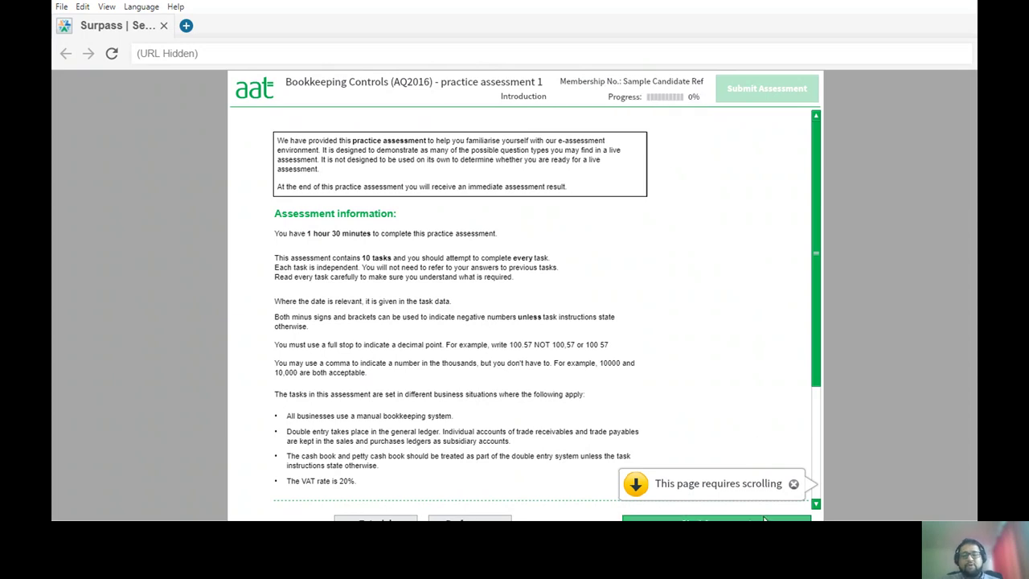
Dismiss the scrolling notice and start the Bookkeeping Controls practice assessment.
click(794, 485)
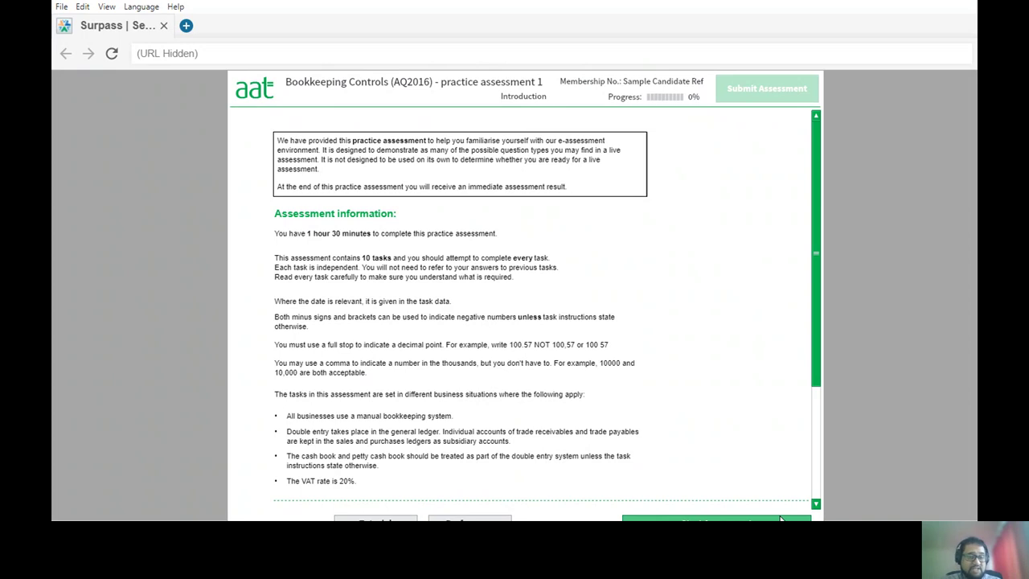
click(780, 519)
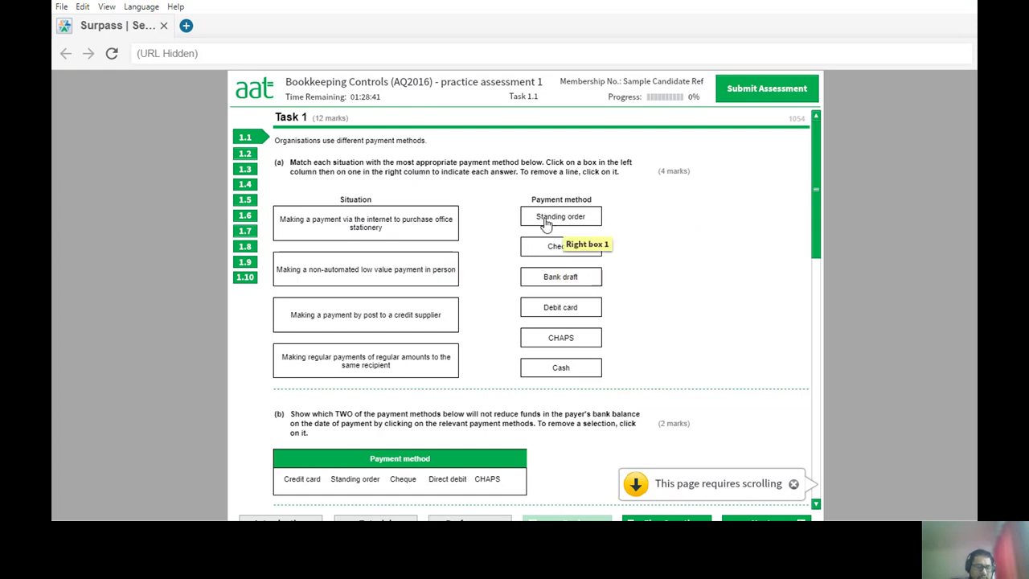
In part (a), match internet stationery purchase to Debit card, in-person low value payment to Cash, postal payment to Cheque, and regular payments to Standing order.
click(563, 318)
click(420, 226)
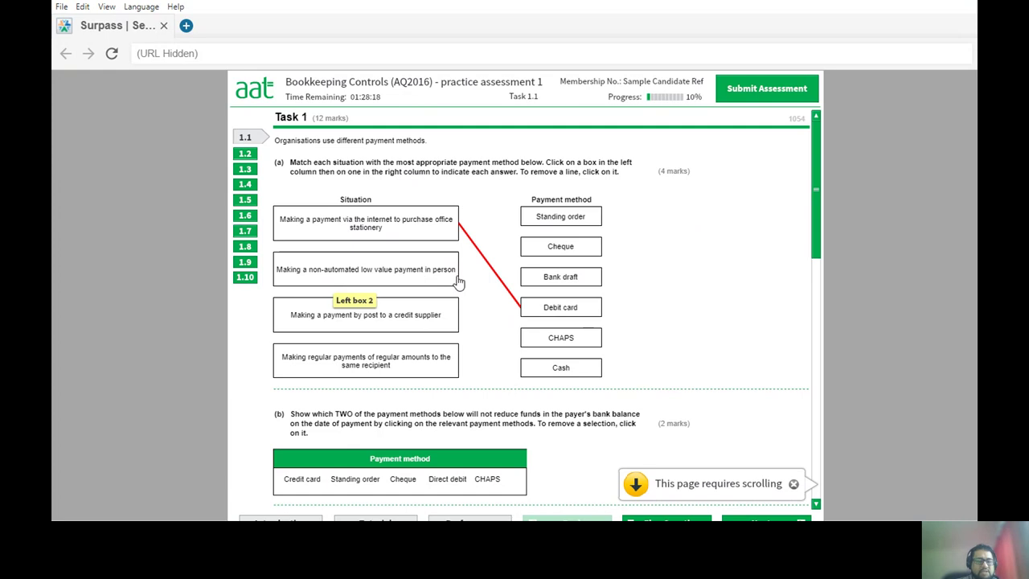
click(358, 275)
click(547, 368)
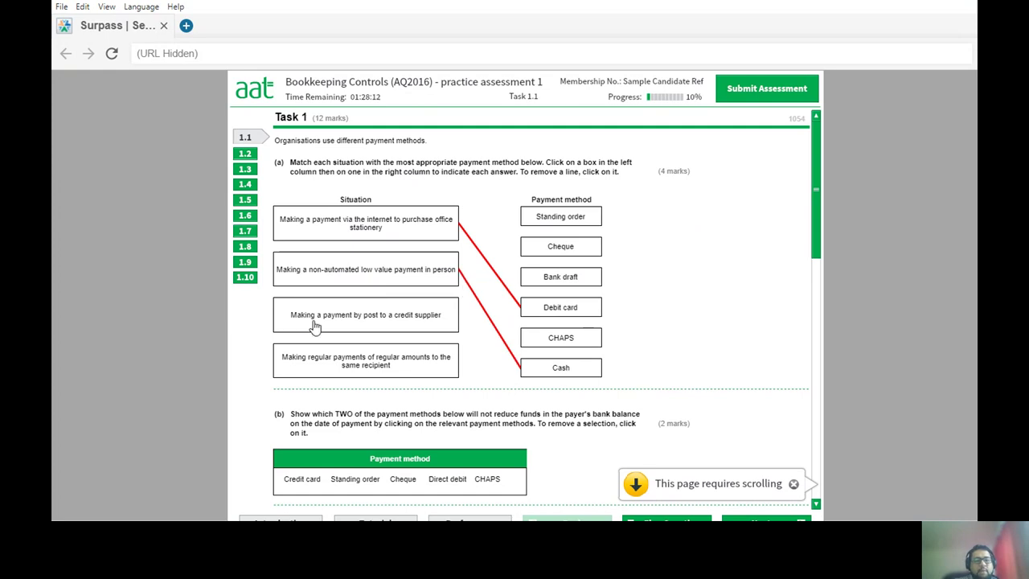
click(450, 328)
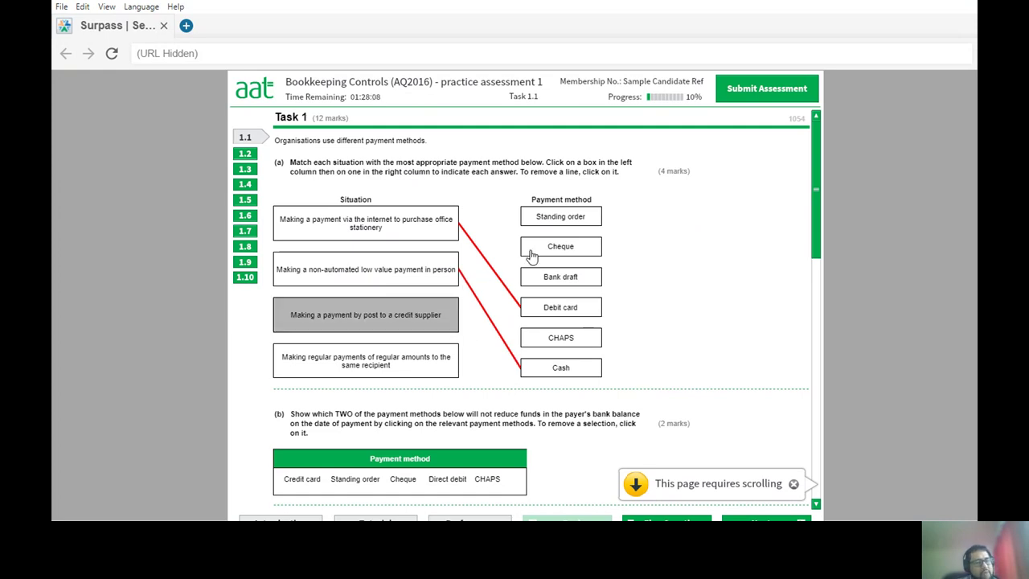
click(531, 255)
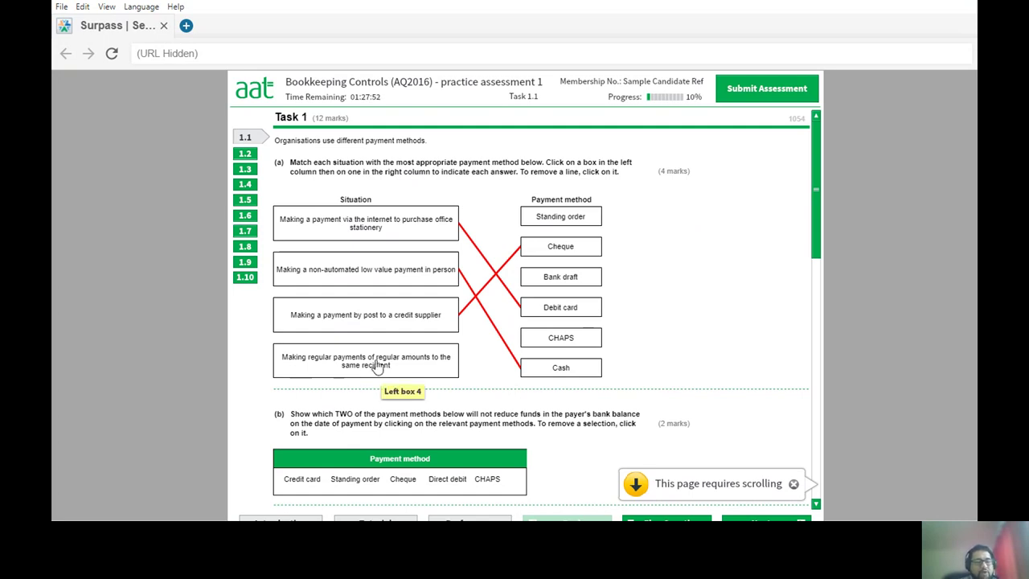
click(442, 369)
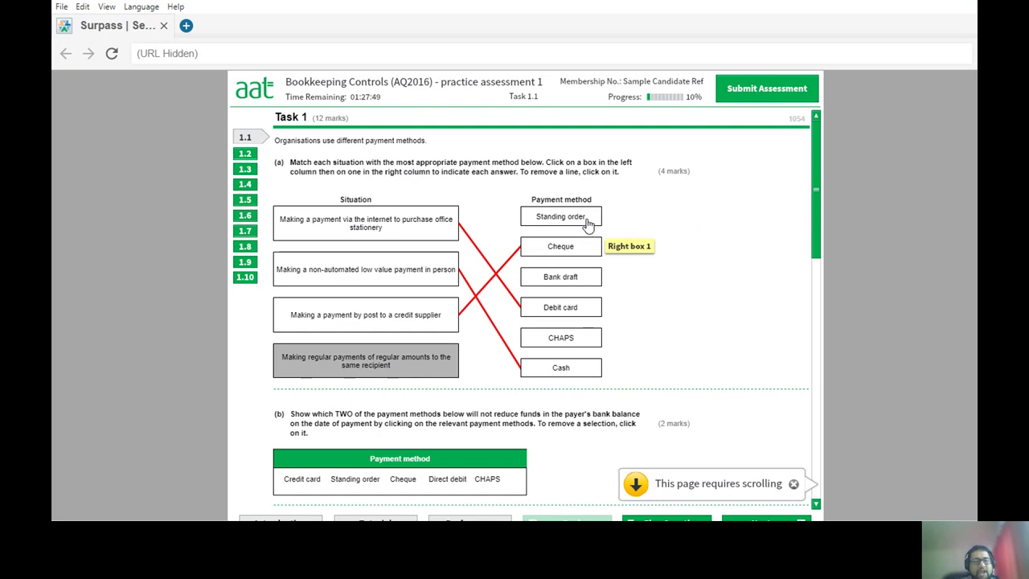
click(590, 227)
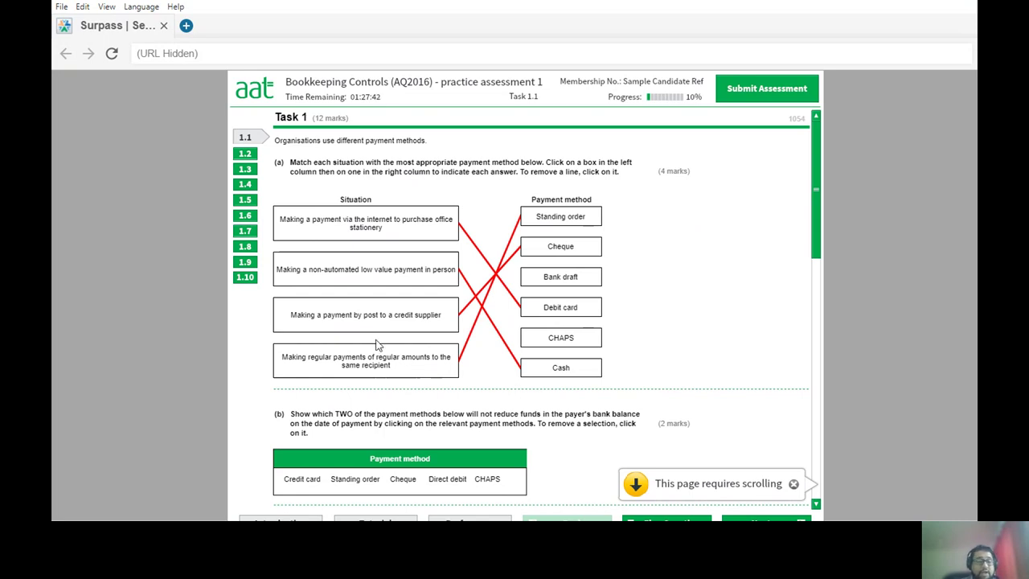
In part (b), choose Cheque and Credit card as the payment methods that do not reduce bank funds on the payment date.
scroll(376, 344, down, 1)
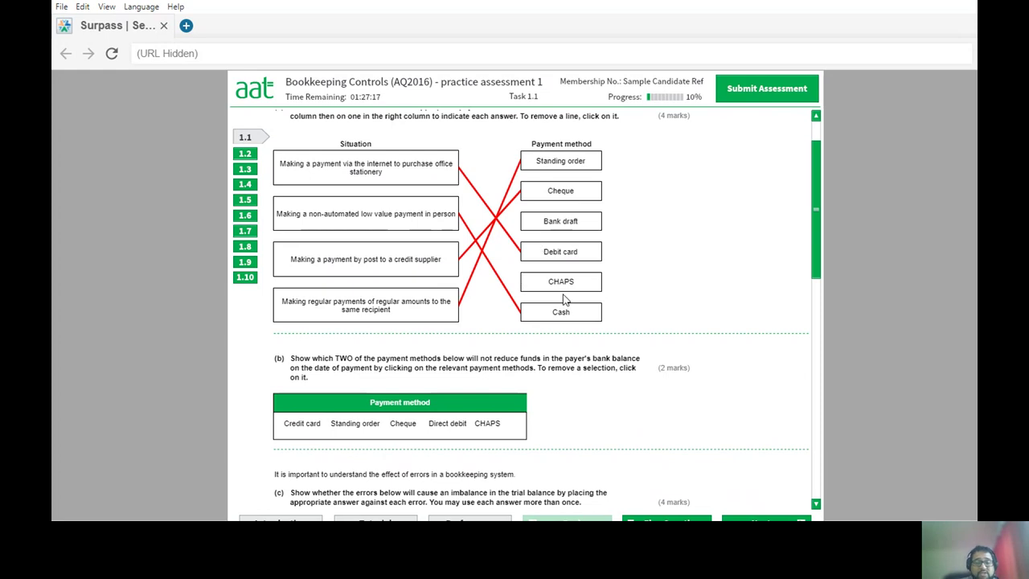
scroll(265, 379, down, 3)
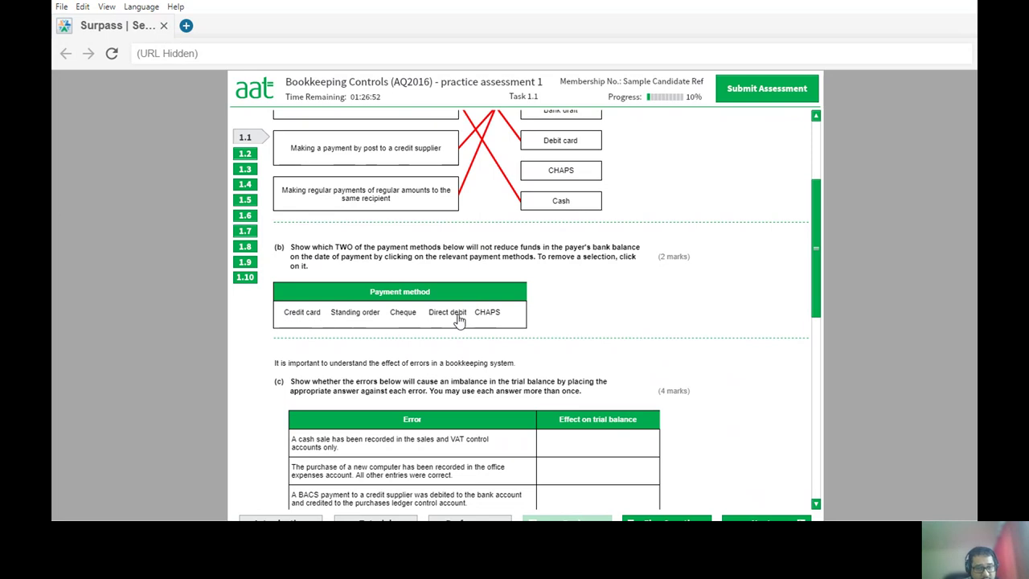
click(402, 313)
click(297, 315)
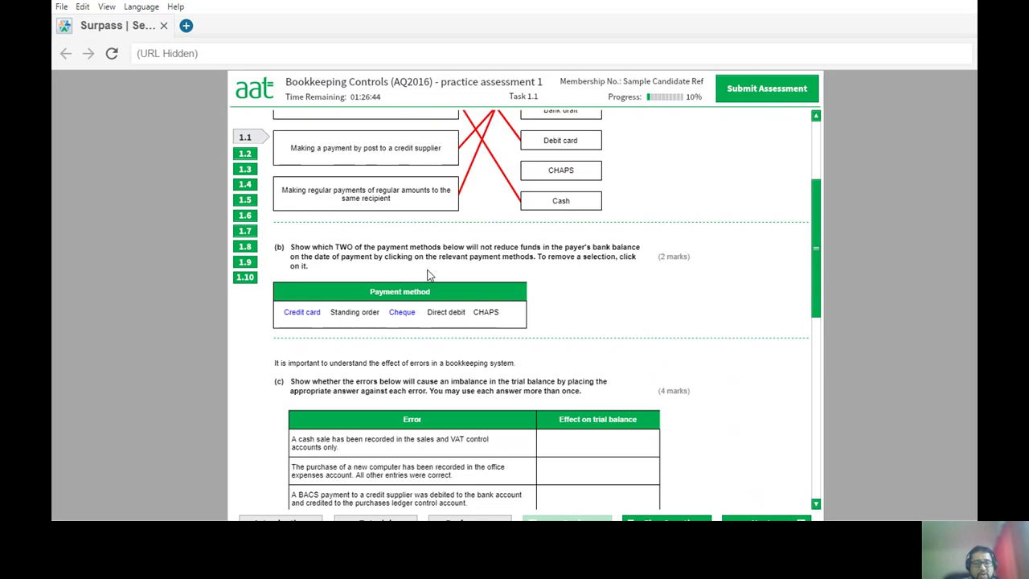
click(401, 313)
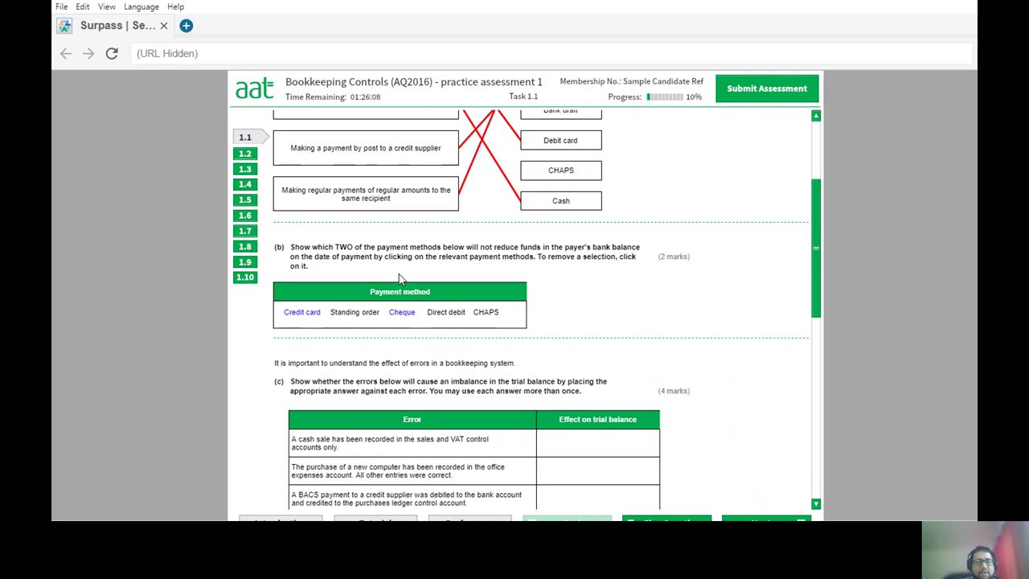
In part (c), mark the cash sale and £56 payment errors "Will cause an imbalance", and the computer and BACS errors "Will not cause an imbalance".
scroll(400, 279, down, 3)
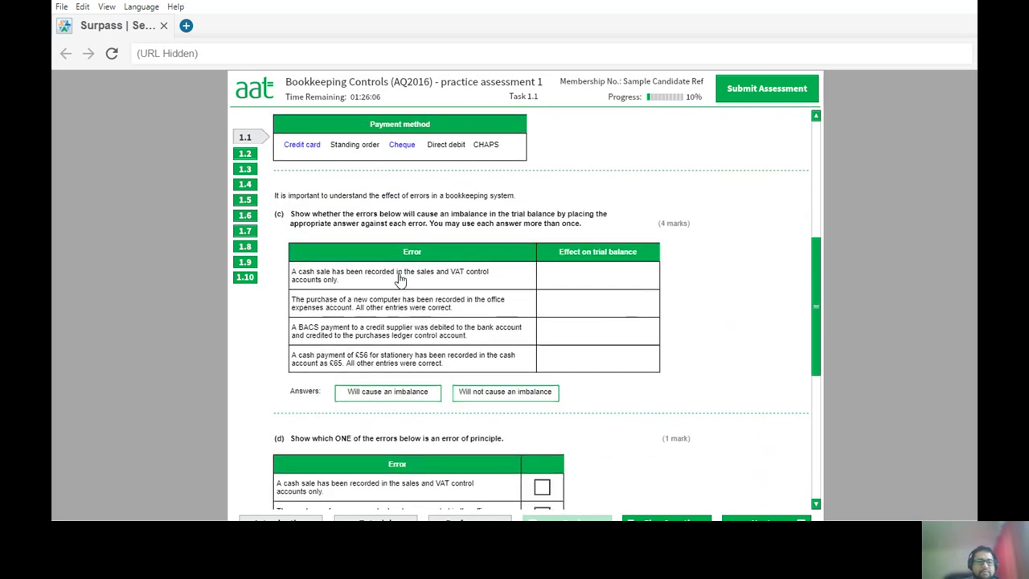
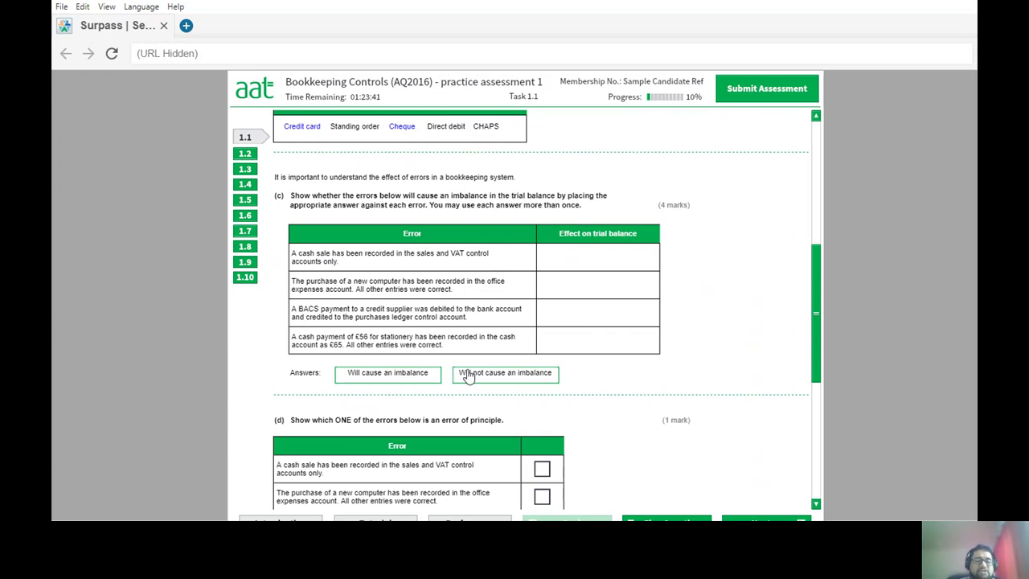
drag(410, 388, 592, 269)
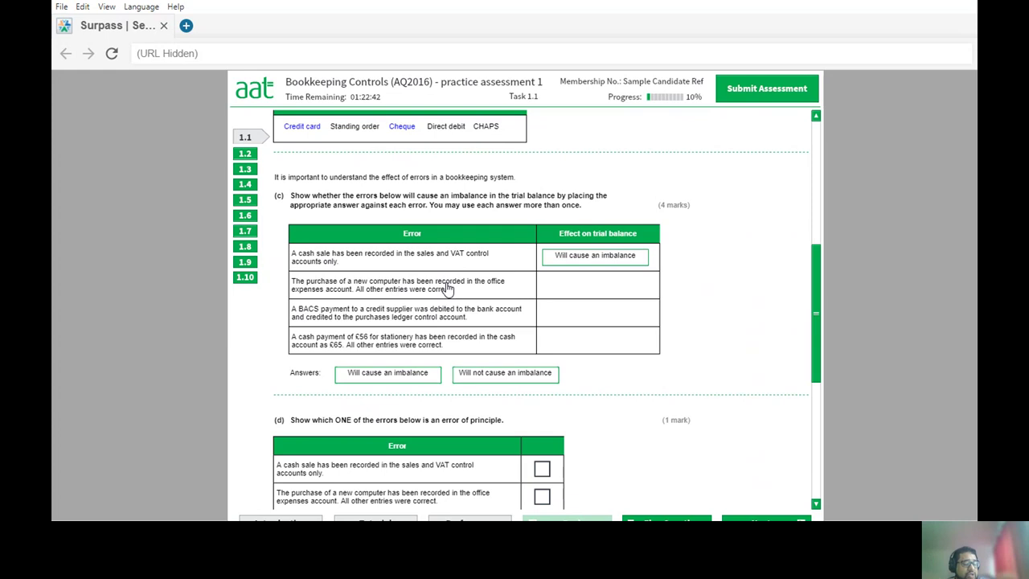
drag(494, 384, 584, 281)
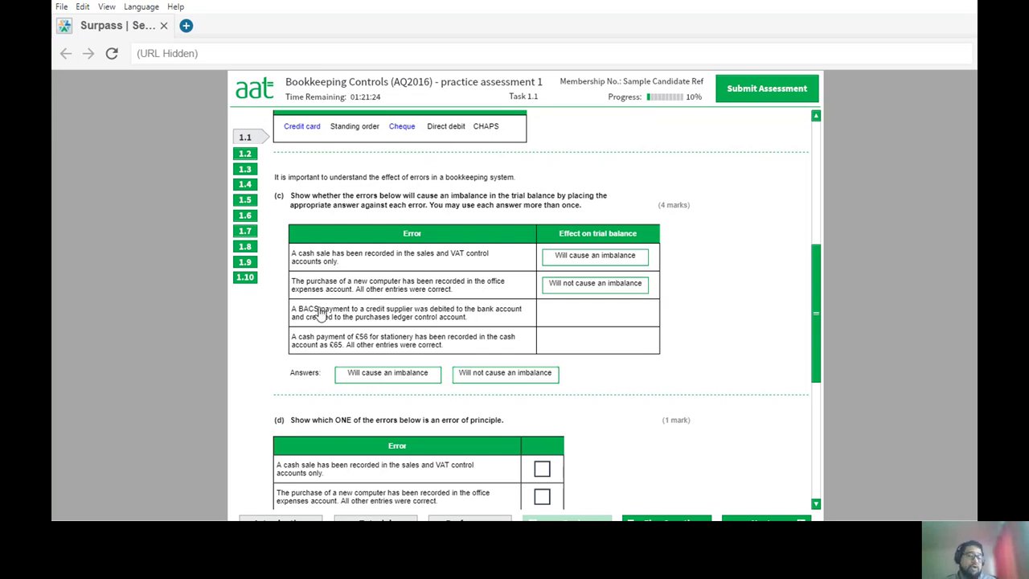
drag(506, 374, 595, 305)
drag(506, 373, 594, 316)
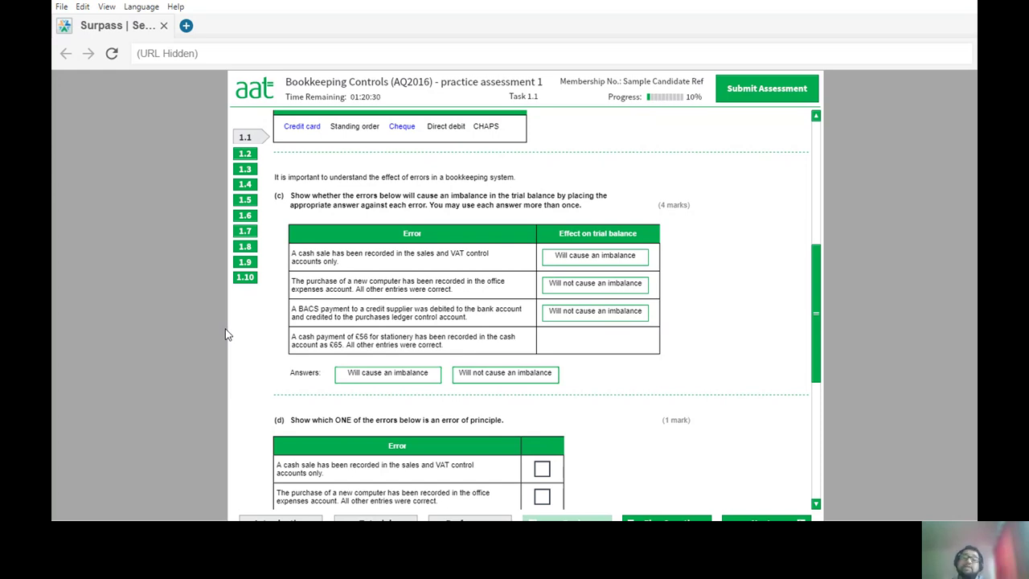
drag(358, 382, 613, 344)
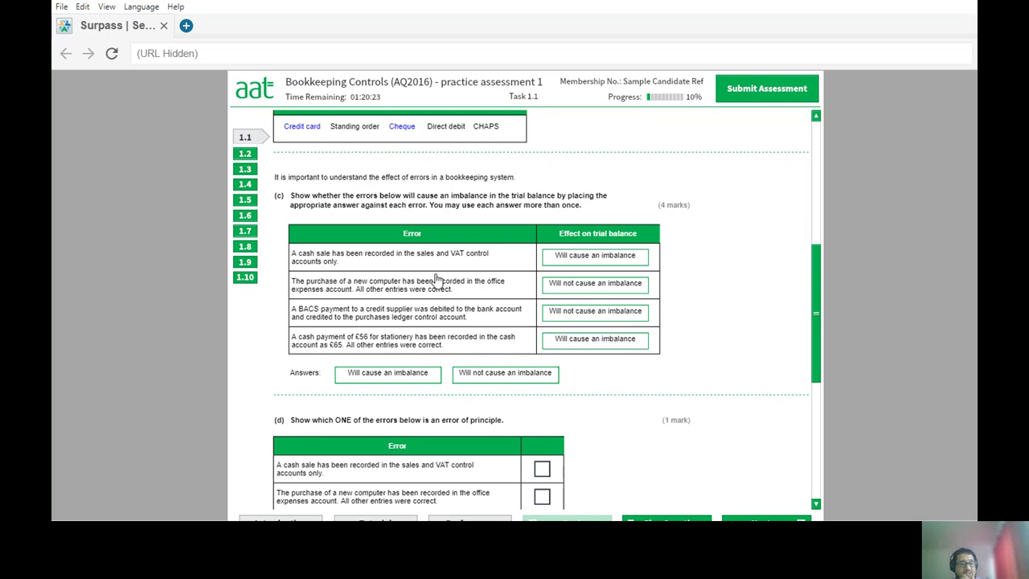
In part (d), mark the computer purchase recorded in office expenses as the error of principle.
scroll(439, 277, down, 2)
scroll(455, 314, down, 1)
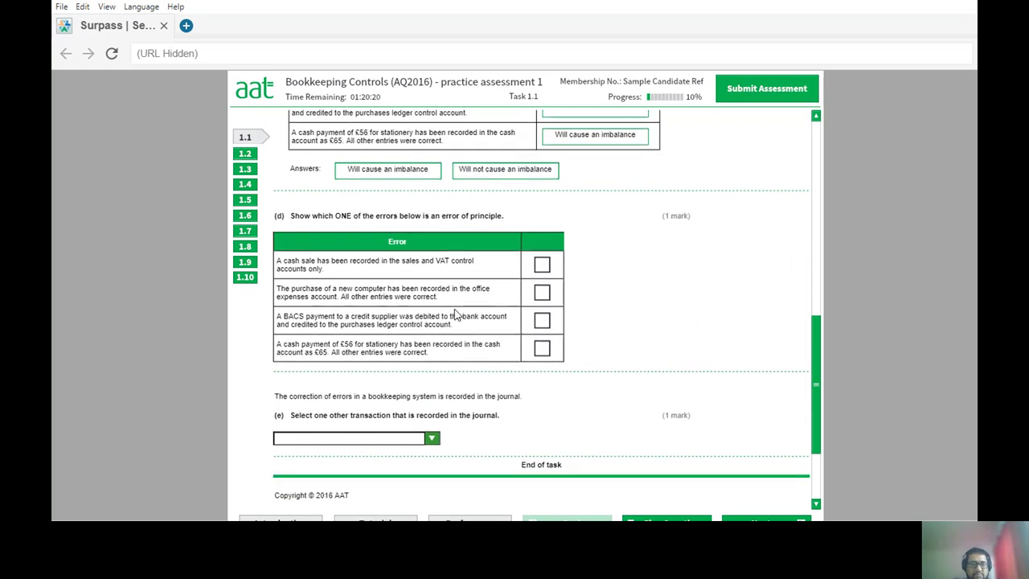
scroll(455, 314, down, 1)
scroll(455, 314, down, 1)
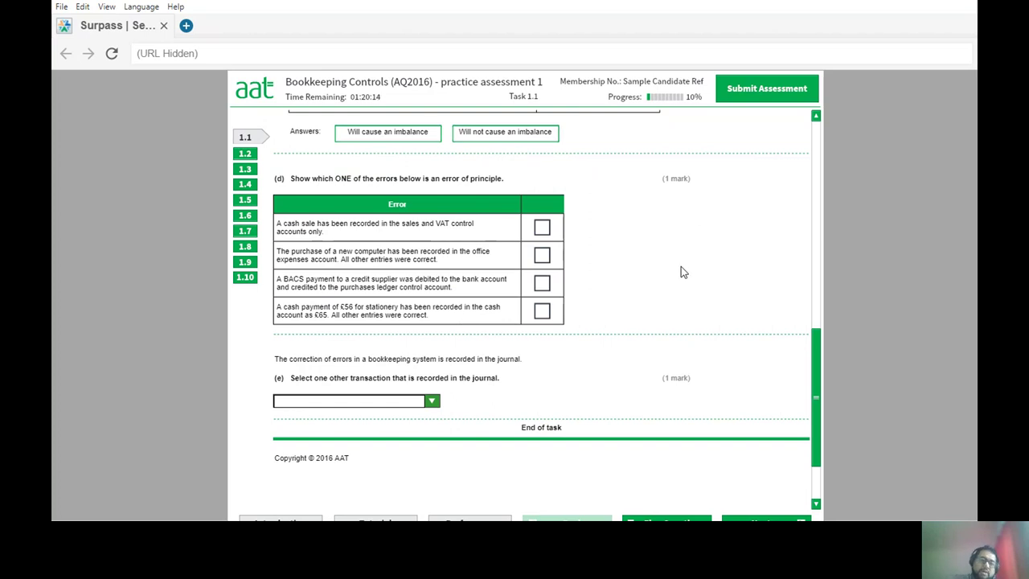
scroll(543, 225, up, 8)
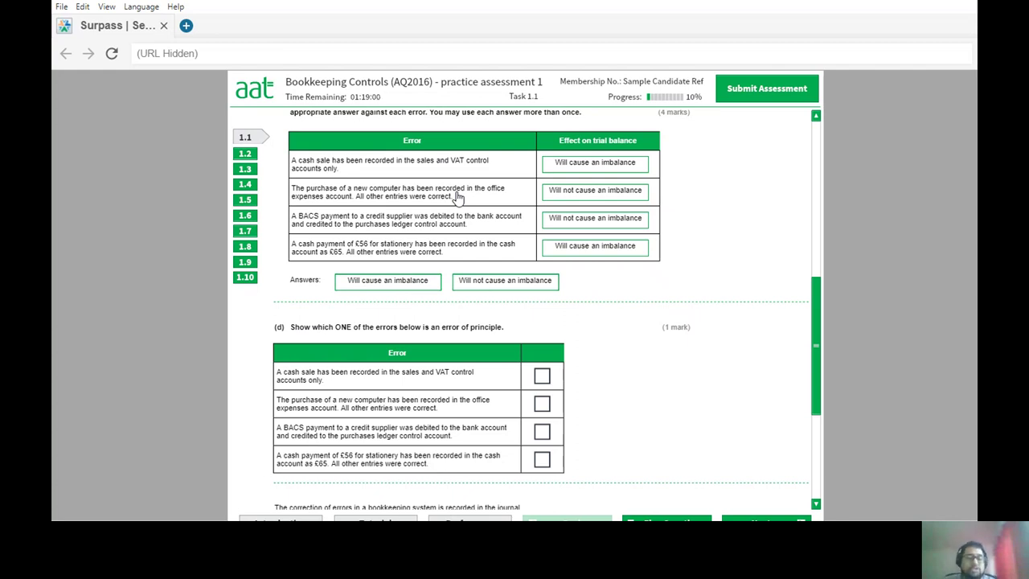
click(542, 403)
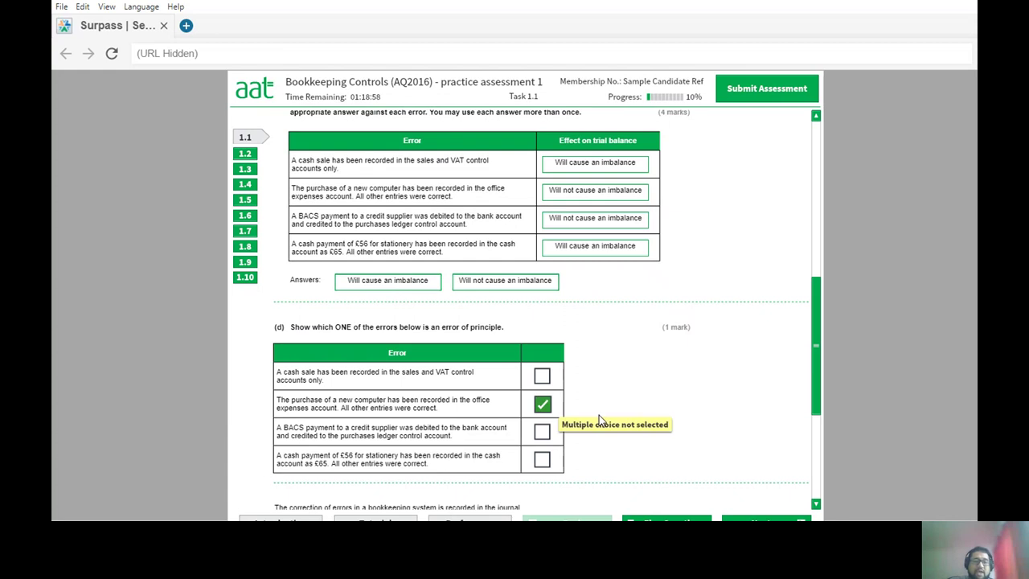
In part (e), choose "Irrecoverable debts written off" as the other journal transaction, and open task 1.2.
scroll(655, 400, down, 1)
scroll(654, 399, down, 3)
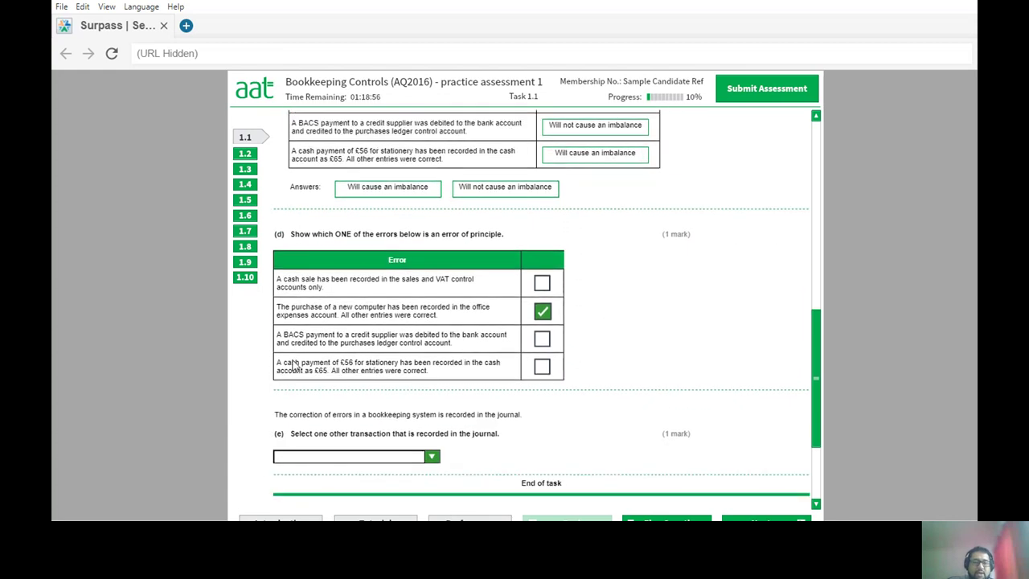
scroll(344, 427, down, 1)
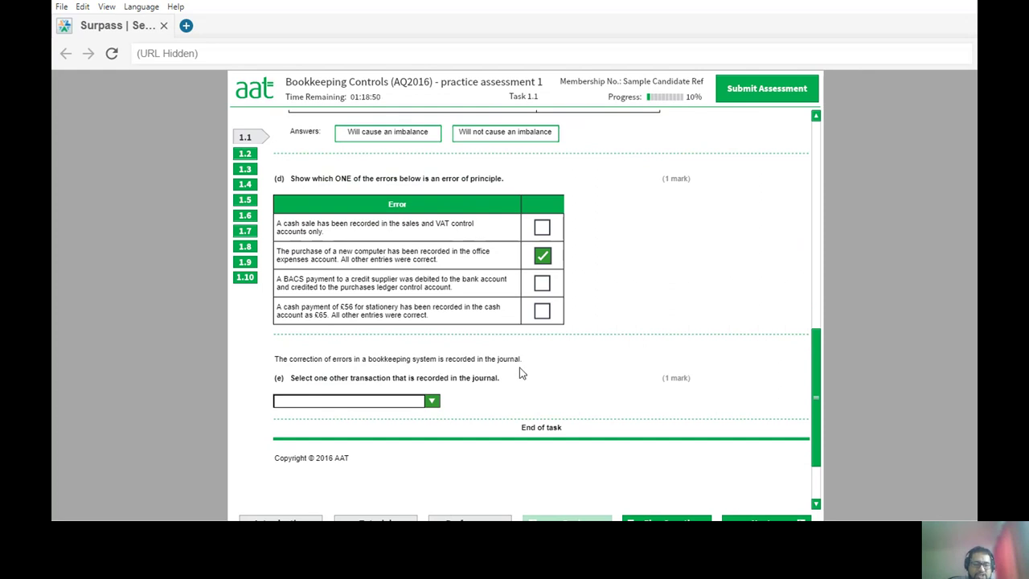
click(431, 399)
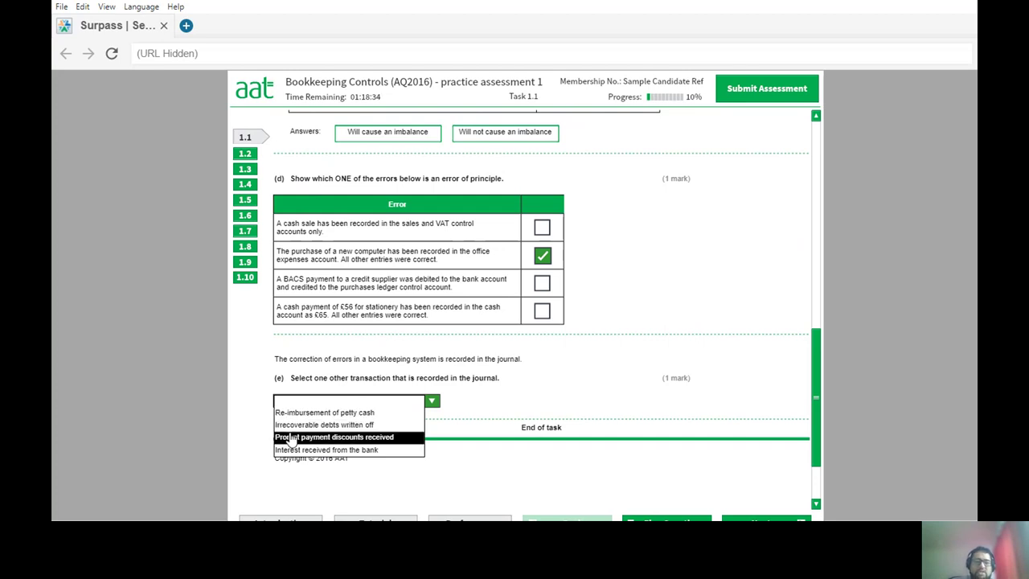
click(347, 426)
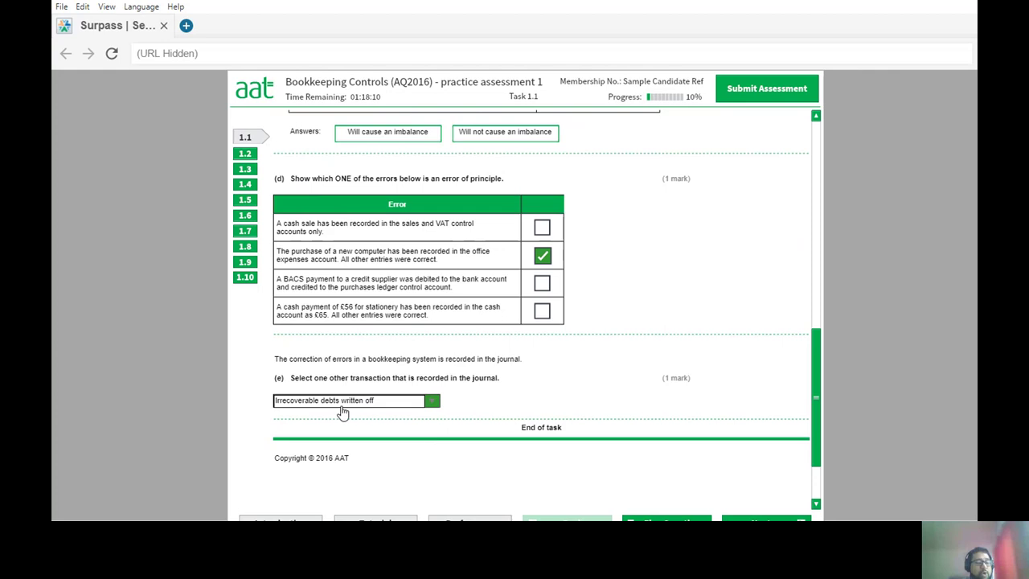
scroll(625, 447, down, 2)
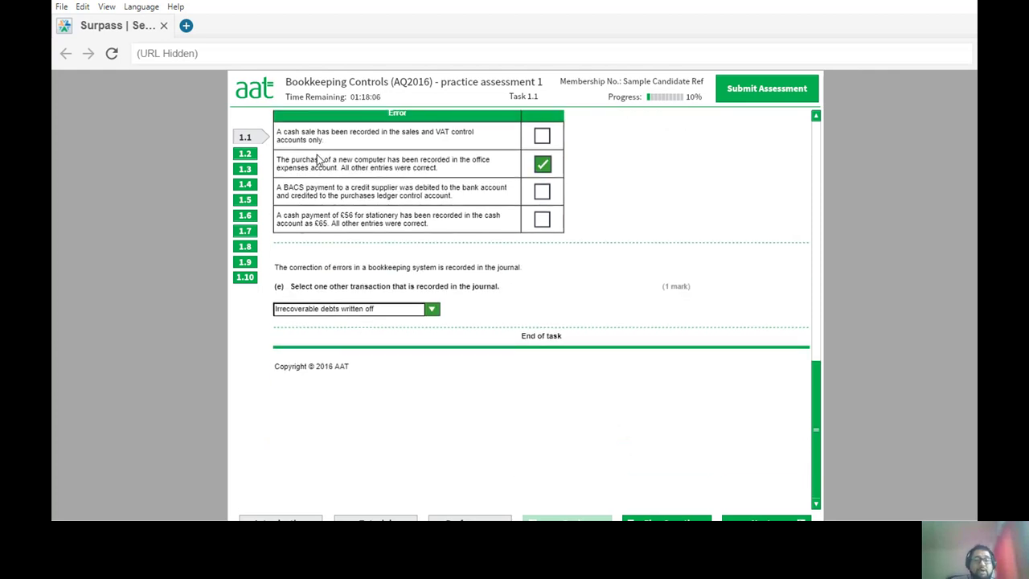
click(251, 170)
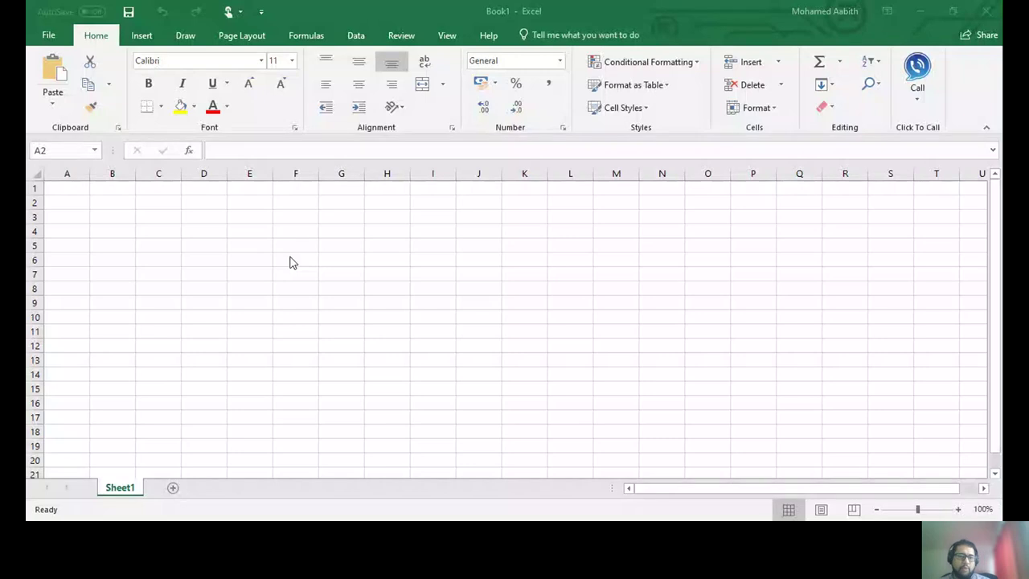
Switch to the blank Excel workbook, enter "Wages Expense" in cell B2 and widen column B to fit it.
click(73, 201)
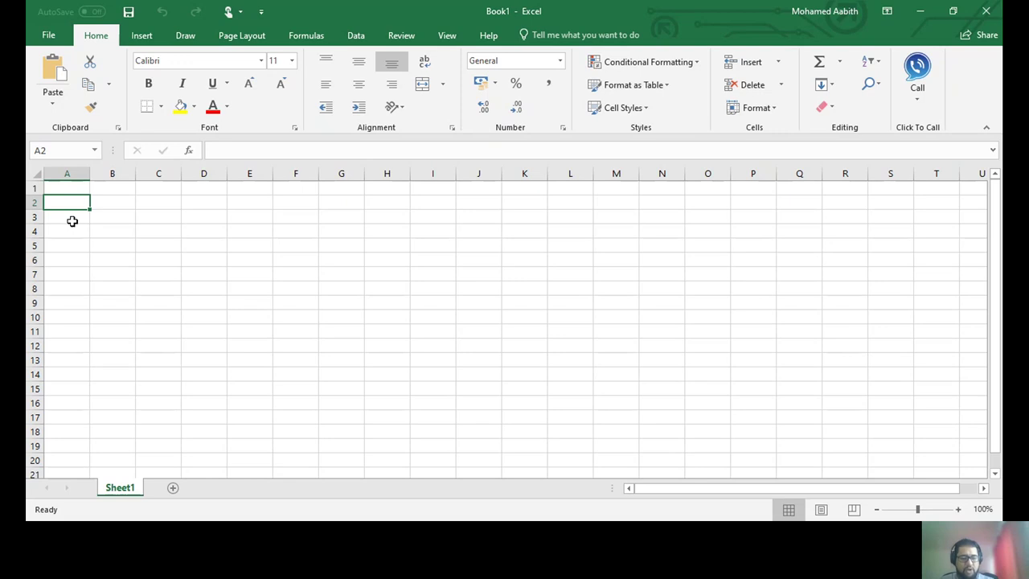
text(M)
key(BackSpace)
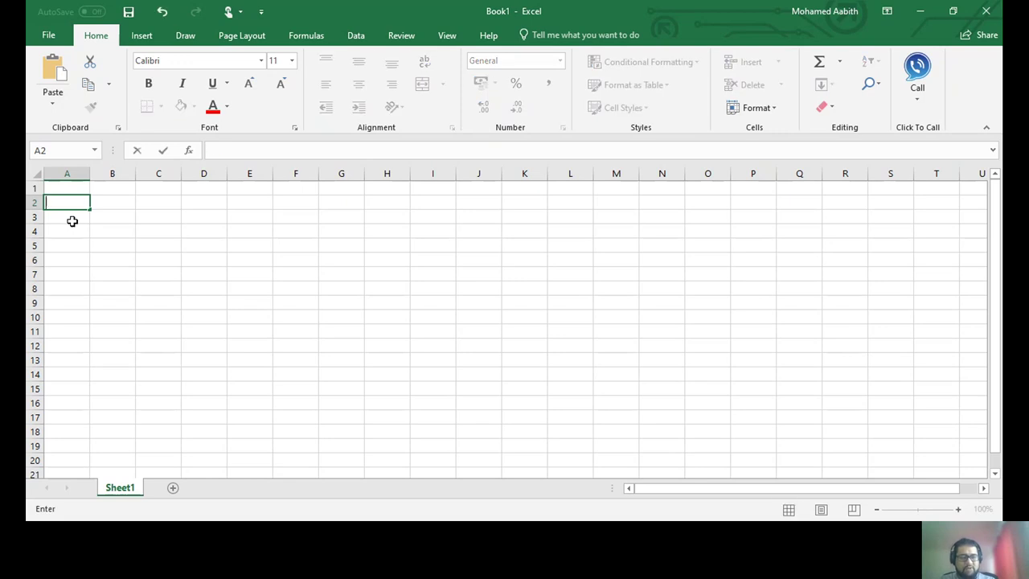
key(Tab)
key(F2)
text(Wages Ex)
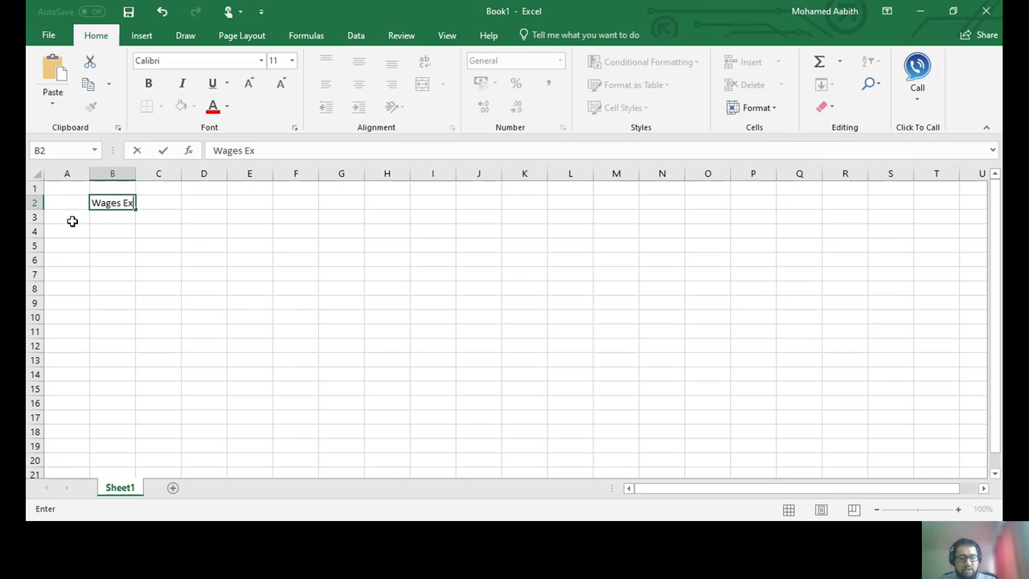
text(pense)
click(71, 221)
drag(101, 218, 173, 266)
double_click(135, 174)
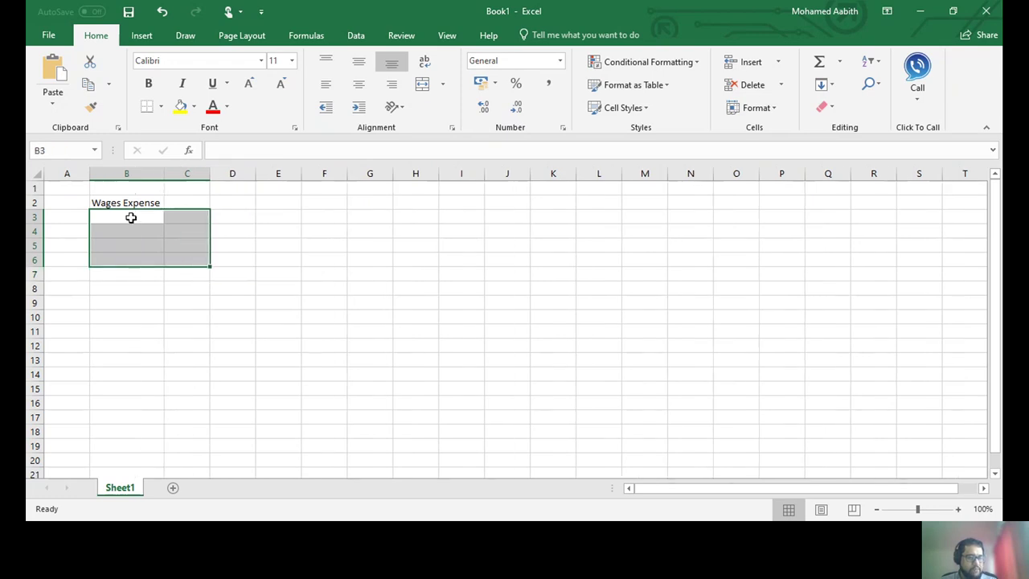
Widen column B further and apply a thick outside border around the range B2:D10.
click(130, 218)
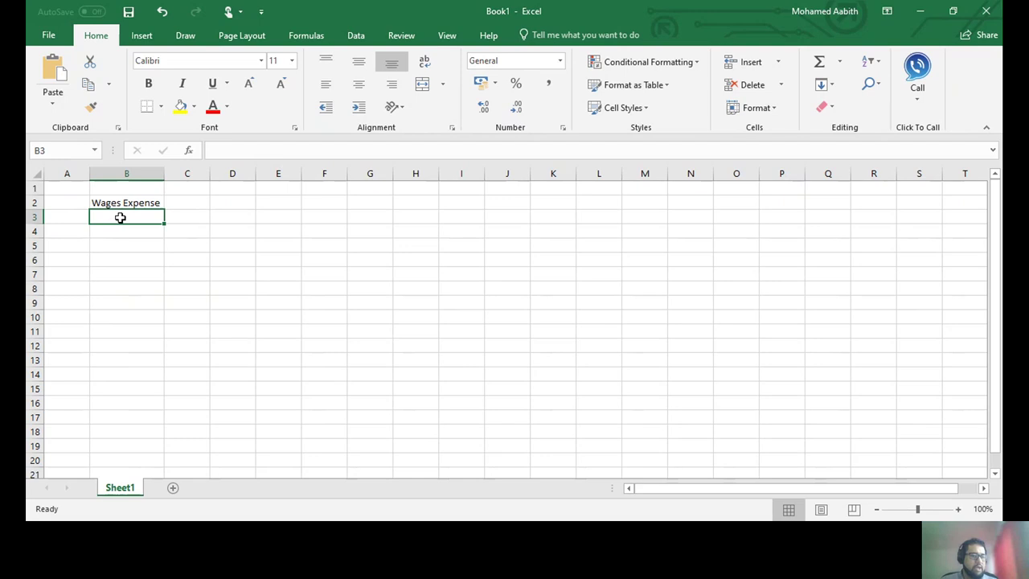
drag(92, 214, 237, 292)
drag(101, 201, 238, 317)
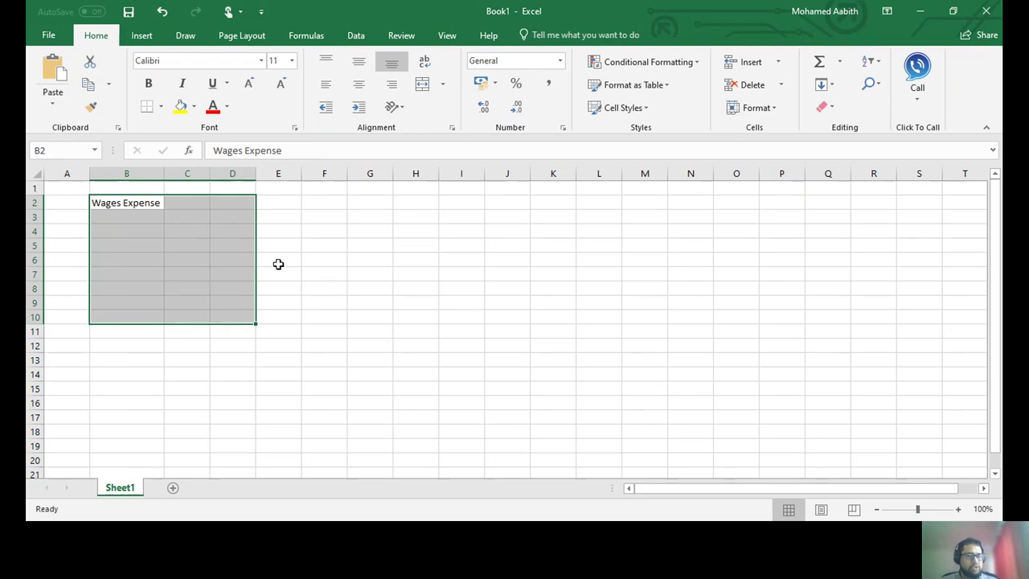
drag(105, 202, 236, 318)
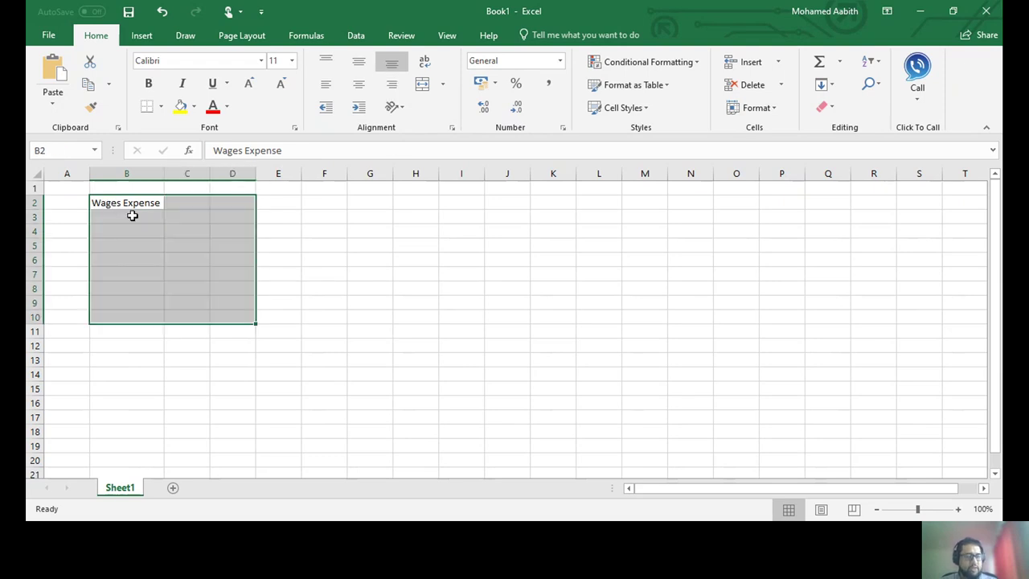
drag(164, 173, 206, 174)
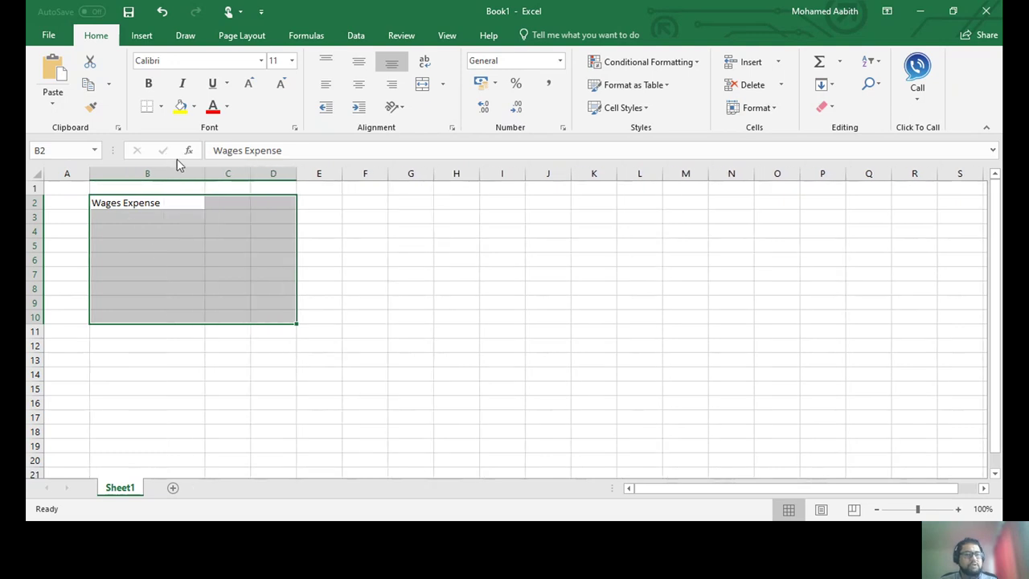
click(161, 107)
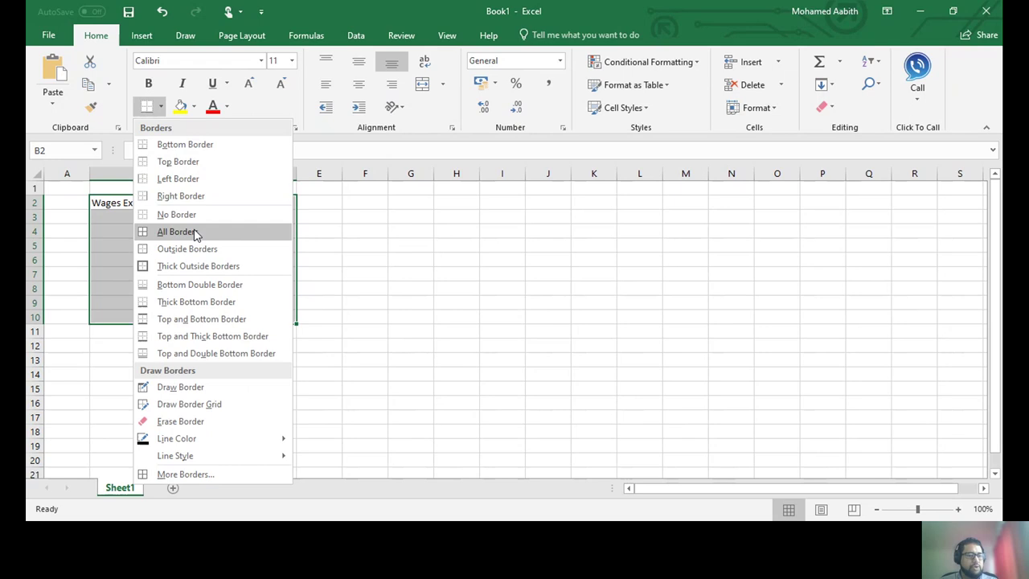
click(185, 266)
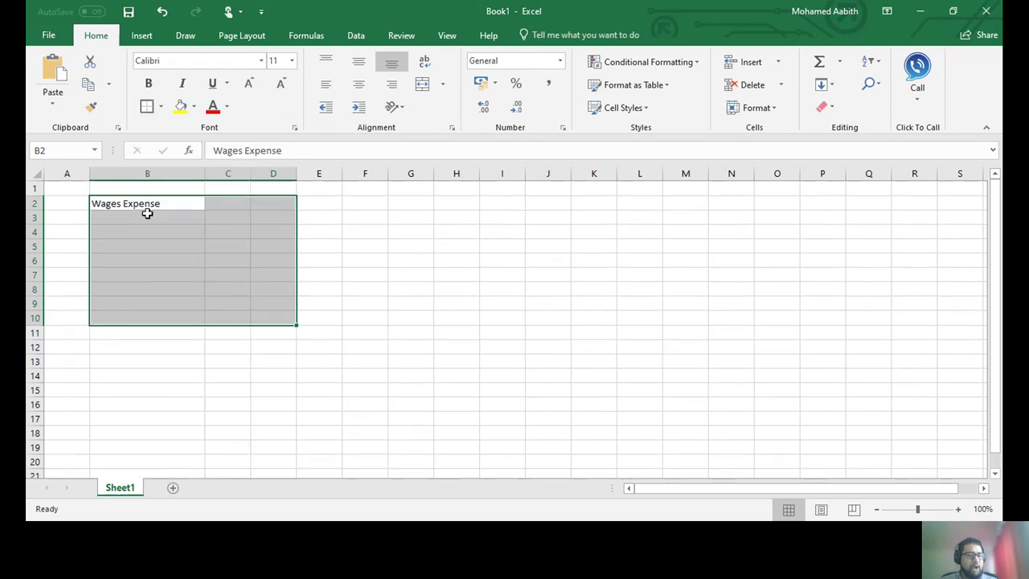
Enter "Gross Pay" in cell B3, directly under the Wages Expense heading.
click(147, 213)
text(G)
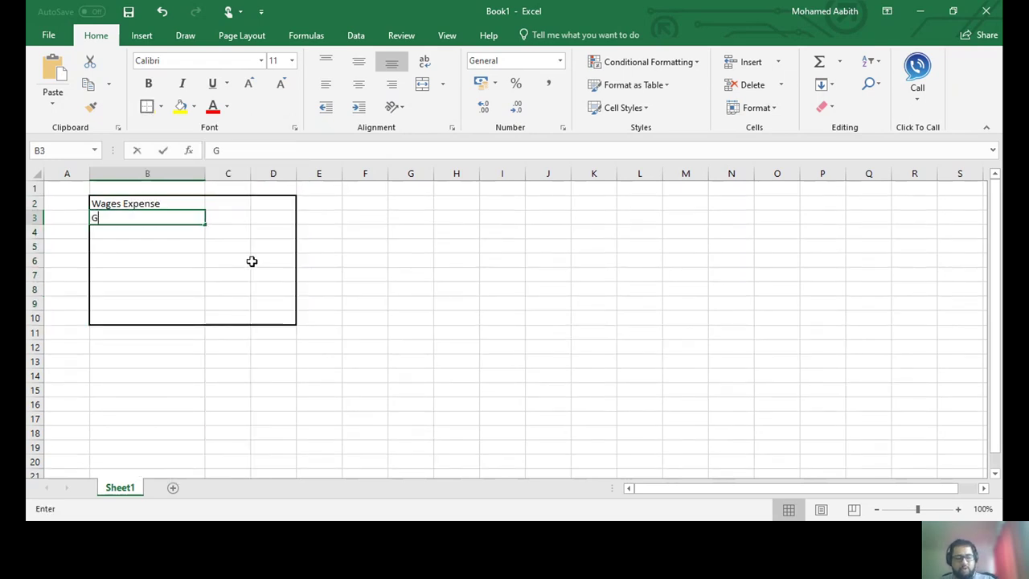
text(ross Pay)
key(Return)
Enter "Employer Contribution" in cell B9, leaving blank rows below Gross Pay.
key(Return)
key(Return)
key(Return)
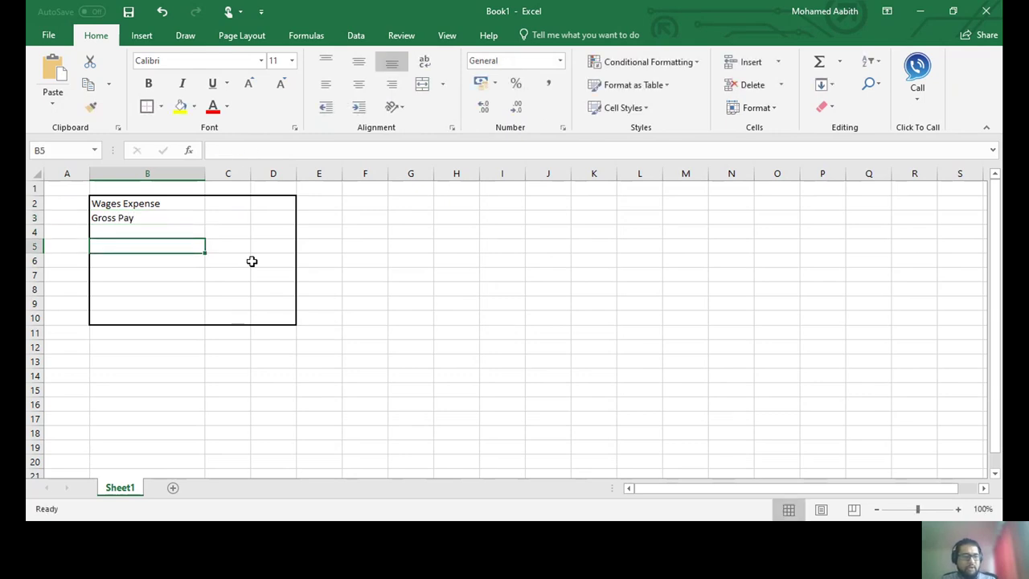
key(Return)
key(Return)
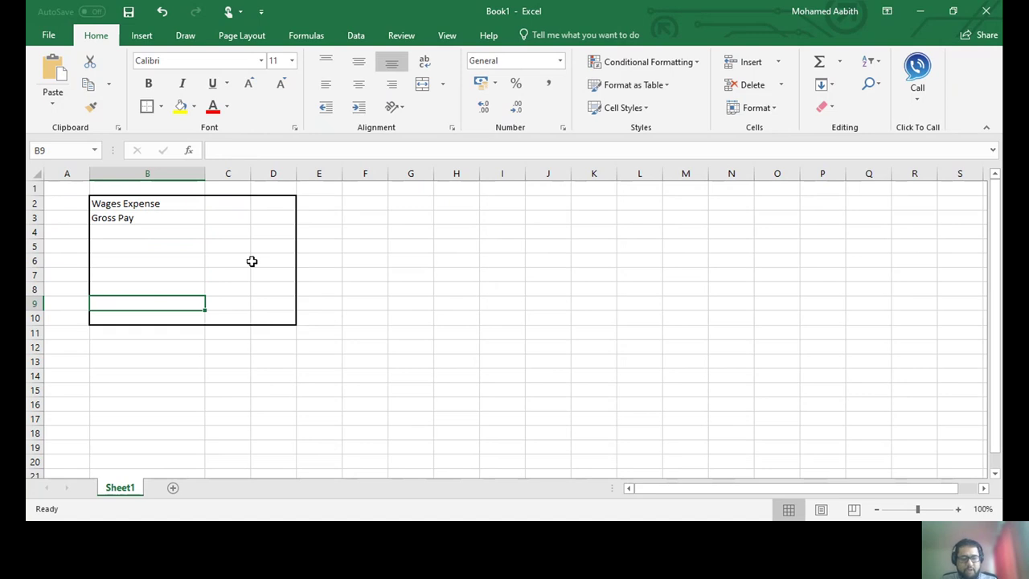
text(Employer )
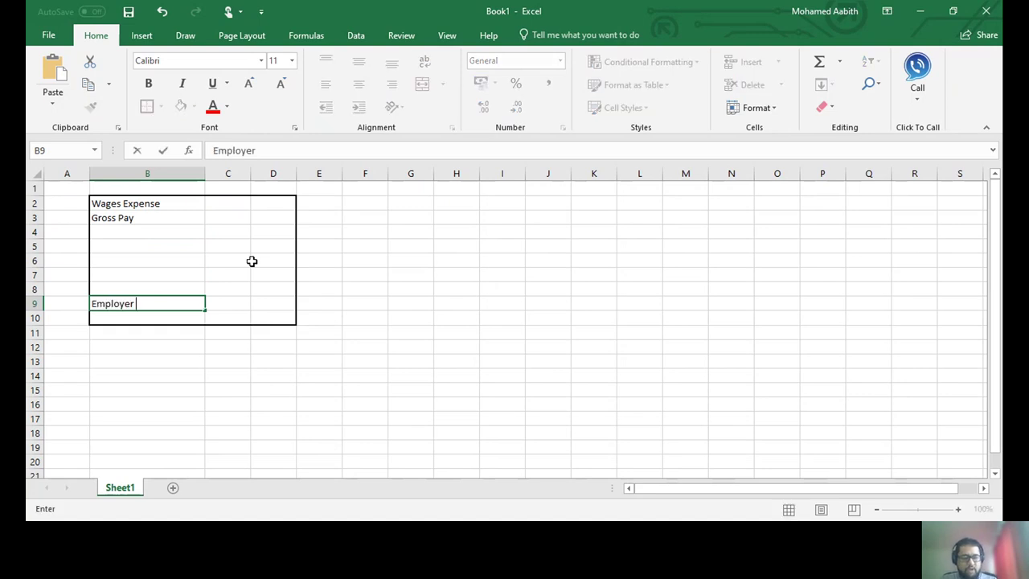
text(Con)
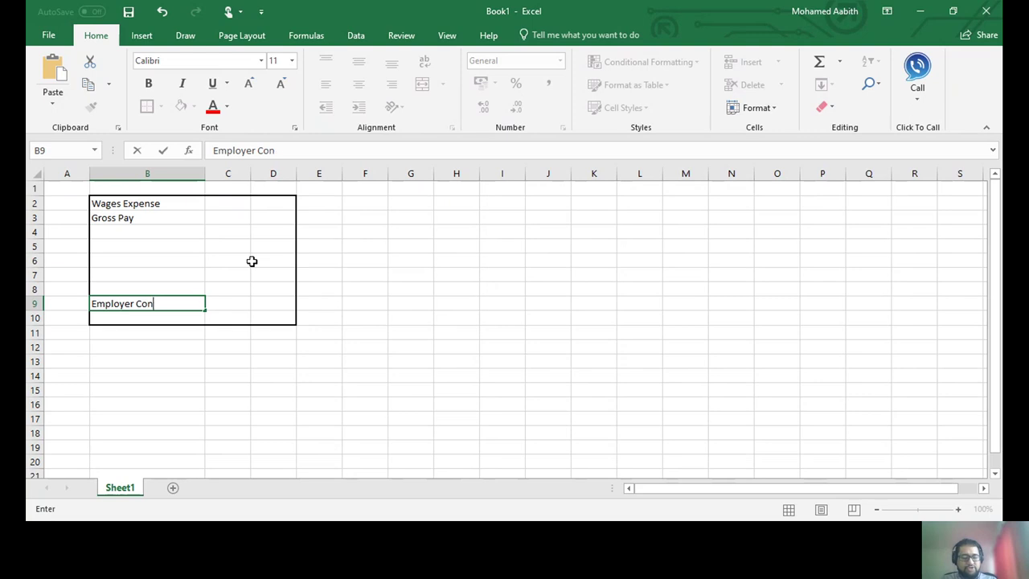
text(tribution)
key(Return)
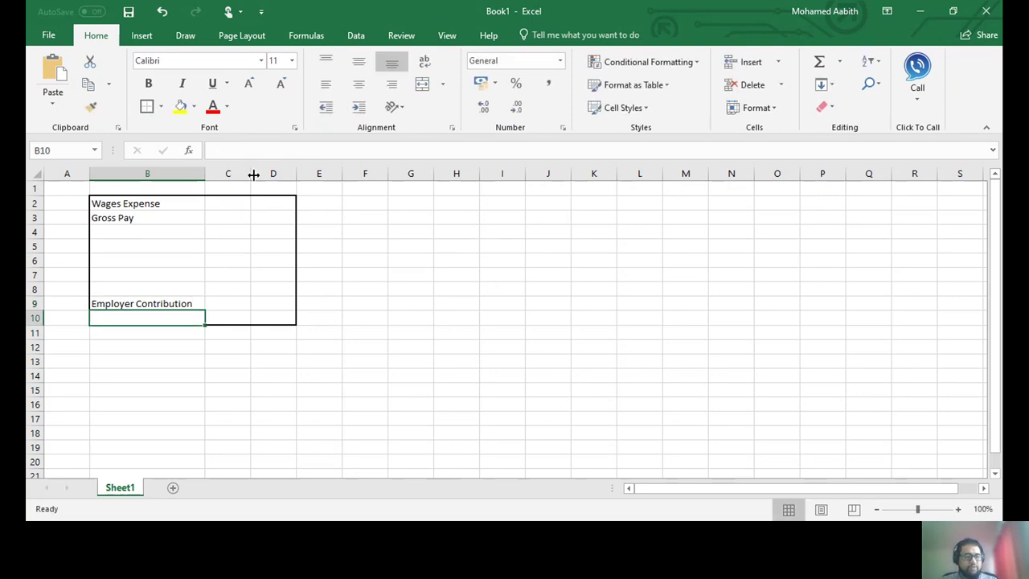
List "Pension" in C9 and "NI" in C10 as the employer contribution items.
key(Up)
key(Right)
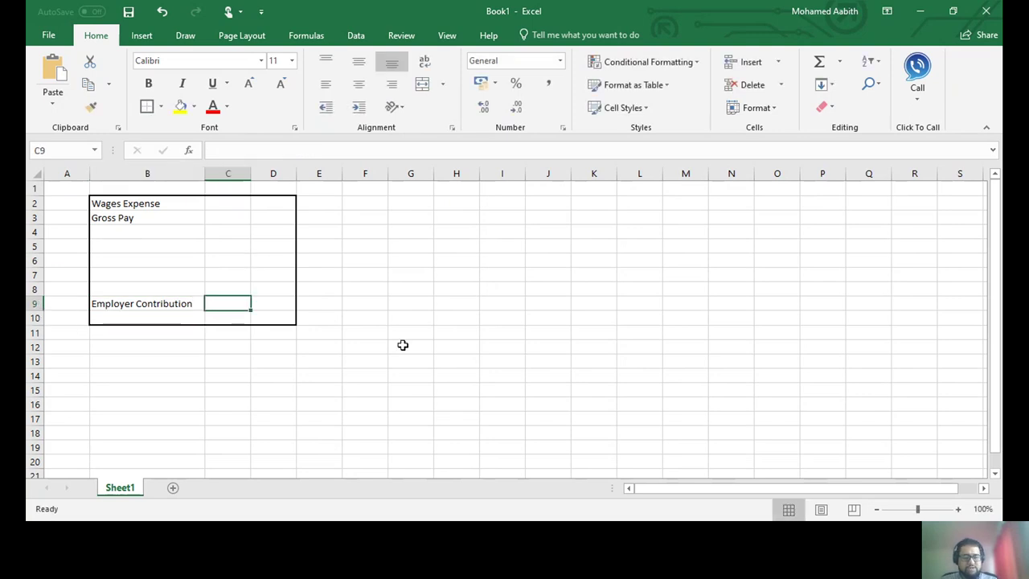
text(Pension)
key(ctrl+Return)
key(Return)
text(NI)
Enter "Income Tax" in C3 and "Employee NI" in C4 beside Gross Pay, autofitting column C after the first entry.
click(232, 209)
click(225, 218)
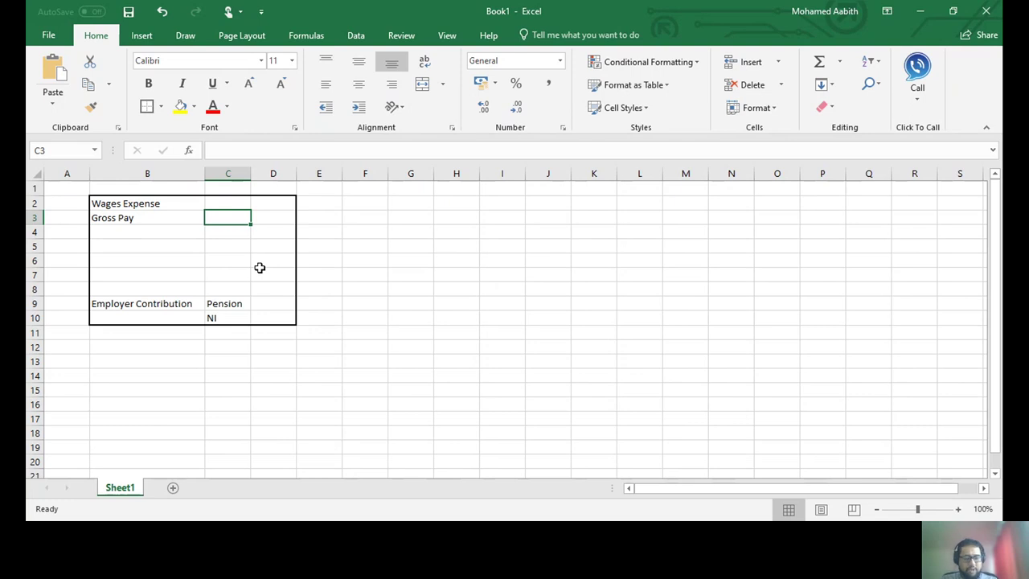
text(In)
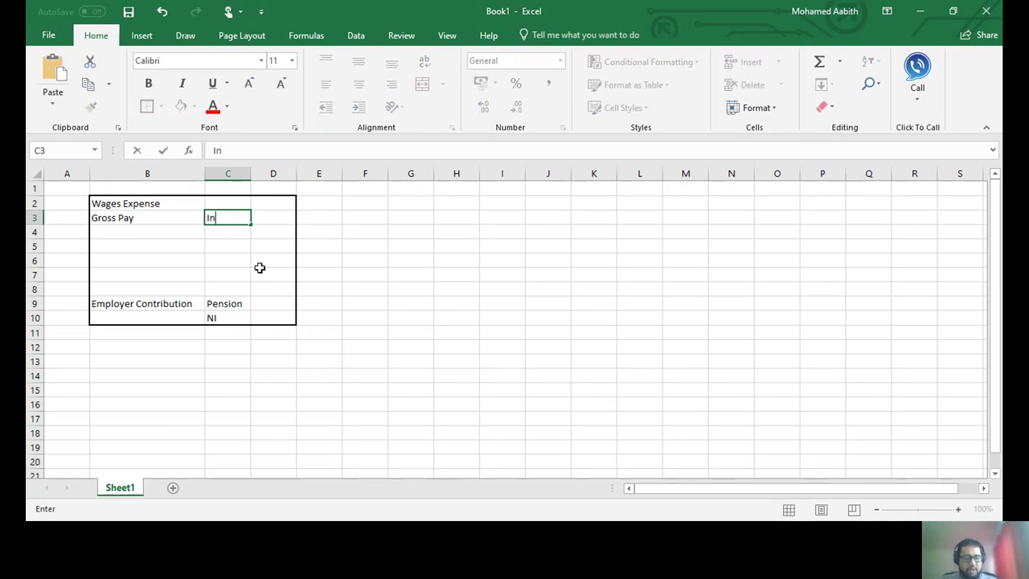
text(come Tax)
key(Return)
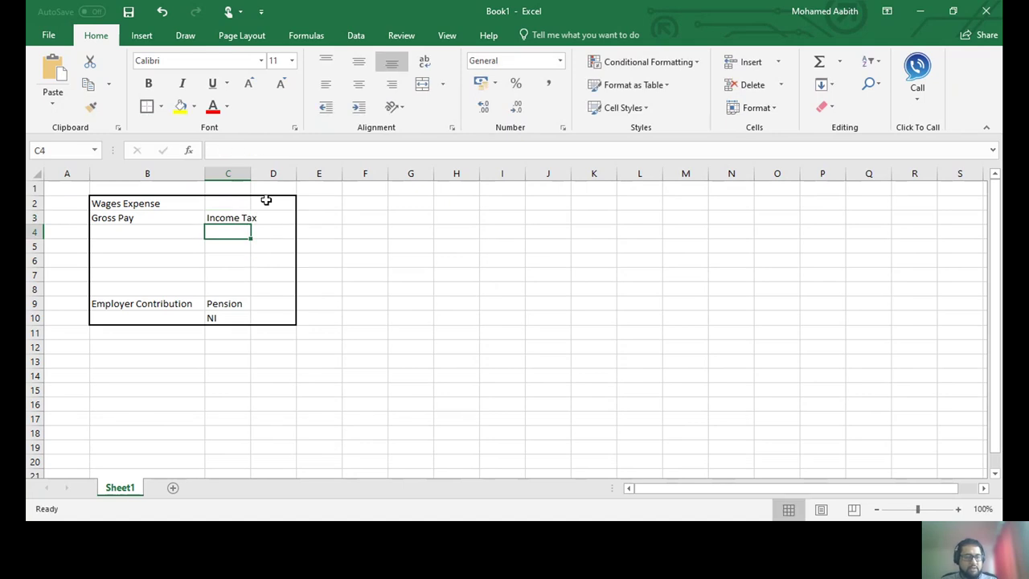
key(alt+h)
text(oiEmployee NI)
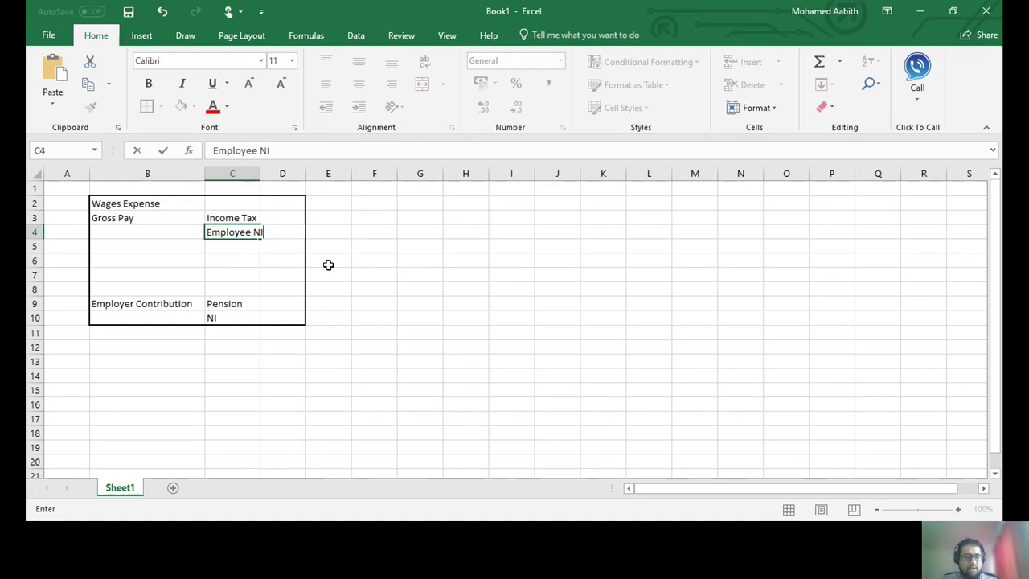
key(Return)
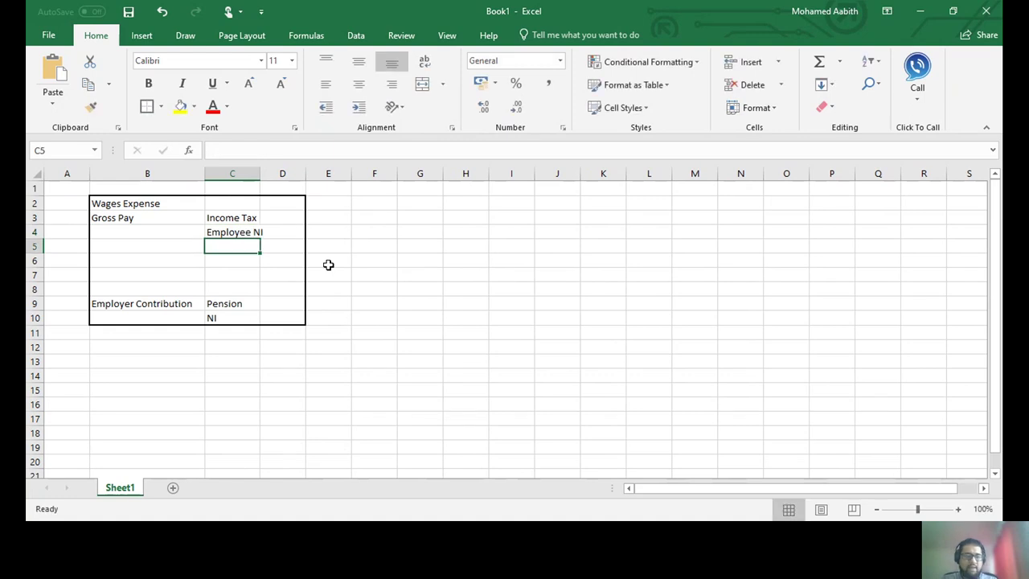
Continue the gross pay items with "Pension" in C5, "Union" in C6 and "Student Loan" in C7.
text(Pensio)
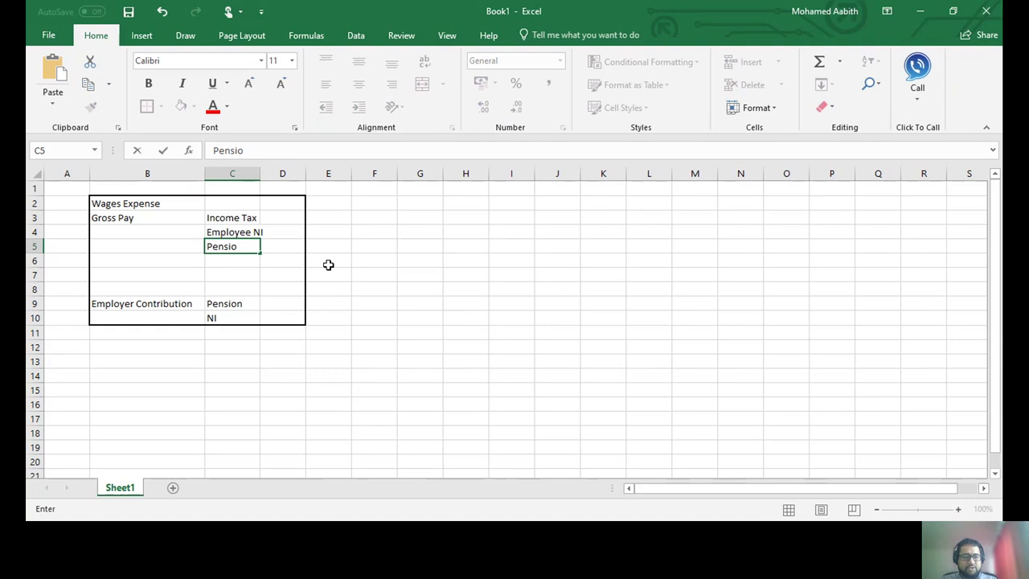
text(n)
key(Return)
text(Union)
key(Return)
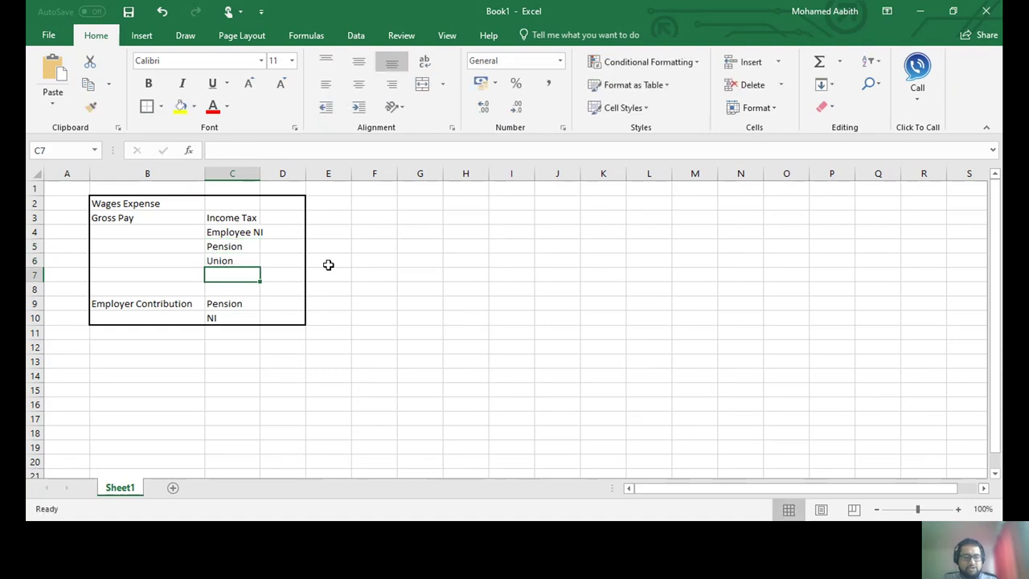
text(Student)
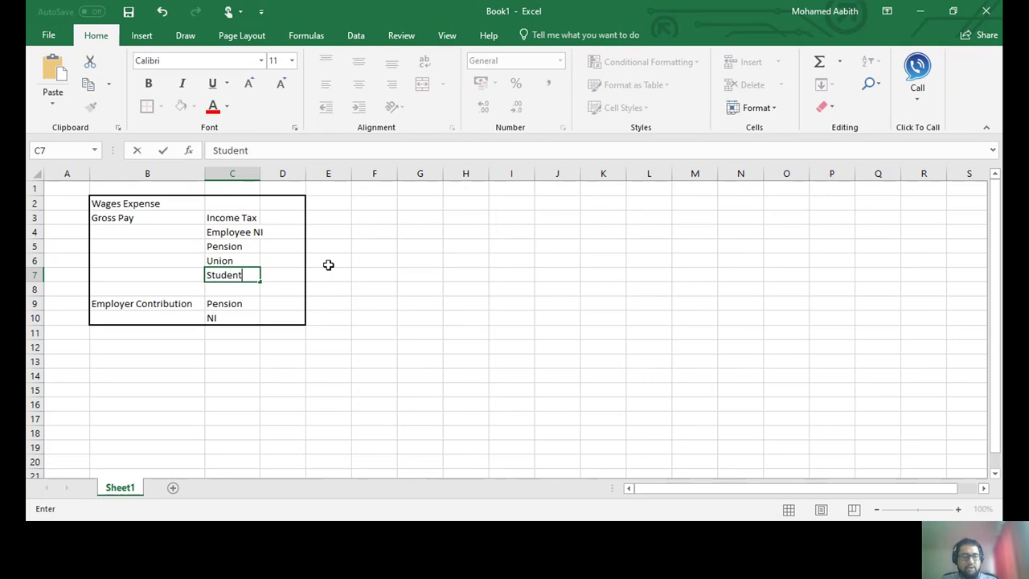
text( Loan)
key(Return)
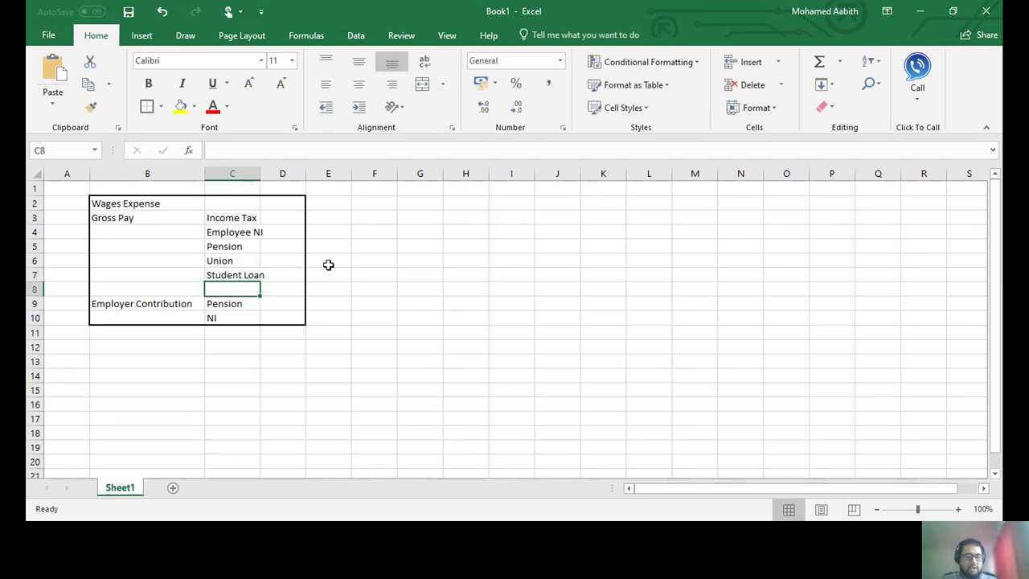
Enter "Other Cont (Charities)" in C8 and autofit column C to its contents.
text(Other)
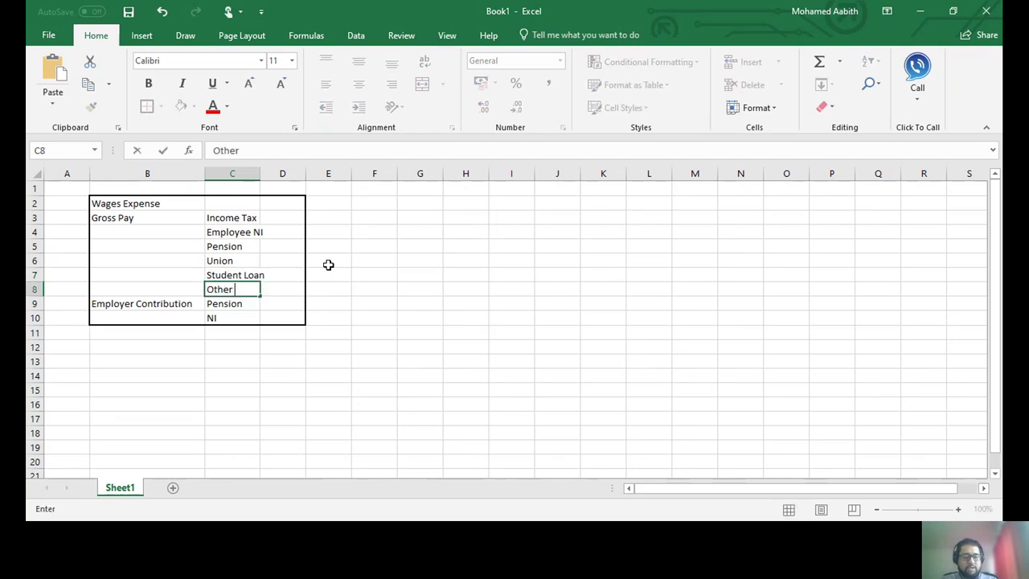
text( Contr)
key(BackSpace)
key(BackSpace)
text(t)
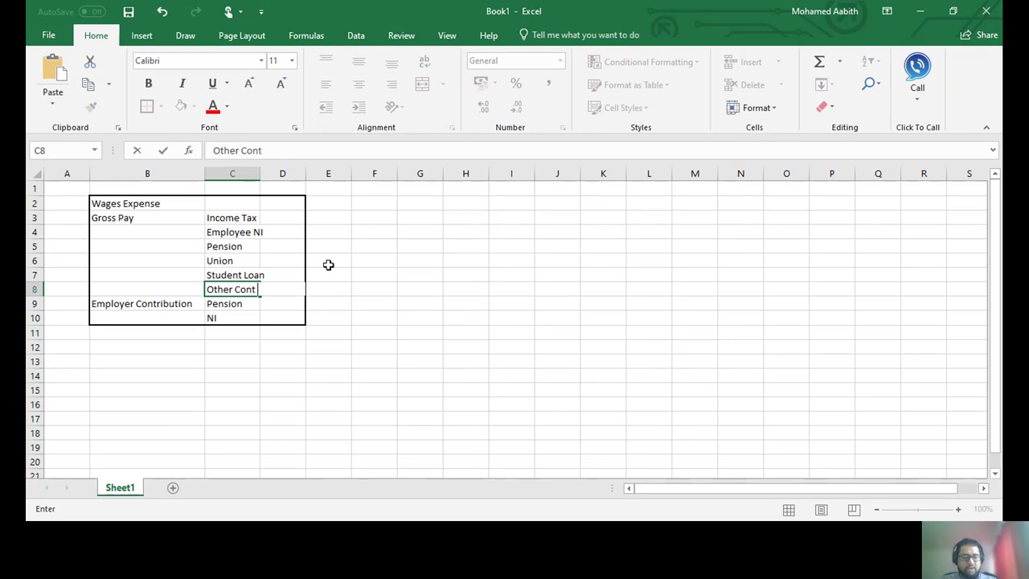
text( (Charities))
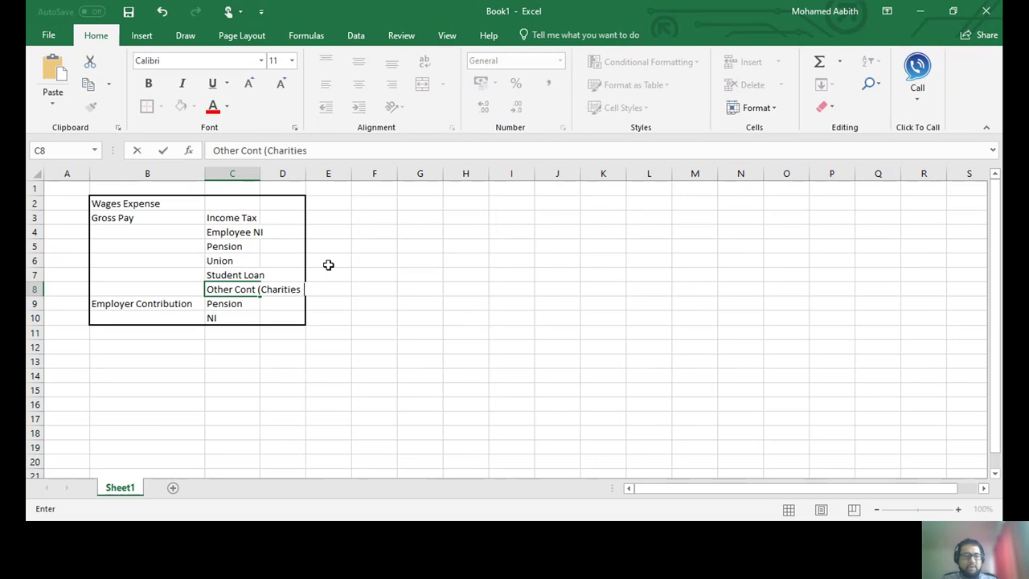
click(261, 172)
double_click(259, 172)
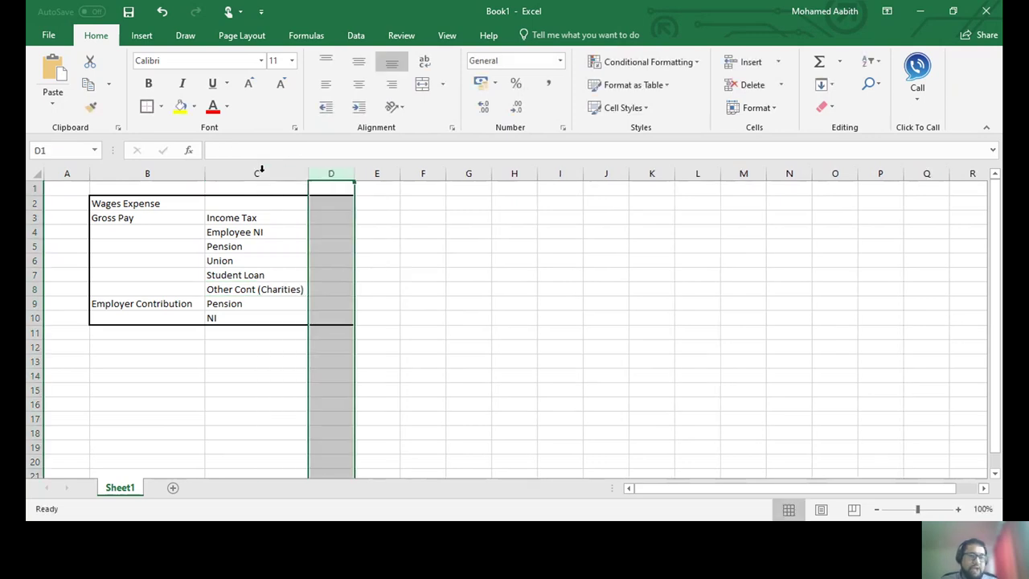
Apply a thick outside border around the gross pay section B3:D8.
click(324, 294)
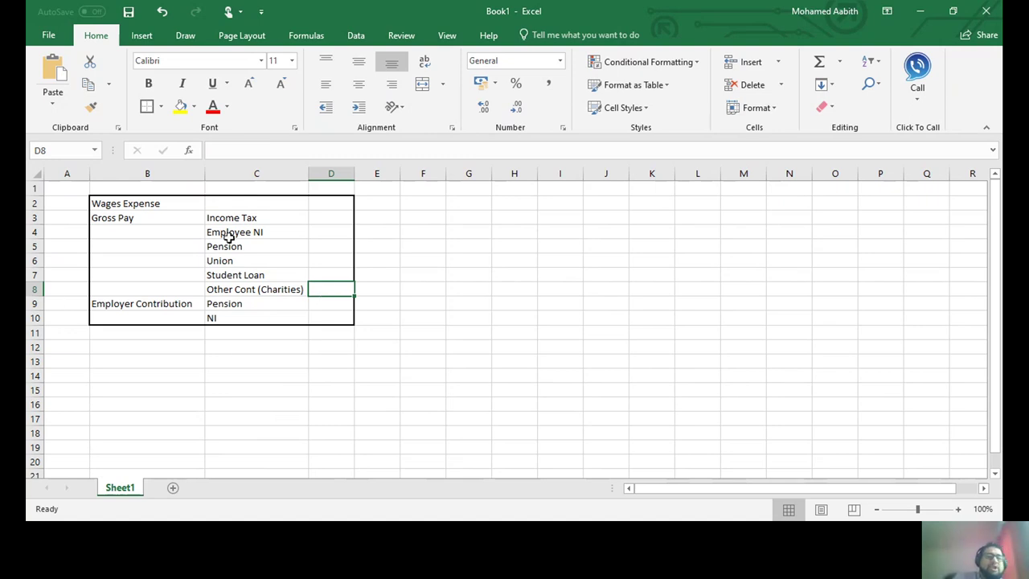
drag(103, 221, 331, 292)
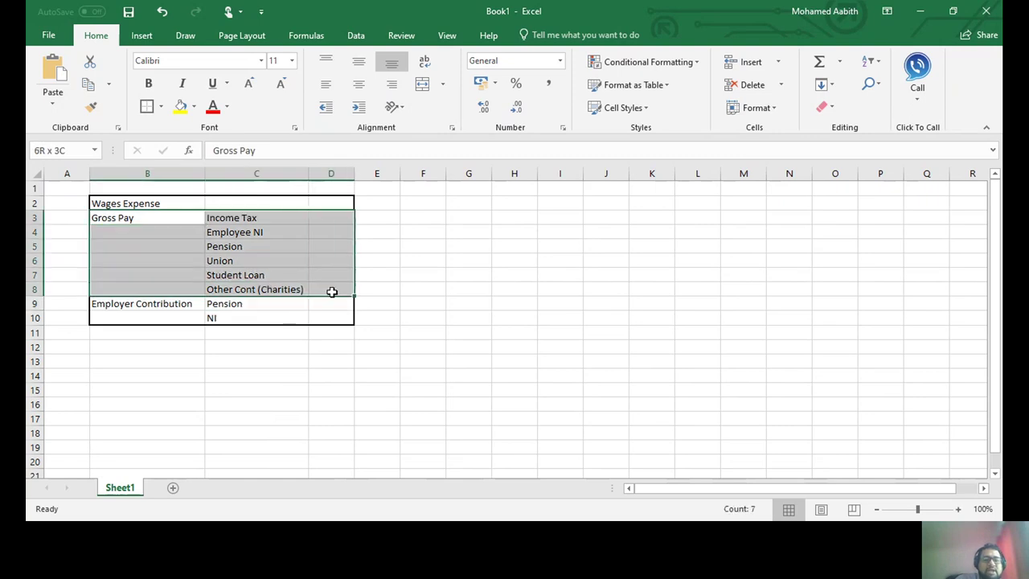
click(147, 106)
Delete the empty column D and reapply the thick outside border around the table B2:C10.
click(332, 173)
right_click(333, 166)
click(354, 287)
click(285, 264)
drag(152, 204, 255, 316)
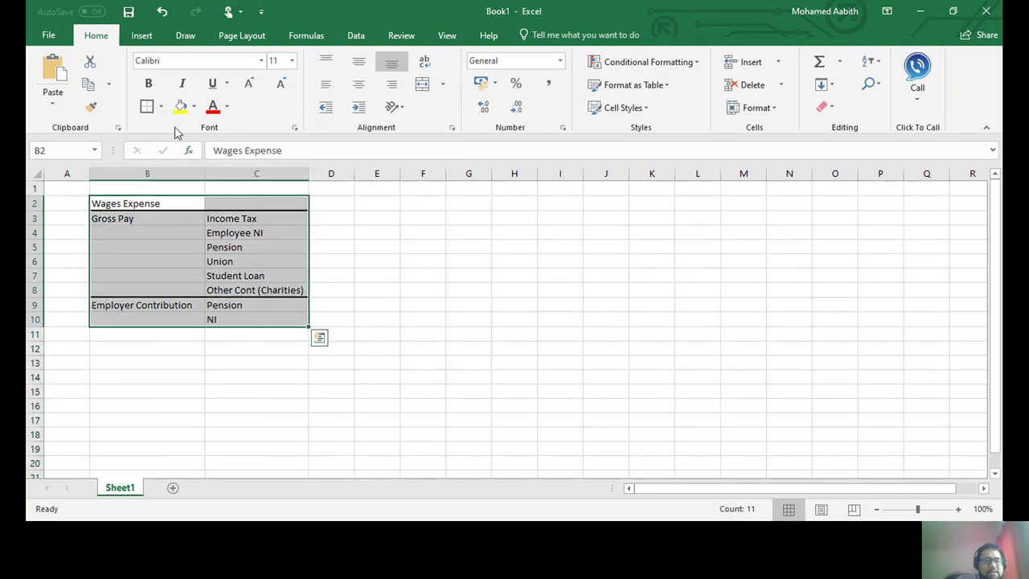
click(190, 360)
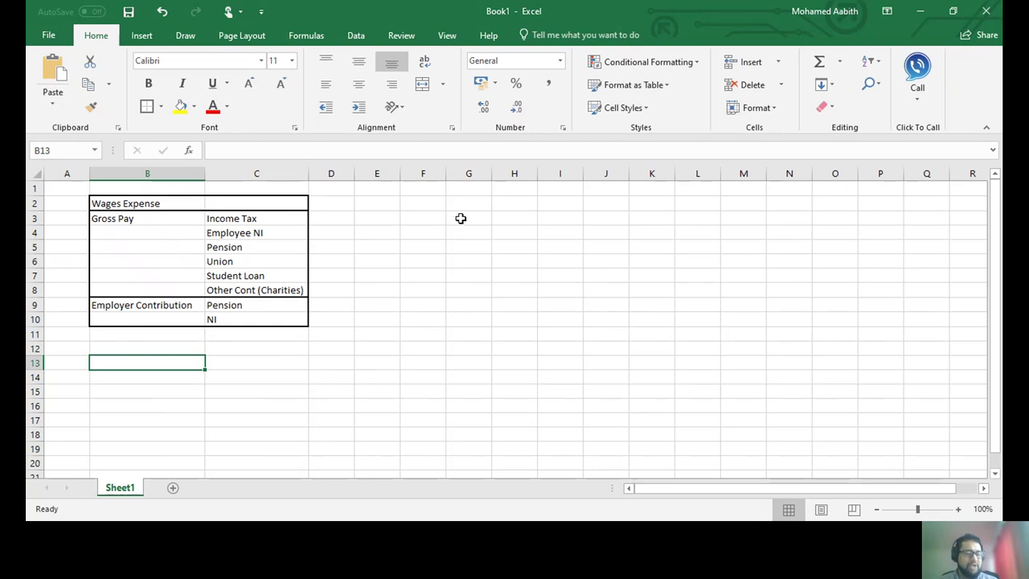
Enter the column headings "Details", "Amount", "Debit" and "Credit" in cells E1 to H1.
click(422, 204)
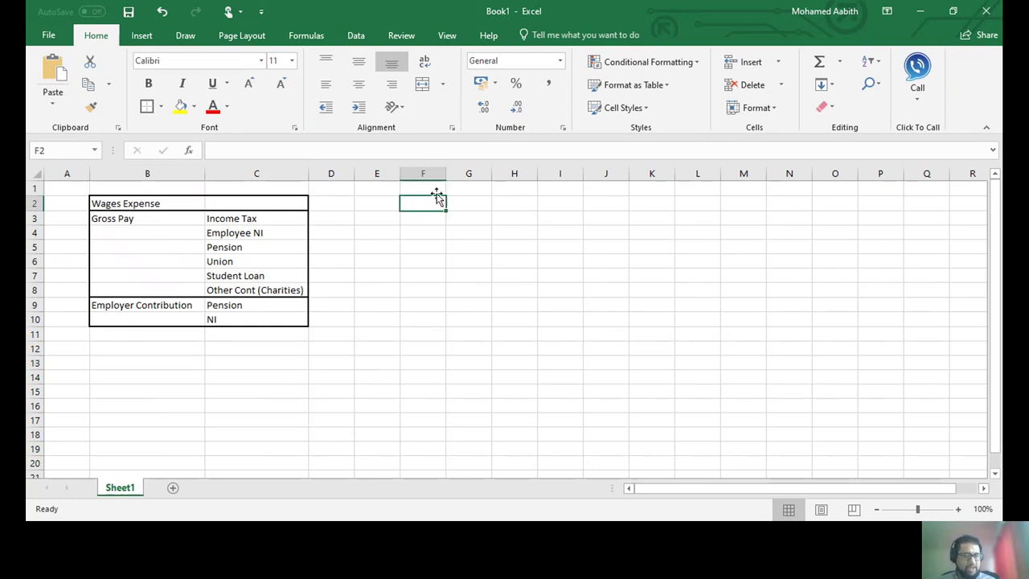
key(Up)
key(Left)
text(Det)
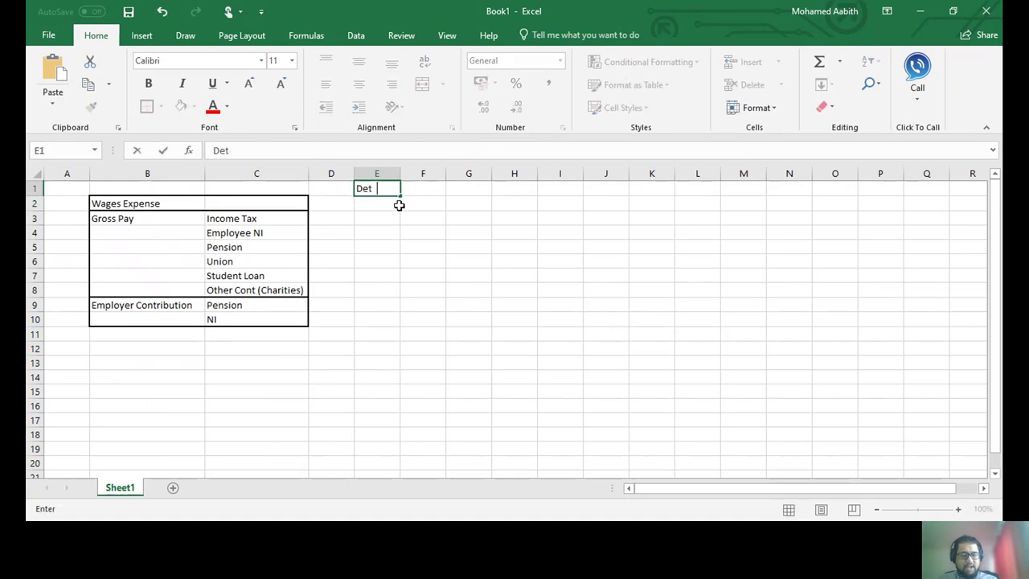
text(ails)
key(Tab)
text(Amount)
key(Tab)
text(De)
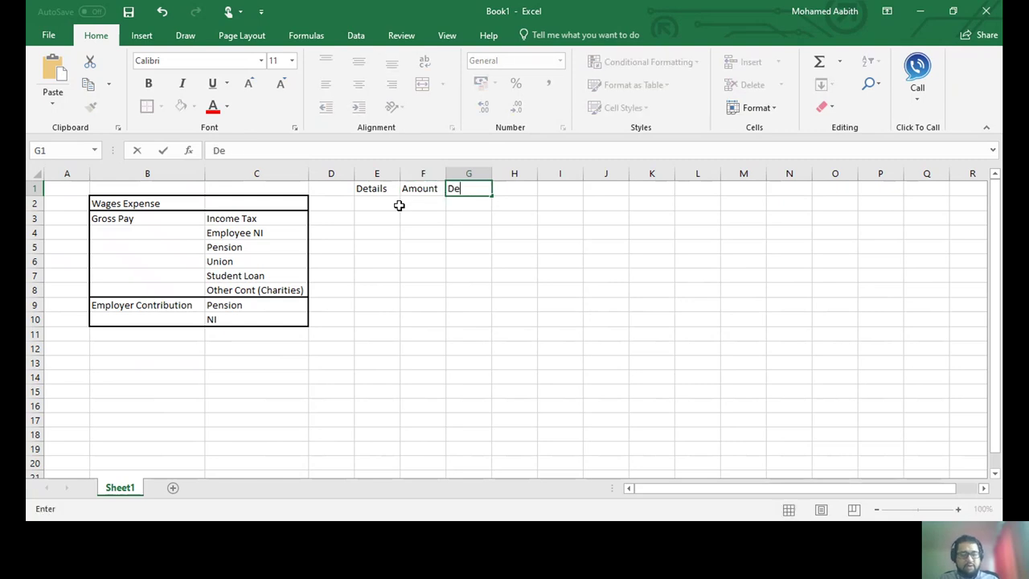
text(bit)
key(Tab)
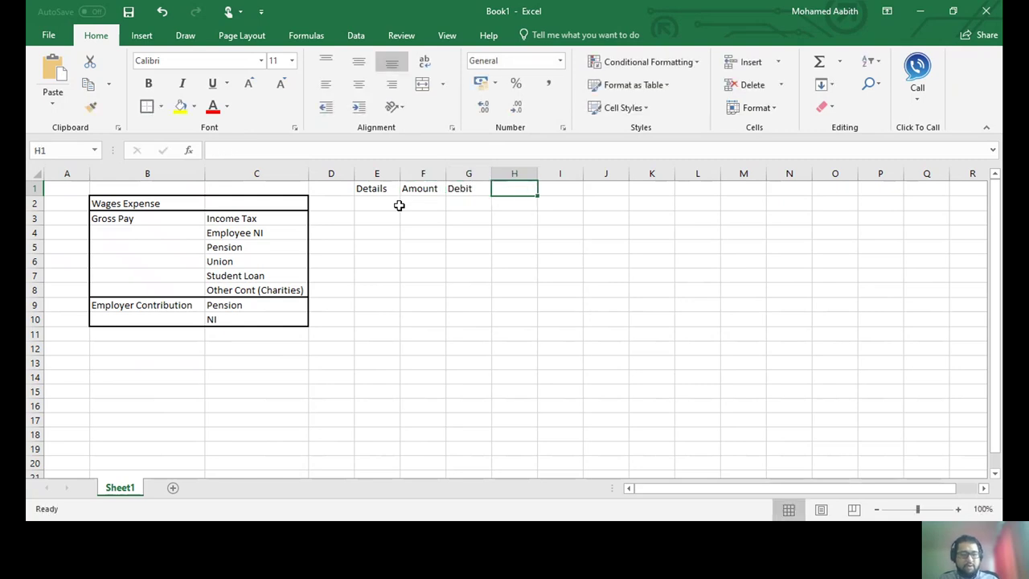
text(Credit)
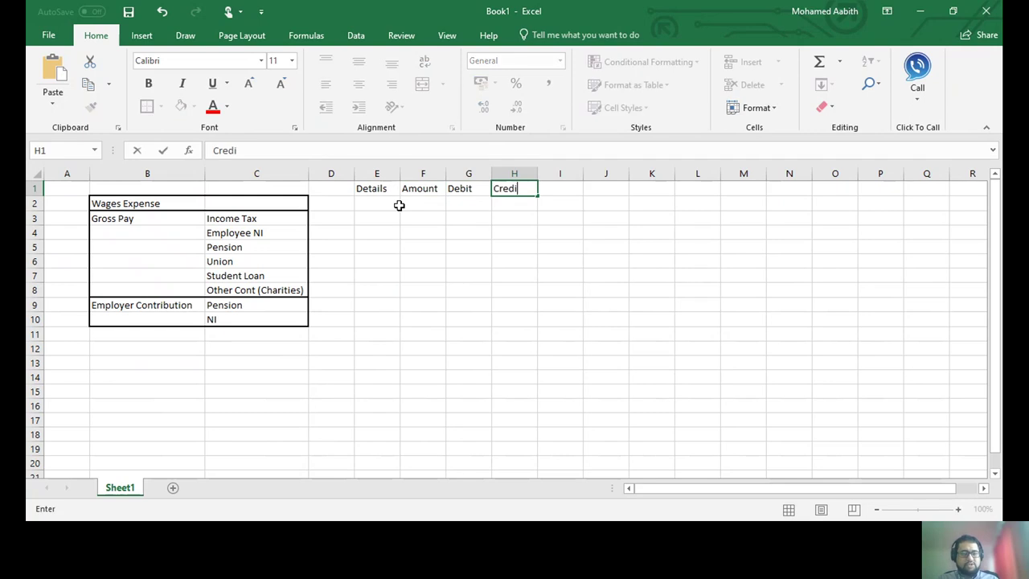
Enter "Wages Expense" in E2 under Details and autofit column E to its contents.
click(399, 205)
drag(399, 174, 419, 175)
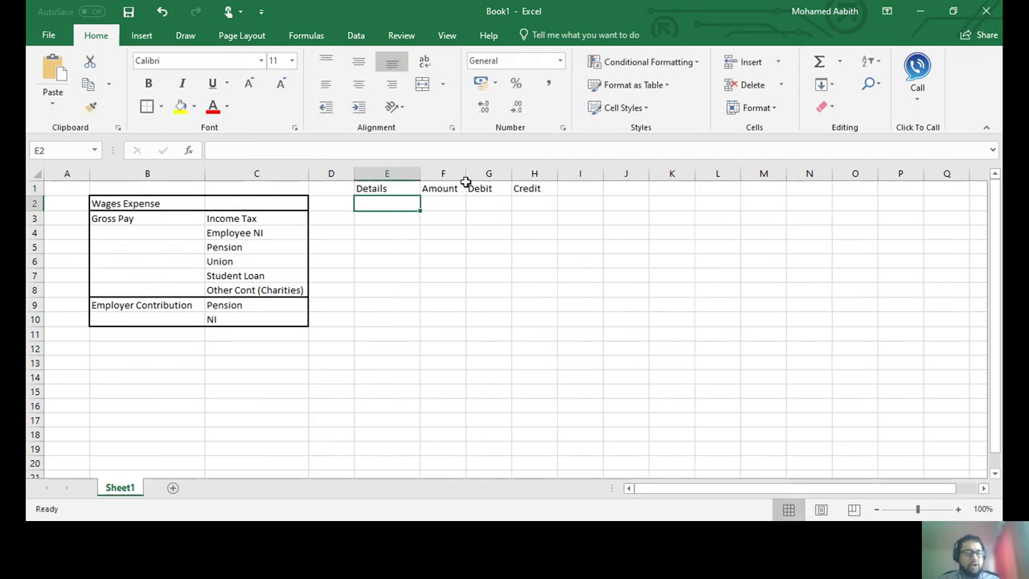
text(Wages)
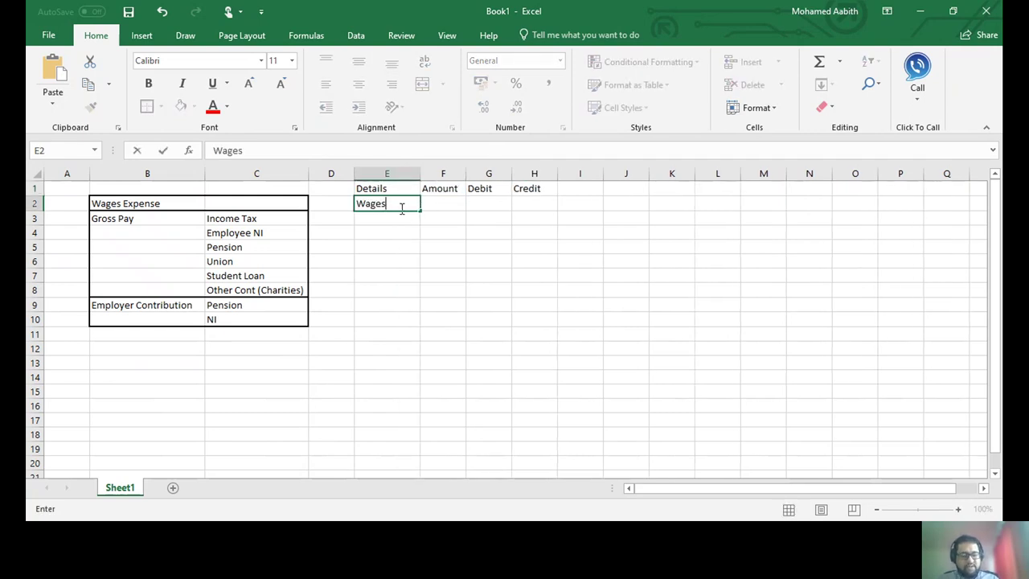
text( Expense)
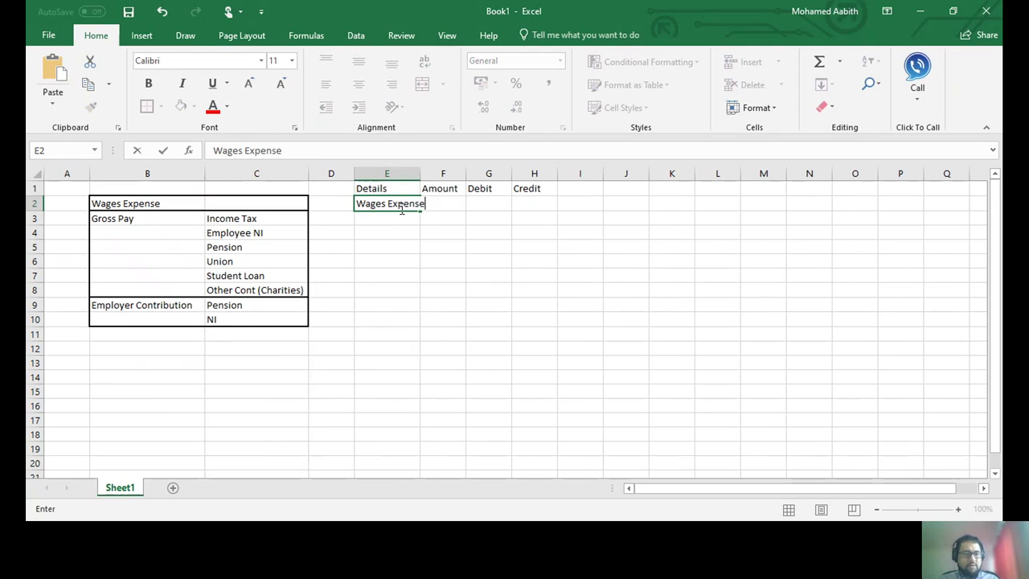
click(443, 173)
double_click(420, 173)
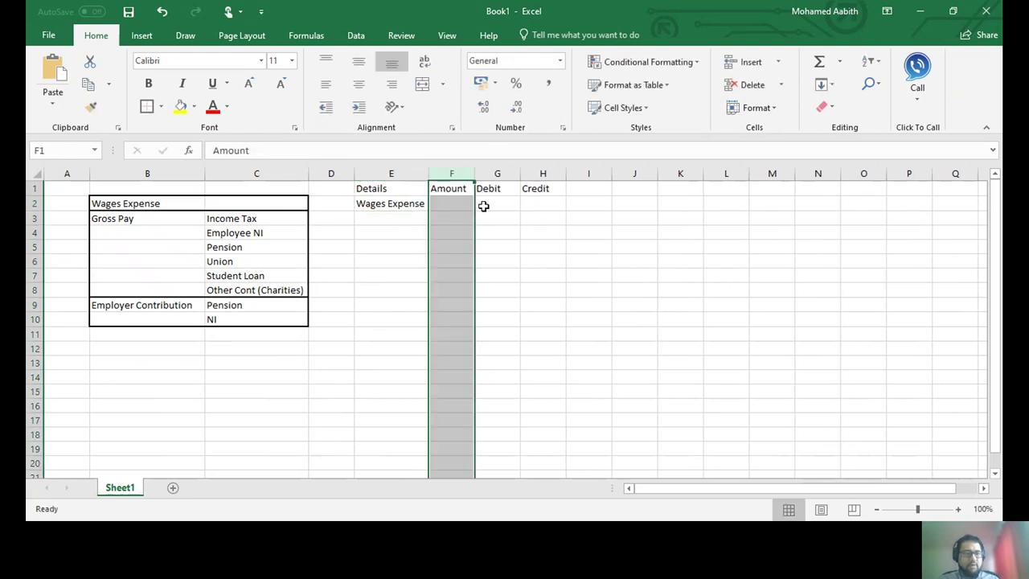
Mark Wages Expense as a debit with "X" in G2.
click(502, 205)
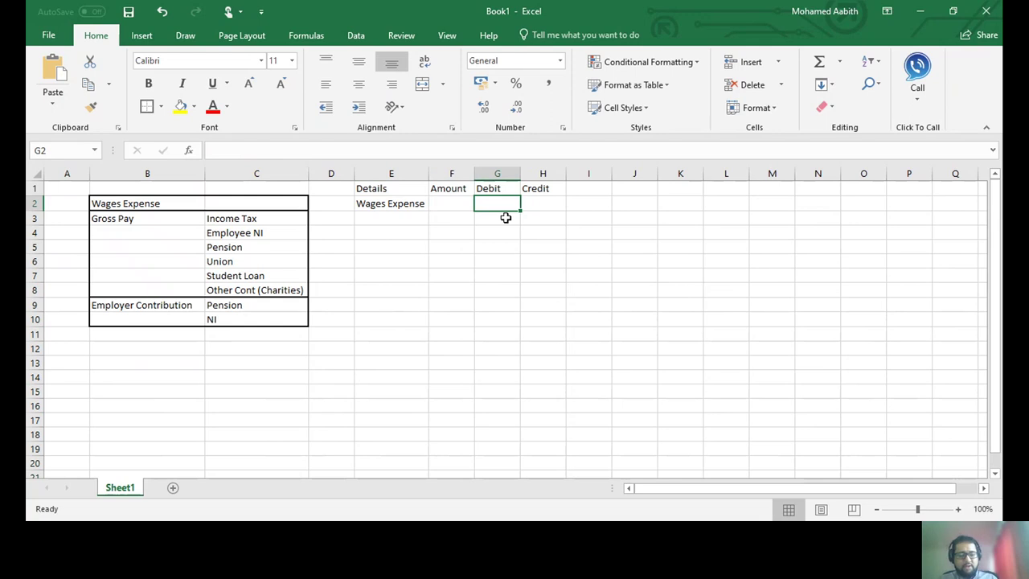
text(X)
key(Return)
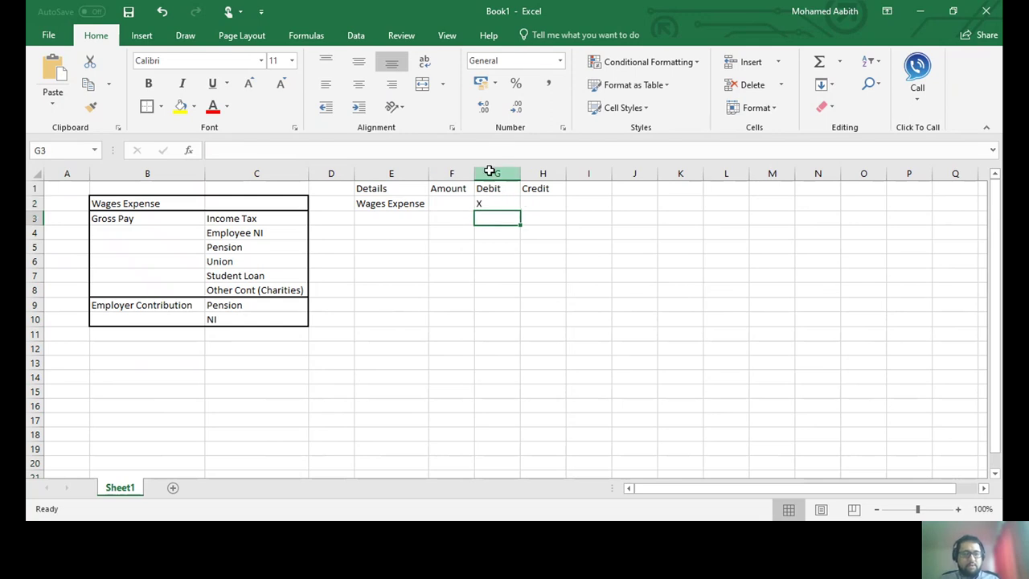
Centre the contents of the Debit and Credit columns G and H horizontally, with middle vertical alignment.
drag(490, 171, 539, 171)
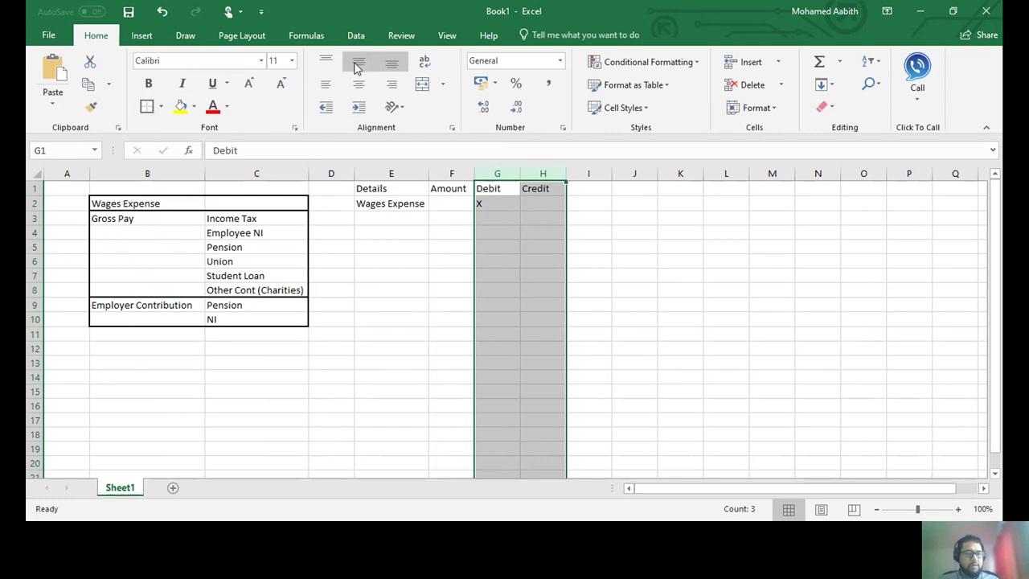
click(325, 62)
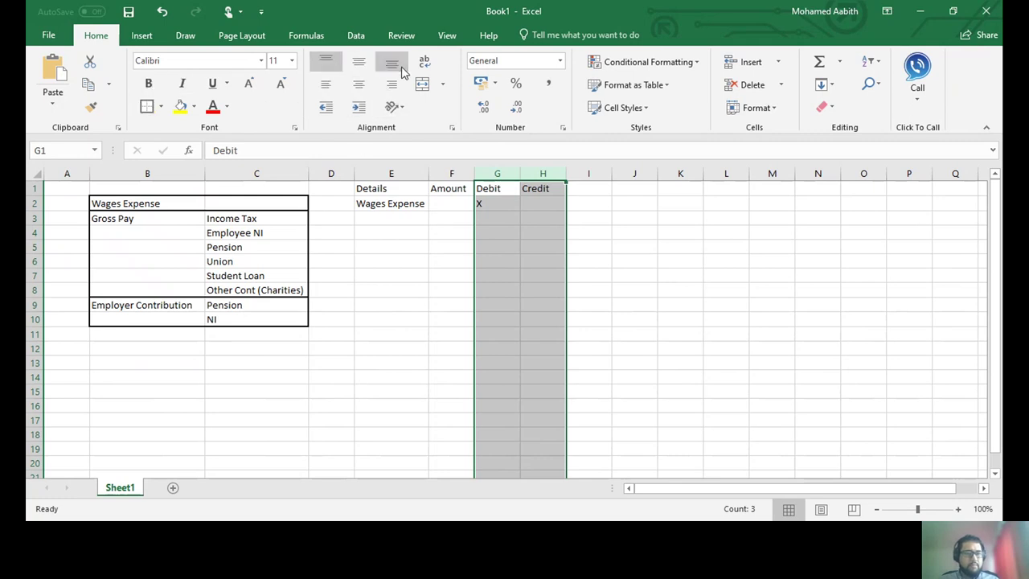
click(359, 63)
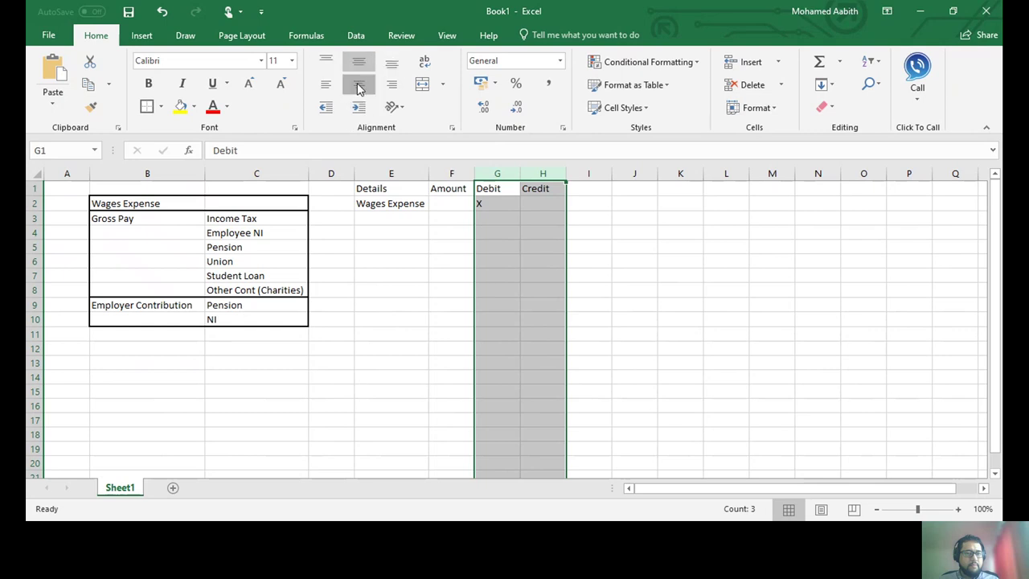
click(359, 87)
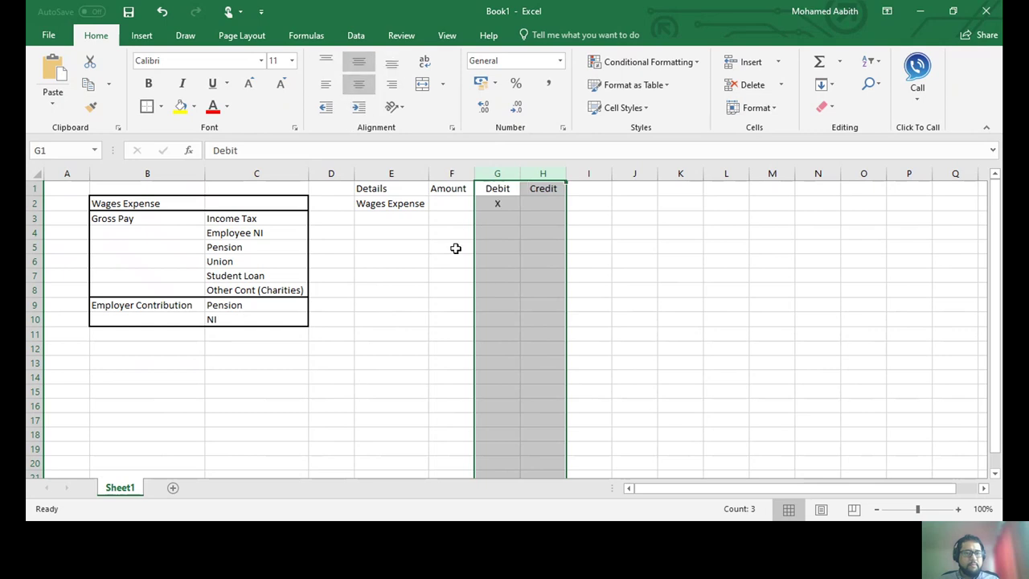
click(441, 189)
drag(494, 188, 530, 188)
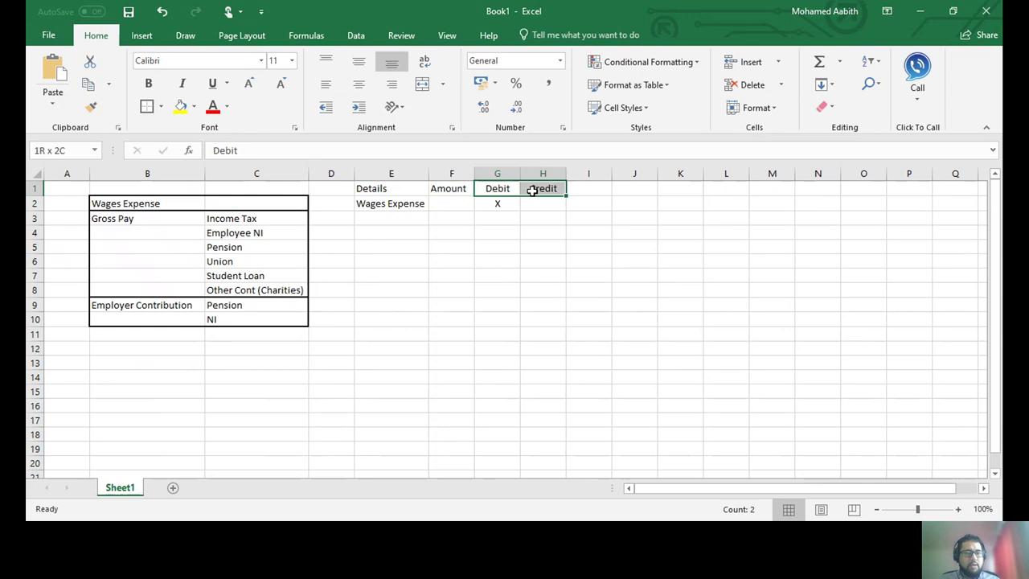
click(385, 232)
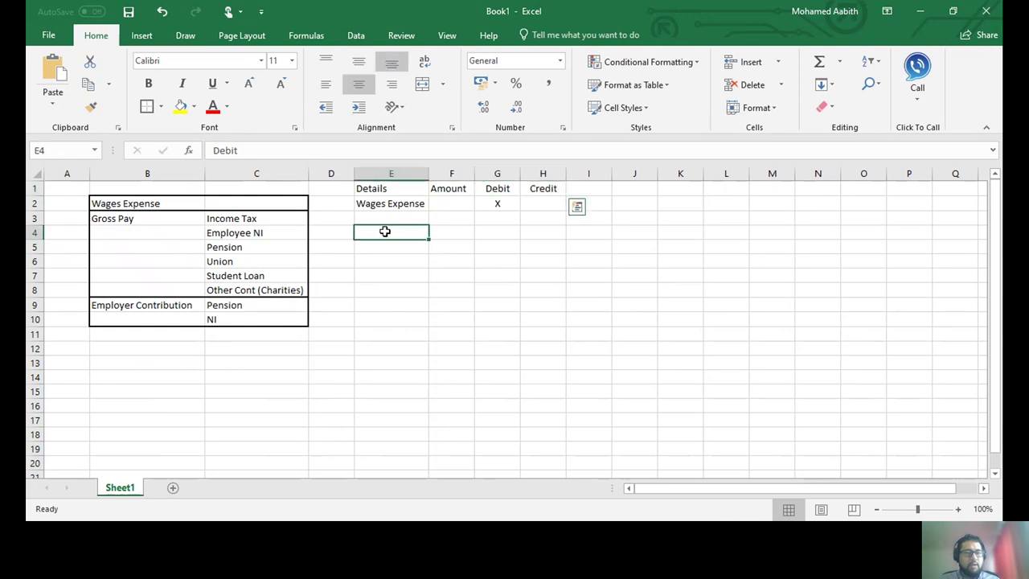
Enter "Wages Control" in E3 and mark it as a credit with "X" in H3.
click(371, 218)
text(E)
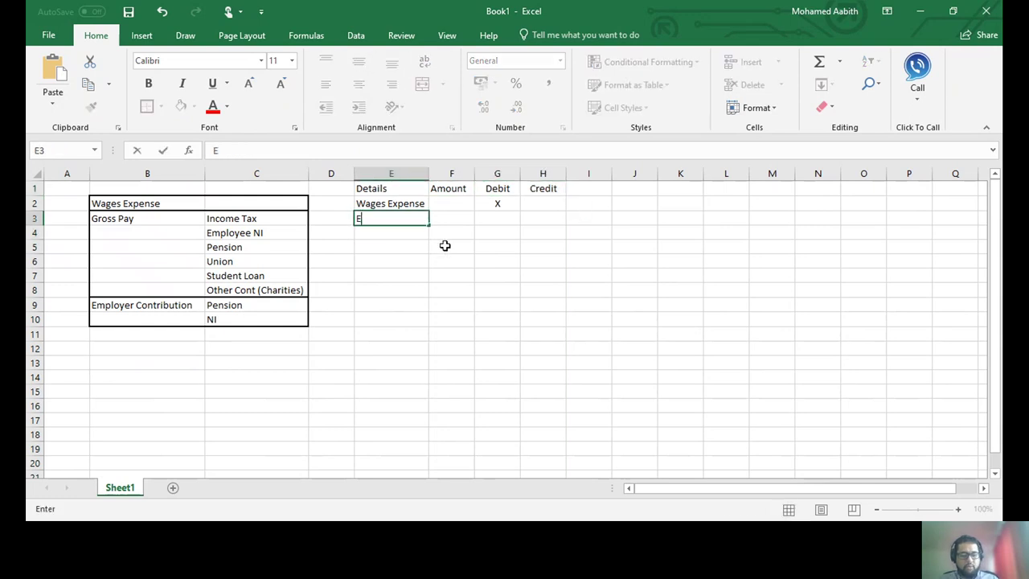
key(BackSpace)
text(Wages )
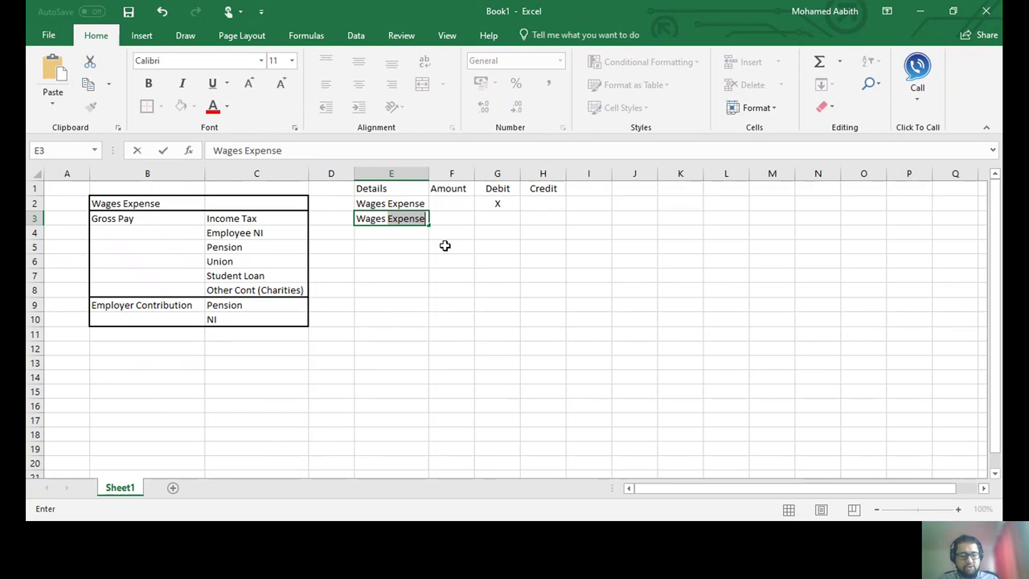
text(Control)
key(Tab)
key(Tab)
key(Tab)
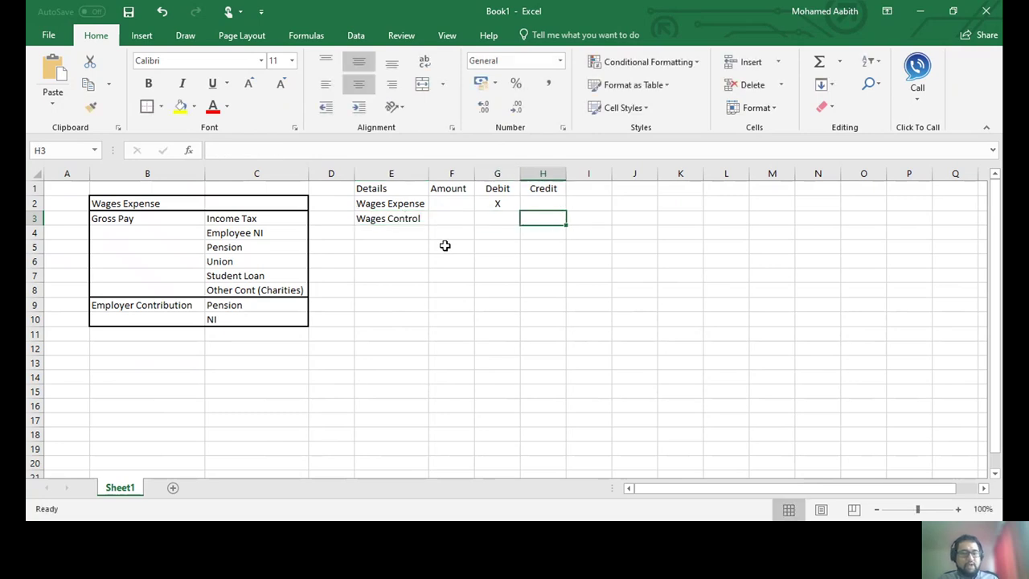
text(X)
key(Return)
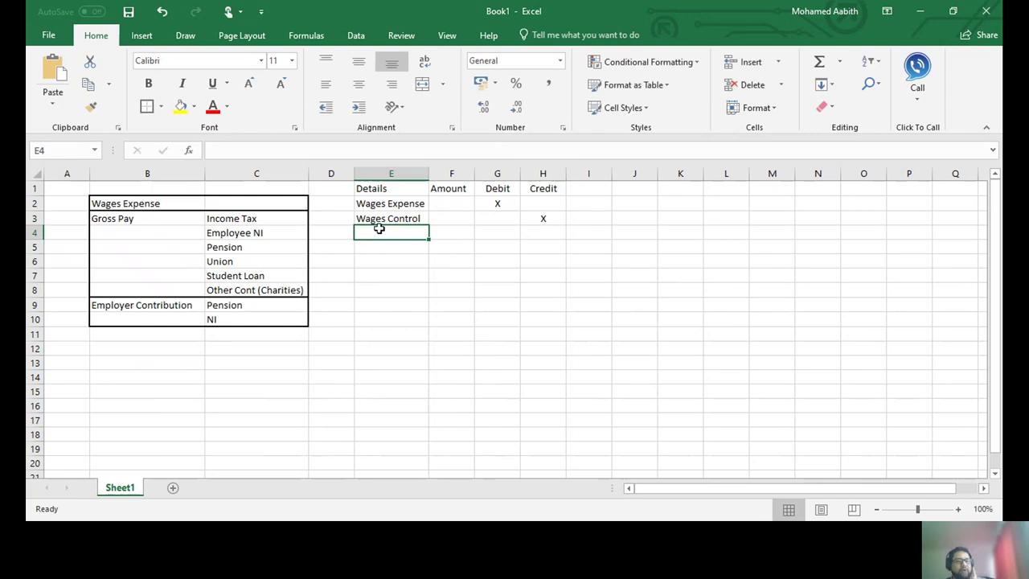
click(388, 218)
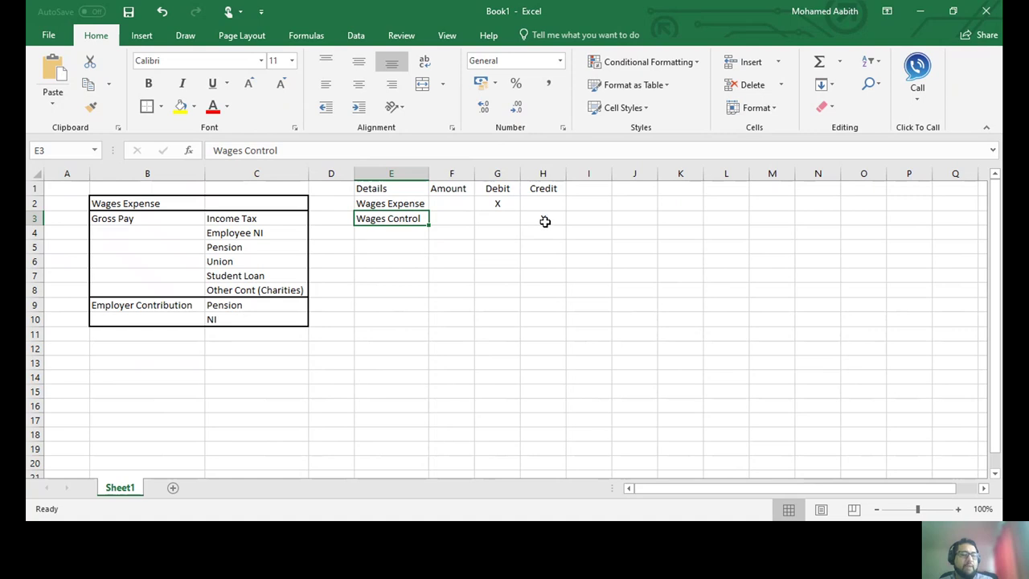
drag(221, 218, 223, 290)
click(225, 316)
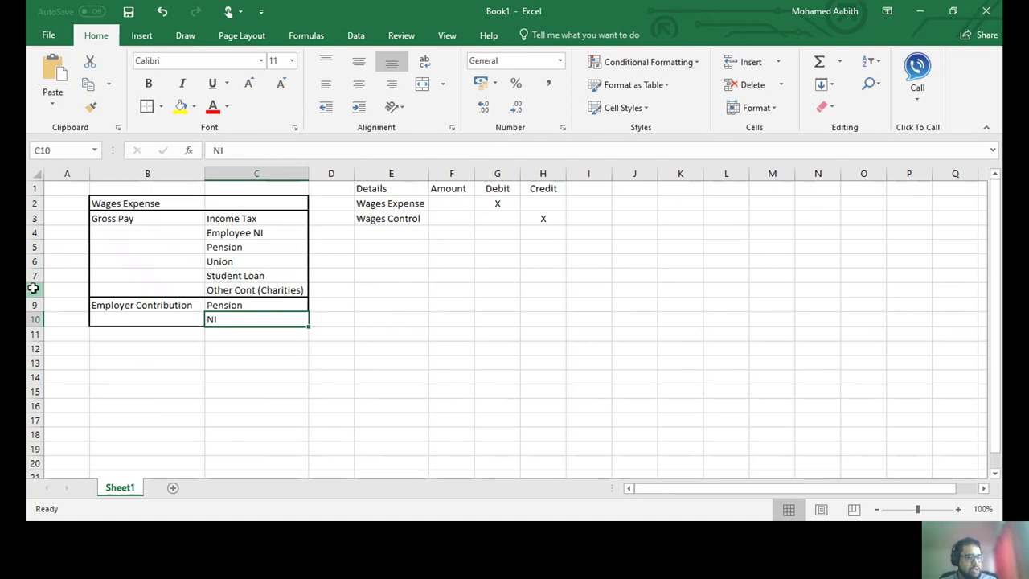
Insert a row at row 8, move "Other Cont (Charities)" up into C8 and enter "Net Pay (Bank)" in C9.
click(32, 290)
right_click(30, 290)
click(64, 388)
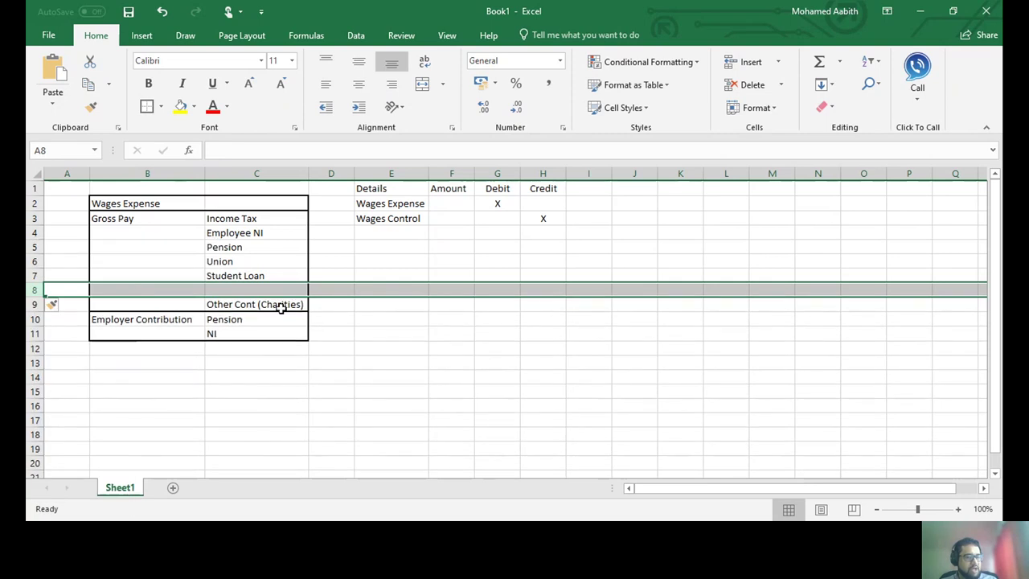
click(281, 310)
drag(280, 310, 283, 291)
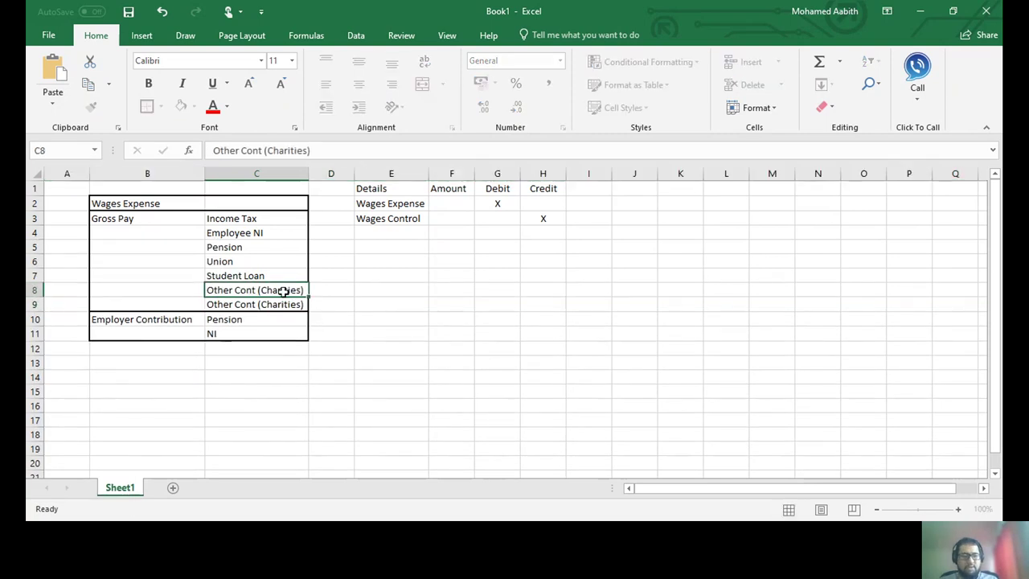
text(Net Pay (Bank))
key(Return)
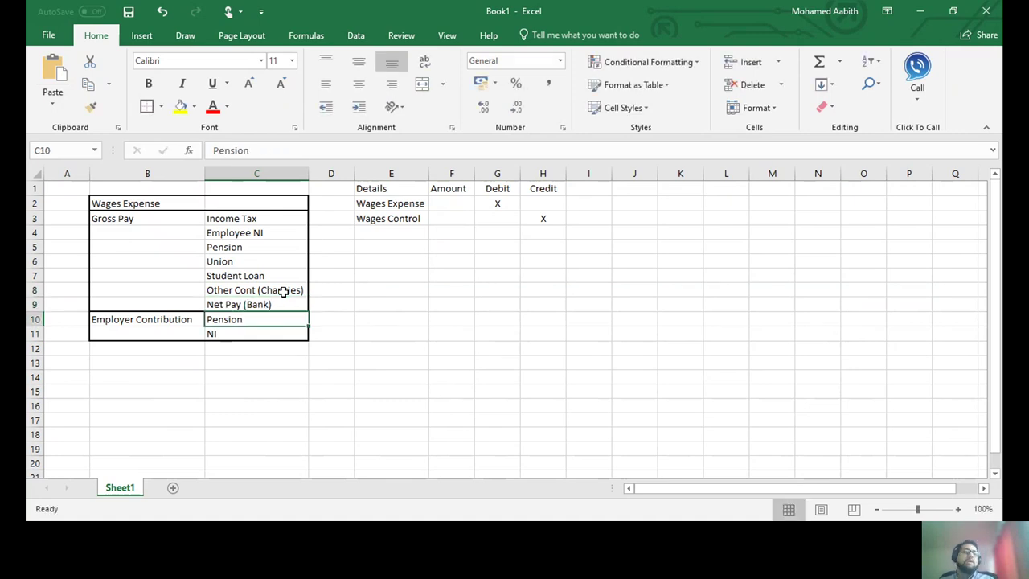
drag(259, 224, 257, 306)
click(384, 232)
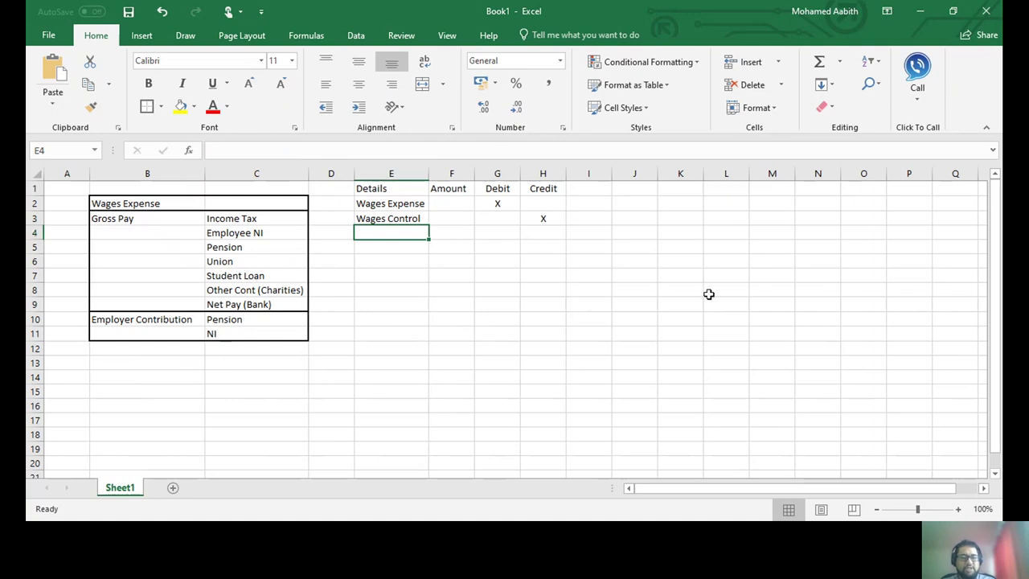
Place the picture of the payroll task beside the debit/credit table, starting at column I in the first row.
click(438, 310)
drag(356, 228, 433, 278)
drag(514, 301, 672, 216)
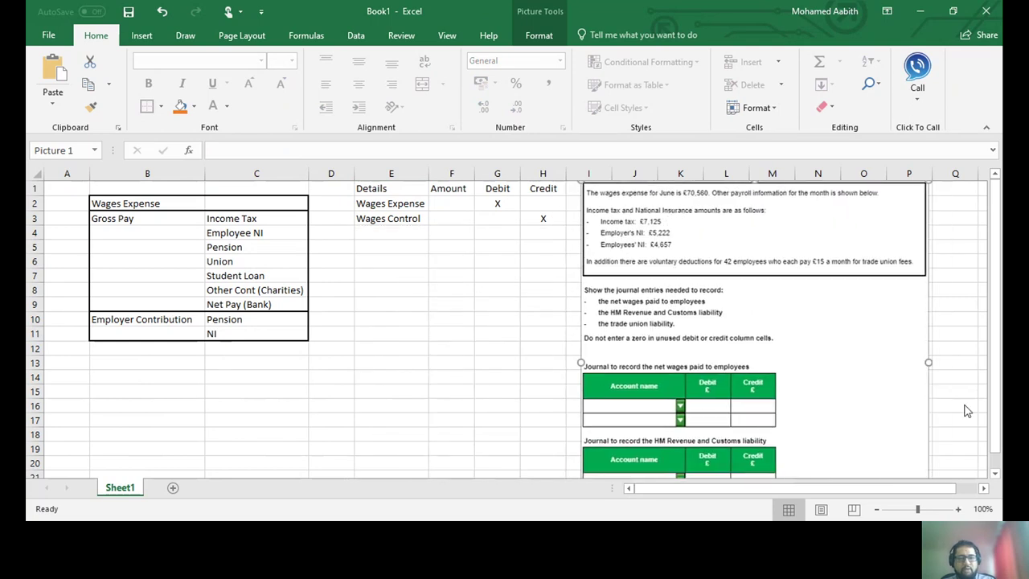
click(382, 247)
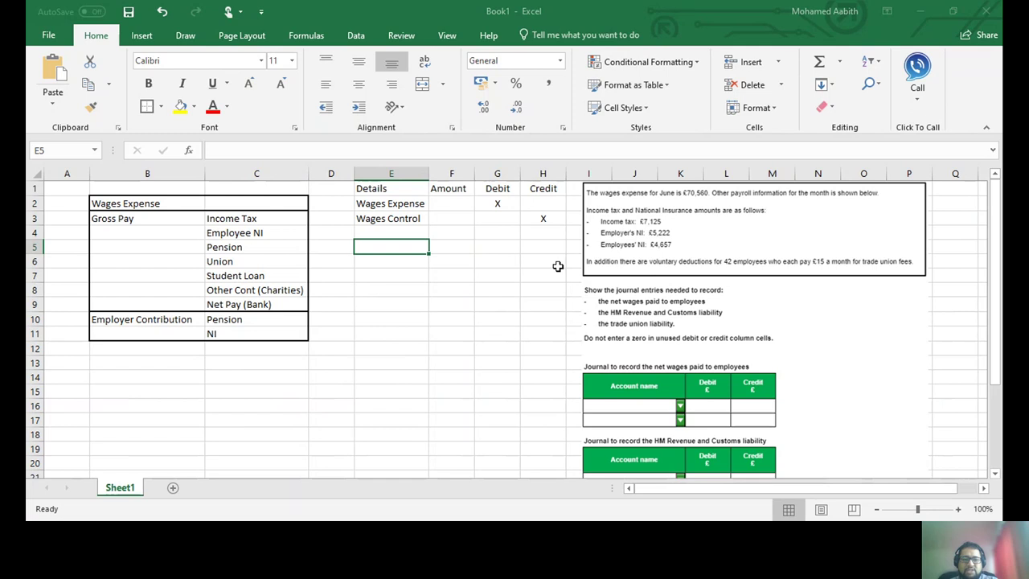
Insert a new column D beside the wages breakdown and narrow it to a width of 11.00.
click(332, 174)
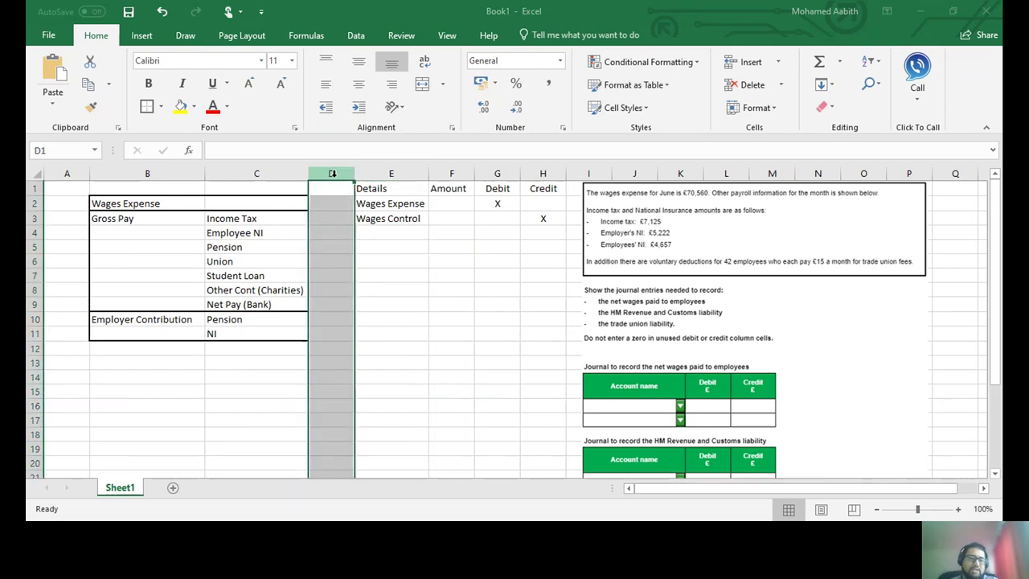
right_click(332, 174)
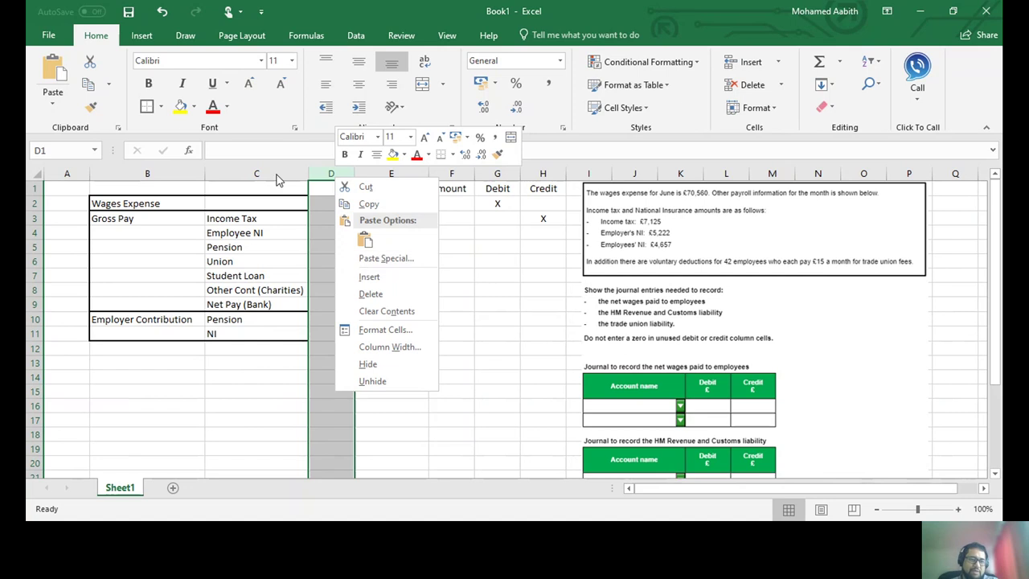
click(373, 276)
click(361, 247)
drag(412, 173, 367, 168)
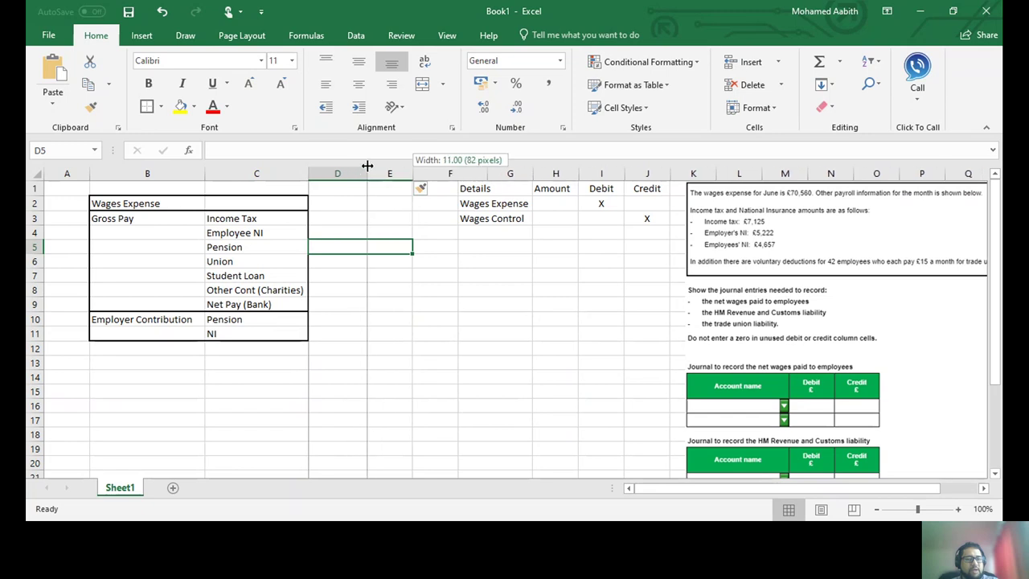
Enter the heading "Amount" in D2 and 70560 in D3.
click(338, 204)
text(A mount)
key(Return)
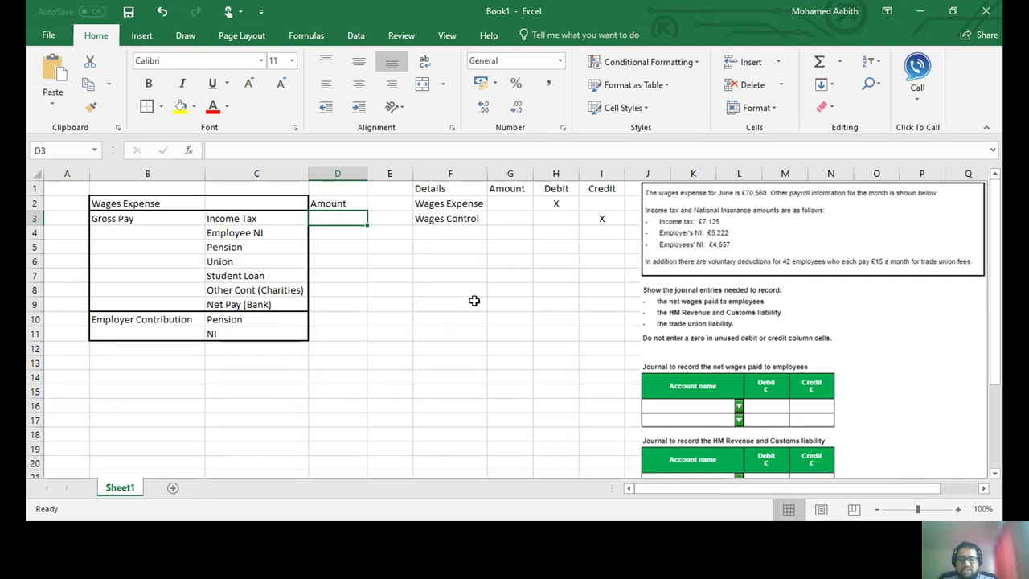
text(70)
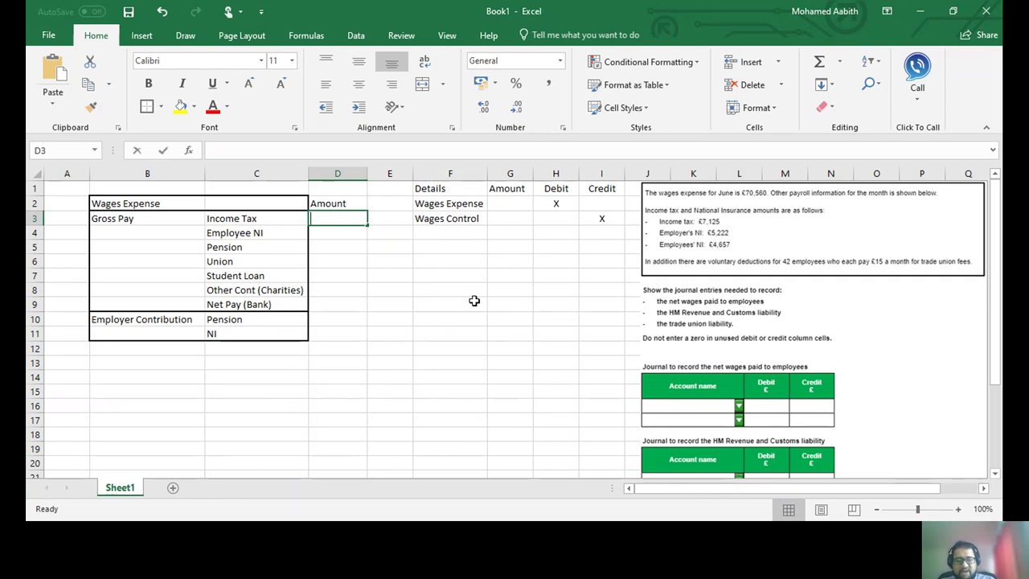
text(560)
key(ctrl+Return)
key(Return)
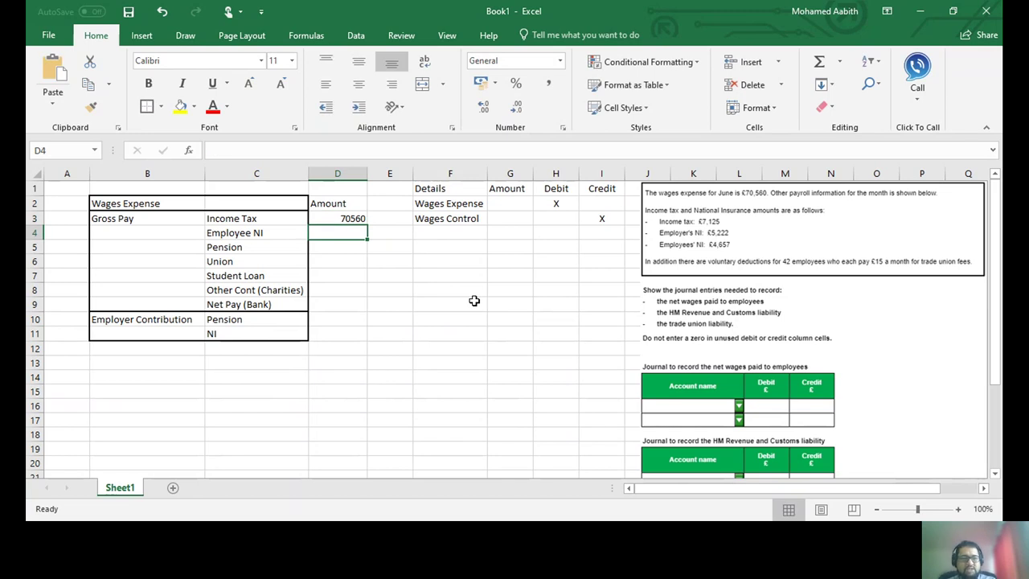
Enter the heading "Amount" in D1 and replace the contents of D2 with the wages expense 70560.
click(350, 206)
click(346, 190)
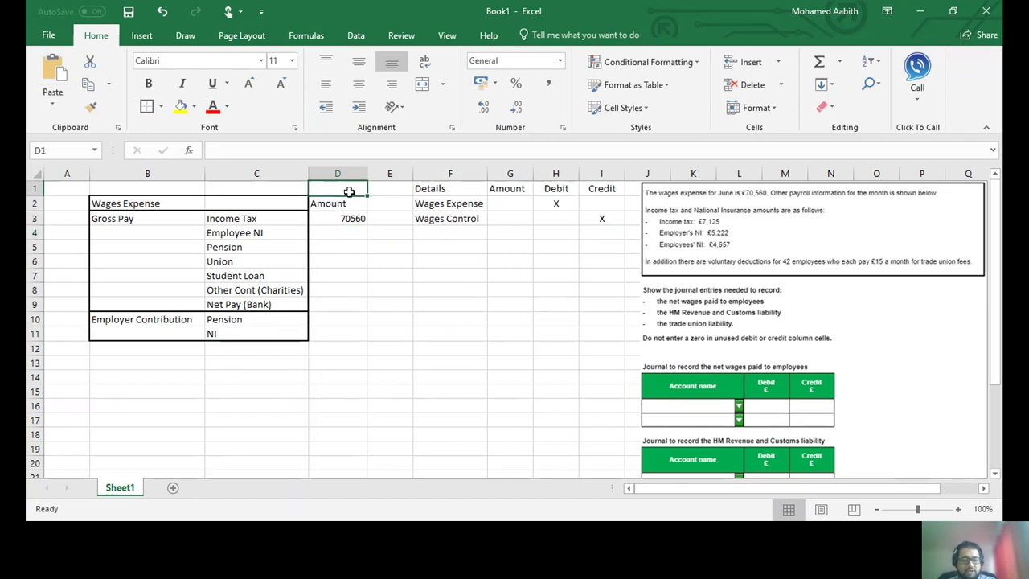
text(Amount)
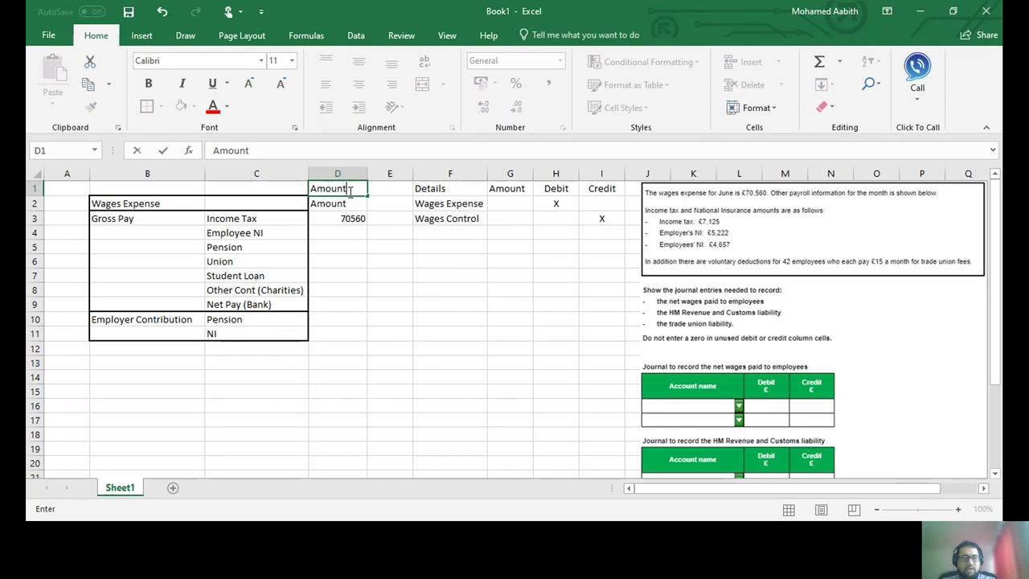
key(Return)
key(Delete)
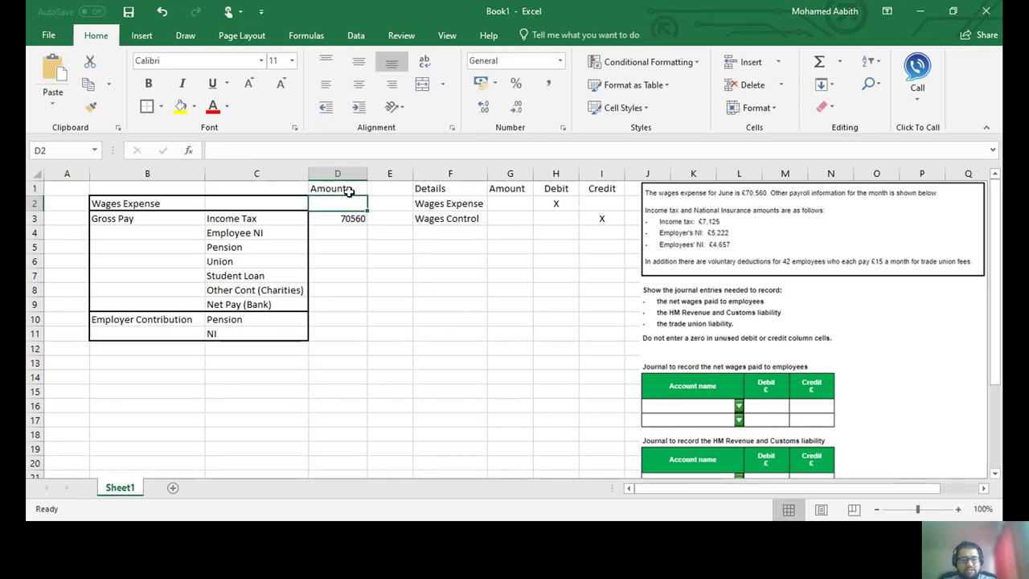
text(70560)
key(Return)
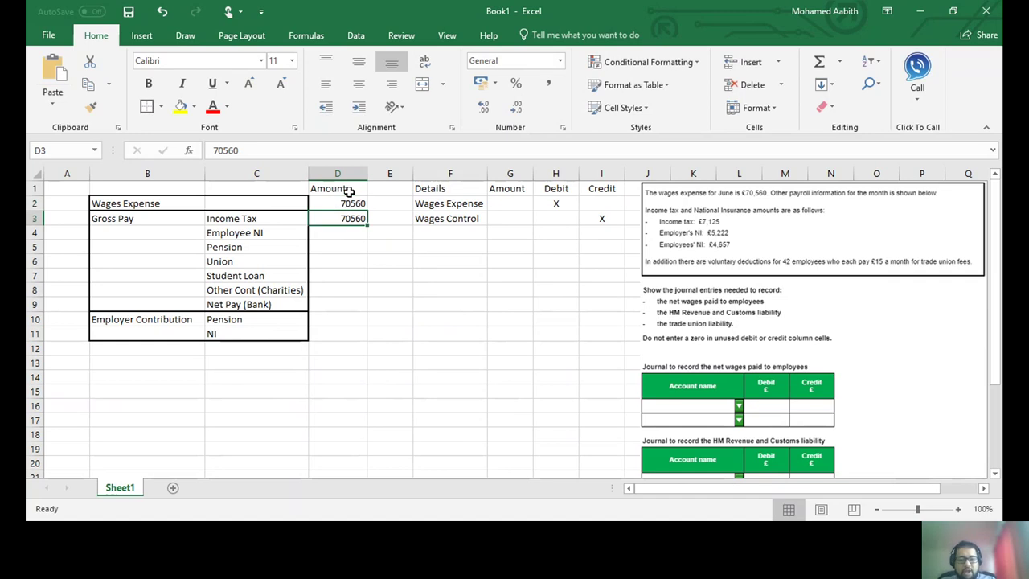
Enter the gross pay deductions: 7125 for Income Tax in D3 and 4657 for Employee NI in D4.
text(7125)
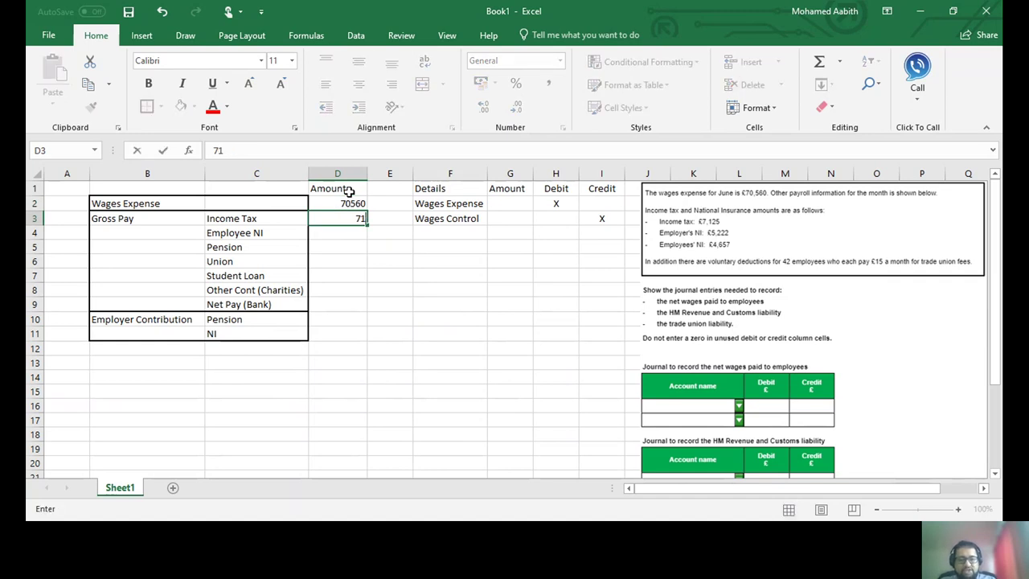
key(Return)
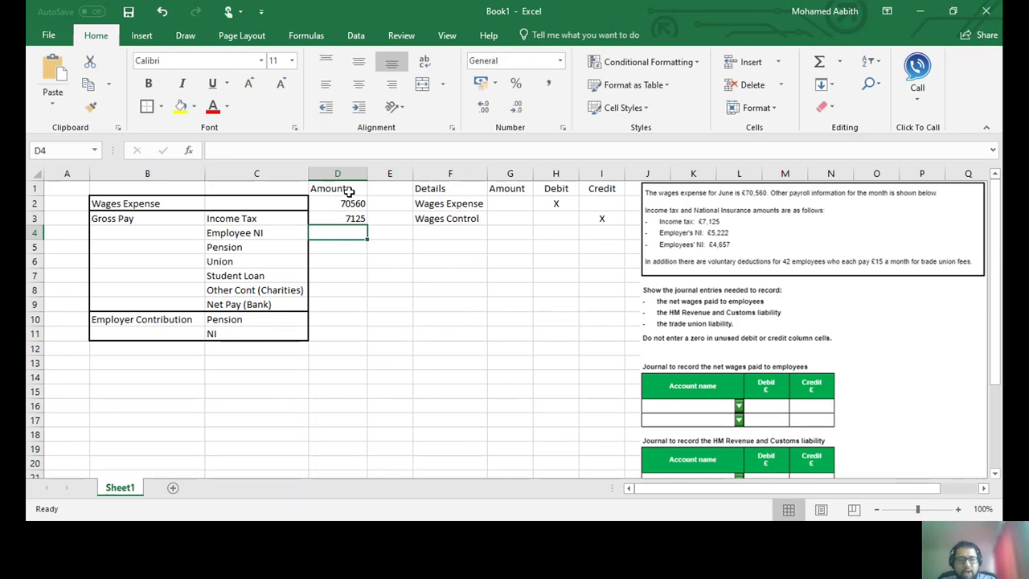
text(4657)
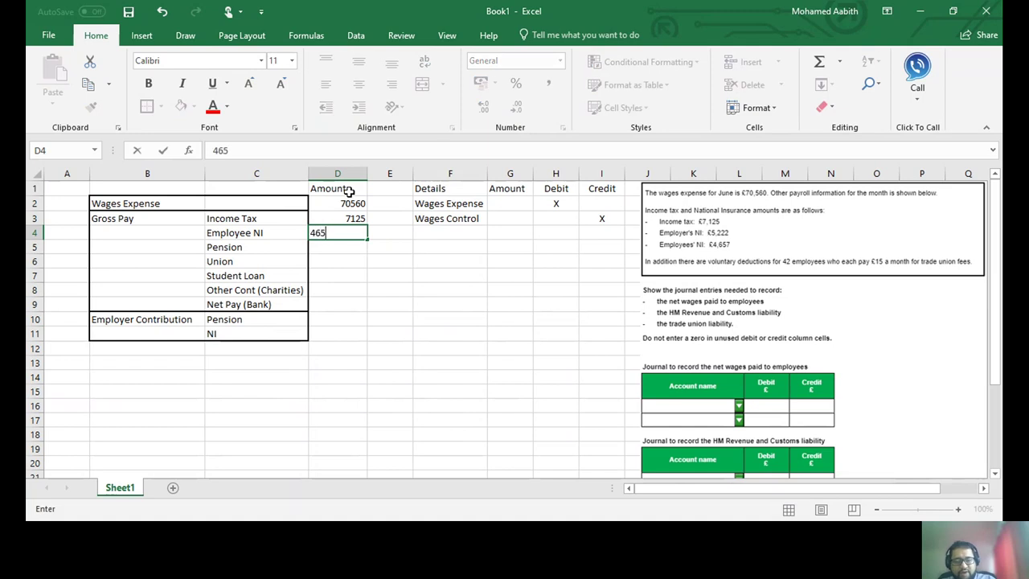
key(Return)
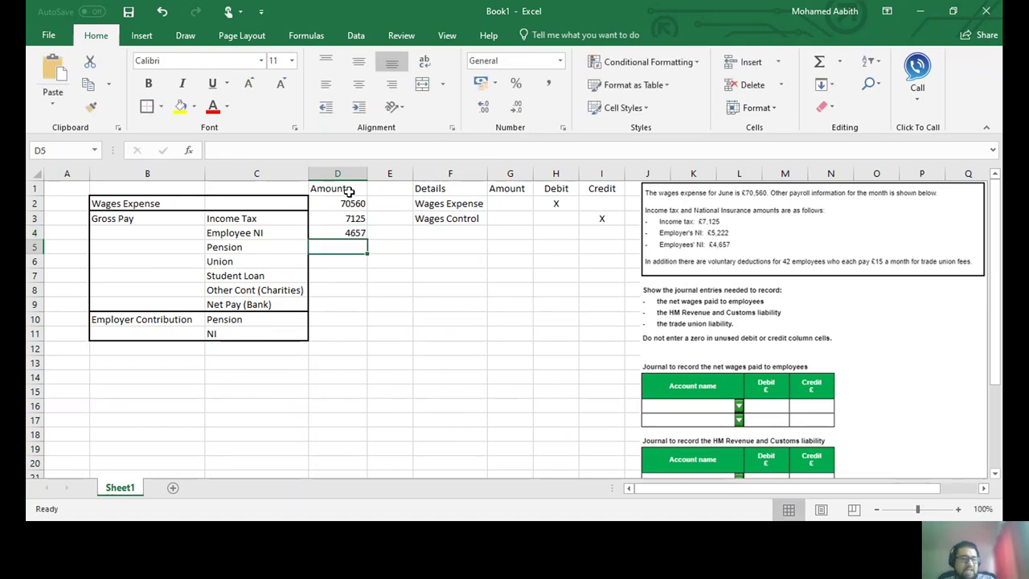
Enter the employer's NI amount 5222 in D10, in the first row of the employer contribution section.
key(Down)
key(Down)
key(Down)
key(Down)
key(Down)
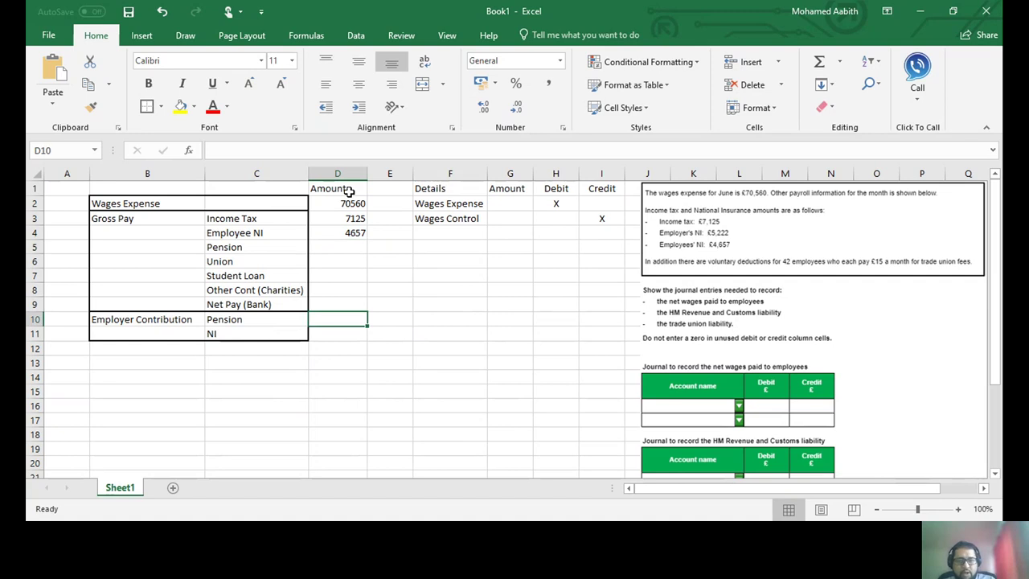
text(5222)
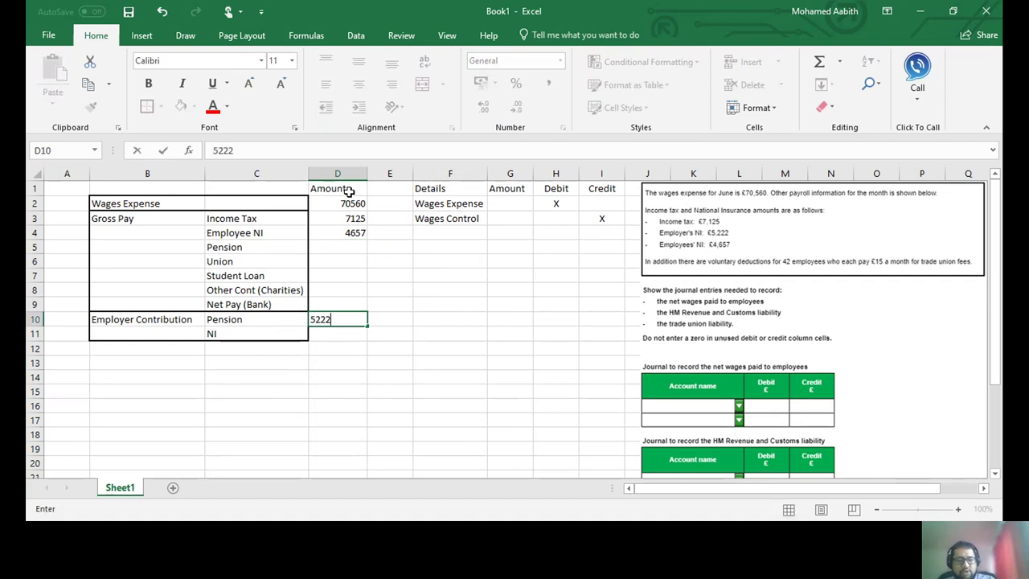
key(Return)
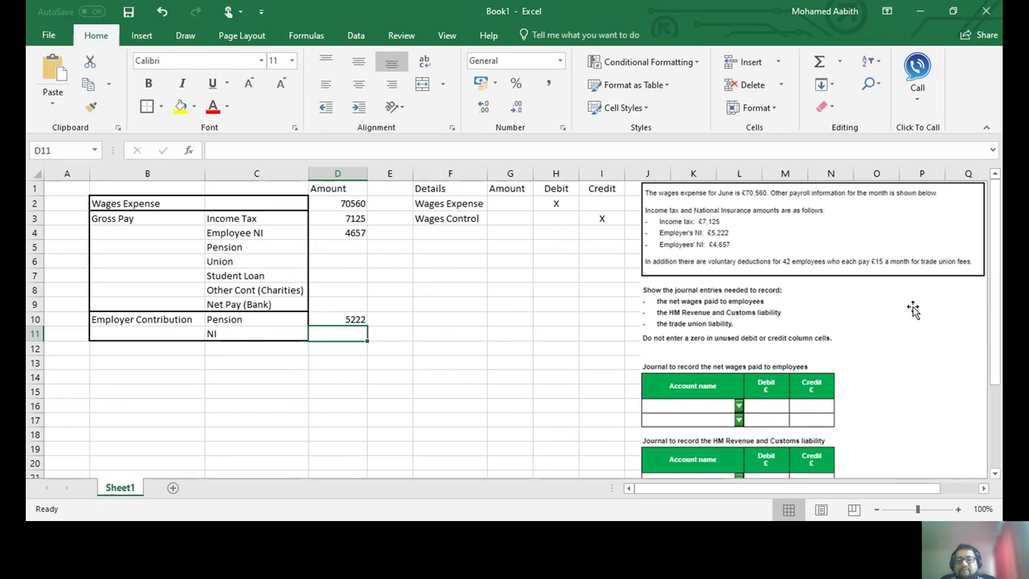
Calculate the trade union fees in D6 with the formula =42*15.
click(344, 261)
text(=)
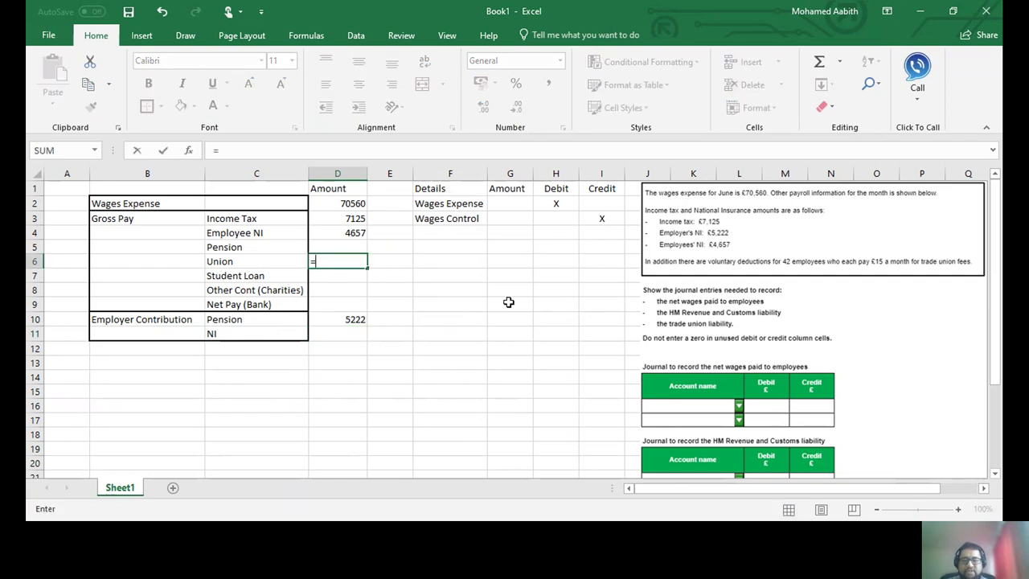
text(42)
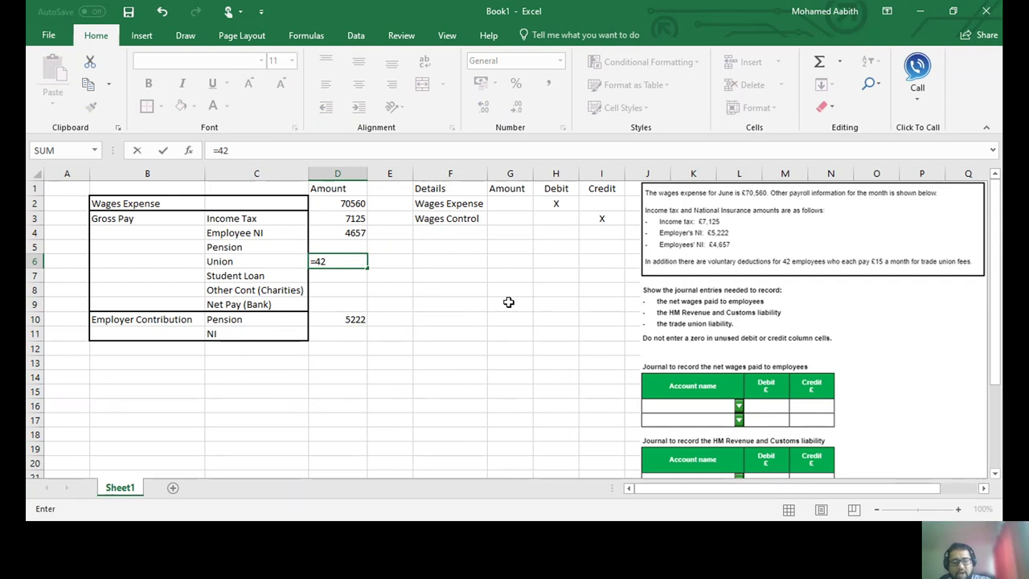
text(*)
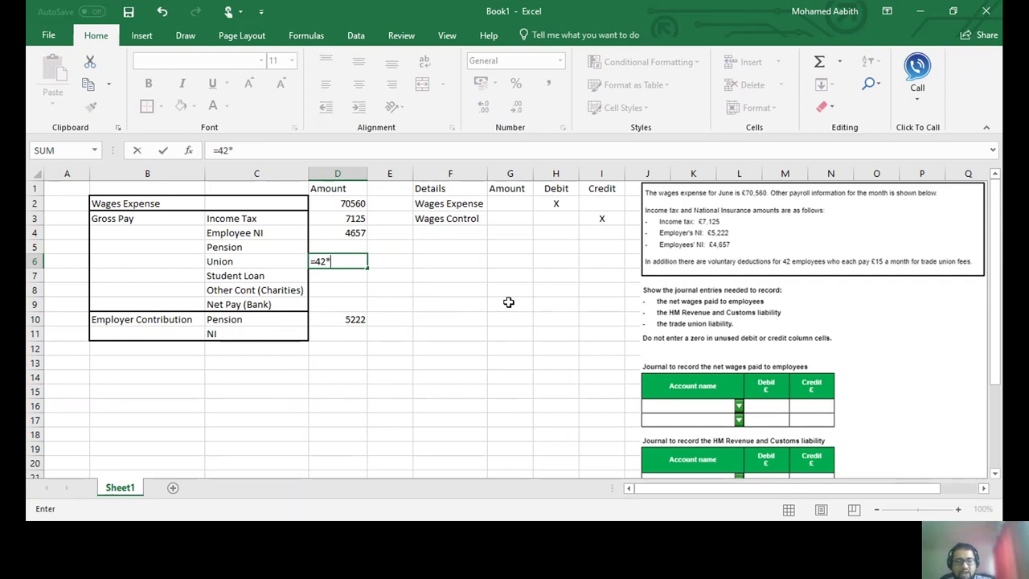
text(15)
key(Return)
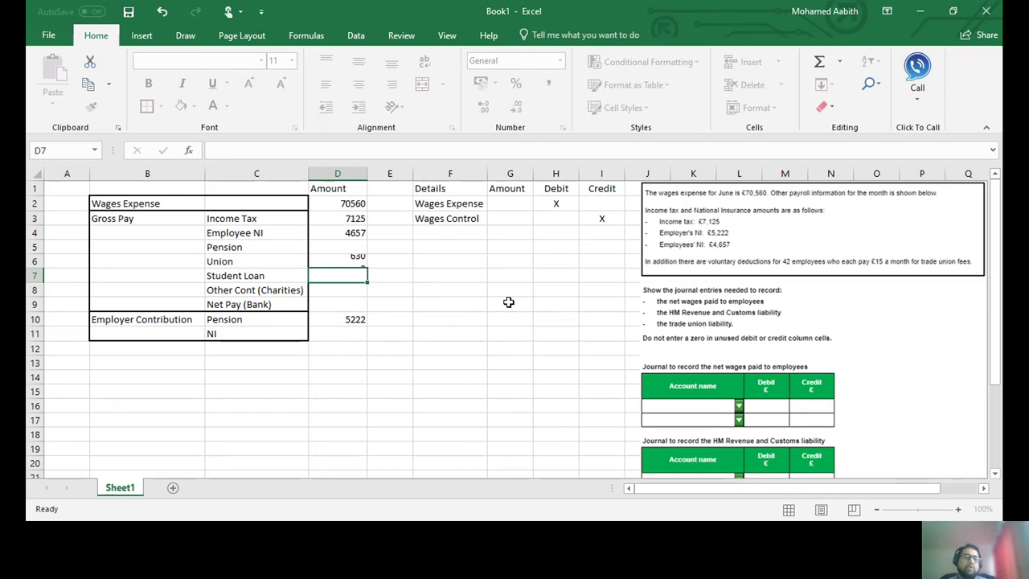
click(355, 261)
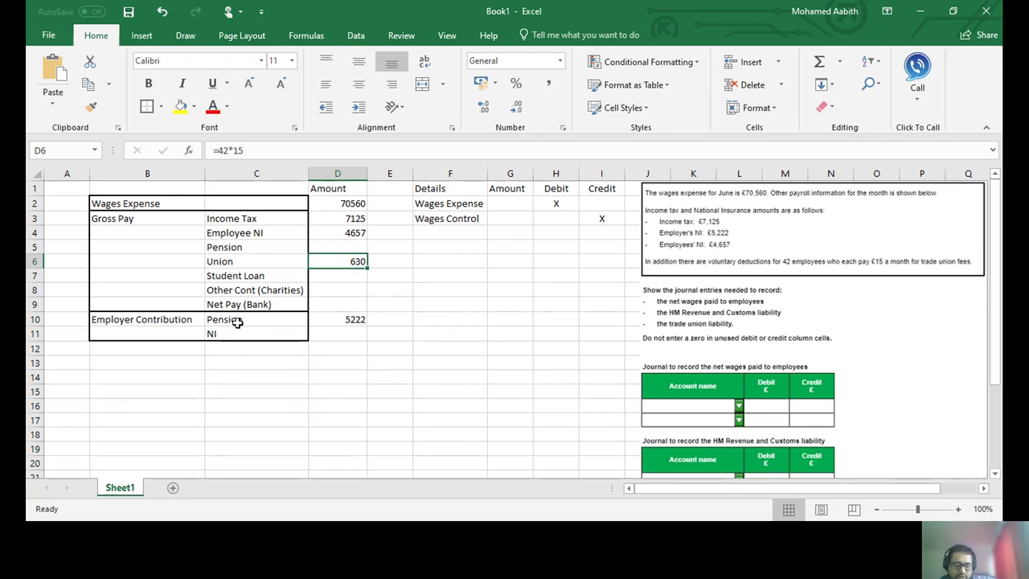
Calculate the gross pay in B4 with the formula =D2-D10.
click(143, 230)
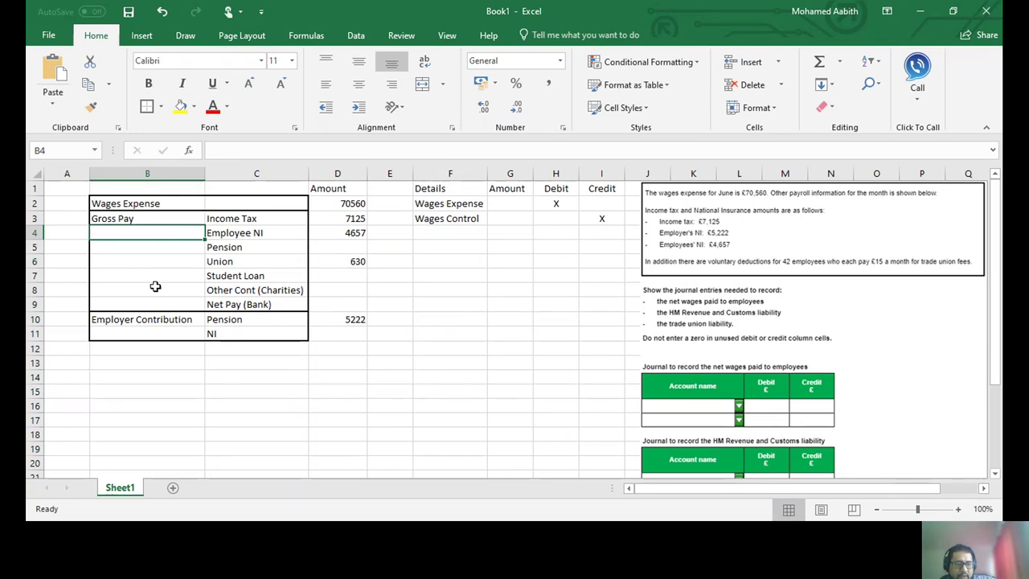
text(=)
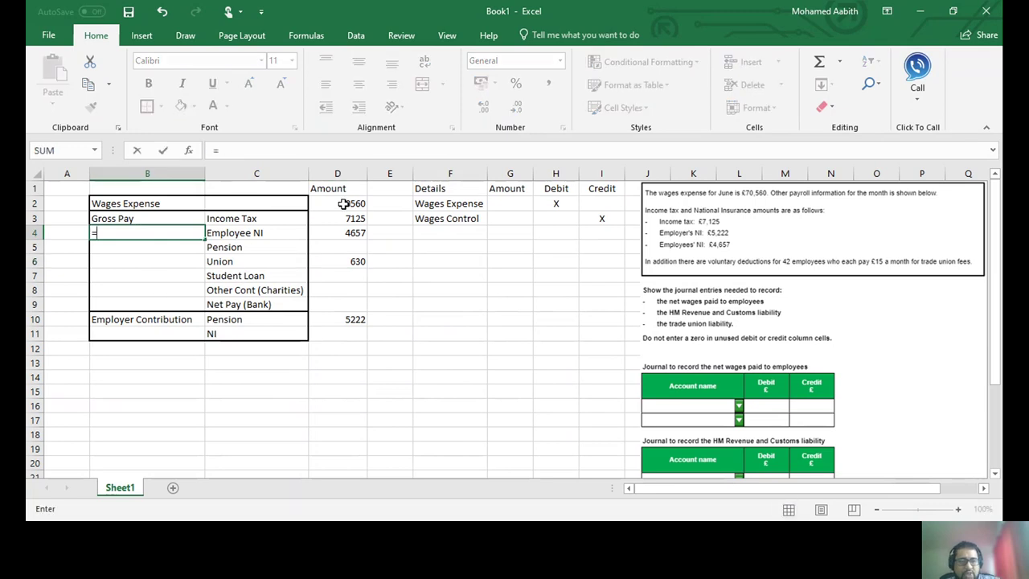
click(340, 203)
text(-)
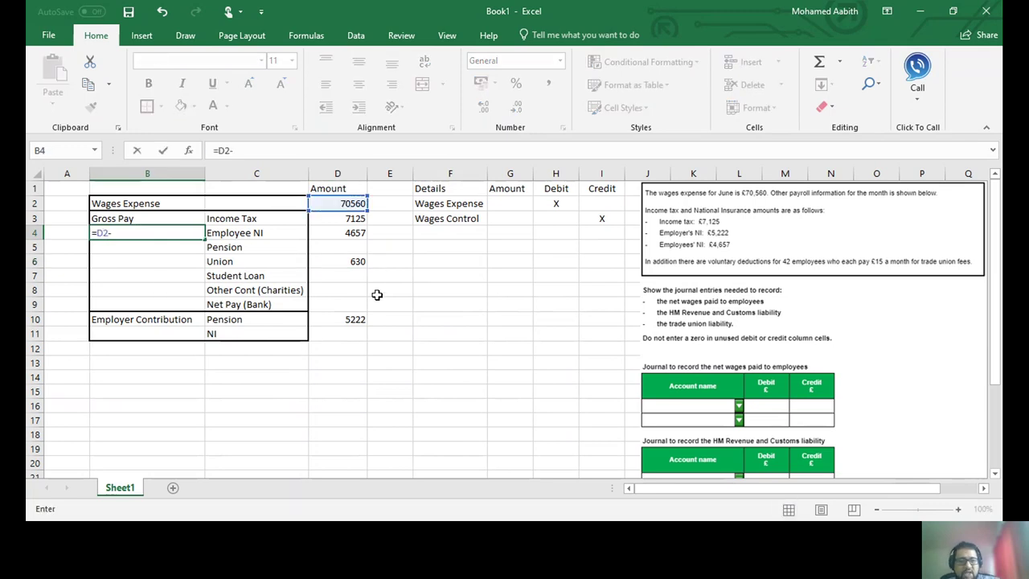
click(358, 320)
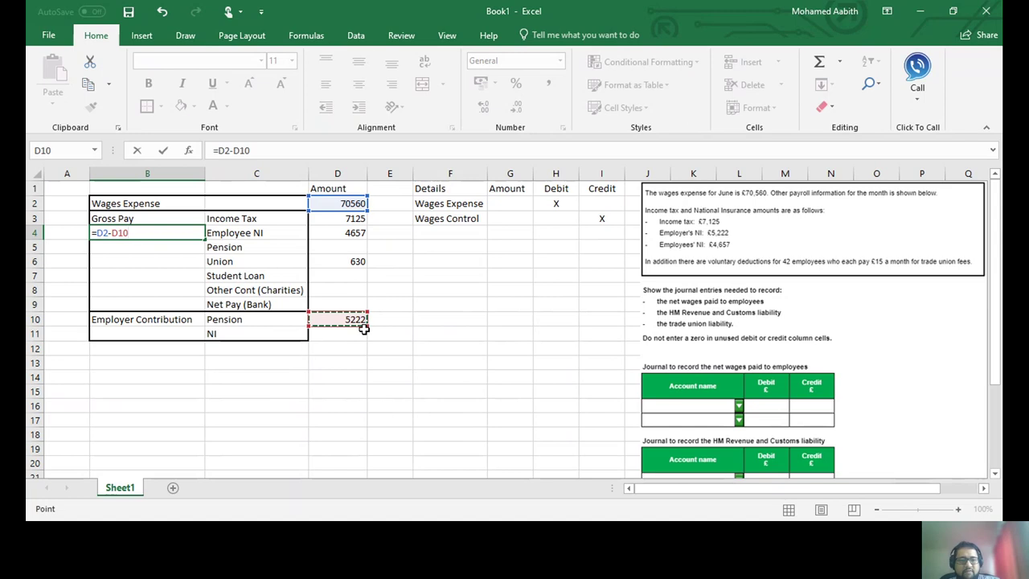
key(Return)
click(172, 232)
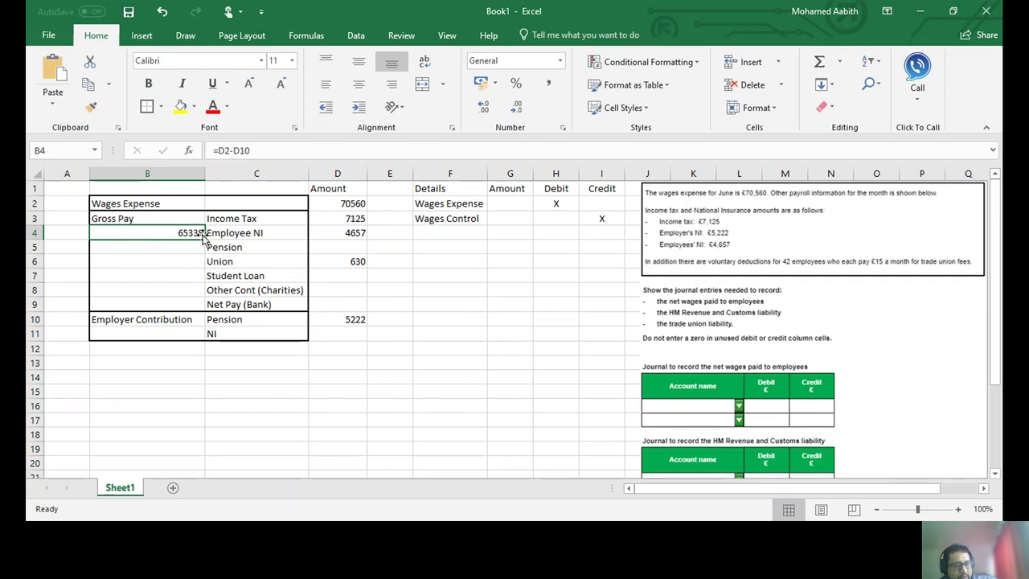
drag(344, 223, 347, 258)
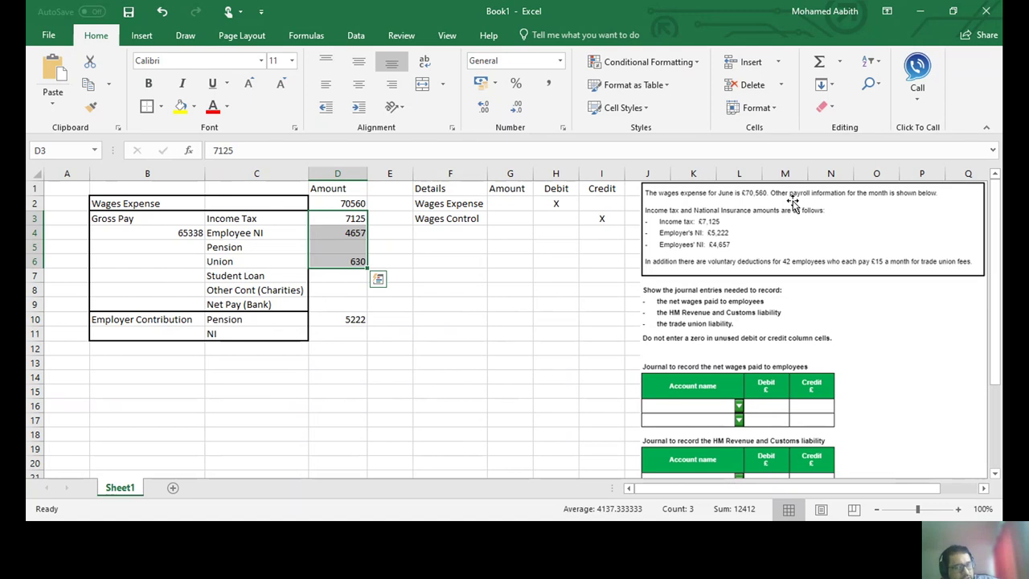
click(350, 204)
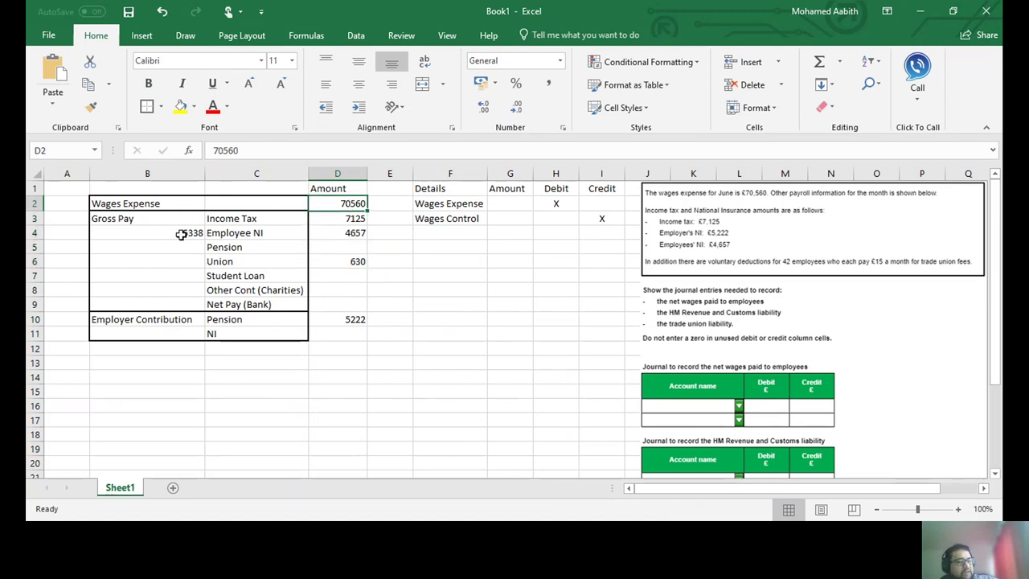
click(182, 234)
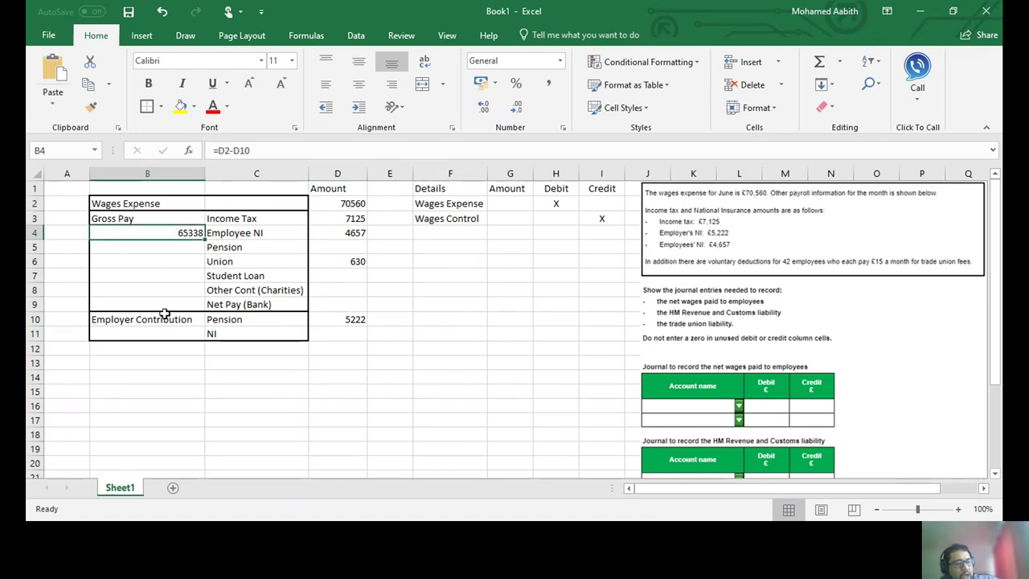
Enter the employer contribution total 5222 in B11, beneath the Employer Contribution label.
click(172, 331)
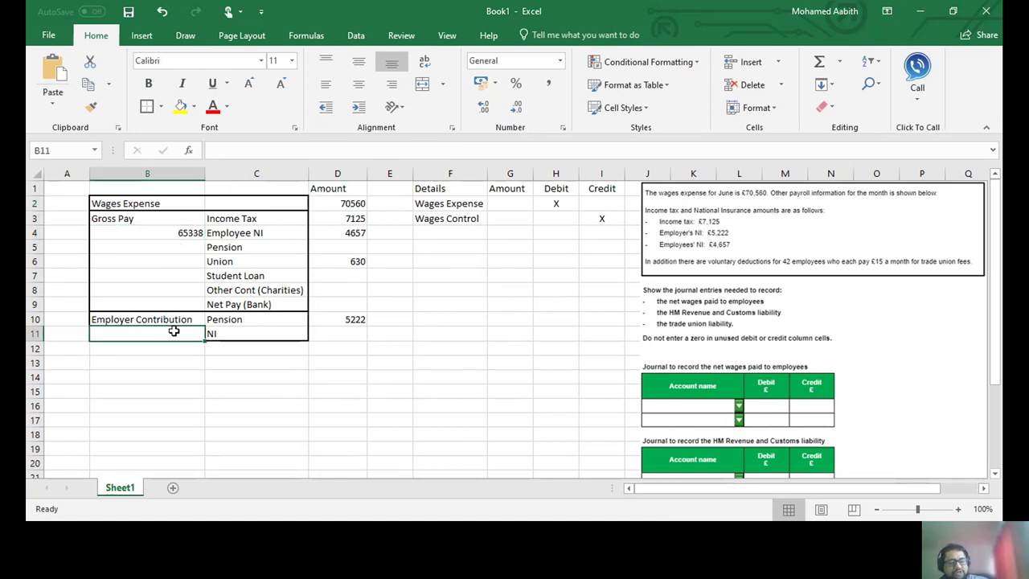
text(5222)
key(Return)
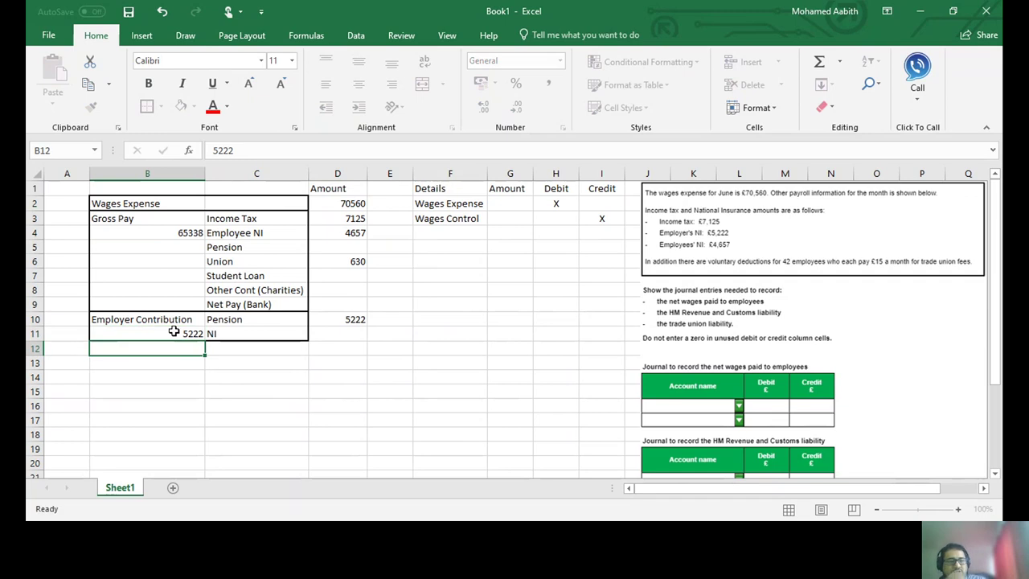
Enter the wages expense 70560 in C2 and clear the amount in D2.
click(252, 201)
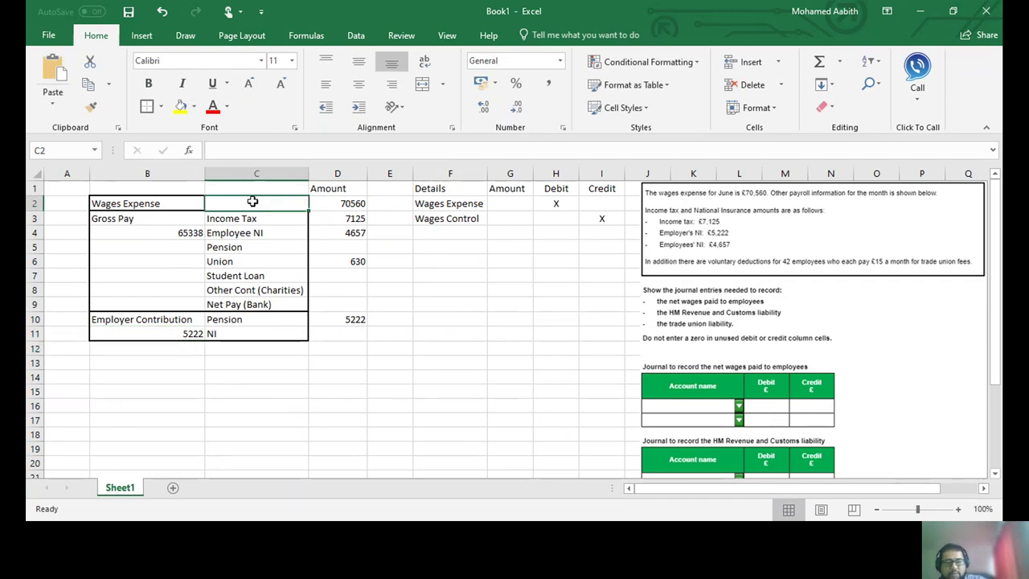
text(70560)
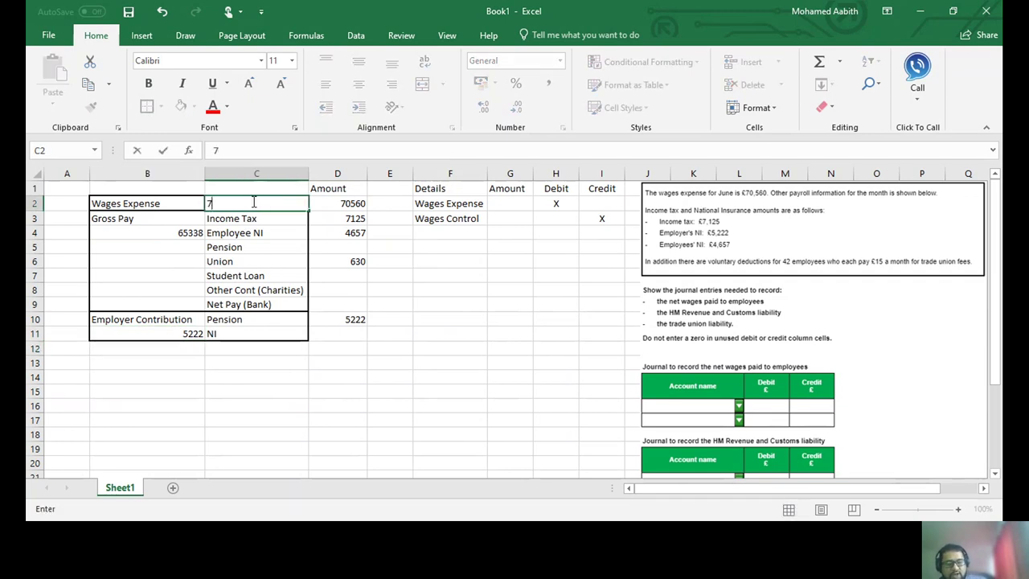
key(Return)
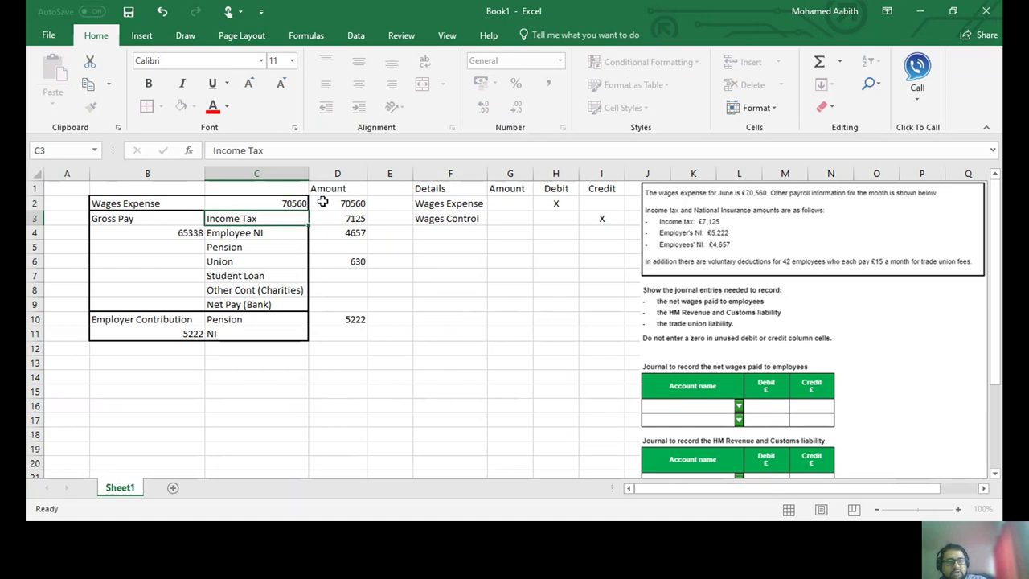
click(325, 202)
key(Delete)
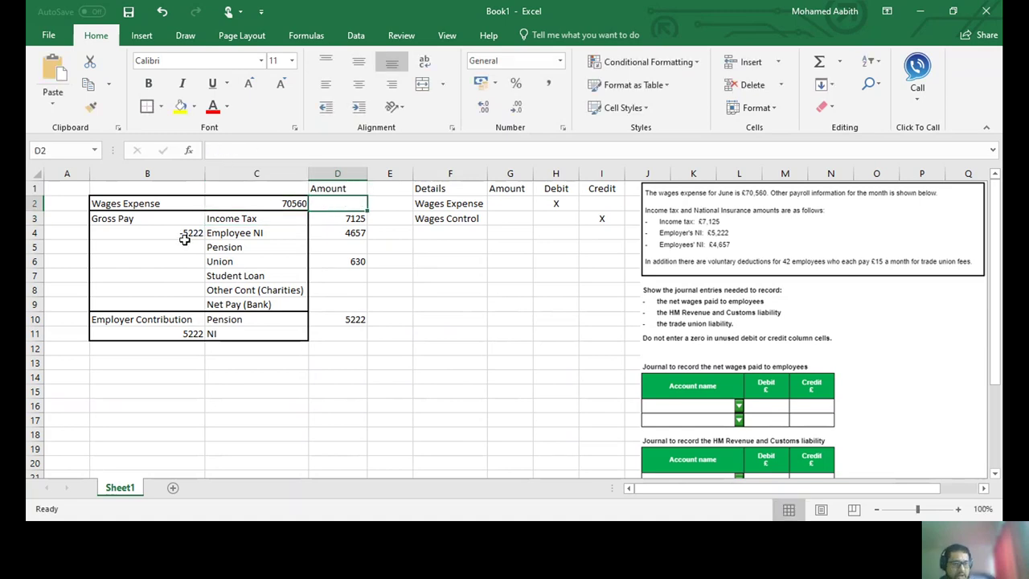
Replace the gross pay formula in B4 with =C2-B11, wages expense less employer contribution.
click(181, 235)
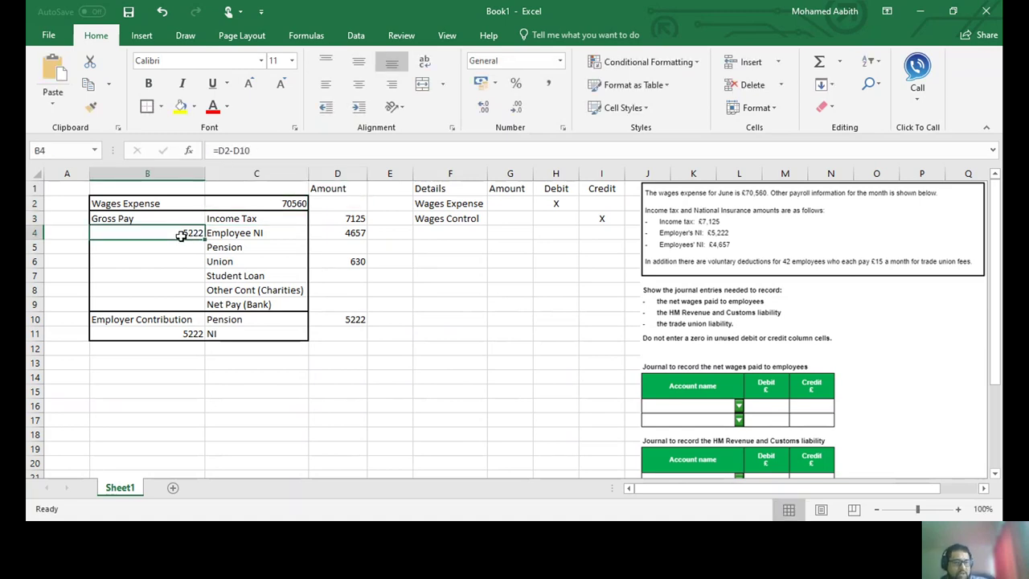
text(=)
click(288, 206)
text(-)
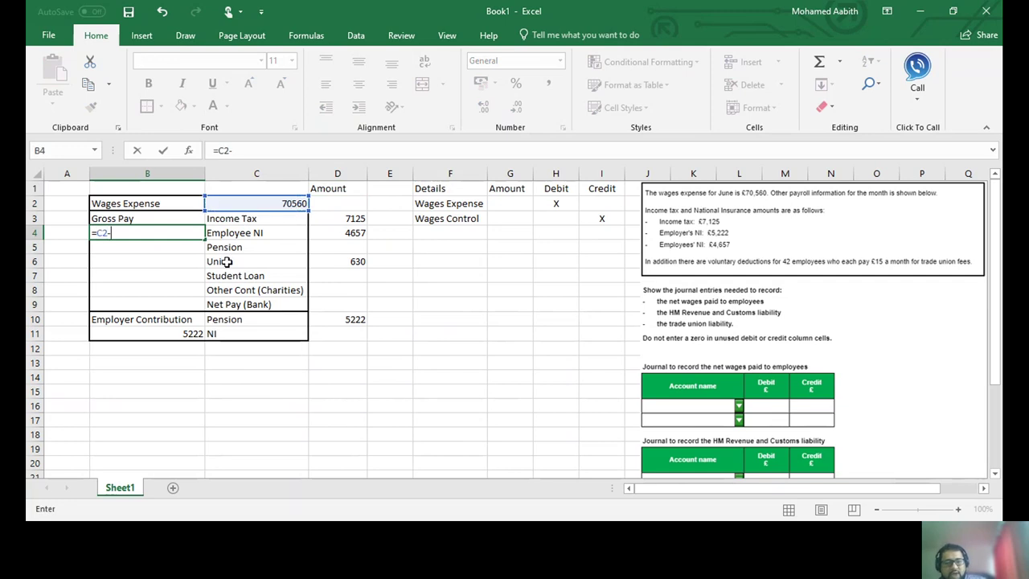
click(166, 336)
key(Return)
click(176, 234)
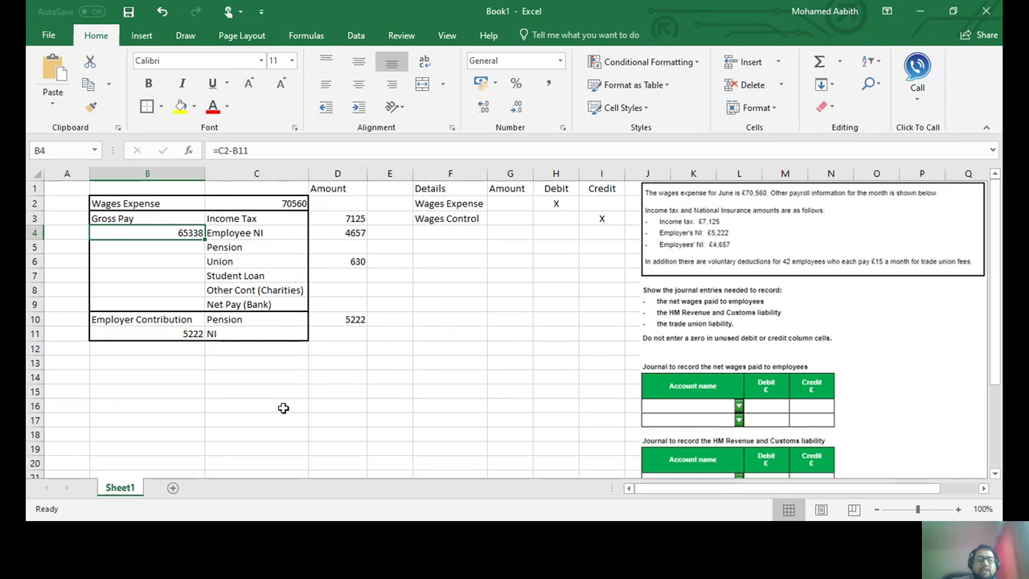
Calculate Net Pay (Bank) in D9 as gross pay less all deductions, using =B4-SUM(D3:D8).
drag(349, 218, 348, 261)
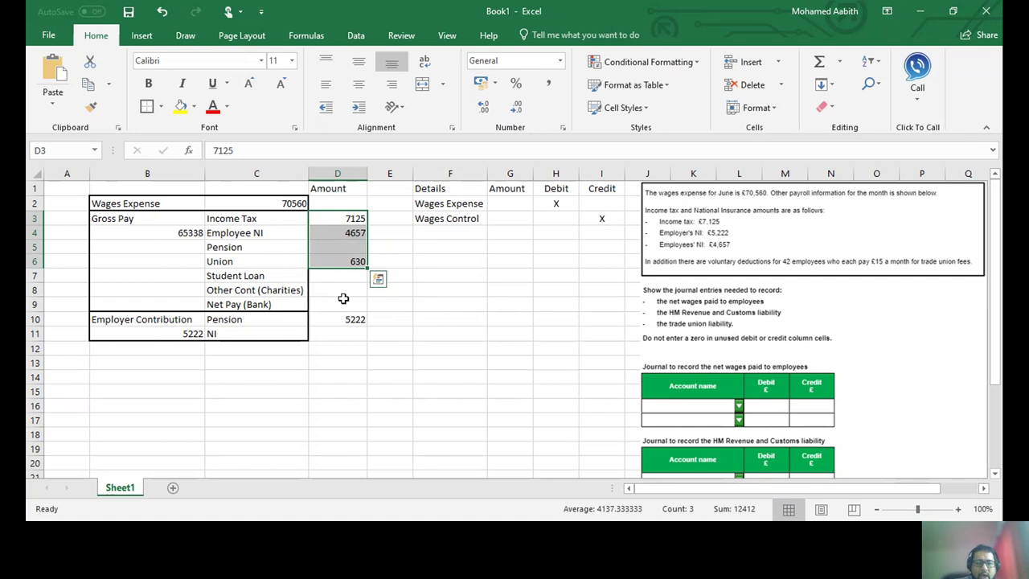
click(341, 318)
click(340, 303)
text(=)
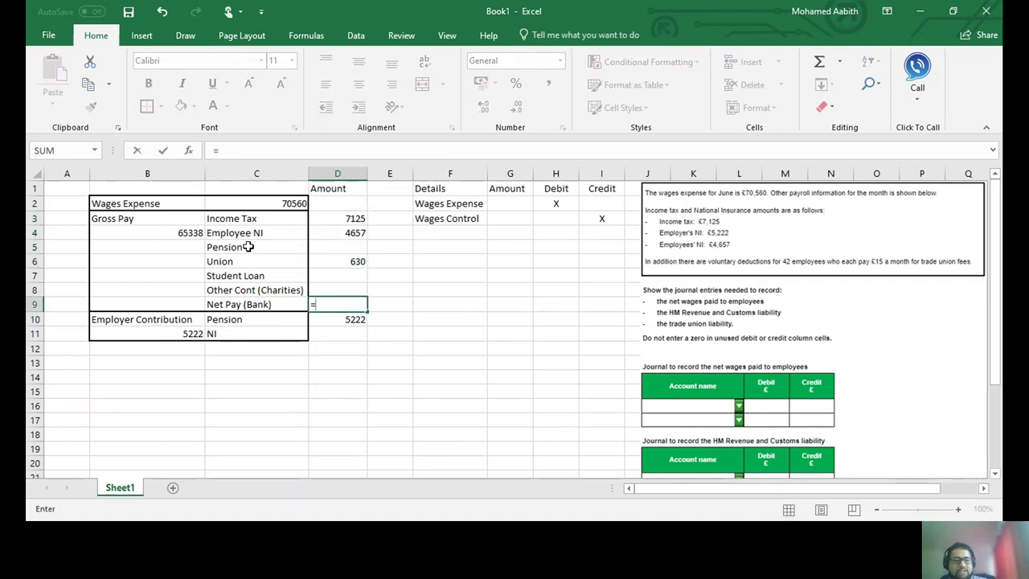
click(186, 232)
text(-)
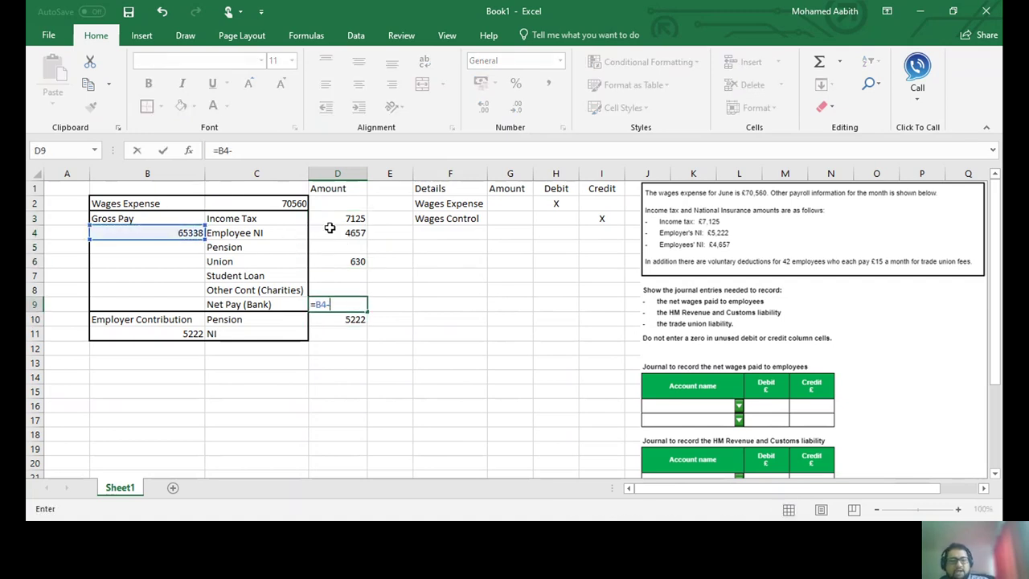
text(sum()
drag(349, 221, 347, 291)
text())
key(Return)
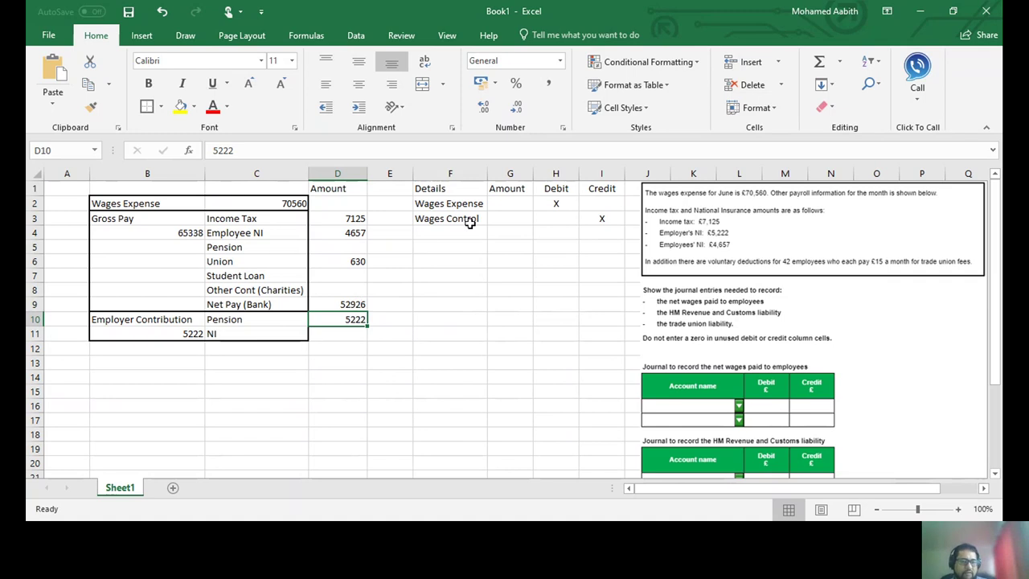
Enter "Wages Control" in F5 as the first account of the next journal in the debit/credit table.
click(435, 251)
text(Wages C)
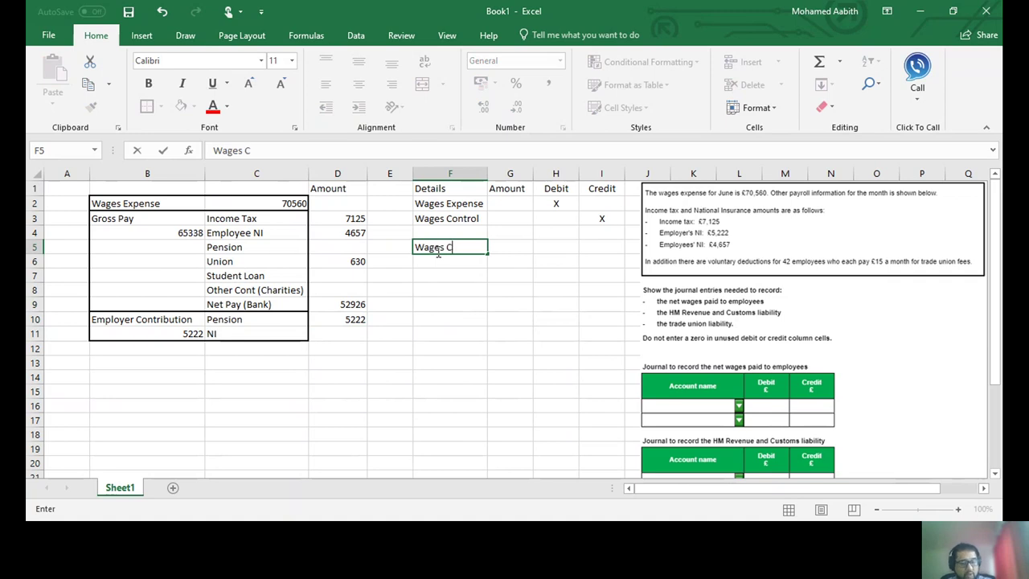
text(ontrol)
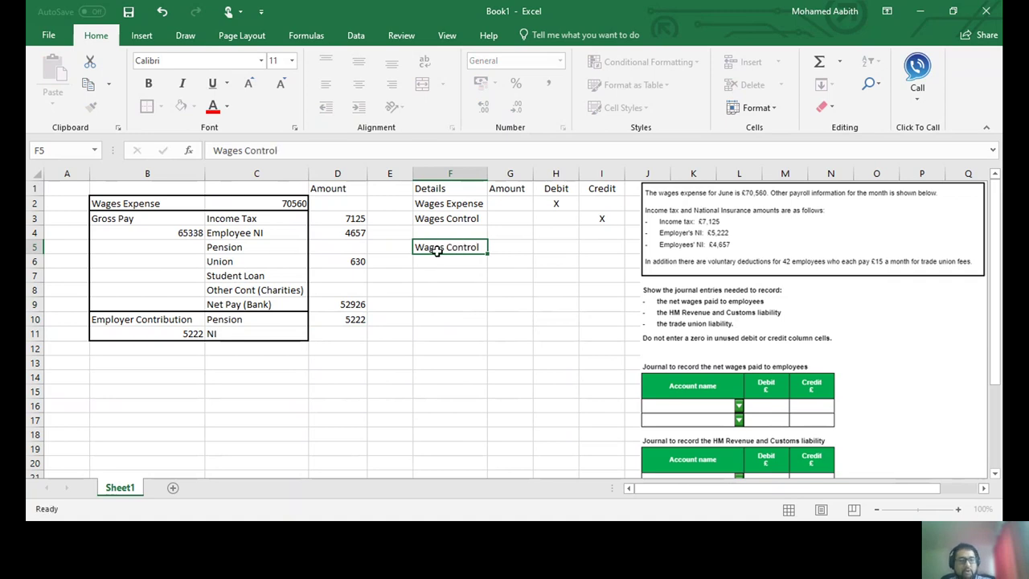
Enter 52926 in G5 as the Wages Control amount and mark it with X in the Debit column.
key(Tab)
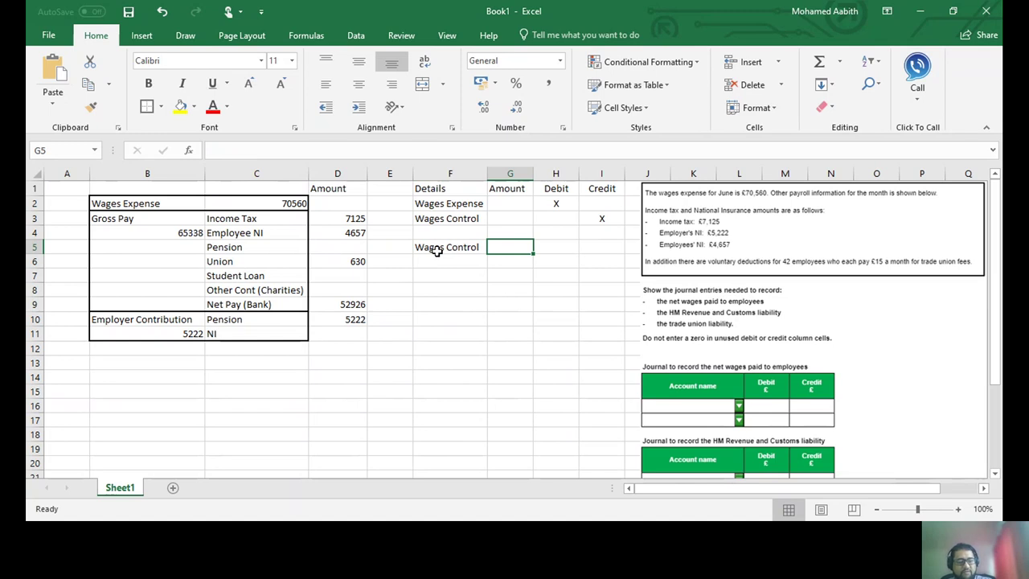
text(52)
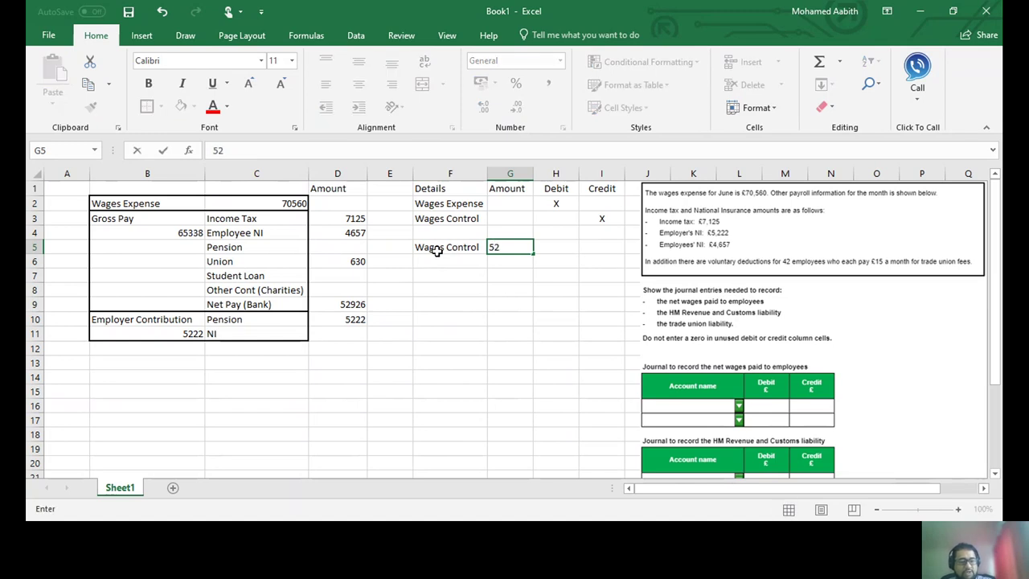
text(926)
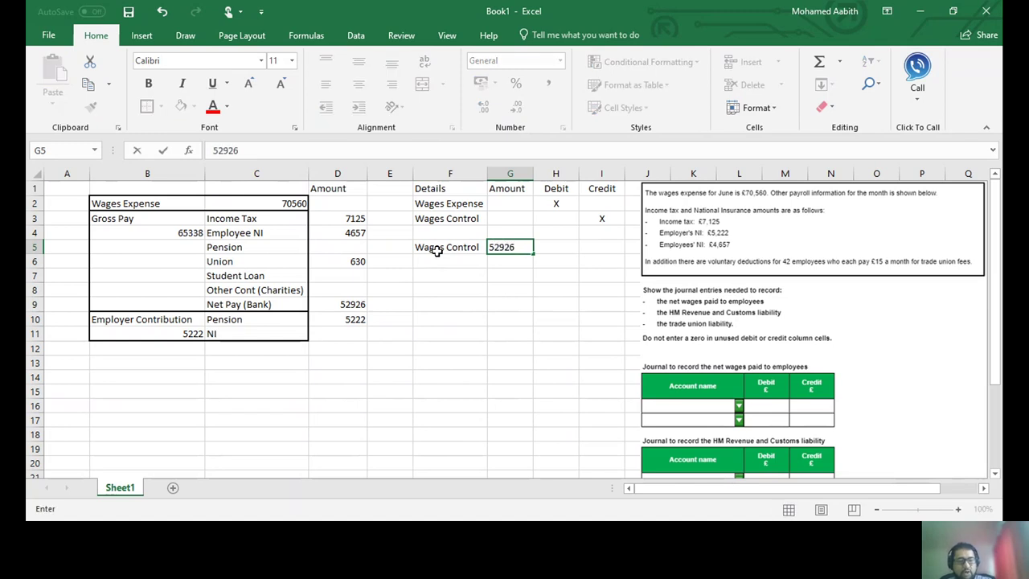
key(Tab)
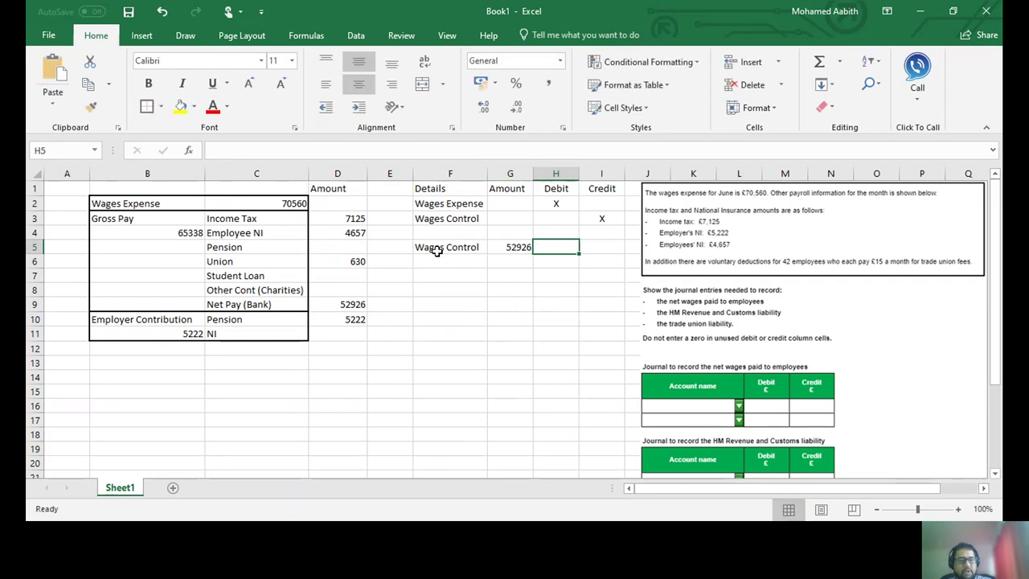
text(X)
key(Return)
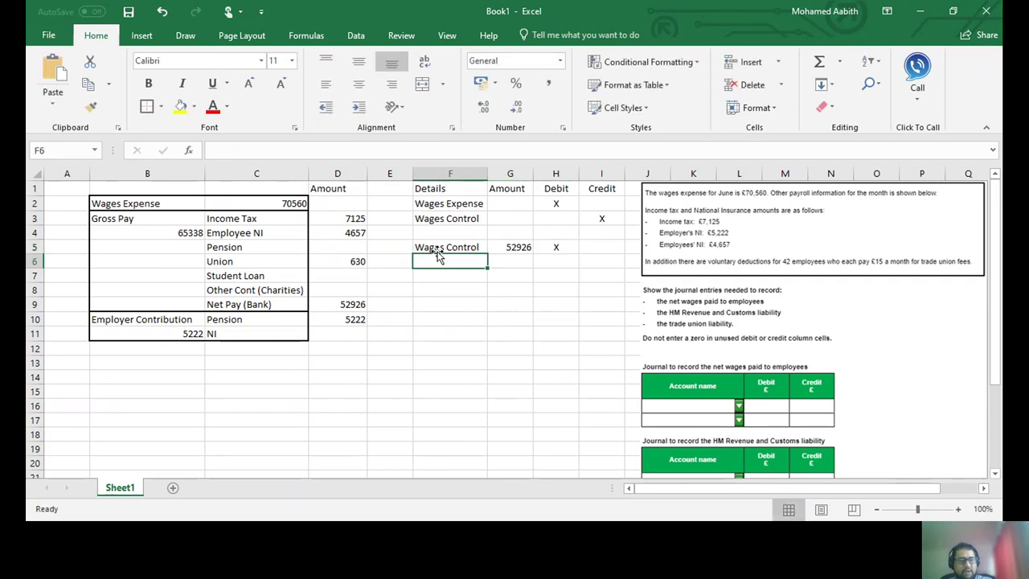
Add a Bank entry of 52926 in row 6 and mark it with X in the Credit column.
text(Bank)
key(Tab)
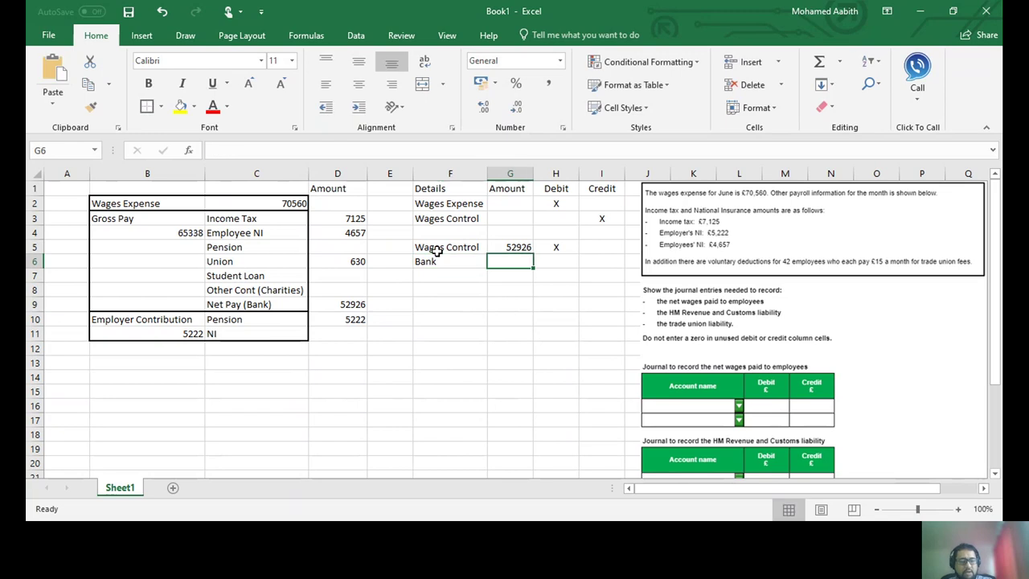
text(52926)
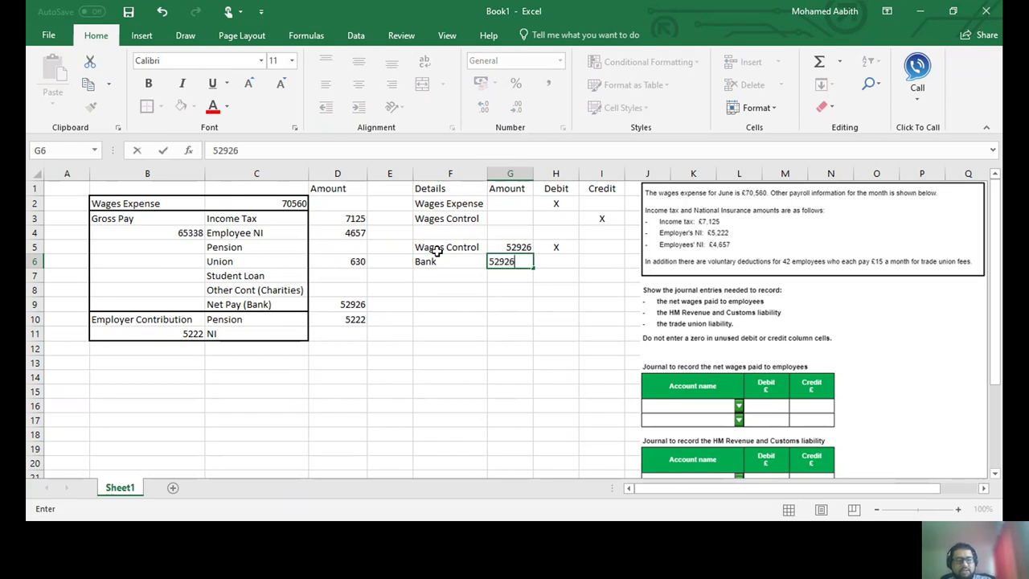
key(Tab)
key(Tab)
text(X)
key(Return)
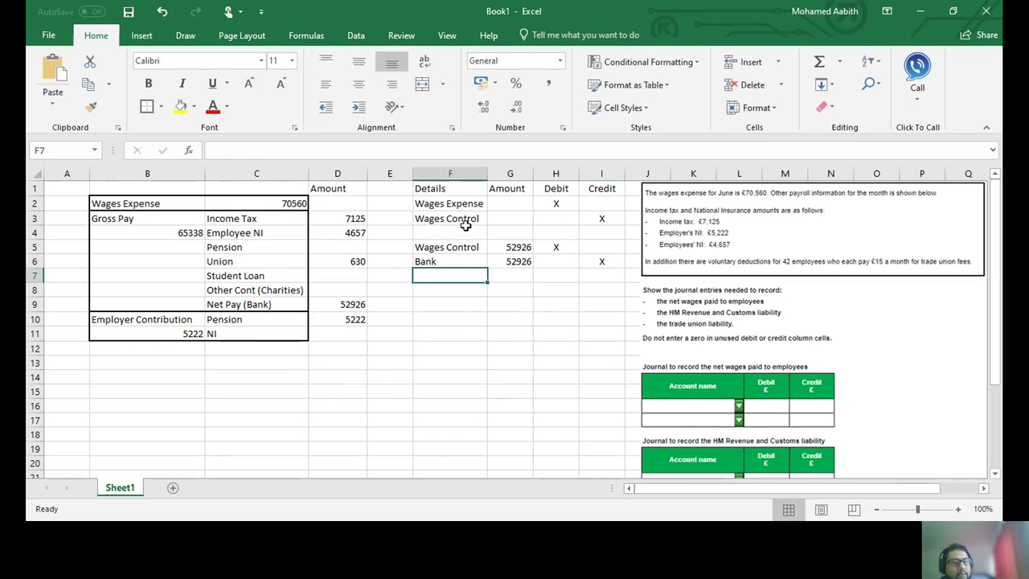
Enter 70560 as the amount of both Wages Expense in G2 and Wages Control in G3.
click(504, 204)
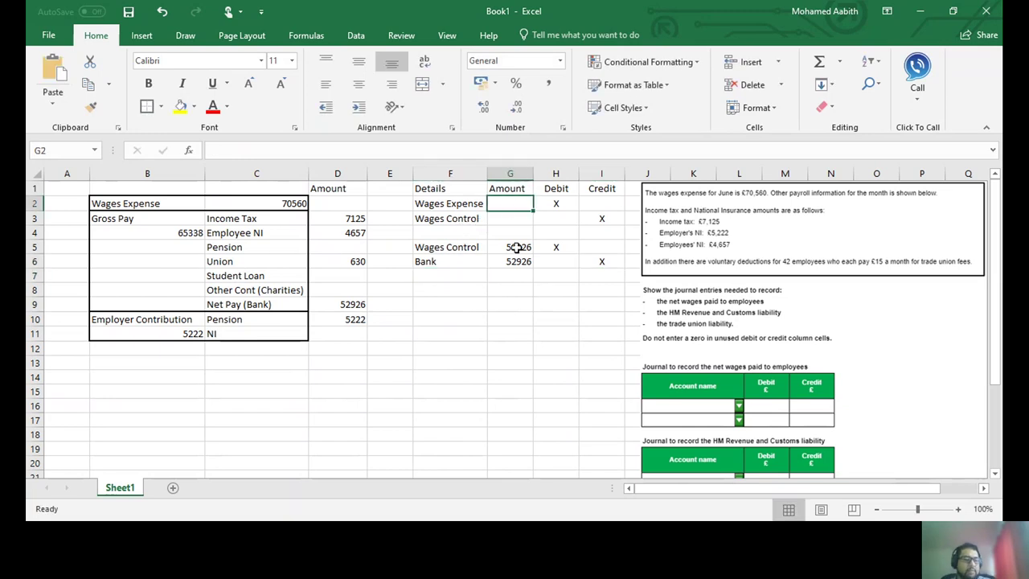
text(70)
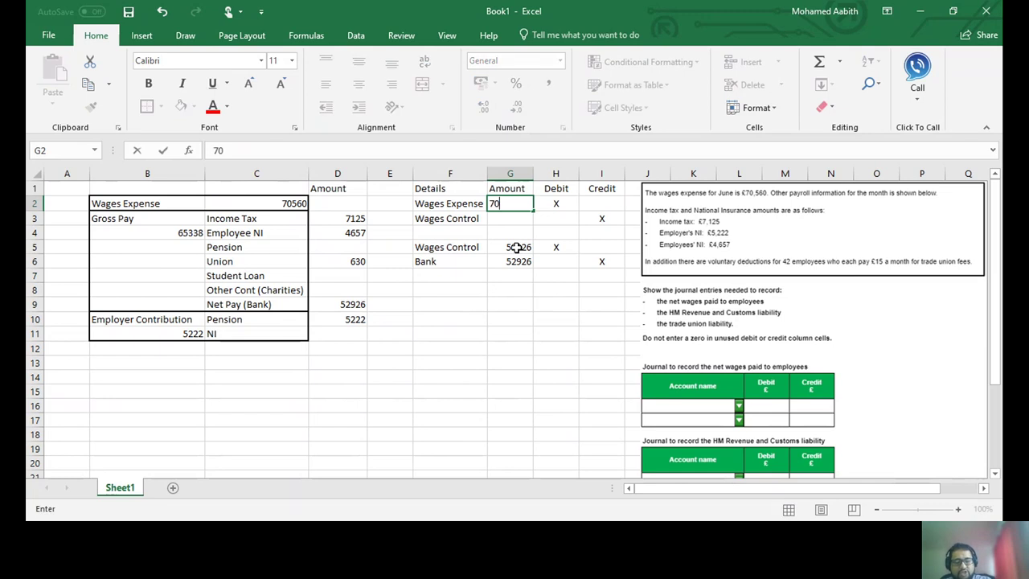
text(560)
key(Return)
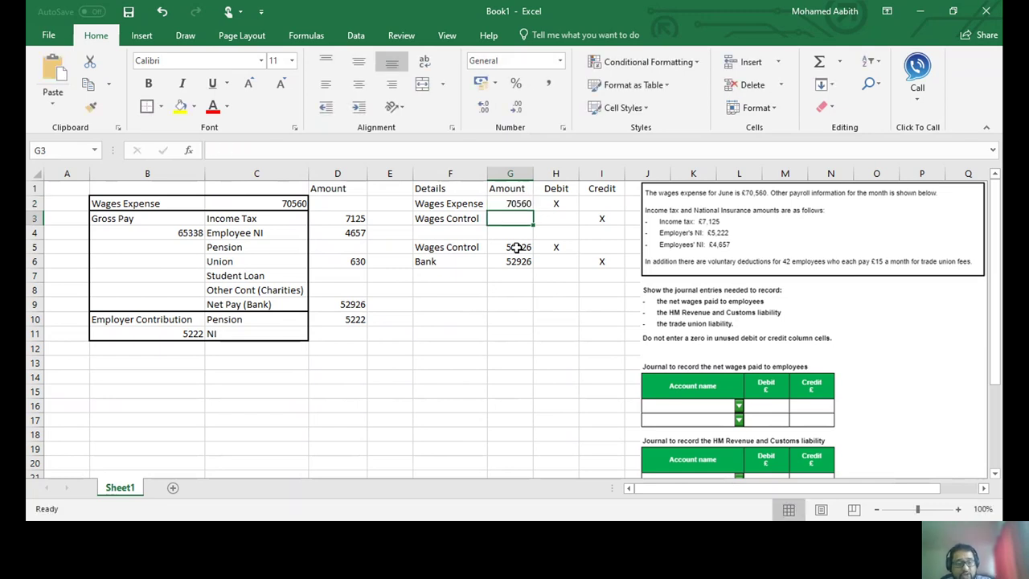
text(70560)
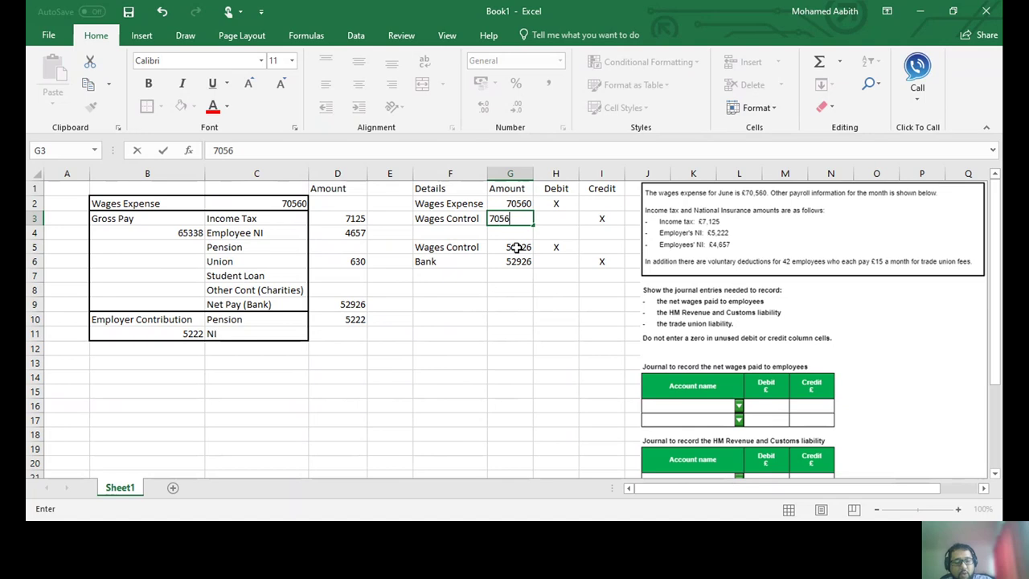
key(Return)
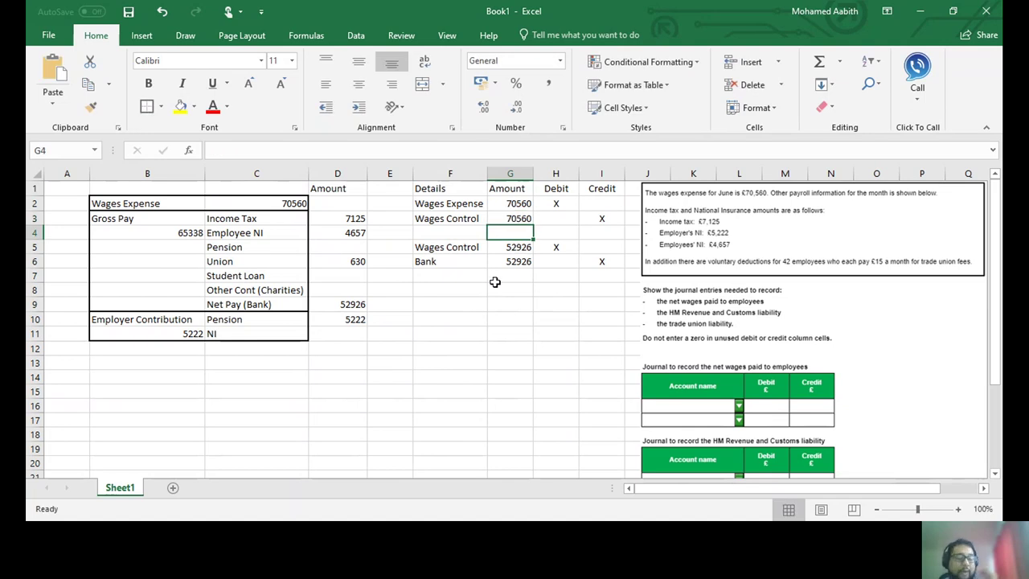
Examine the journals the task requires and the income tax and employee NI amounts in D3:D4.
click(462, 222)
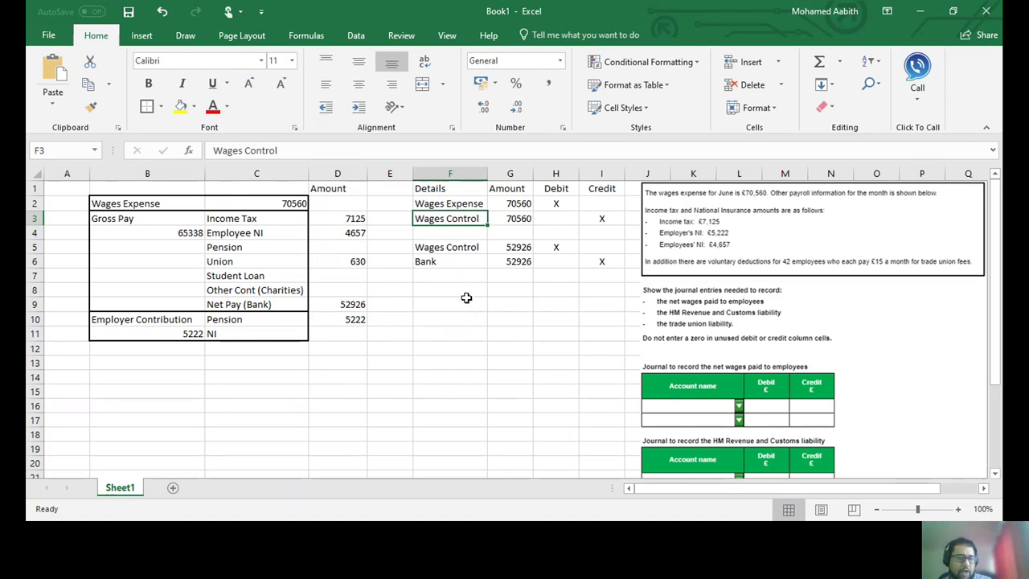
scroll(686, 365, down, 1)
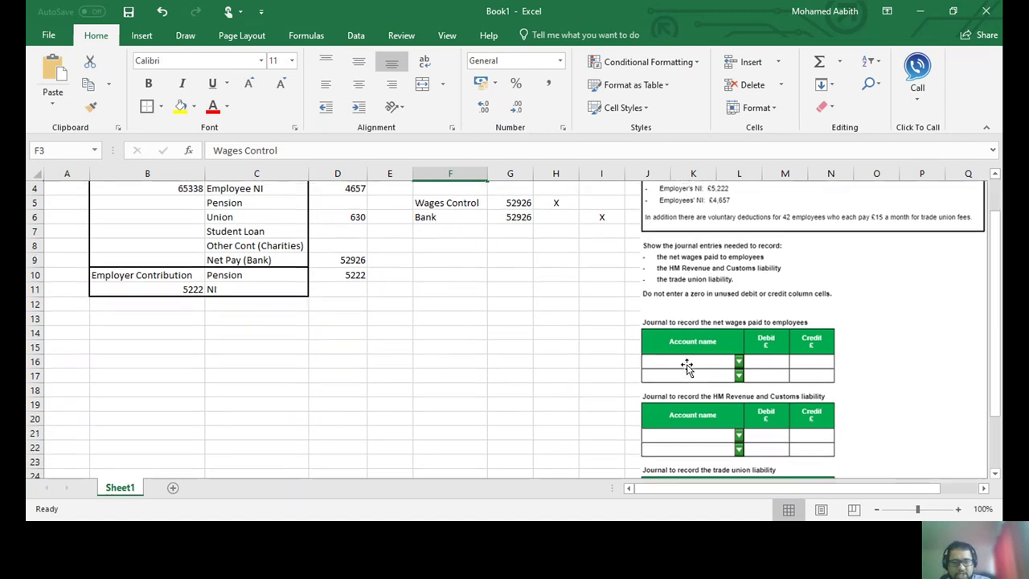
scroll(687, 365, up, 1)
click(455, 278)
click(455, 292)
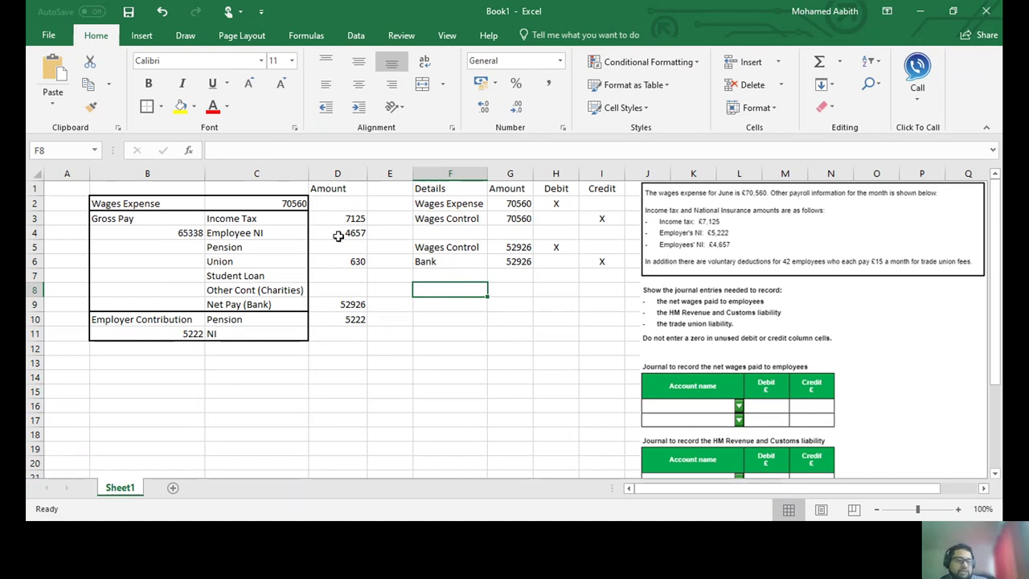
drag(342, 220, 341, 229)
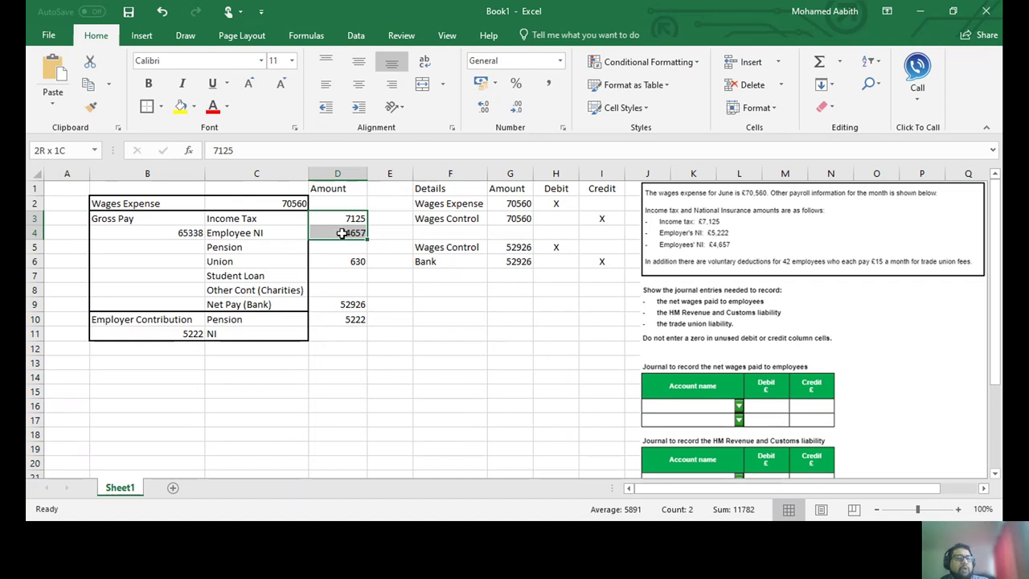
drag(342, 233, 341, 233)
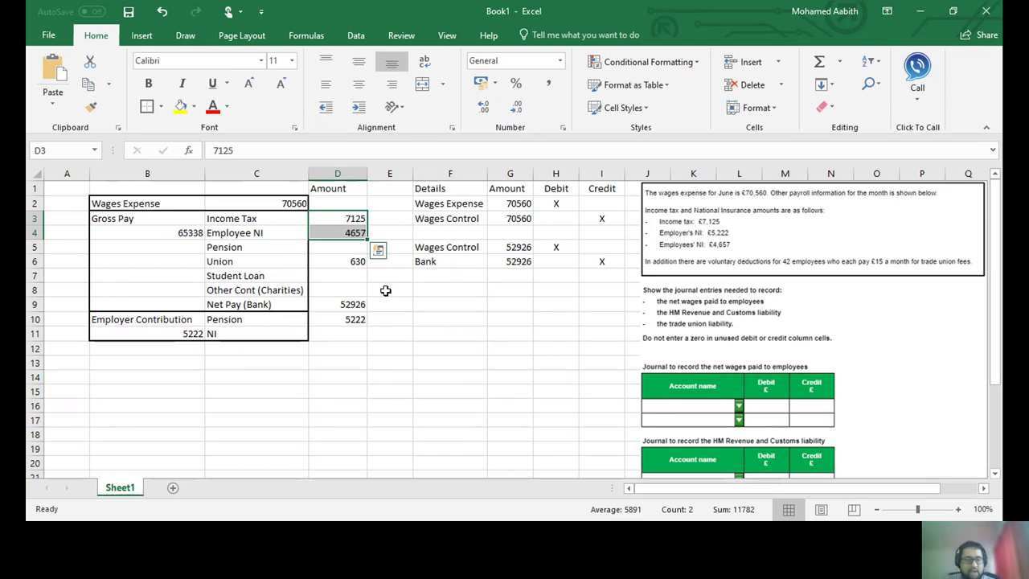
click(386, 290)
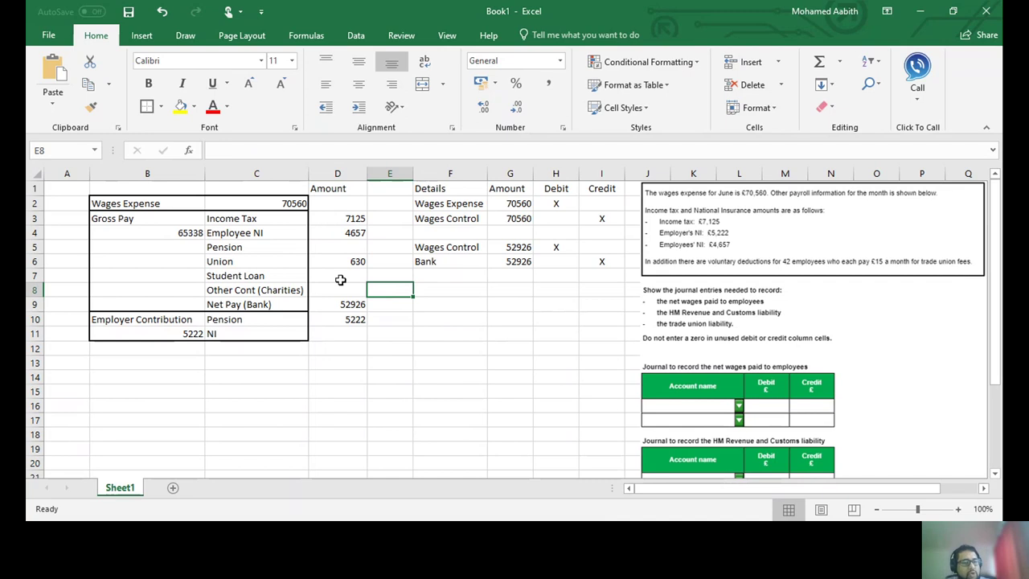
Enter "Wages Control" in F8 and calculate its amount in G8 as income tax plus employee and employer NI, using =D3+D4+B11.
click(460, 290)
text(Wages Control)
key(Tab)
text(=)
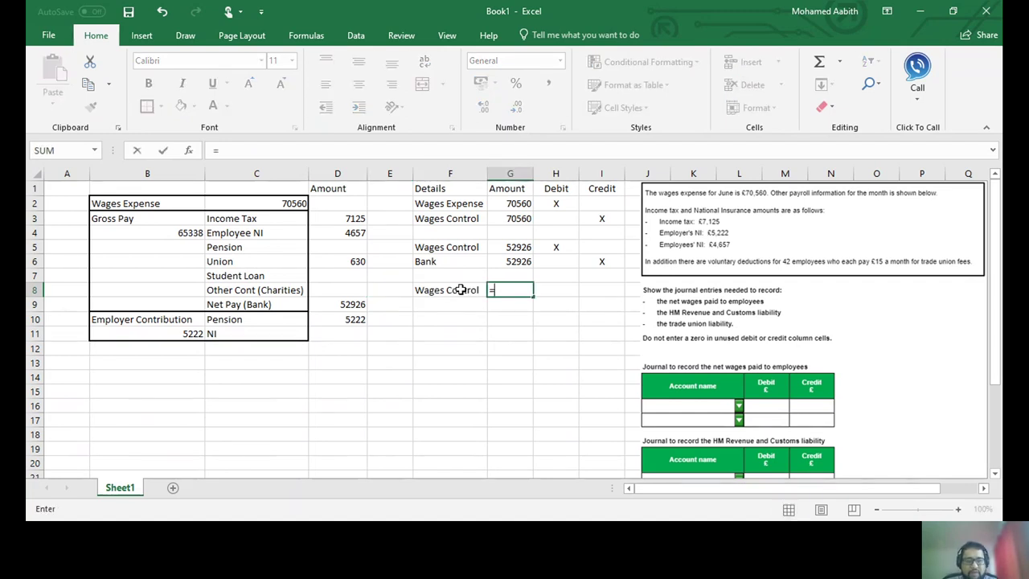
click(349, 219)
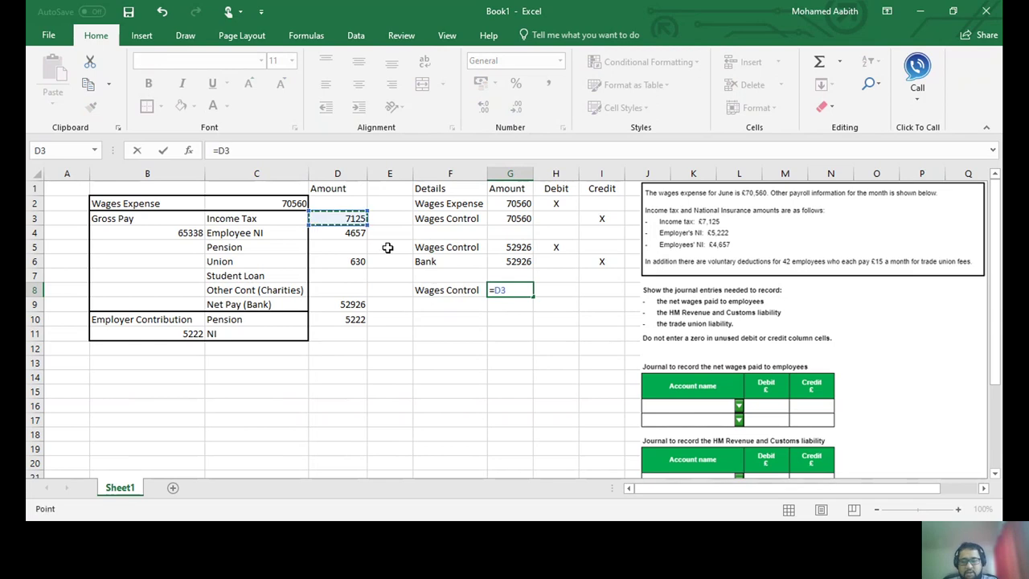
text(+)
click(351, 232)
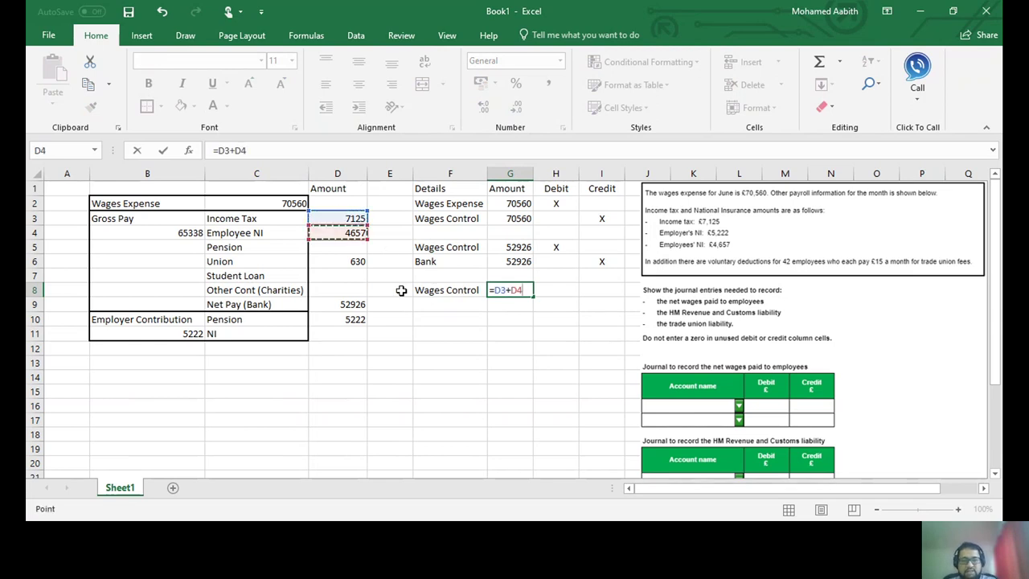
text(+)
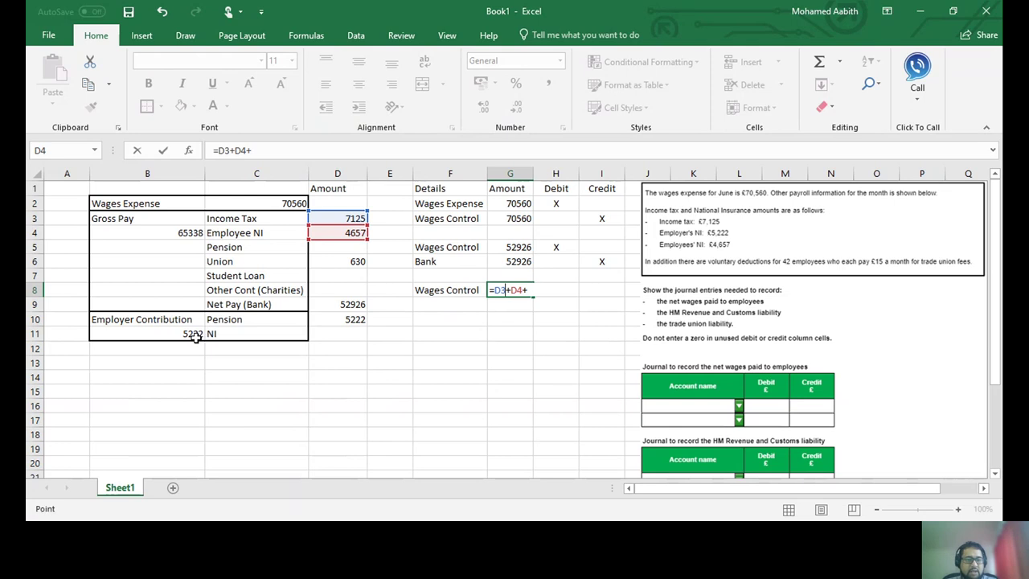
click(195, 338)
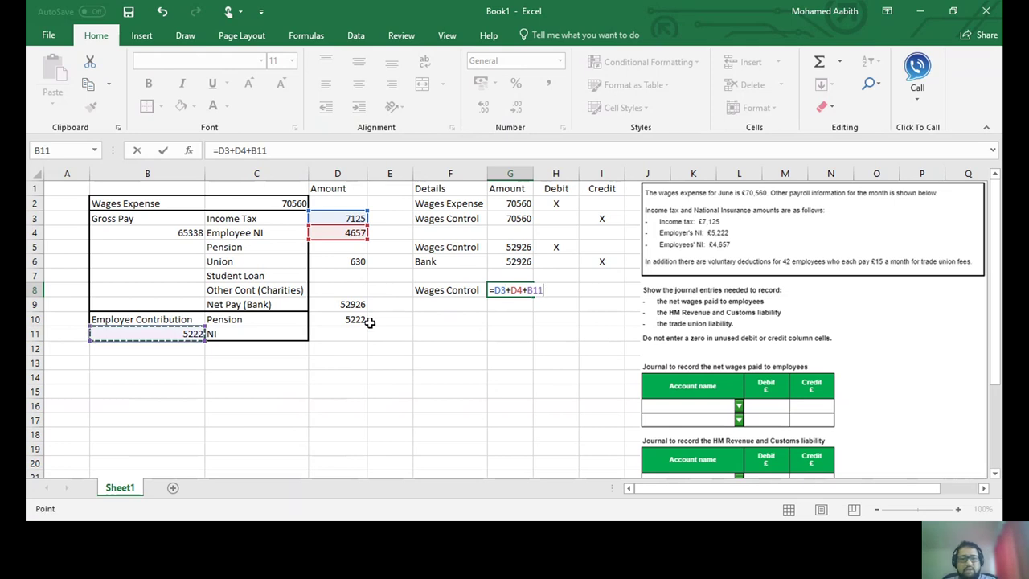
key(Return)
Enter "HMRC Liability" in F9 with an amount of 17004 in G9.
click(433, 299)
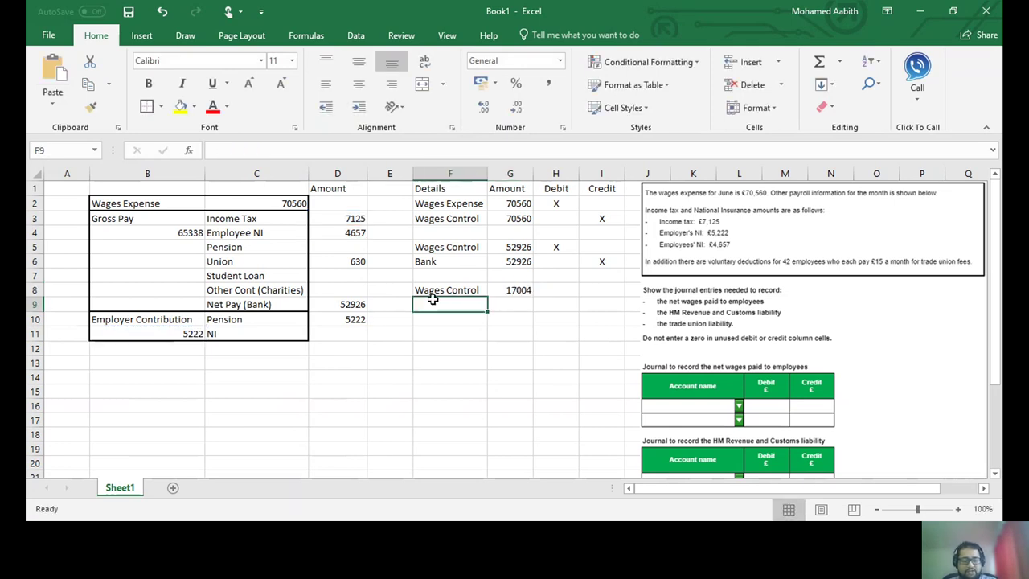
text(HM)
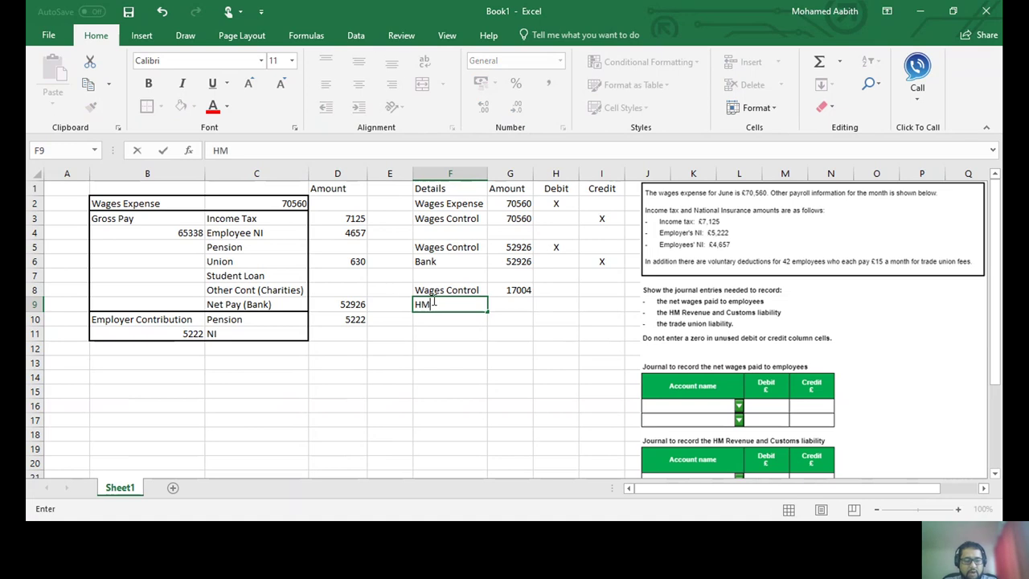
text(RC Li)
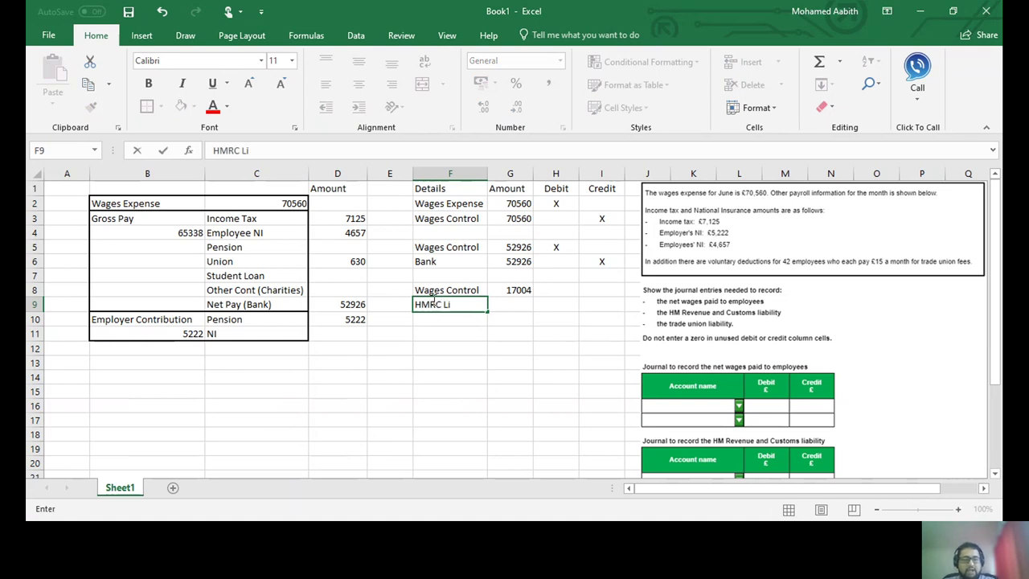
text(ability)
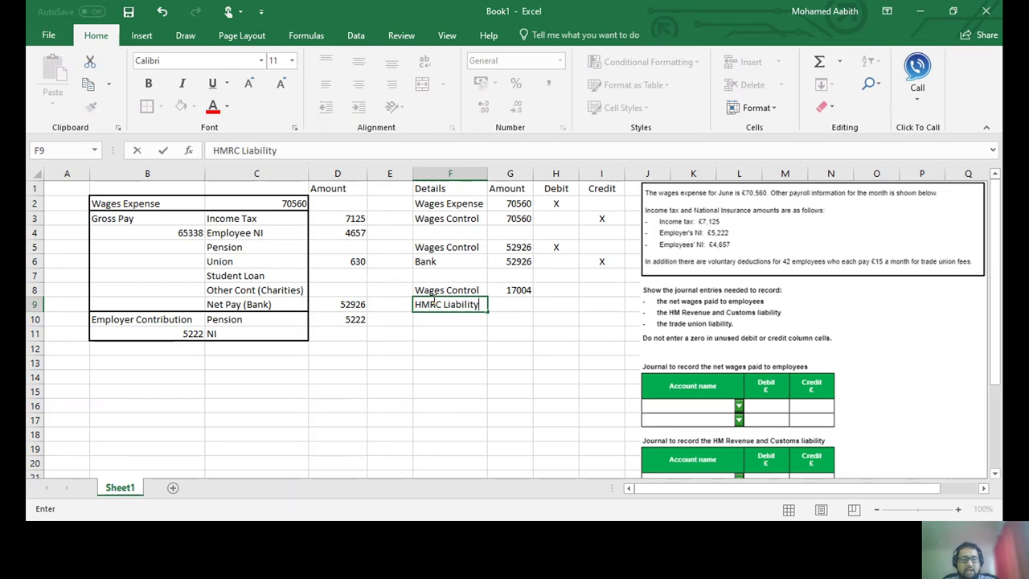
key(Tab)
text(17004)
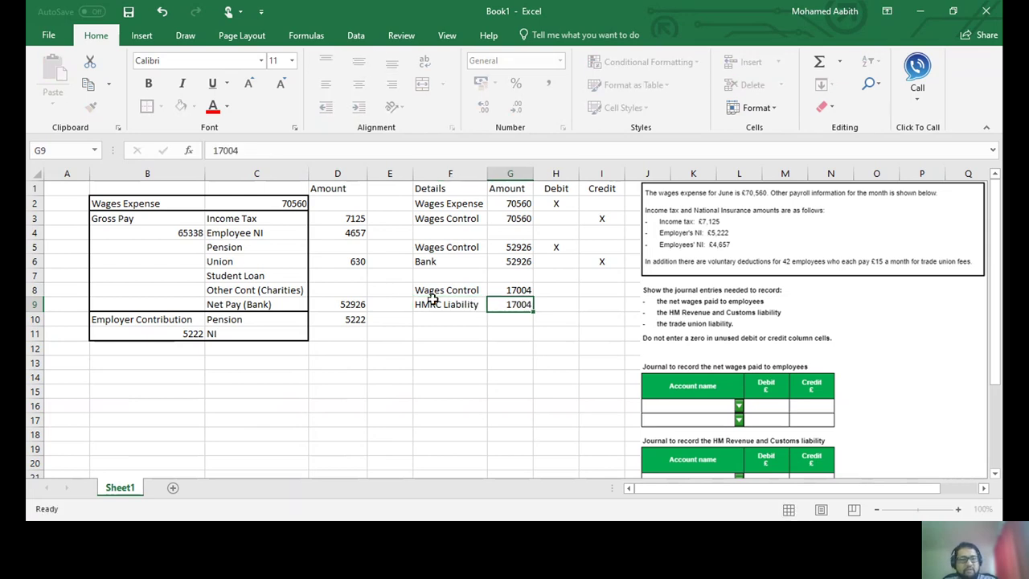
Mark Wages Control in row 8 as a debit and HMRC Liability in row 9 as a credit with X.
key(Tab)
key(Up)
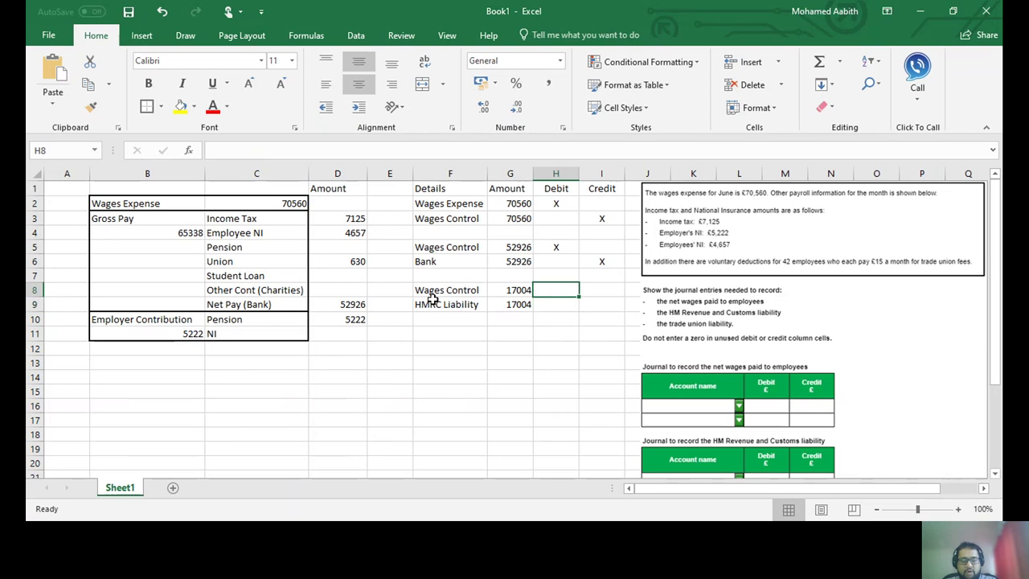
text(X)
key(Tab)
key(Down)
text(X)
key(Return)
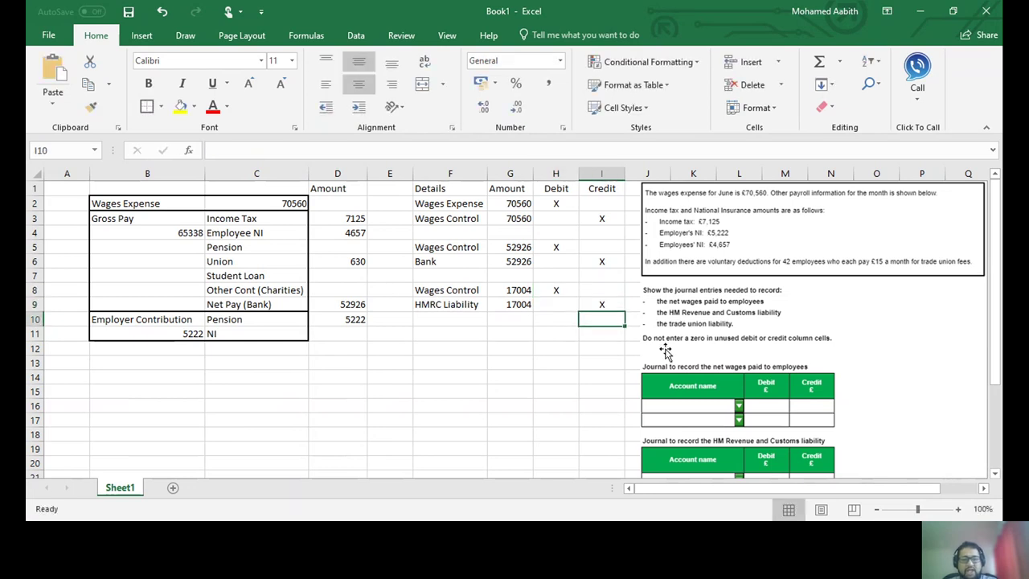
Enter "Wages Control" in F11 with an amount of 630 in G11 and mark it as a debit with X.
scroll(671, 353, down, 4)
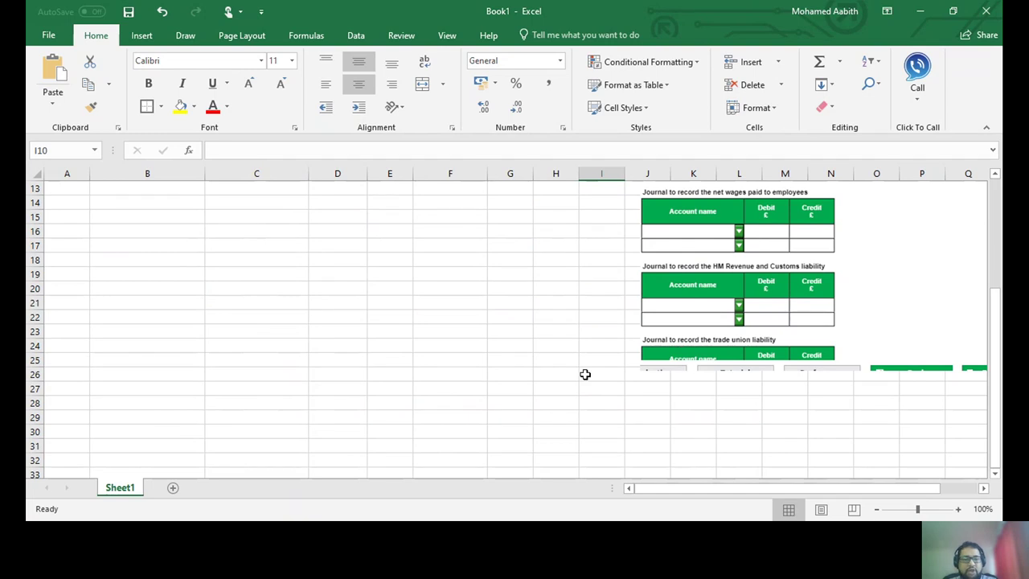
scroll(585, 374, up, 4)
click(420, 346)
click(438, 333)
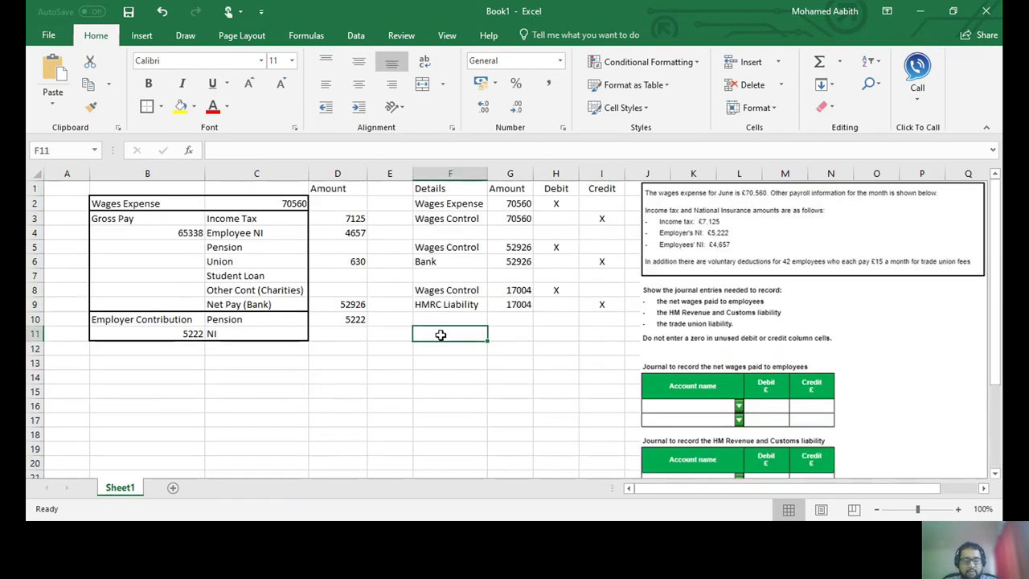
text(Wag)
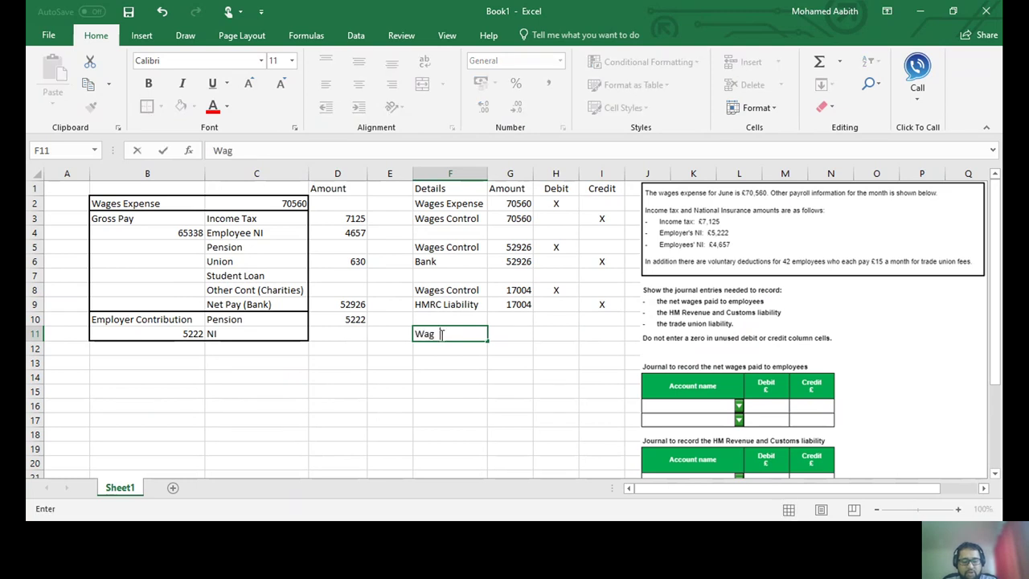
text(es Control)
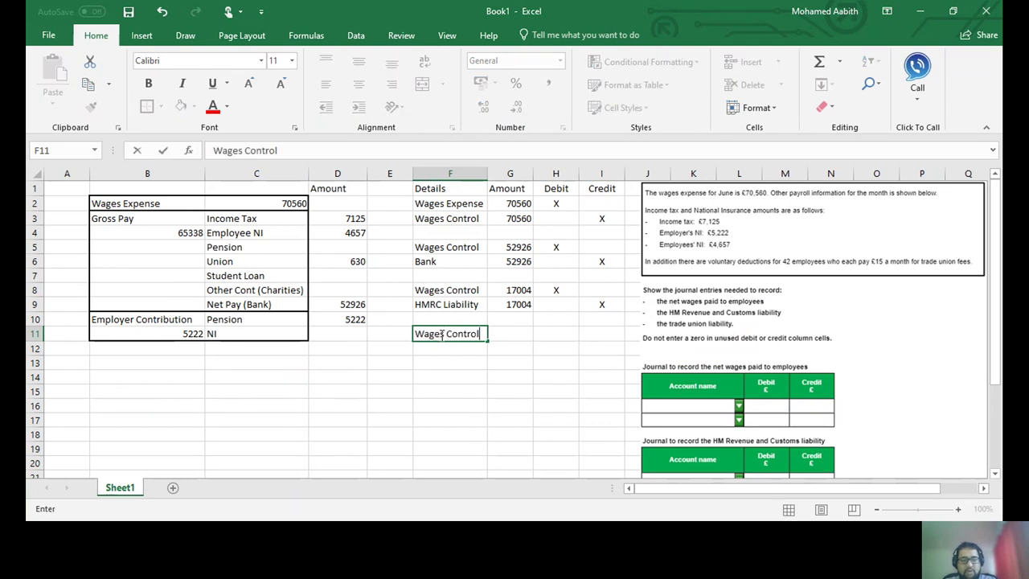
key(Tab)
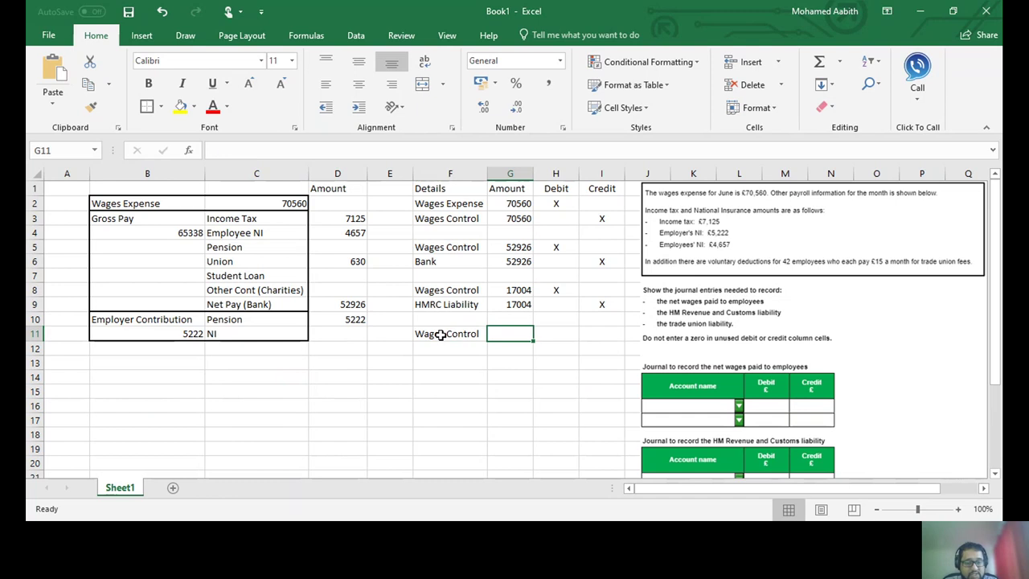
text(630)
key(Tab)
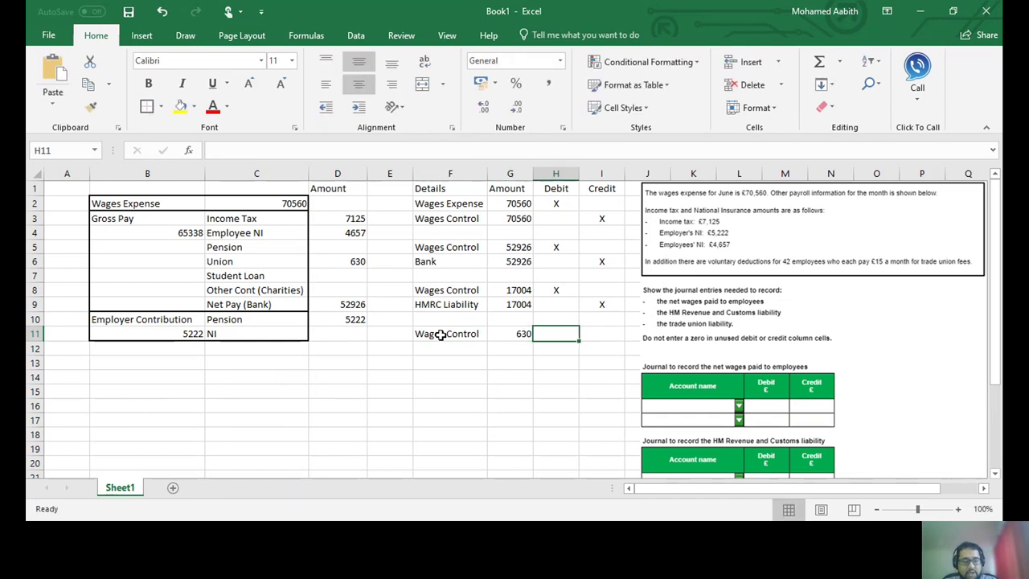
text(X)
key(Return)
Enter "Trade Union" in F12 with an amount of 630 in G12 and mark it as a credit with X.
text(T)
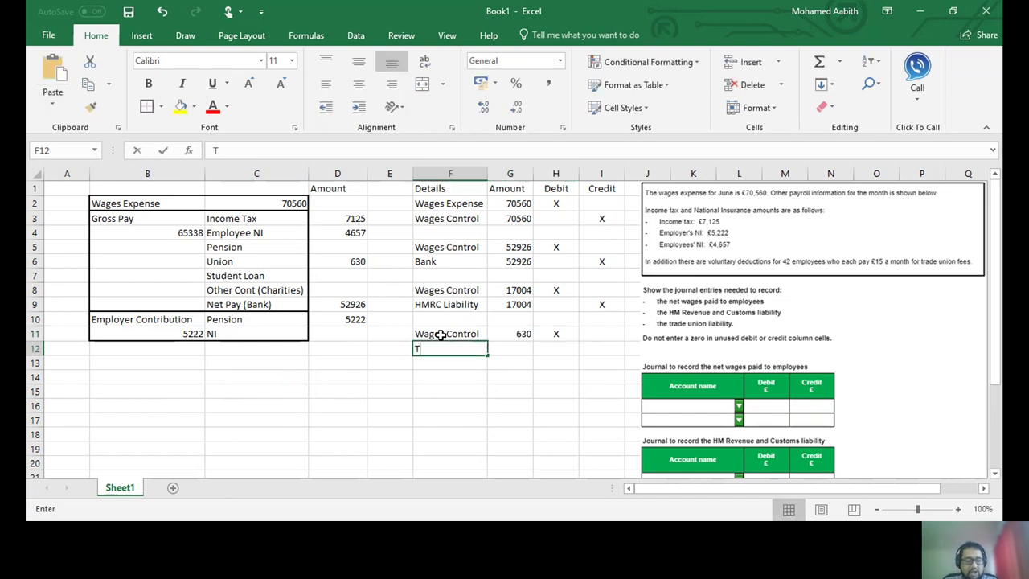
text(rade Union)
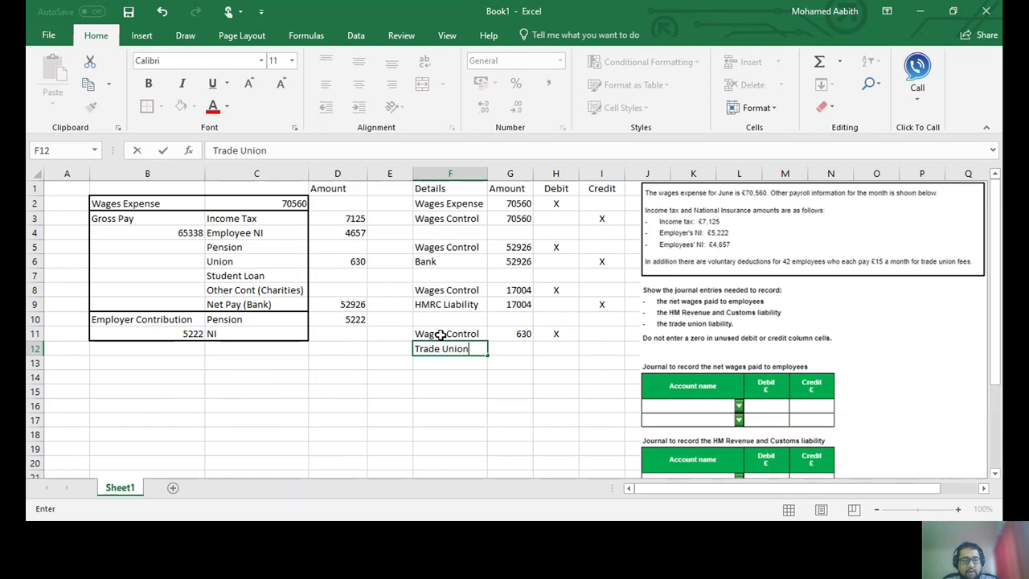
key(Tab)
text(630)
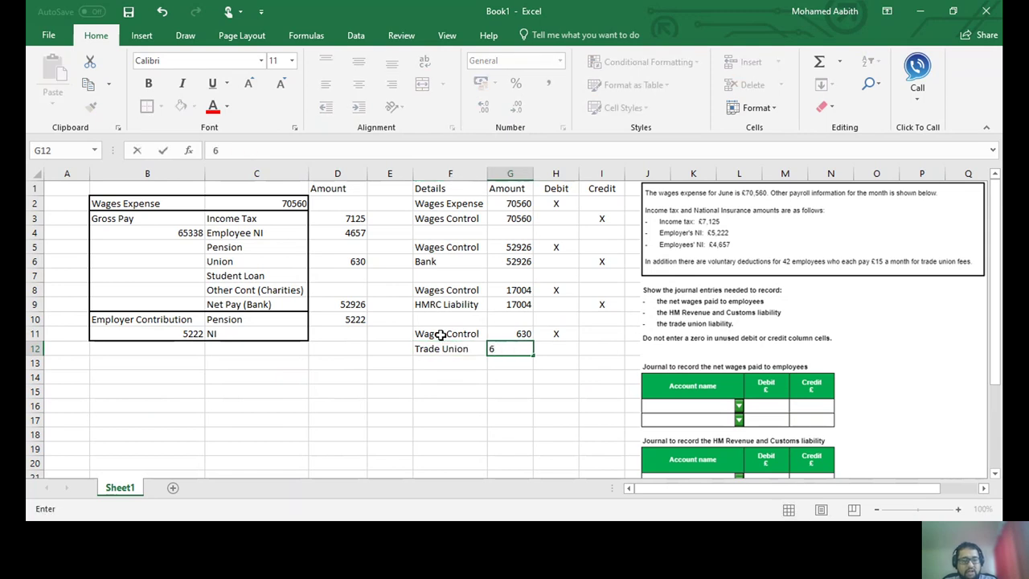
key(Tab)
key(Tab)
text(X)
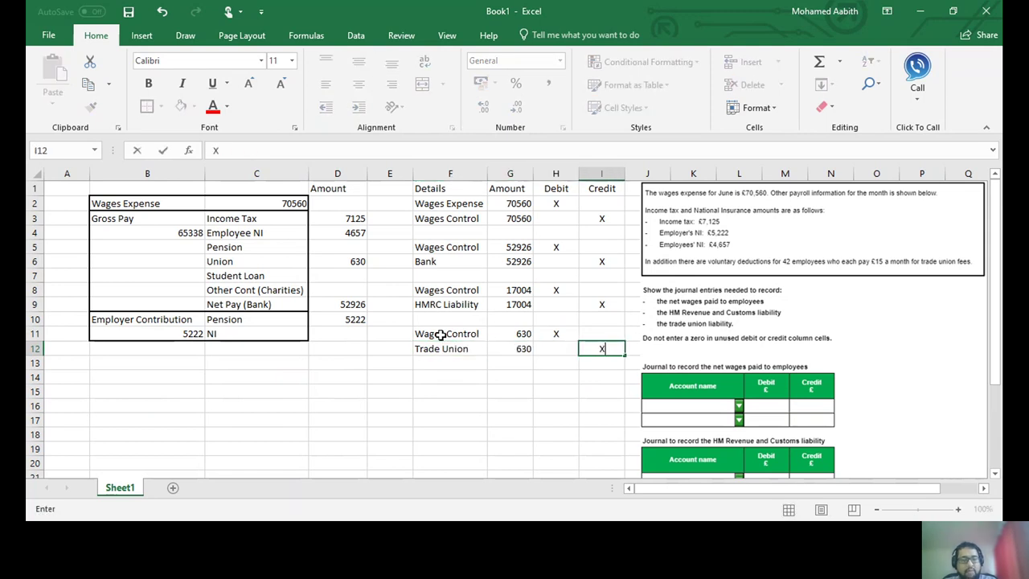
key(Return)
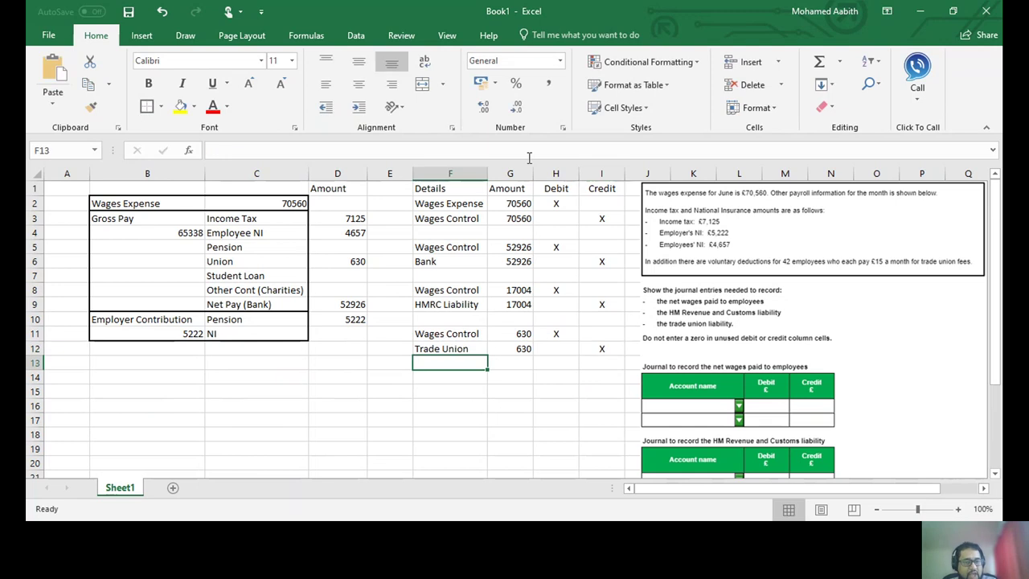
Total the Bank, HMRC Liability and Trade Union amounts in G15 with =G6+G9+G12.
click(514, 261)
click(514, 319)
click(518, 303)
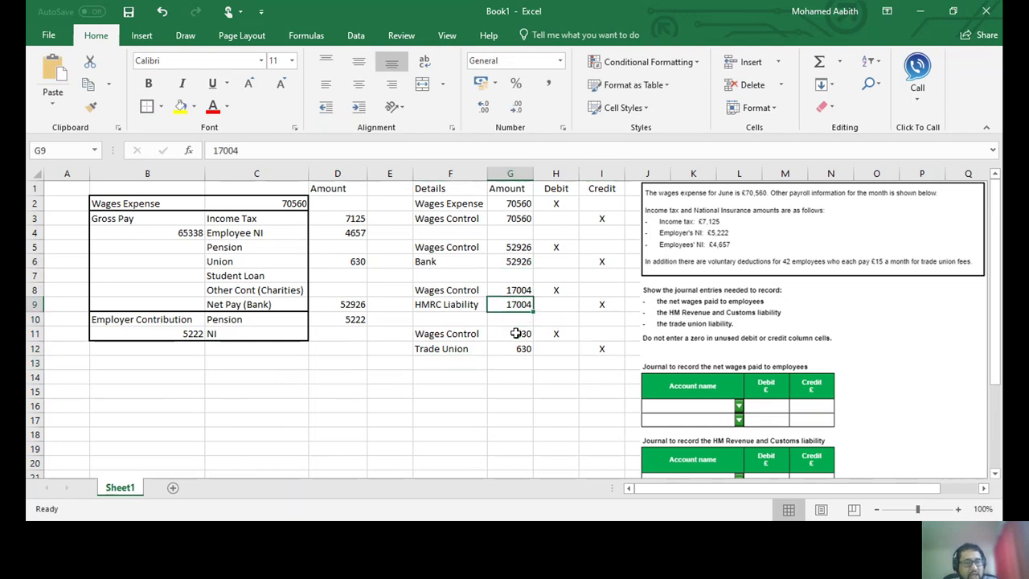
click(511, 389)
text(=)
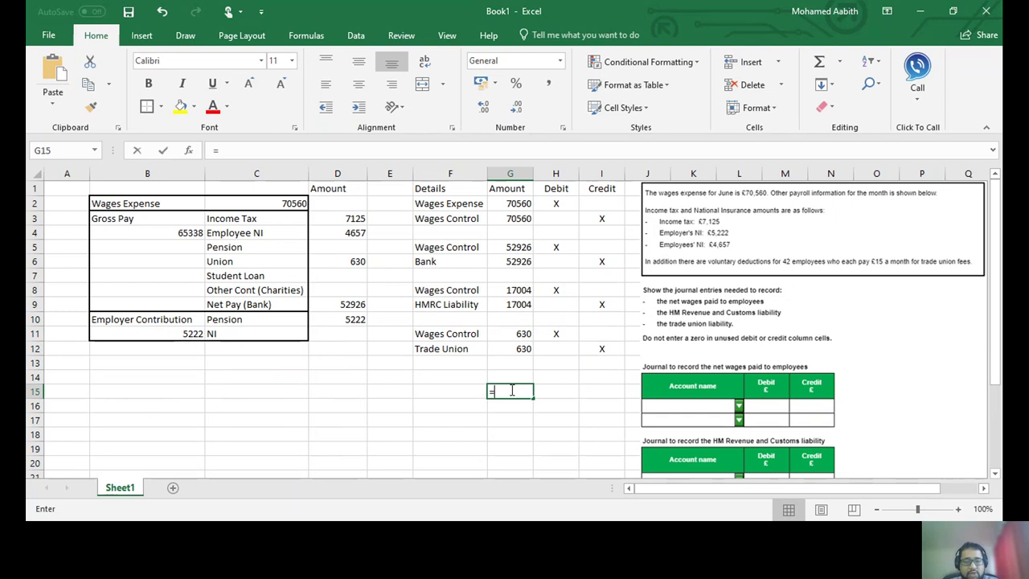
click(518, 261)
text(+)
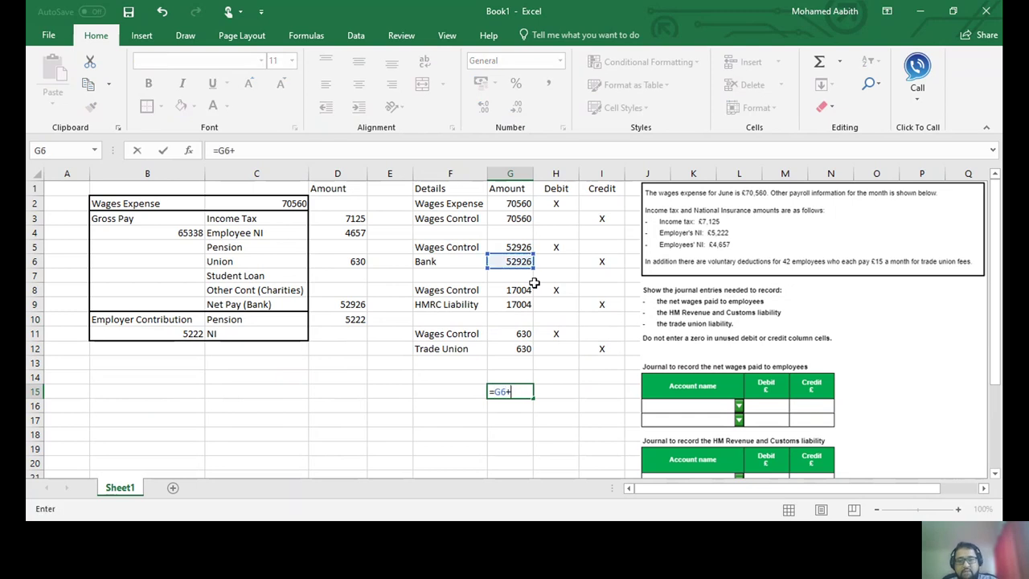
click(520, 306)
text(+)
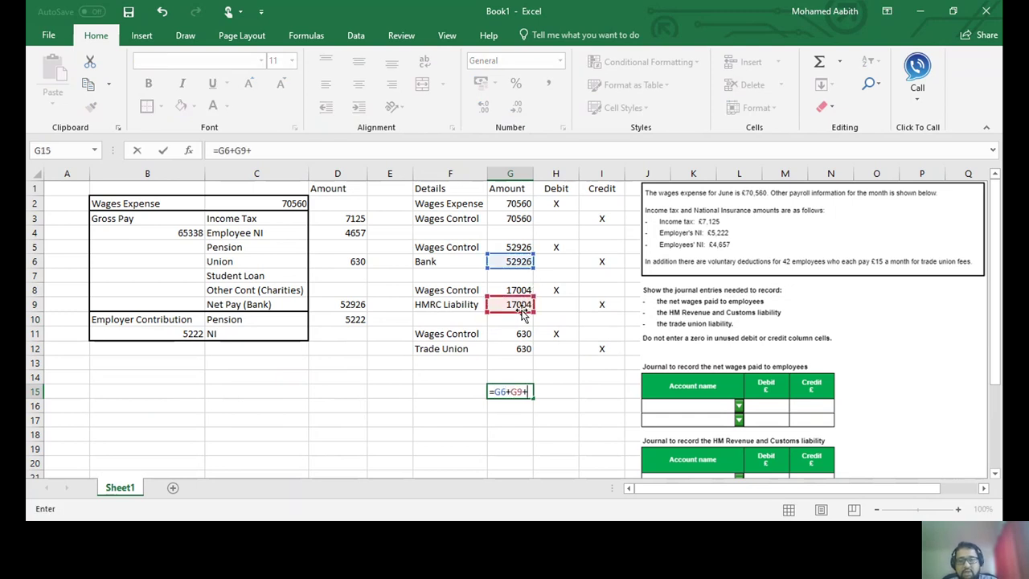
click(519, 347)
key(Return)
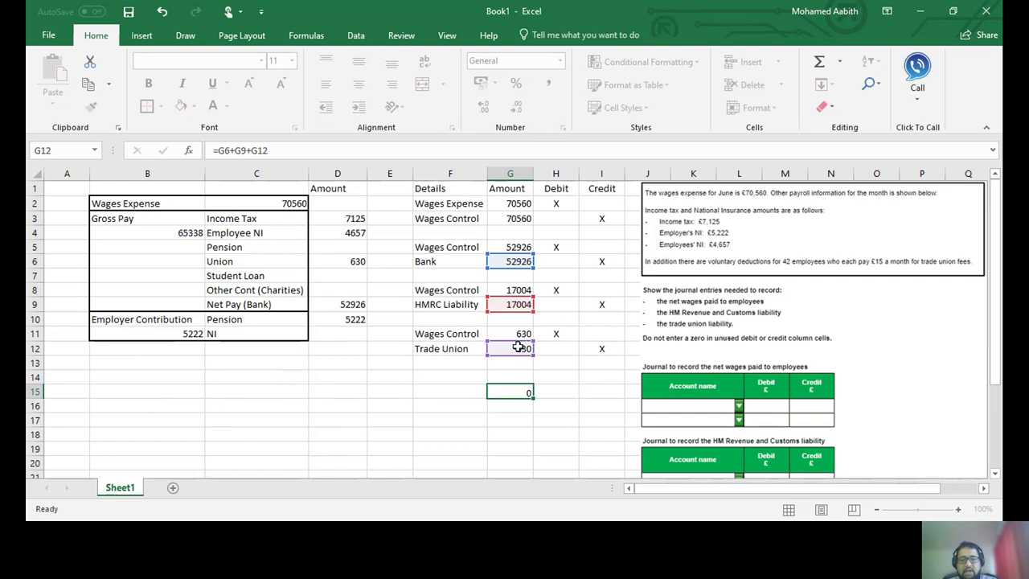
Compare the total in G15 with the Wages Control credit in row 3 and the Wages Control debits in rows 5, 8 and 11.
click(508, 222)
click(502, 391)
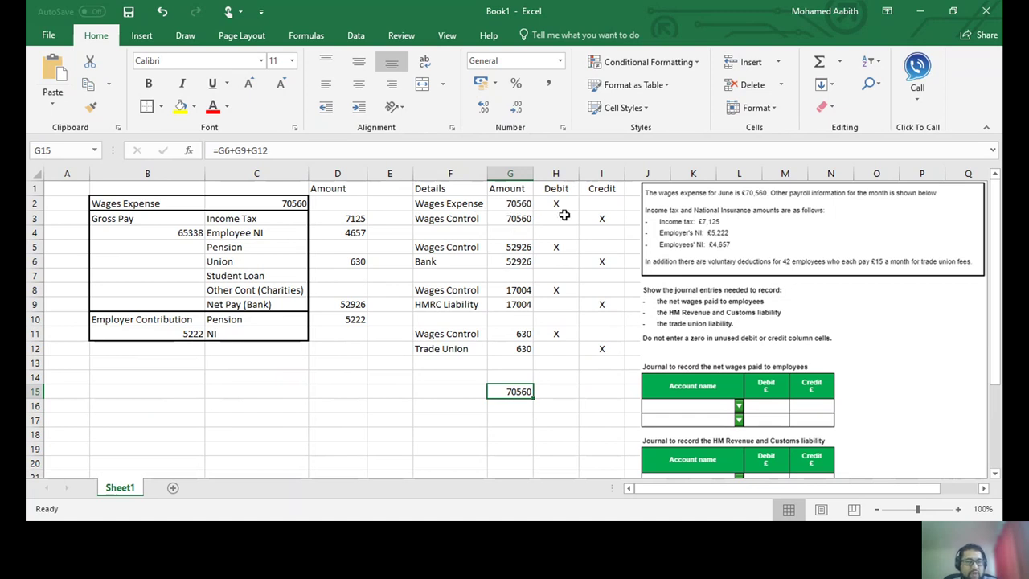
click(603, 217)
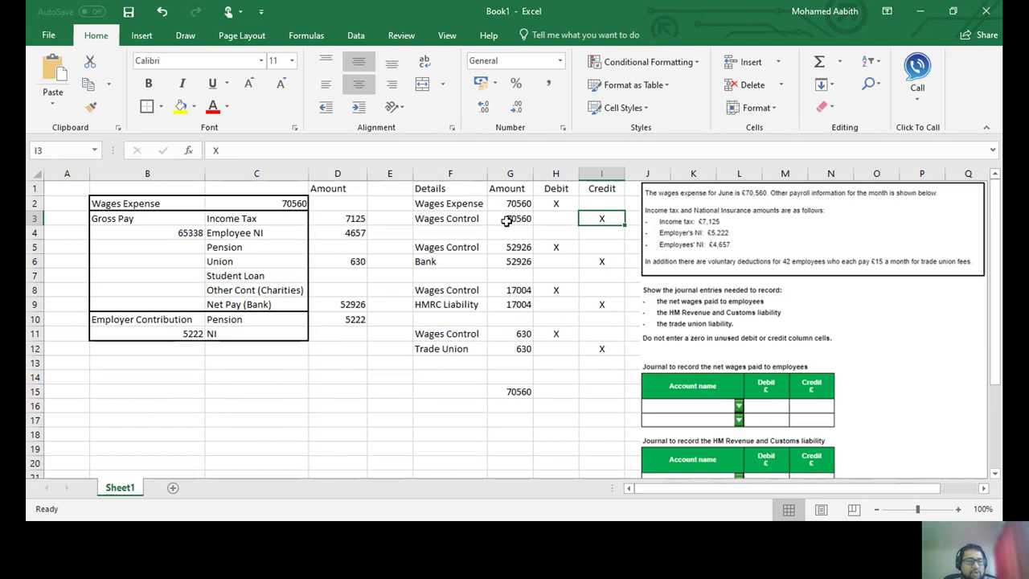
click(507, 221)
click(554, 245)
click(554, 290)
click(554, 336)
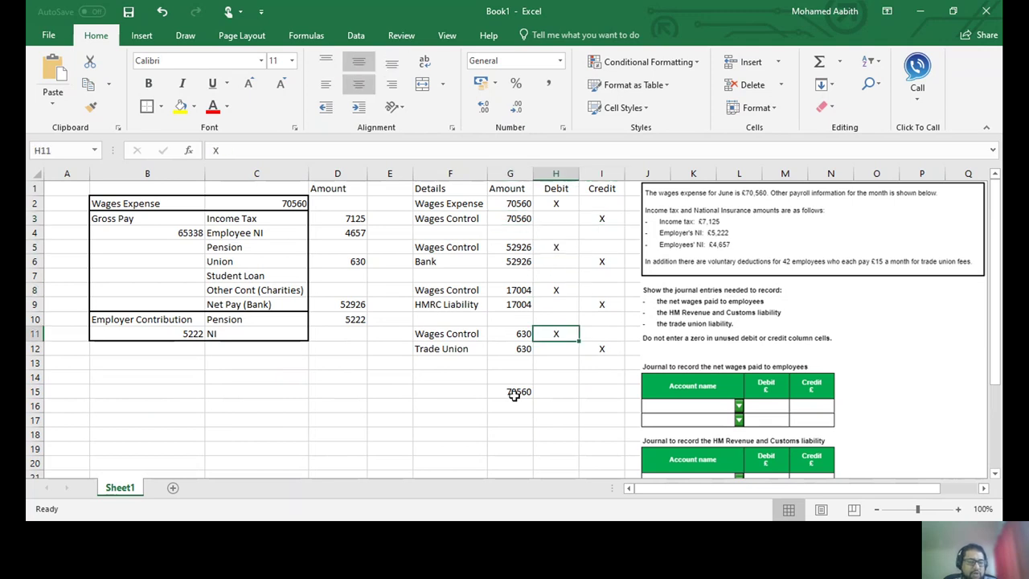
click(515, 392)
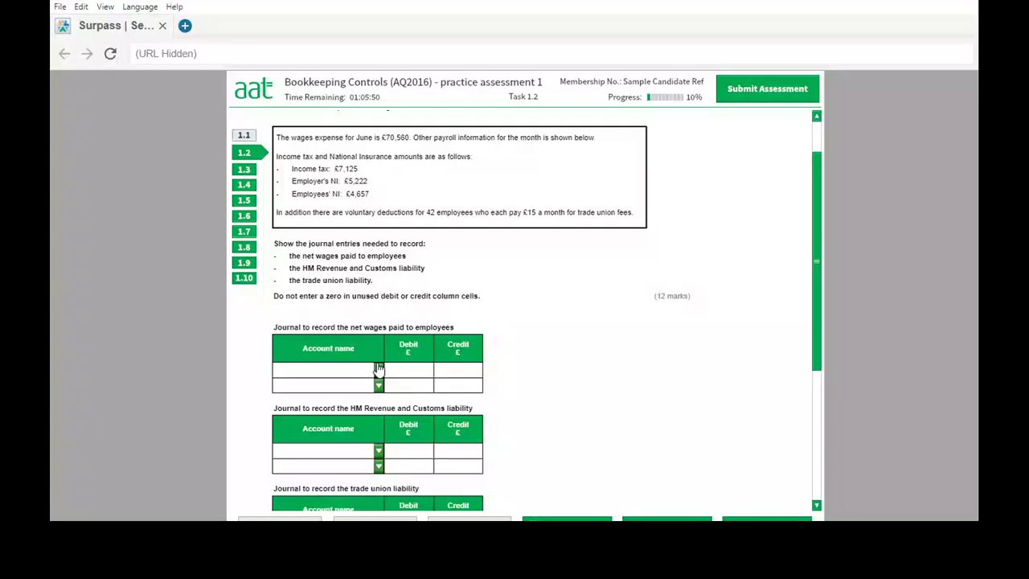
Switch to the AAT practice assessment and choose Wages control as the first account in the net wages journal.
click(378, 368)
scroll(321, 394, down, 2)
scroll(381, 294, down, 2)
scroll(379, 293, down, 2)
click(315, 270)
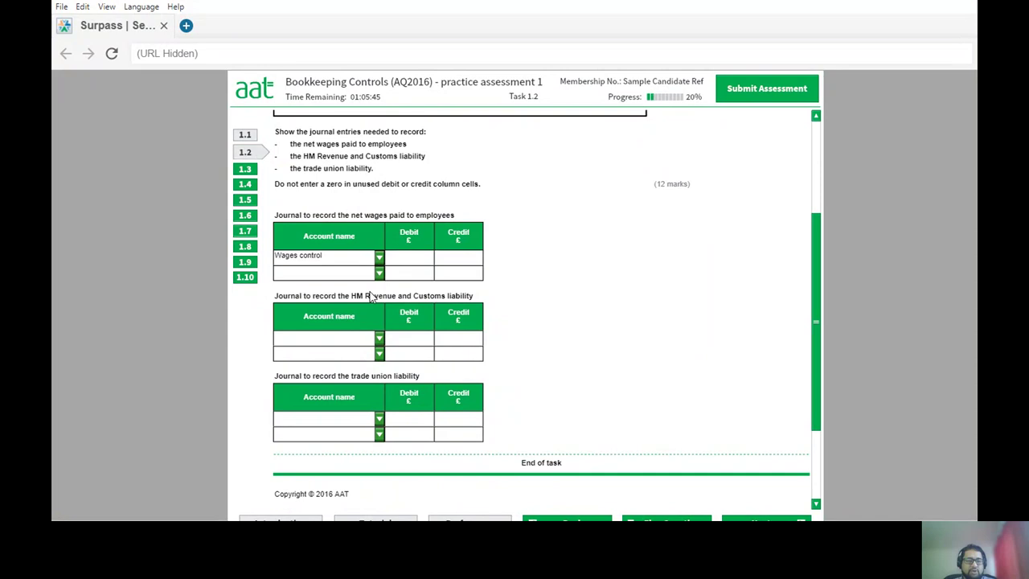
Choose Wages expense as the second account in the net wages journal.
click(380, 274)
scroll(378, 309, down, 3)
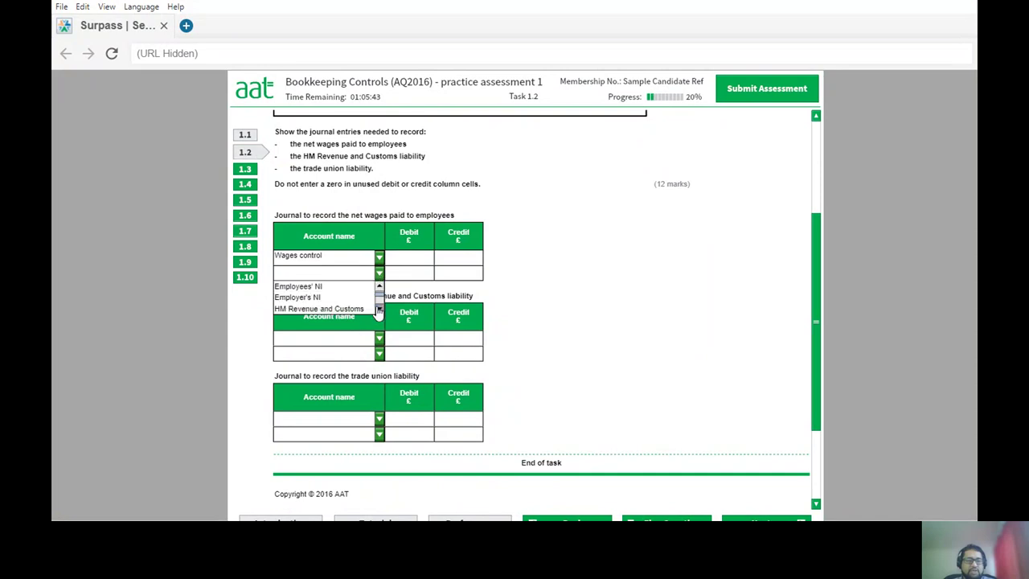
scroll(378, 312, down, 1)
click(317, 308)
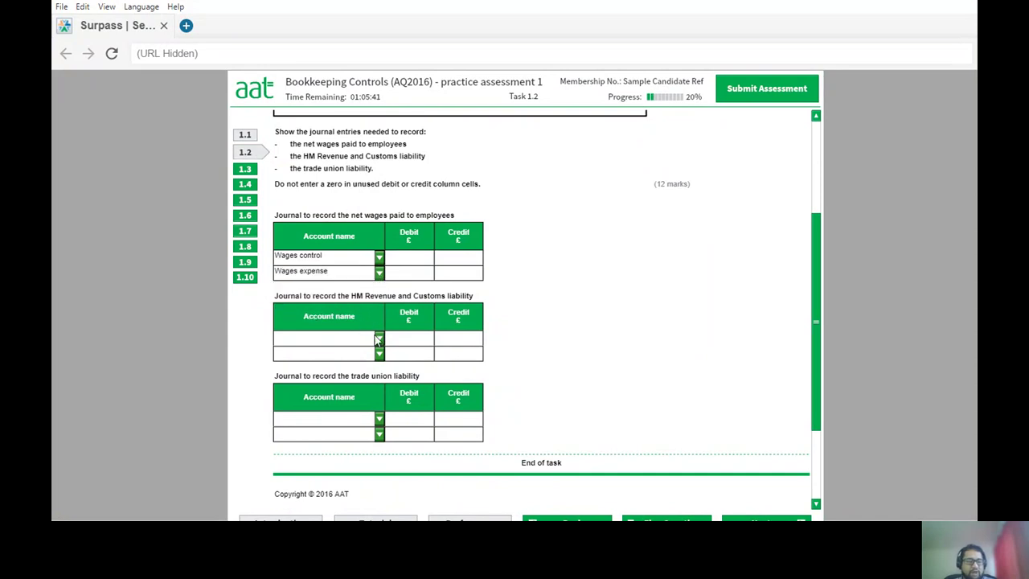
Set the second net wages account to Bank and the first HM Revenue and Customs liability account to Wages control.
click(379, 339)
scroll(377, 378, down, 1)
scroll(377, 380, down, 2)
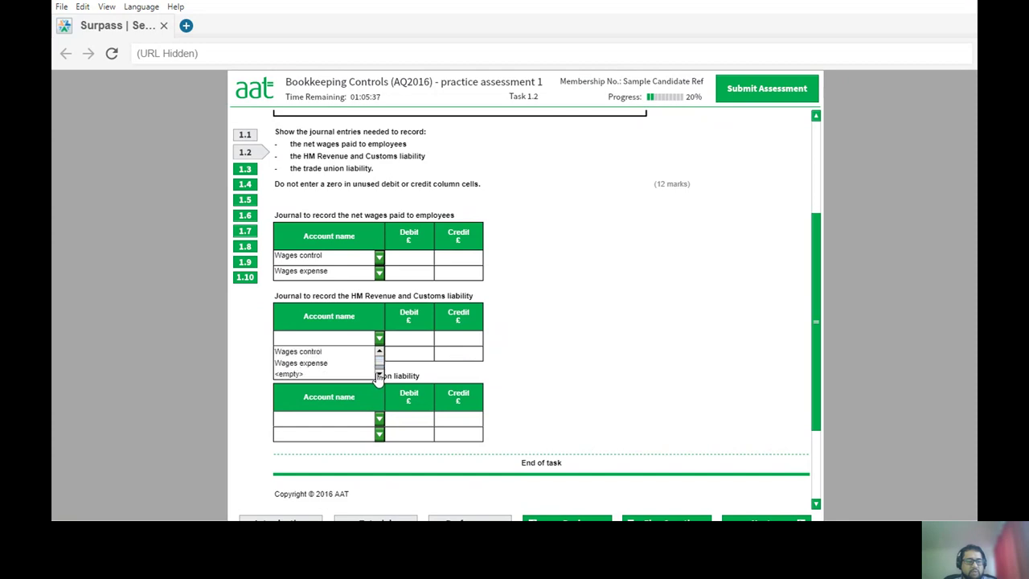
click(378, 277)
click(321, 285)
click(345, 362)
Choose HM Revenue and Customs as the second account in the HM Revenue and Customs liability journal.
click(378, 354)
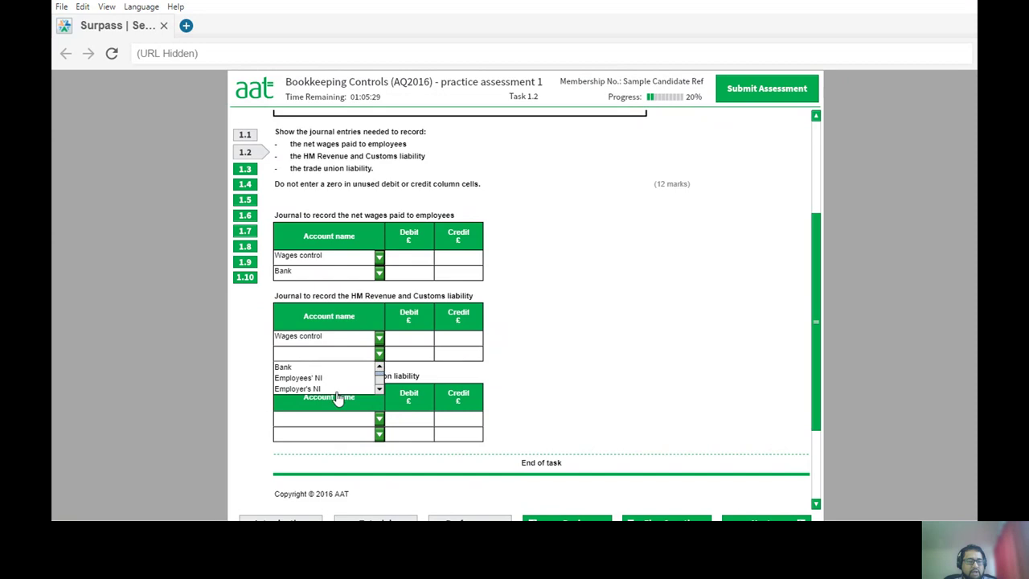
click(378, 390)
click(378, 390)
scroll(377, 390, down, 1)
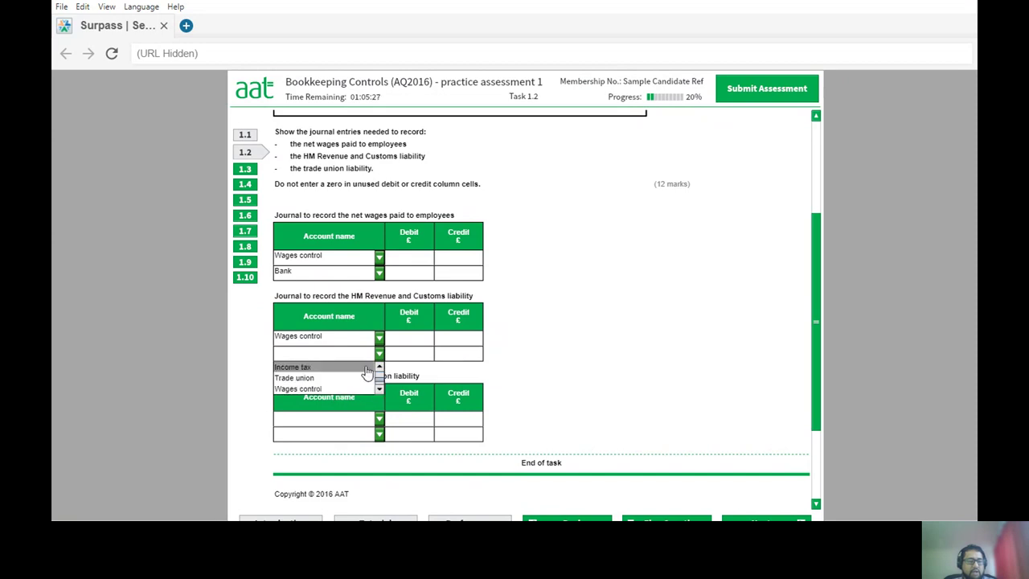
scroll(337, 384, up, 1)
click(338, 378)
Set the trade union liability journal's accounts to Wages control in the first row and Trade union in the second.
click(379, 418)
scroll(363, 455, down, 4)
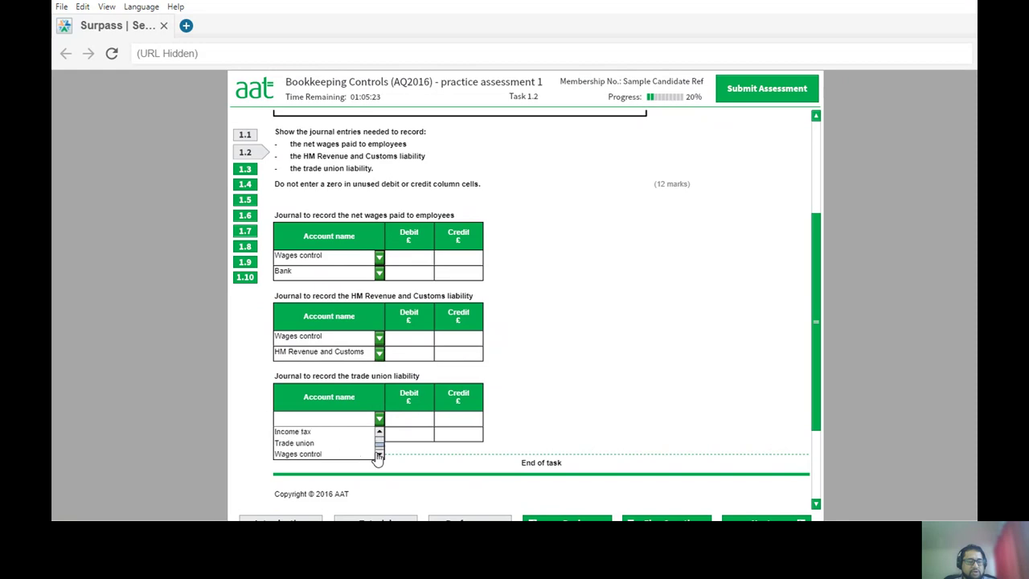
click(345, 454)
click(378, 434)
scroll(383, 471, down, 5)
click(320, 447)
click(418, 418)
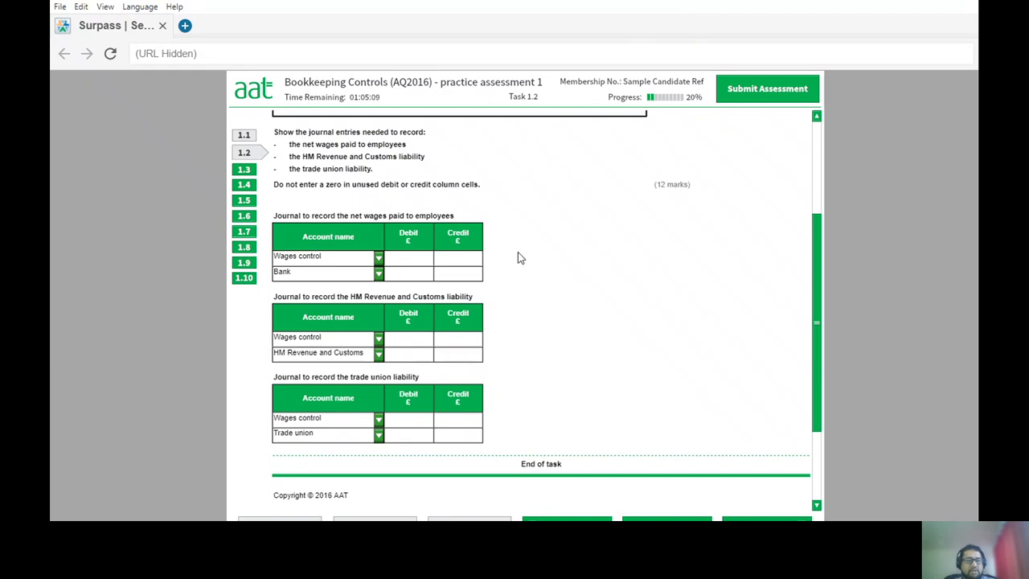
Open Task 1.3 and record a credit of 1752 against Sales ledger control in the first row of the part (a) journal.
click(244, 169)
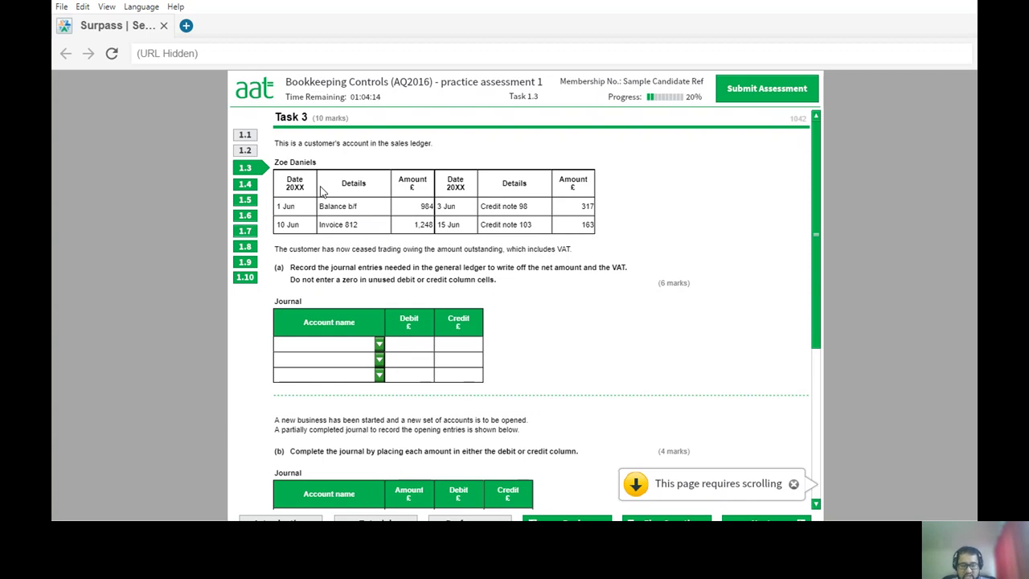
click(400, 343)
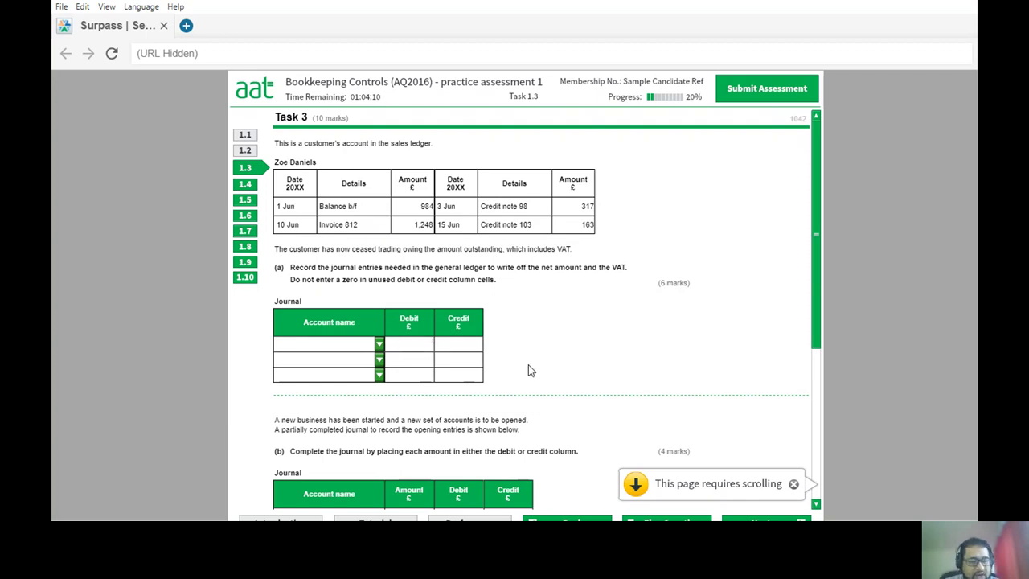
click(456, 347)
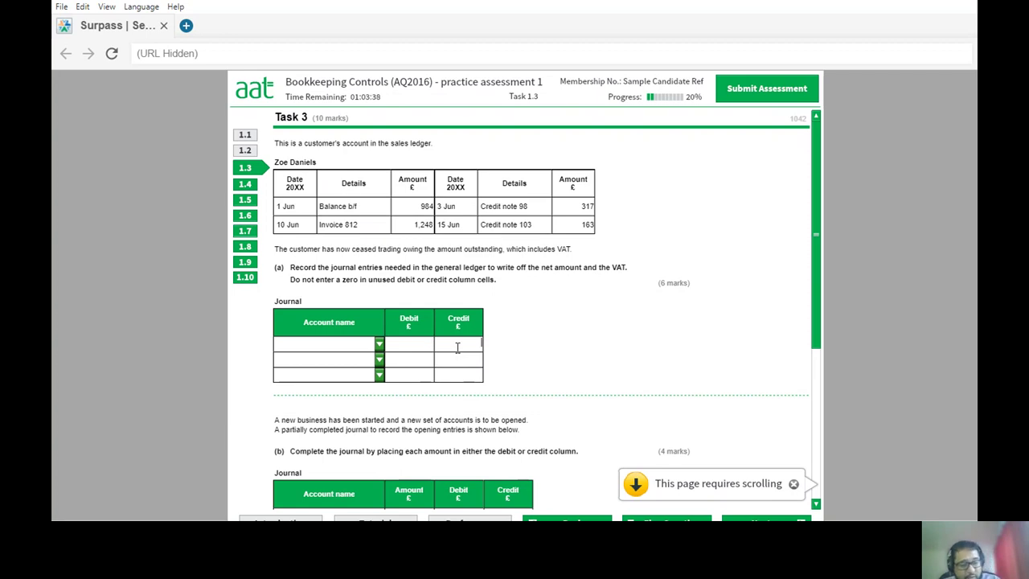
text(1752)
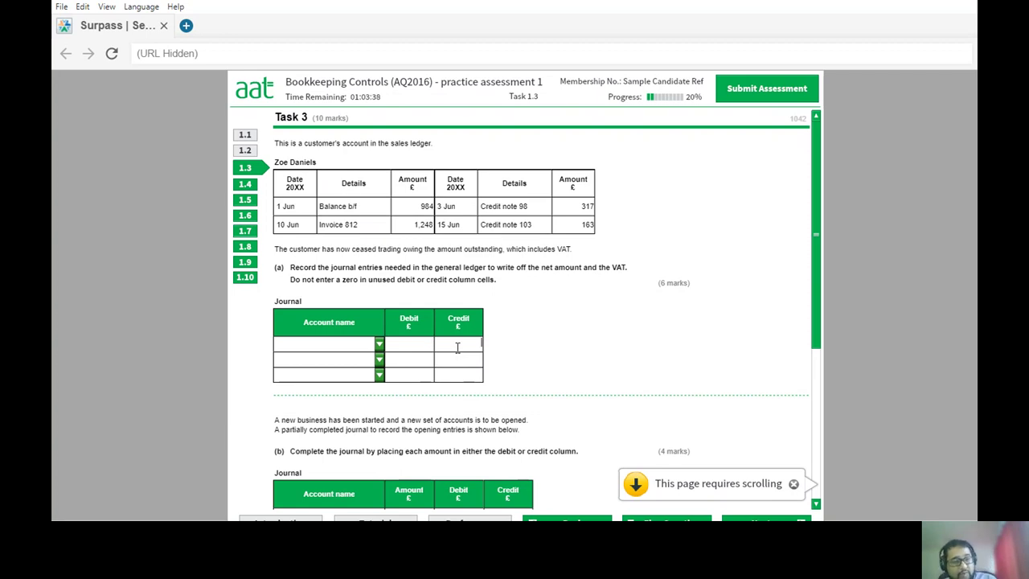
click(378, 344)
click(378, 379)
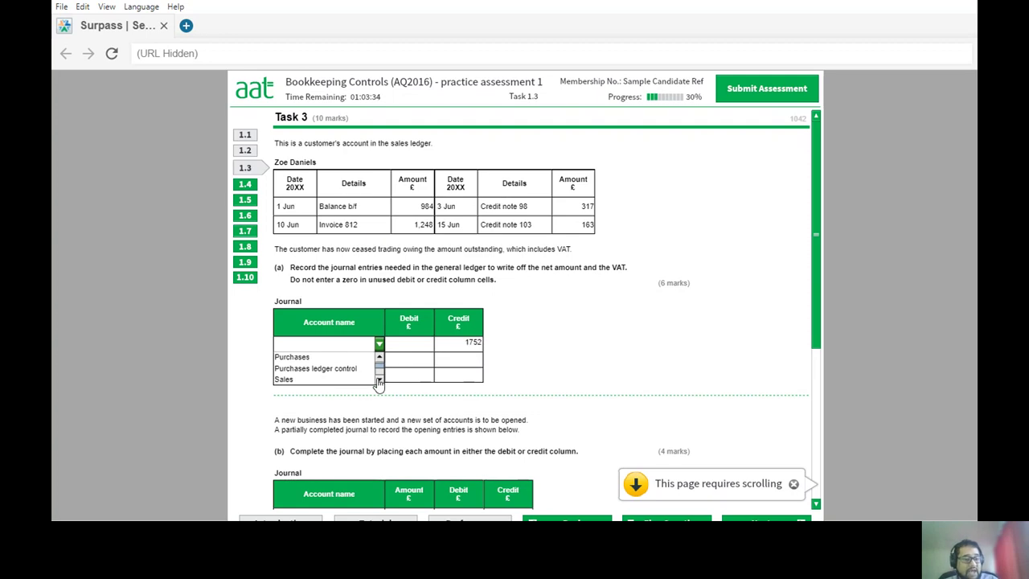
click(342, 357)
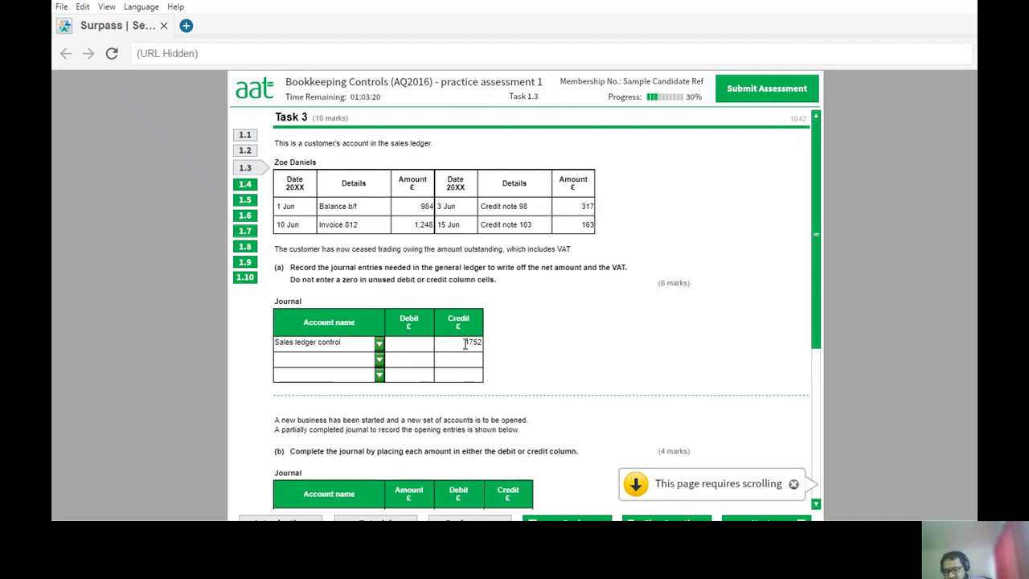
Record a debit of 292 against VAT control in the second row of the part (a) journal.
click(416, 356)
text(28)
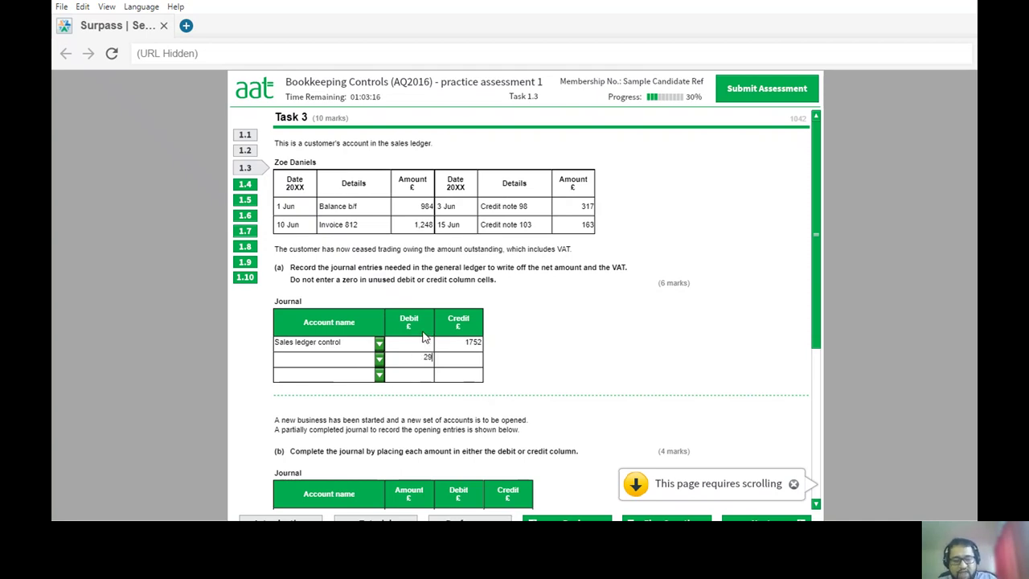
text(2)
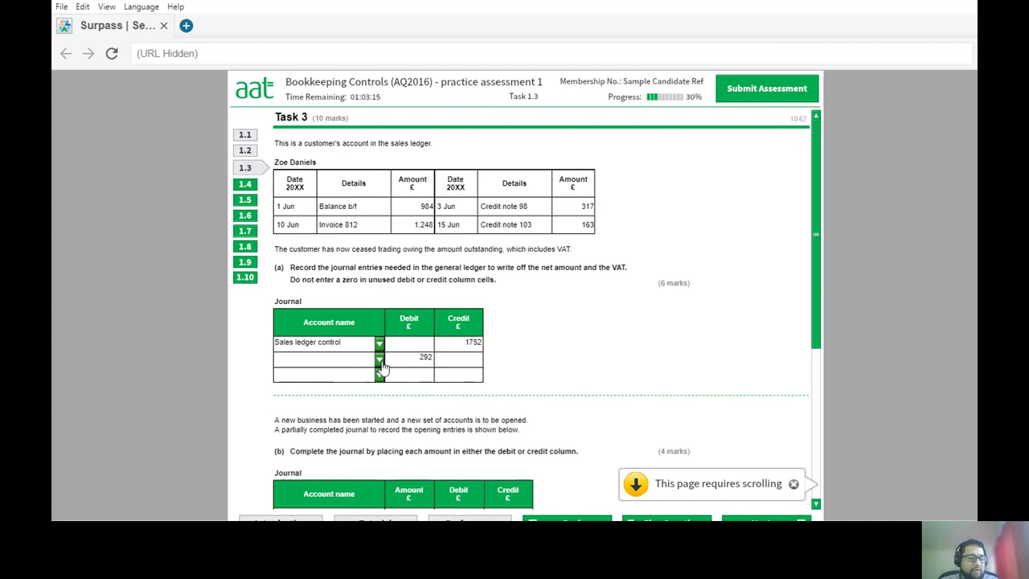
click(378, 358)
click(379, 395)
click(378, 395)
click(378, 394)
click(306, 383)
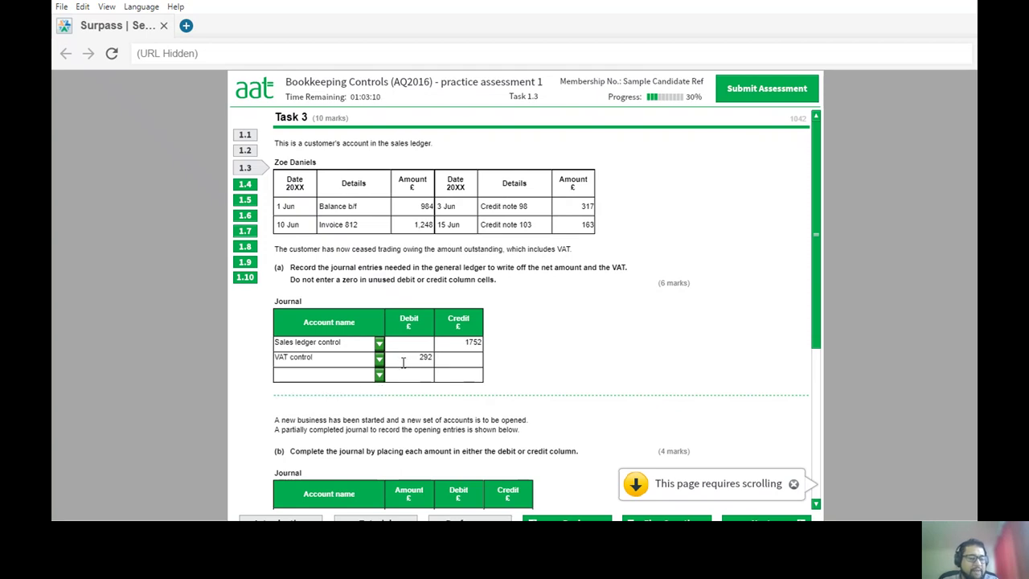
Record a debit of 1460 against Irrecoverable debts in the third row of the part (a) journal.
click(379, 375)
click(331, 387)
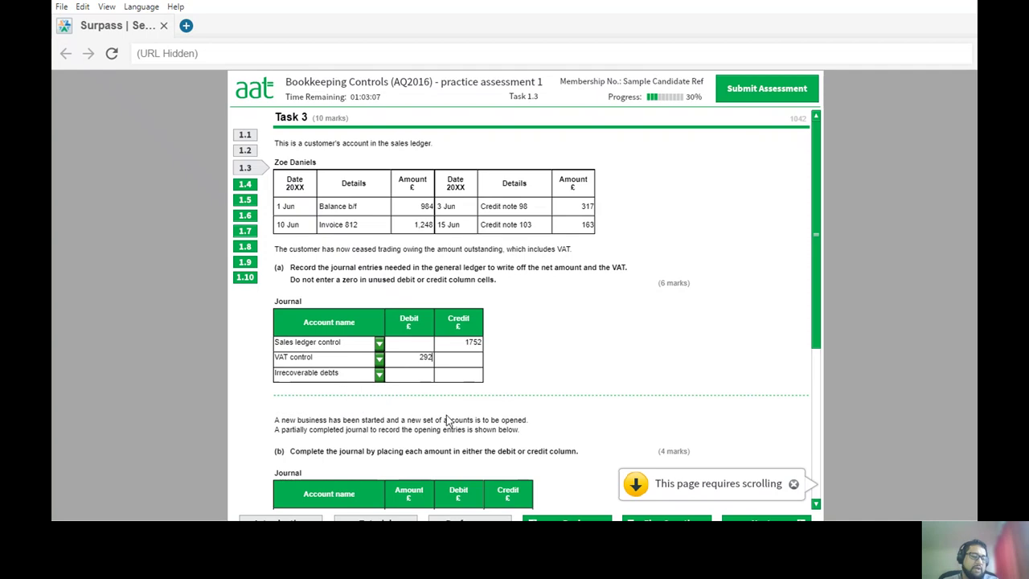
click(422, 377)
text(1460)
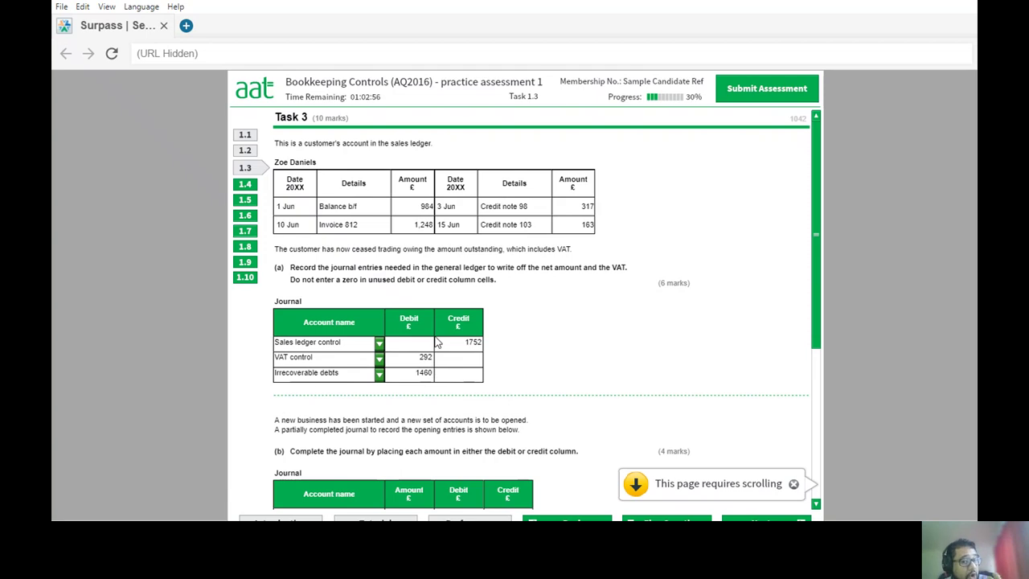
drag(406, 371, 443, 363)
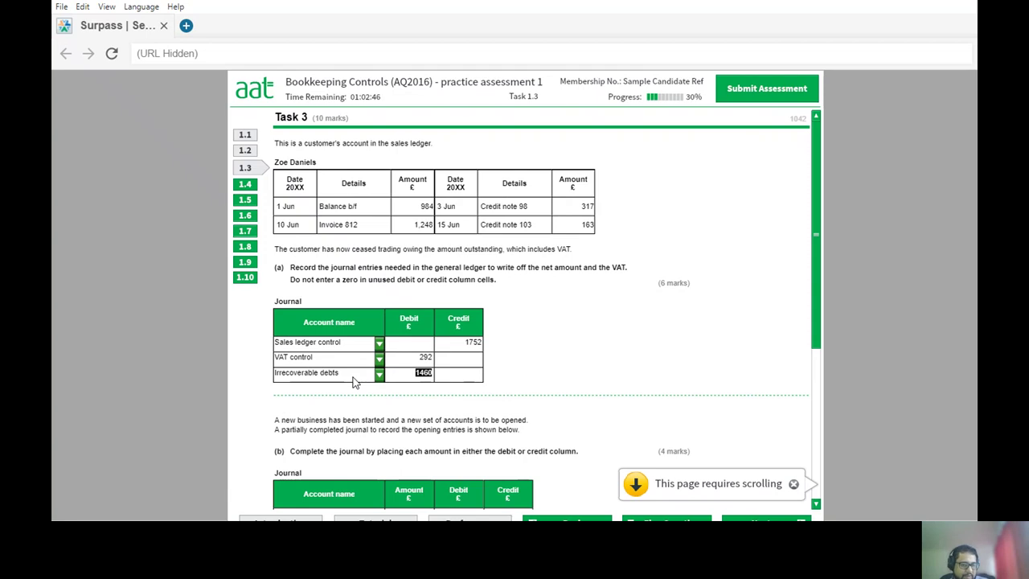
In the part (b) journal, place Cash at bank 1,090 and Computer equipment 6,910 as debits, and Capital 5,000 and Loan from bank 3,000 as credits.
scroll(355, 373, down, 2)
scroll(358, 377, down, 4)
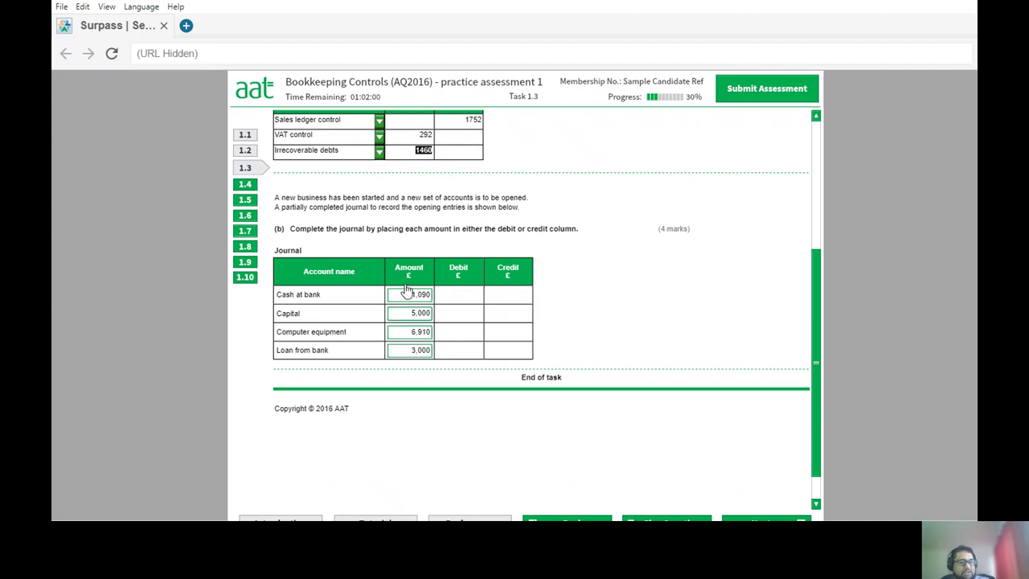
drag(418, 295, 464, 301)
drag(406, 315, 500, 323)
drag(399, 336, 495, 354)
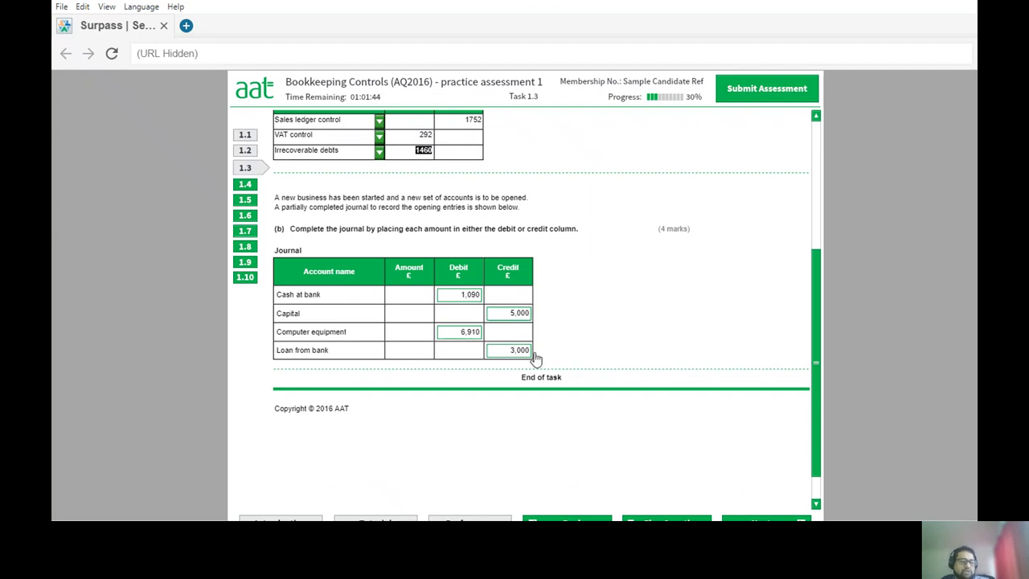
scroll(818, 399, down, 1)
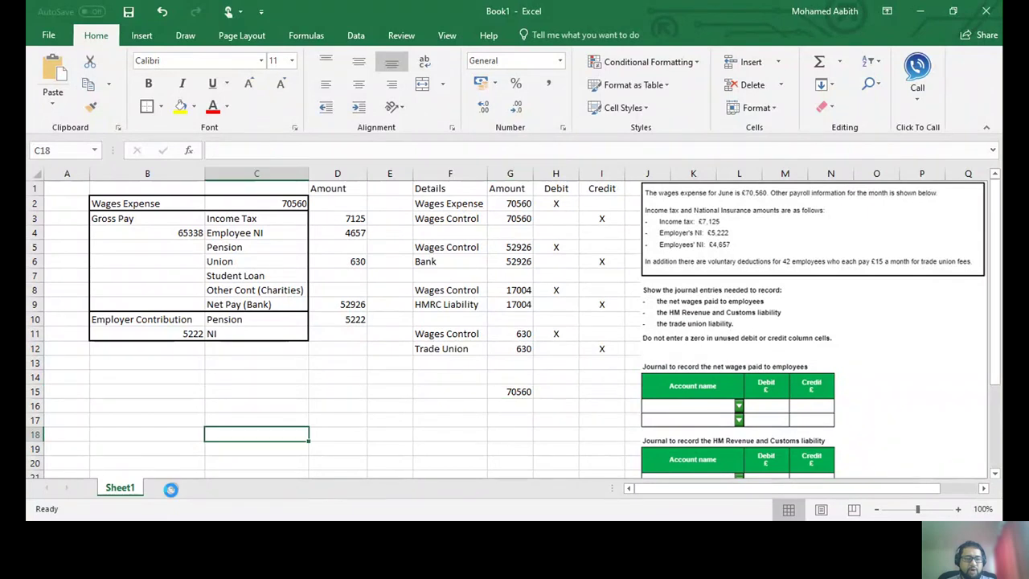
Switch to the Excel workbook, add a new worksheet, and give cells A2:D2 a bottom border.
click(172, 487)
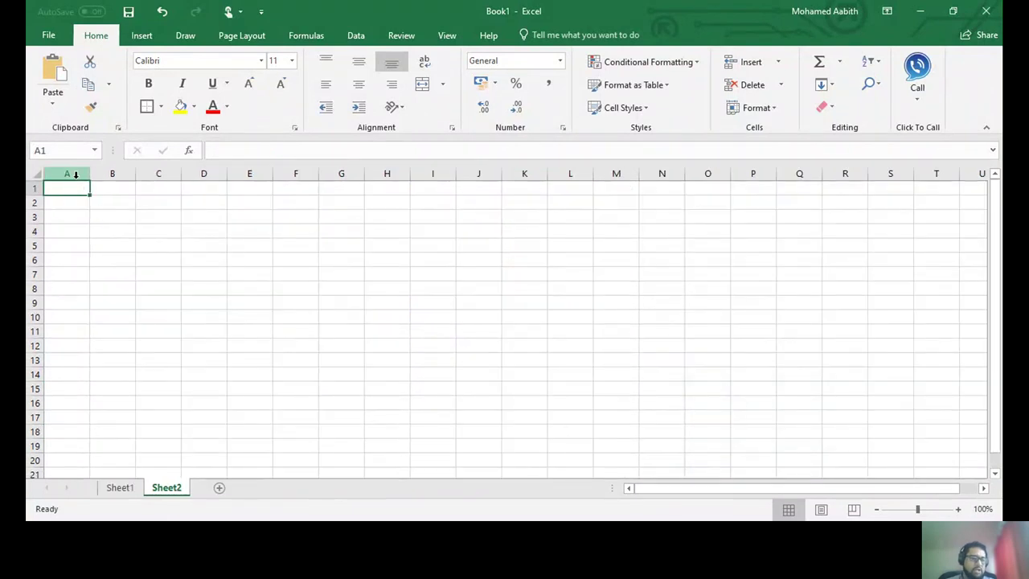
drag(70, 200, 201, 207)
click(161, 107)
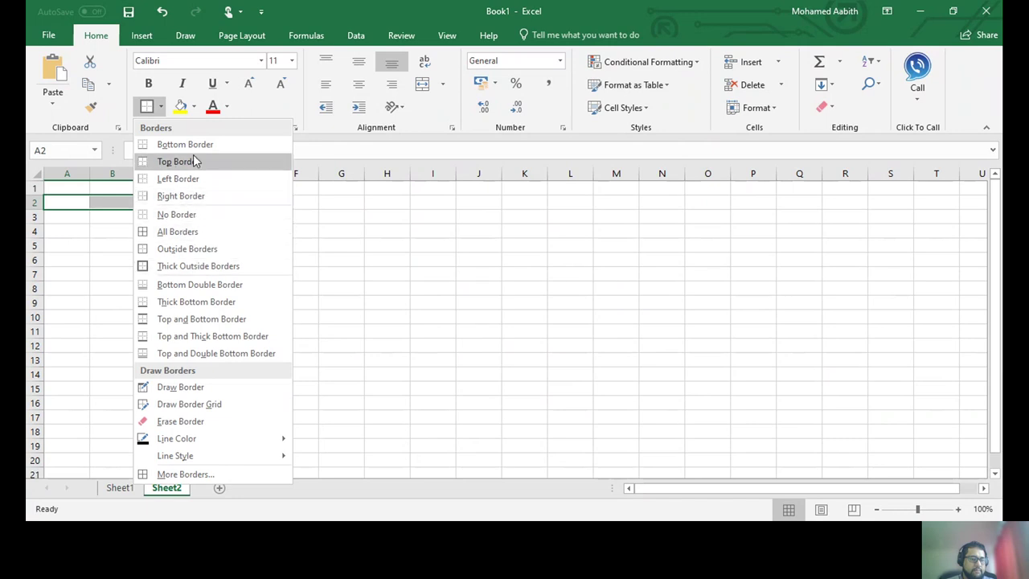
click(185, 143)
click(150, 255)
drag(156, 219, 195, 362)
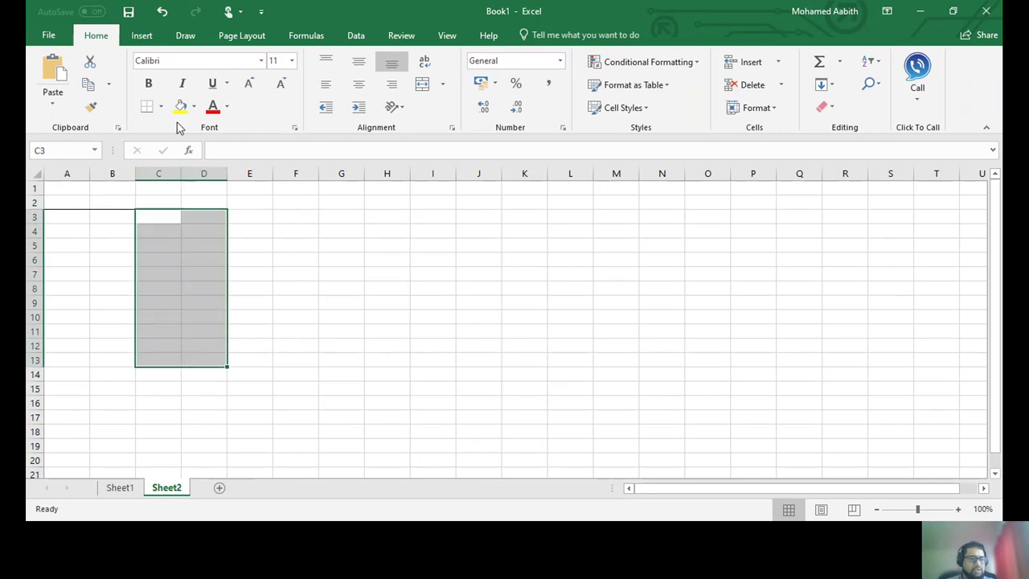
click(159, 107)
click(184, 197)
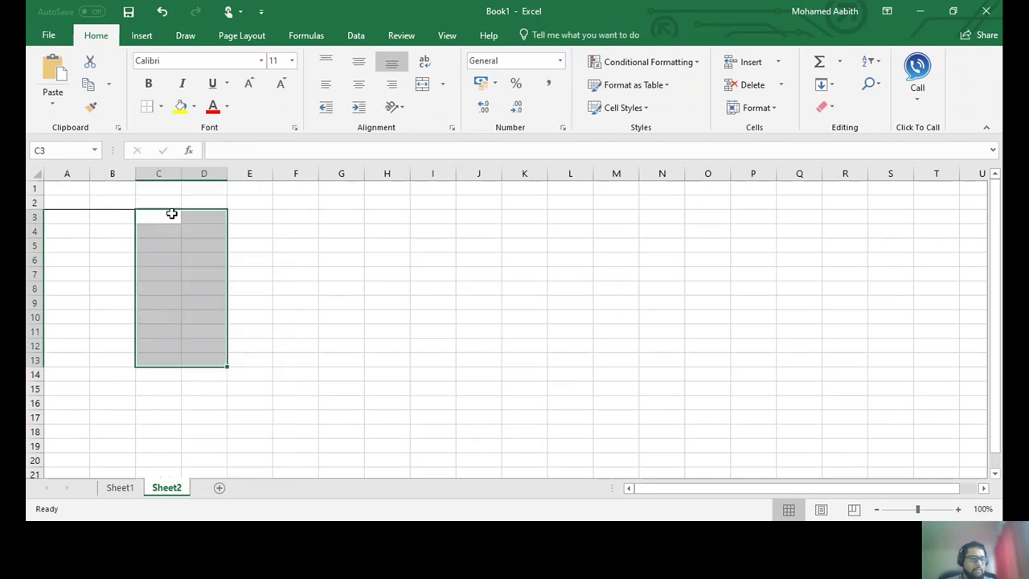
key(ctrl+z)
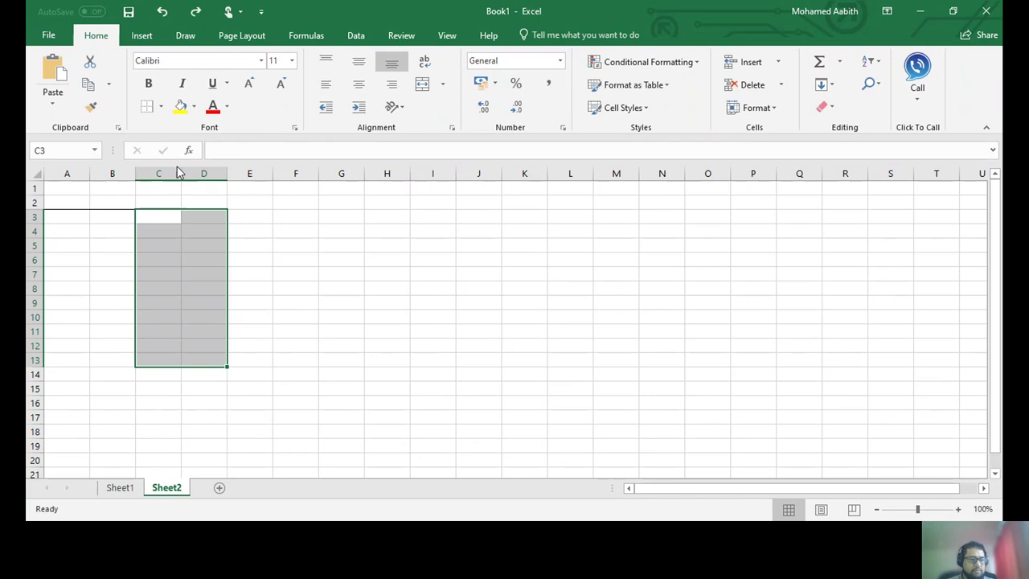
Apply a left border to the range C3:D13 as the stem of the T-account.
click(160, 106)
click(177, 178)
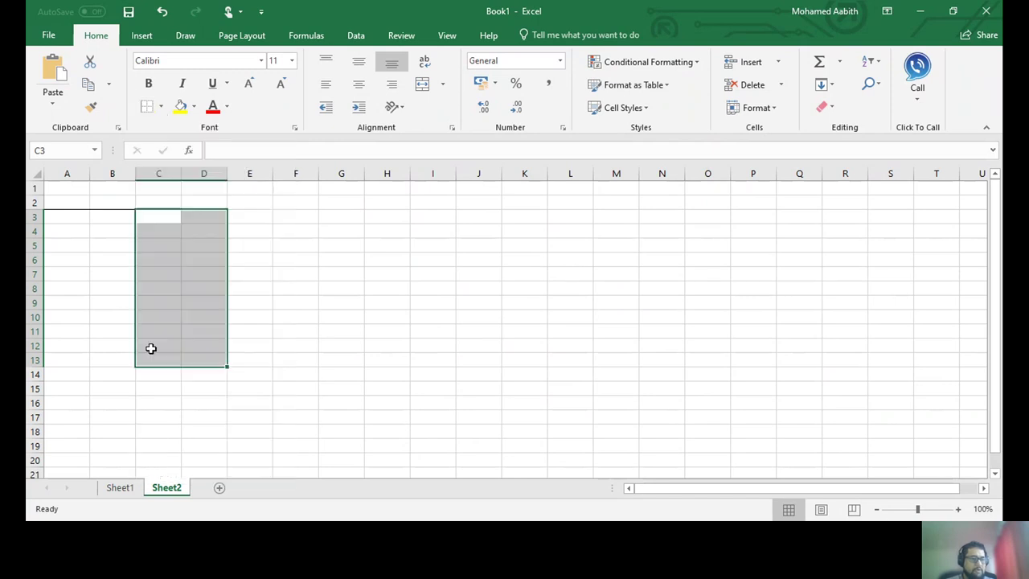
click(149, 347)
Merge and center cells B2:C2 and enter the account heading "Vat Control".
drag(114, 207, 142, 202)
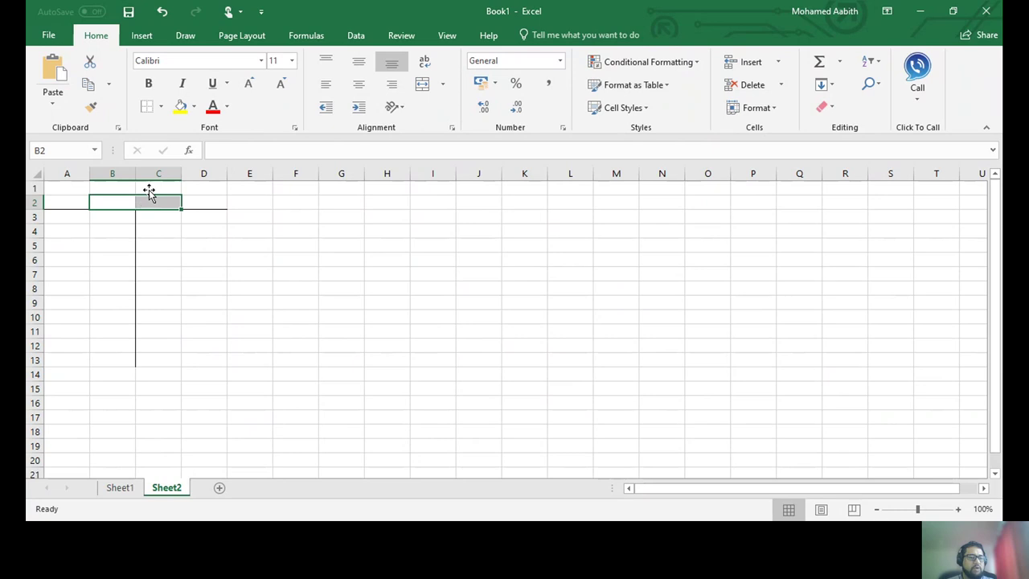
click(421, 84)
text(V)
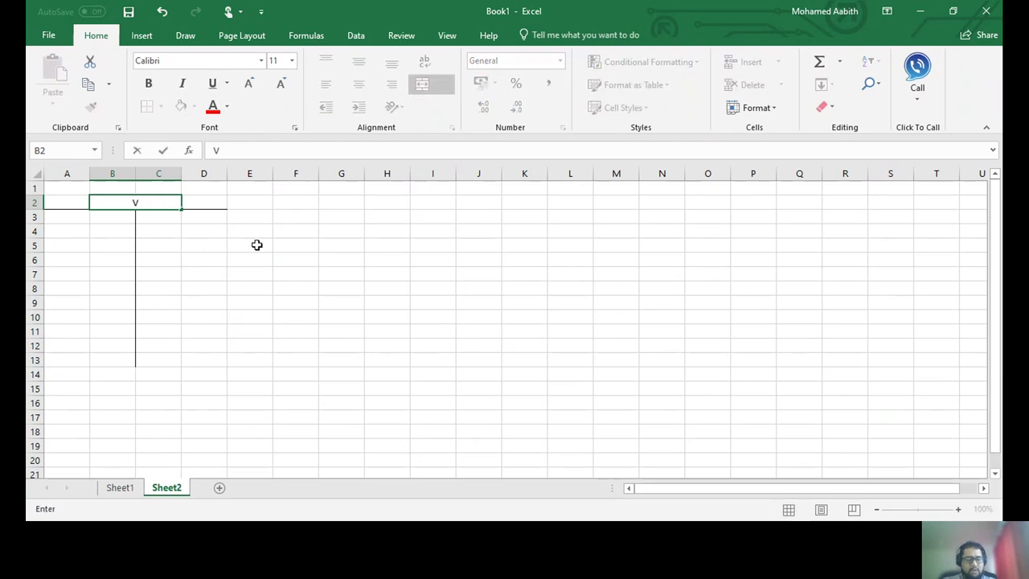
text(at Control)
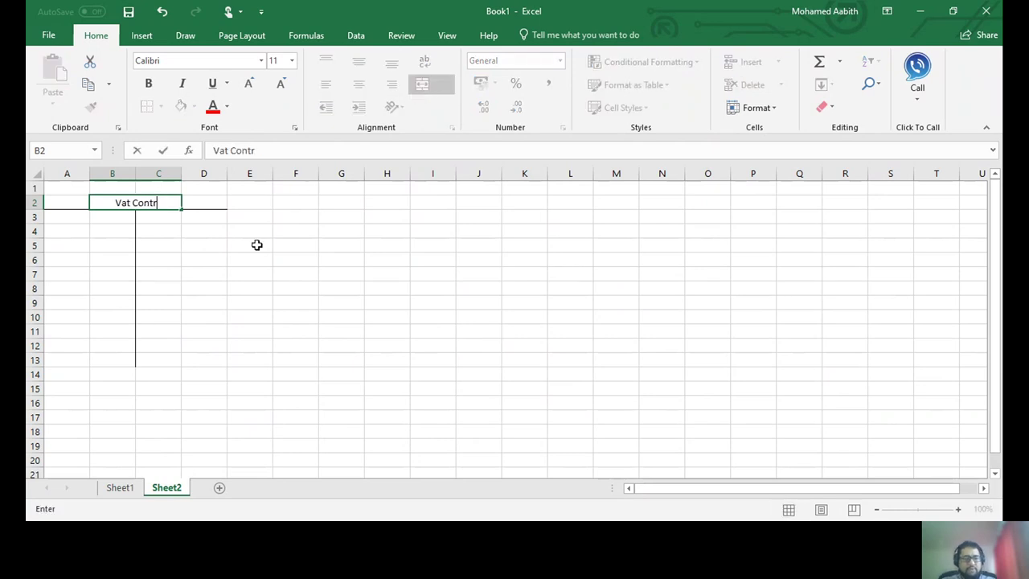
key(Return)
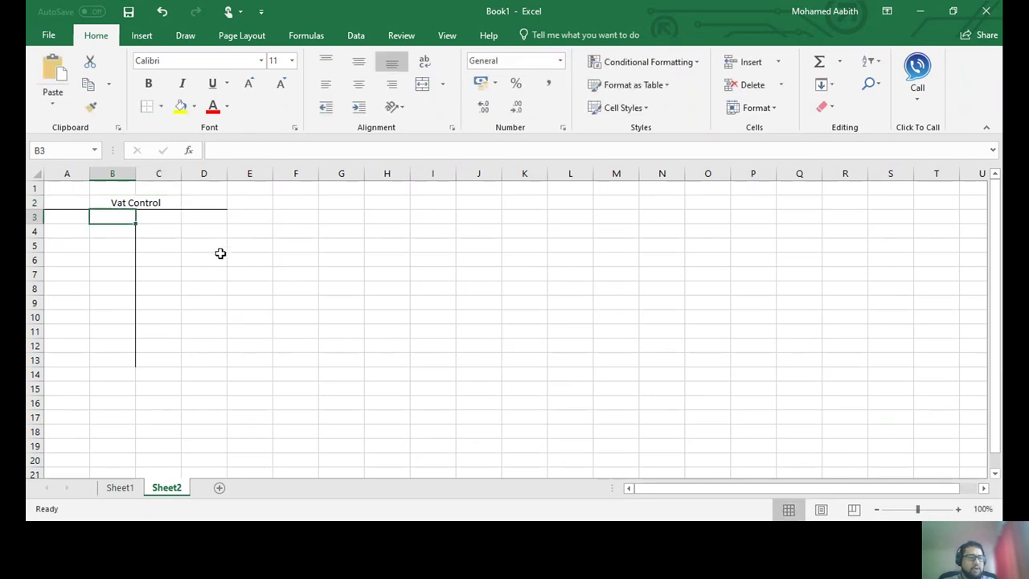
Enter "Dr" in A2 and "Cr" in D2 on either side of the heading, with "Cr" right-aligned.
click(53, 204)
text(Dr)
key(Tab)
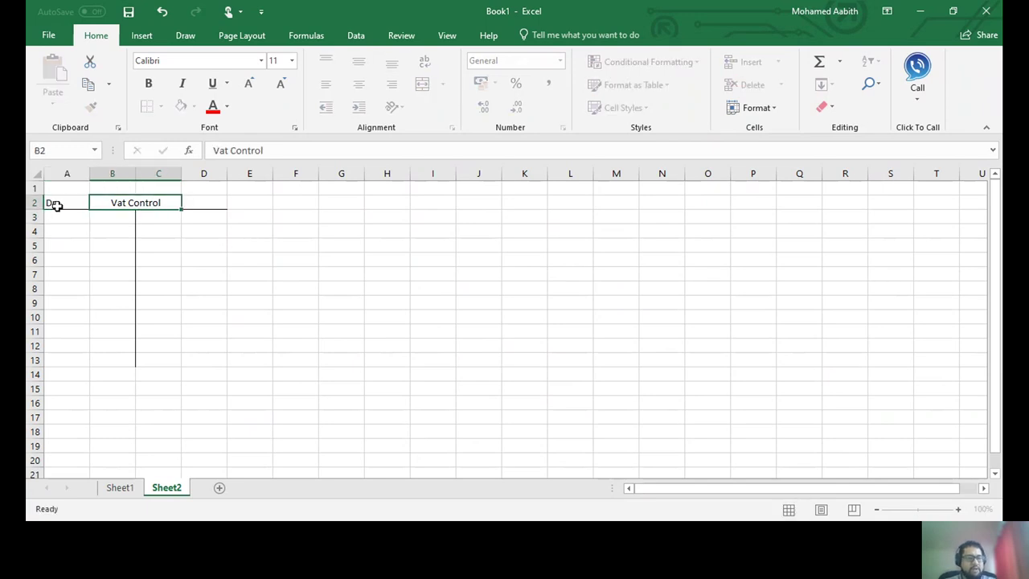
key(Tab)
text(Cr)
key(Tab)
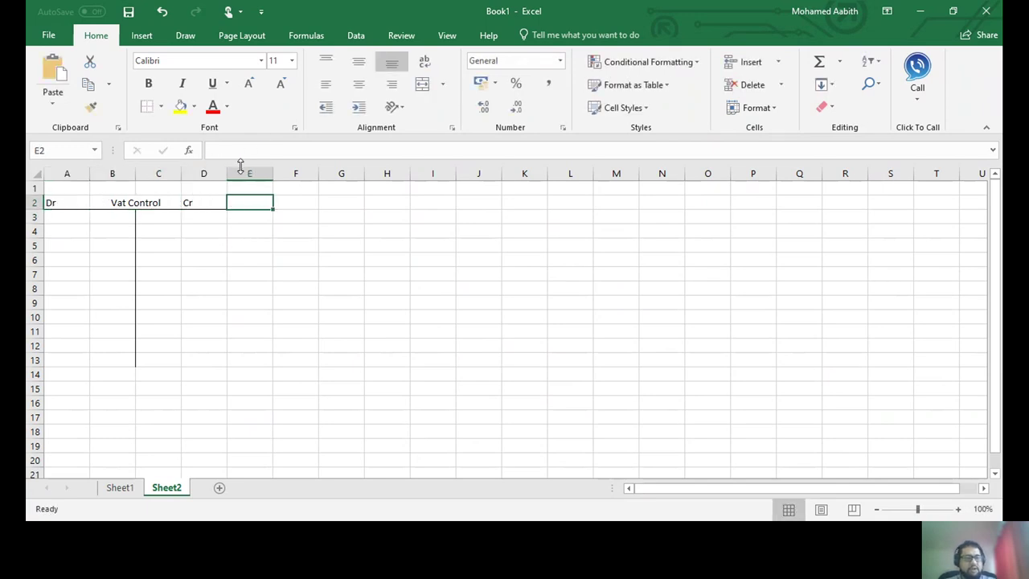
click(195, 201)
click(392, 83)
click(172, 254)
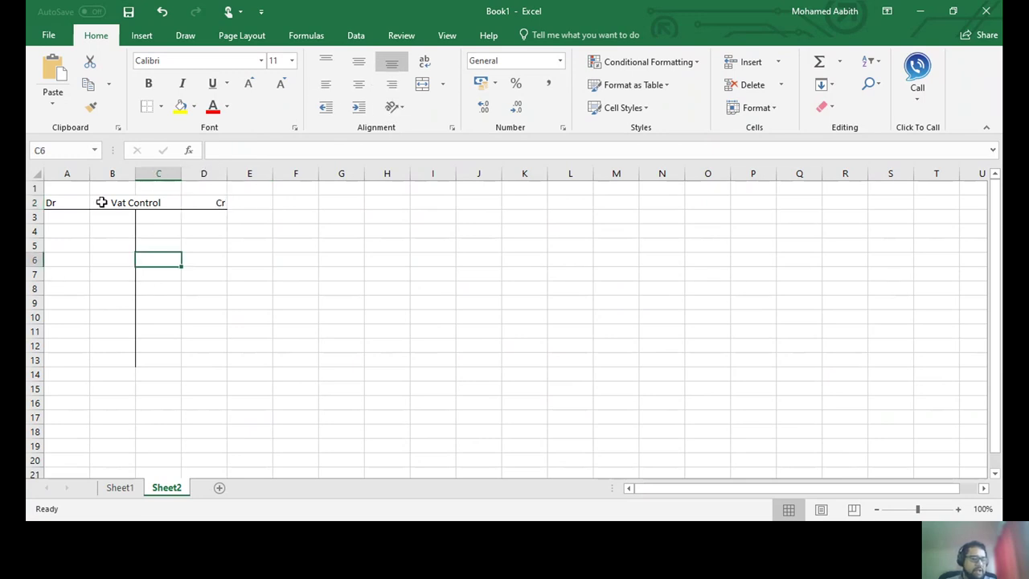
Set the width of columns A to D to 12.
drag(76, 172, 204, 174)
right_click(212, 169)
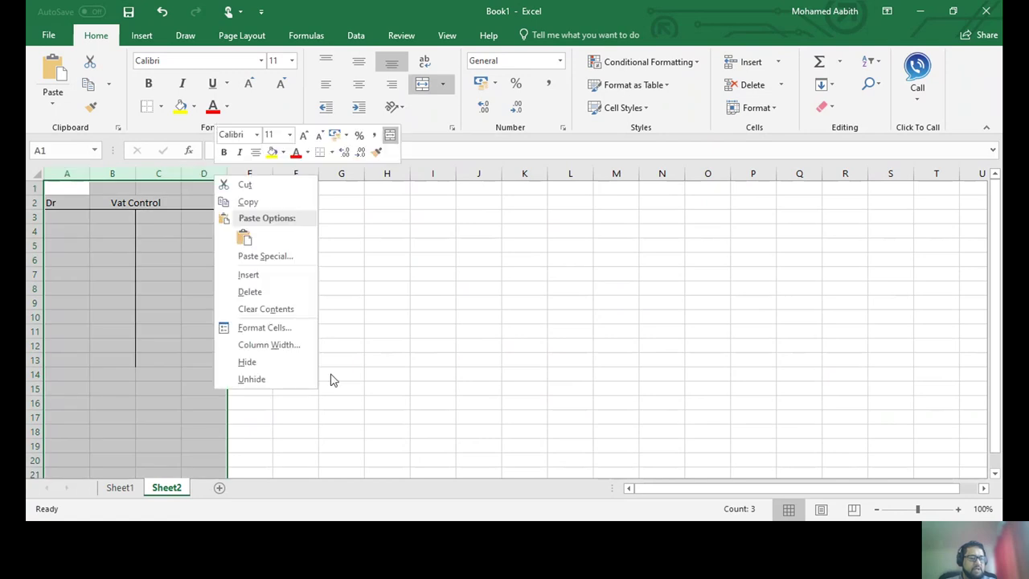
click(269, 342)
text(12)
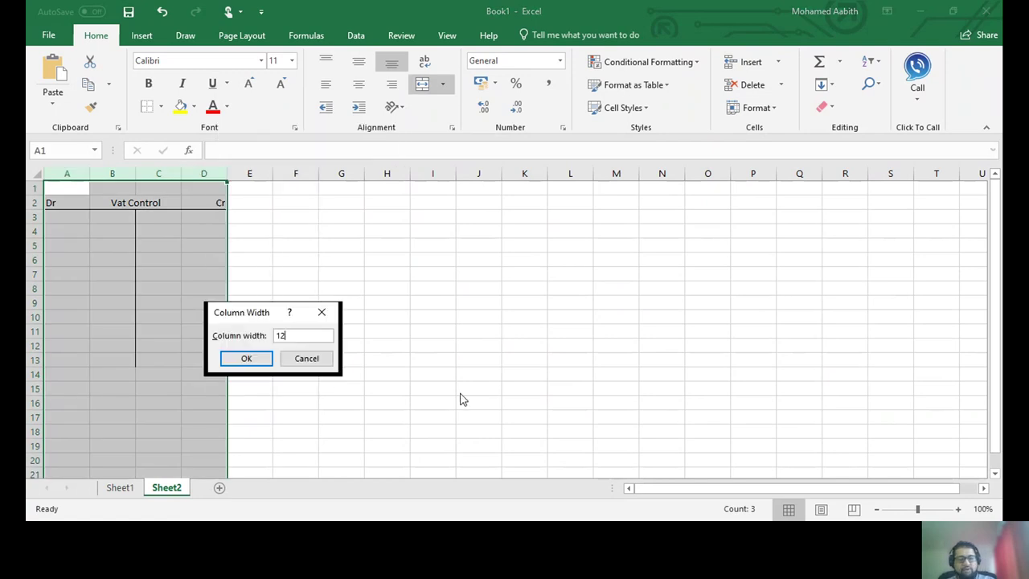
key(Return)
click(256, 370)
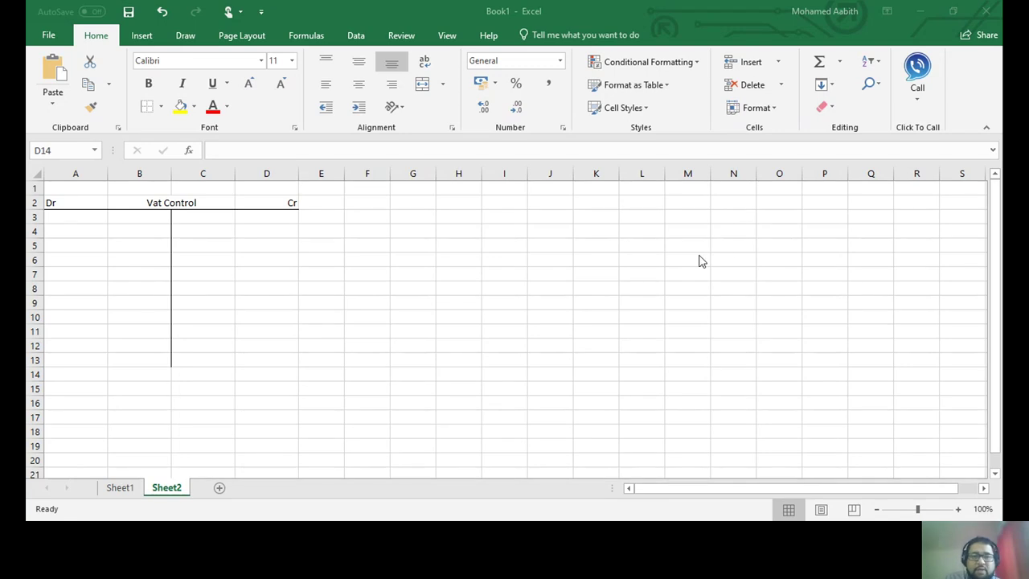
Paste the picture of the VAT control account transactions question beside the T-account, starting around cell G2.
click(833, 23)
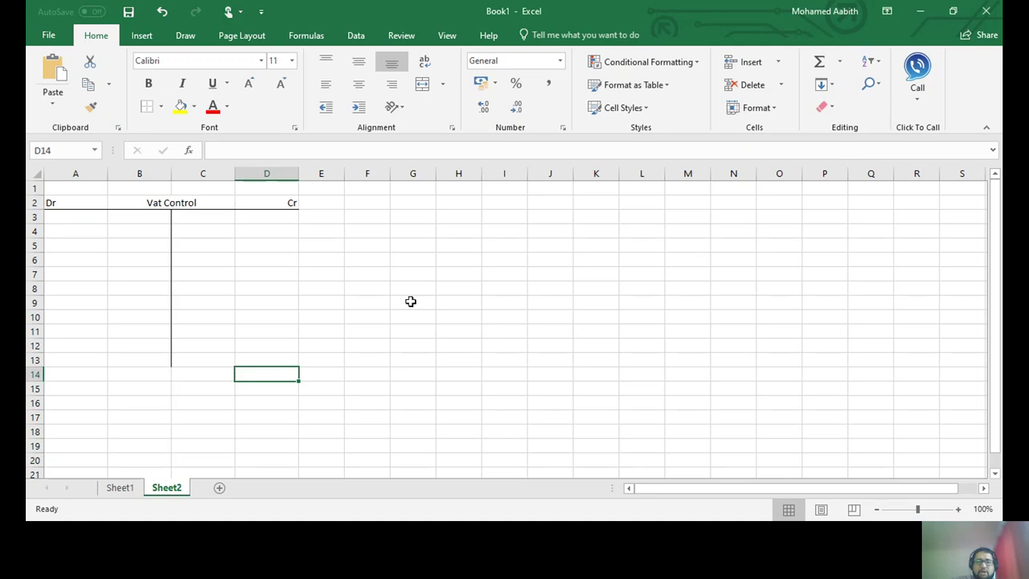
click(395, 200)
click(391, 217)
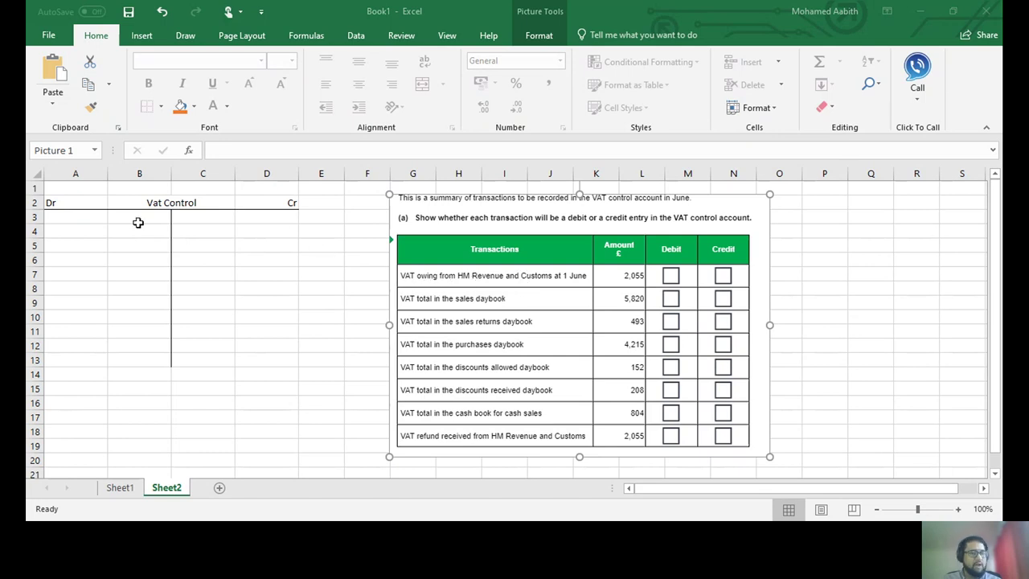
key(Escape)
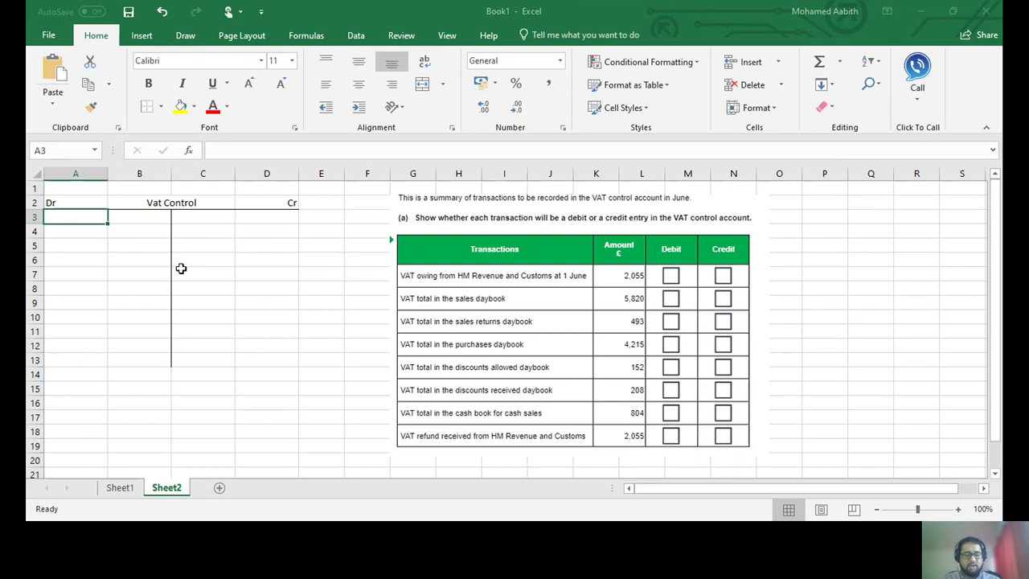
Label the debit side "VAT Rebate" in A3 and the credit side "VAT Owed" in C3.
text(VAT)
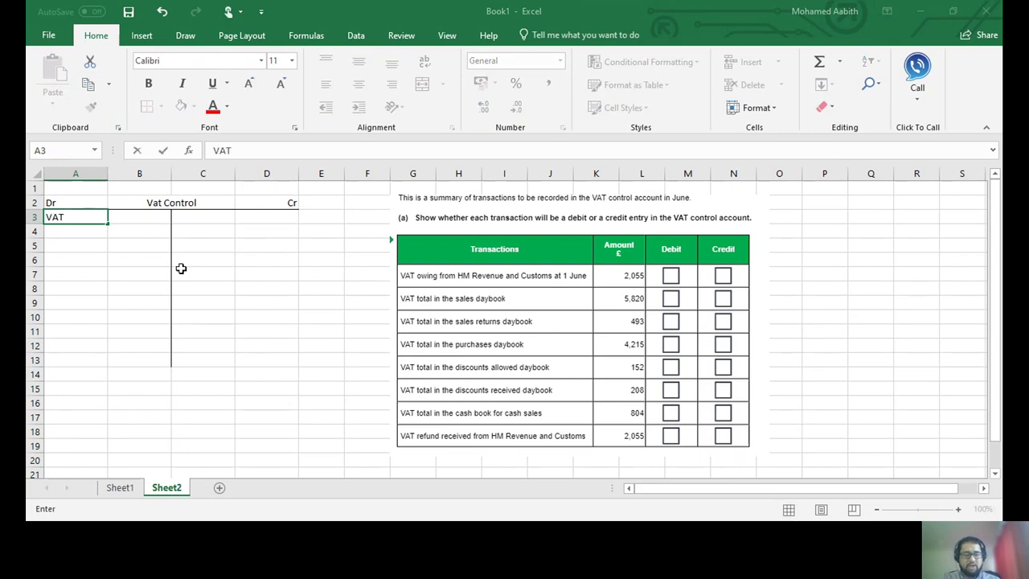
text( Rebate)
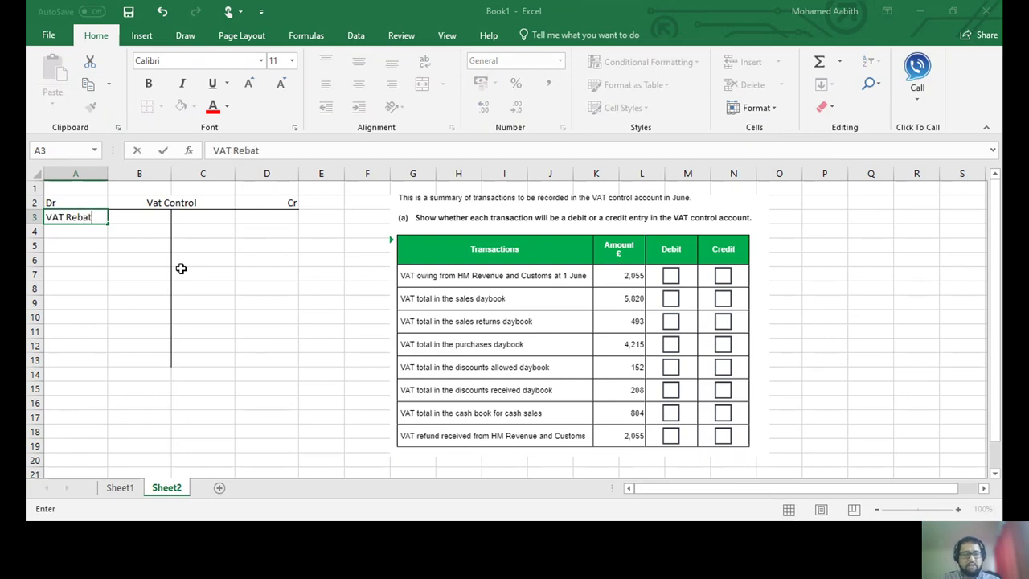
key(Tab)
key(Tab)
text(VAT)
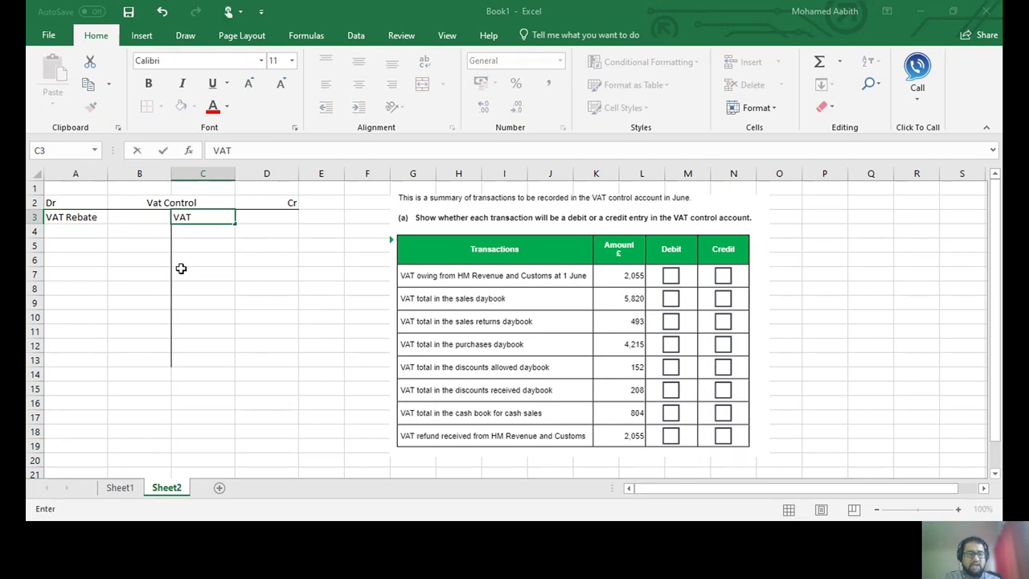
text( Owed)
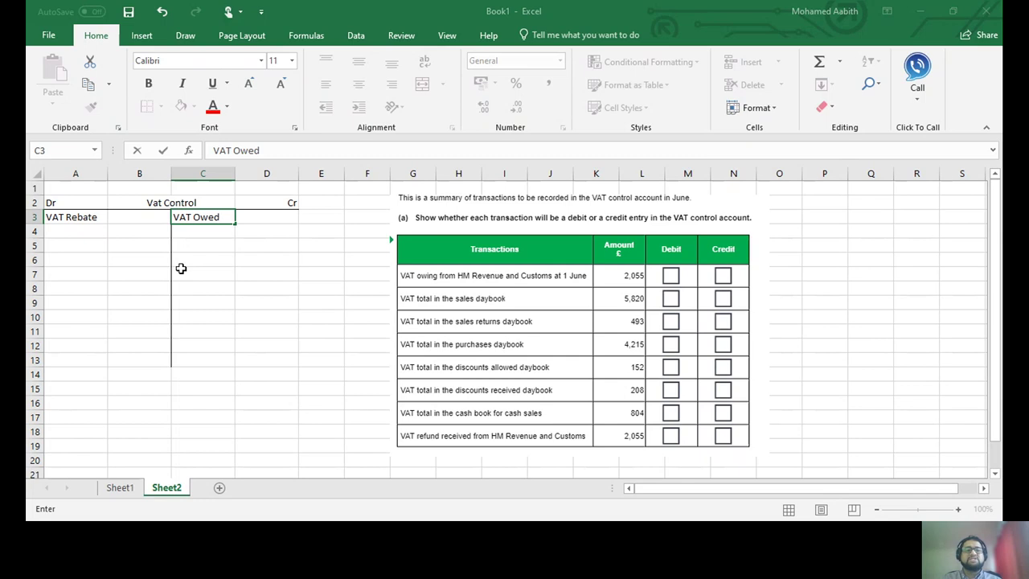
key(Return)
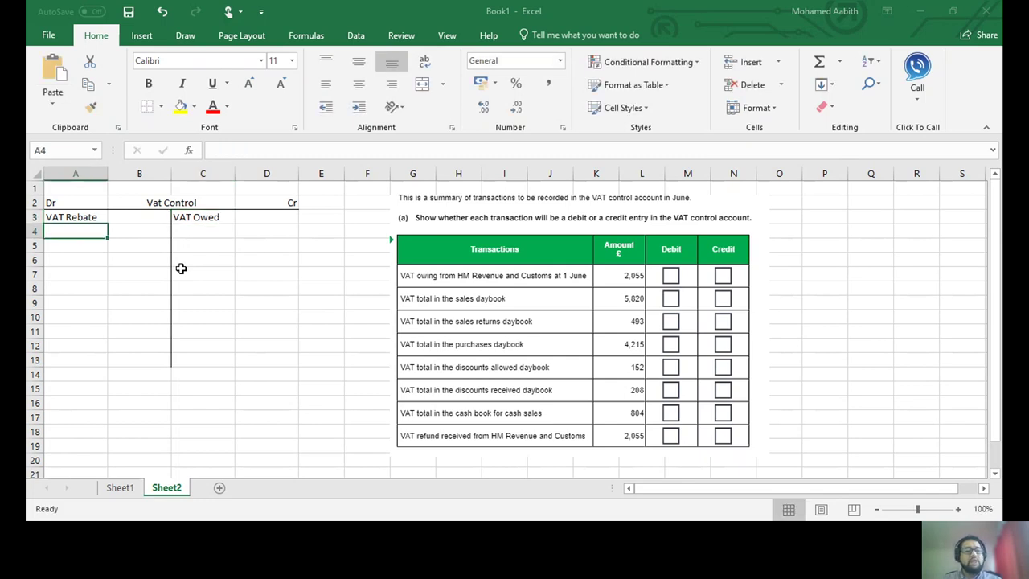
key(Right)
key(Right)
Move the question picture across to column K and enter the headings "Total", "VAT" and "Net" in F2:H2.
drag(497, 212, 702, 210)
click(362, 202)
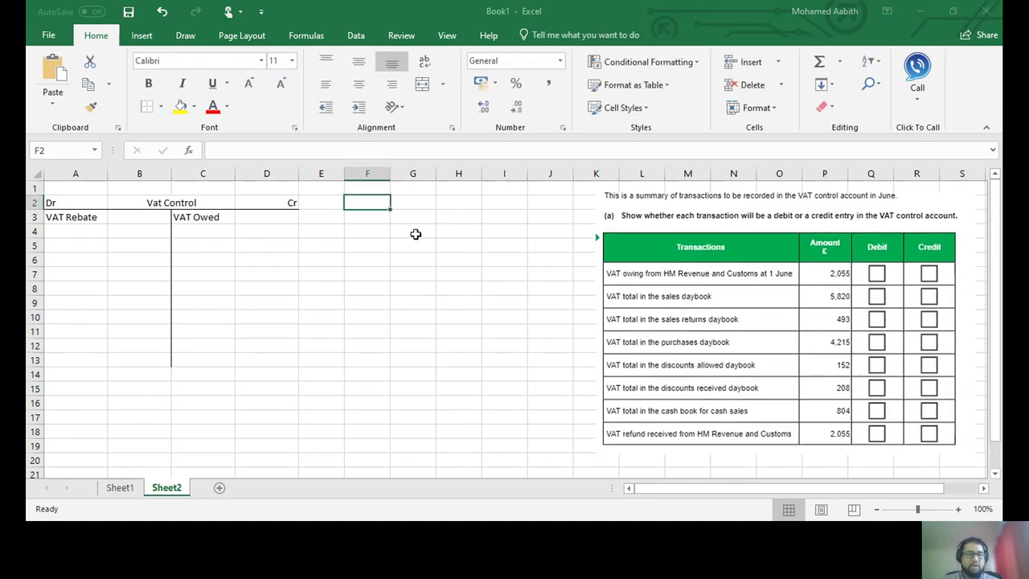
text(Total)
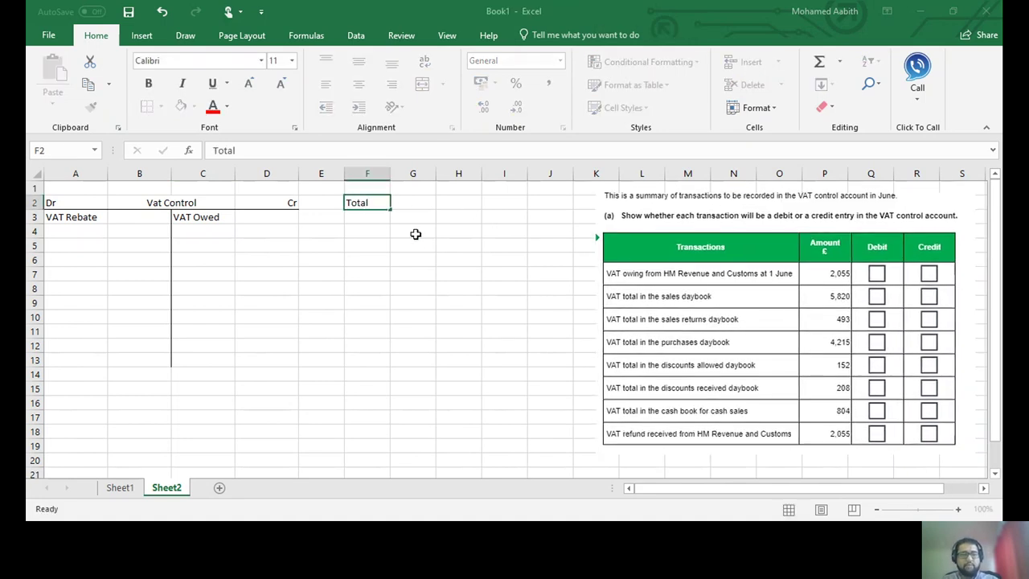
key(Tab)
text(Net V)
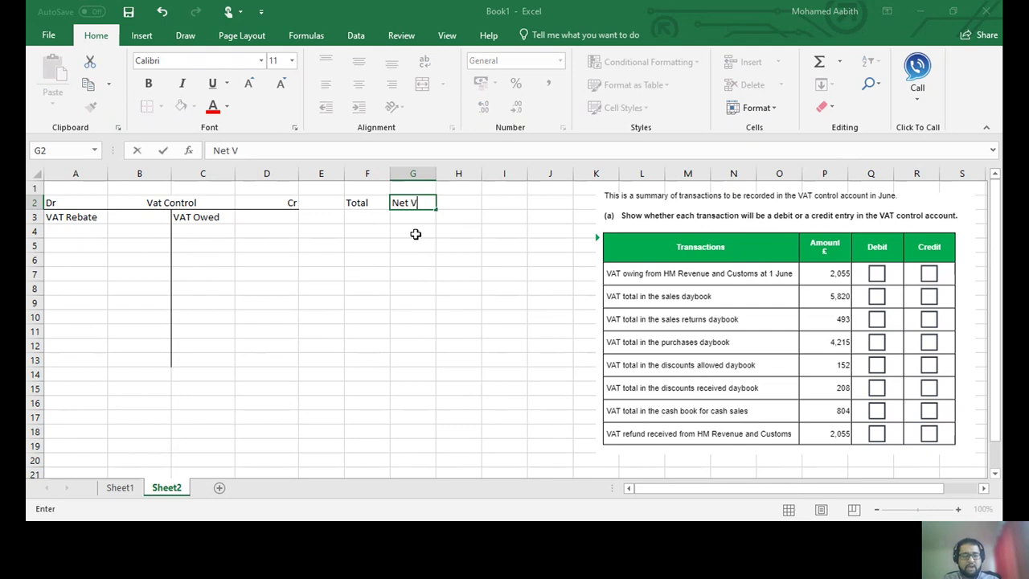
text(AT)
key(BackSpace)
key(BackSpace)
key(BackSpace)
key(BackSpace)
key(BackSpace)
key(BackSpace)
key(BackSpace)
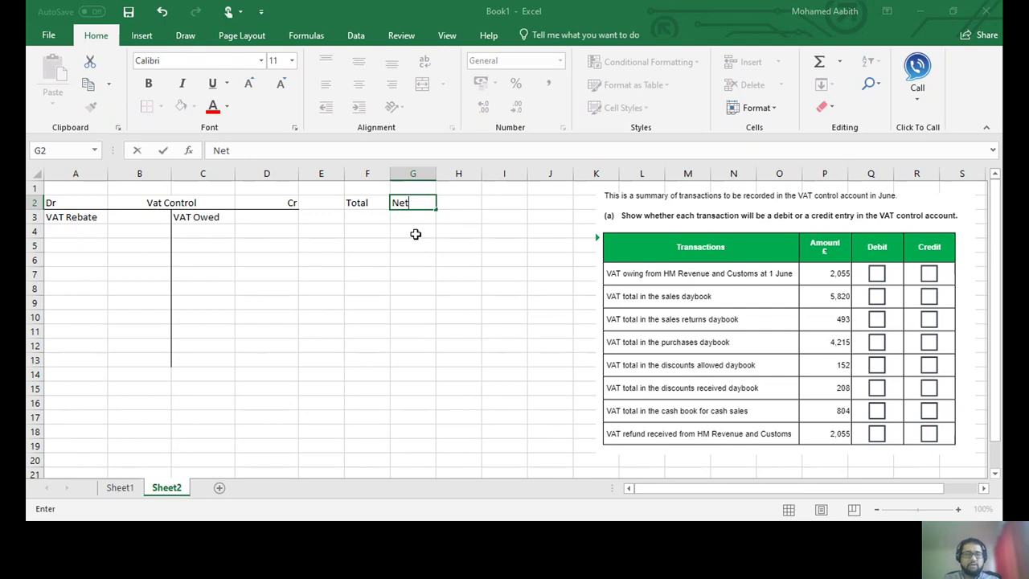
text(VAT)
key(Tab)
text(Net)
key(Left)
key(Left)
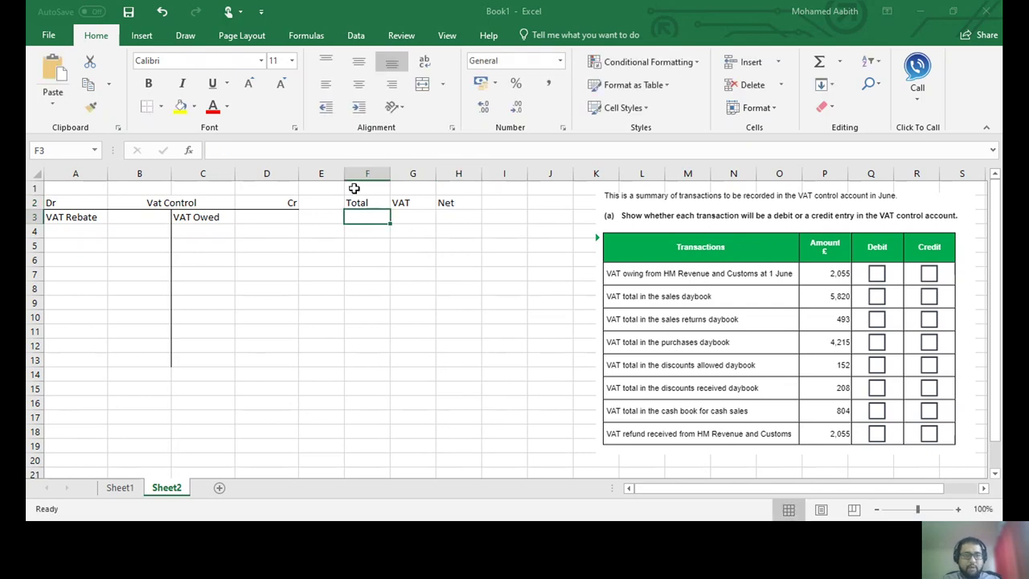
Enter the title "SDB" in F1 above the Total, VAT and Net headings.
click(364, 187)
text(SDB)
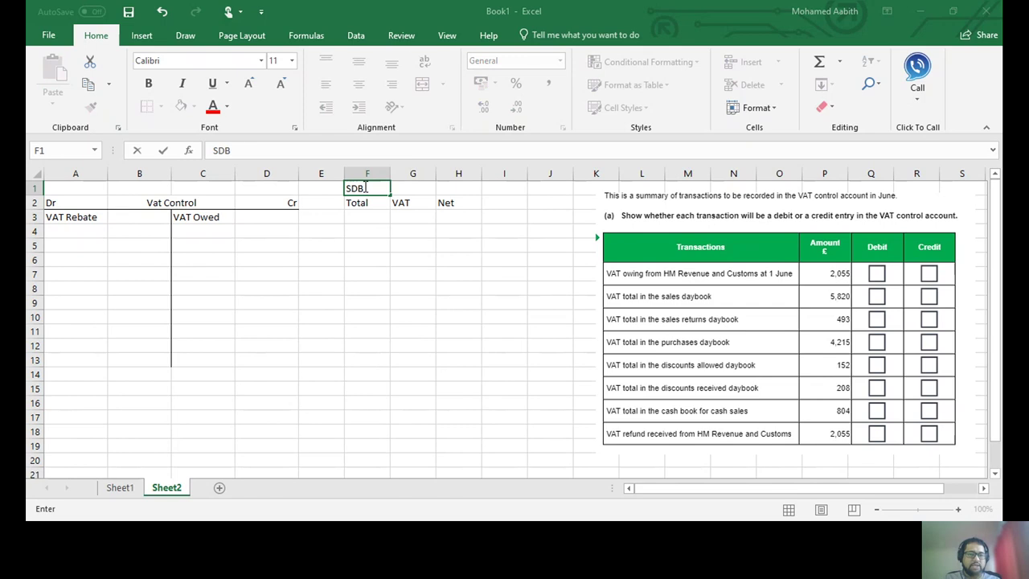
key(Return)
key(Down)
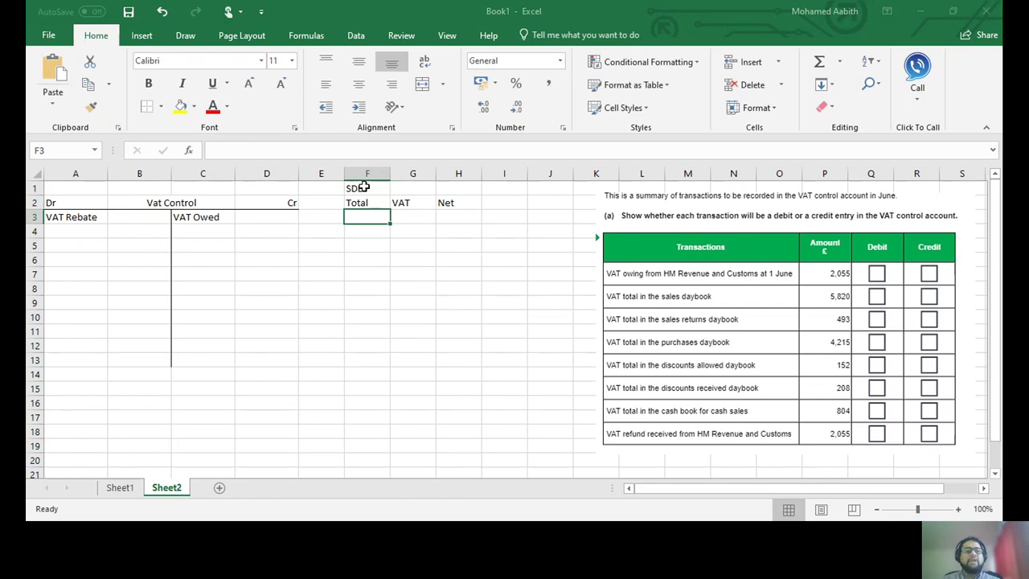
Enter the sales daybook accounts "SLCA", "VAT" and "Sales" in F3:H3 beneath the headings.
click(395, 219)
click(449, 220)
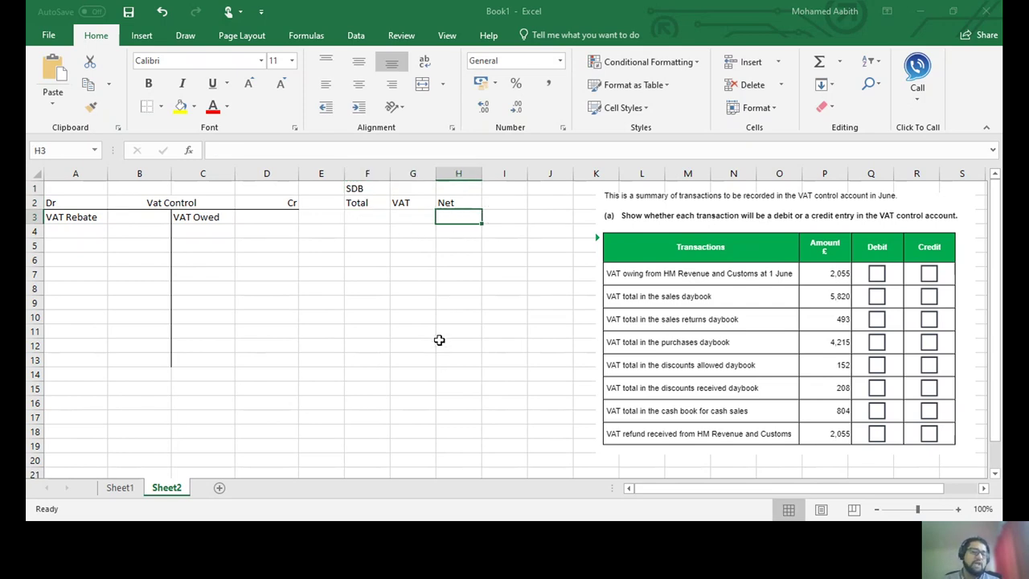
click(358, 218)
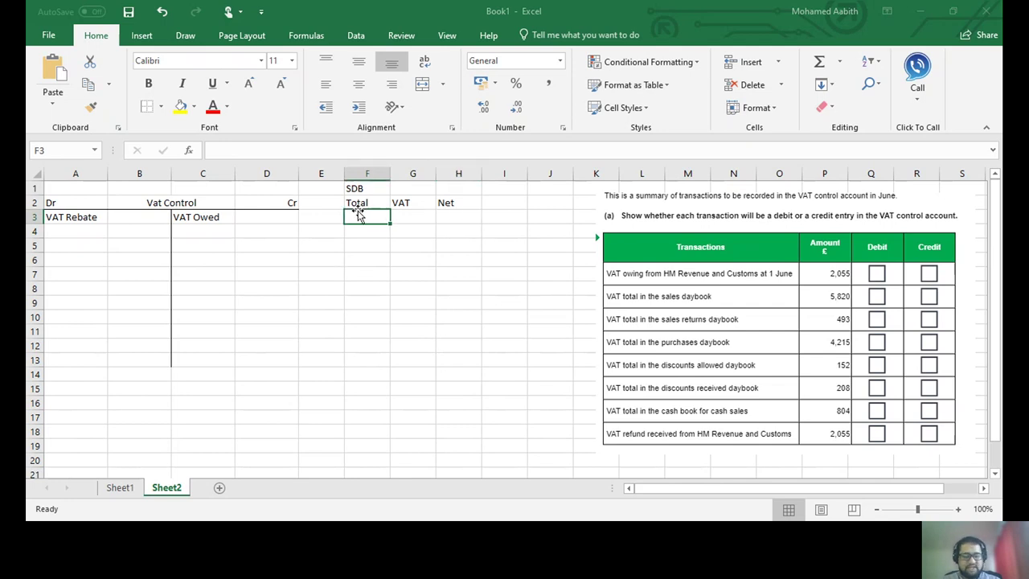
text(SLCA)
key(Tab)
text(VAT)
key(Tab)
text(Net)
key(BackSpace)
key(BackSpace)
text(Sa)
key(BackSpace)
key(BackSpace)
key(BackSpace)
text(Sales)
key(Return)
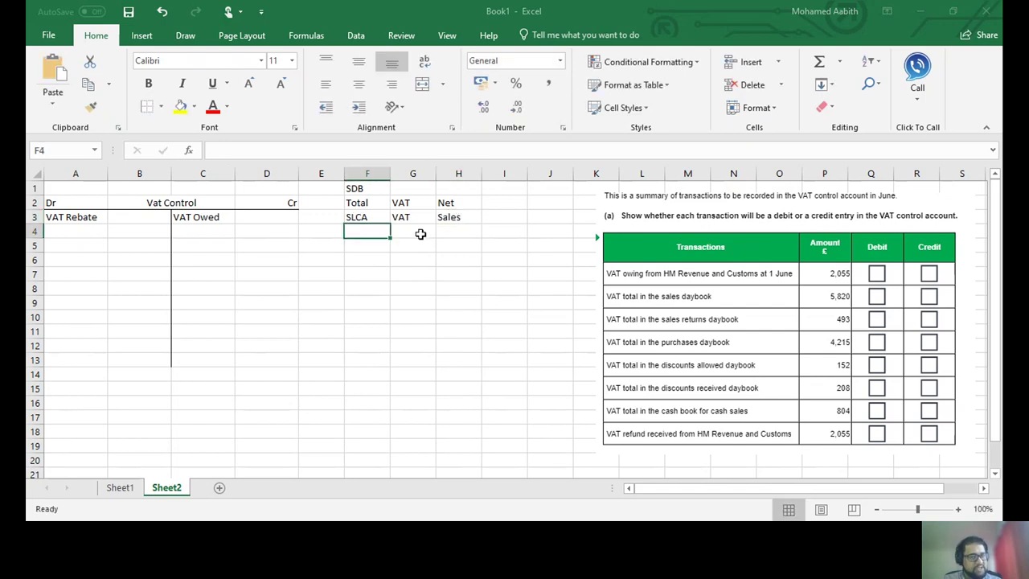
Enter "DR" under SLCA, "CR" under VAT and "CR" under Sales in F4:H4.
text(DR)
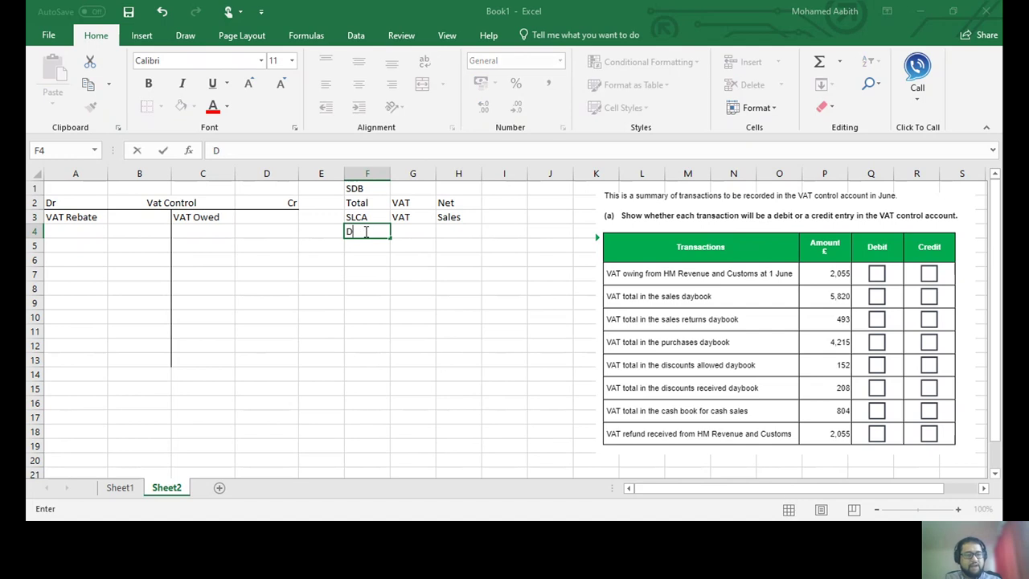
key(Tab)
text(CR)
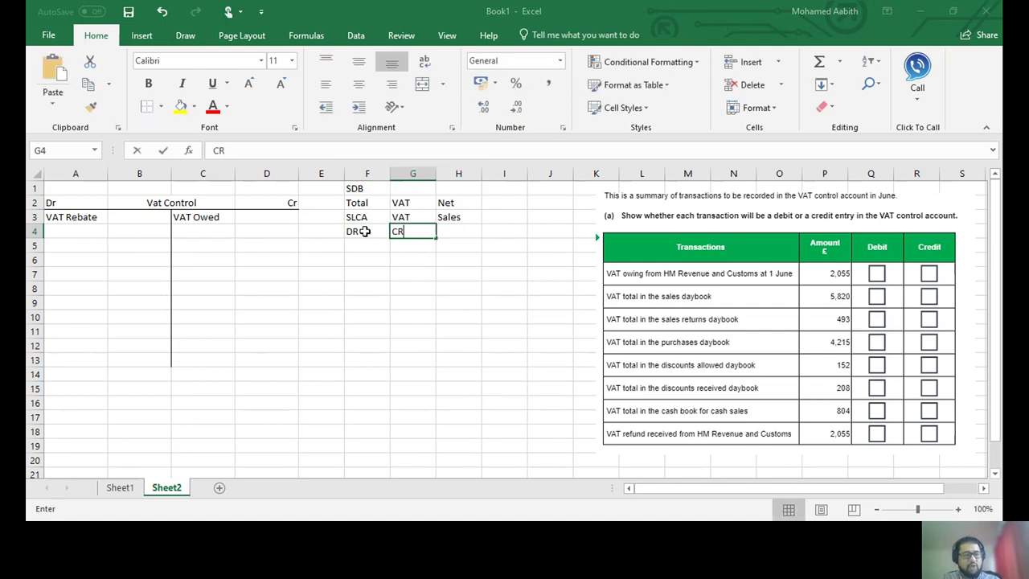
key(Tab)
text(CR)
key(Return)
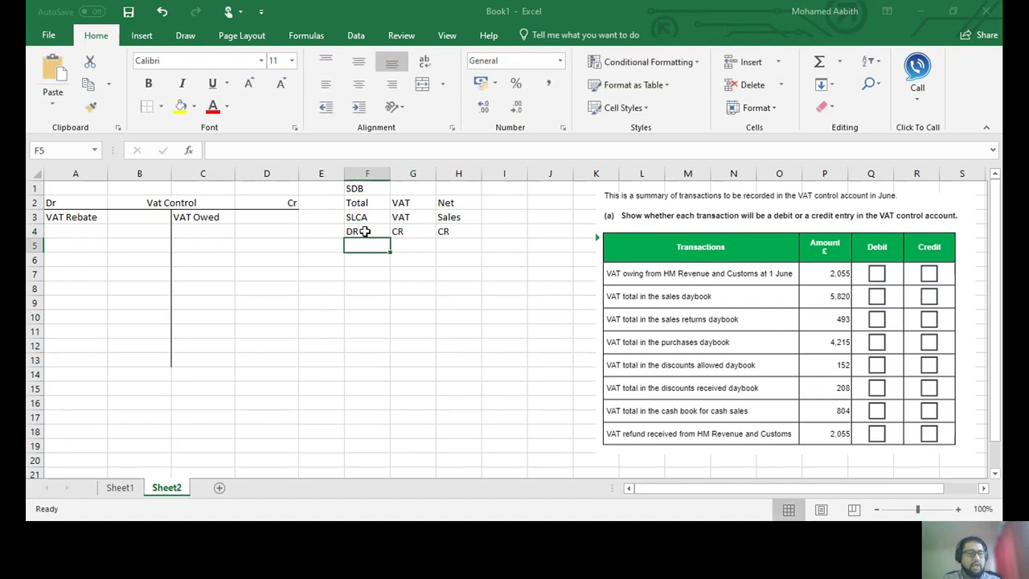
click(364, 230)
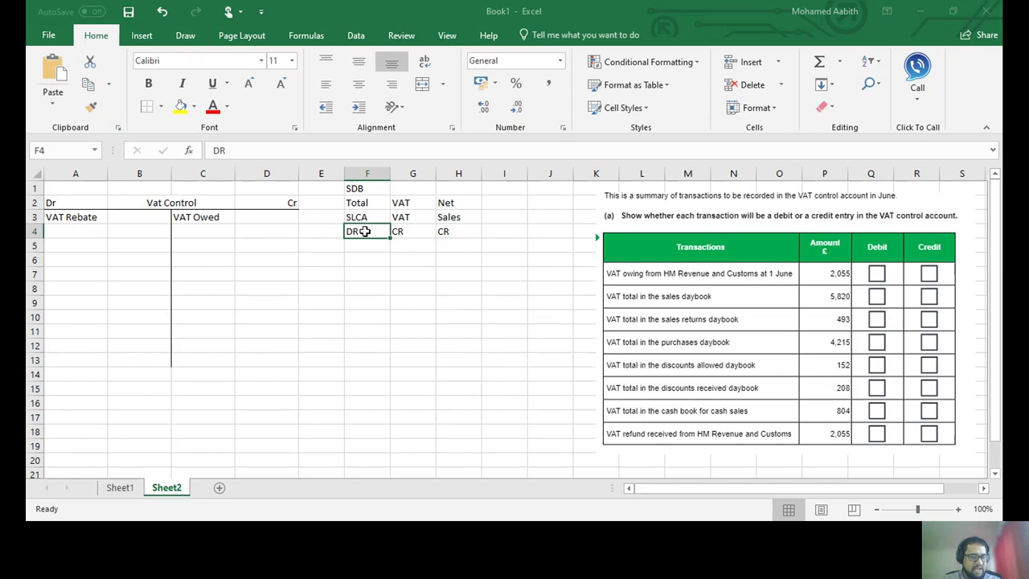
click(443, 234)
click(409, 231)
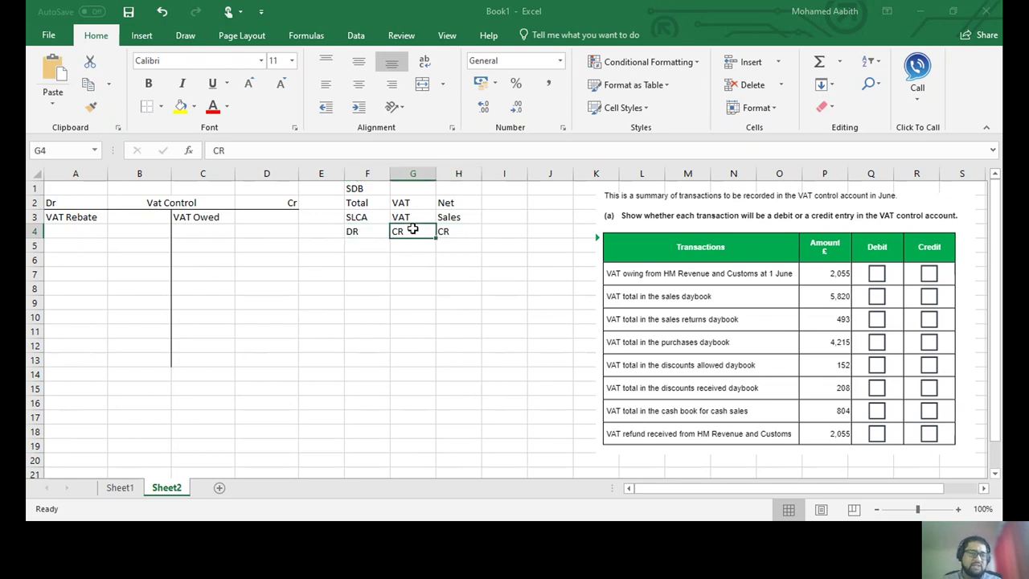
click(352, 191)
drag(400, 204, 405, 231)
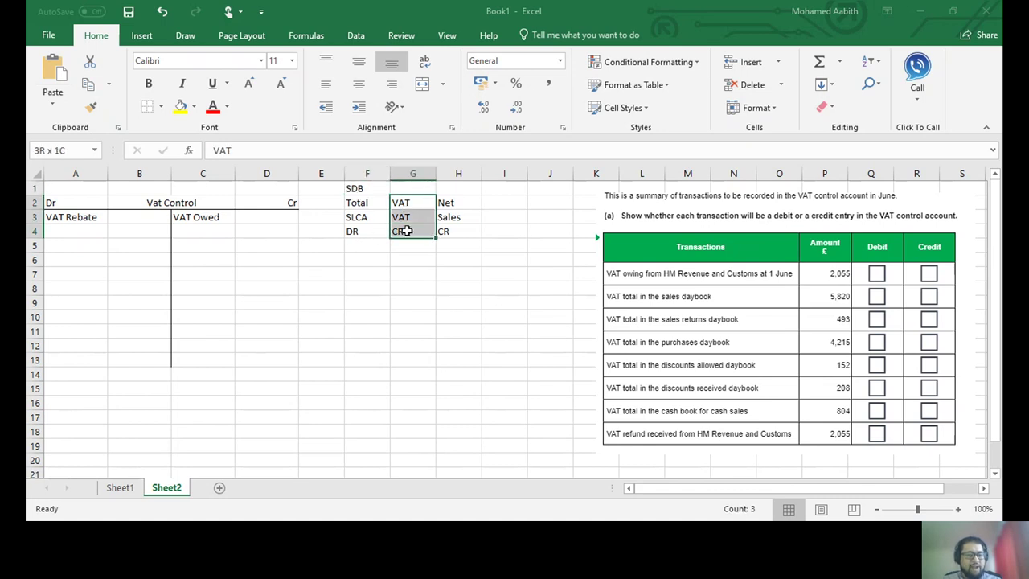
click(407, 232)
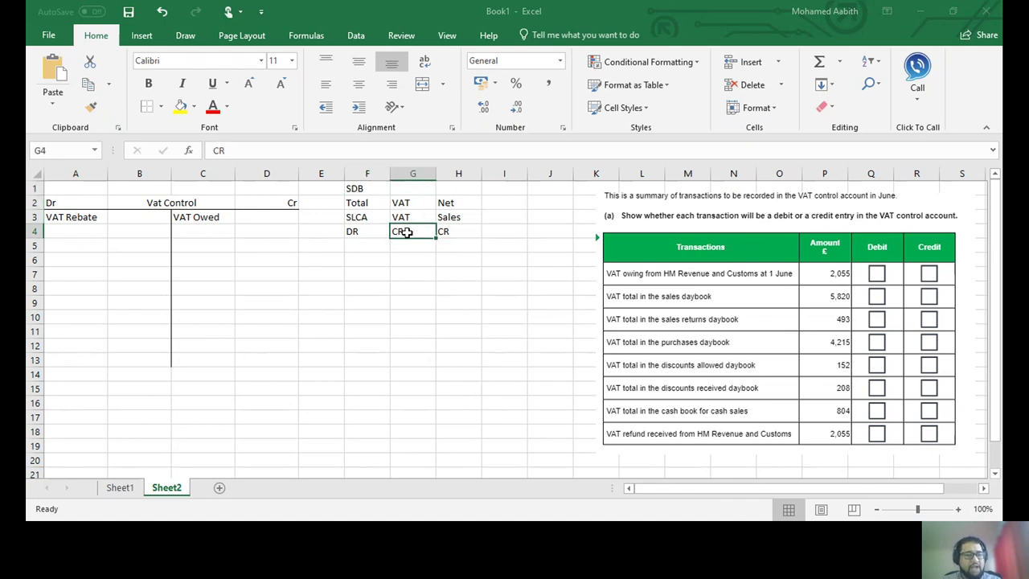
Enter "SDB" in C4 on the credit side of the VAT control account, under VAT Owed.
click(193, 233)
text(SDV)
key(BackSpace)
text(B)
key(Return)
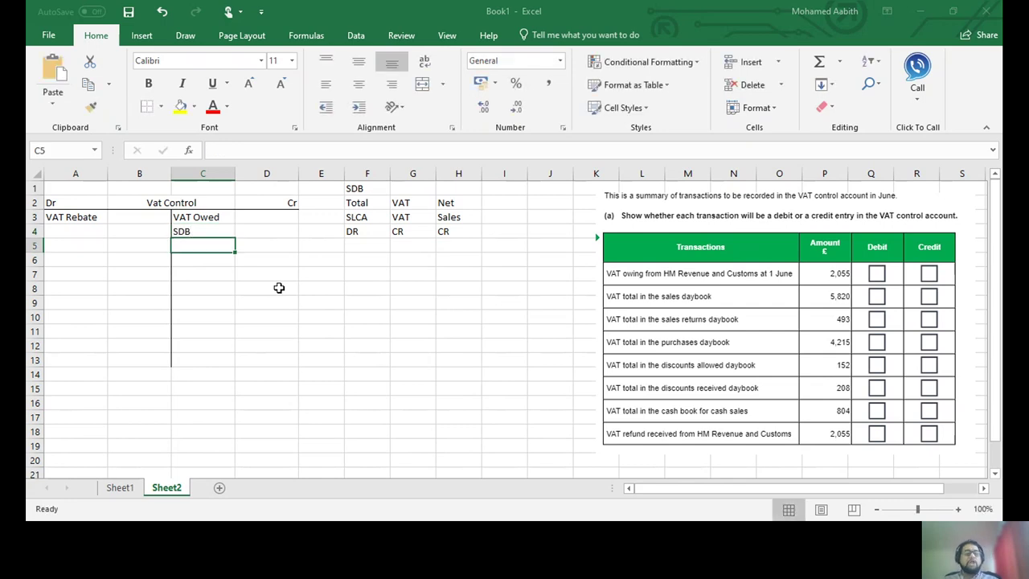
click(193, 231)
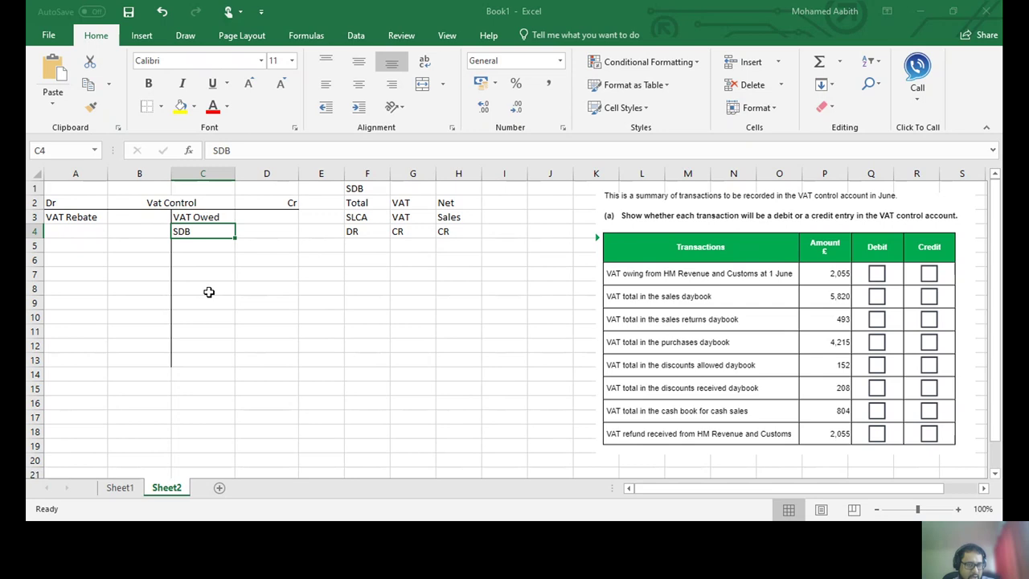
Enter "PDB" in A4 on the debit side of the VAT control account, under VAT Rebate.
click(58, 229)
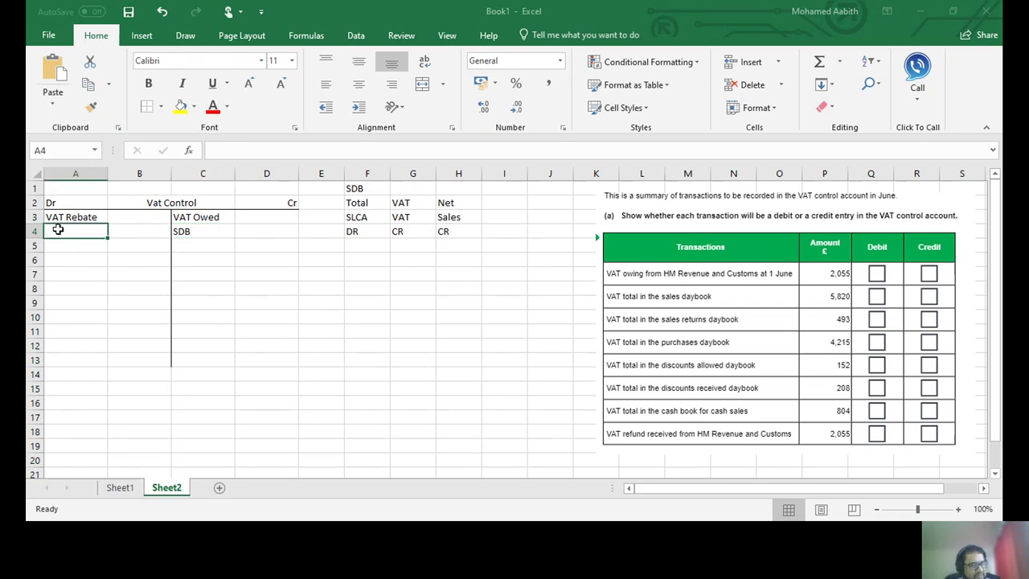
click(183, 231)
click(85, 227)
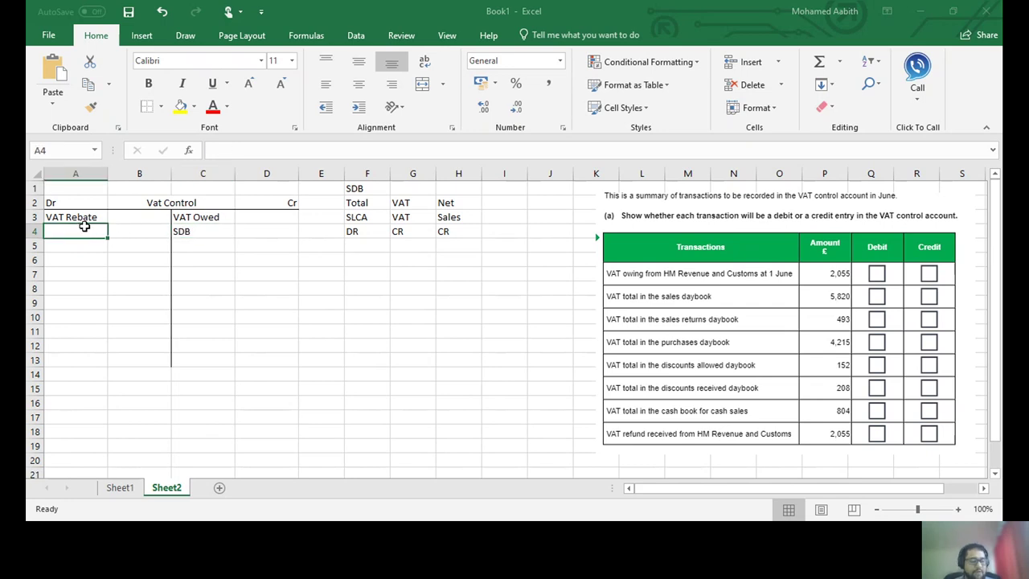
text(PDB)
key(Return)
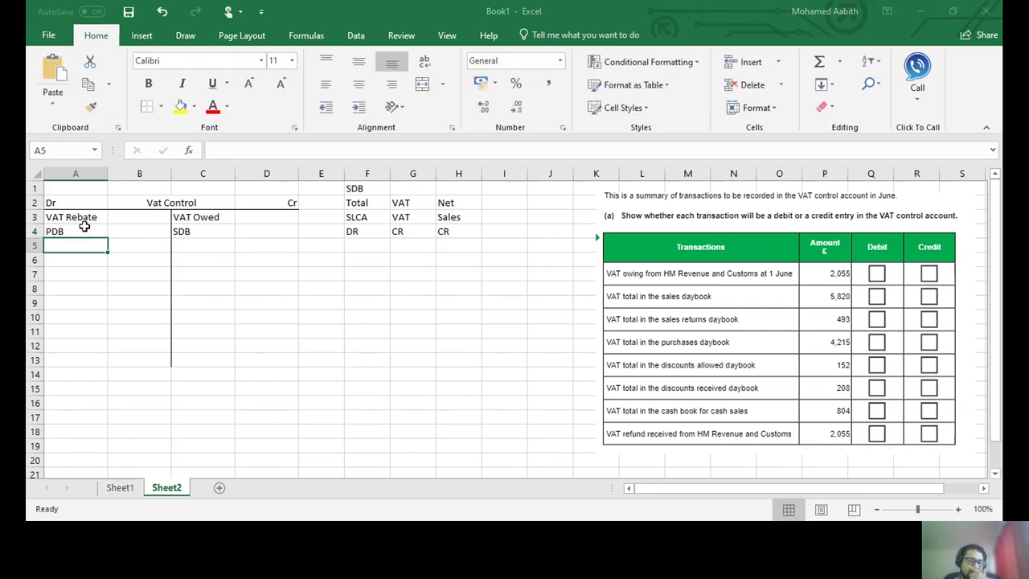
Enter the title "PDB" in F5 and the purchases daybook accounts "PLCA", "VAT" and "Purchase" in F6:H6.
click(356, 249)
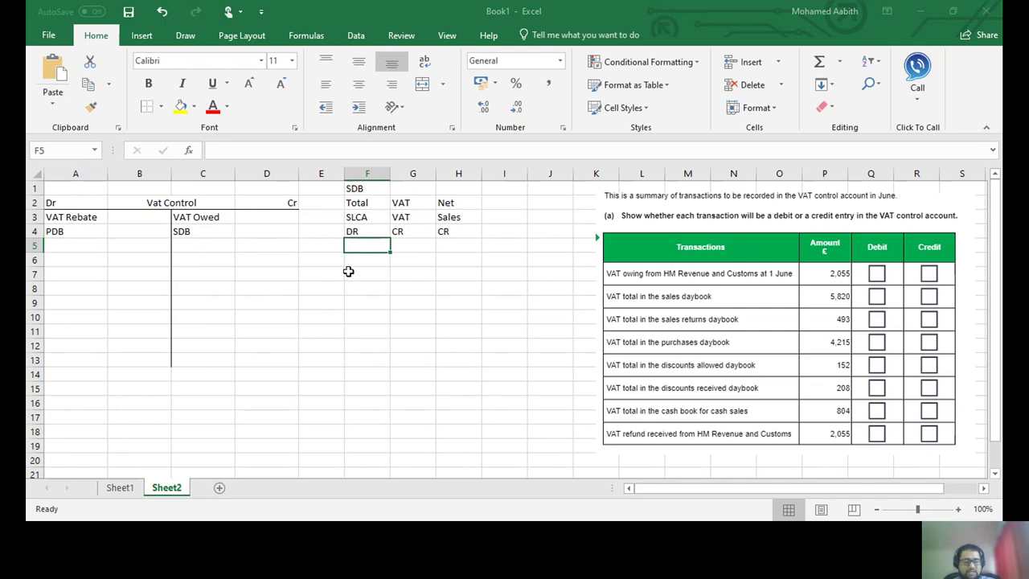
text(PLCA)
key(Return)
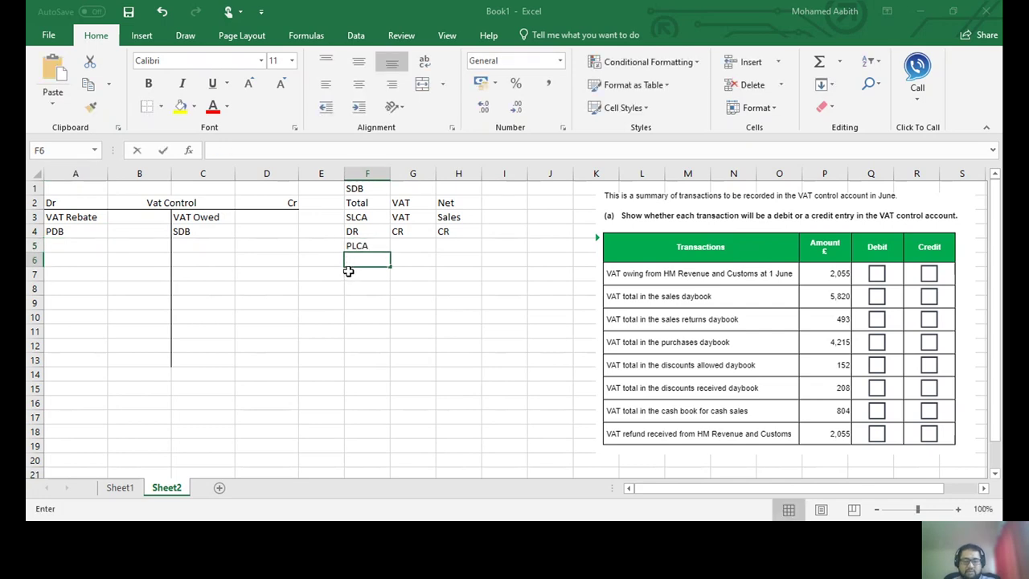
key(Up)
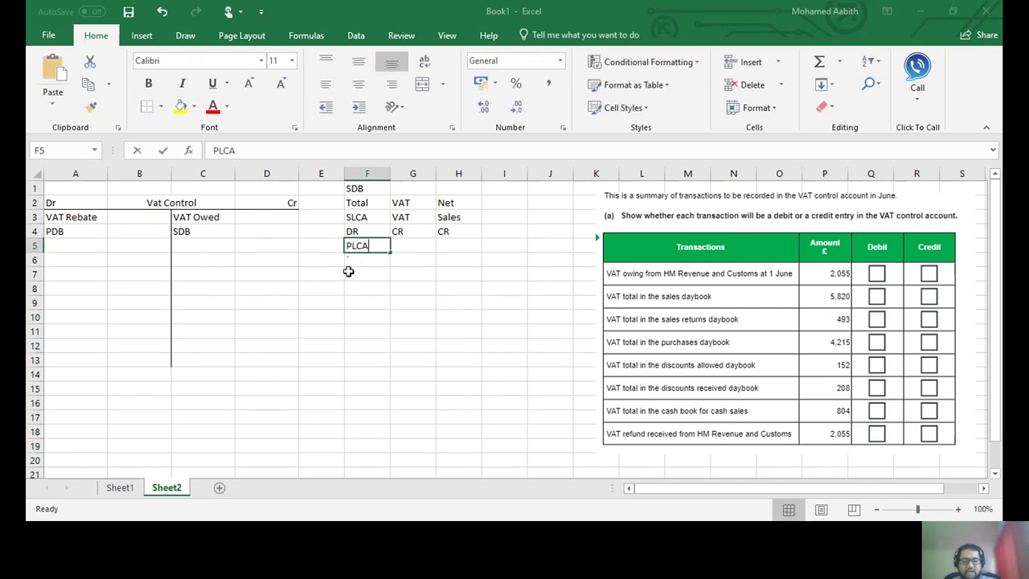
text(PDB)
key(Return)
text(PLCA)
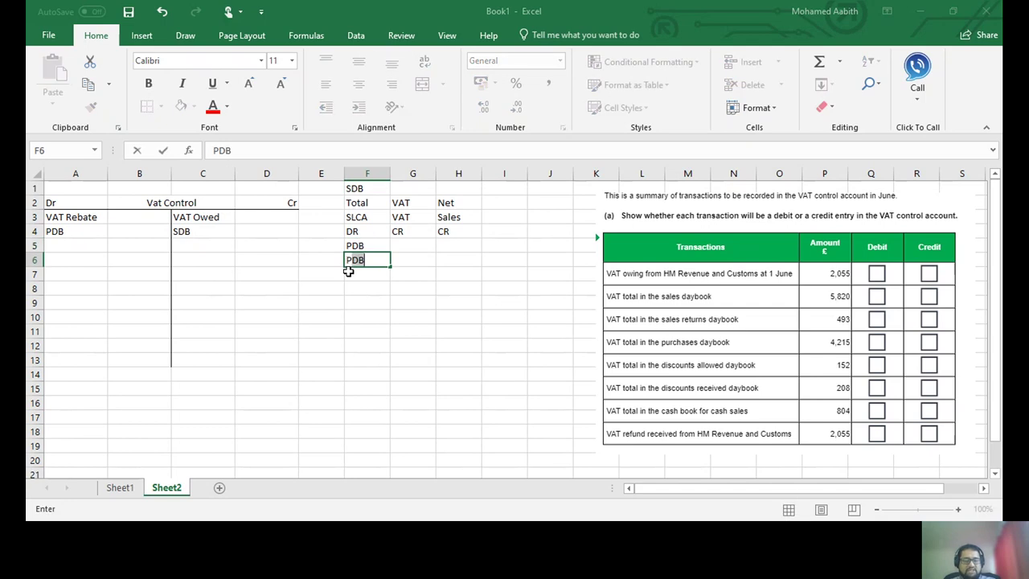
key(ctrl+Return)
key(Right)
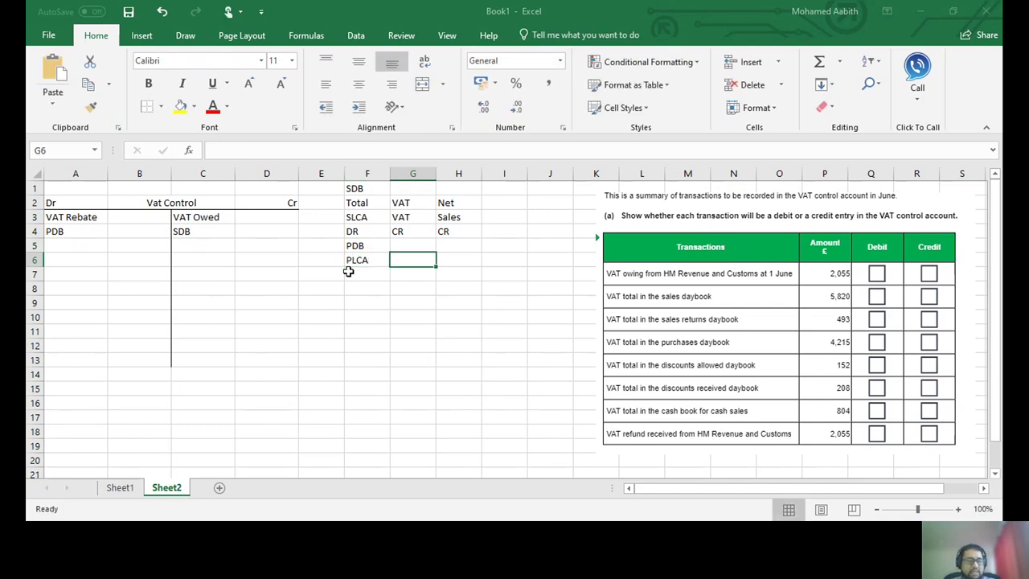
text(VAT)
key(Tab)
text(Purchase)
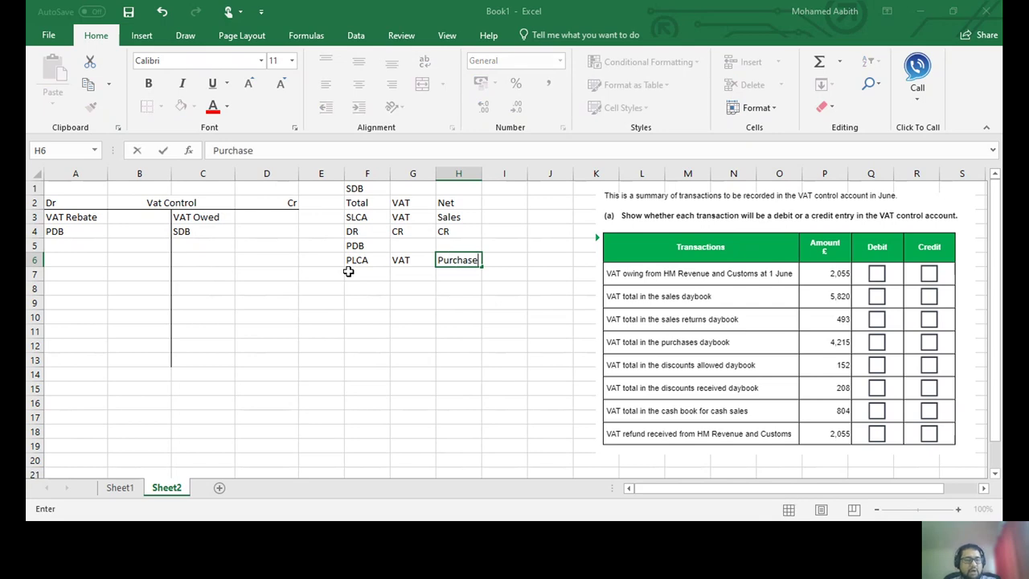
Enter "CR" under PLCA, "DR" under VAT and "DR" under Purchase in F7:H7.
click(348, 272)
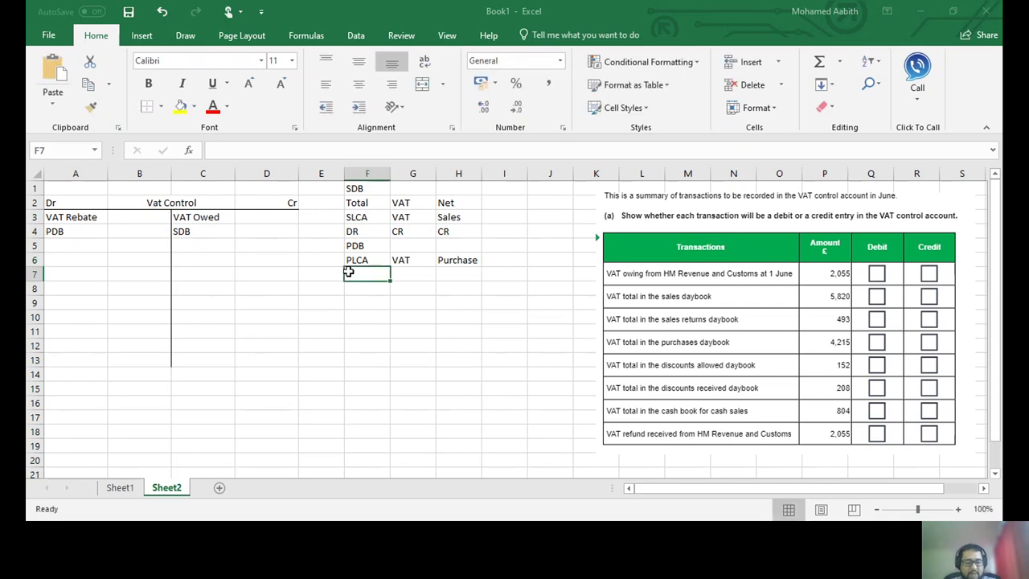
text(Dr)
key(Tab)
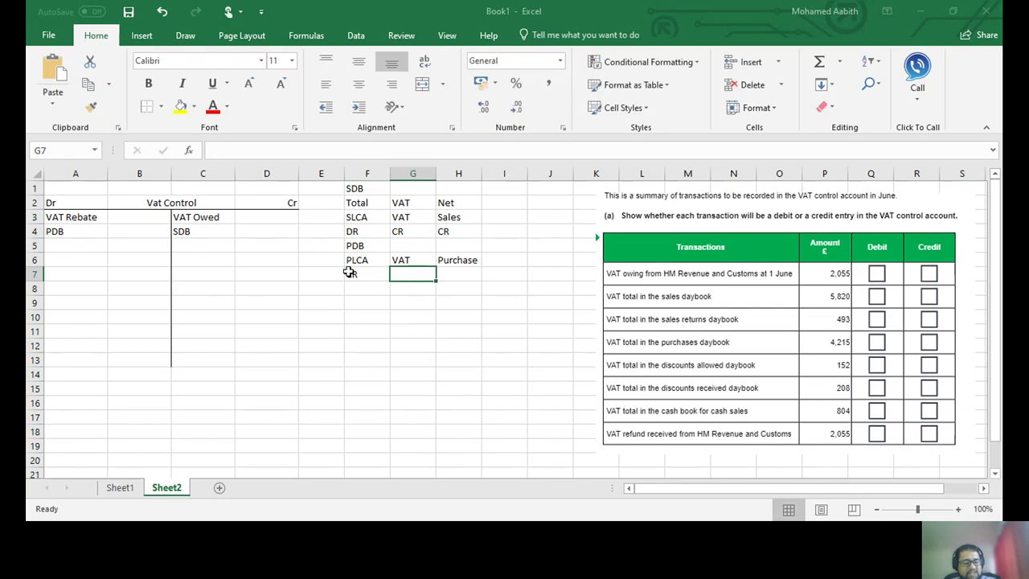
text(DR)
key(Tab)
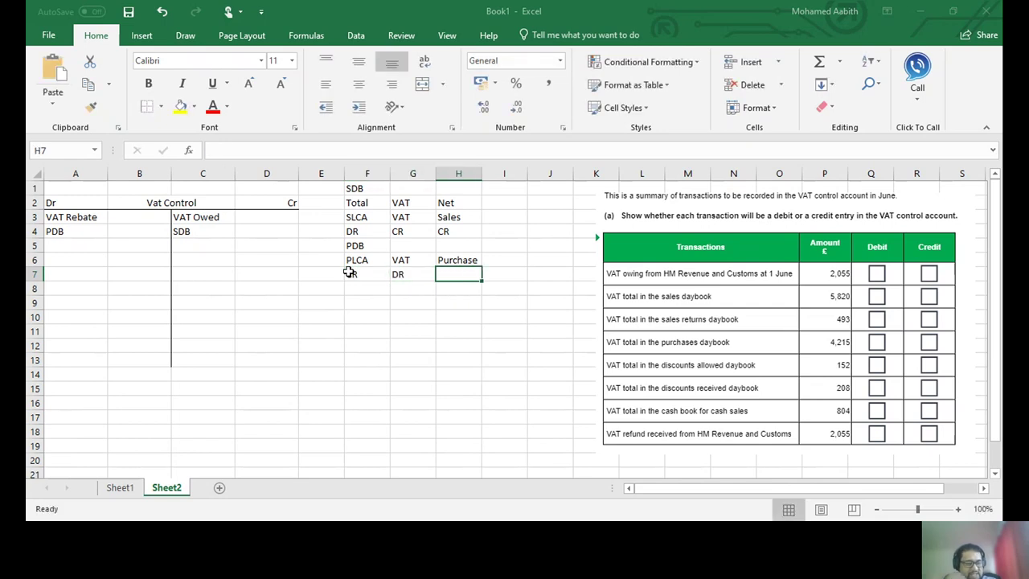
text(DR)
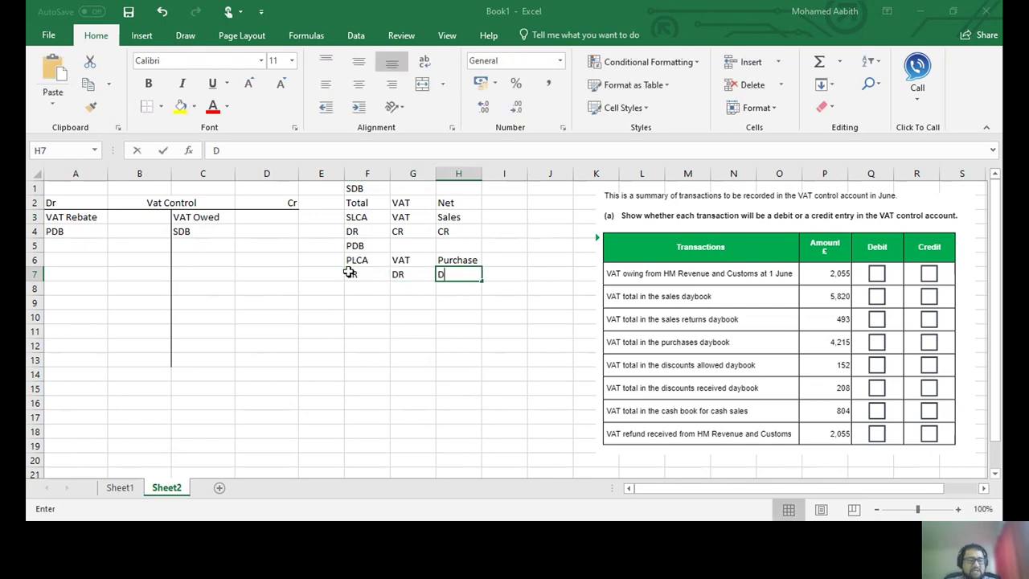
key(Return)
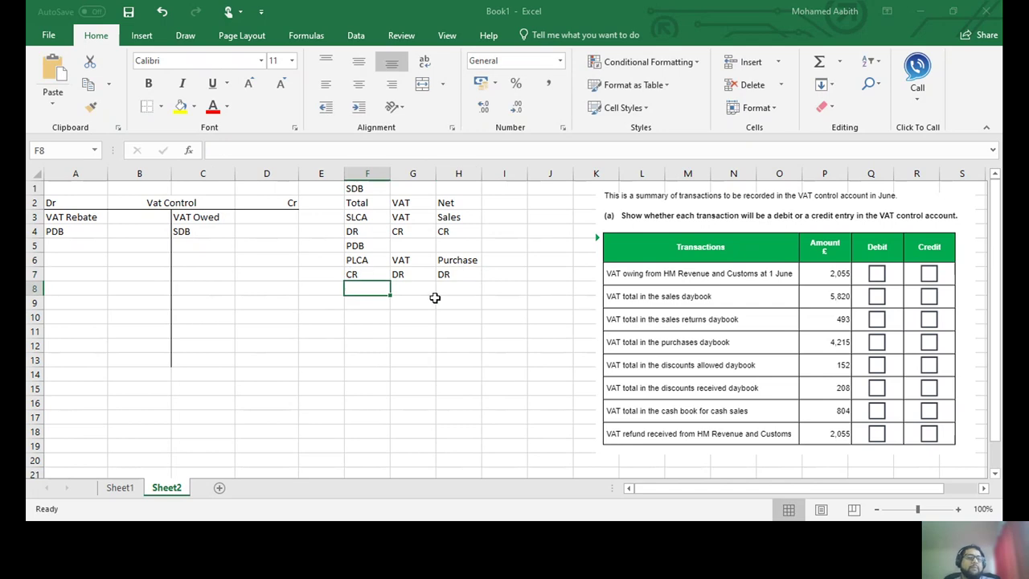
click(396, 204)
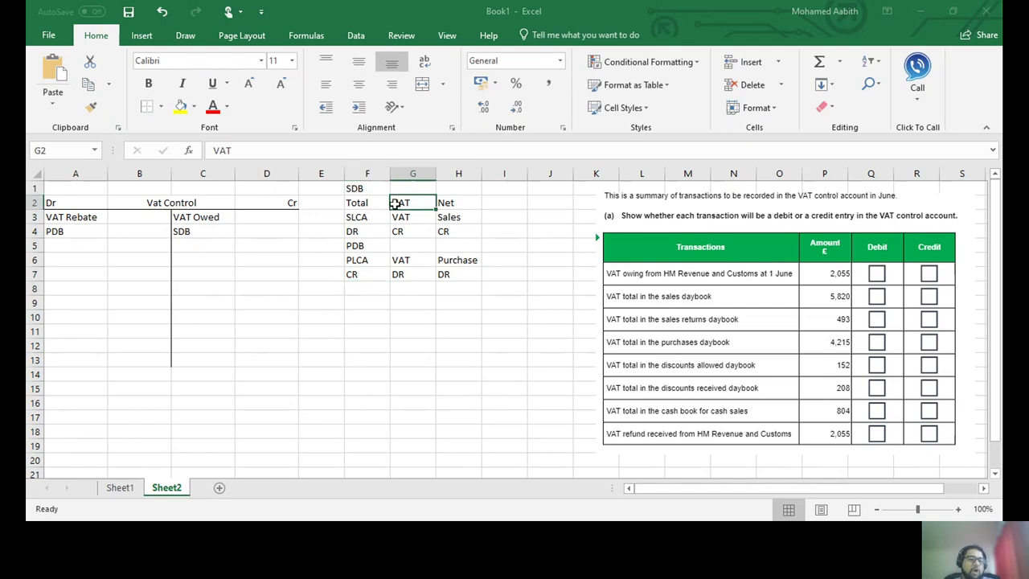
click(399, 229)
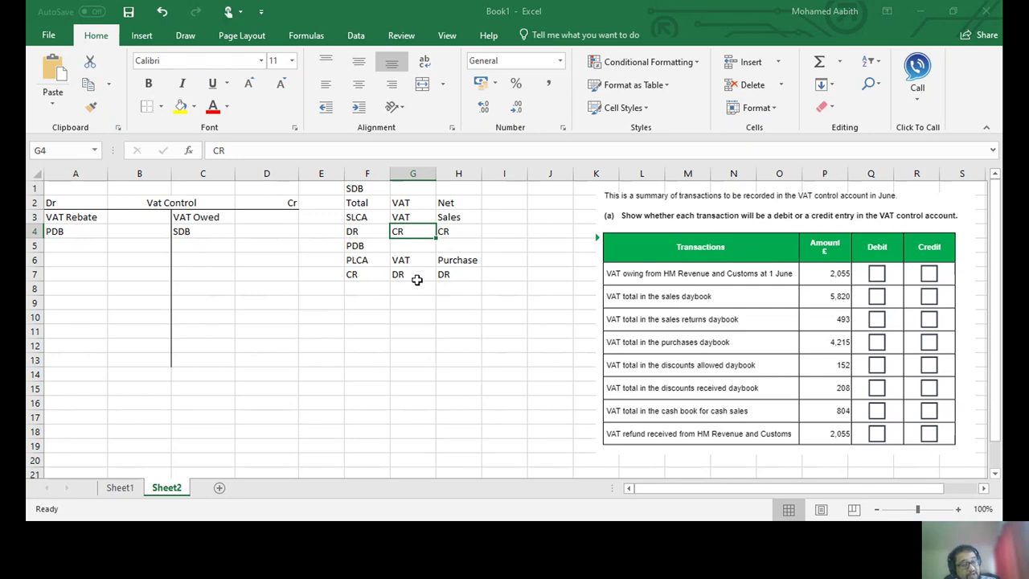
Enter "SRDB" in A5 and "DADB" in A6 on the debit side of the VAT control account.
click(190, 238)
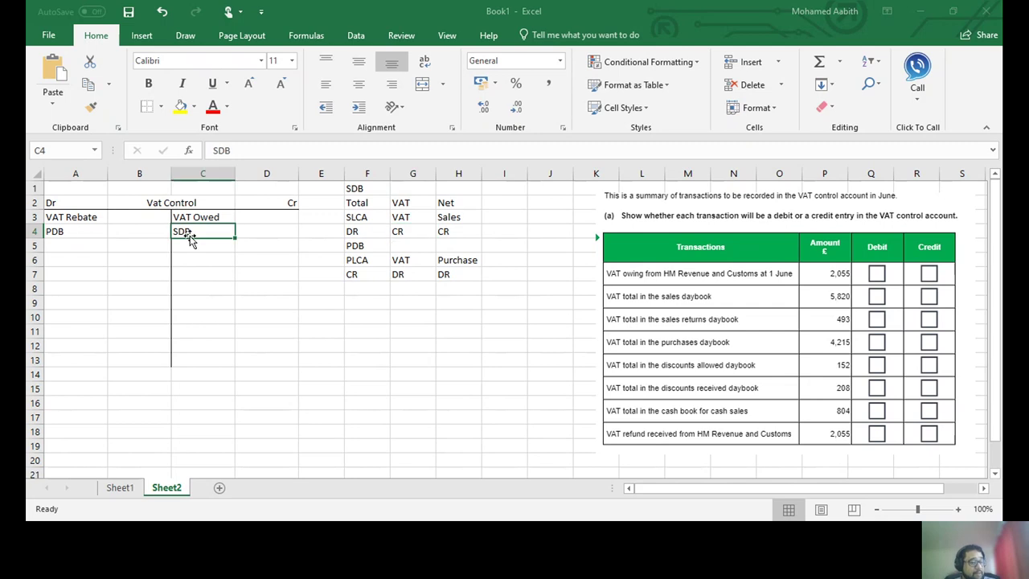
click(74, 244)
text(SRDB)
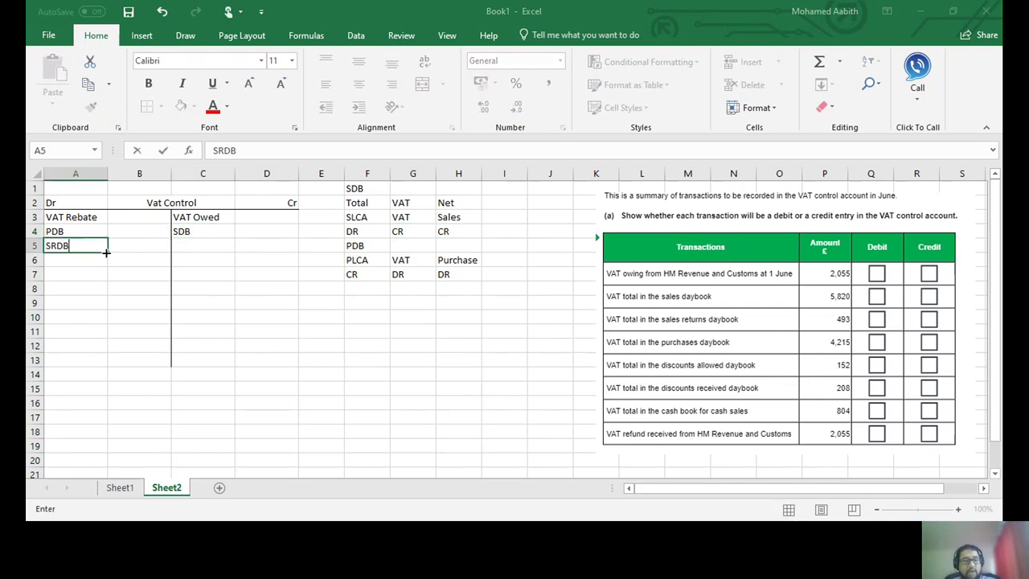
key(Return)
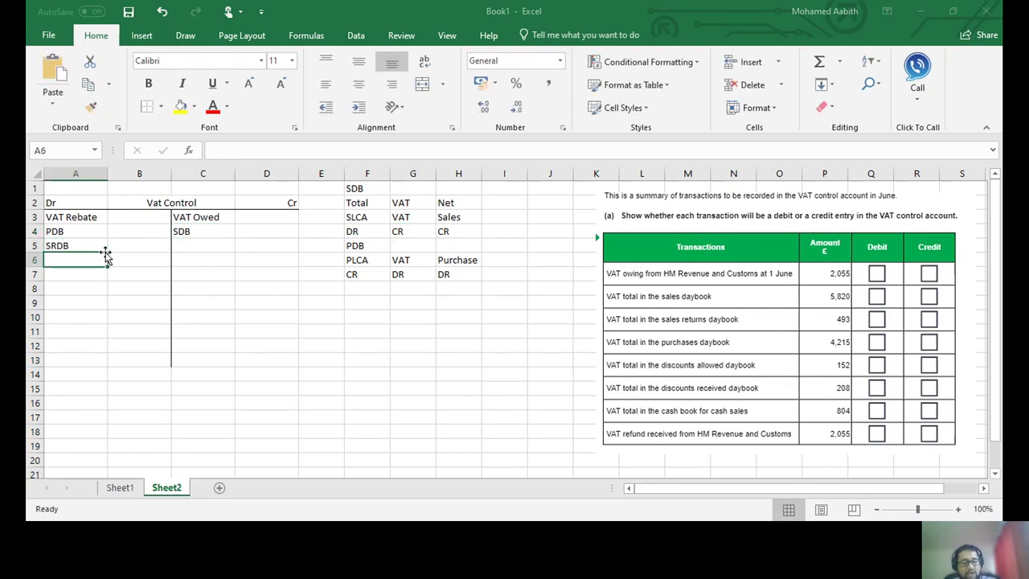
text(DADB)
key(Return)
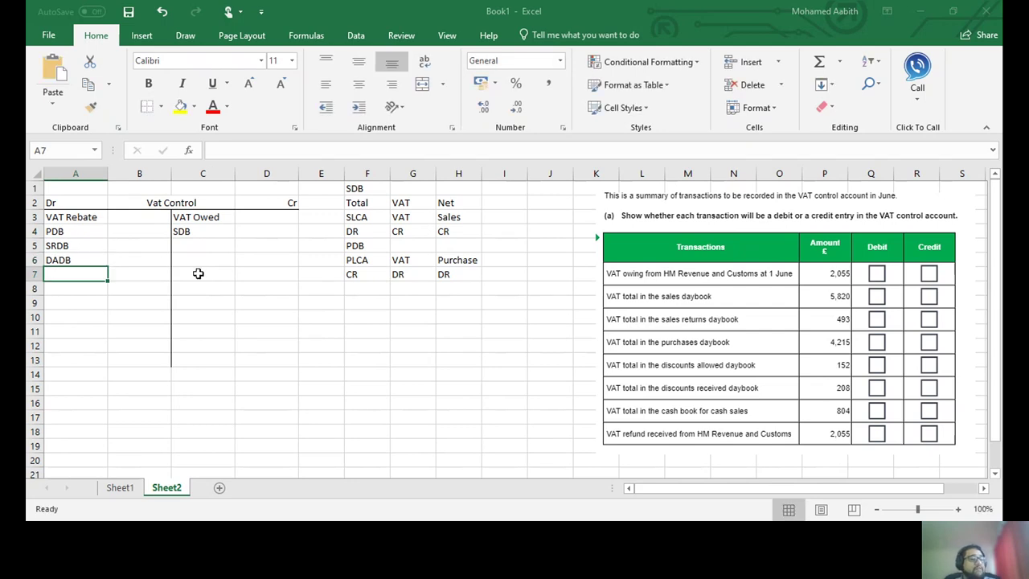
Enter "PRDB" in C5 and "DRDB" in C6 on the credit side of the VAT control account.
click(188, 234)
click(190, 247)
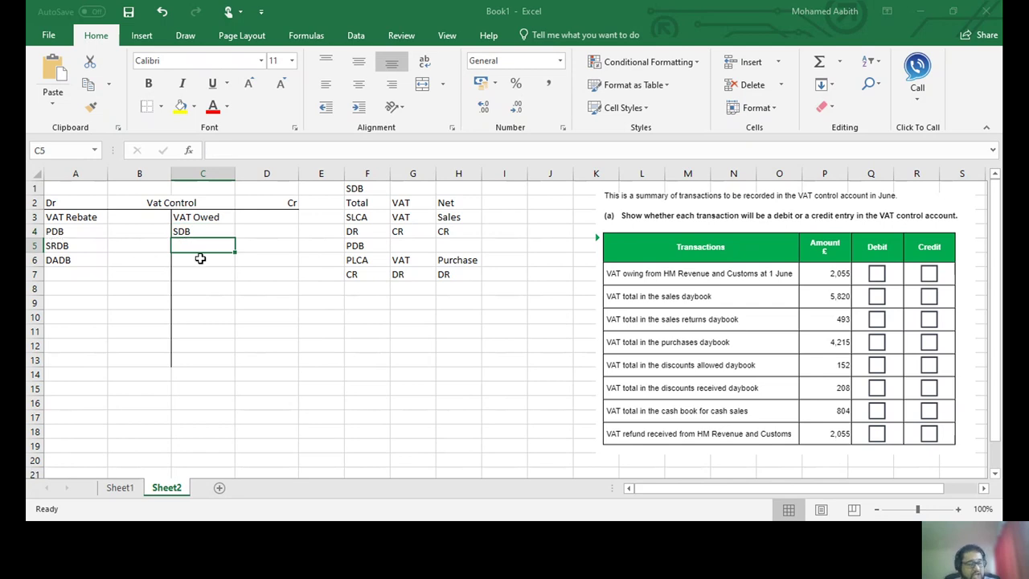
text(PRDB)
key(Return)
text(PRDB)
key(BackSpace)
key(BackSpace)
key(BackSpace)
key(BackSpace)
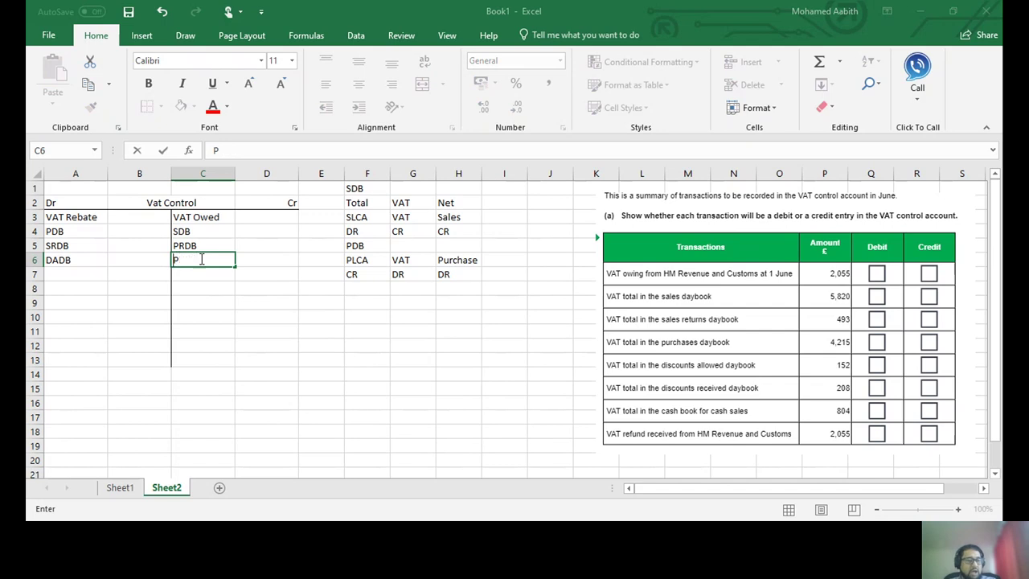
text(DR)
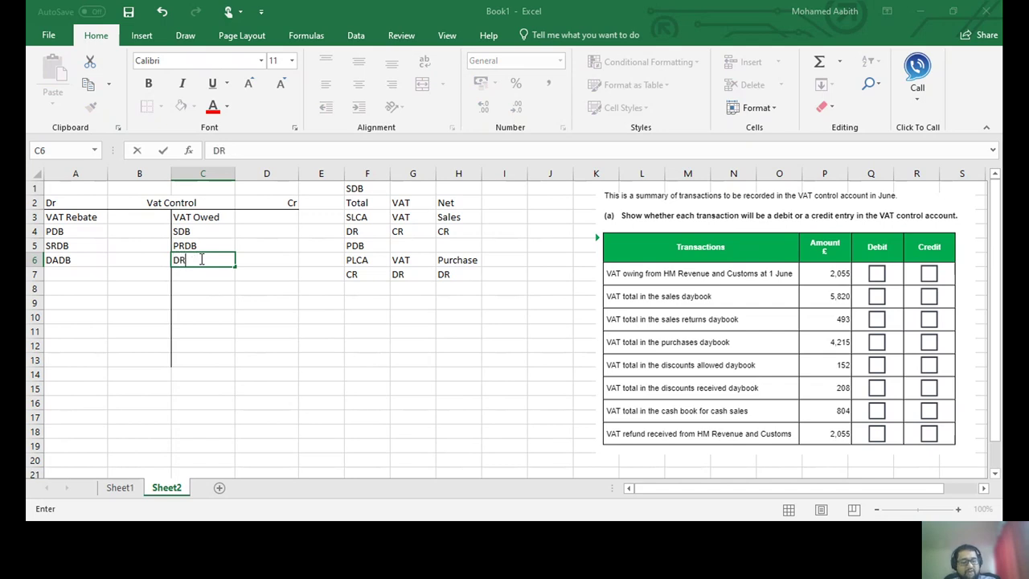
text(DB)
key(Return)
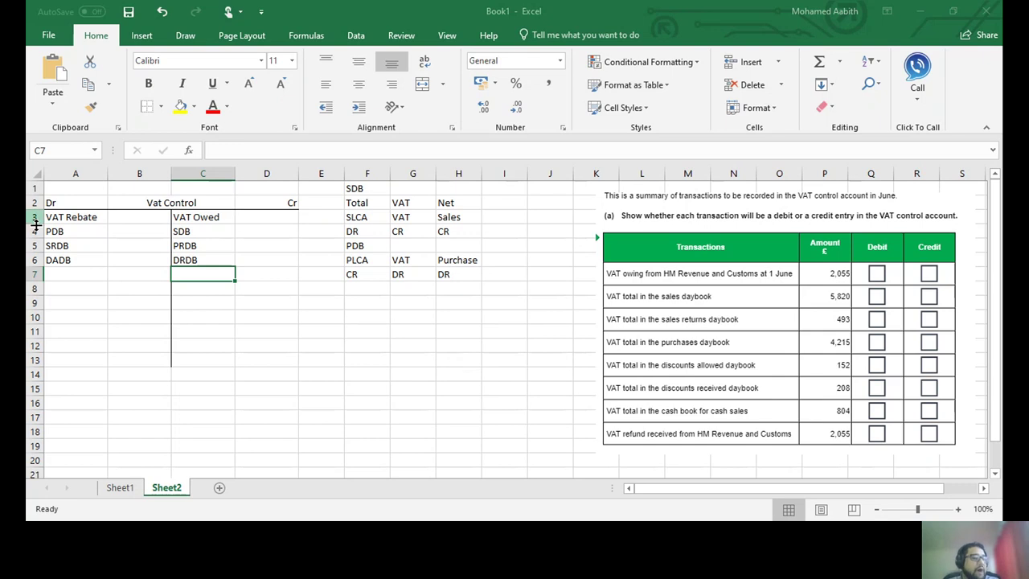
Enter the cash book entries "CB Purchases" in A7 on the debit side and "CB Sales" in C7 on the credit side.
click(58, 280)
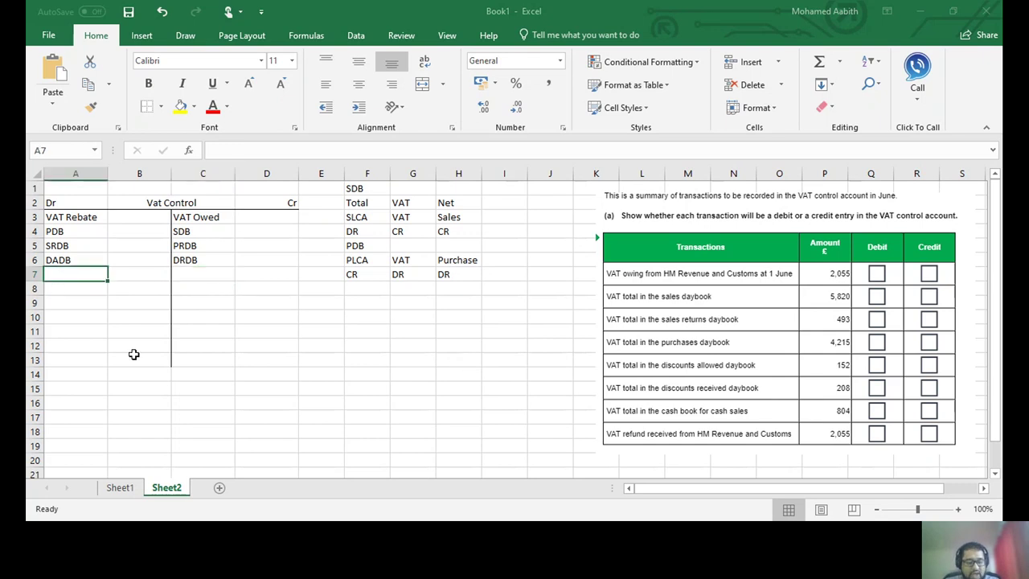
text(CB Purchases)
key(Tab)
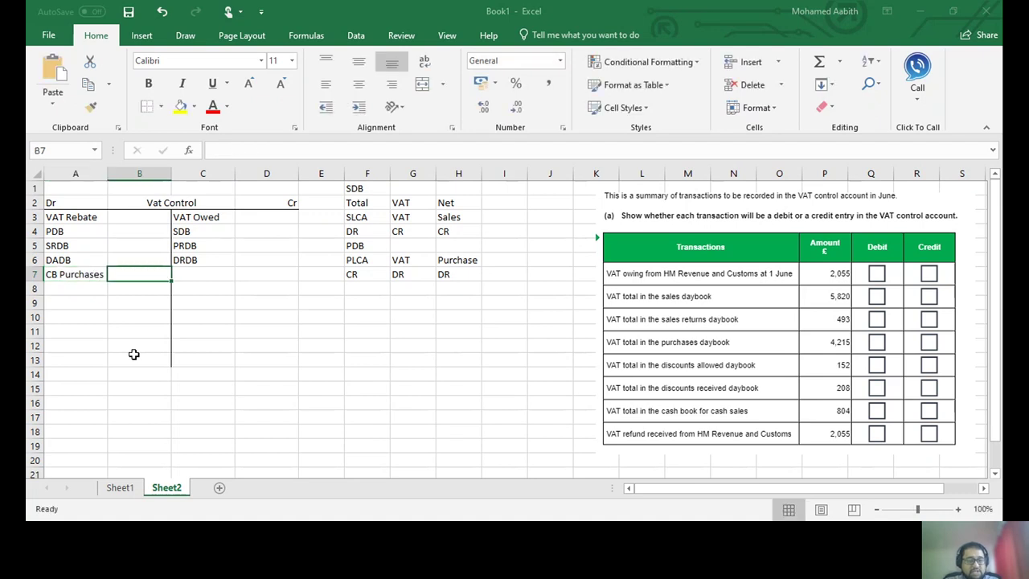
key(Tab)
text(CB Sales)
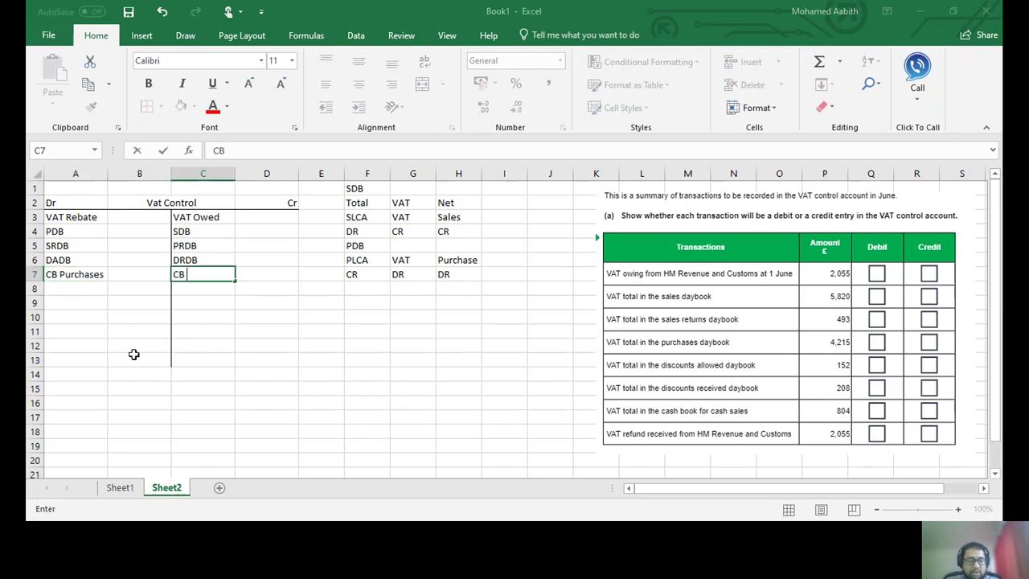
key(Return)
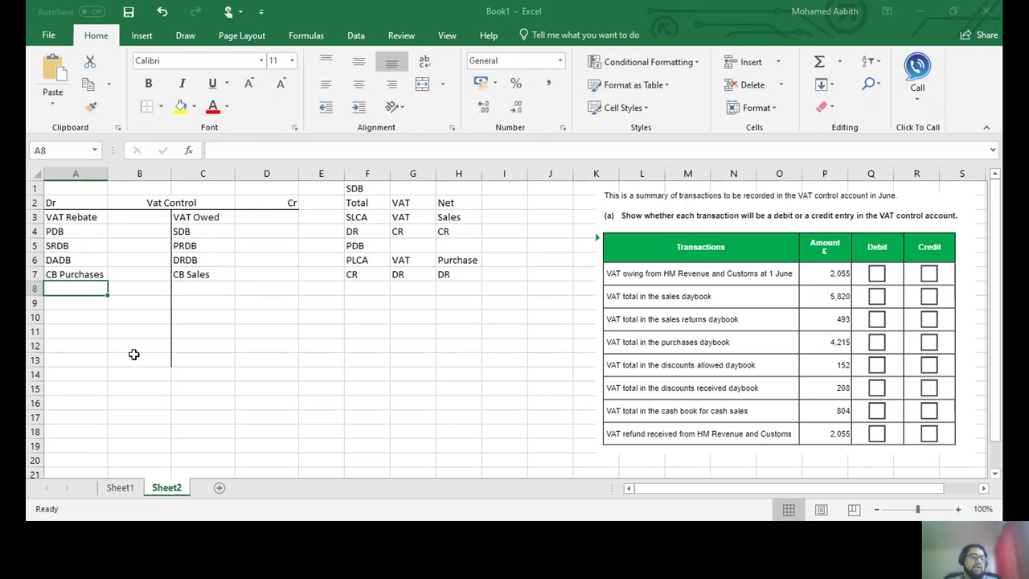
Enter the petty cash entries "PCB Sales" in C8 on the credit side and "PCB Exp" in A8 on the debit side.
key(Tab)
key(Tab)
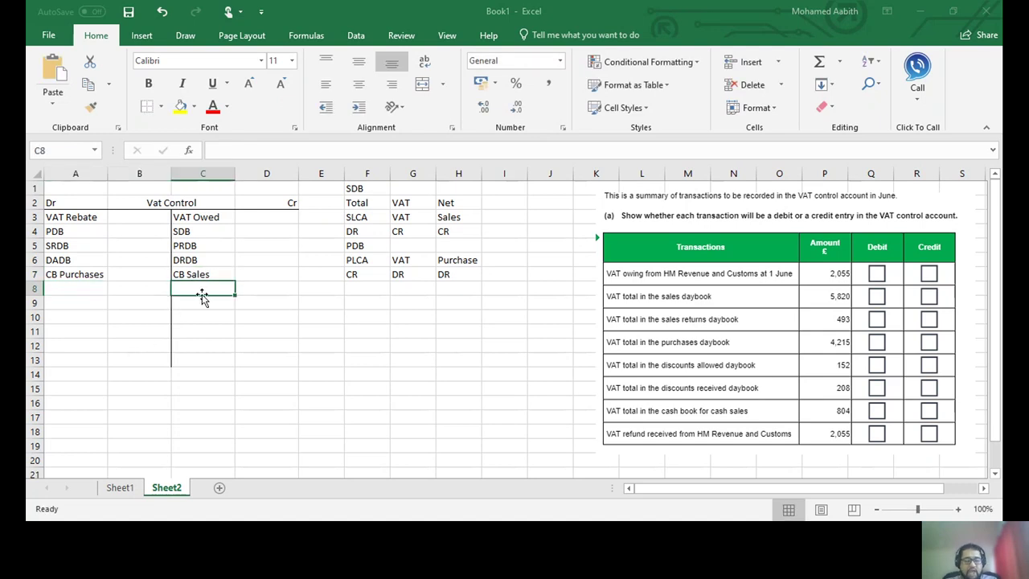
text(PCB)
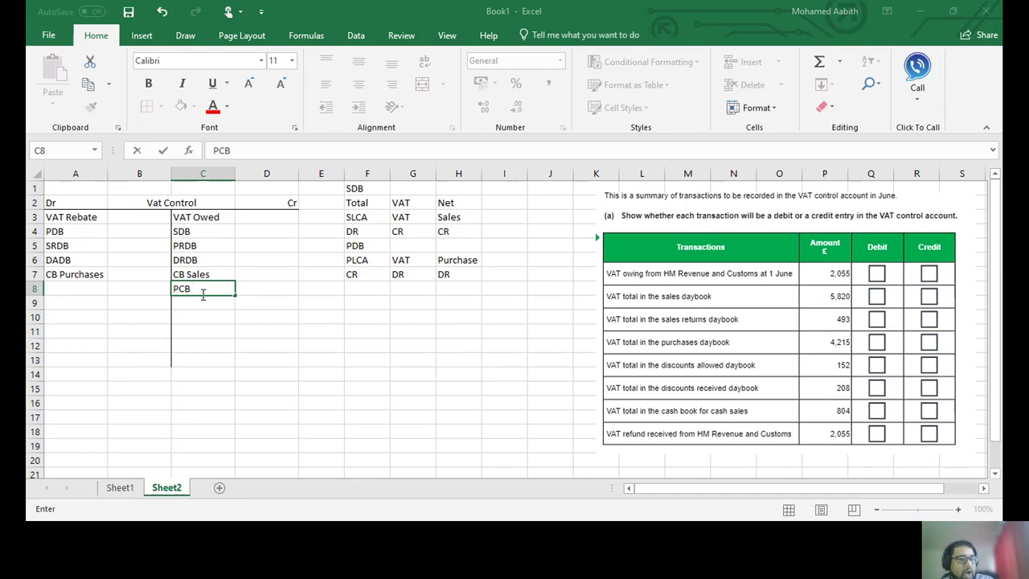
text(Sales)
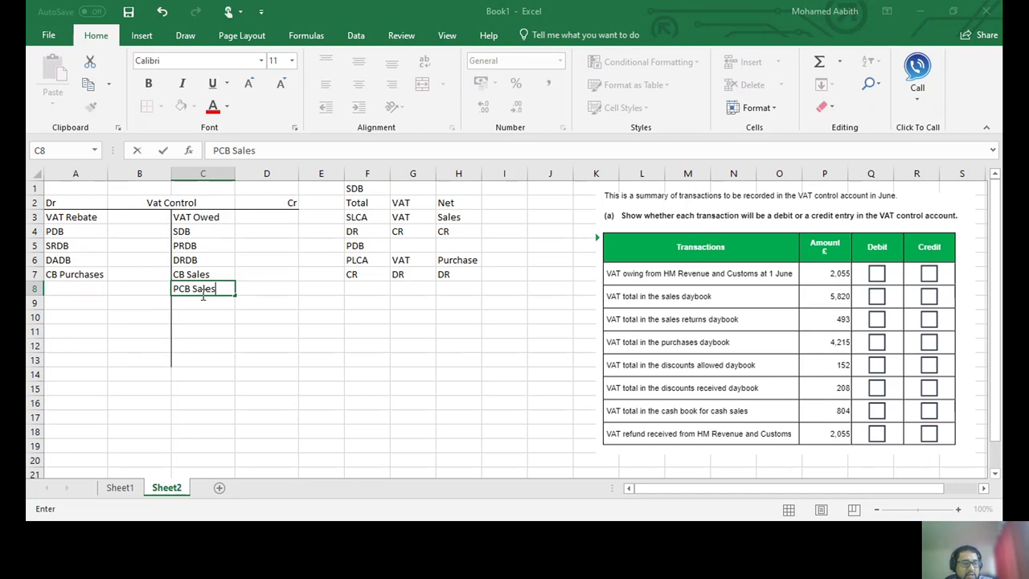
key(Left)
key(Left)
text(PDB)
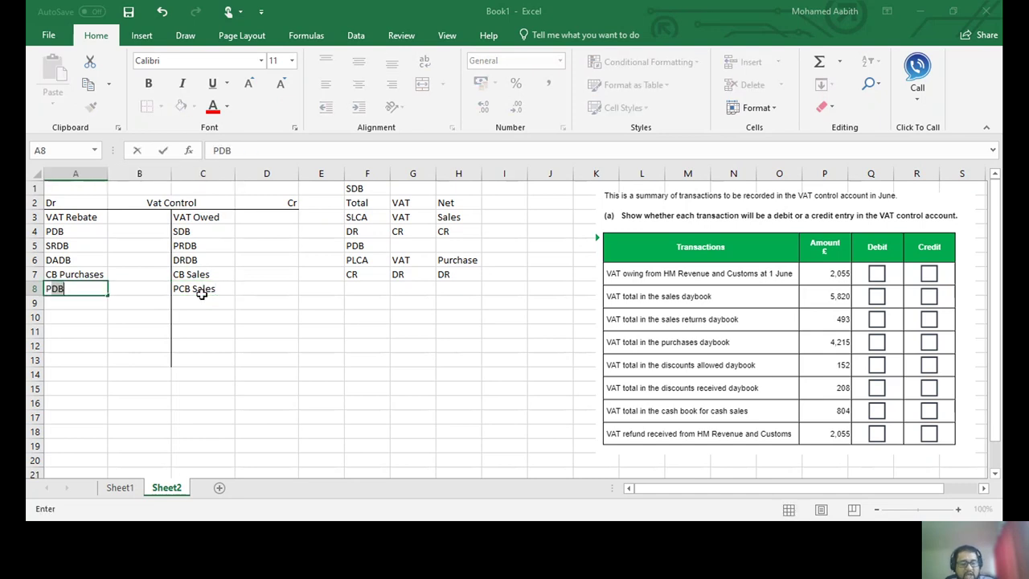
text(CB Exp)
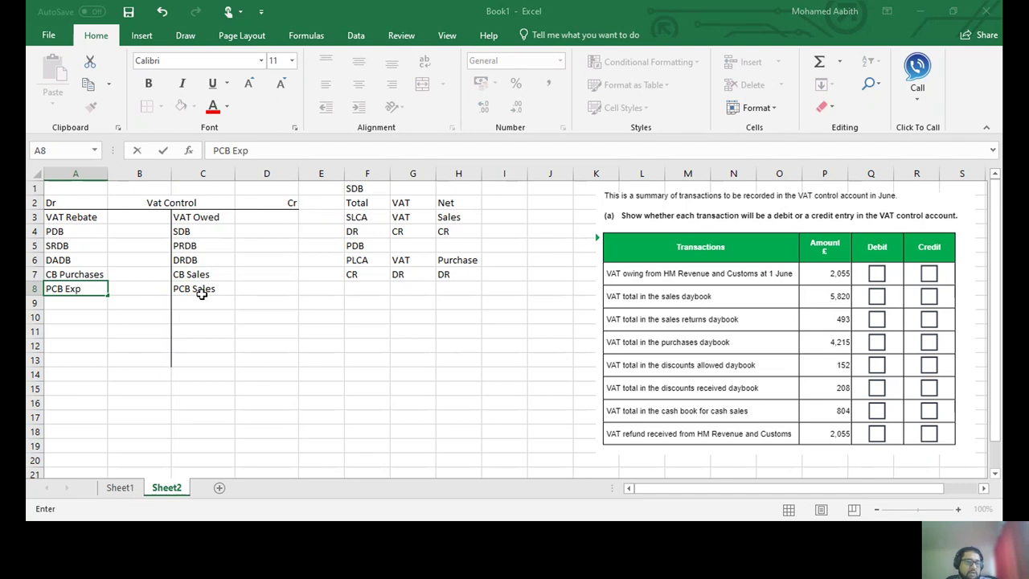
key(Tab)
Change the petty cash entry in C8 on the credit side to "PCB Income".
click(207, 289)
double_click(222, 289)
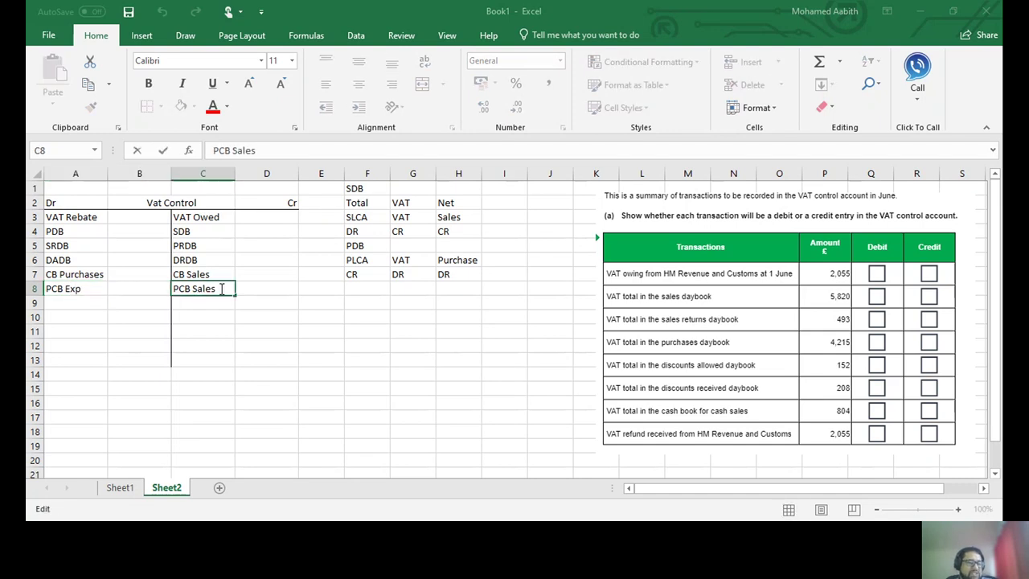
double_click(198, 289)
text(Inc)
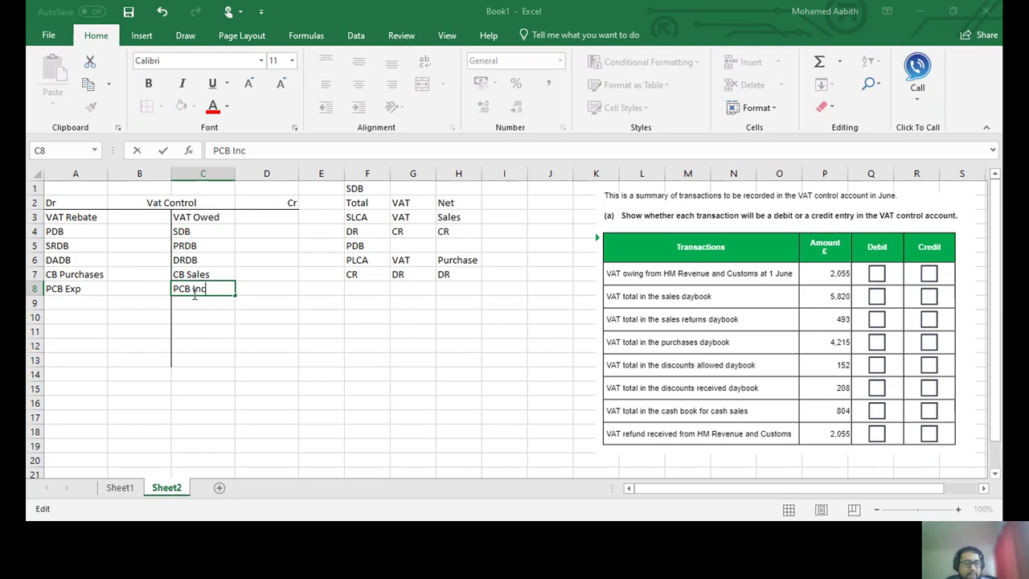
text(ome)
key(Return)
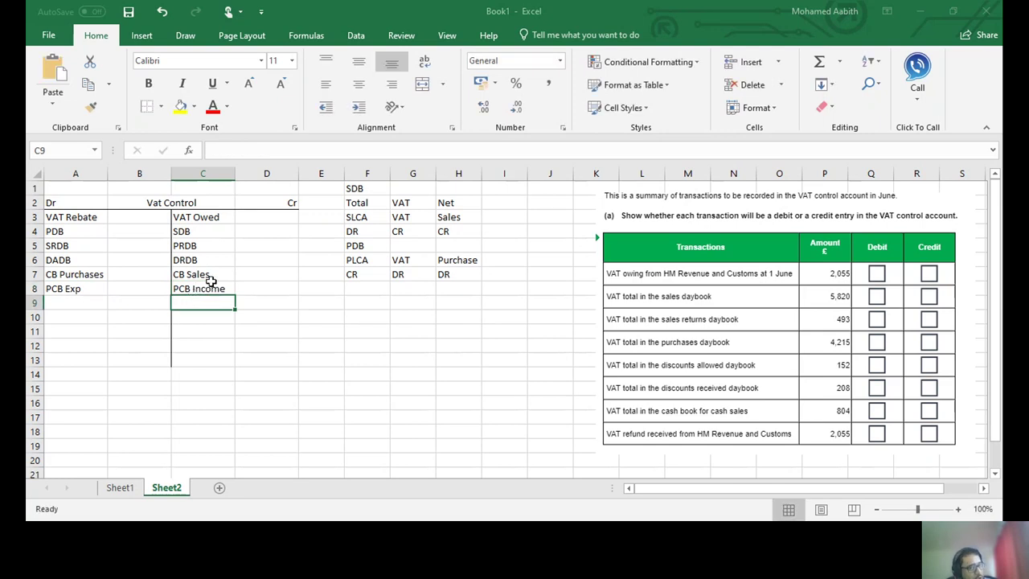
Enter "Irrecov Debt" in A9 on the debit side of the VAT control account.
click(195, 233)
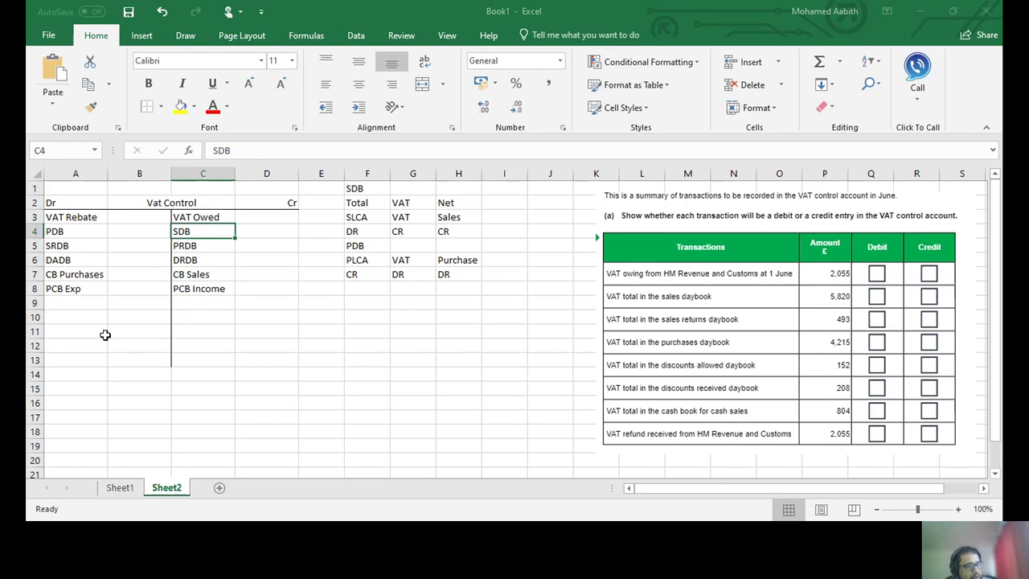
click(82, 303)
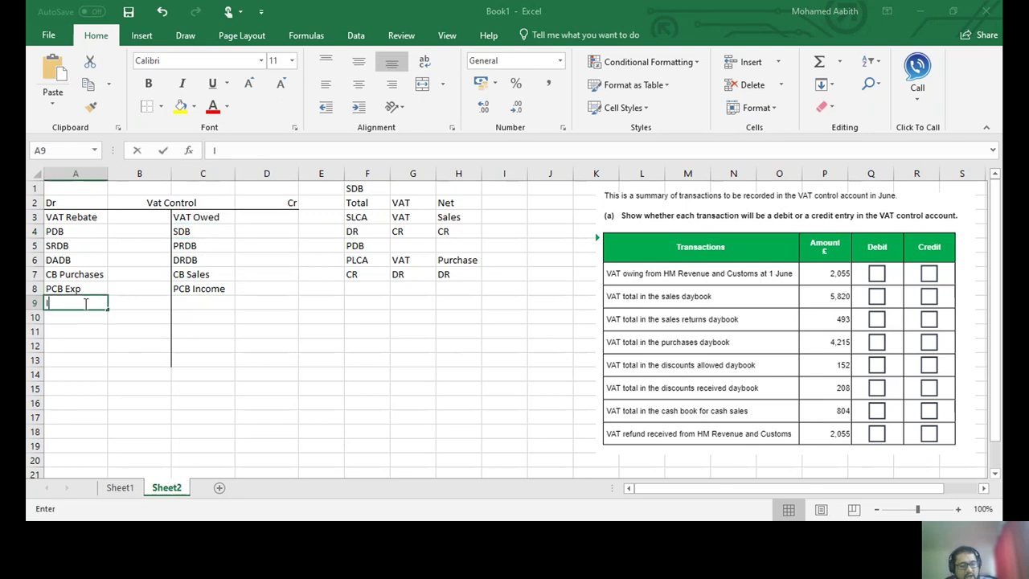
text(Irrecoverable)
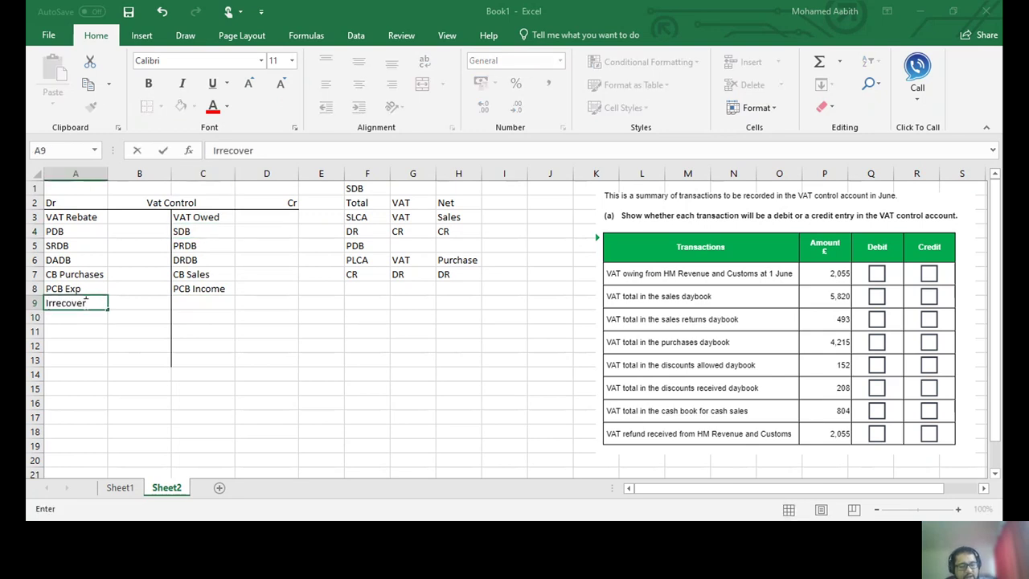
key(BackSpace)
key(BackSpace)
key(BackSpace)
key(BackSpace)
key(BackSpace)
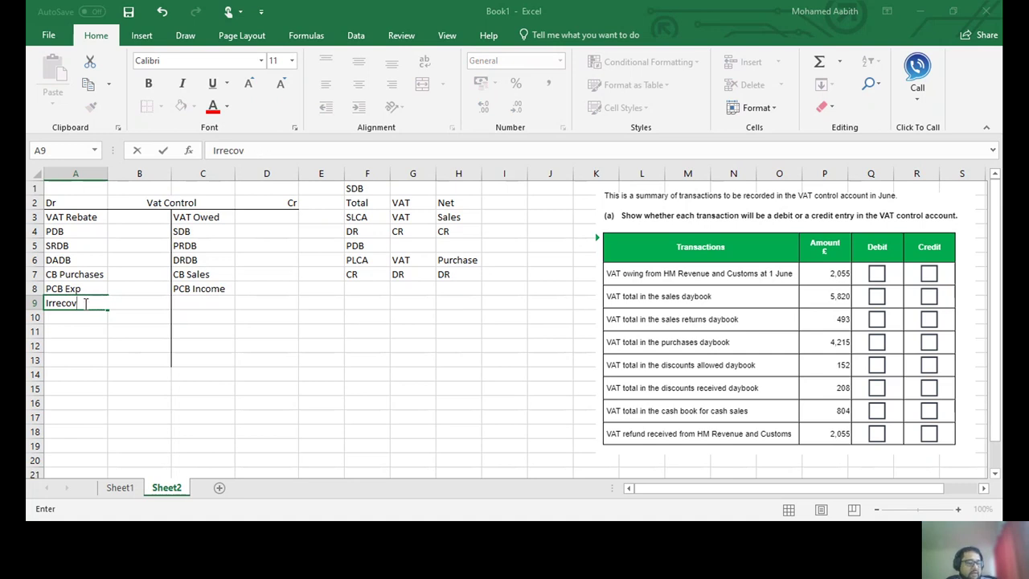
text(Debt)
key(Return)
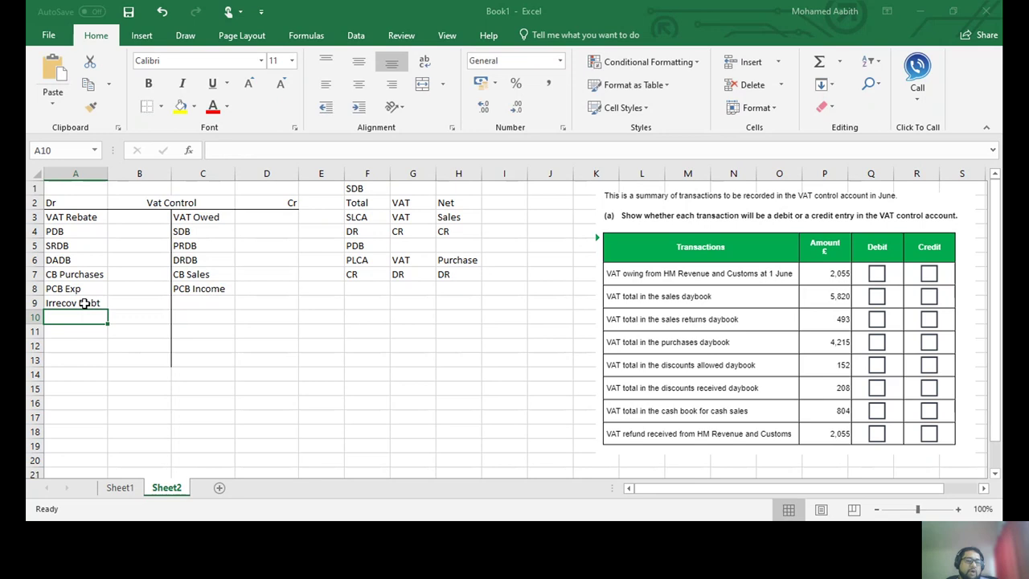
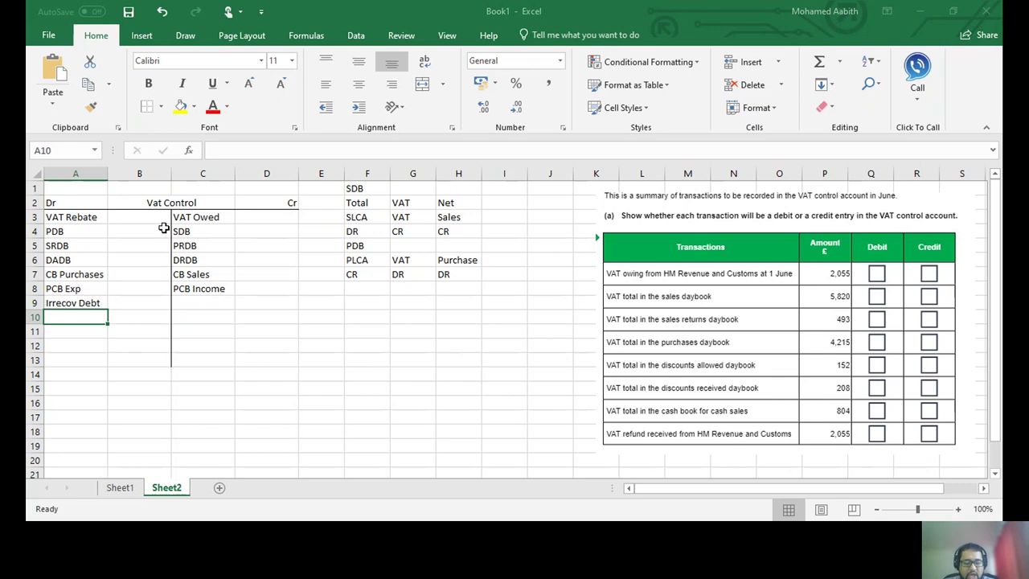
Enter "VAT Paid" in A10 on the debit side, under Irrecov Debt.
text(VAT Paid)
key(Tab)
key(Tab)
Enter "VAT rebate rec" in C9 on the credit side and fit column C's width to its contents.
key(Up)
text(VAT)
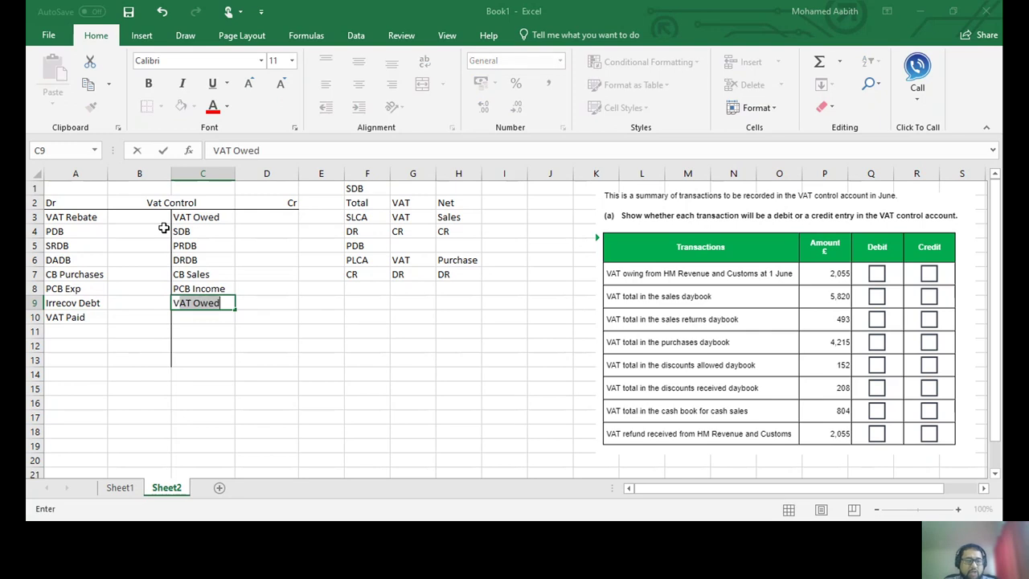
text( rebate)
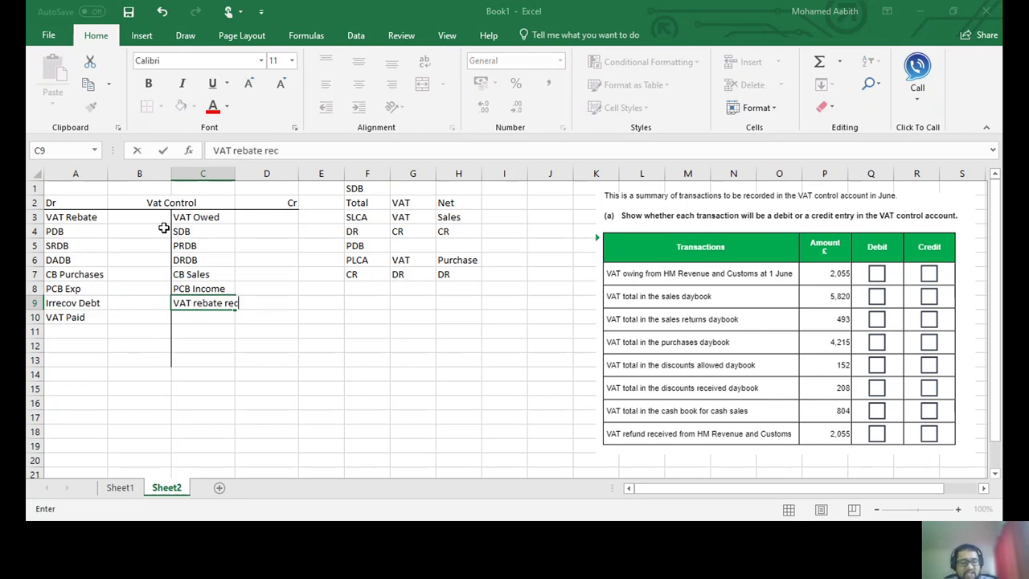
text( rec)
key(Return)
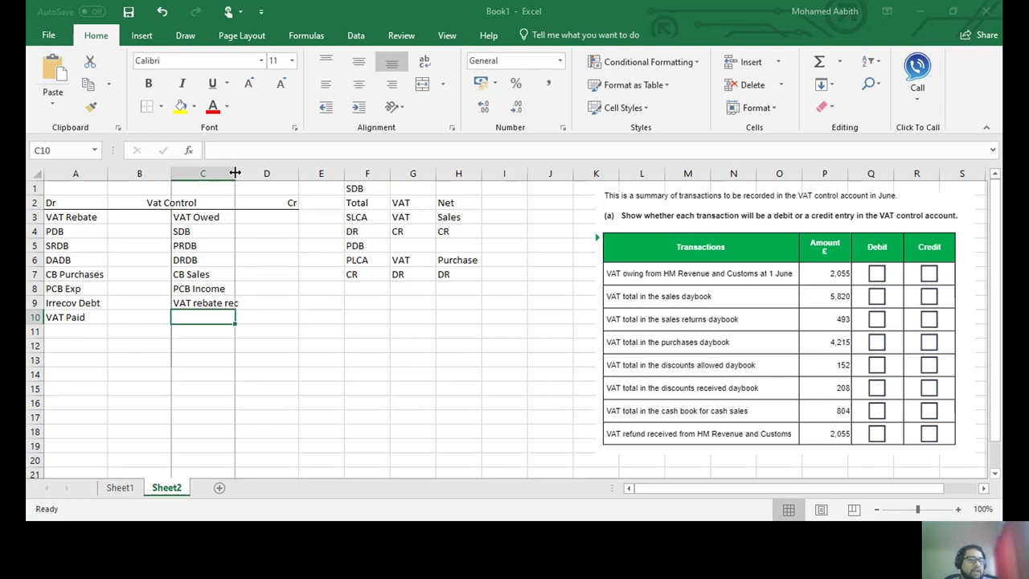
double_click(234, 173)
Compare the opening VAT Rebate entry with VAT rebate rec, and the opening VAT Owed entry with VAT Paid, across the account's two sides.
click(53, 317)
click(190, 305)
click(94, 319)
click(65, 214)
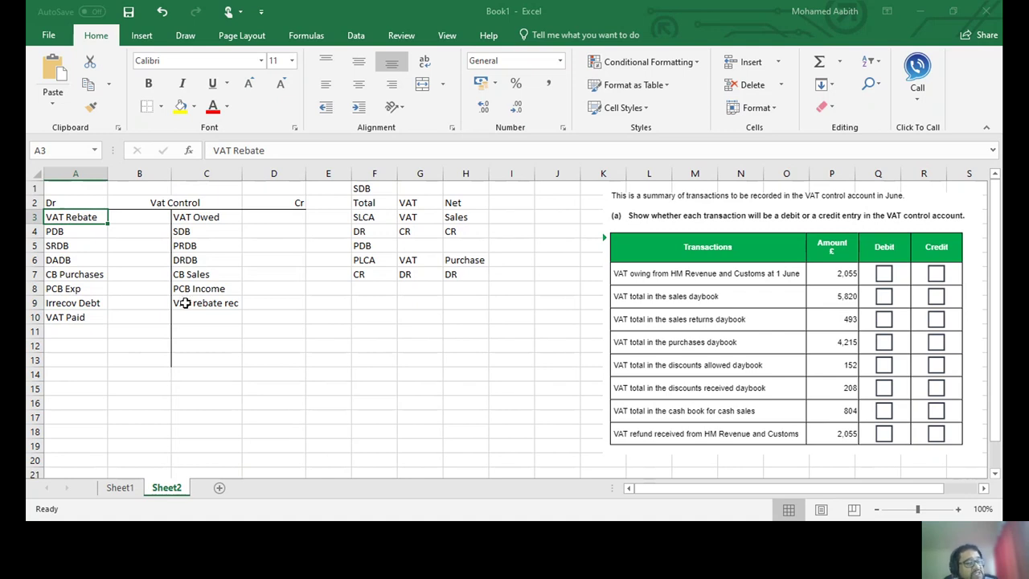
click(217, 303)
click(58, 213)
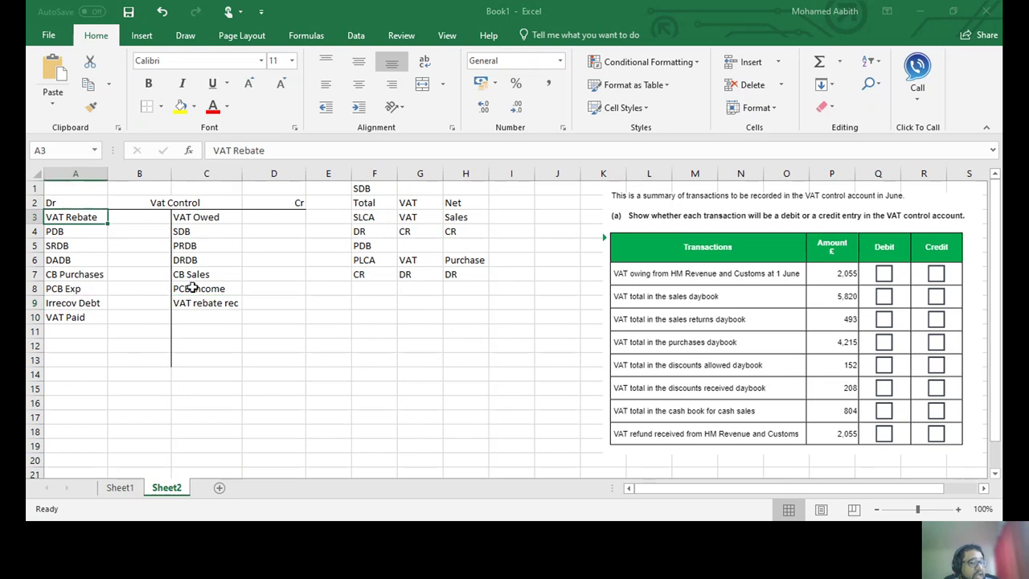
click(199, 301)
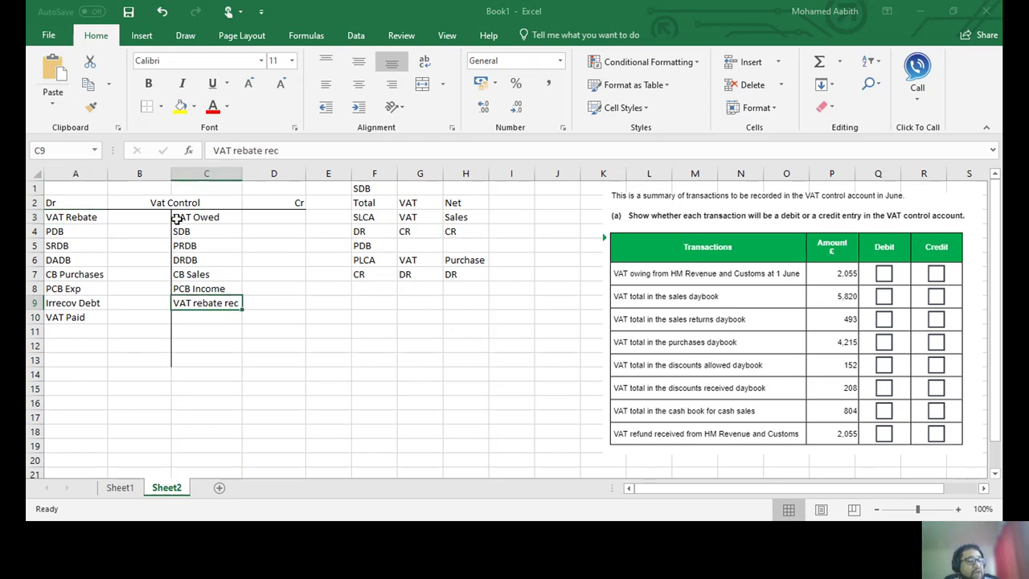
click(209, 217)
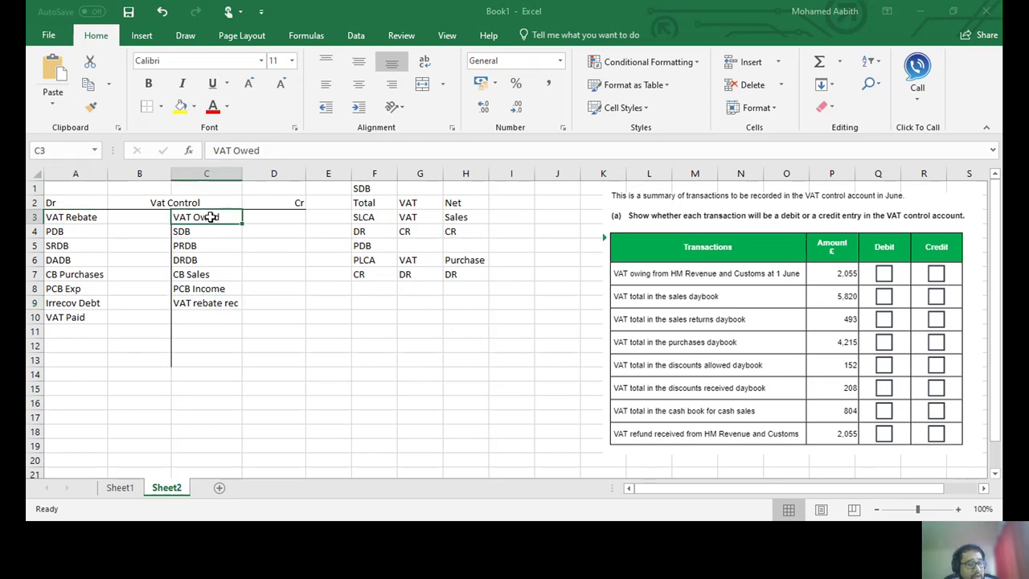
click(66, 319)
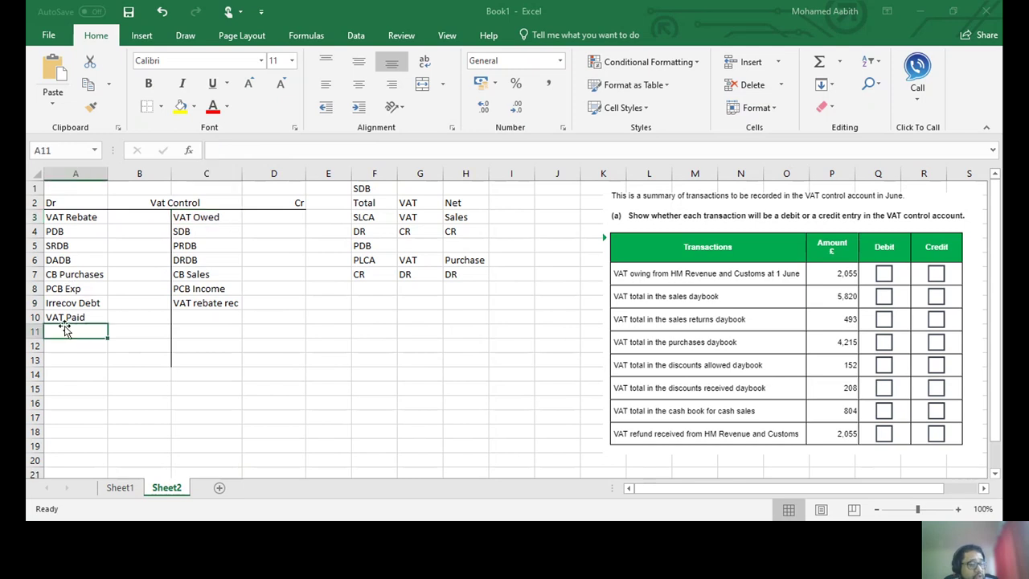
ctrl+click(187, 219)
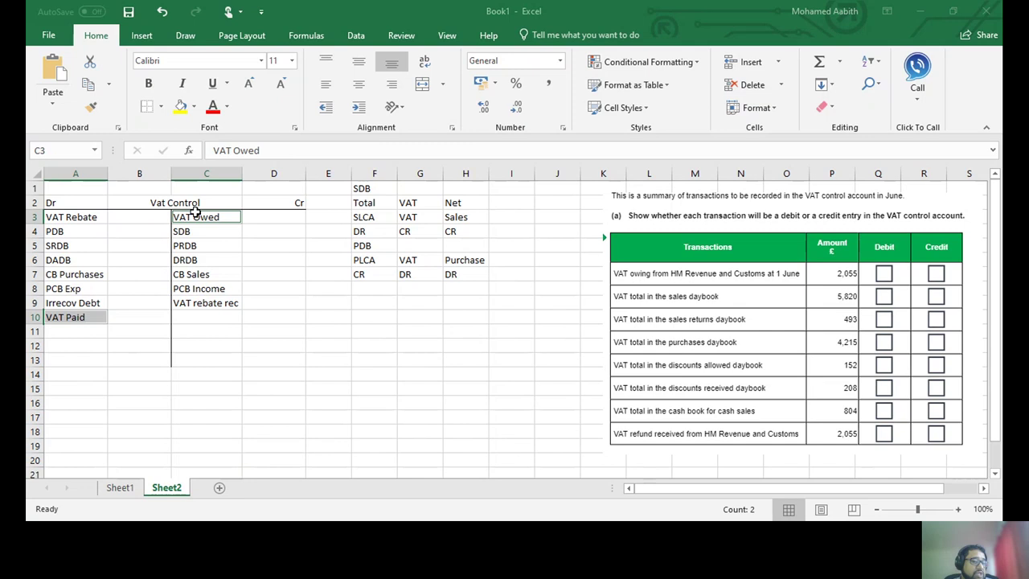
Enter 2055 beside VAT Rebate in B3 on the debit side and 5820 beside SDB in D4 on the credit side.
click(225, 318)
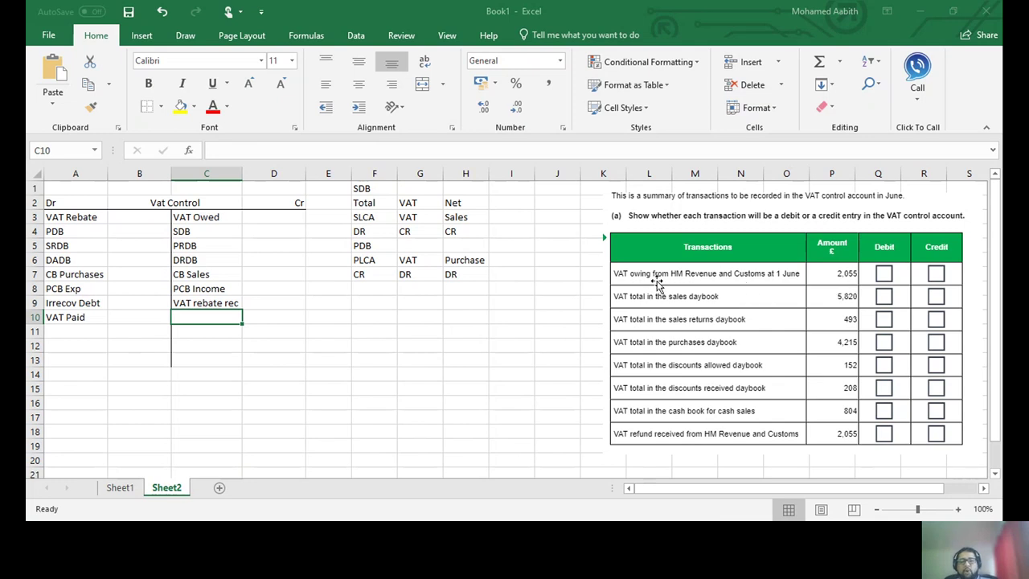
click(138, 221)
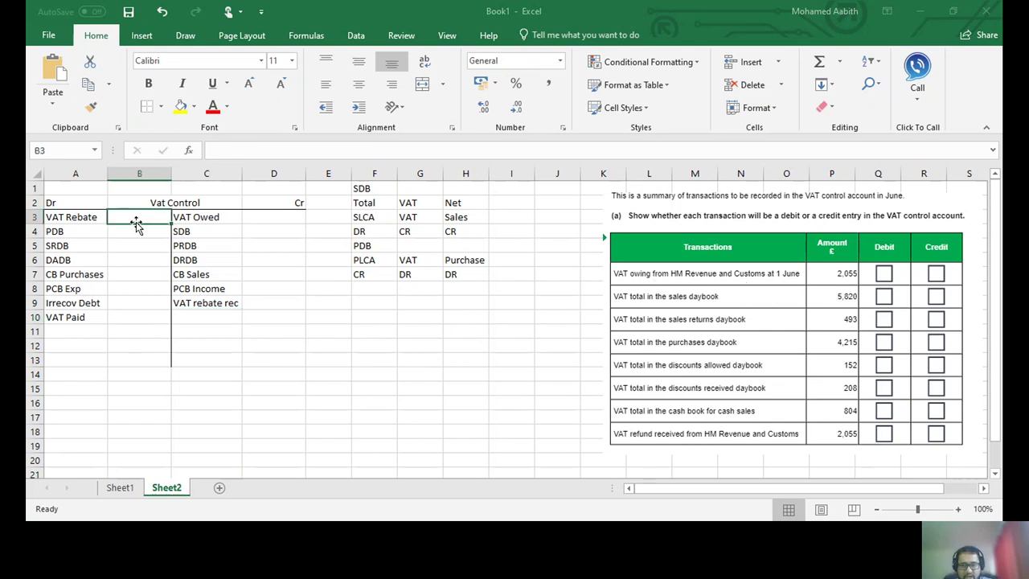
text(2055)
key(Return)
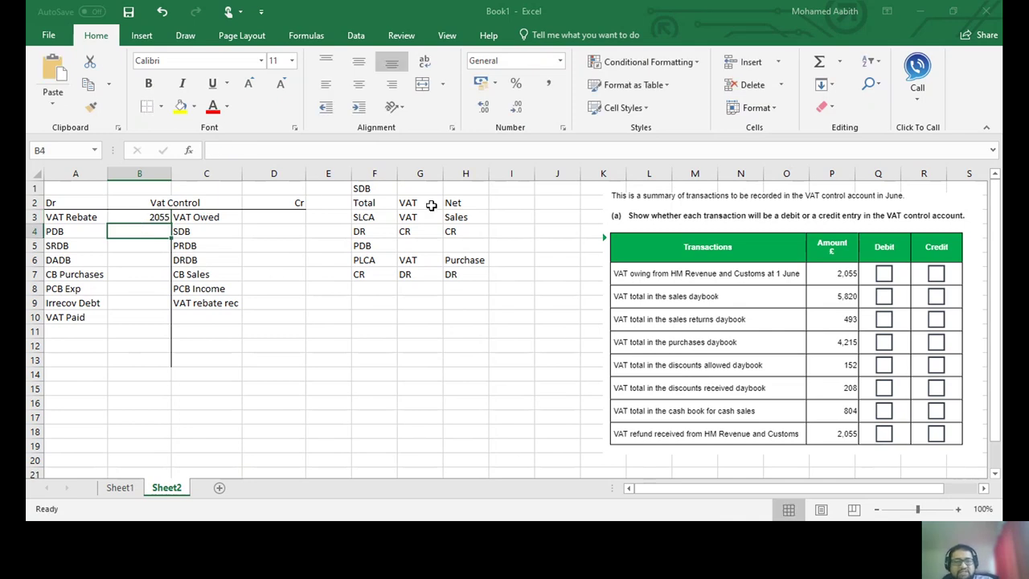
click(270, 230)
text(5820)
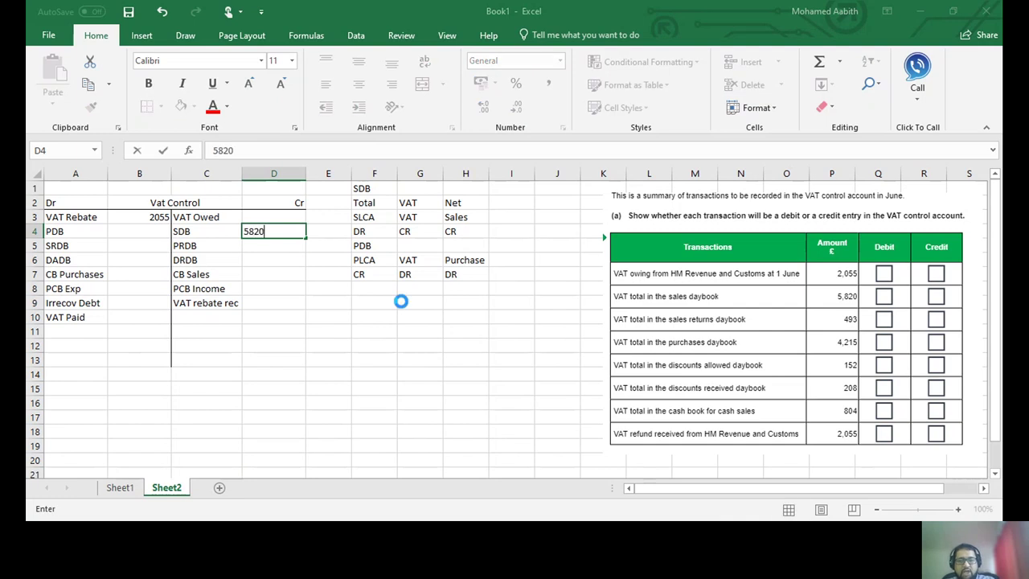
key(Return)
Enter the sales returns daybook VAT of 493 beside SRDB in B5 on the debit side.
click(145, 245)
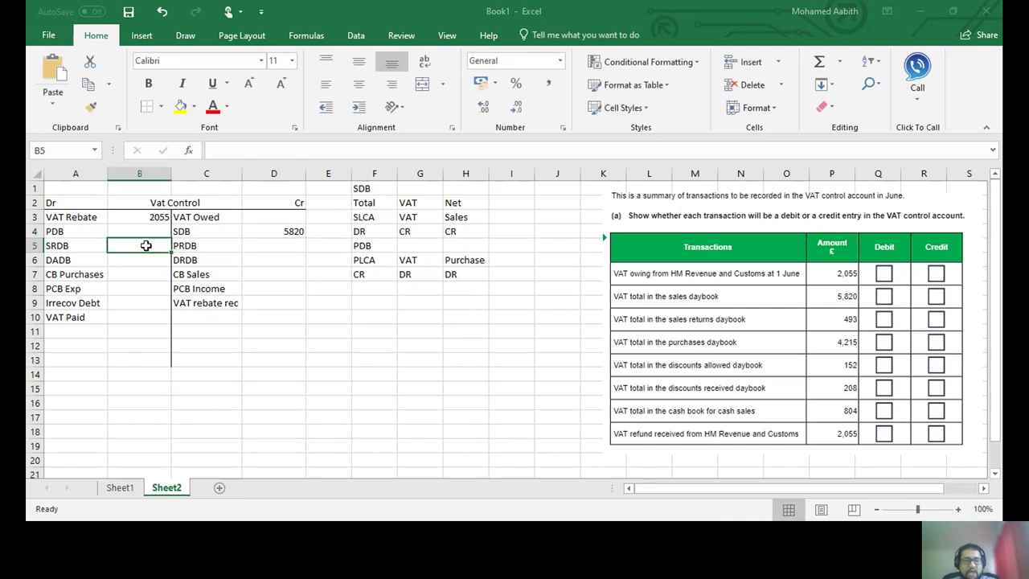
text(490)
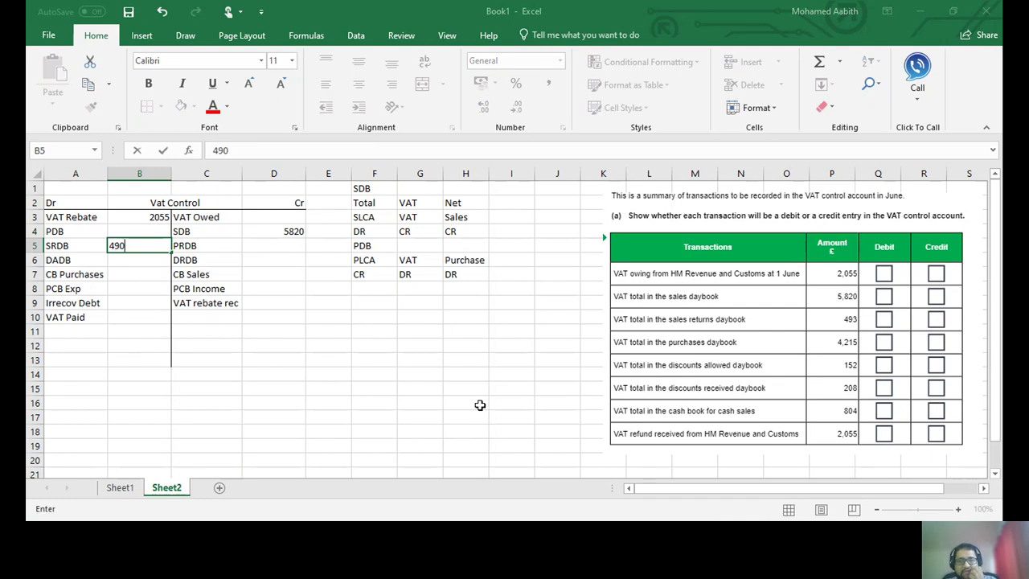
key(Return)
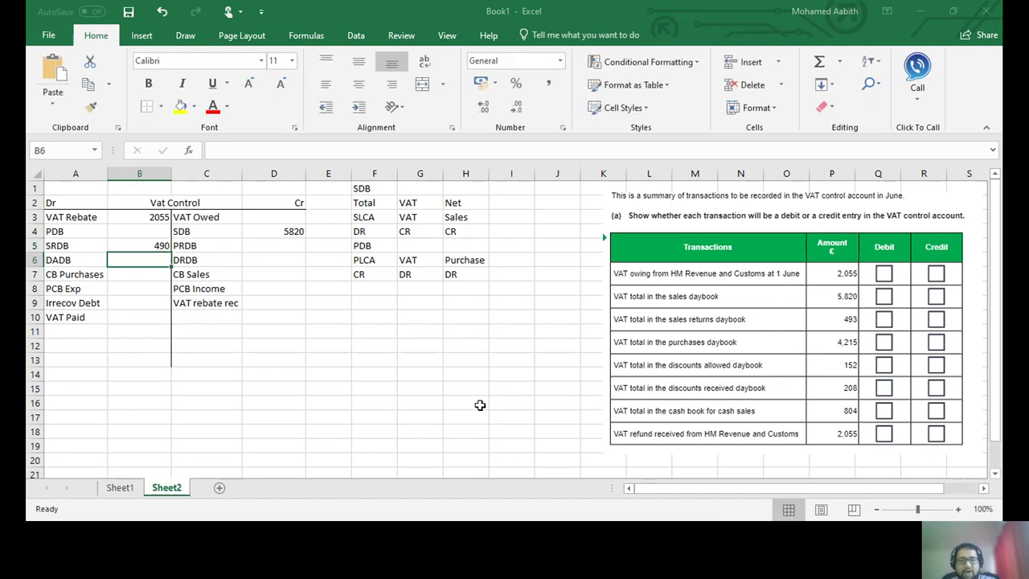
click(157, 234)
click(161, 246)
double_click(161, 246)
key(BackSpace)
text(3)
key(Return)
Enter the debit amounts 4215 beside PDB in B4 and 152 beside DADB in B6.
click(142, 233)
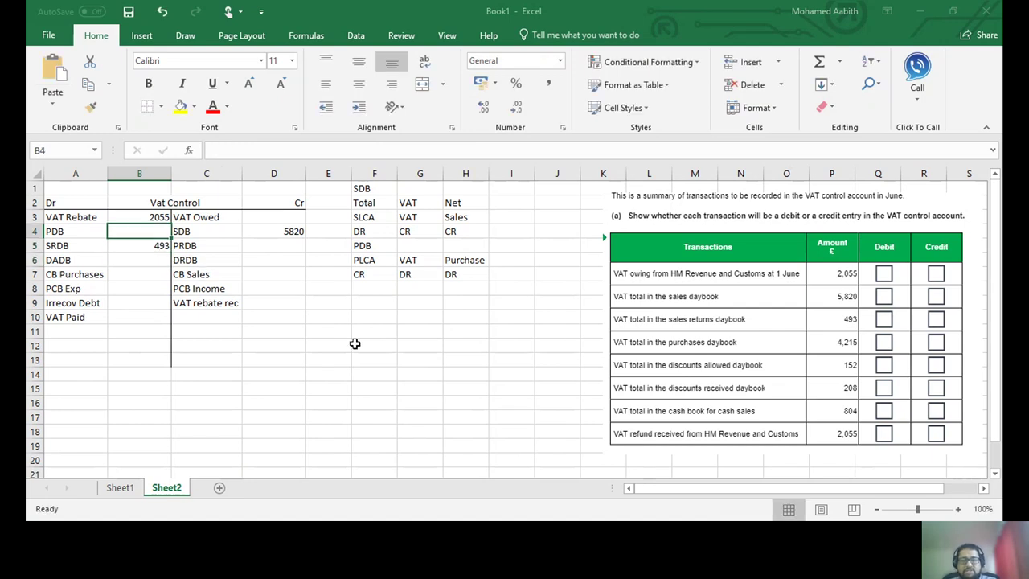
text(4215)
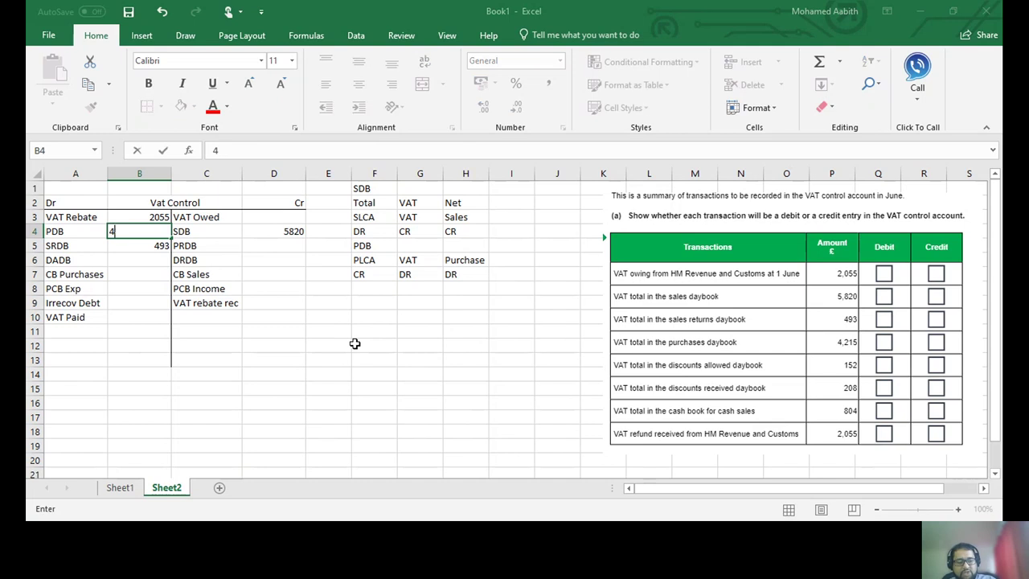
key(Return)
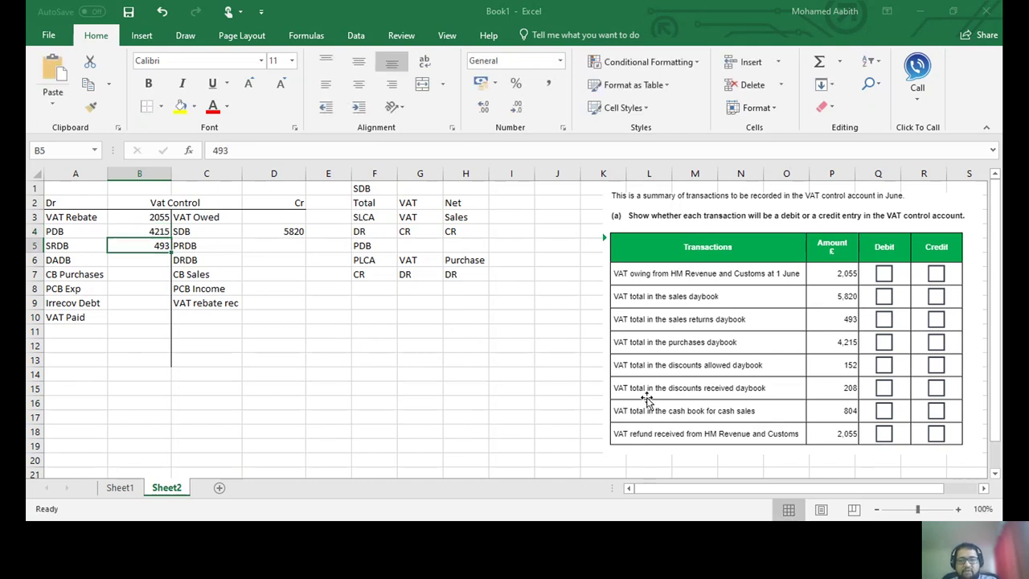
click(149, 266)
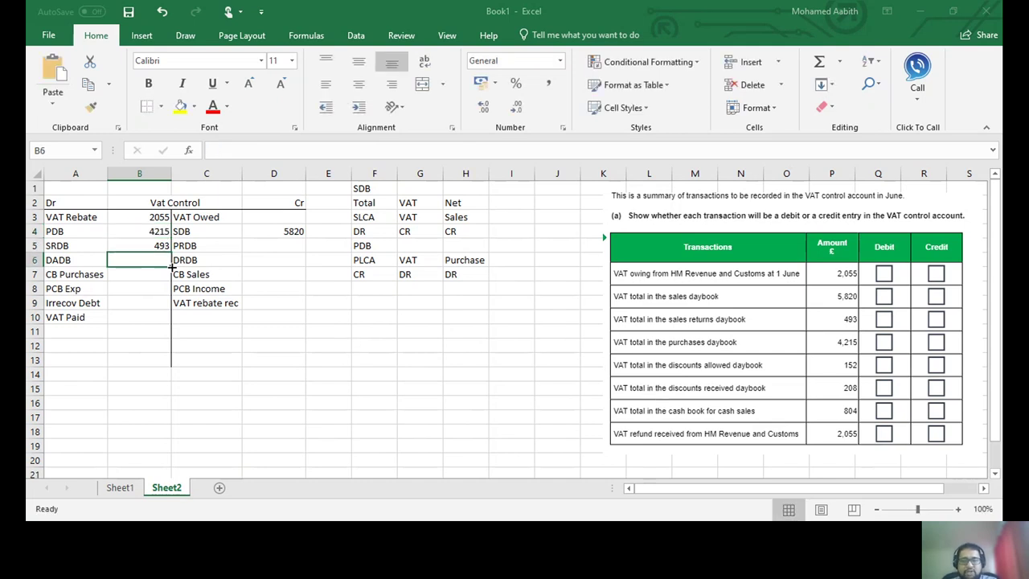
text(152)
key(Return)
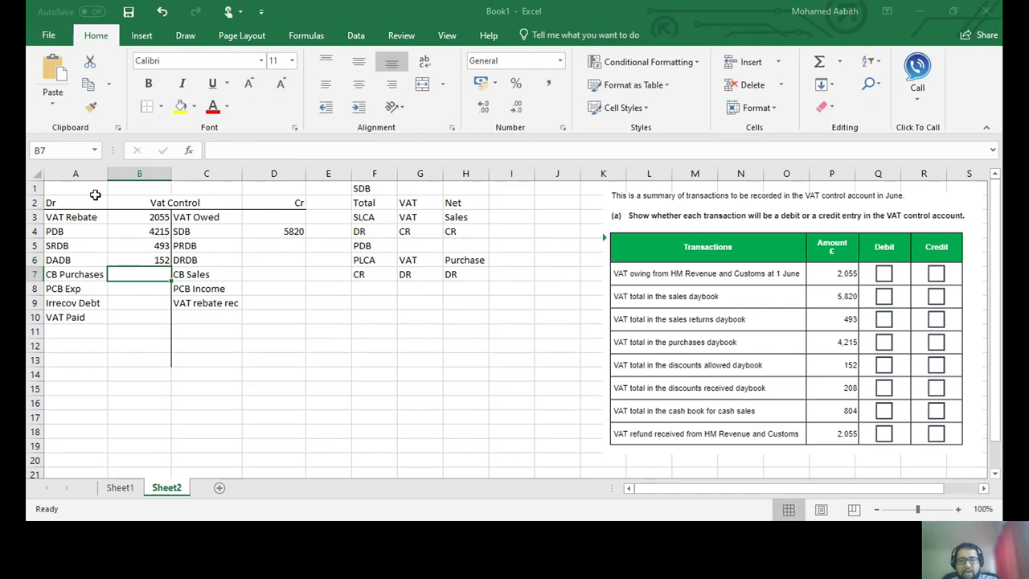
Enter the credit amounts 208 beside DRDB in D6 and 804 beside CB Sales in D7.
click(288, 255)
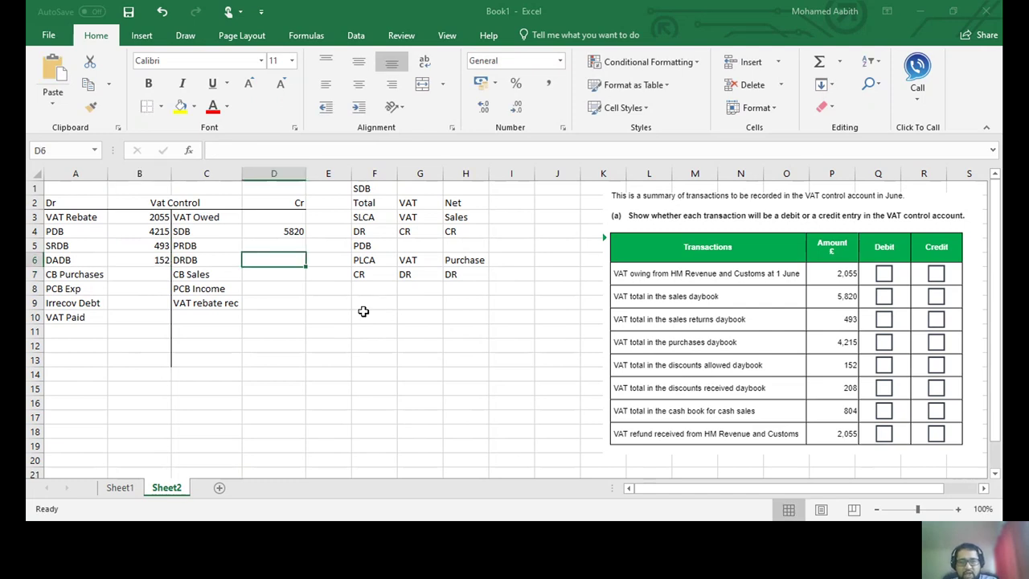
text(20)
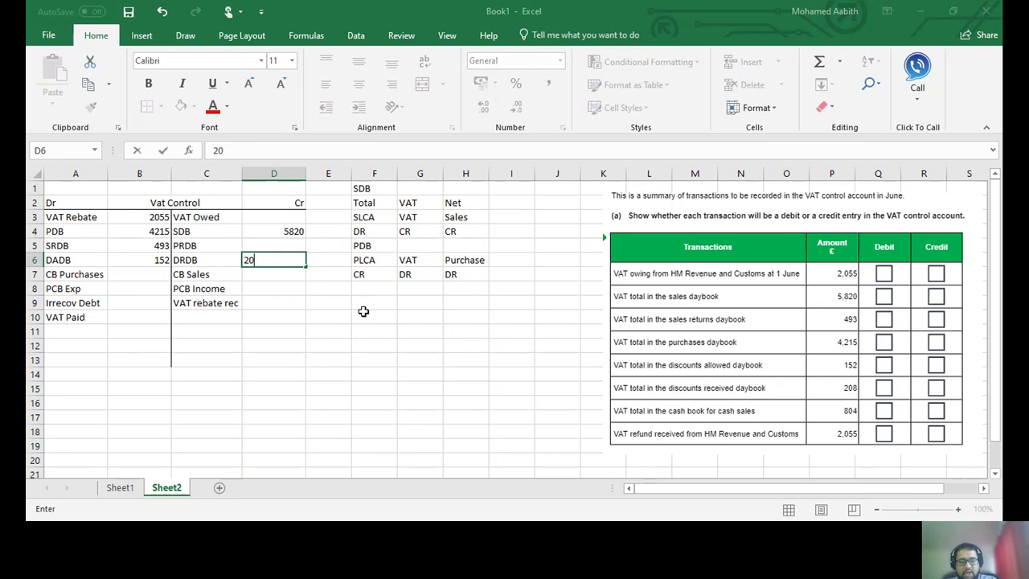
text(8)
key(Return)
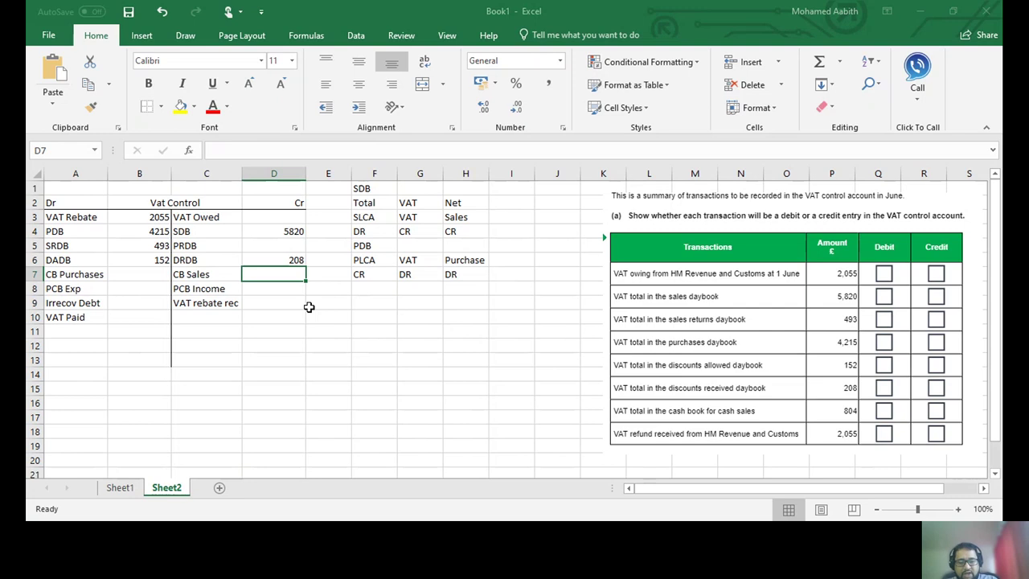
text(804)
key(Return)
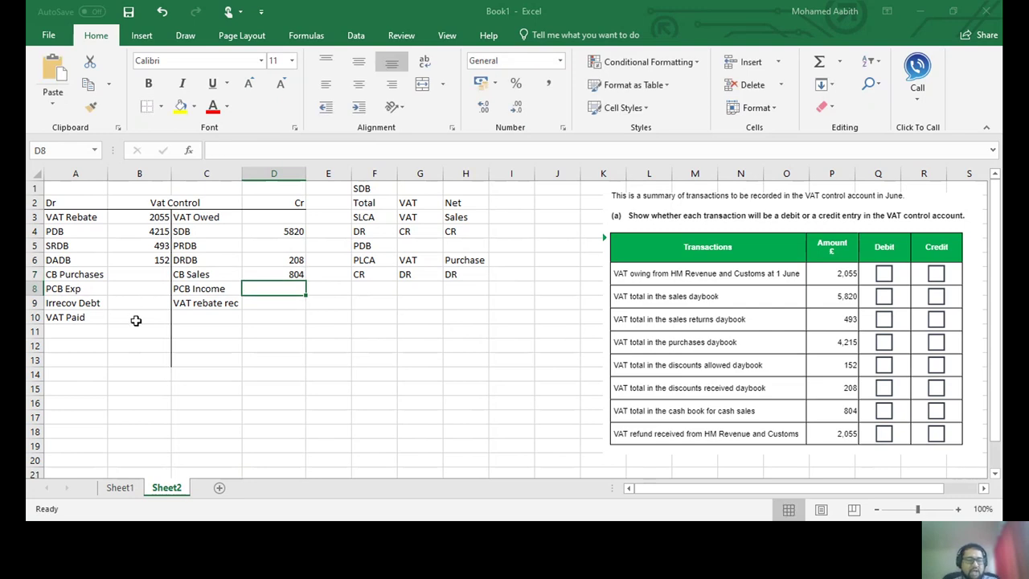
Enter 2055 beside VAT rebate rec in D9 and compare it with the opening VAT Rebate amount in B3.
key(Return)
text(2055)
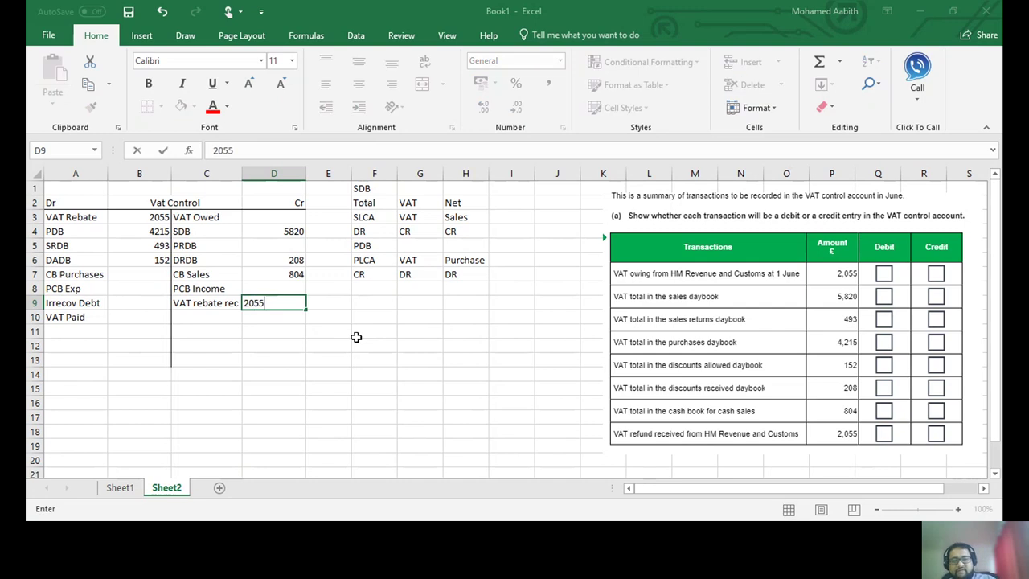
key(Return)
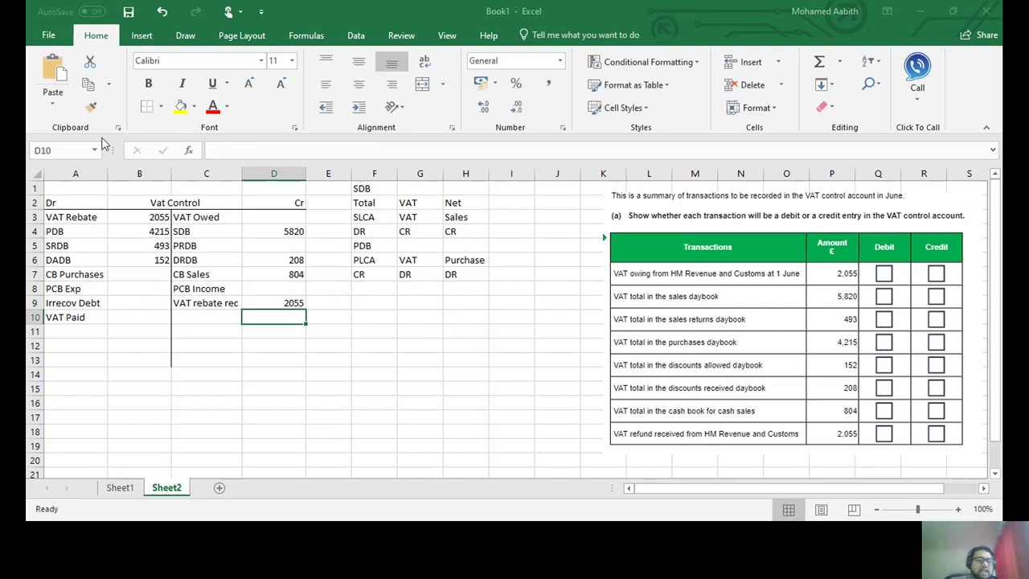
click(158, 215)
click(289, 314)
click(295, 303)
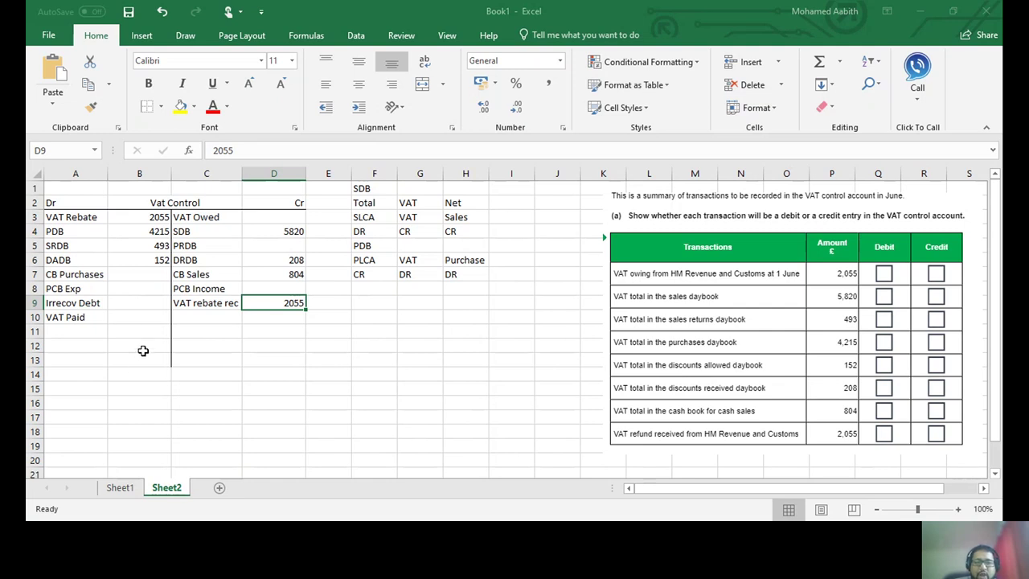
Total the debit amounts of the VAT control account in B12 with AutoSum.
click(142, 347)
text(=)
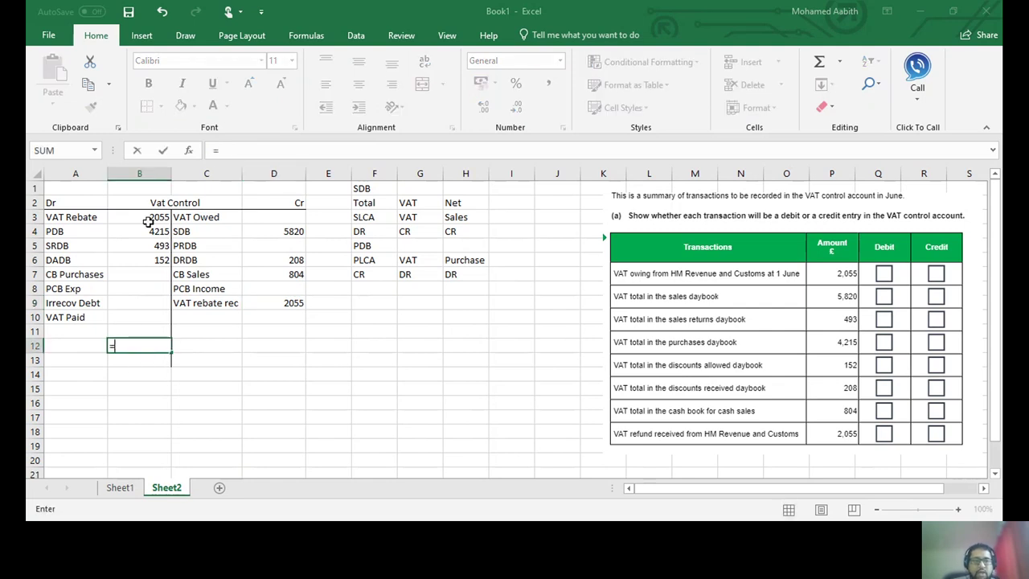
key(Escape)
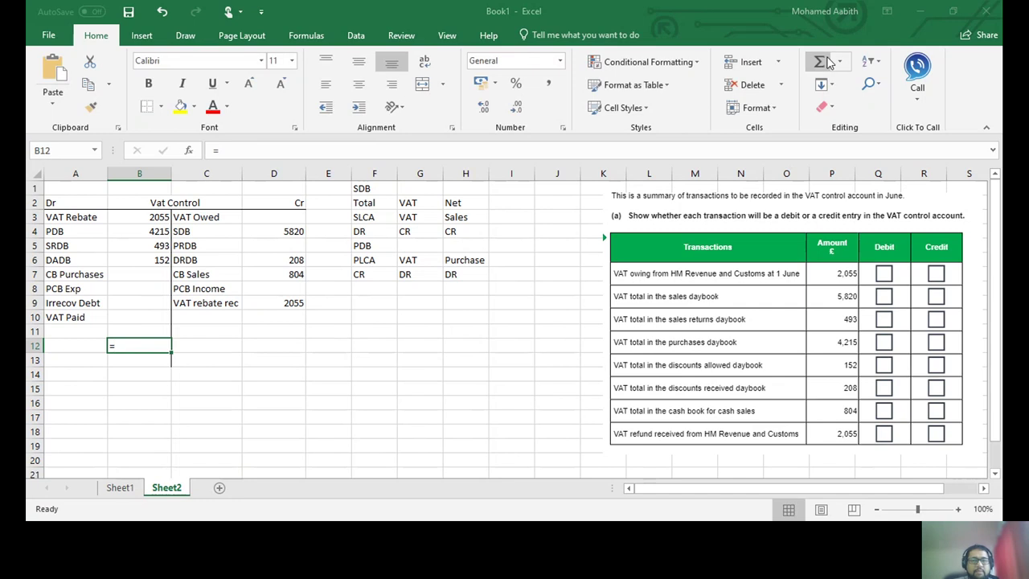
click(820, 62)
key(Return)
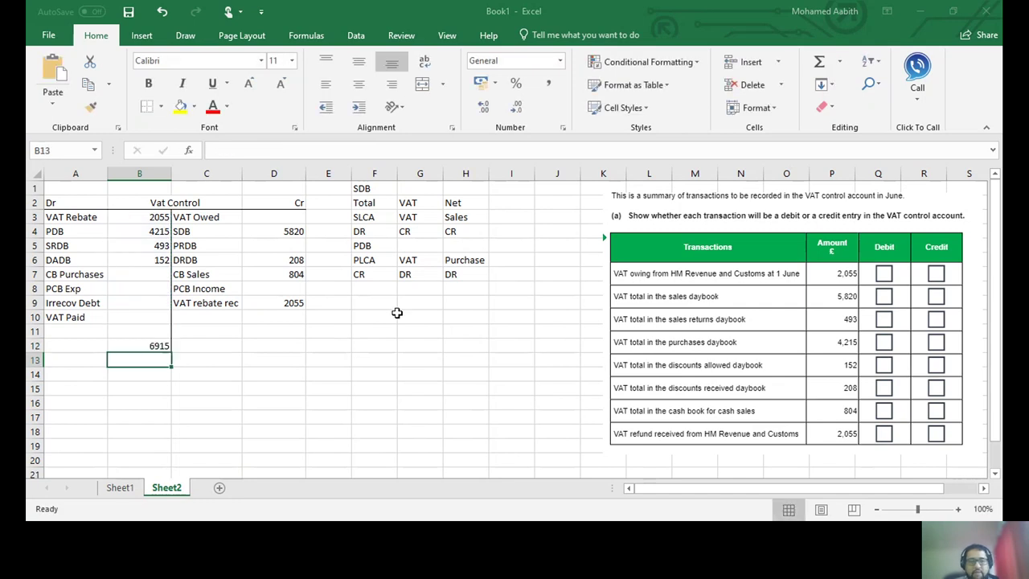
click(252, 347)
click(820, 62)
key(Return)
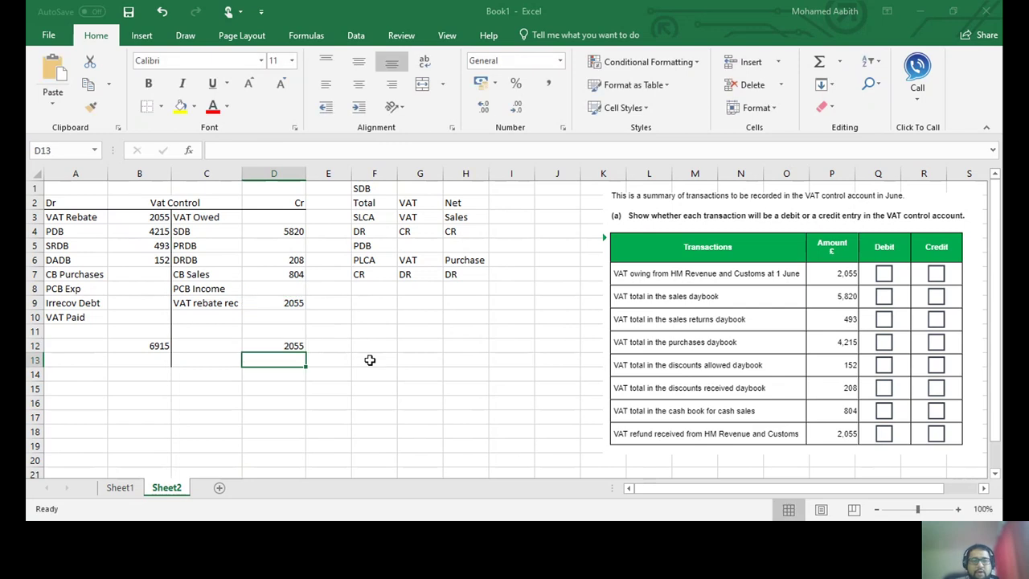
click(819, 62)
drag(292, 218, 277, 336)
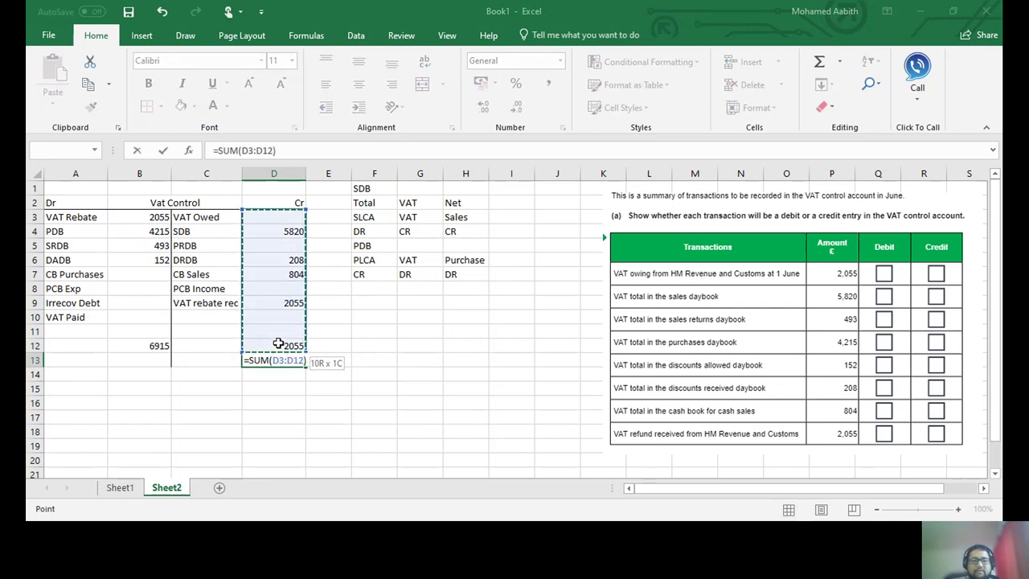
key(Return)
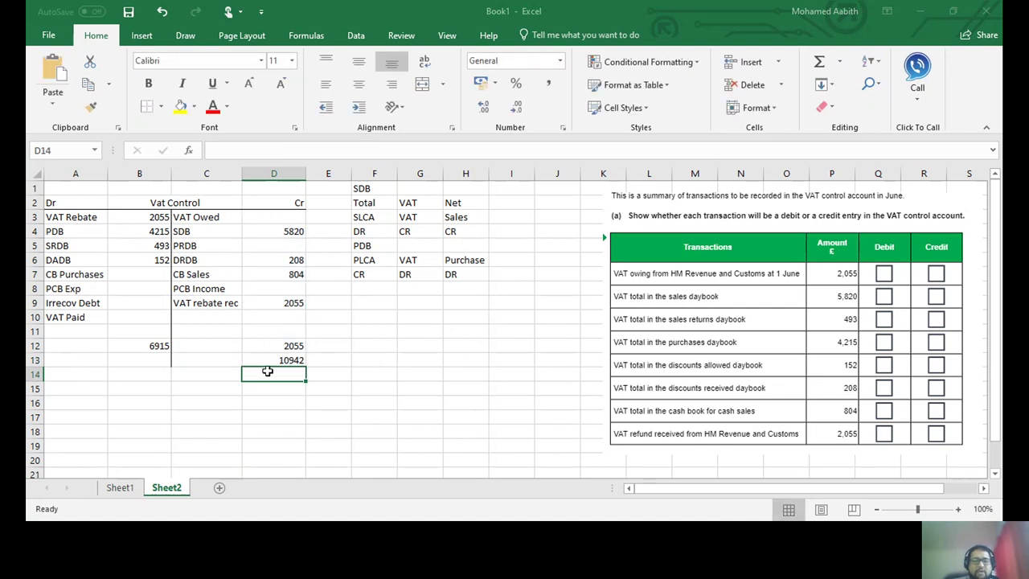
click(283, 351)
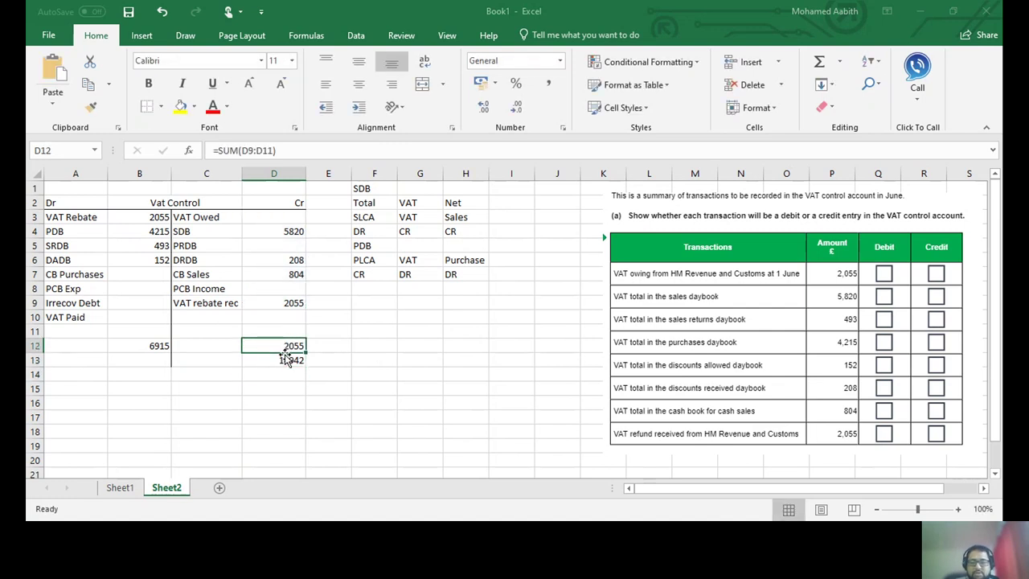
key(Delete)
click(288, 358)
key(Delete)
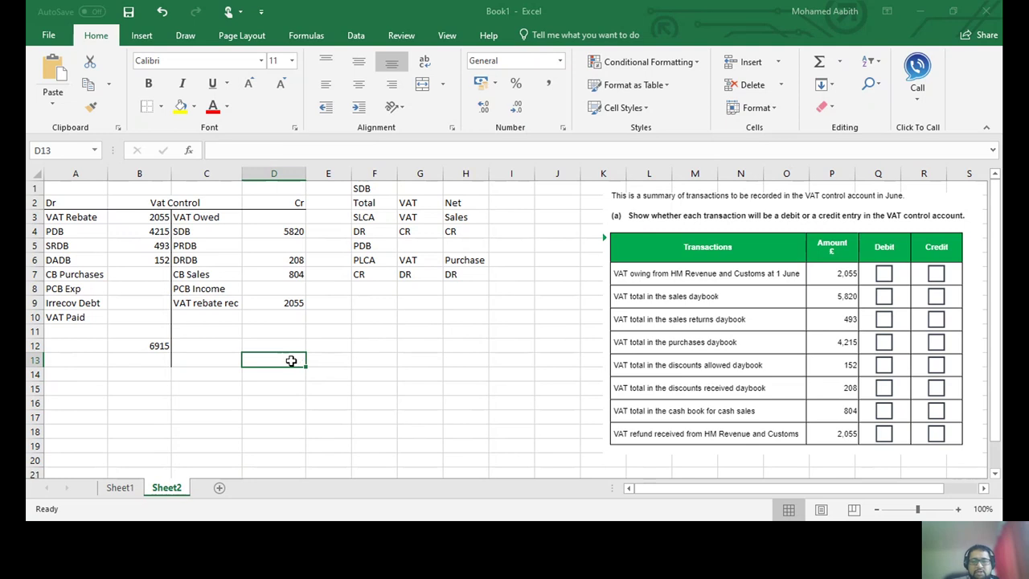
Total the credit amounts in D12 with AutoSum over D3:D11 and check the formula.
click(296, 341)
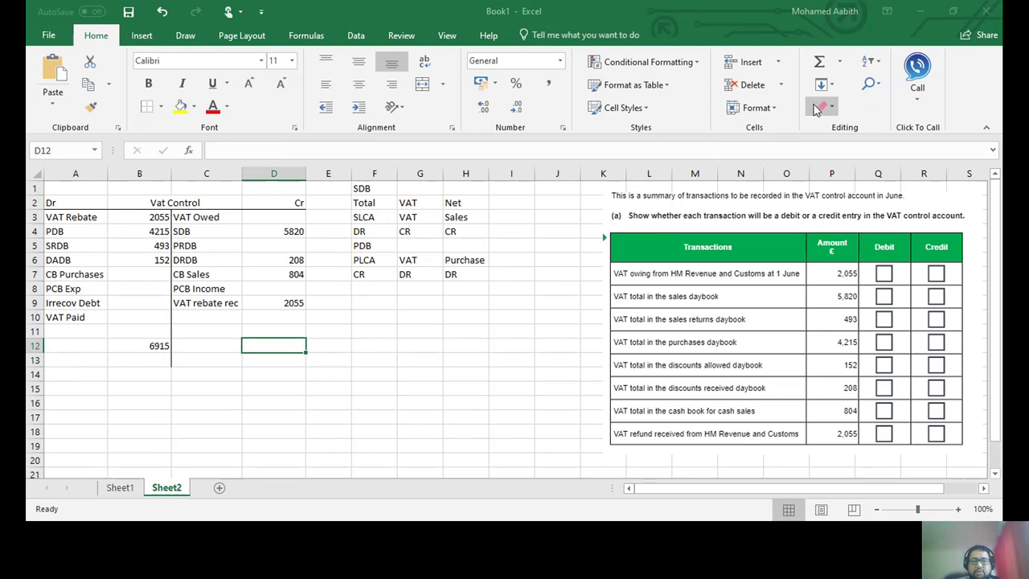
click(819, 61)
drag(293, 219, 292, 326)
key(Return)
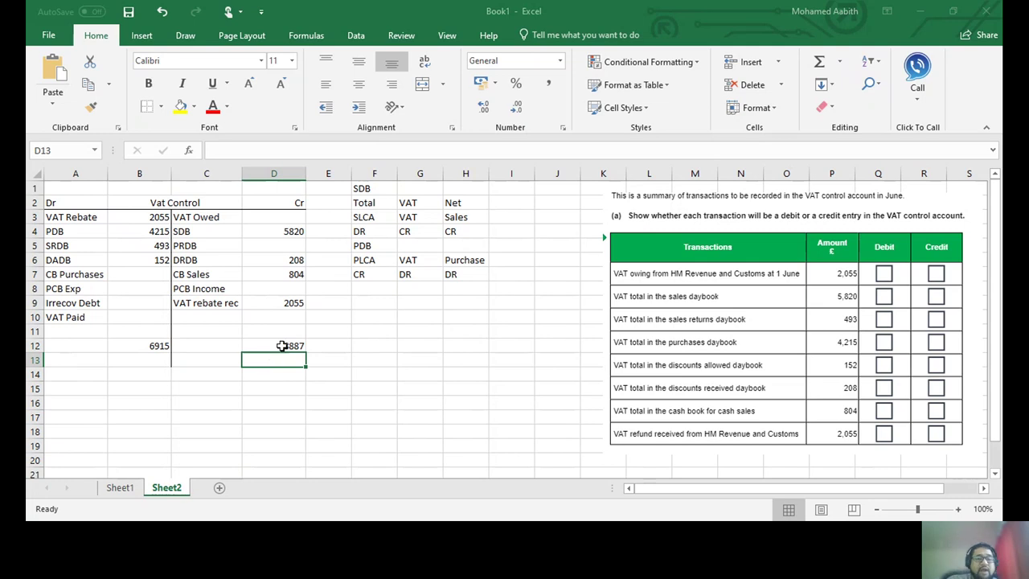
click(279, 345)
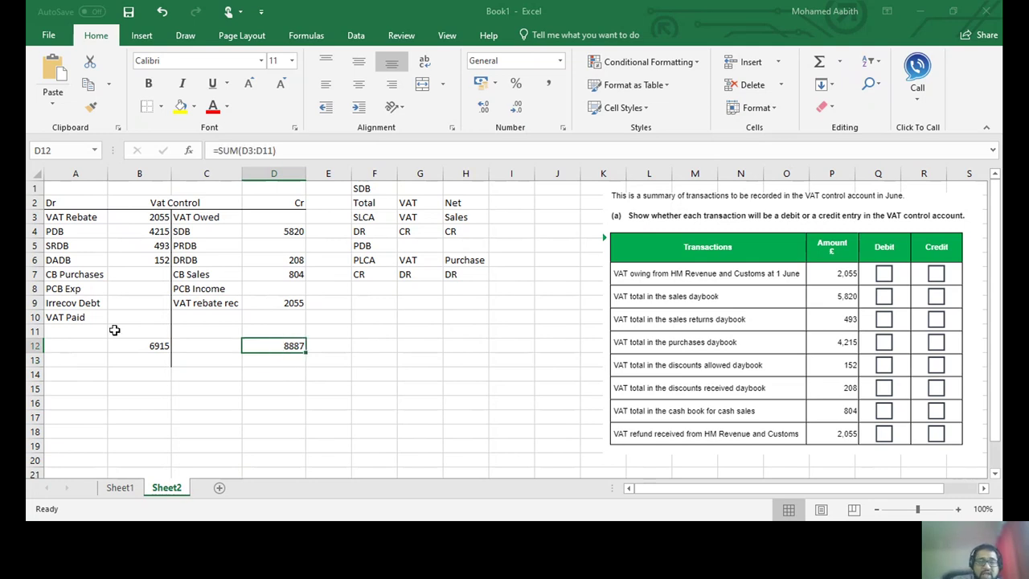
Replace the debit total in B12 with the formula =D12 so it equals the credit total, and check both totals.
click(142, 344)
text(=)
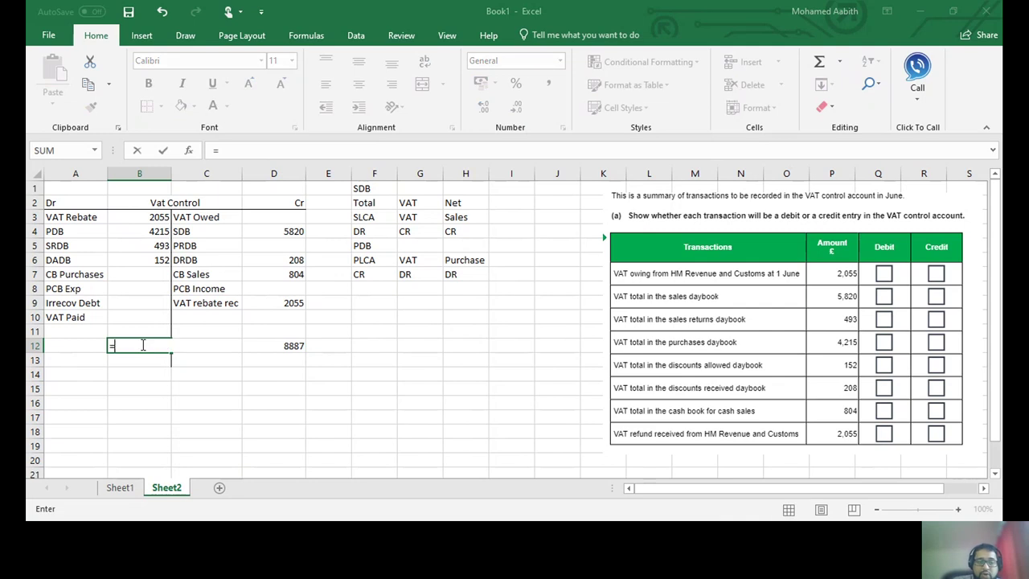
click(290, 346)
key(Return)
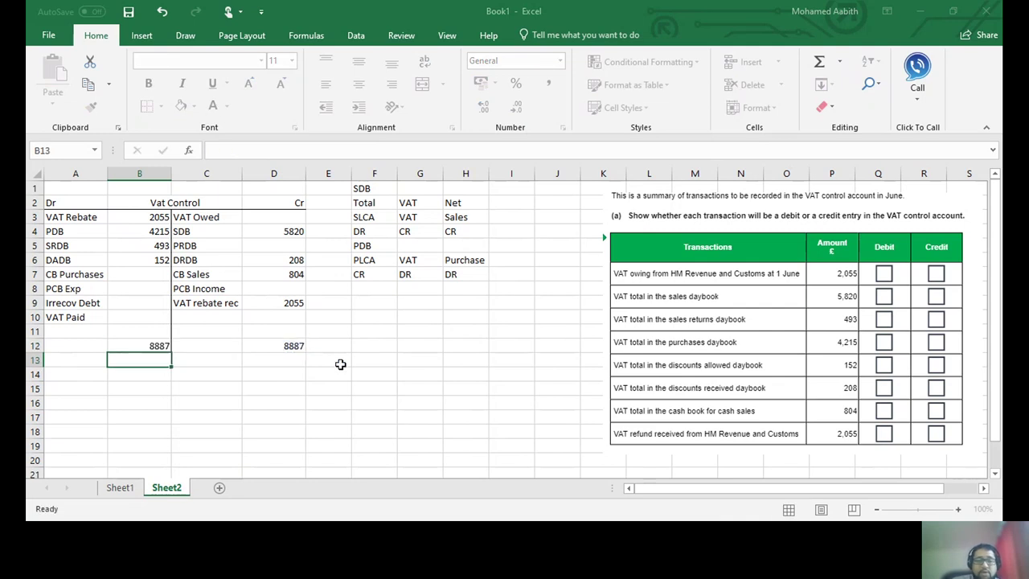
click(294, 345)
click(136, 344)
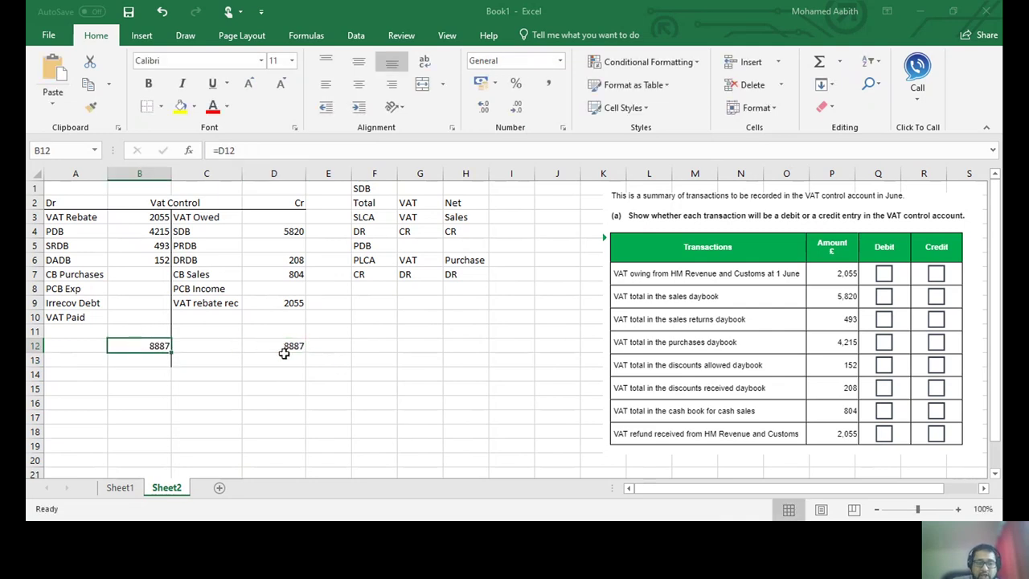
click(286, 347)
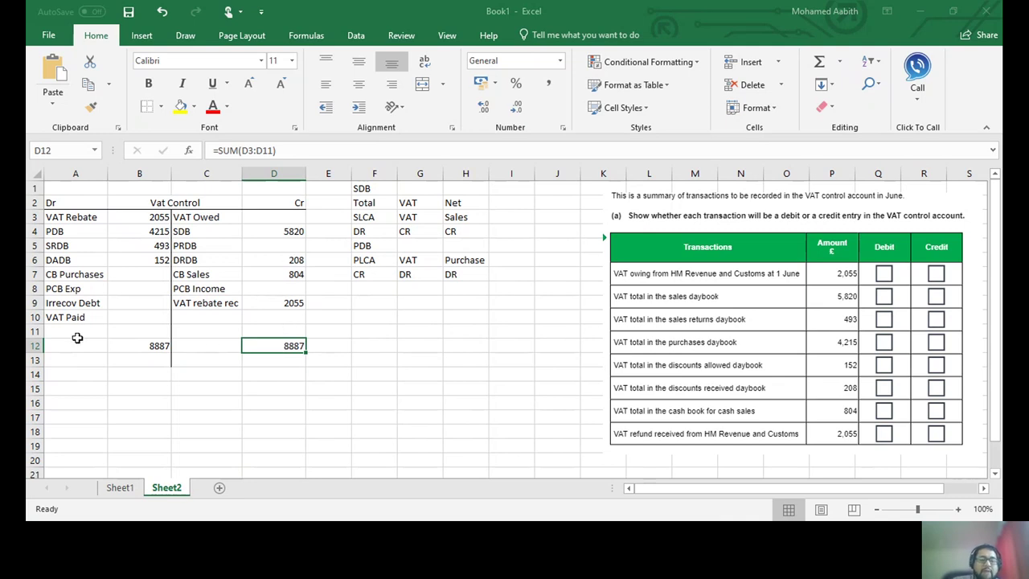
Label A11 Balance c/d and calculate it in B11 as B12 minus the sum of the debit entries from B3 down.
click(75, 337)
text(Bala)
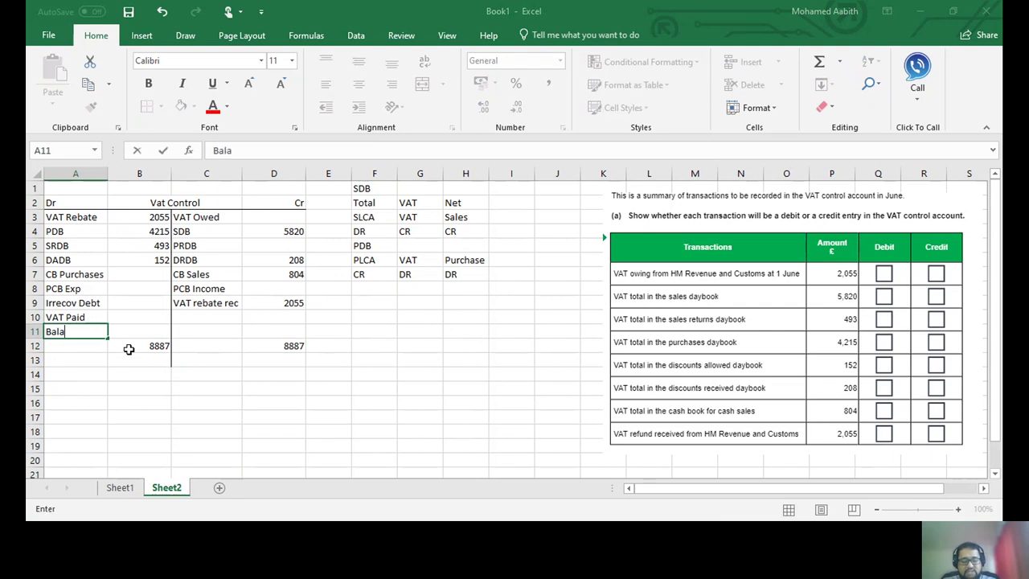
text(nce c/d)
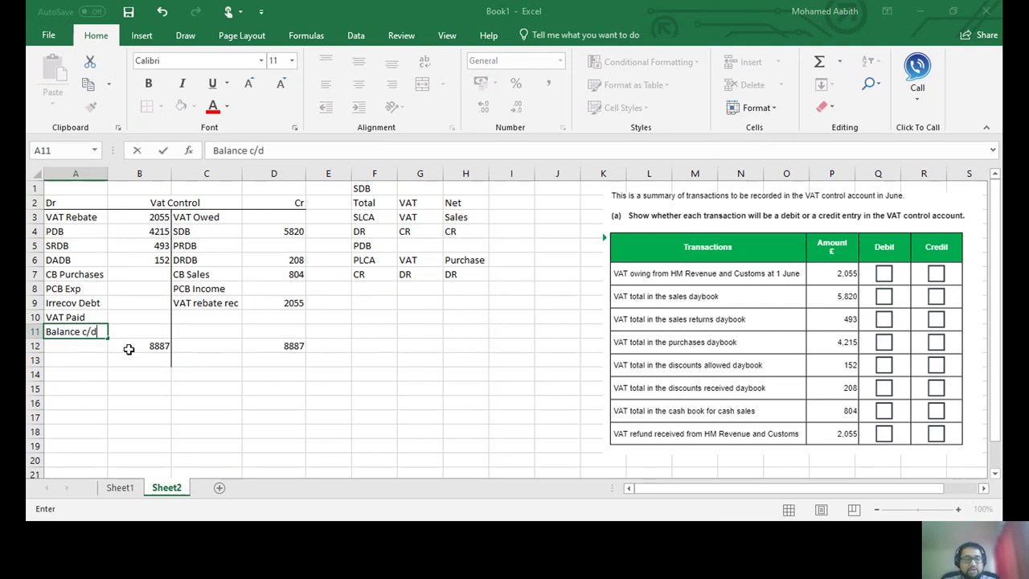
key(Tab)
text(=)
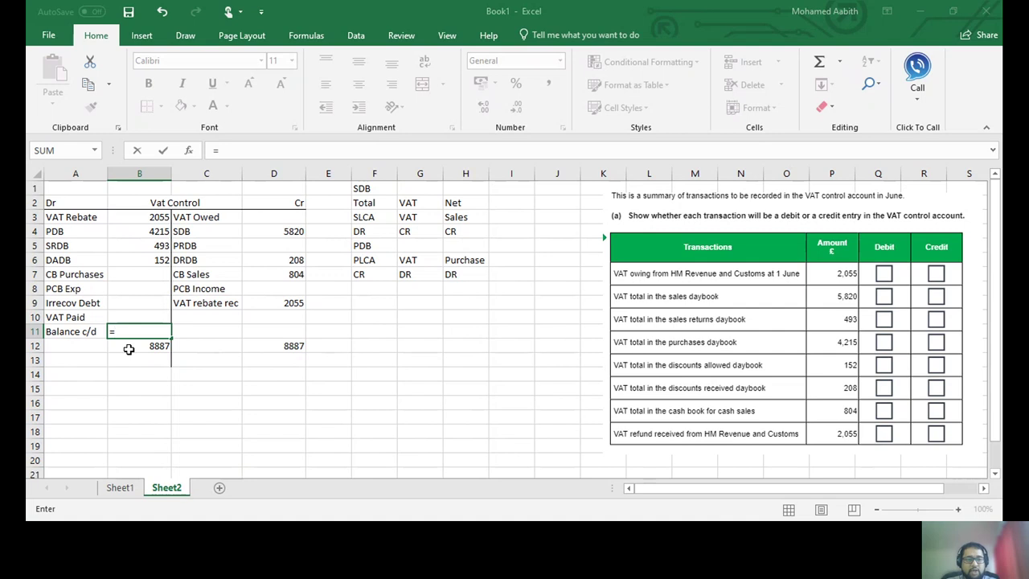
click(129, 348)
text(-)
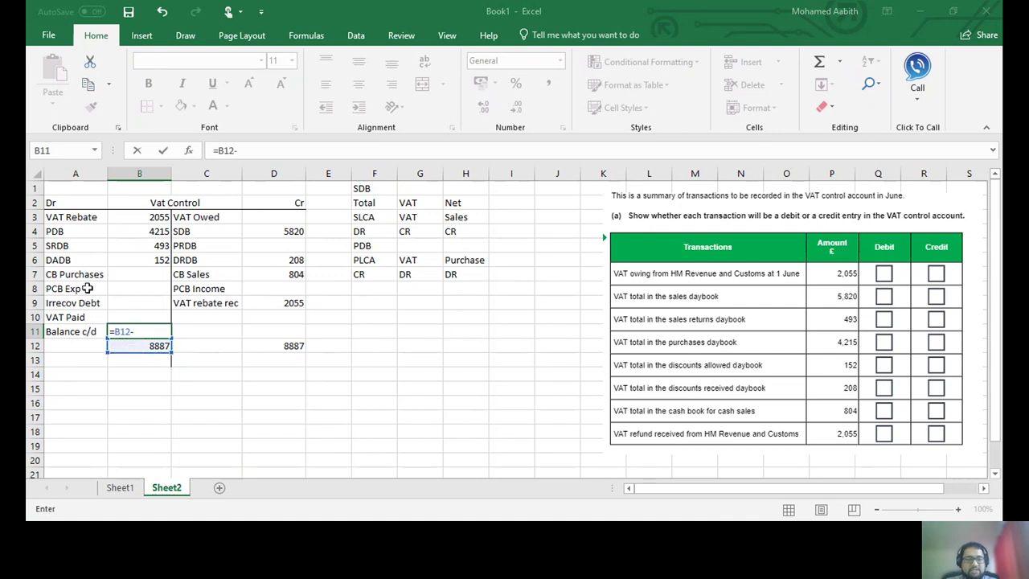
text(sum()
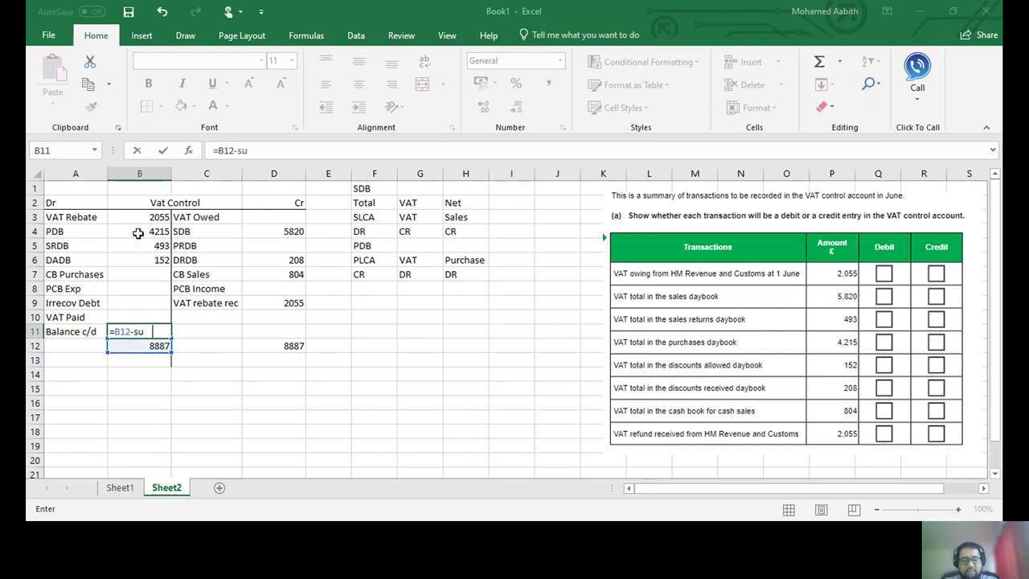
click(137, 218)
drag(144, 246, 143, 258)
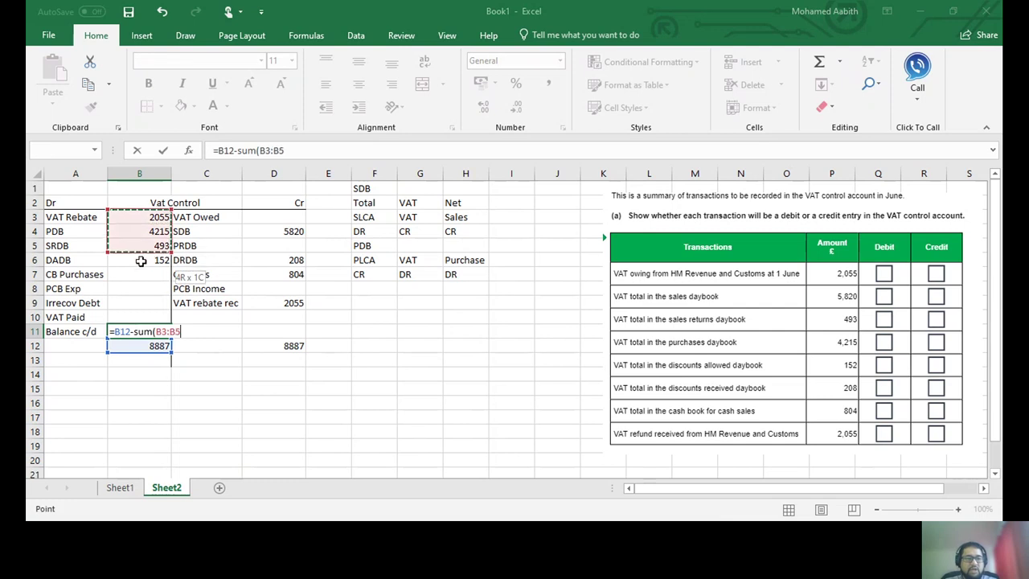
key(Return)
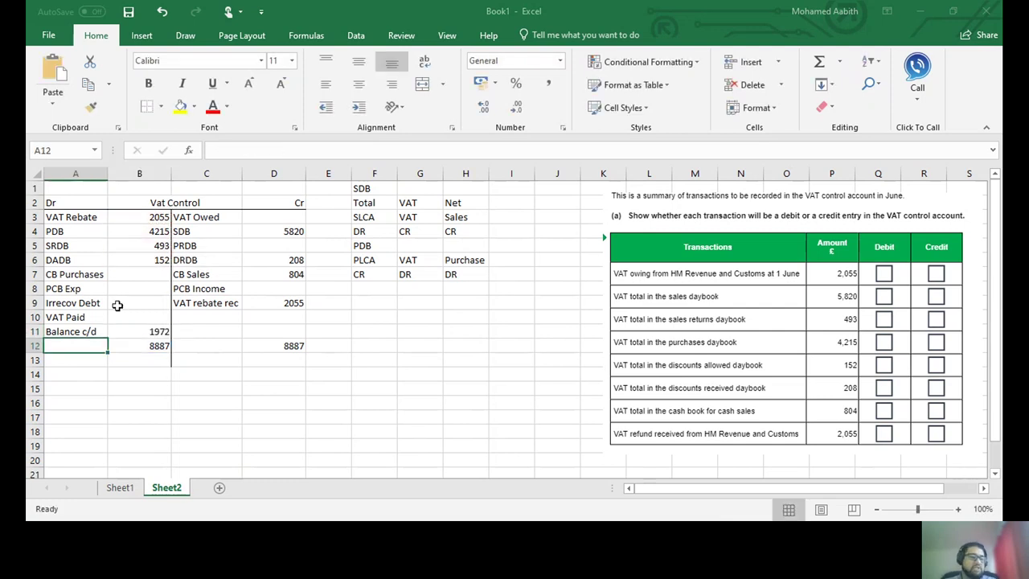
Enter bal b/d in C13 with the formula =B11 in D13, and review the entry labels on both sides of the account.
click(134, 328)
click(223, 359)
text(bal b/d)
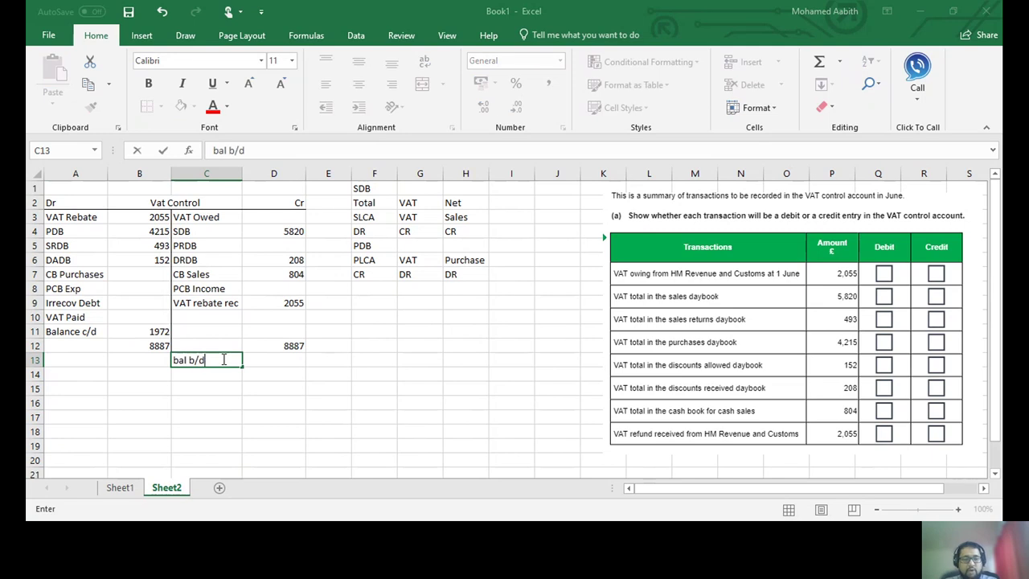
key(Tab)
text(=)
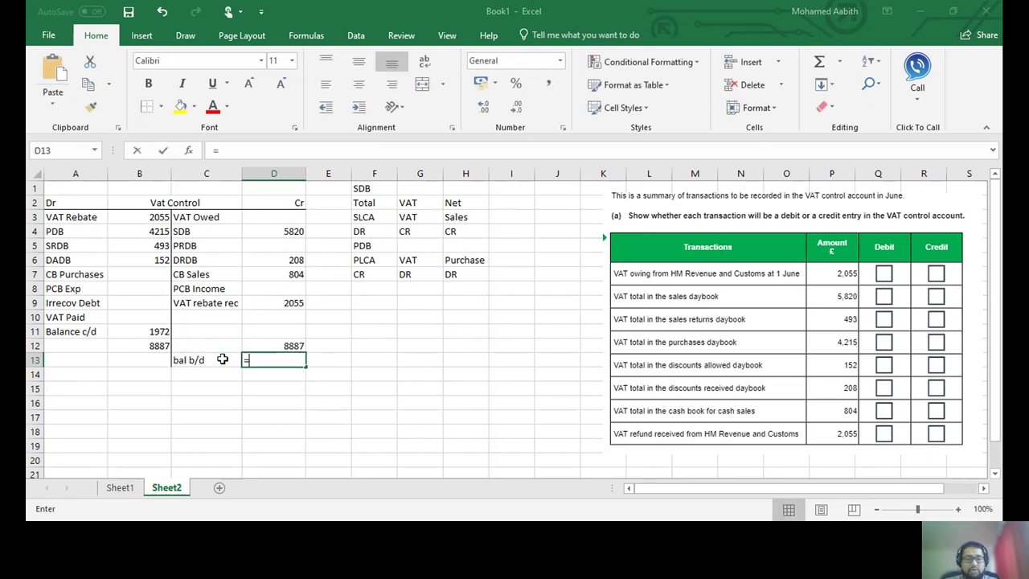
click(154, 332)
key(Return)
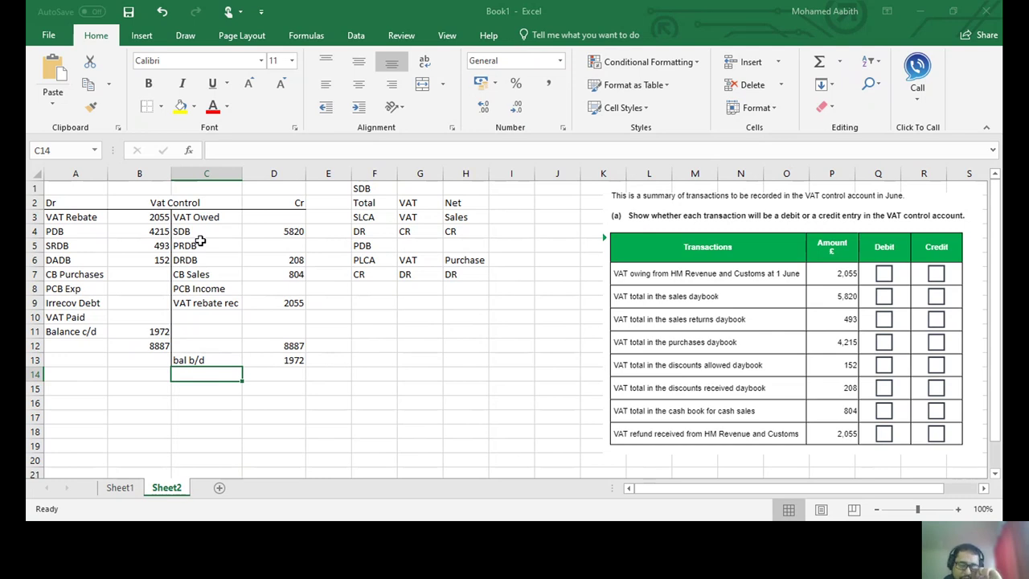
drag(210, 223, 212, 302)
drag(81, 218, 78, 318)
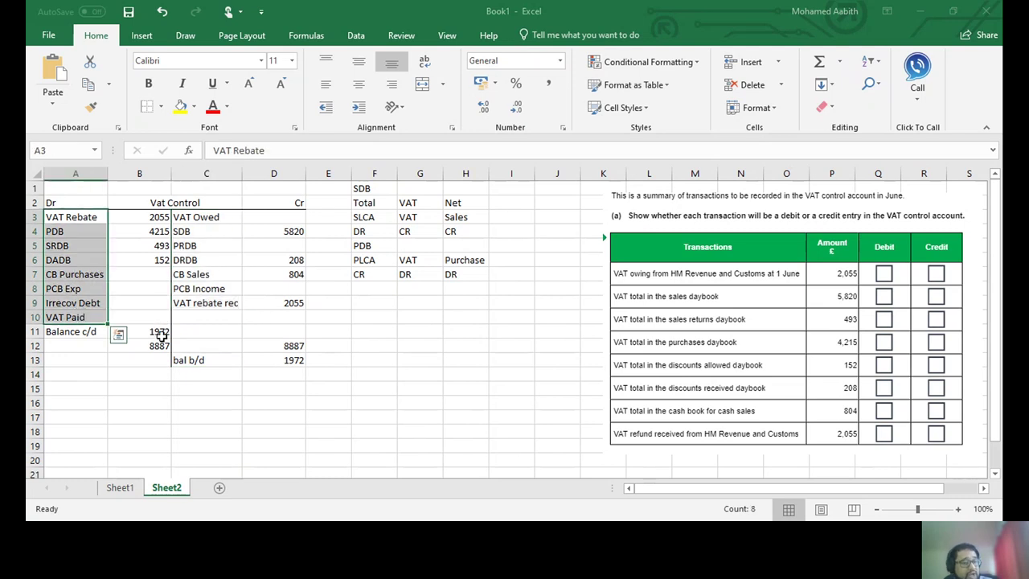
Switch to the assessment and, in Task 4(a), tick debit for VAT owing, sales returns, purchases and discounts allowed, and credit for the sales daybook.
click(747, 394)
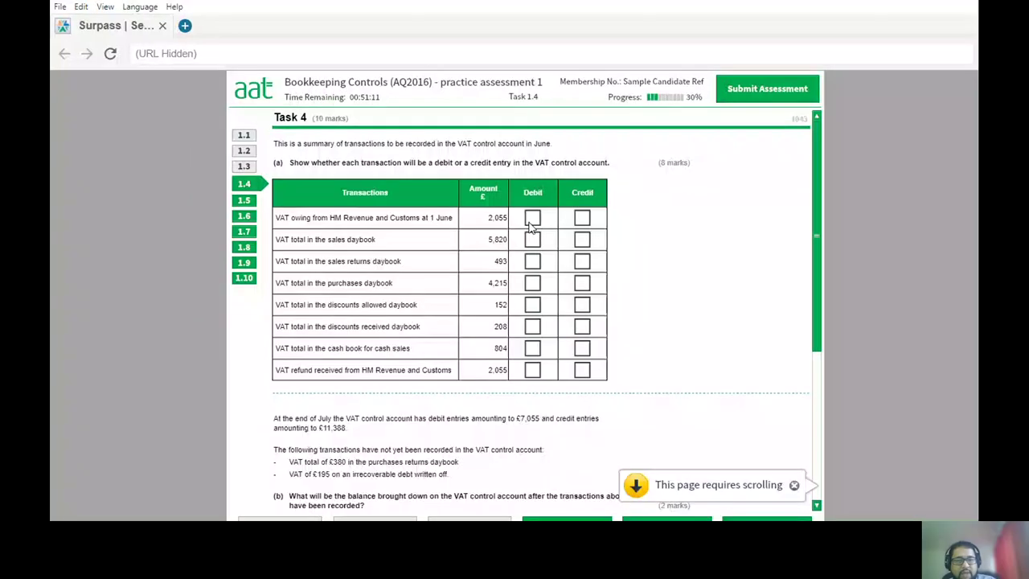
click(582, 239)
click(535, 262)
click(534, 283)
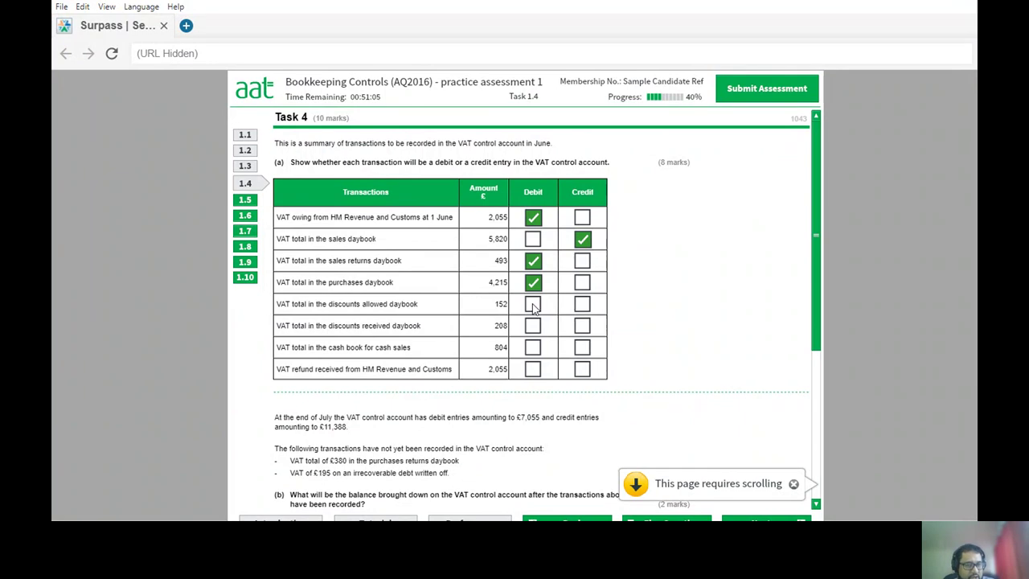
click(533, 305)
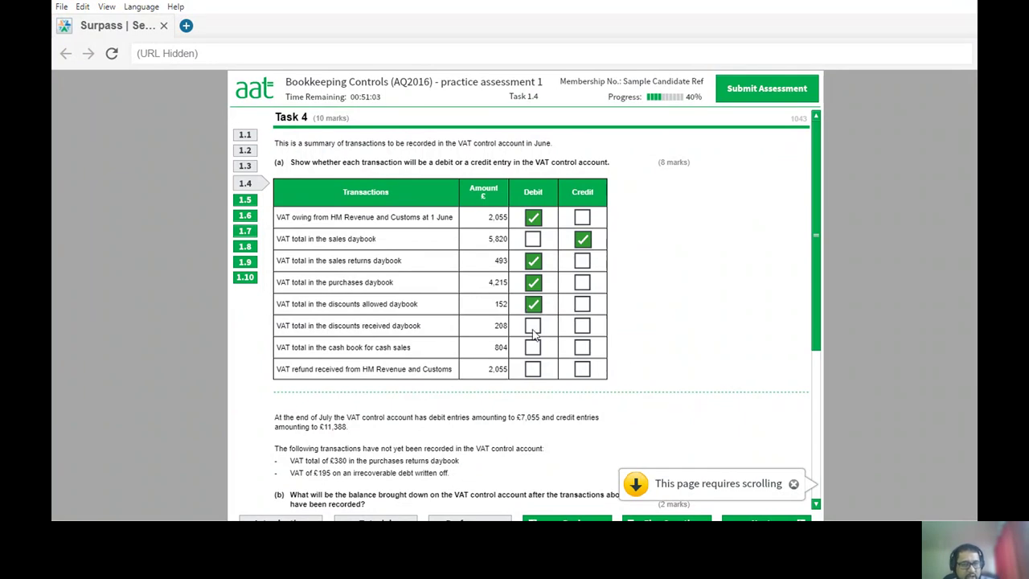
Tick credit for the discounts received daybook, the cash book cash sales and the VAT refund received from HMRC.
click(582, 326)
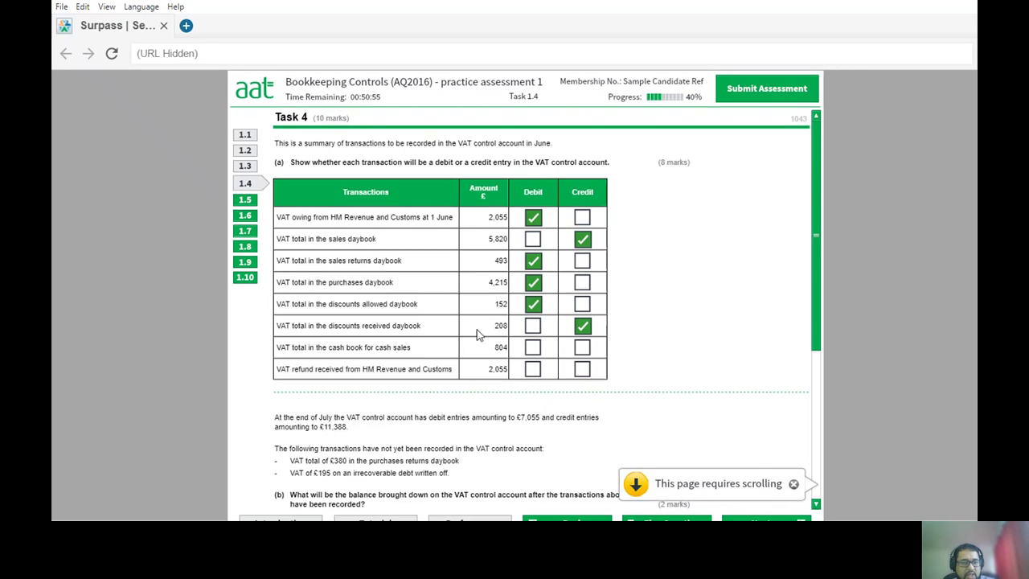
click(584, 348)
click(583, 368)
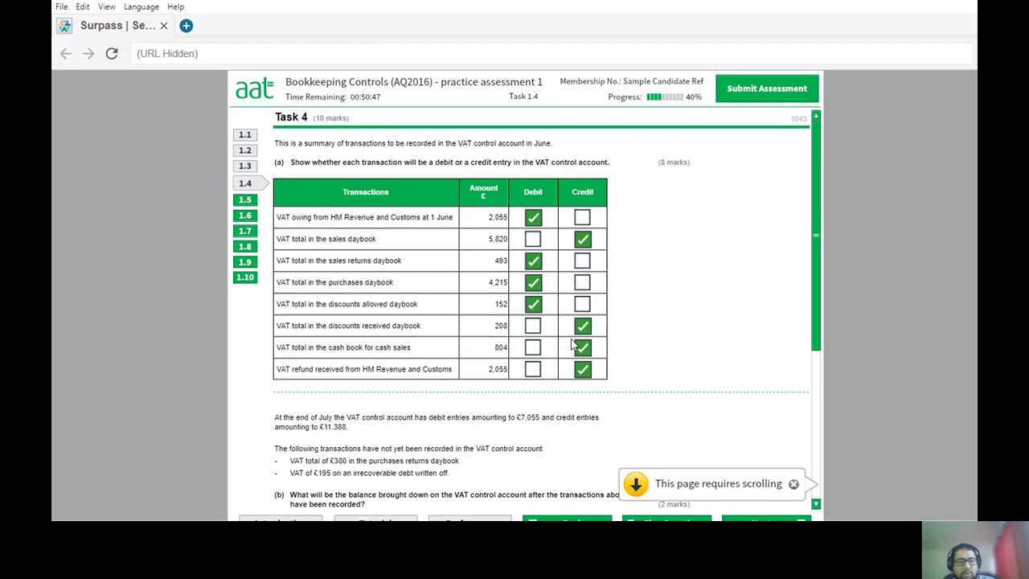
Read Task 4(b), switch to Excel, and paste the question's picture into Sheet2 beside the VAT control account.
scroll(571, 340, down, 3)
scroll(571, 344, down, 1)
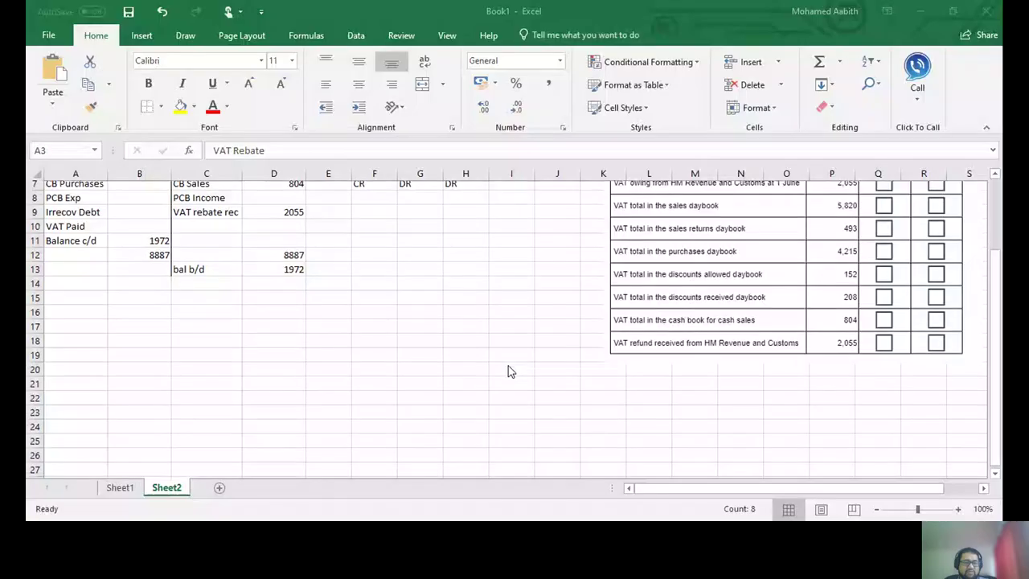
scroll(509, 369, down, 2)
scroll(485, 342, up, 2)
scroll(447, 315, up, 2)
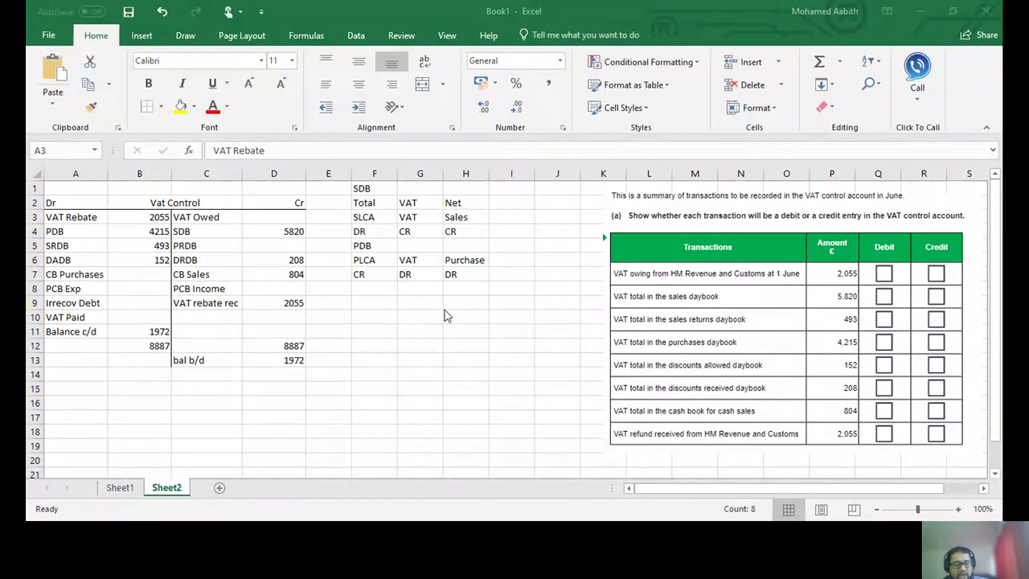
click(517, 345)
key(ctrl+v)
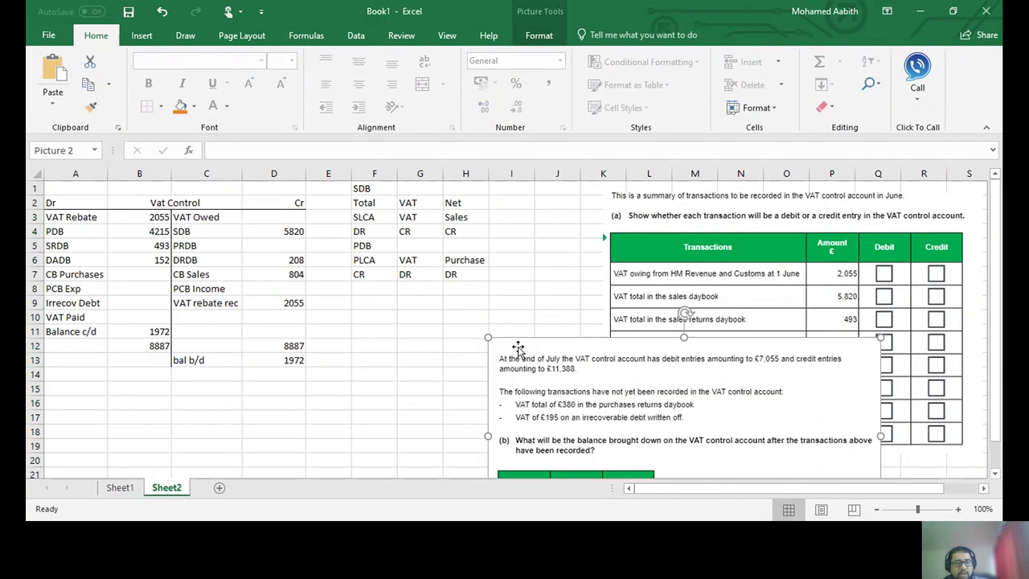
drag(552, 370, 395, 267)
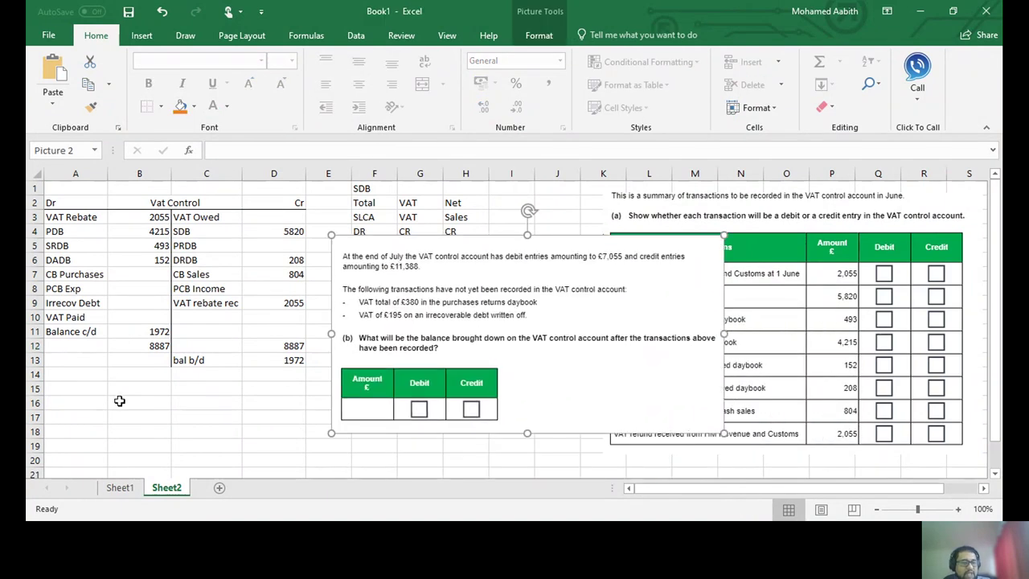
Enter the July debit total 7055 in B15 and the credit total 11388 in D15 below the June account.
drag(55, 204, 285, 367)
click(117, 390)
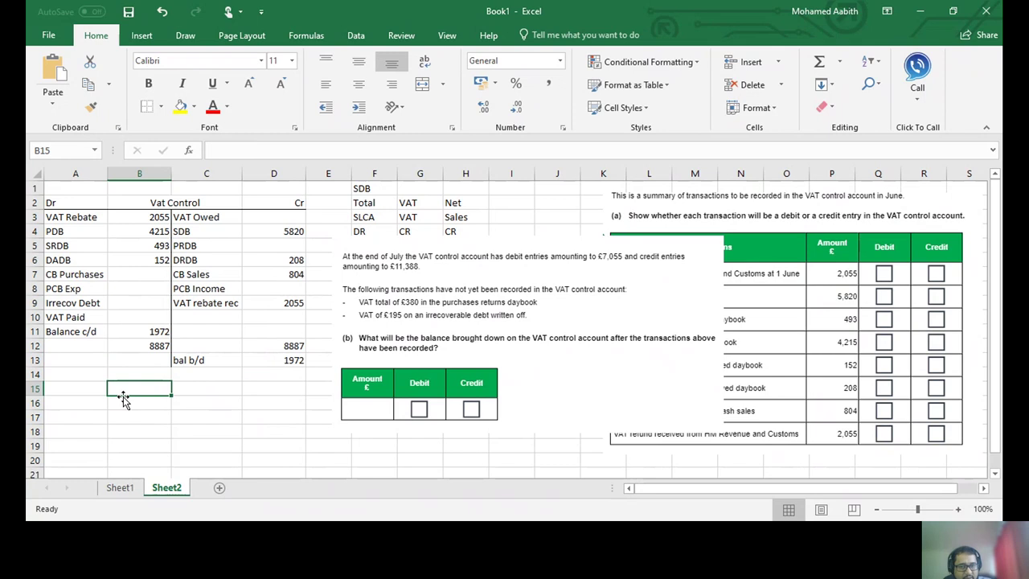
text(7055)
key(Tab)
key(Tab)
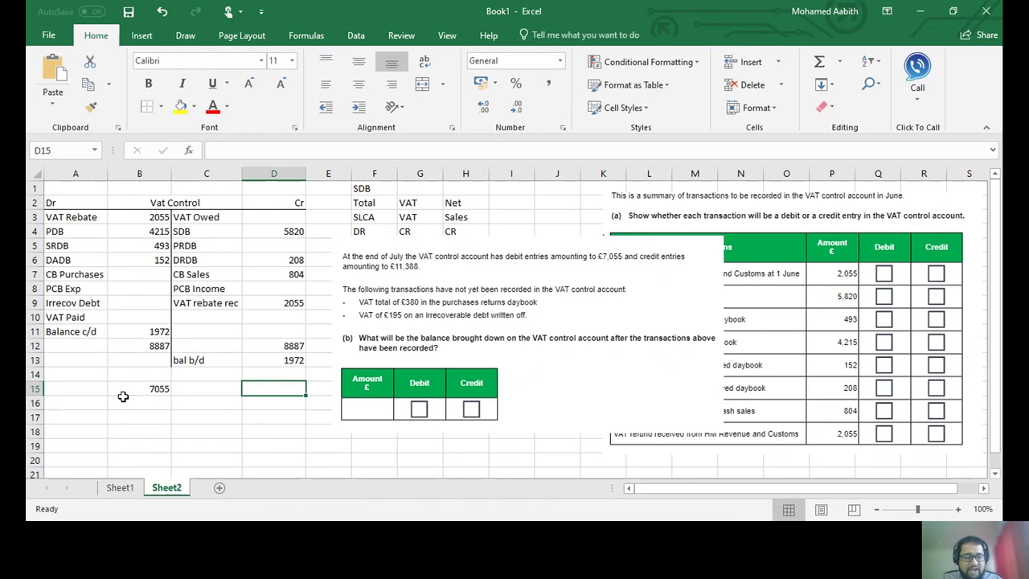
text(11388)
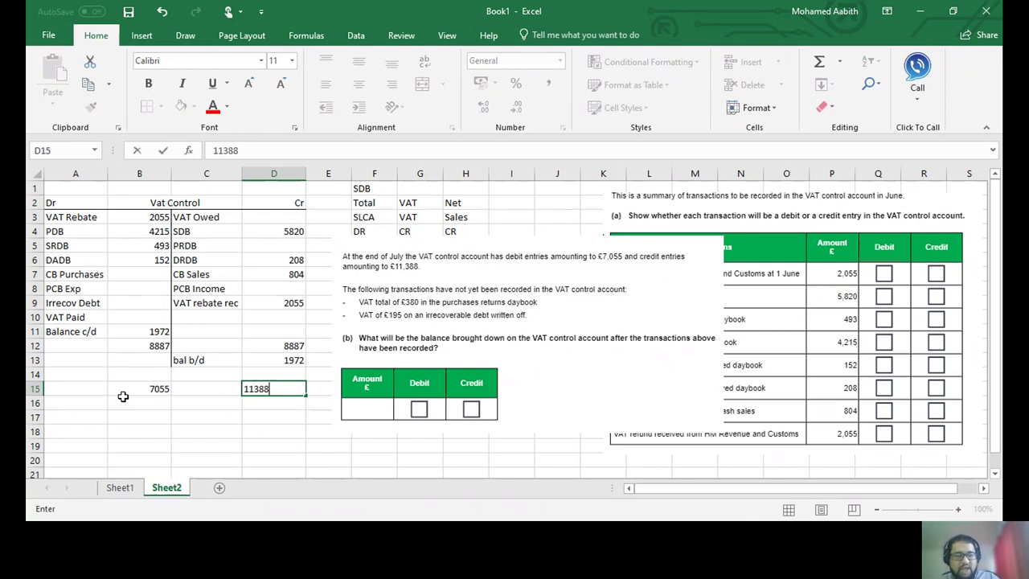
click(123, 400)
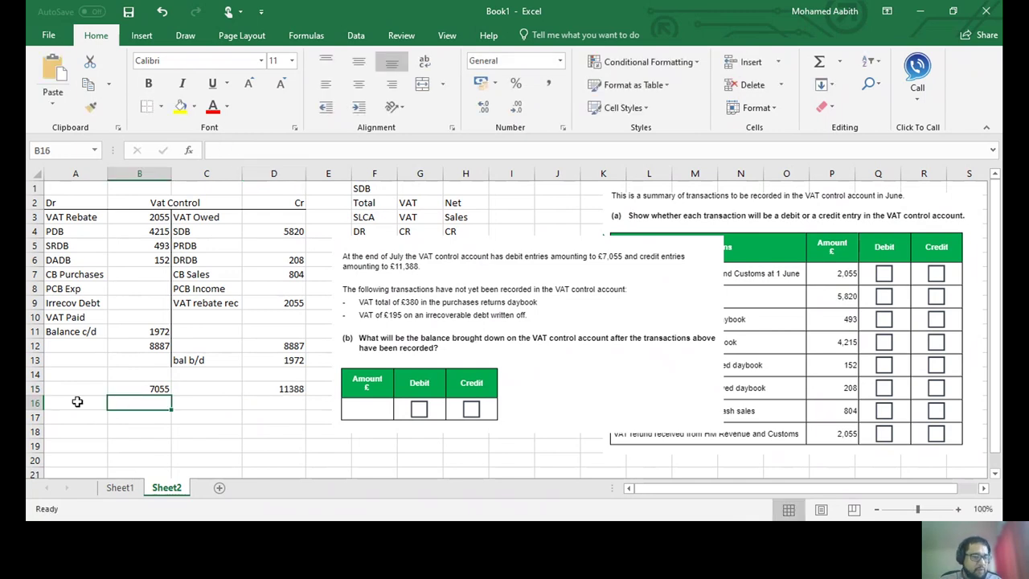
Draw a new T-account with a top border across A15:D15 and a left border down C15:D21.
drag(57, 389, 302, 389)
click(161, 110)
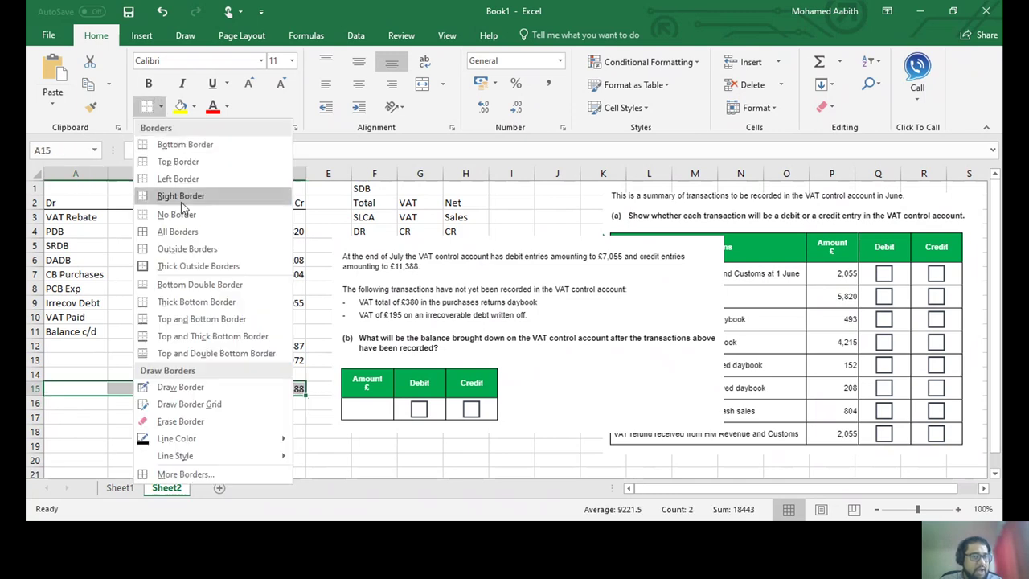
click(133, 372)
drag(212, 389, 250, 398)
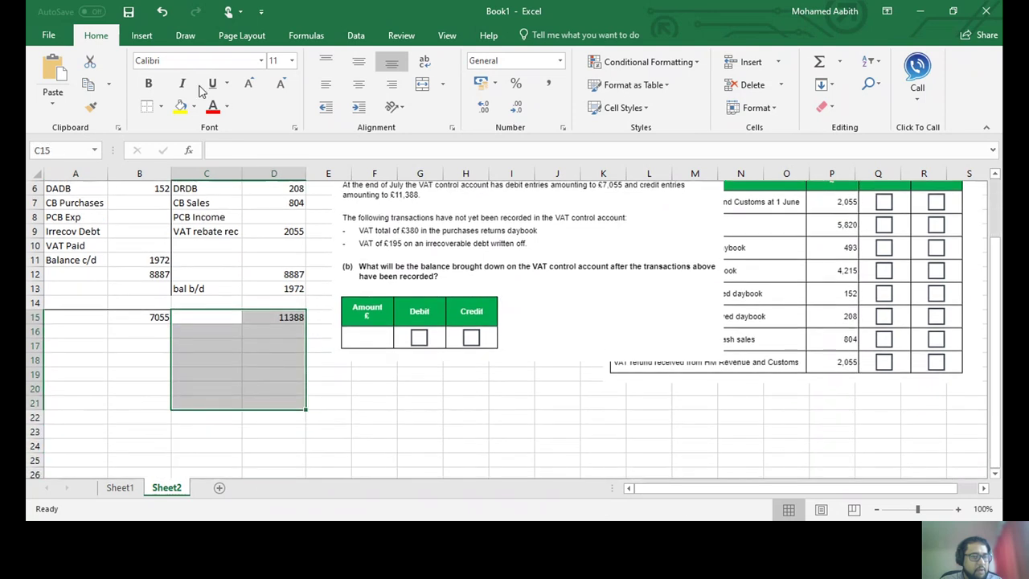
click(161, 106)
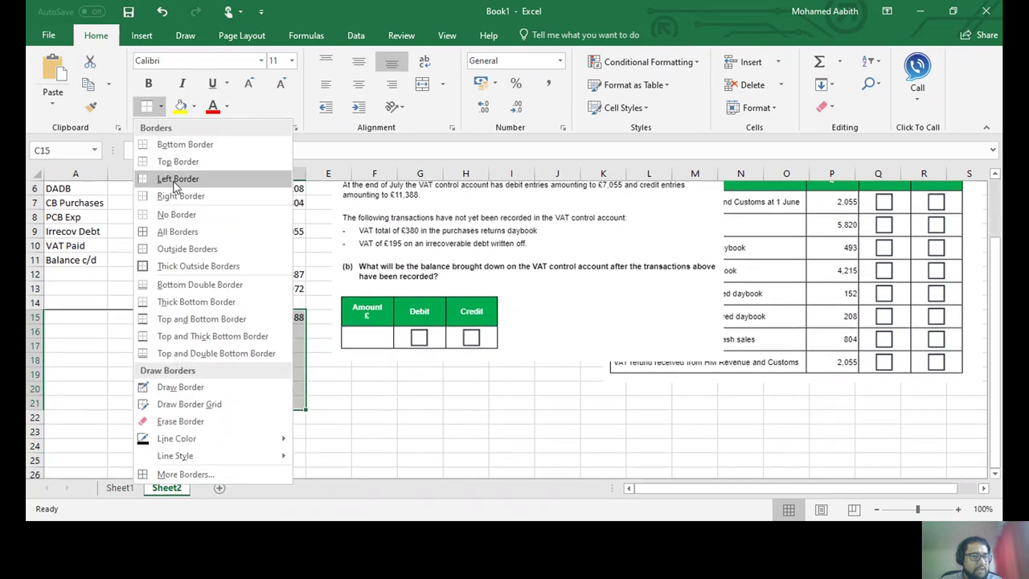
click(178, 178)
click(207, 389)
scroll(213, 402, up, 1)
scroll(215, 404, up, 1)
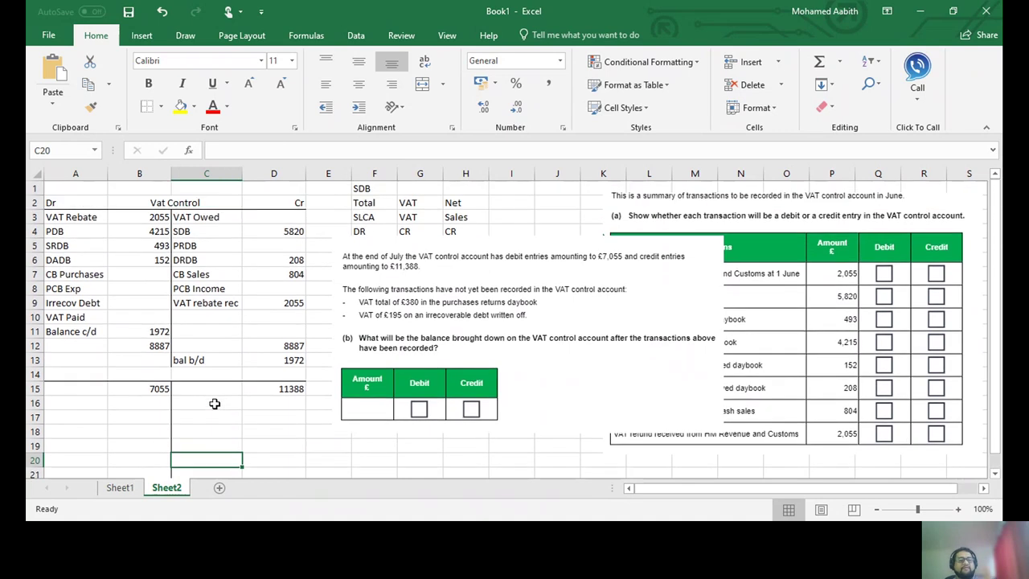
Post the purchases returns daybook VAT of 380 on the credit side in D16.
click(289, 251)
click(267, 403)
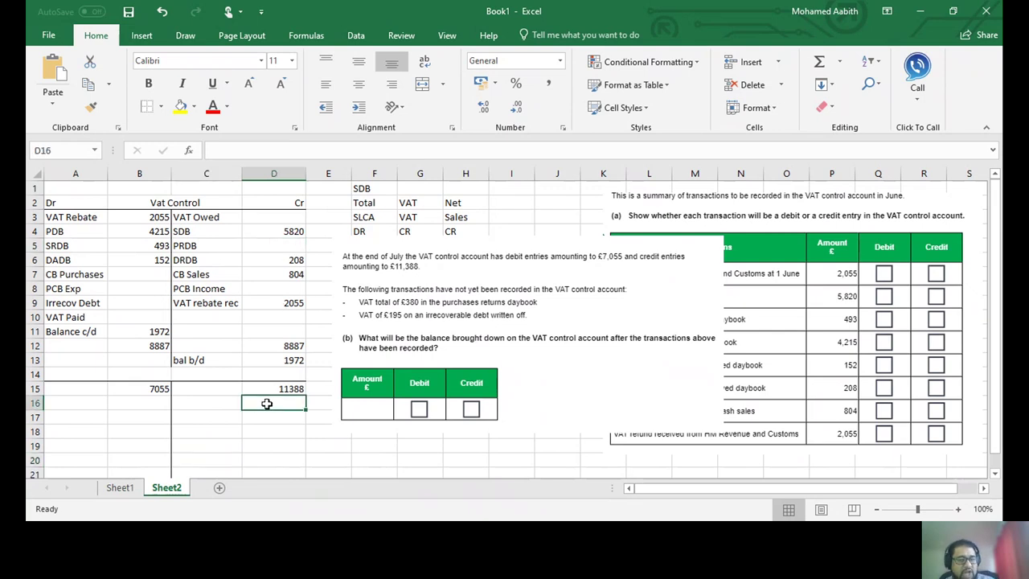
text(3)
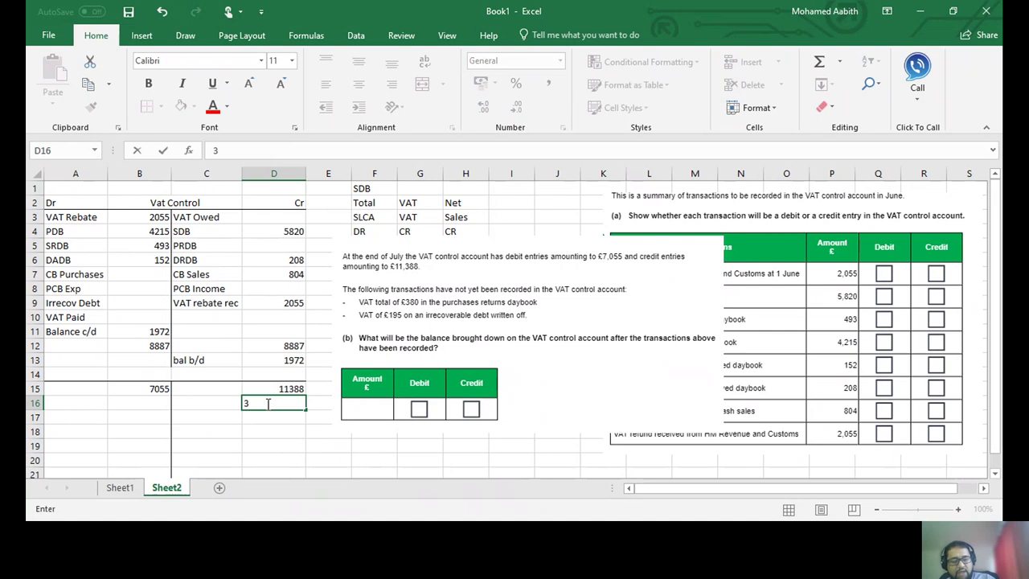
text(80)
key(Return)
Check the Irrecov Debt label's side and post the irrecoverable debt VAT of 195 as a debit in B16.
click(161, 403)
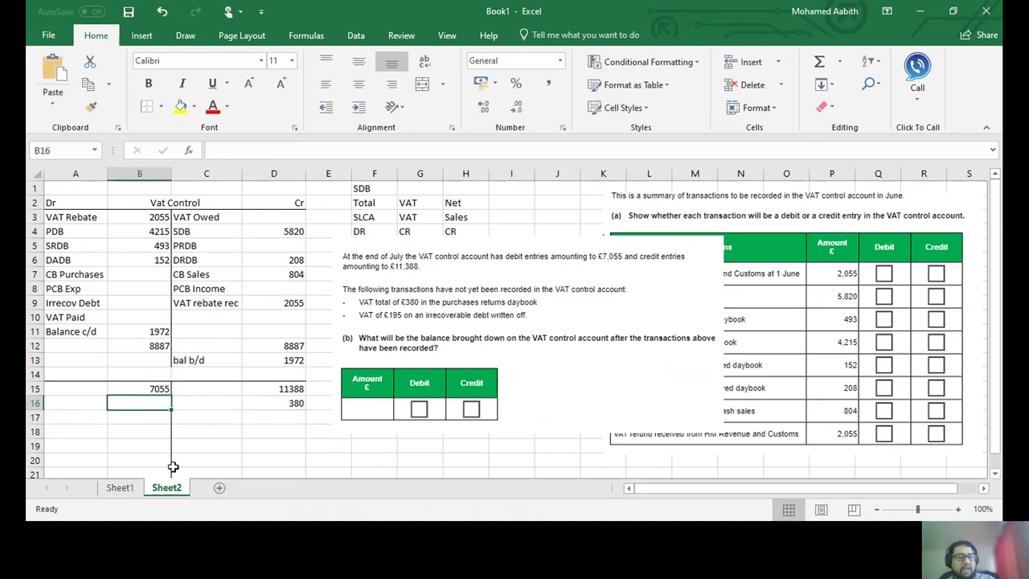
click(72, 306)
click(149, 406)
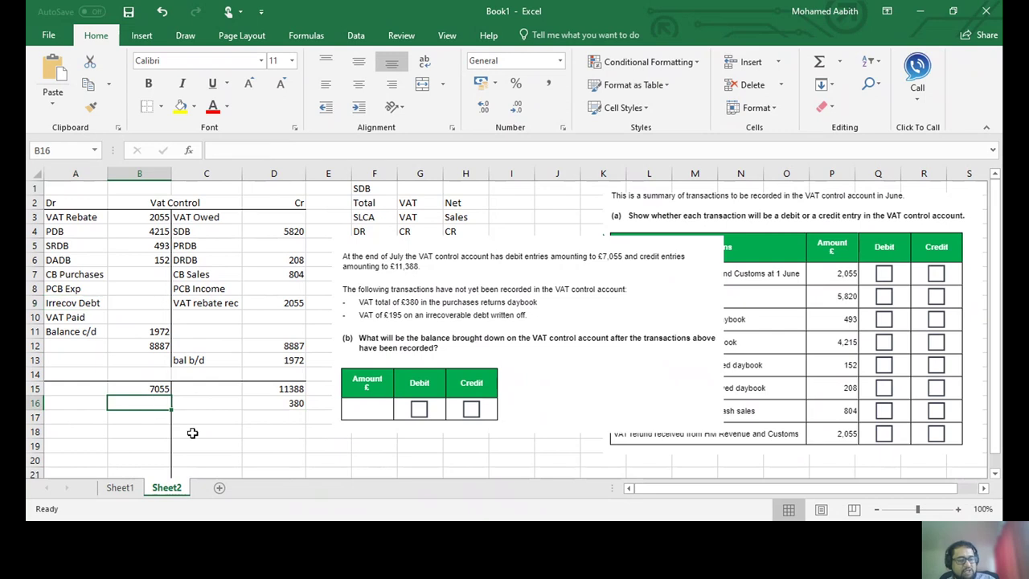
text(195)
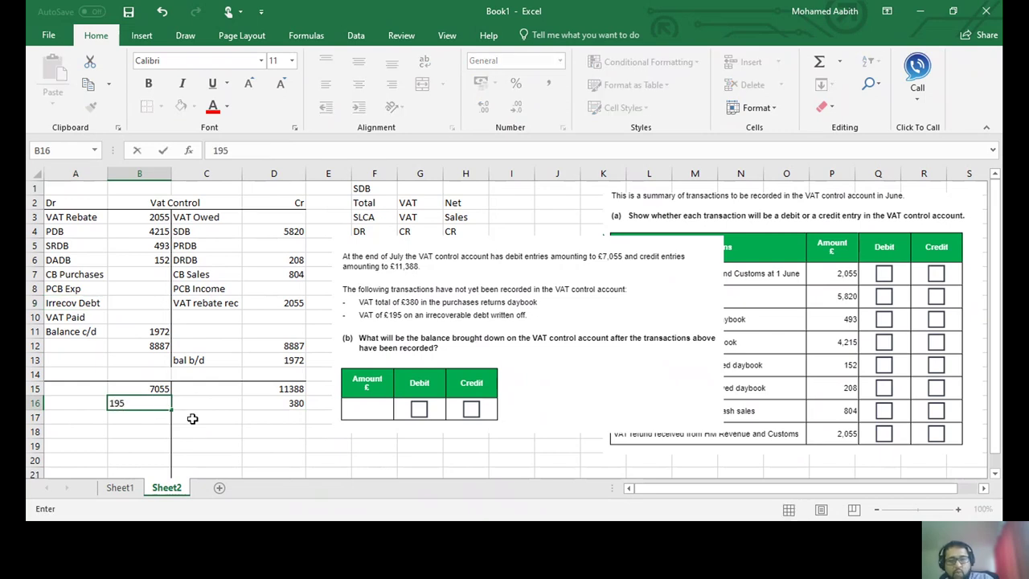
key(Return)
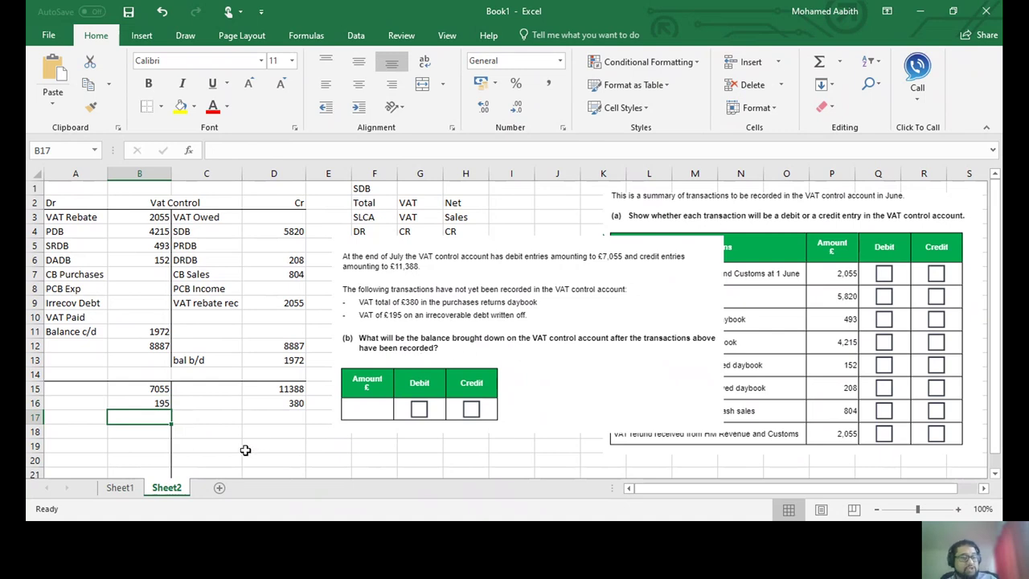
click(268, 434)
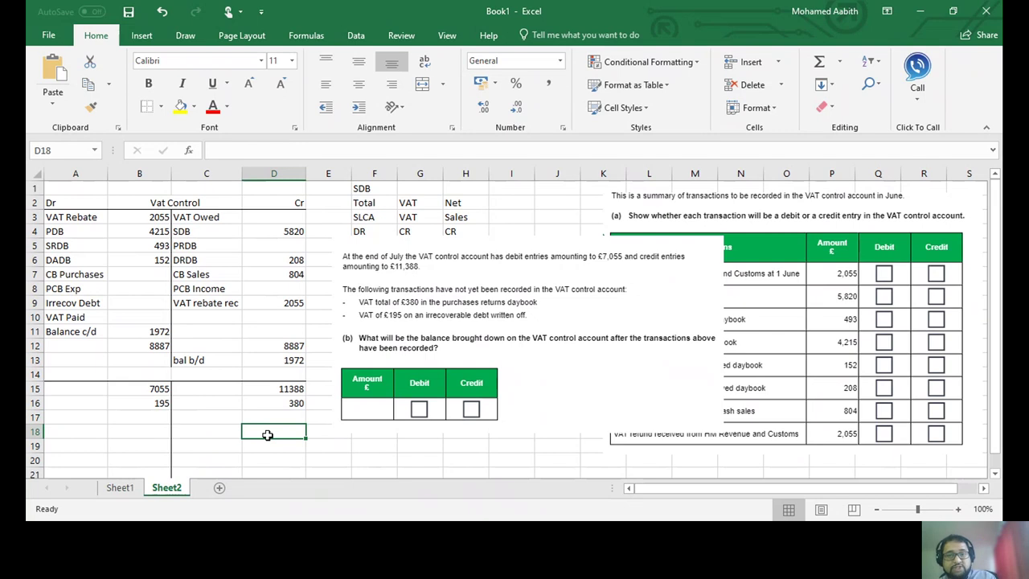
text(=)
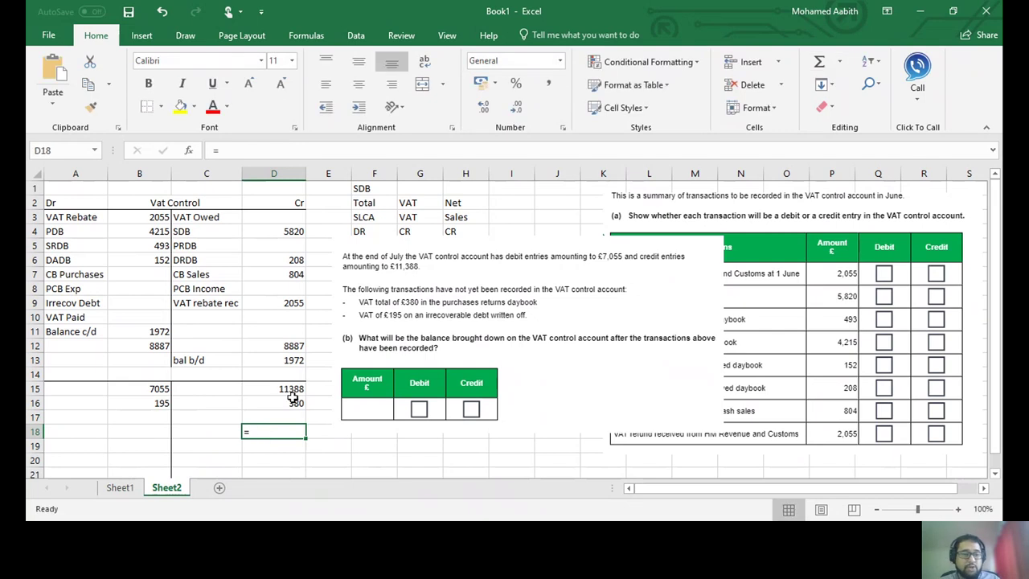
drag(292, 391, 292, 403)
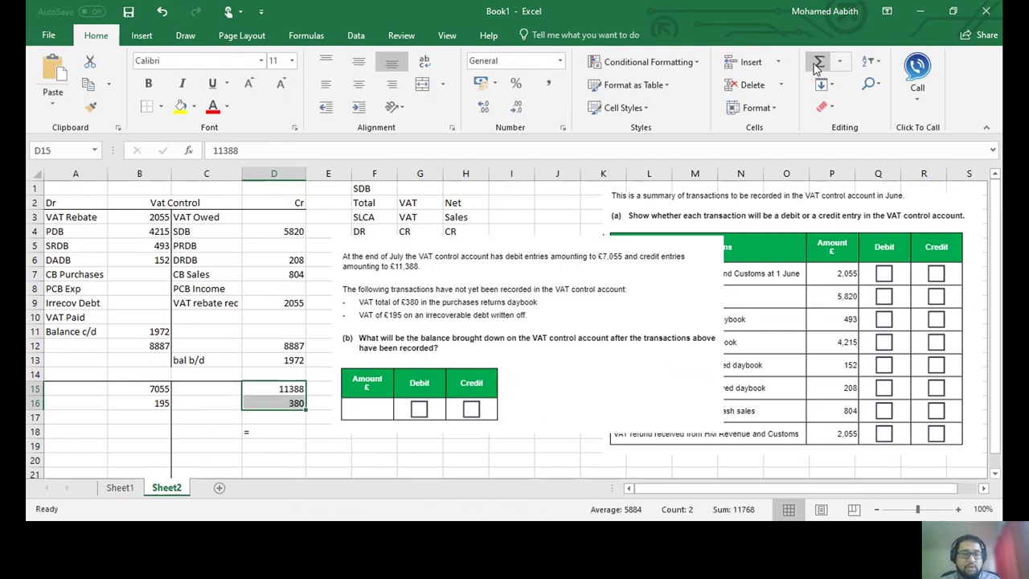
click(817, 67)
click(275, 418)
click(275, 439)
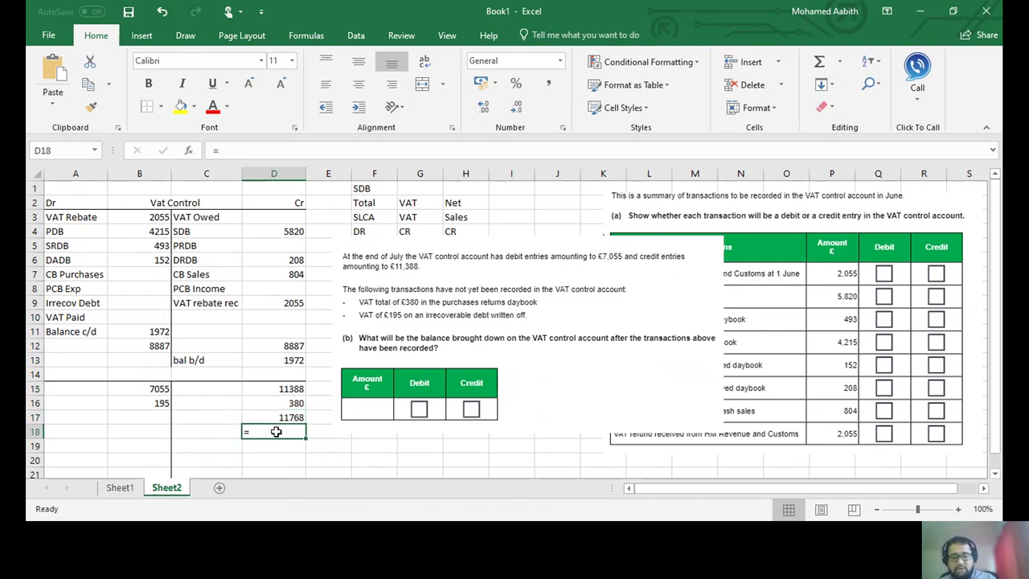
key(BackSpace)
Total the July credit entries in D18 with a sum of D15:D16 and clear the stray total from D17.
text(=)
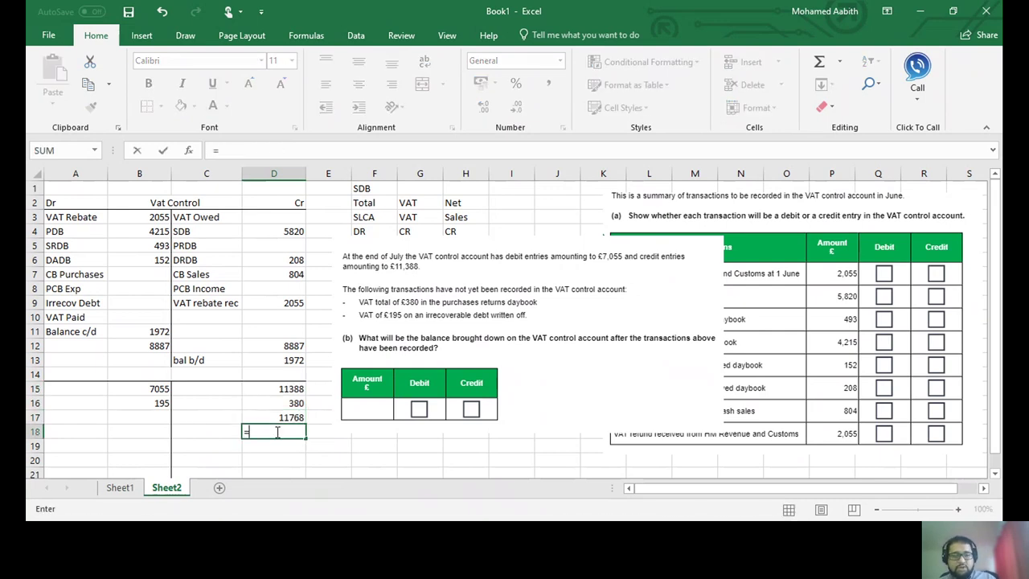
text(sum)
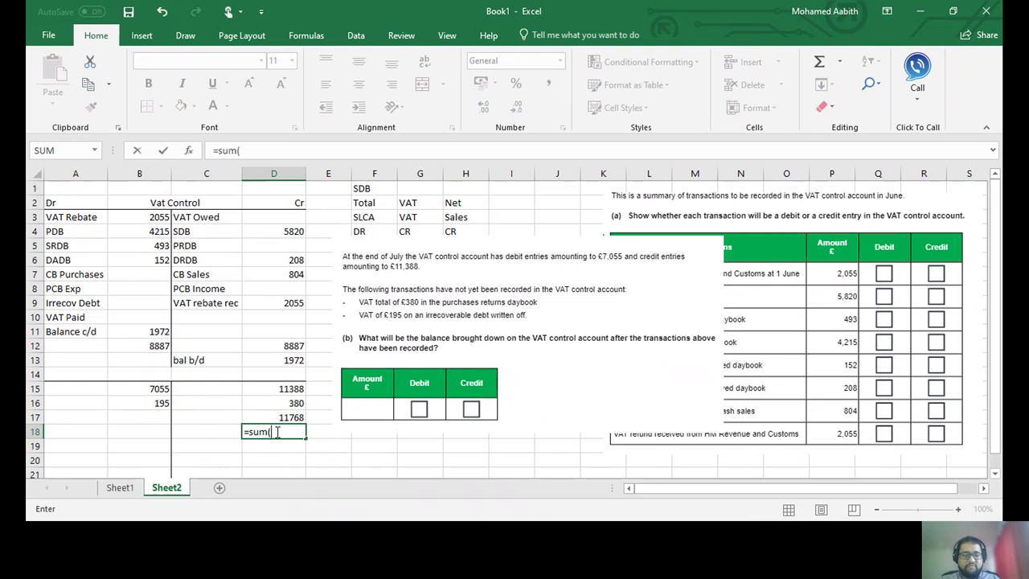
text(()
mouse_move(289, 389)
mouse_down()
mouse_move(292, 416)
mouse_move(292, 402)
mouse_up()
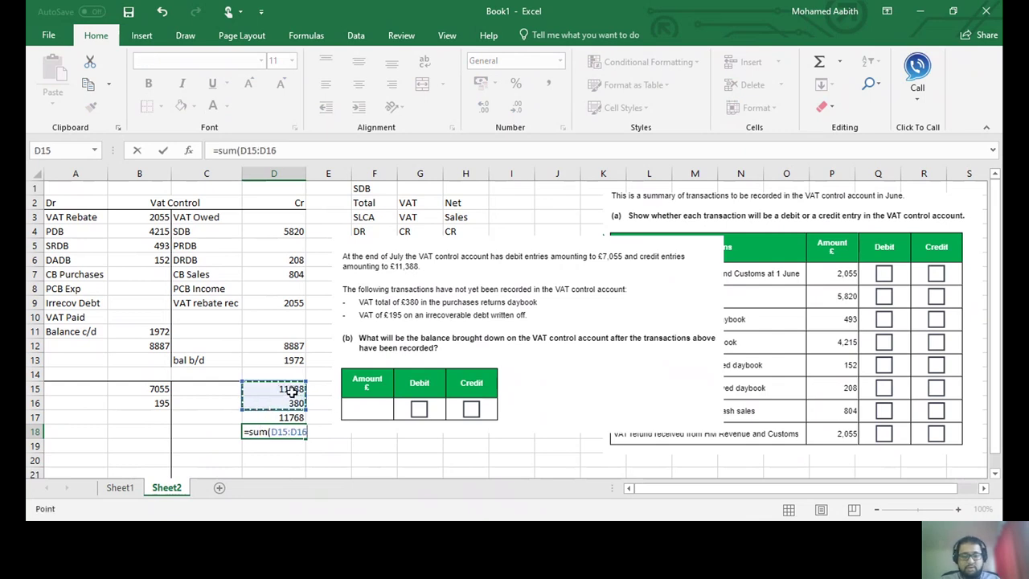
key(Return)
click(295, 417)
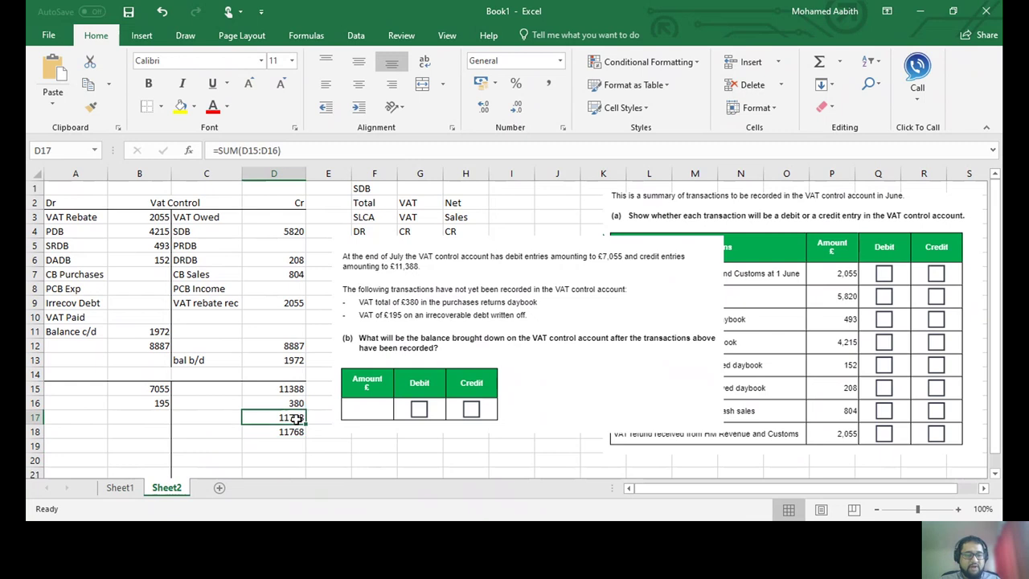
key(Delete)
Carry the credit total across to the debit side by entering =D18 in B18.
click(154, 431)
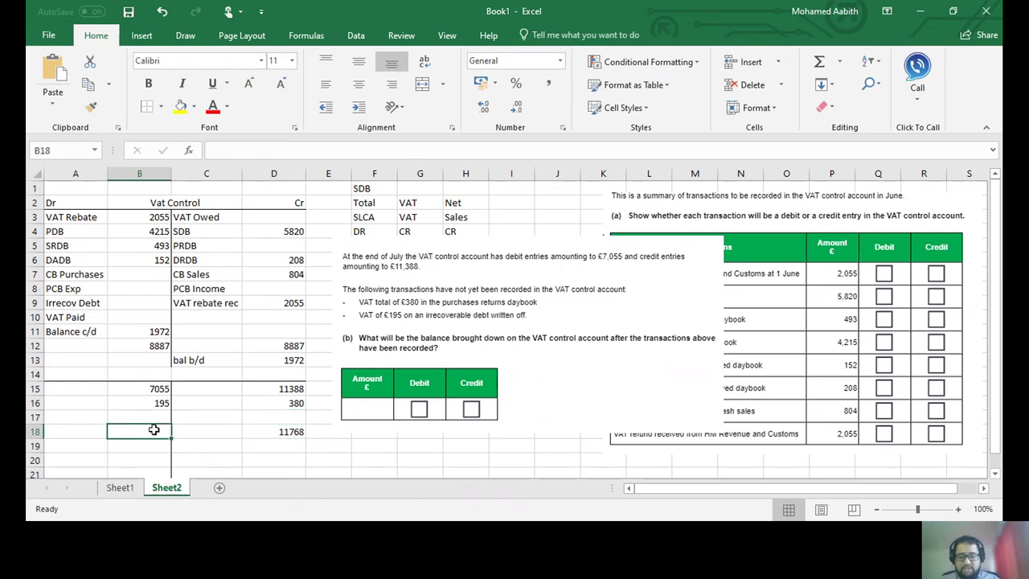
text(=)
click(302, 432)
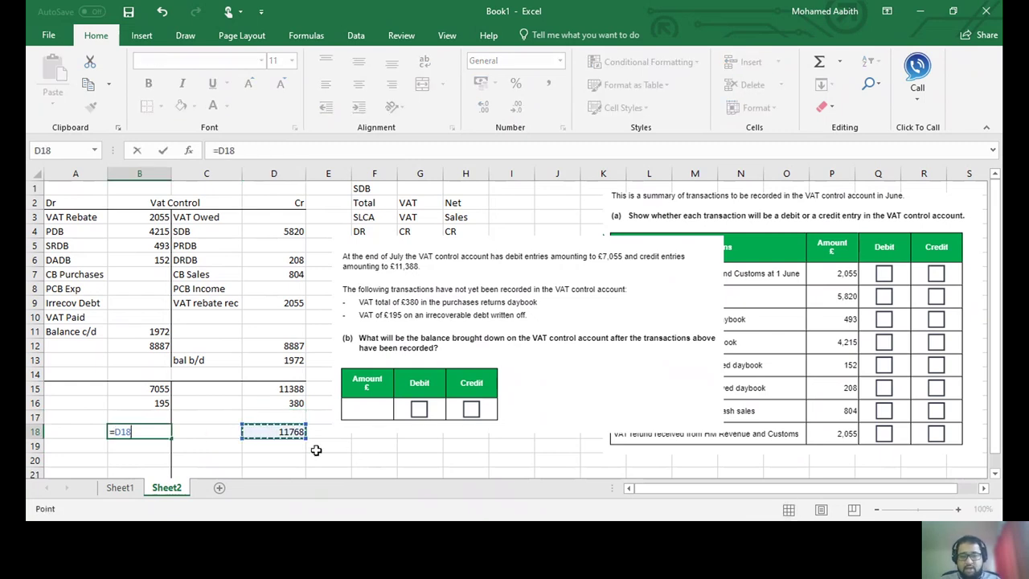
key(Return)
Calculate the July balancing figure in B17 with the formula =B18-B15-B16.
click(127, 417)
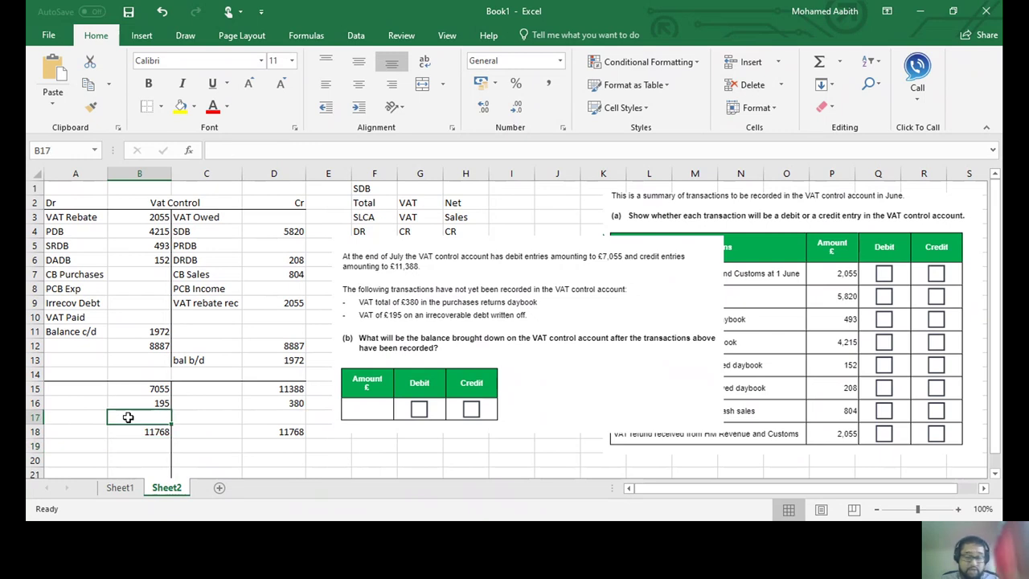
text(=)
click(138, 430)
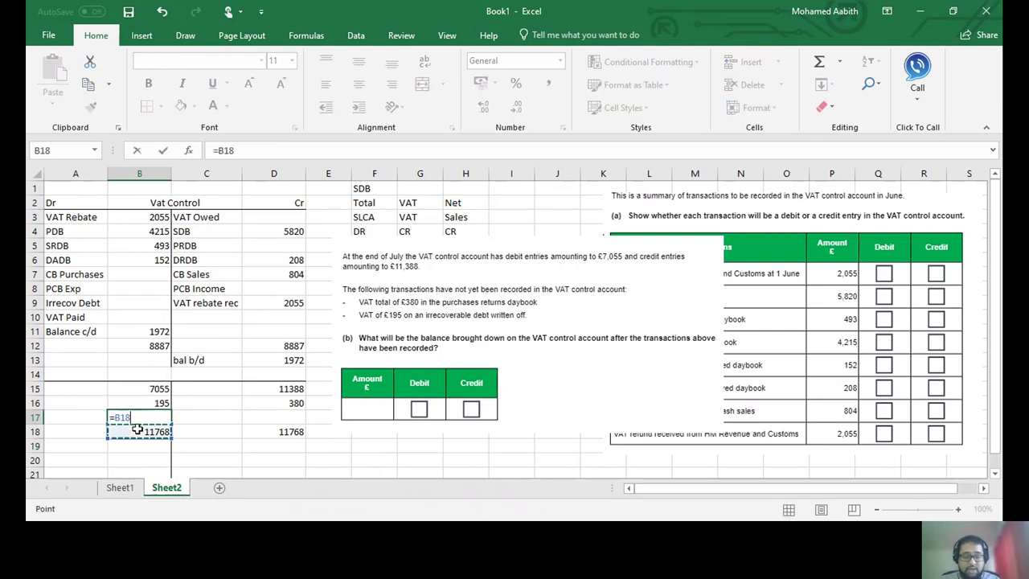
text(-)
click(136, 389)
text(-)
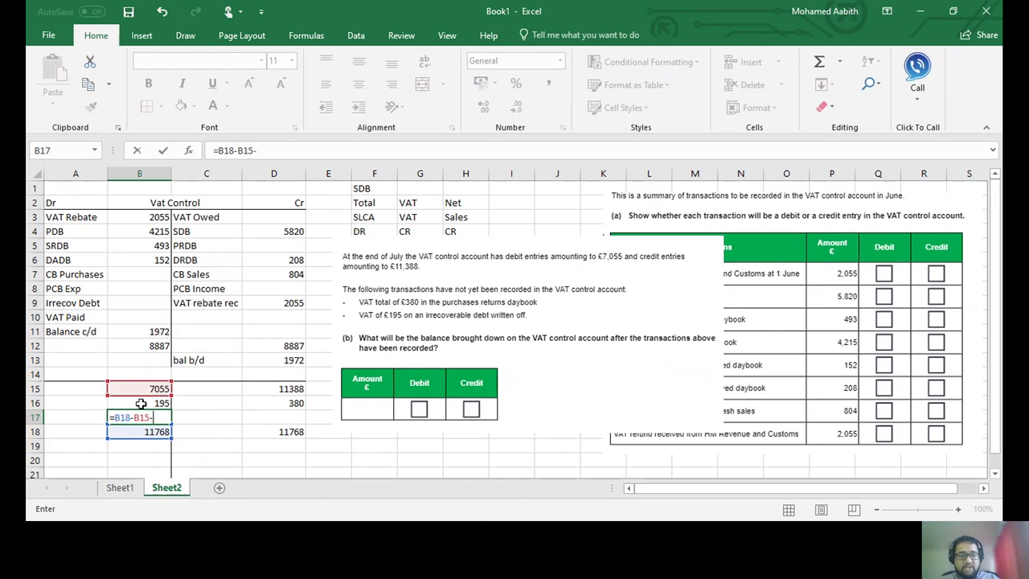
click(141, 403)
key(Return)
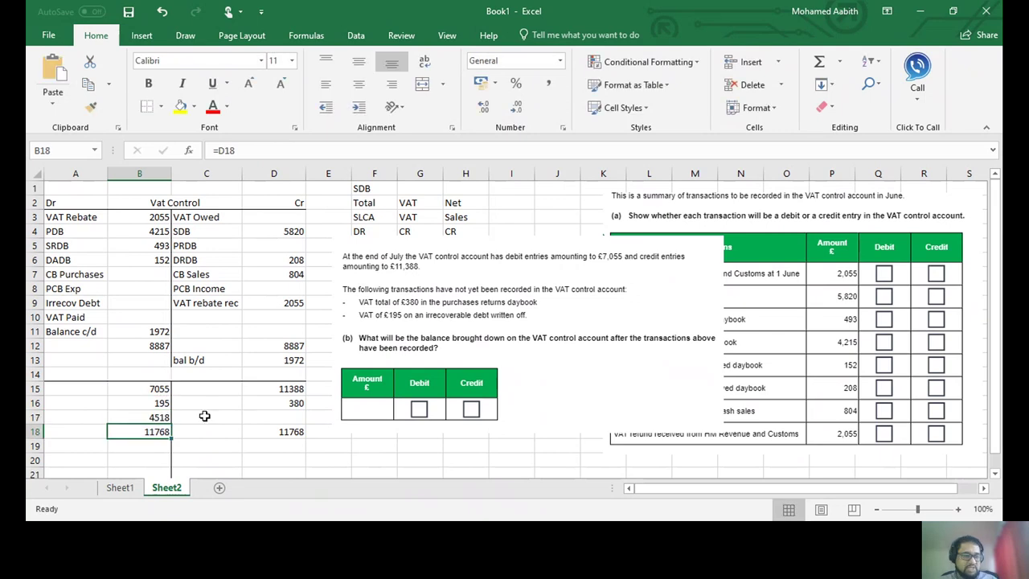
Bring down the closing balance by linking cell D19 to B17 and entering a b/d label in C19.
click(281, 445)
text(=)
click(145, 417)
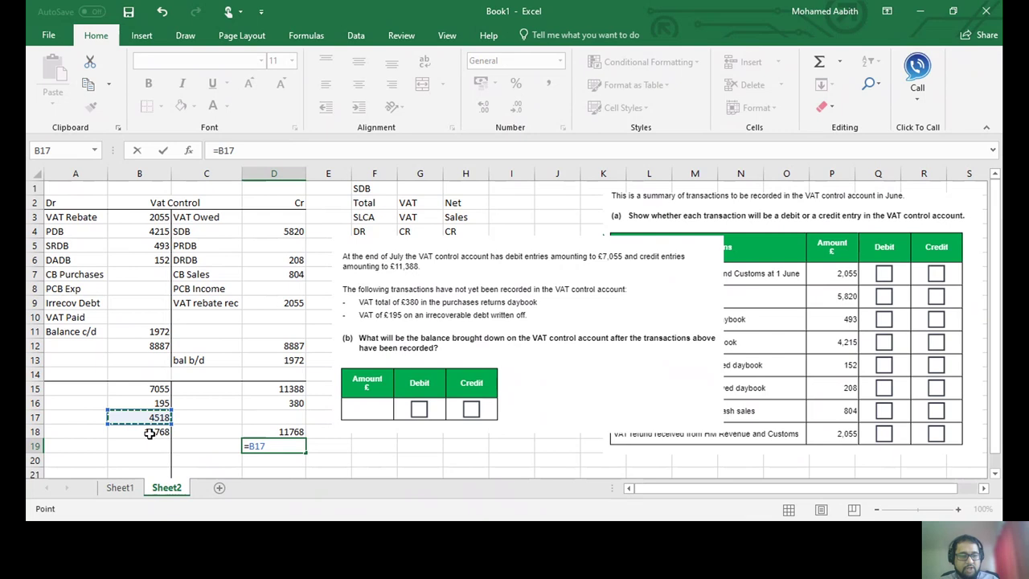
key(Return)
click(225, 444)
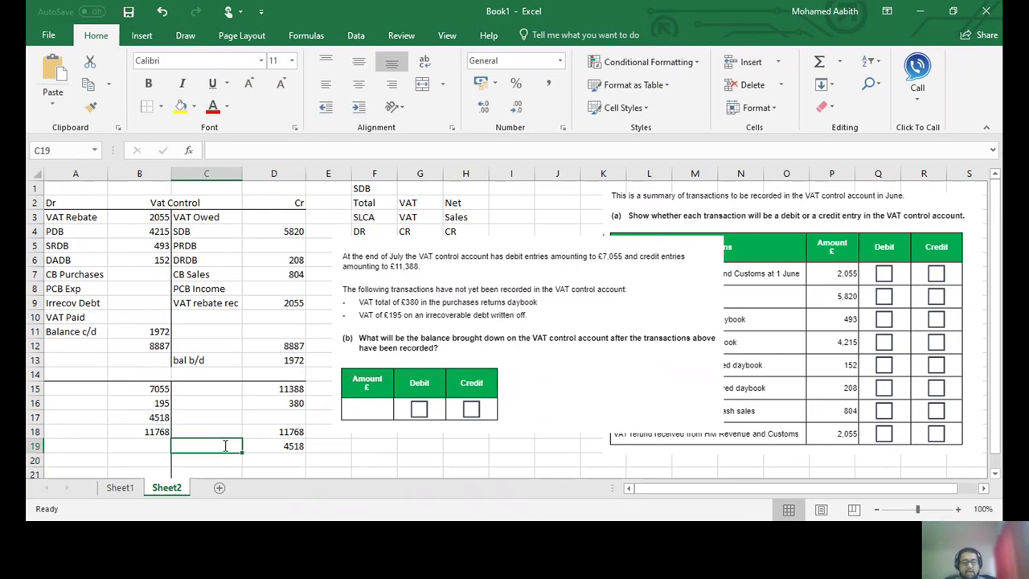
text(b/b/d)
key(BackSpace)
key(BackSpace)
text(/d)
key(Return)
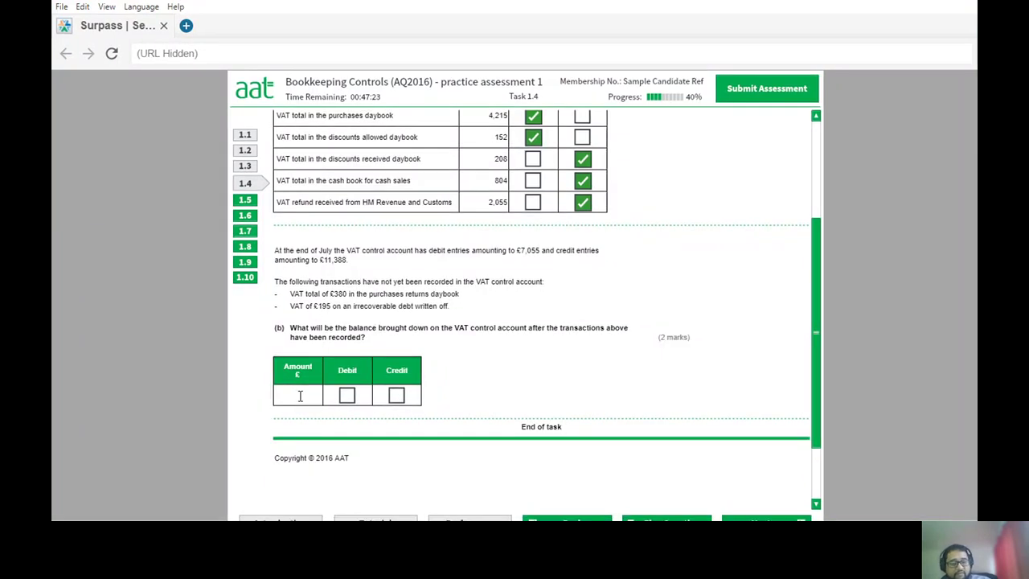
Switch to the Surpass assessment and answer Task 1.4 part (b) with an amount of 4518 as a credit.
click(310, 393)
text(4518)
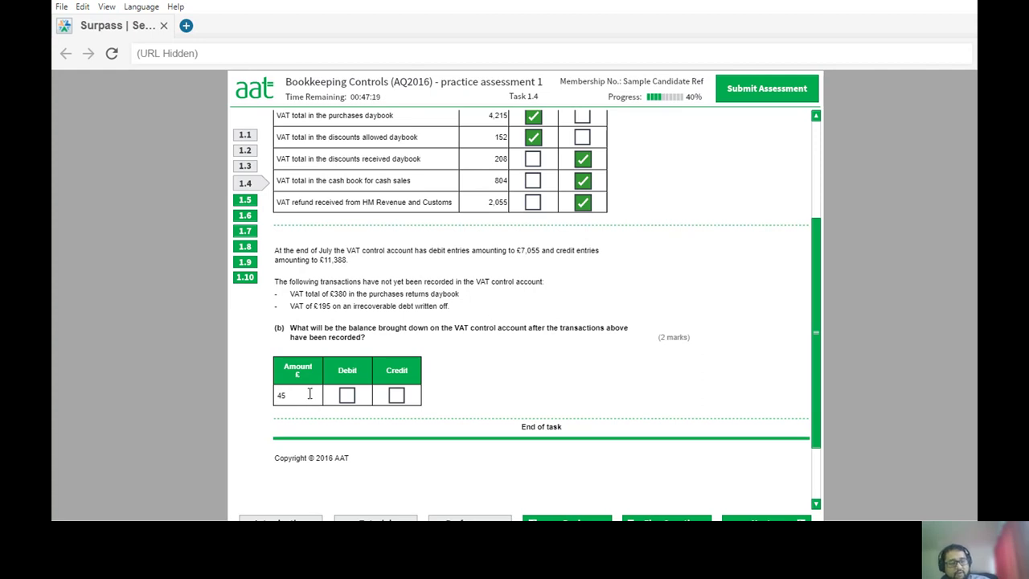
click(396, 395)
scroll(477, 389, down, 2)
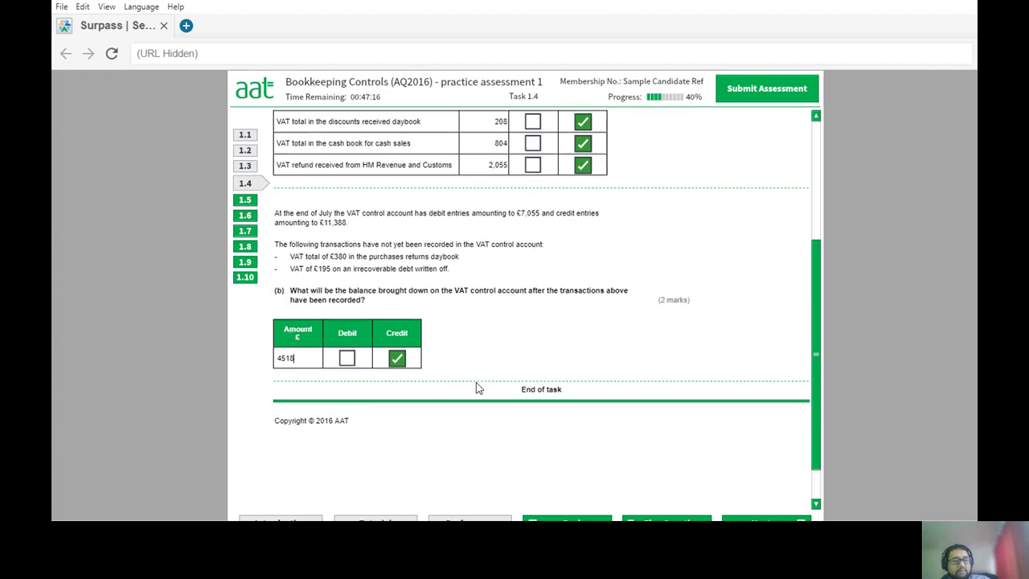
Open Task 1.5 and enter 44563 as the total of the sales ledger balances in part (a).
click(245, 201)
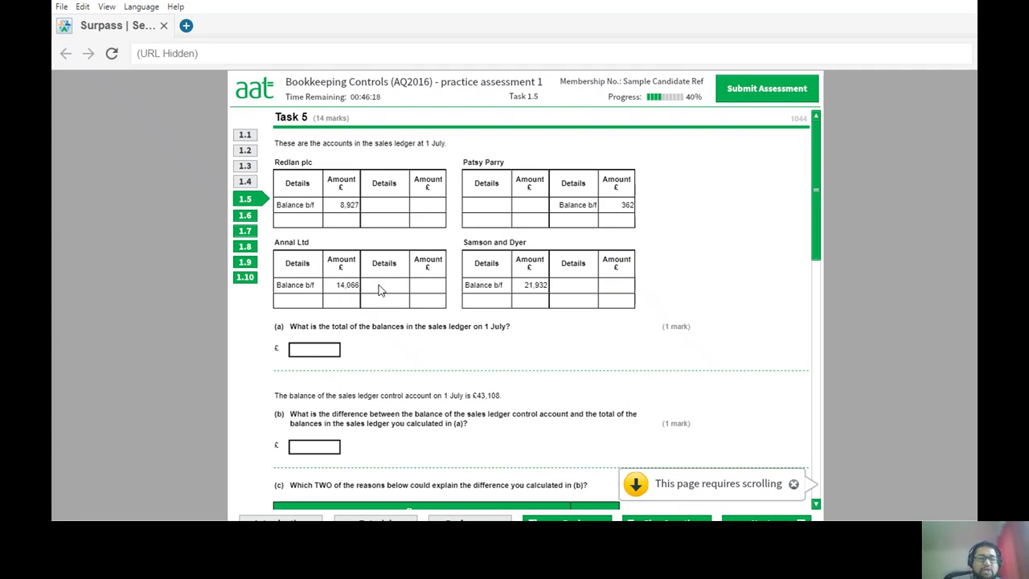
scroll(407, 294, down, 1)
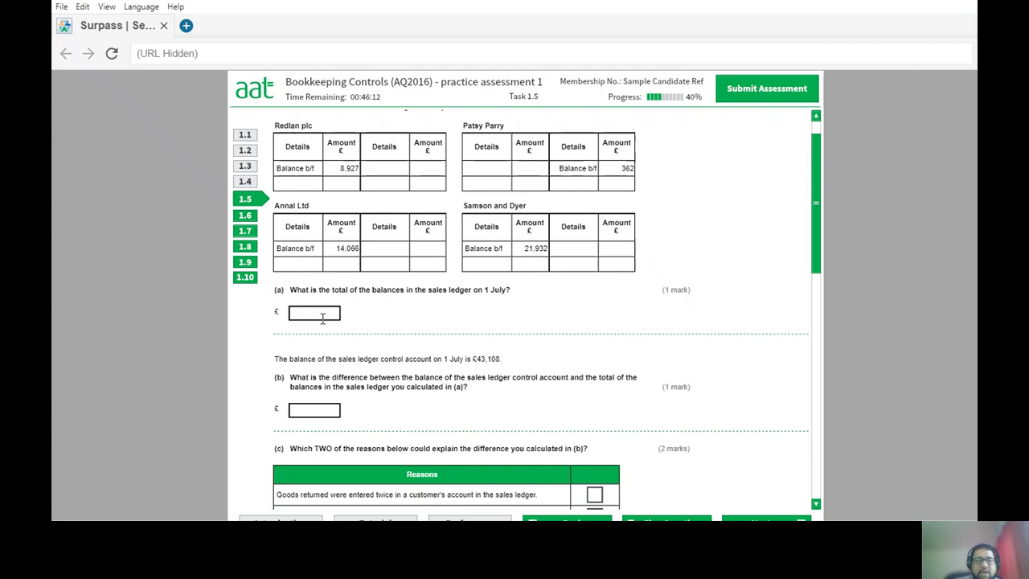
scroll(322, 317, up, 1)
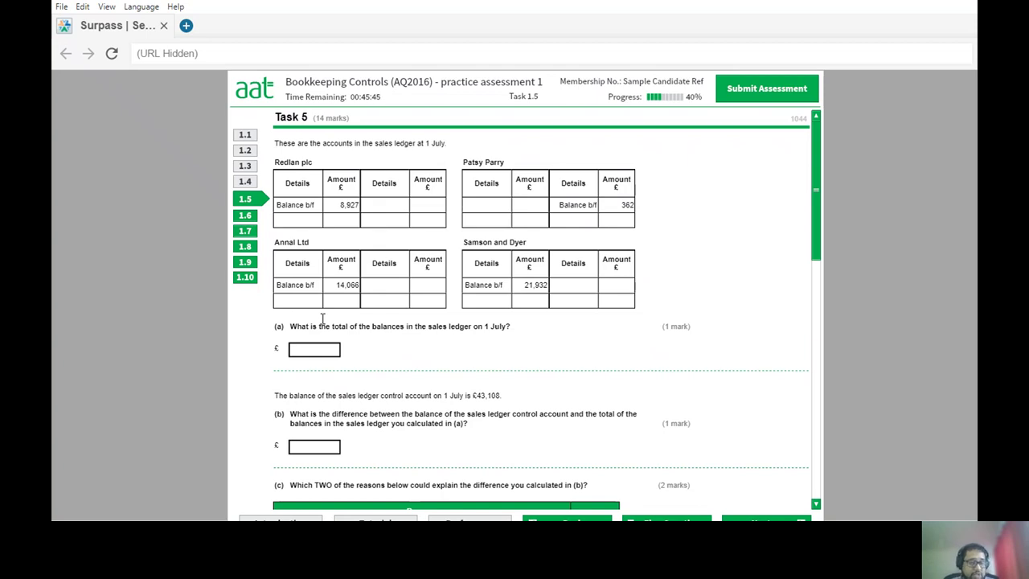
click(295, 348)
text(44563)
Enter 1455 in part (b) as the difference between the control account balance and the sales ledger total.
click(321, 449)
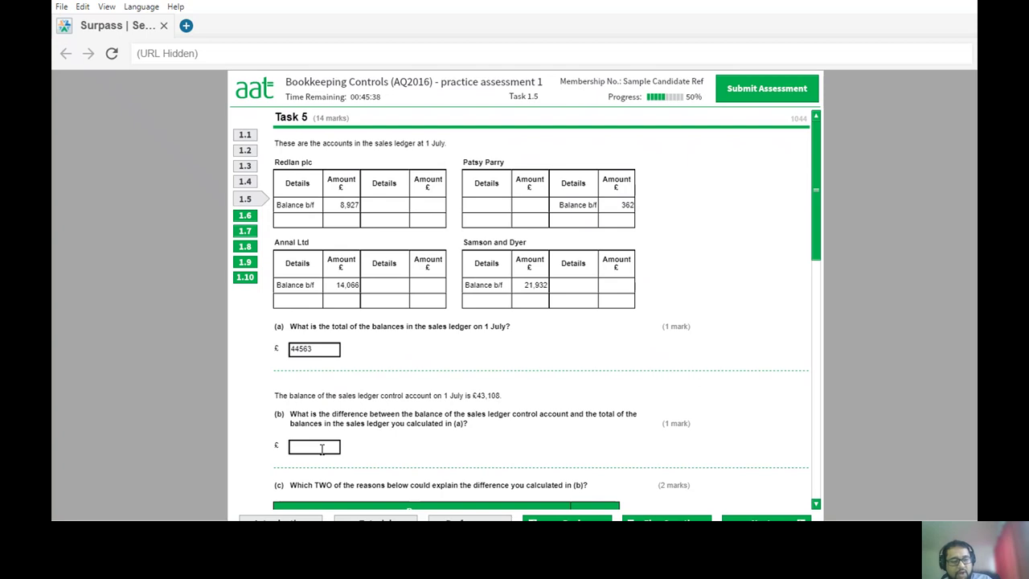
text(145)
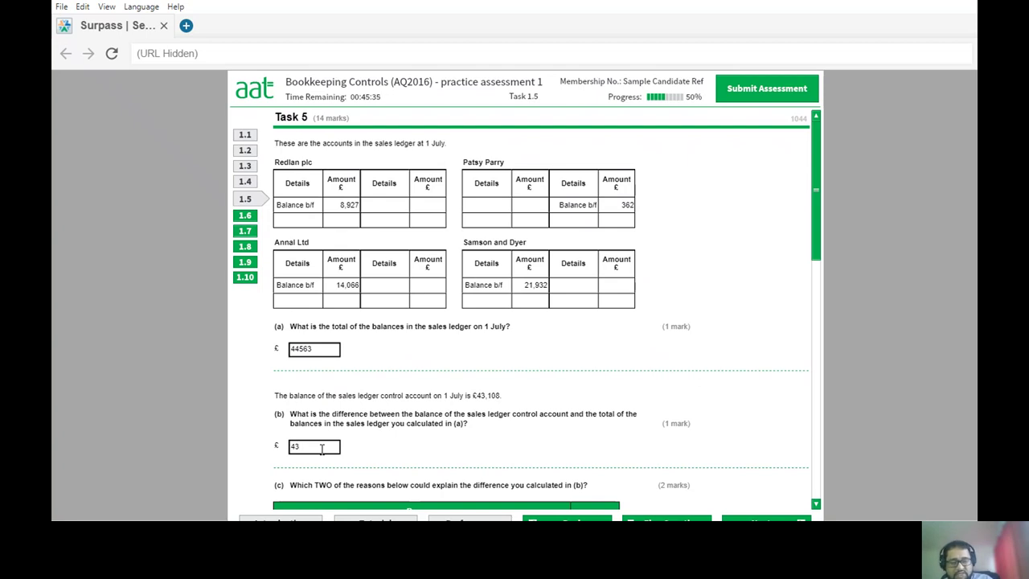
key(BackSpace)
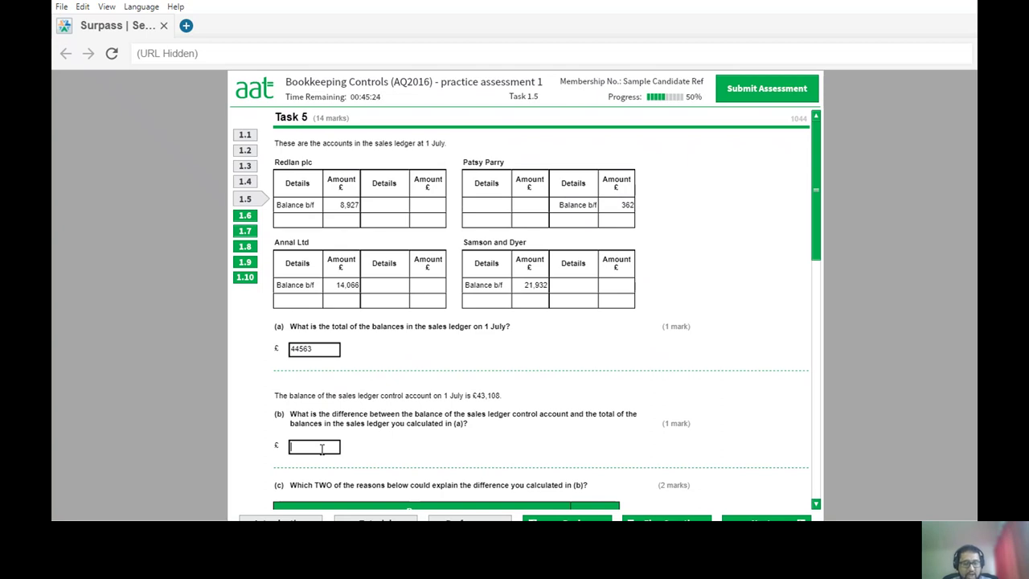
text(1455)
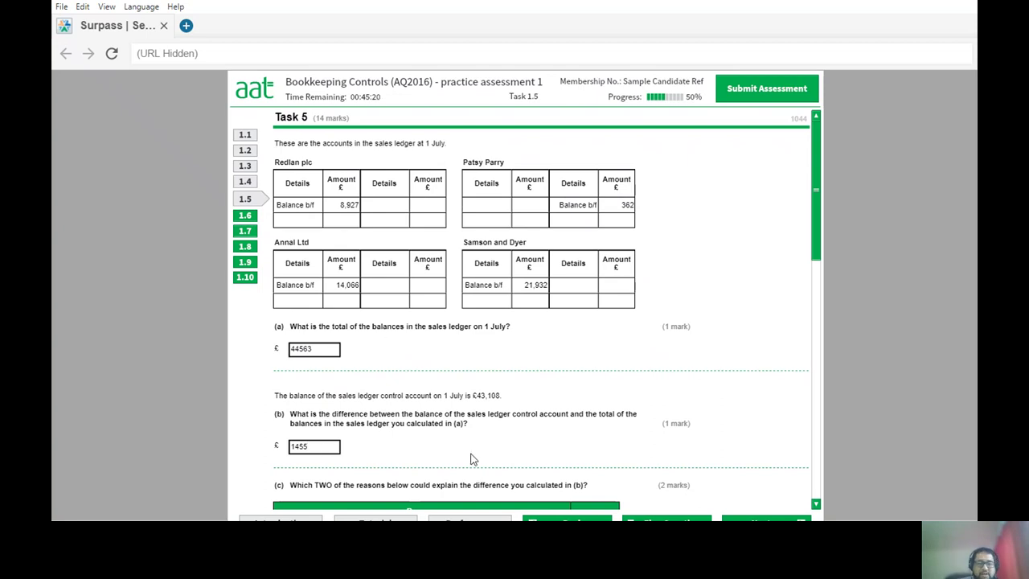
Flag Task 1.5 for review, leaving the reasons in part (c) unanswered.
scroll(473, 458, down, 1)
scroll(447, 451, down, 5)
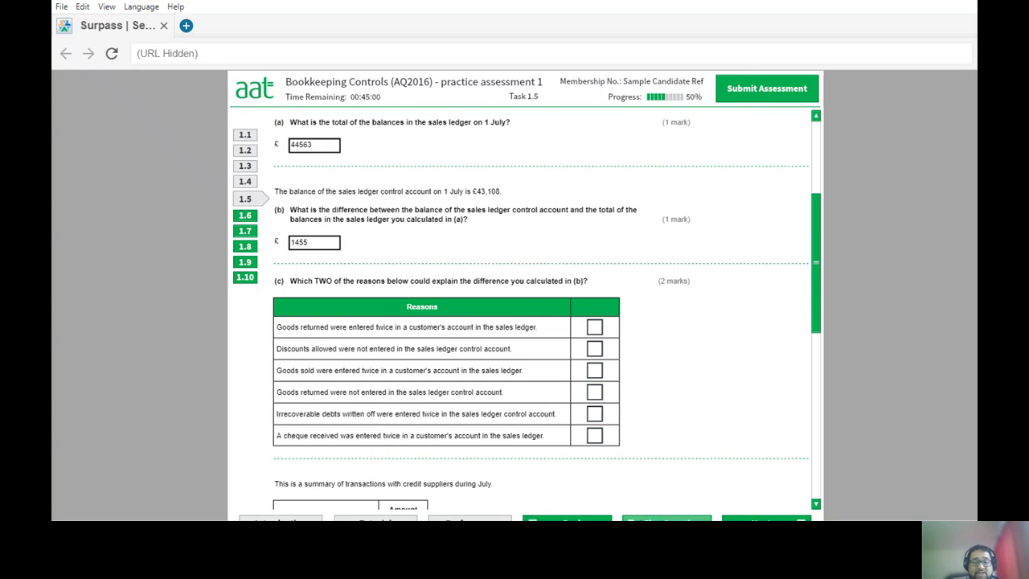
click(568, 521)
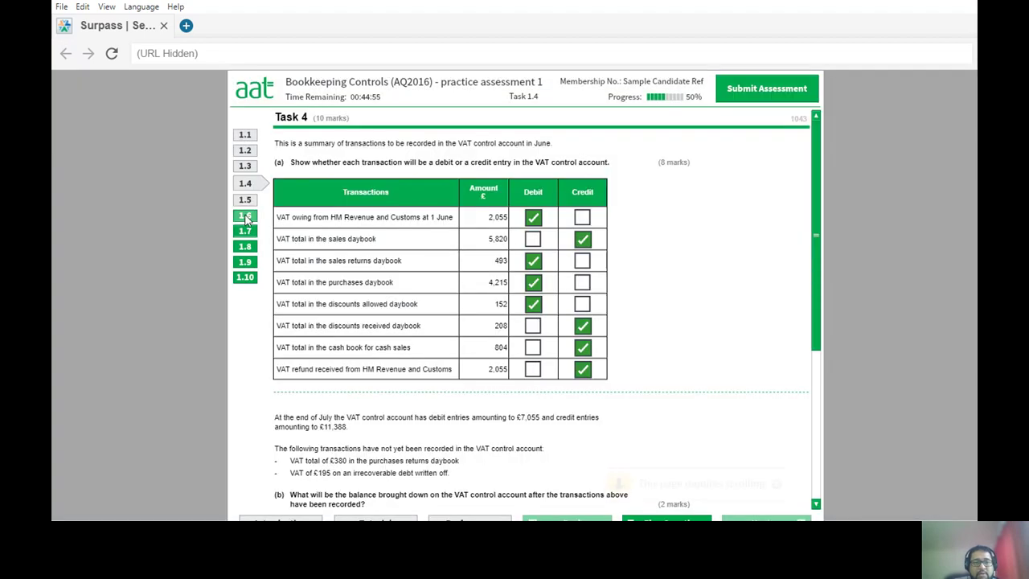
click(245, 203)
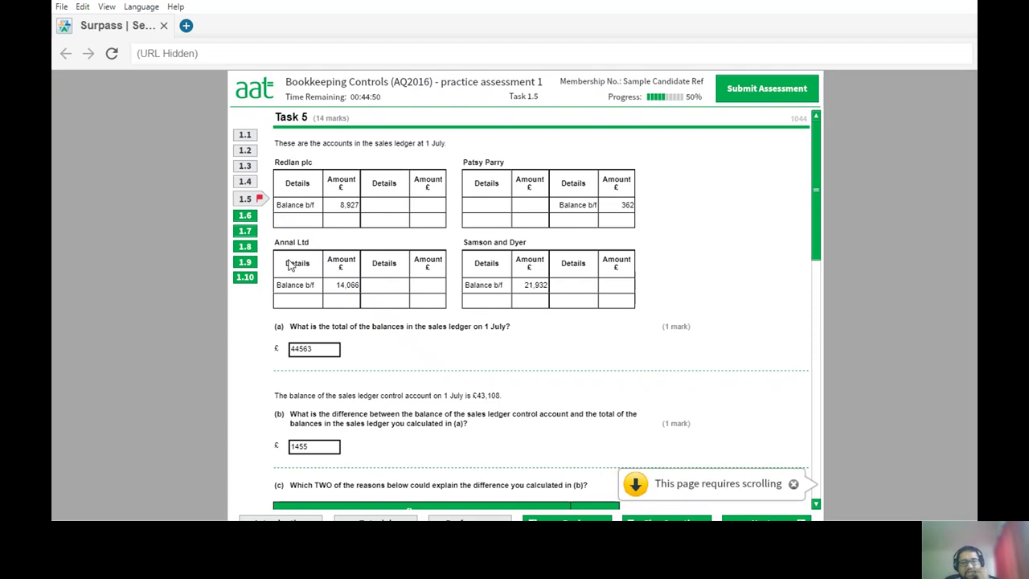
Record Balance b/d of 38677 on the first credit row of the purchases ledger control account in part (d).
scroll(818, 285, down, 1)
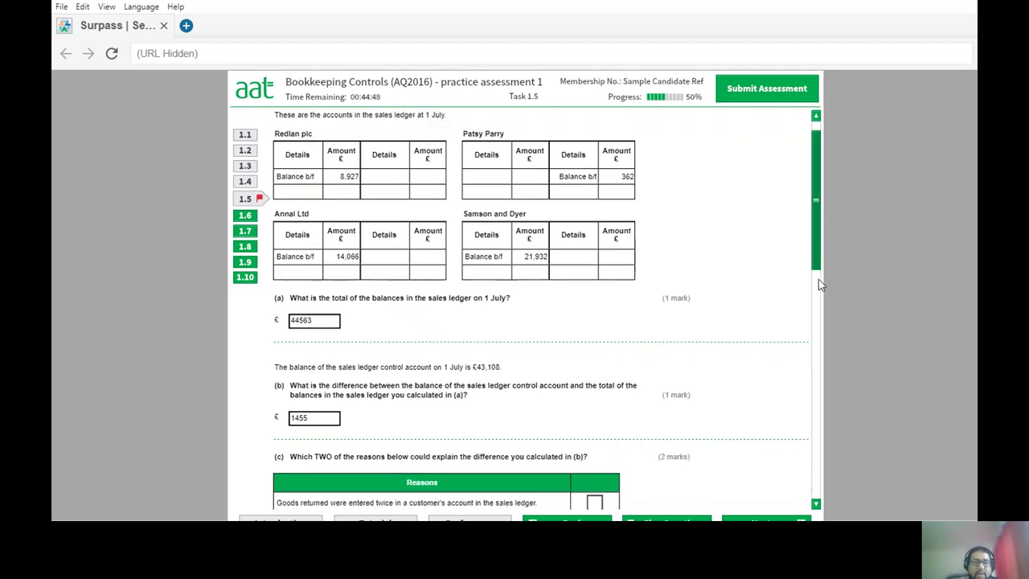
scroll(818, 284, down, 7)
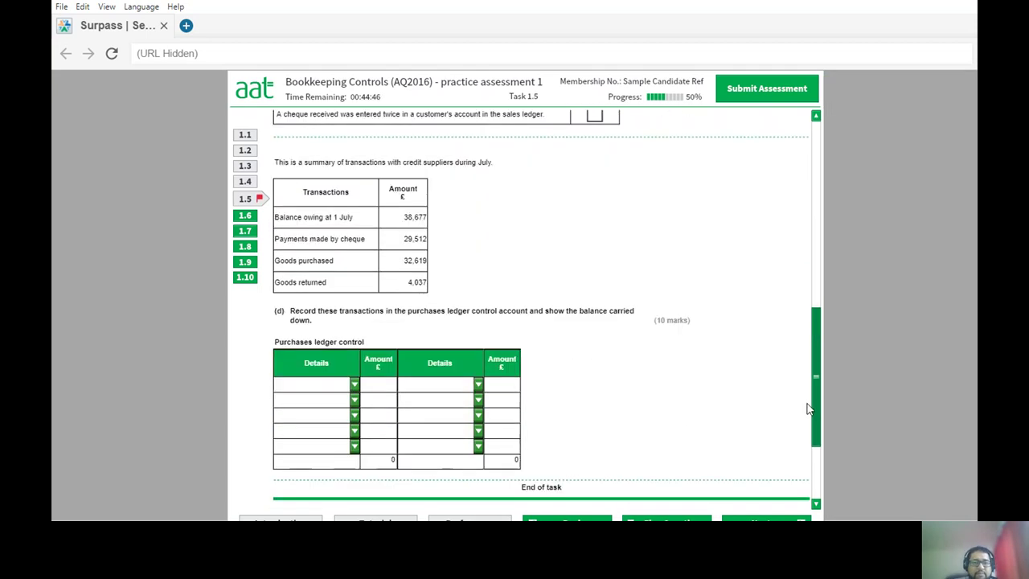
scroll(809, 422, up, 1)
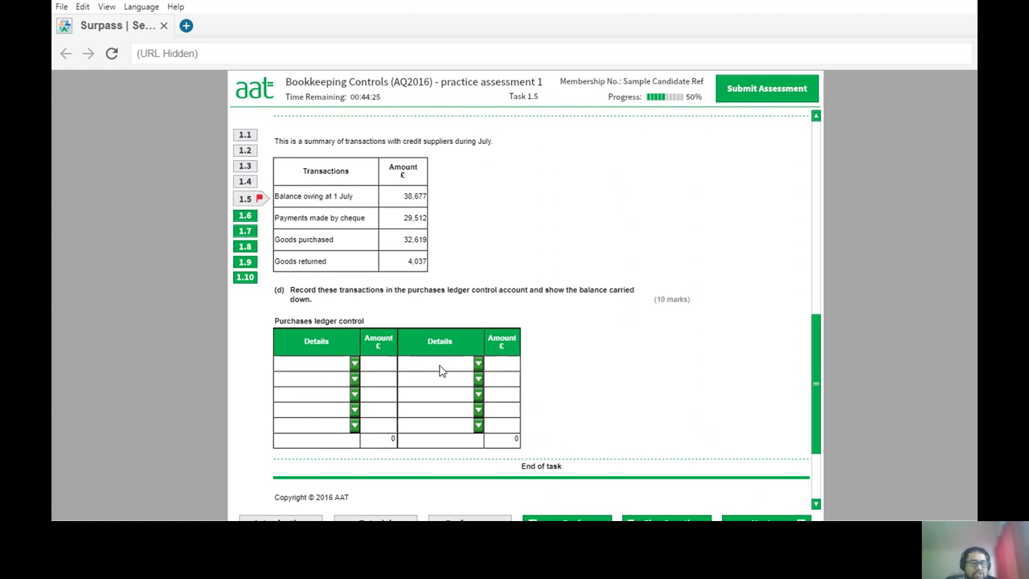
click(478, 364)
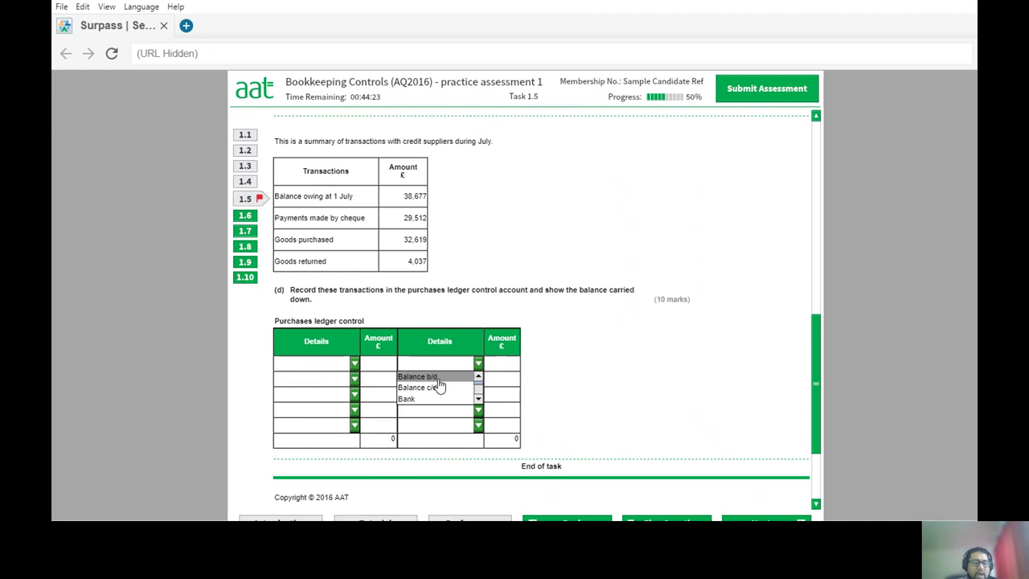
click(426, 376)
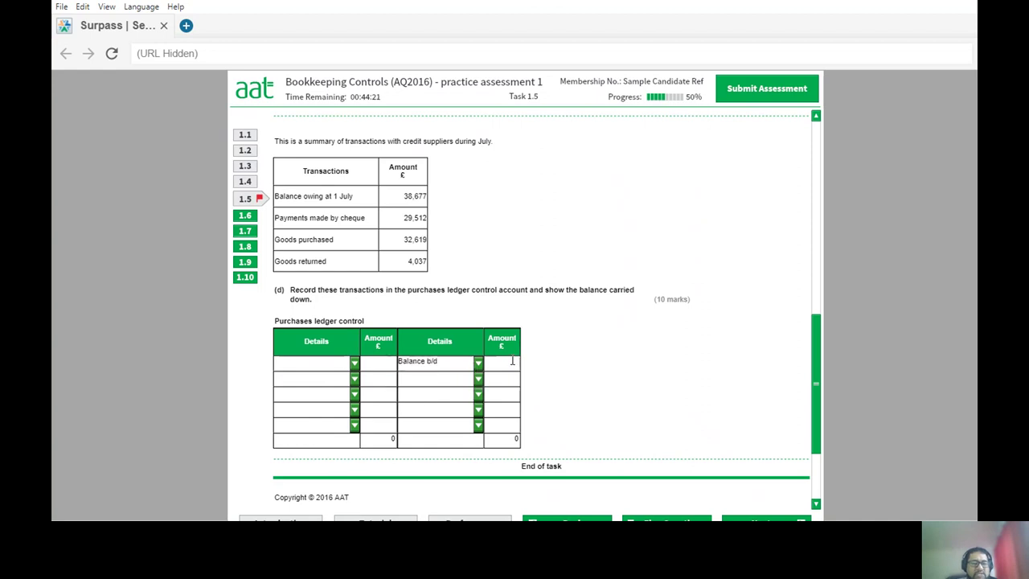
click(498, 361)
text(38677)
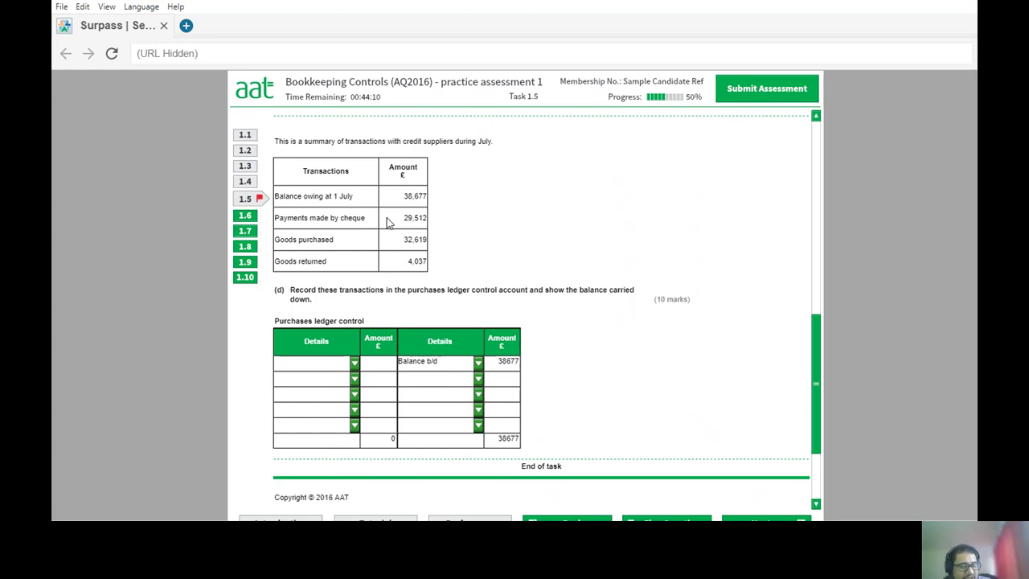
Record the cheque payments as Bank 29512 on the first debit row of the purchases ledger control account.
click(354, 363)
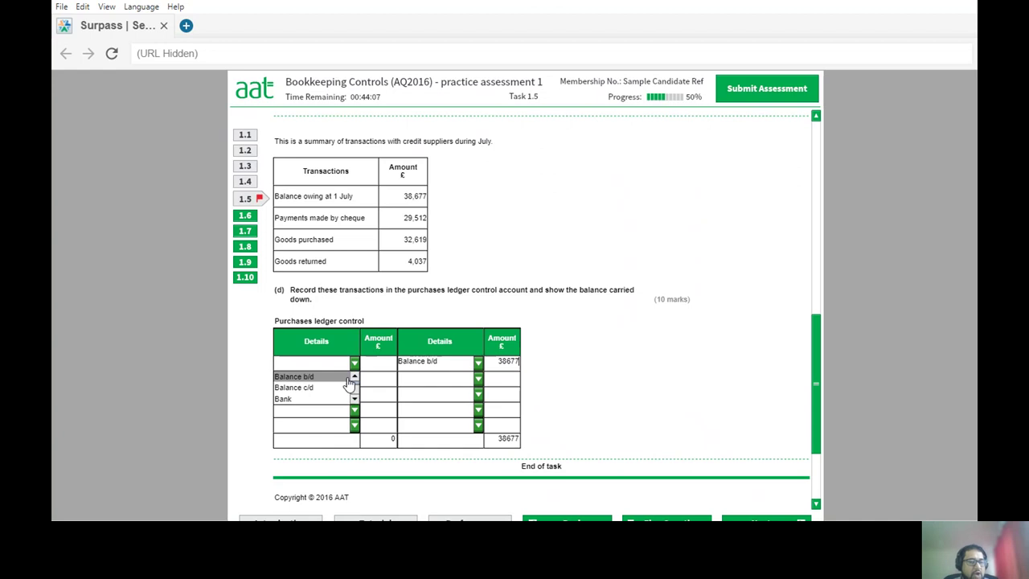
click(306, 400)
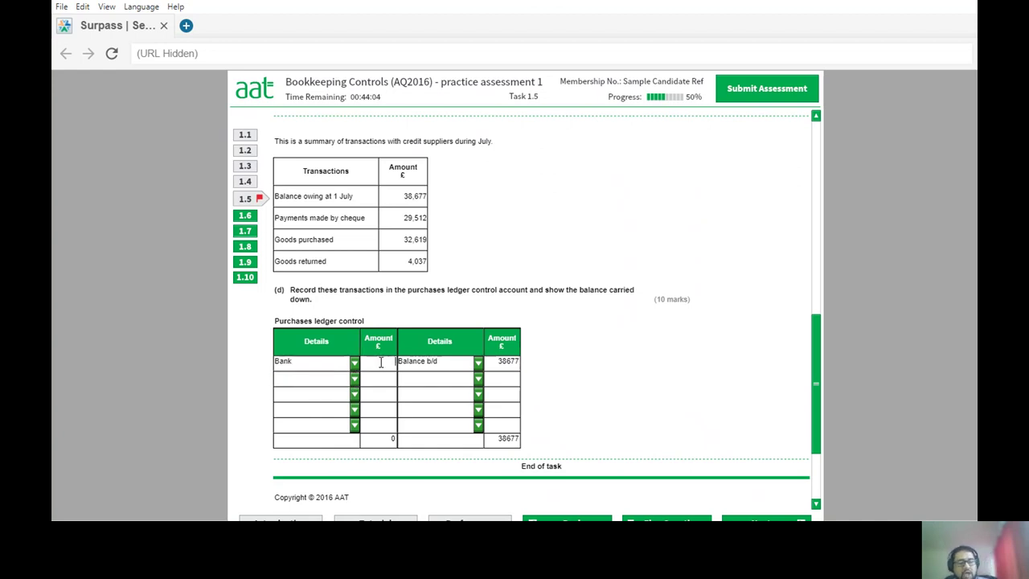
text(29512)
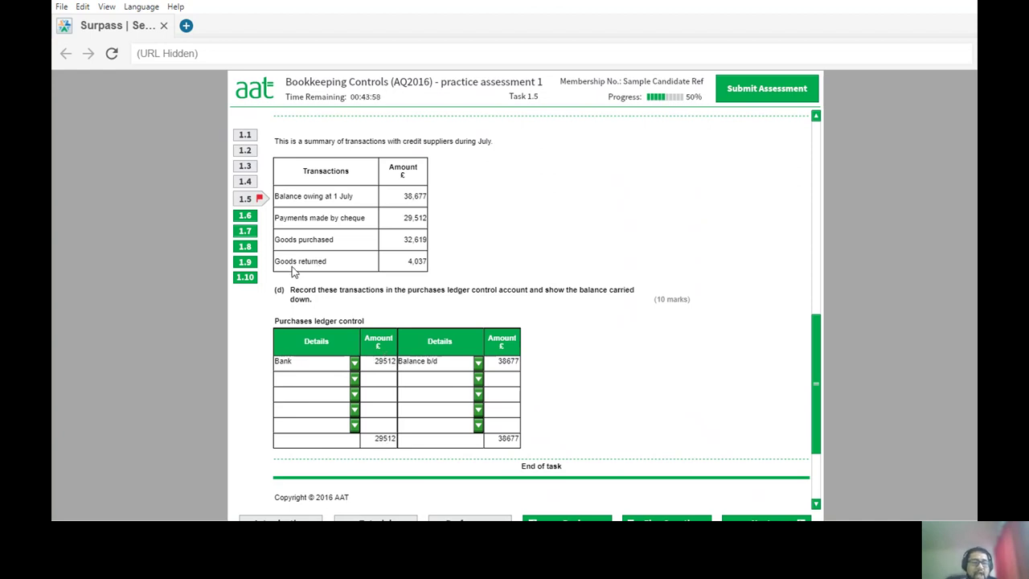
Choose Purchases as the detail of the second credit row in the purchases ledger control account.
click(475, 380)
scroll(442, 409, down, 4)
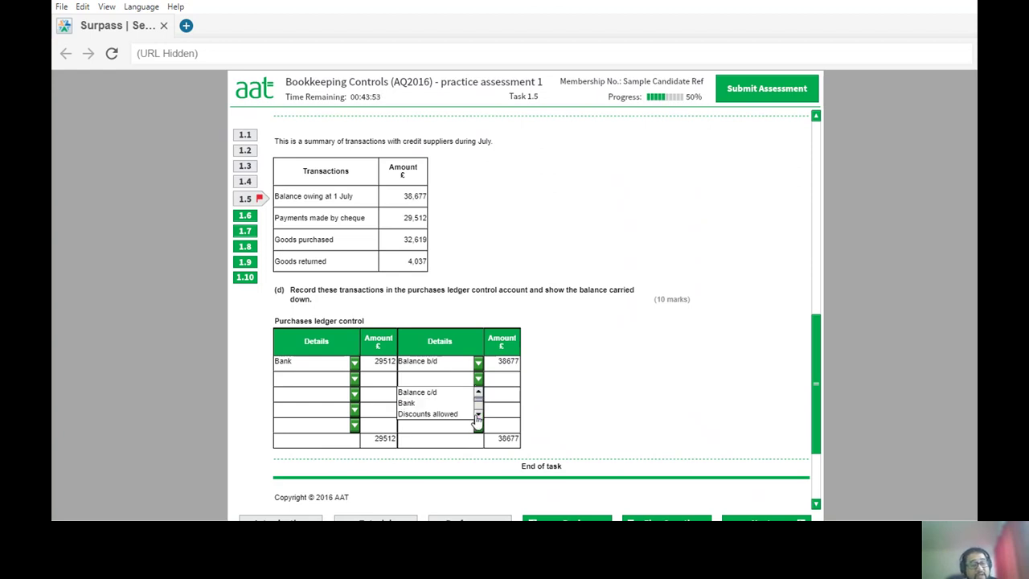
click(419, 392)
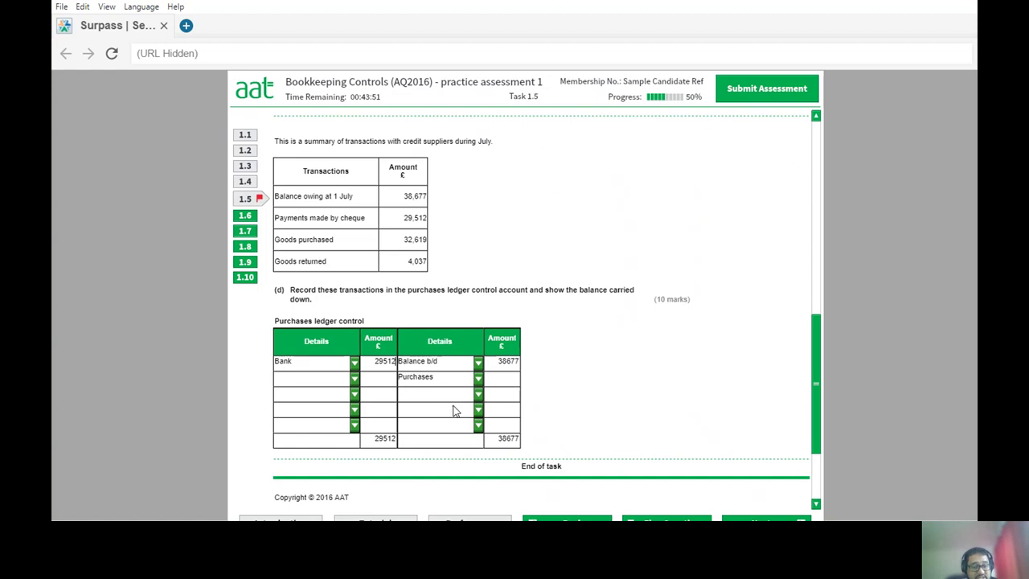
click(478, 394)
scroll(481, 418, down, 1)
scroll(480, 418, down, 5)
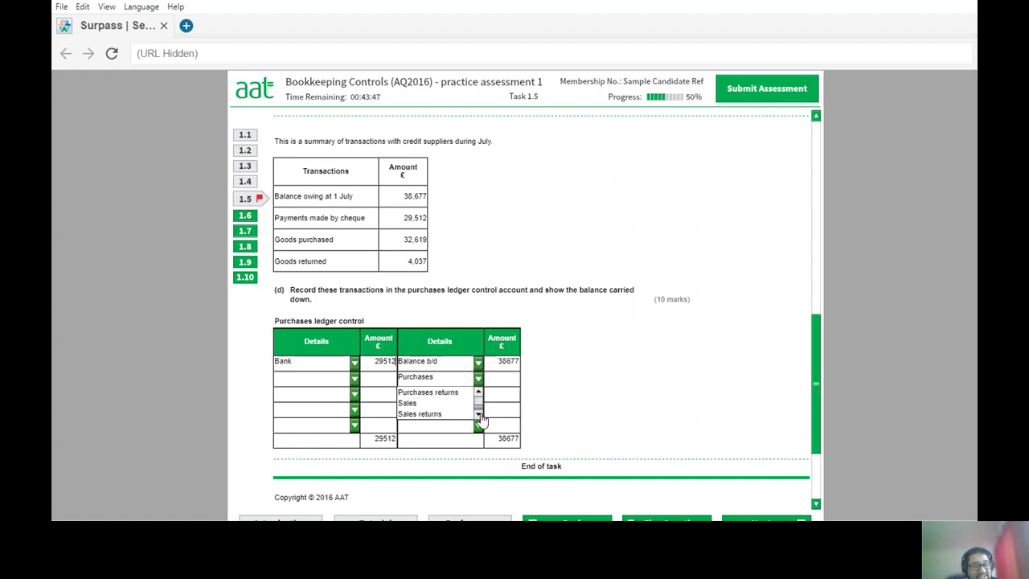
scroll(475, 398, up, 3)
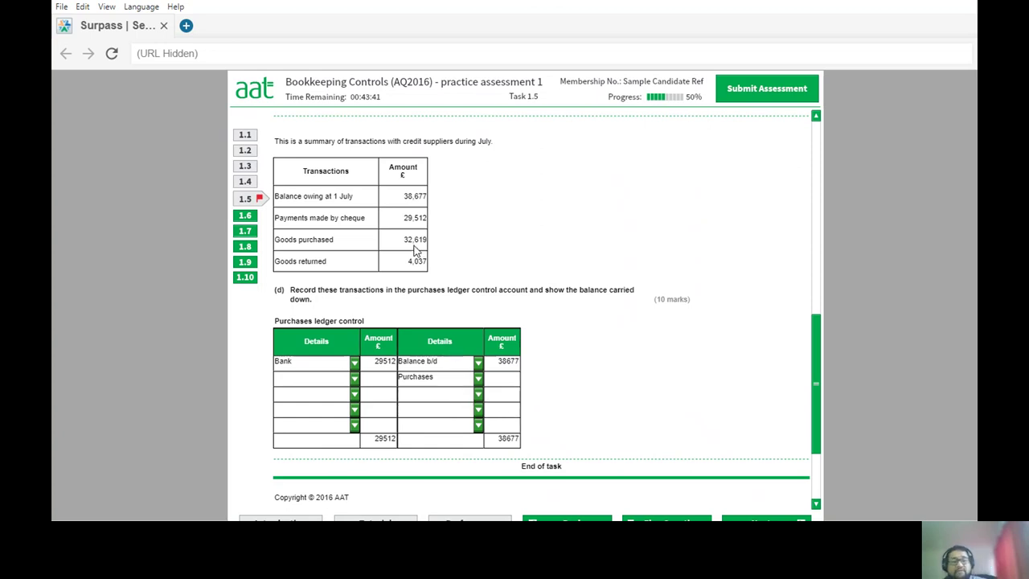
Enter 32619 as the amount for the Purchases entry on the credit side.
text(32)
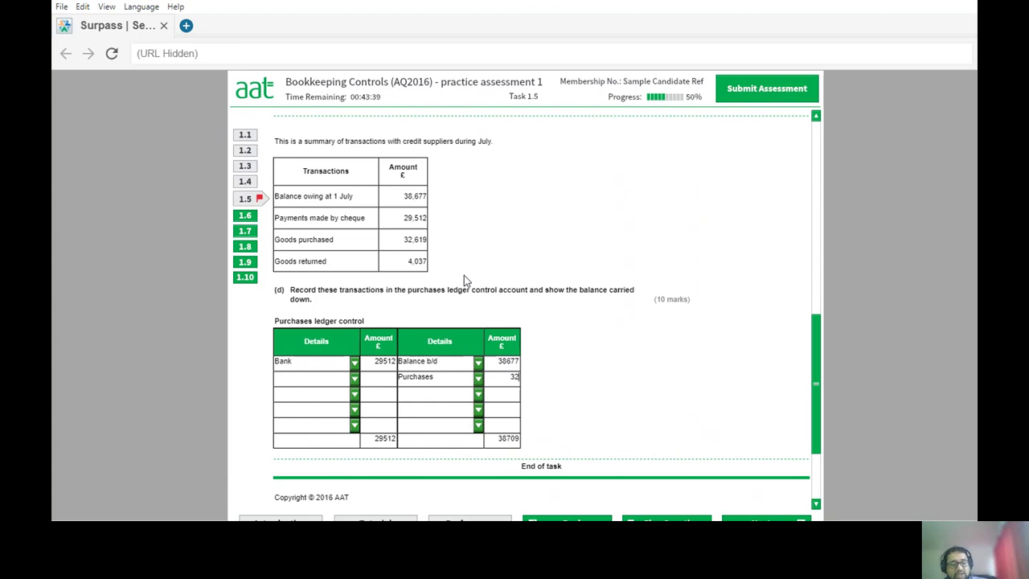
text(619)
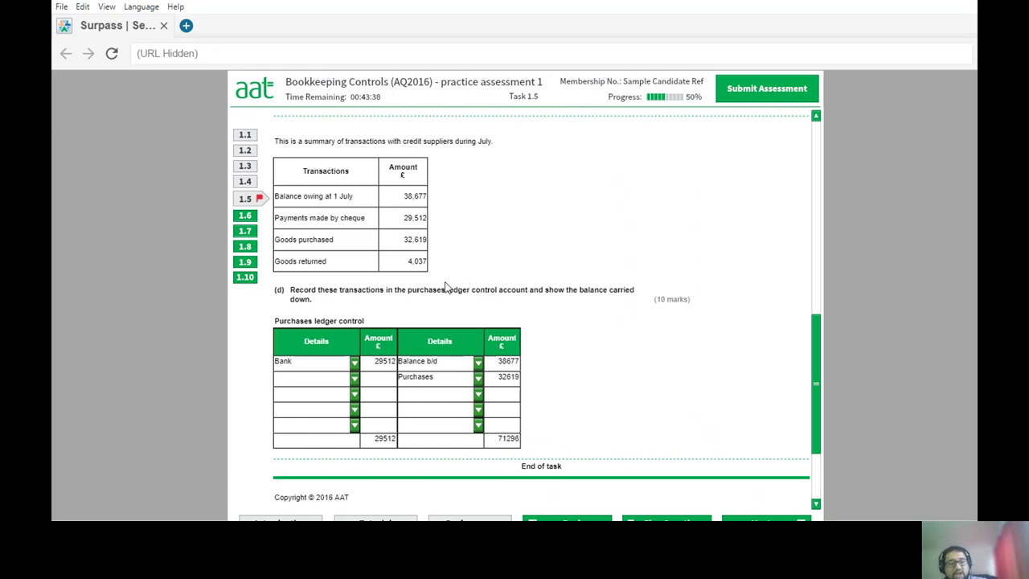
Record the goods returned as Purchases returns 4037 on the second debit row of the control account.
click(353, 378)
click(355, 414)
click(355, 414)
click(354, 414)
click(355, 414)
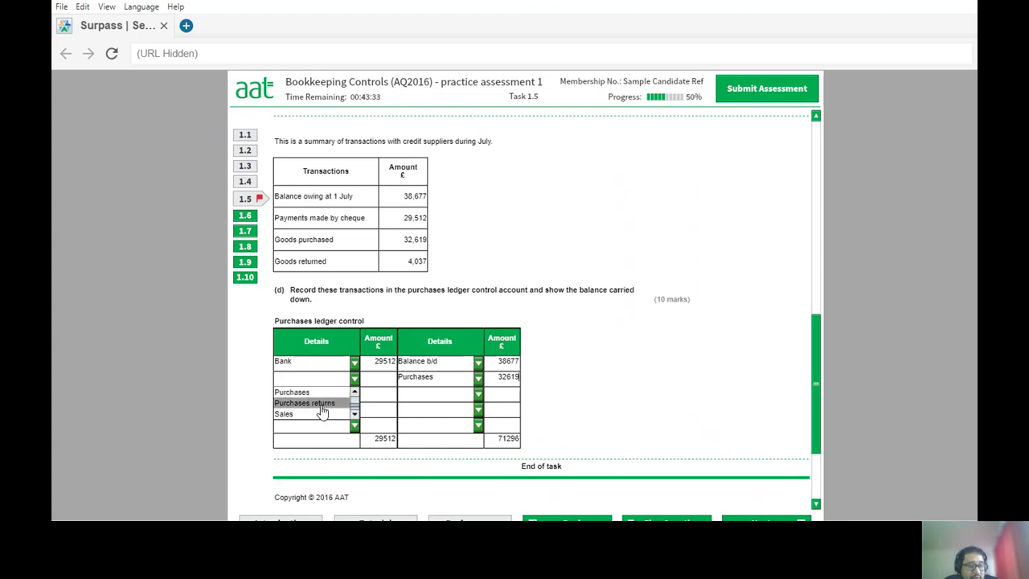
click(338, 408)
key(Tab)
text(40)
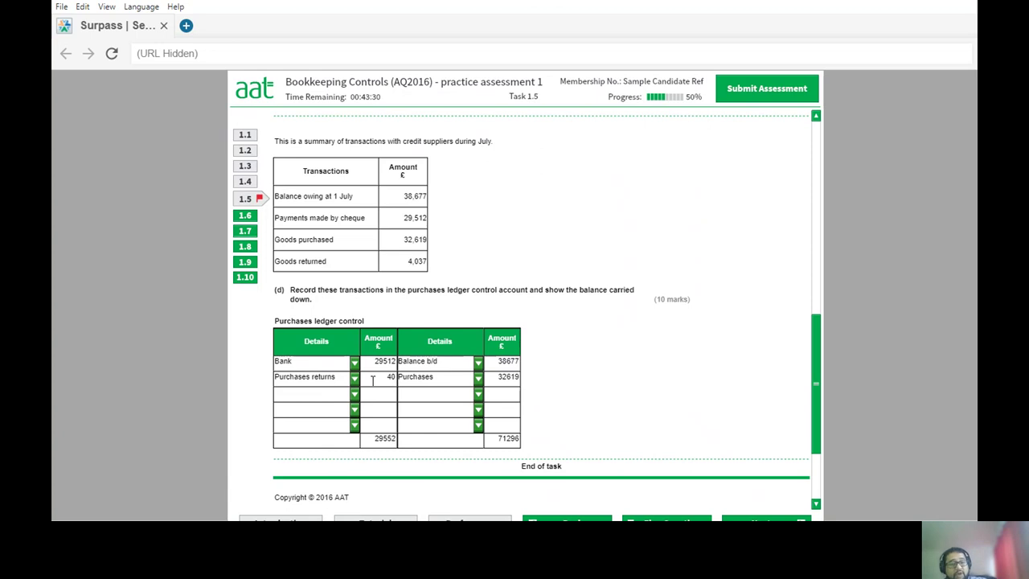
text(37)
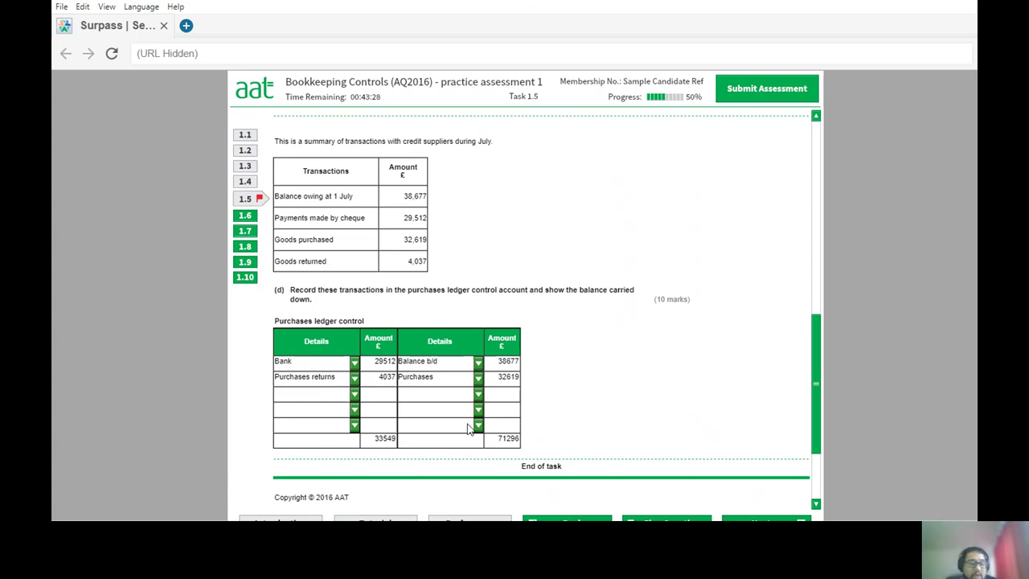
scroll(469, 426, down, 1)
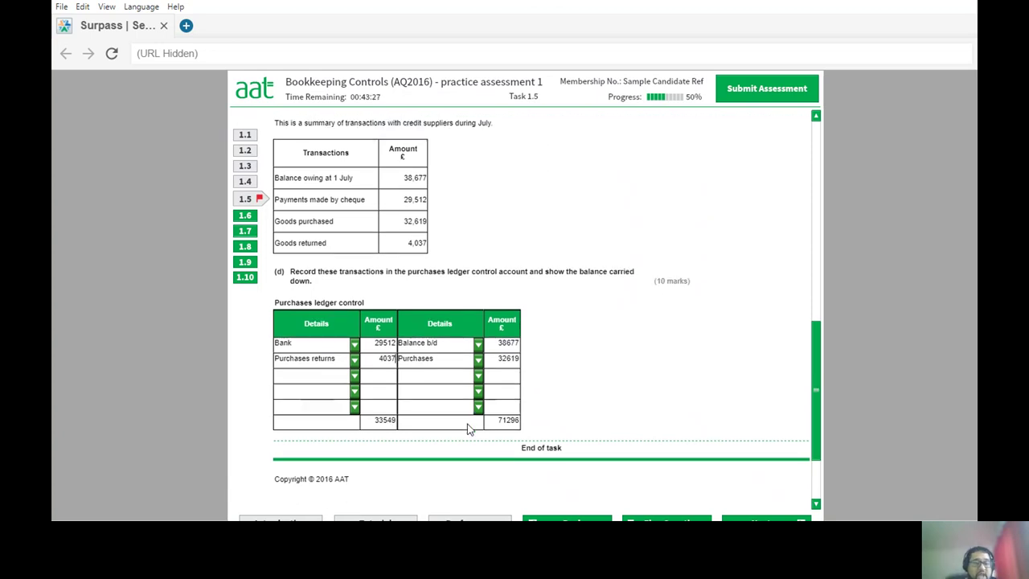
click(477, 358)
click(452, 381)
click(494, 361)
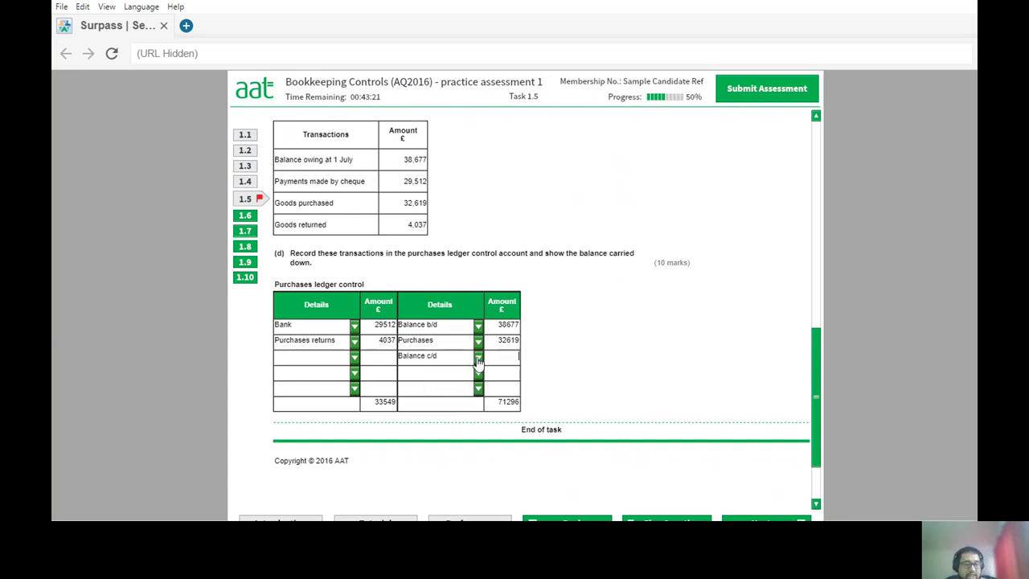
click(478, 357)
scroll(478, 377, down, 2)
click(430, 391)
click(501, 361)
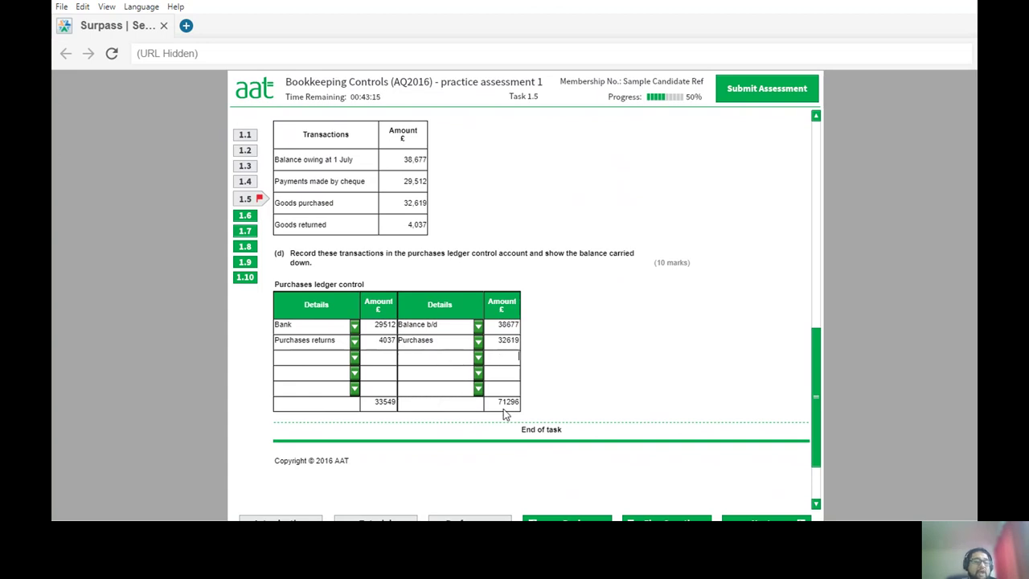
Record Balance c/d 37747 on the third debit row of the purchases ledger control account.
click(355, 358)
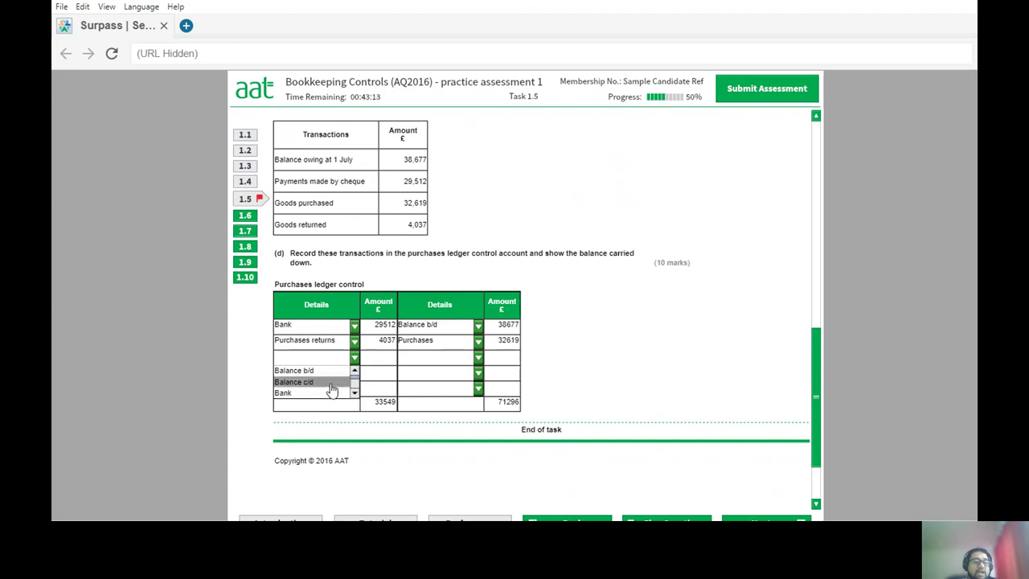
click(330, 382)
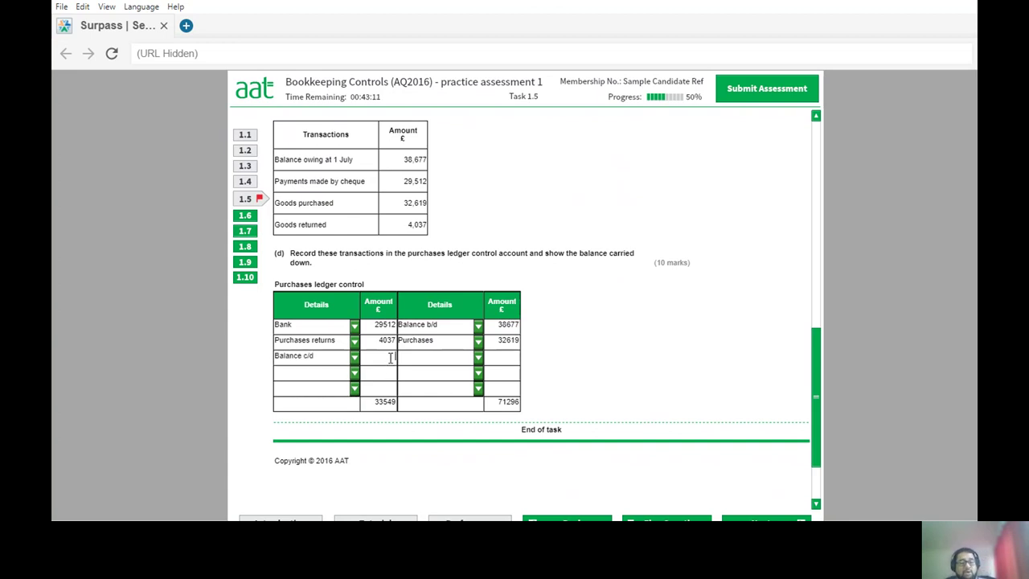
click(391, 358)
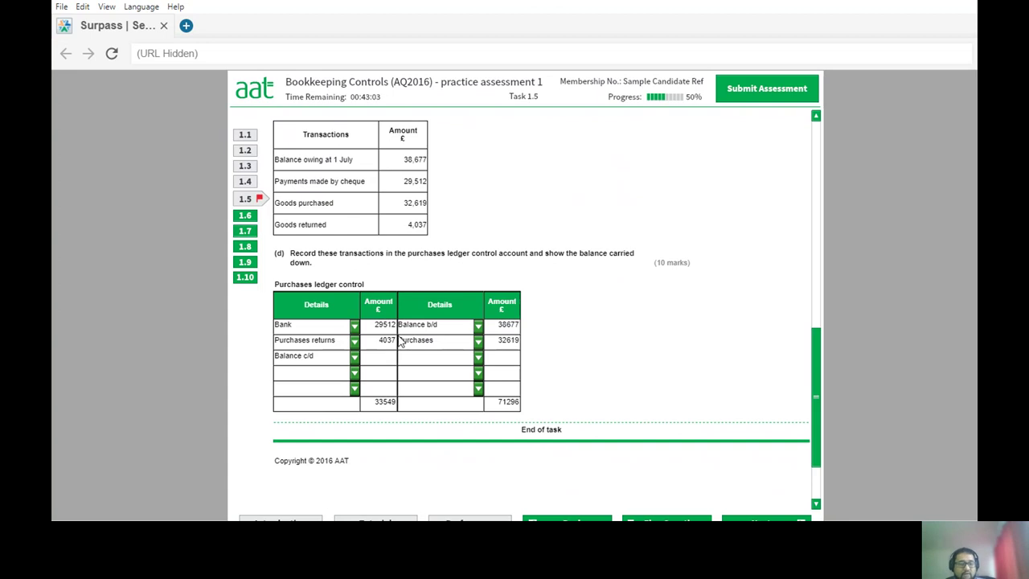
text(37747)
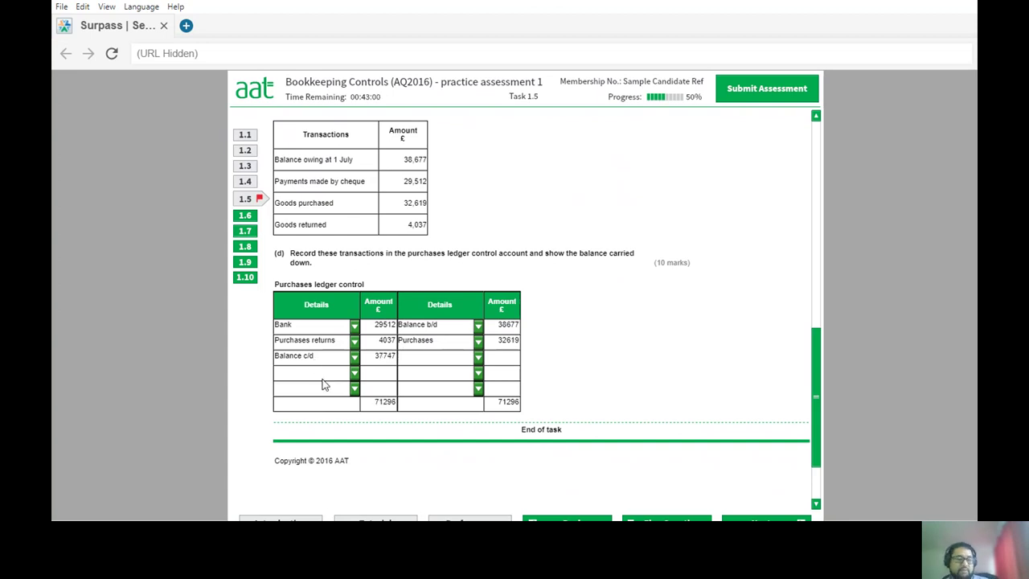
Open Task 1.6 and highlight the opening balances in the bank statement and cash book, plus cheque 011365 for 698.
click(236, 215)
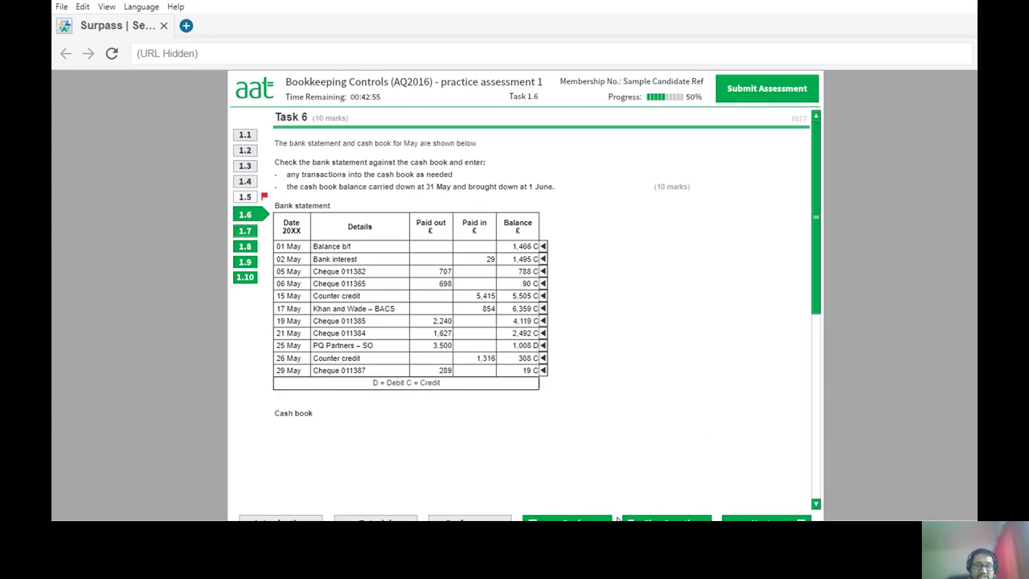
scroll(814, 330, down, 2)
drag(812, 346, 810, 178)
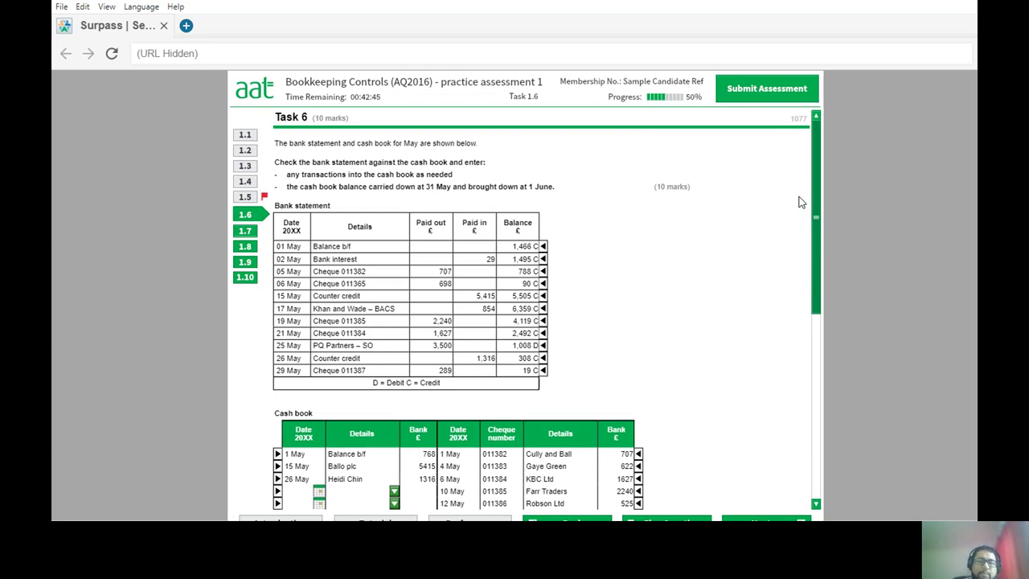
drag(815, 222, 818, 233)
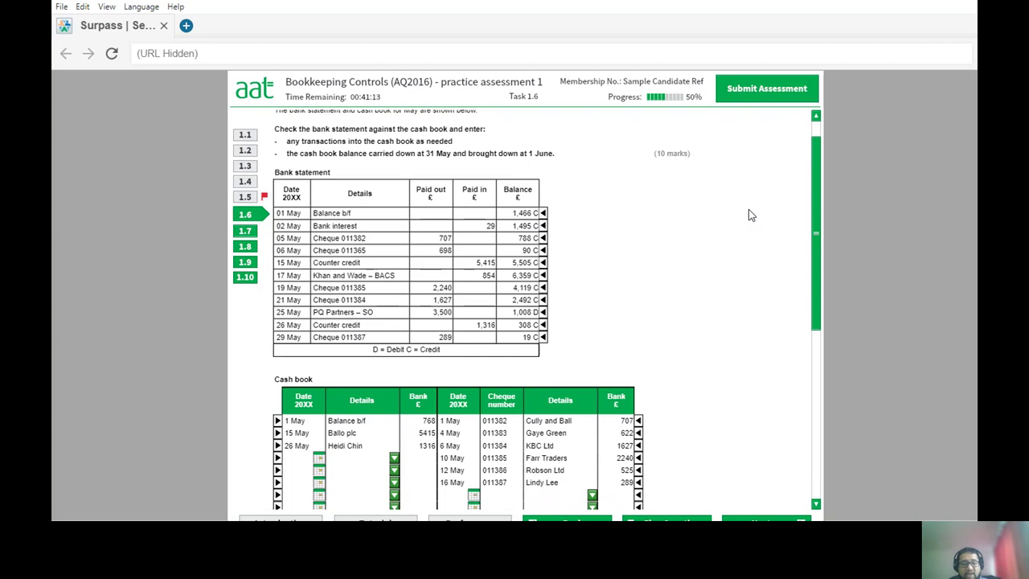
click(276, 421)
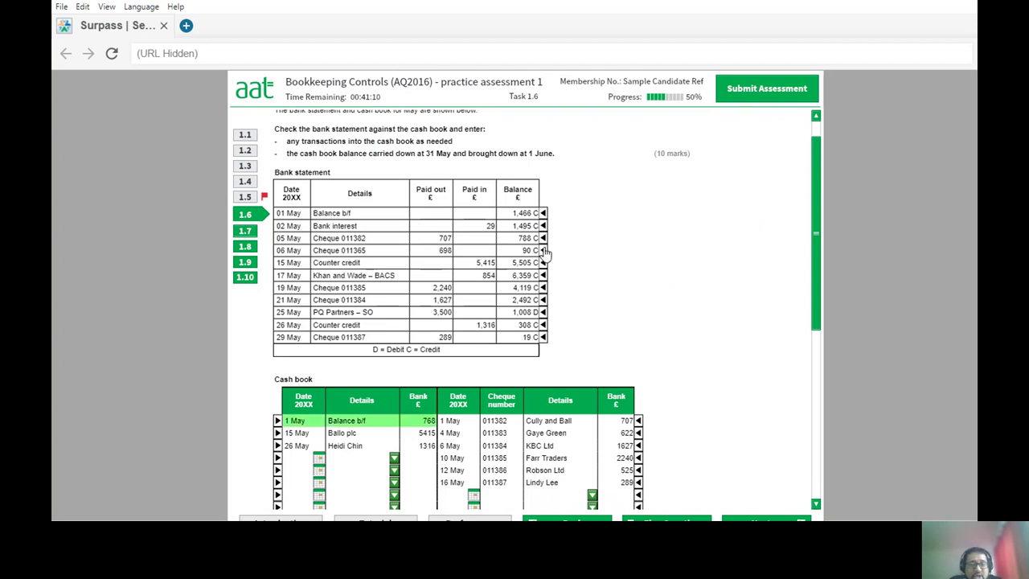
click(543, 251)
click(544, 214)
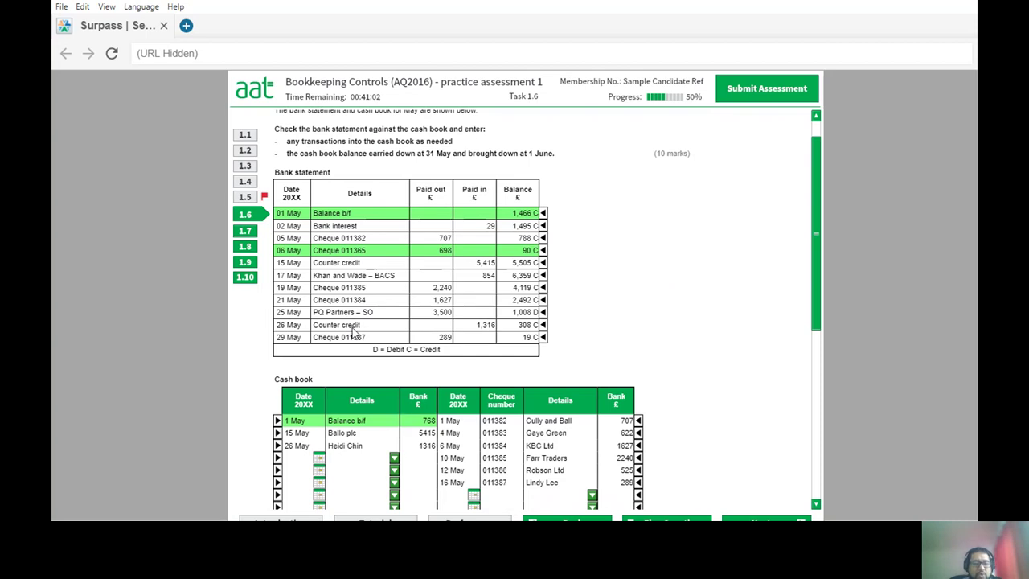
Highlight the matching 15 May receipt of 5,415 and 26 May receipt of 1,316 in the bank statement and cash book.
click(542, 264)
click(278, 433)
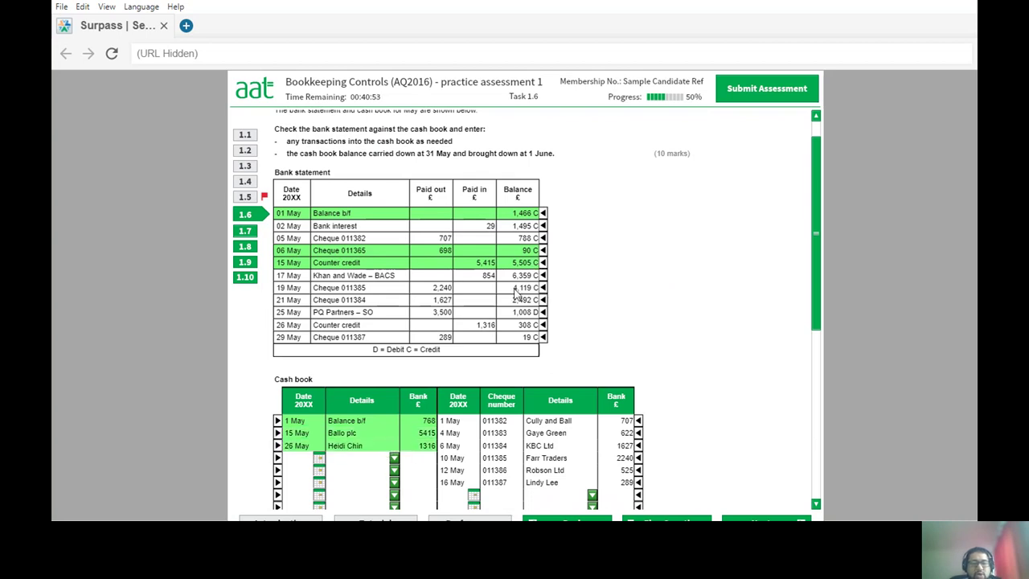
click(544, 325)
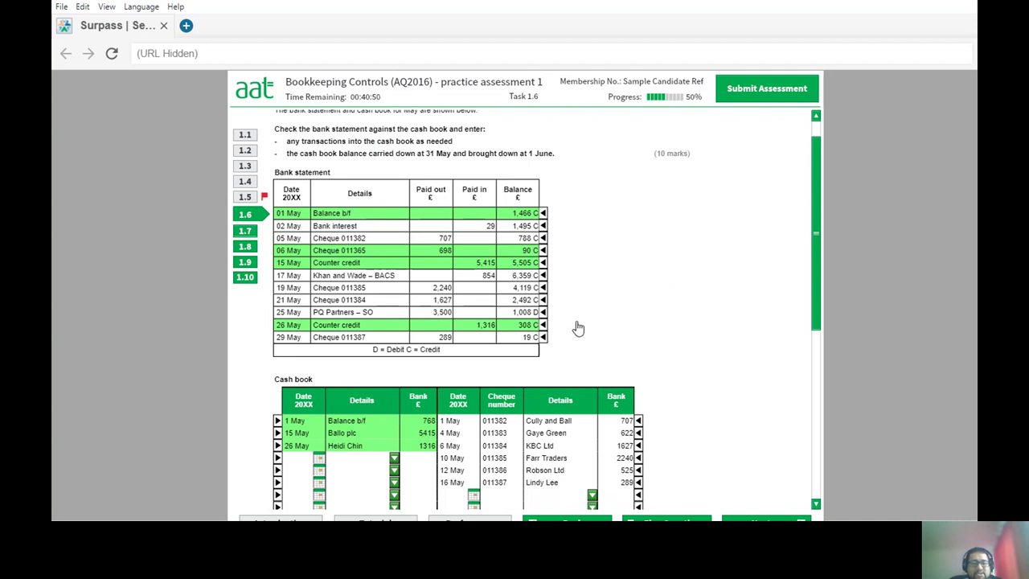
Highlight the matching cheques 011382, 011384, 011385 and 011387 in the bank statement and cash book.
click(638, 421)
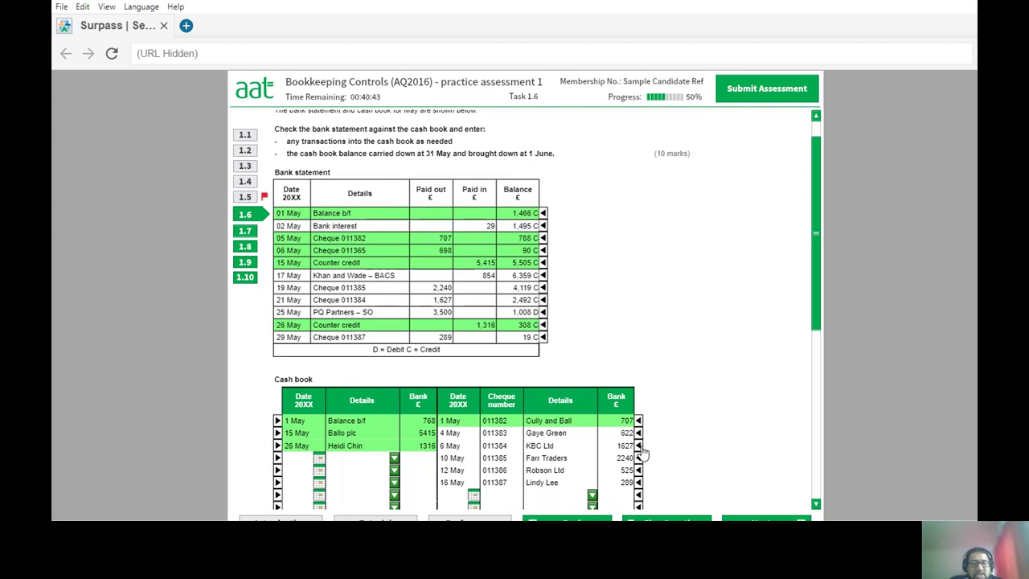
click(544, 300)
click(545, 301)
click(638, 445)
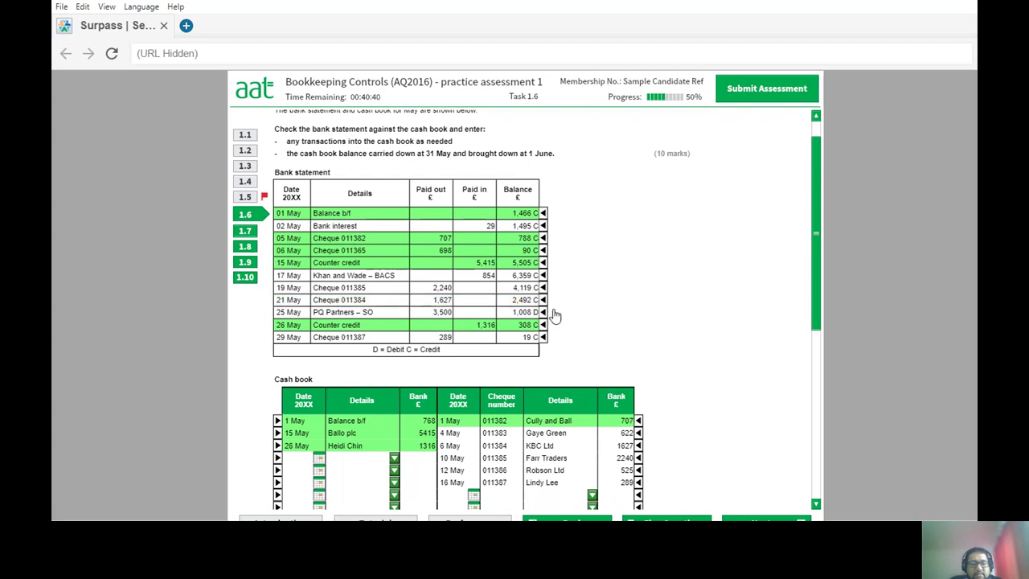
click(544, 302)
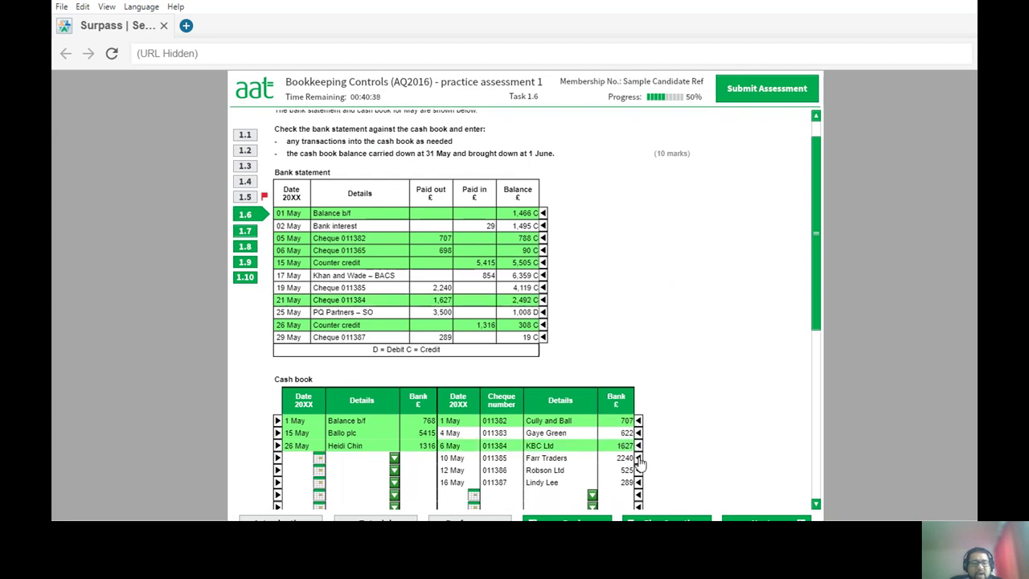
click(638, 458)
click(544, 288)
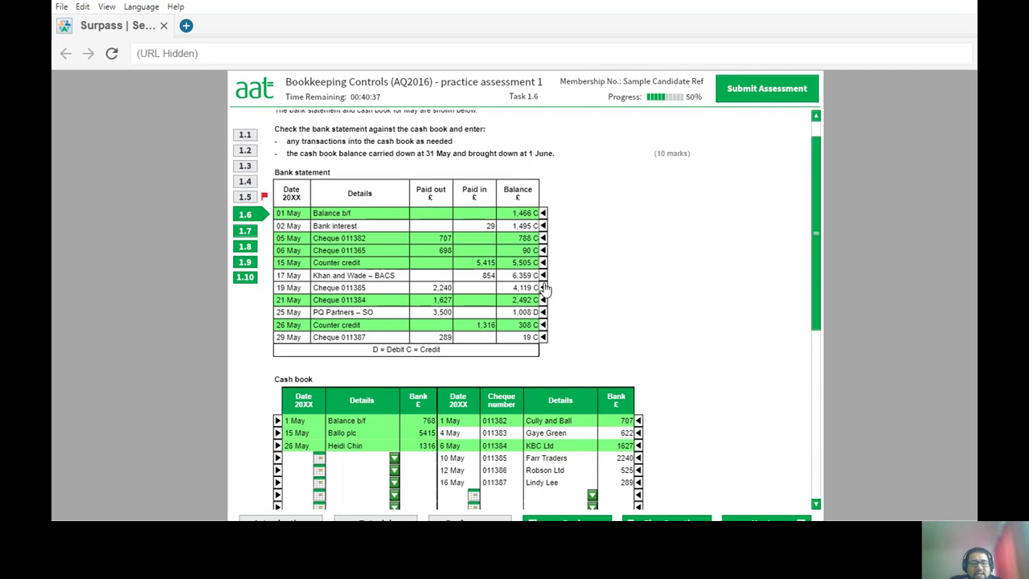
scroll(732, 428, down, 1)
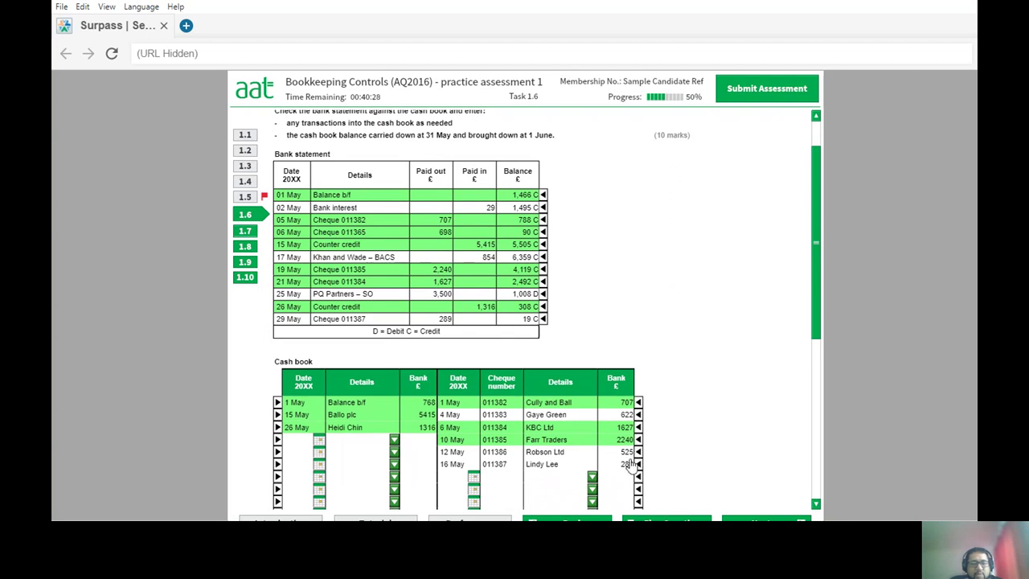
click(542, 320)
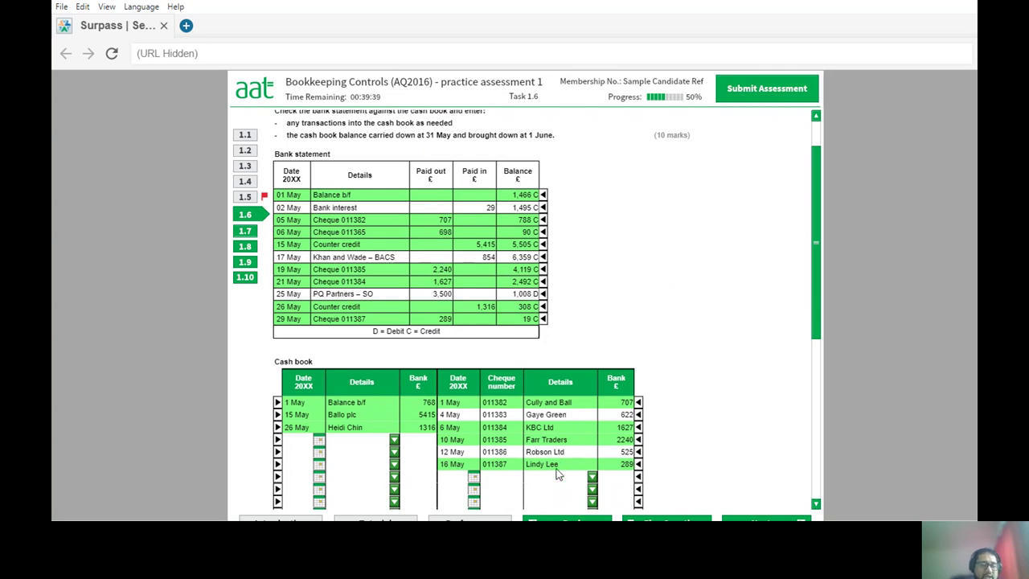
Record Bank interest of 29 dated 2 May on the first empty receipts row of the cash book.
scroll(433, 352, down, 1)
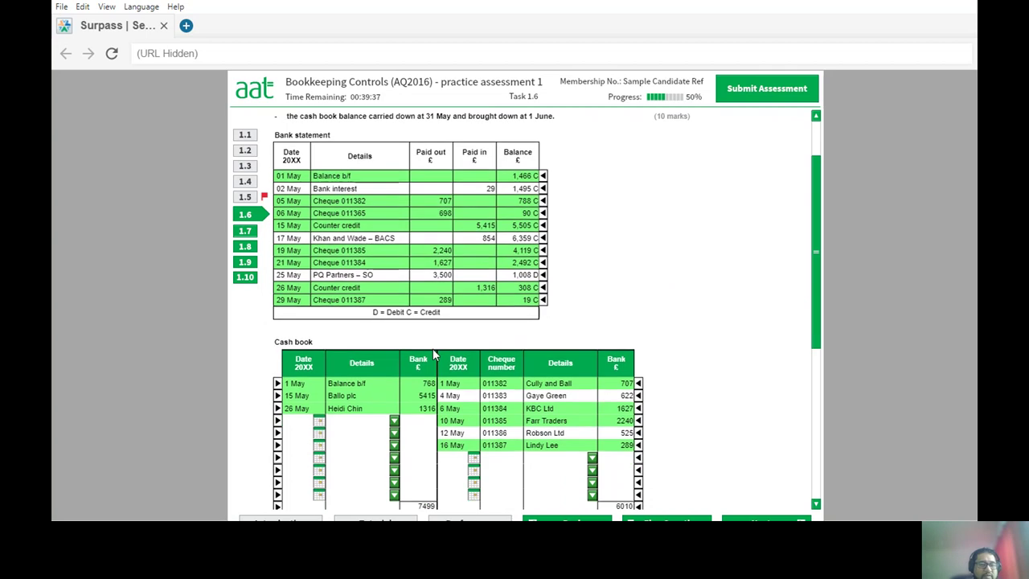
click(318, 427)
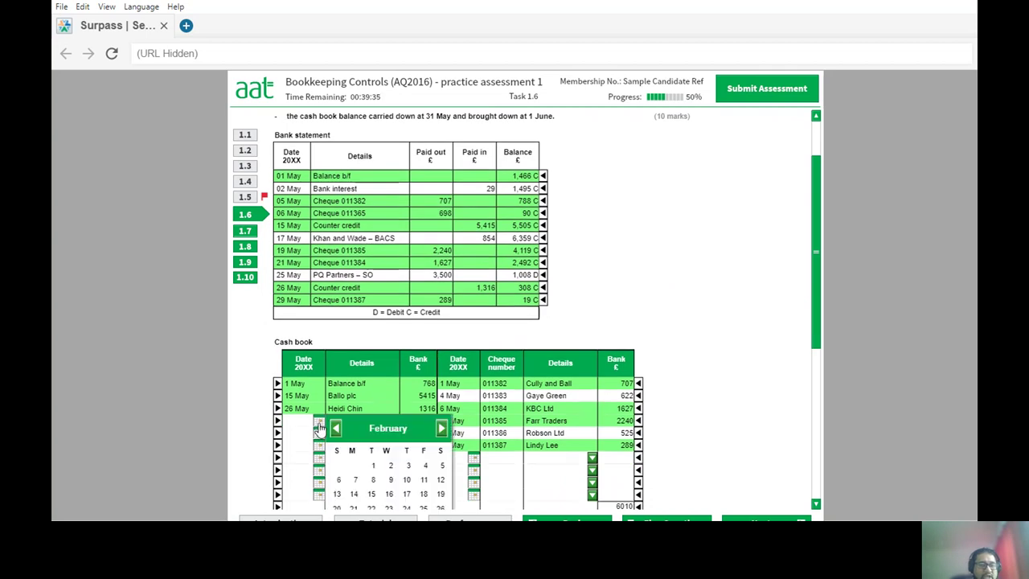
click(441, 429)
click(441, 429)
click(441, 429)
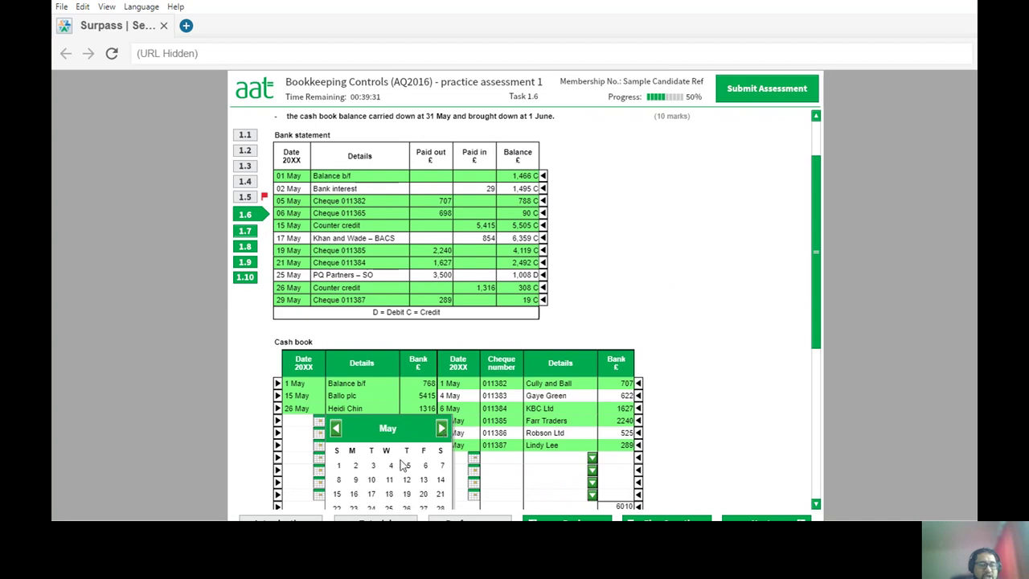
click(356, 466)
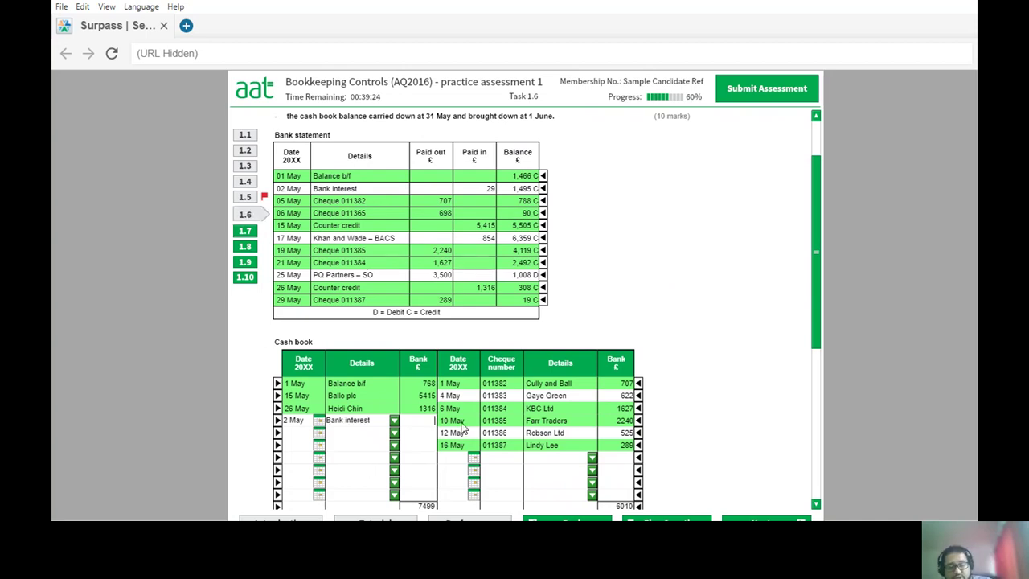
text(29)
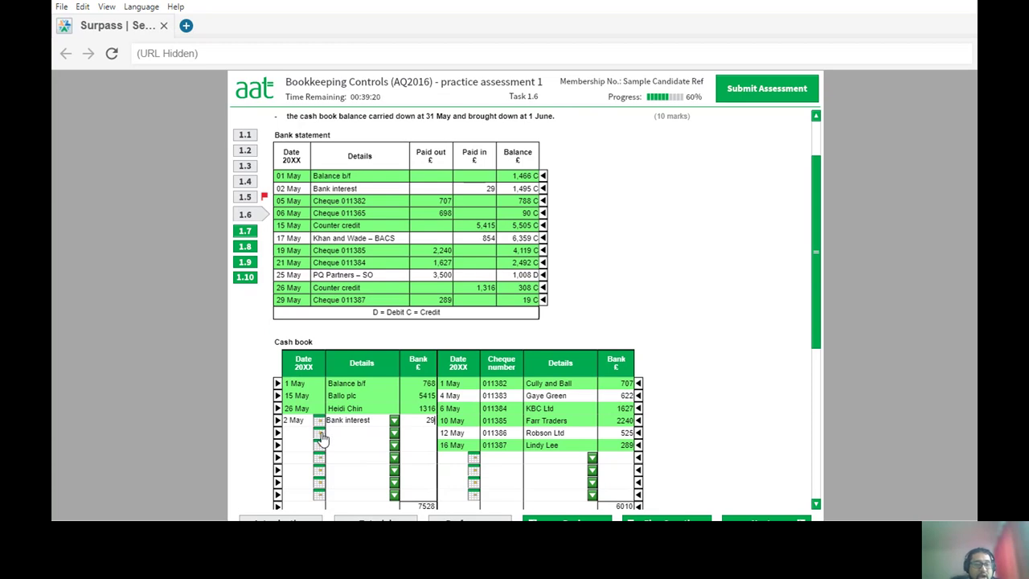
Set the date of the cash book receipts row below Bank interest to 17 May.
click(319, 435)
click(443, 441)
click(443, 441)
click(442, 442)
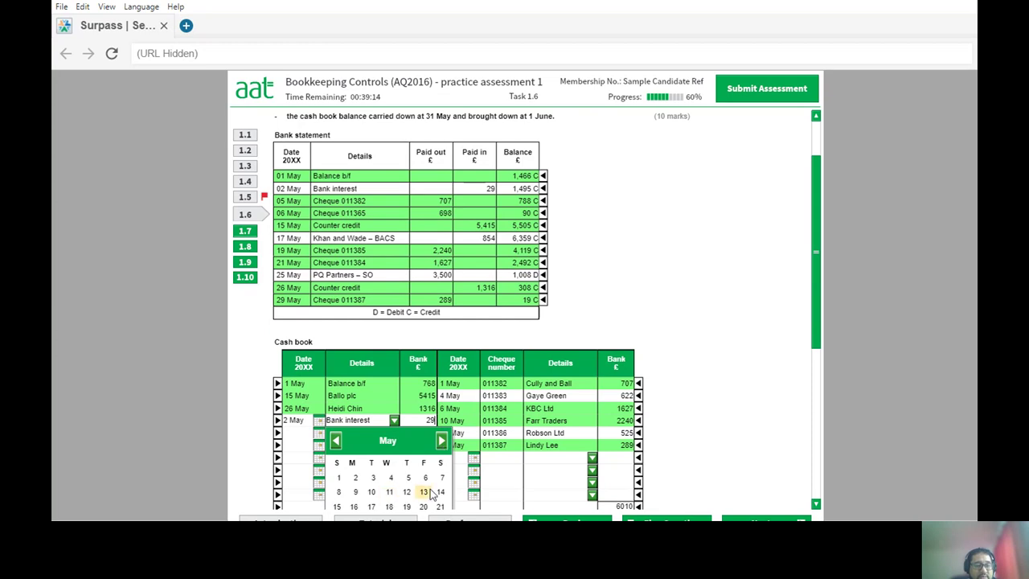
click(372, 506)
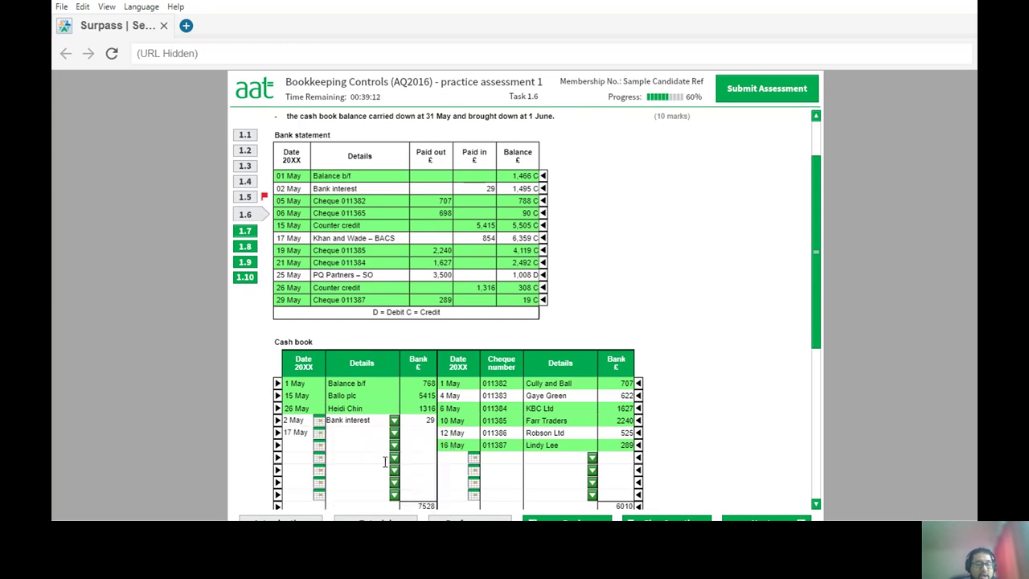
Record Khan and Wade with an amount of 854 on the 17 May receipts row of the cash book.
click(394, 433)
click(393, 468)
click(394, 468)
click(394, 467)
click(394, 468)
click(394, 468)
click(393, 468)
click(354, 455)
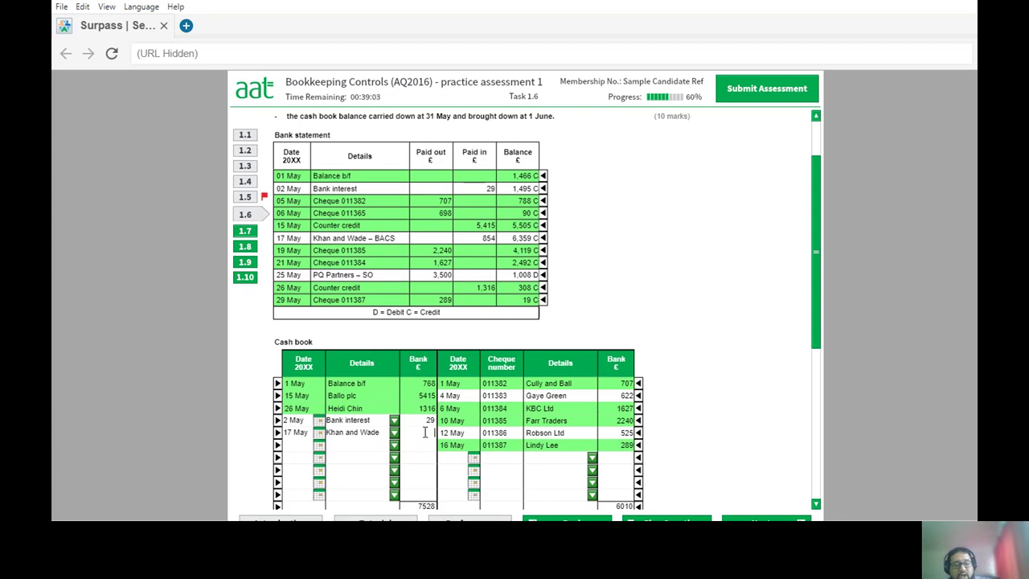
click(426, 432)
text(854)
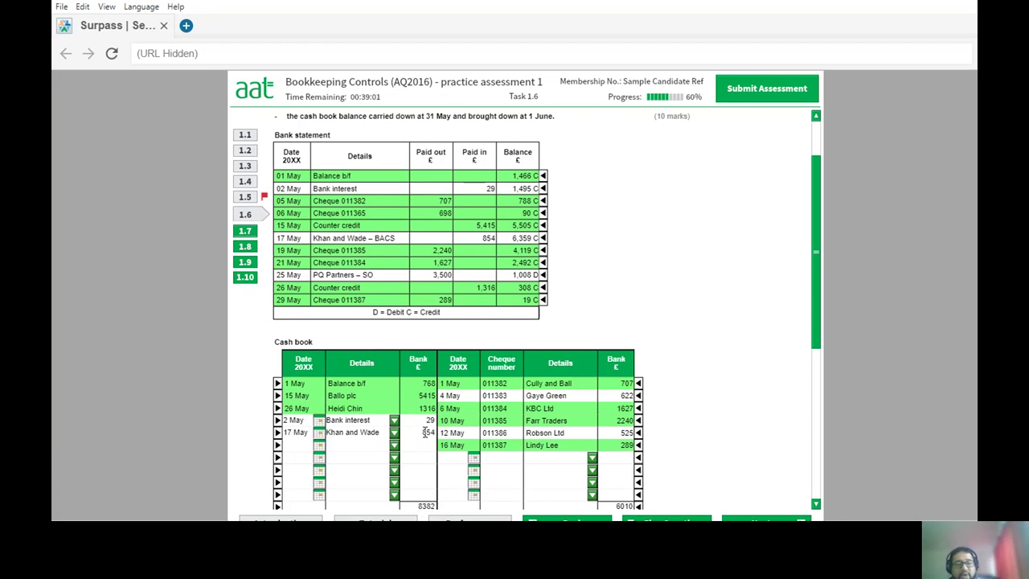
Set the date of the first empty payments row in the cash book to 25 May.
drag(818, 334, 818, 351)
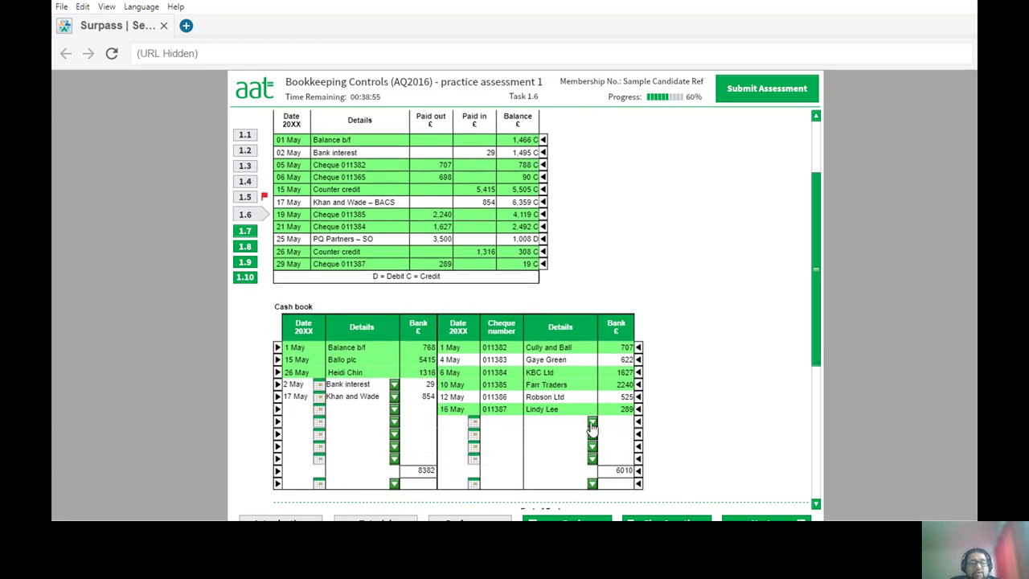
click(473, 433)
click(596, 430)
click(597, 430)
click(596, 430)
click(597, 430)
click(491, 430)
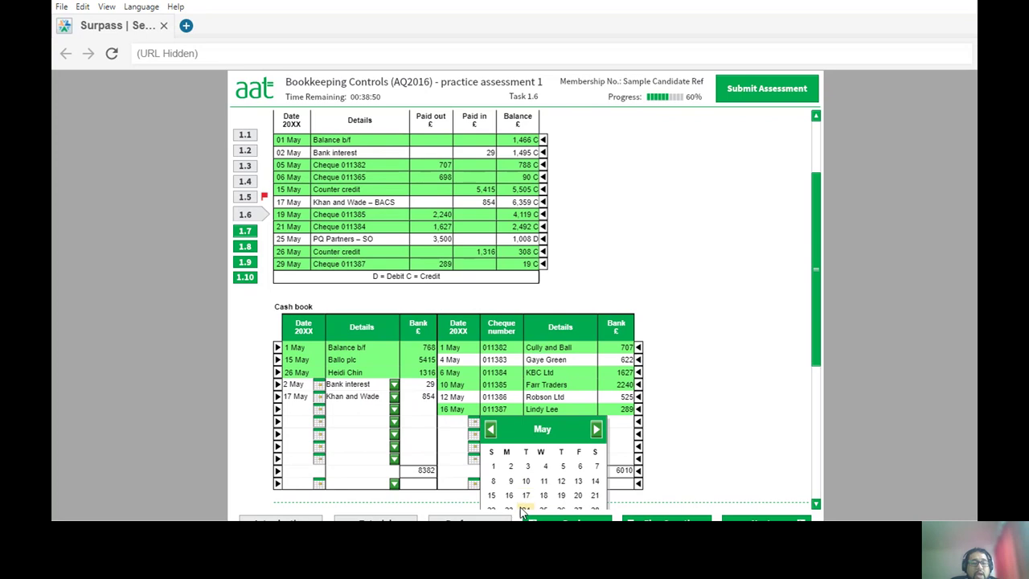
click(544, 509)
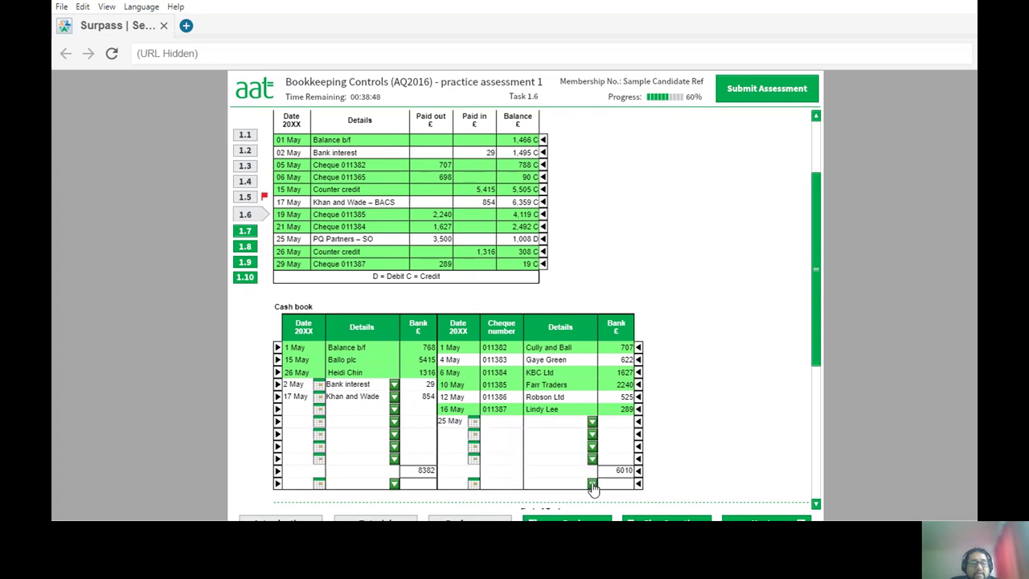
Choose PQ Partners as the detail of the 25 May payments row in the cash book.
click(591, 422)
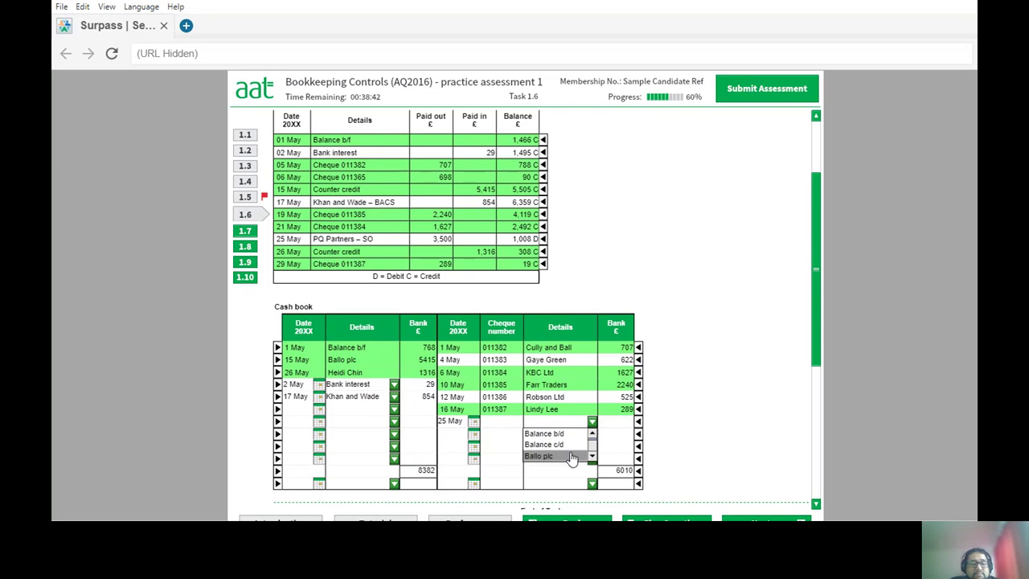
click(591, 456)
click(592, 455)
click(591, 456)
scroll(592, 456, down, 3)
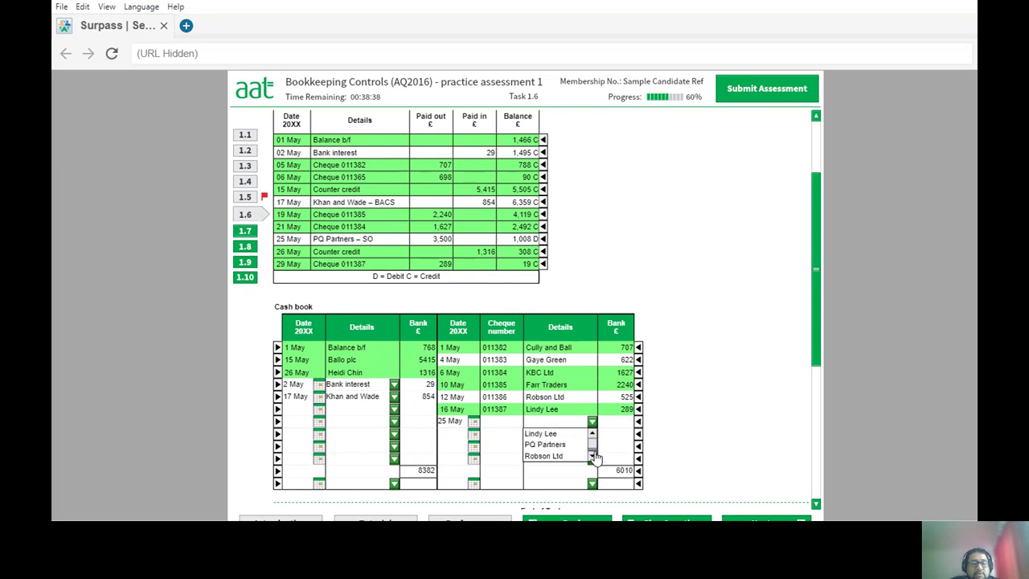
click(547, 433)
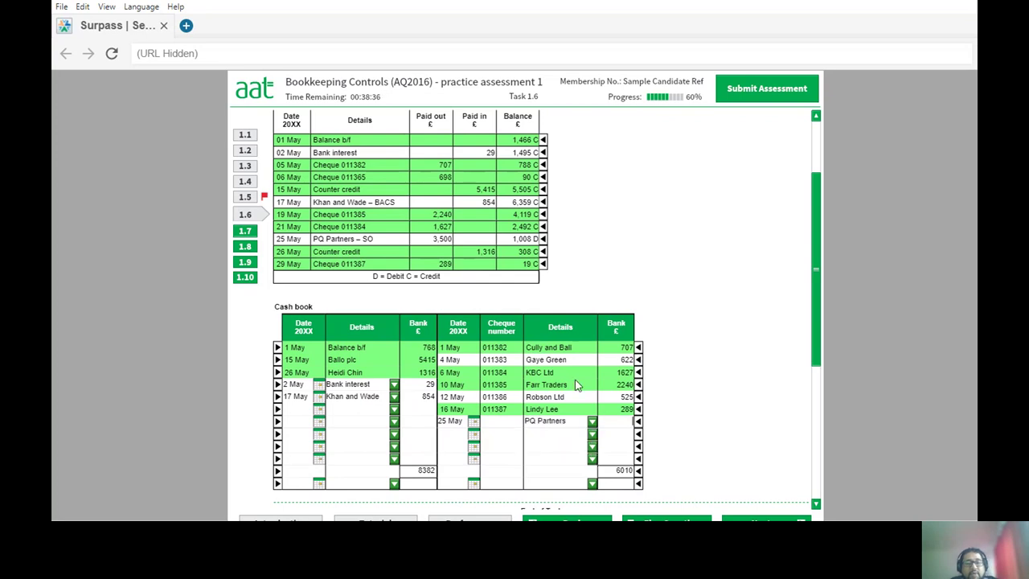
Enter 3500 as the bank amount of the 25 May PQ Partners payment in the cash book.
key(Tab)
text(3500)
scroll(695, 379, down, 2)
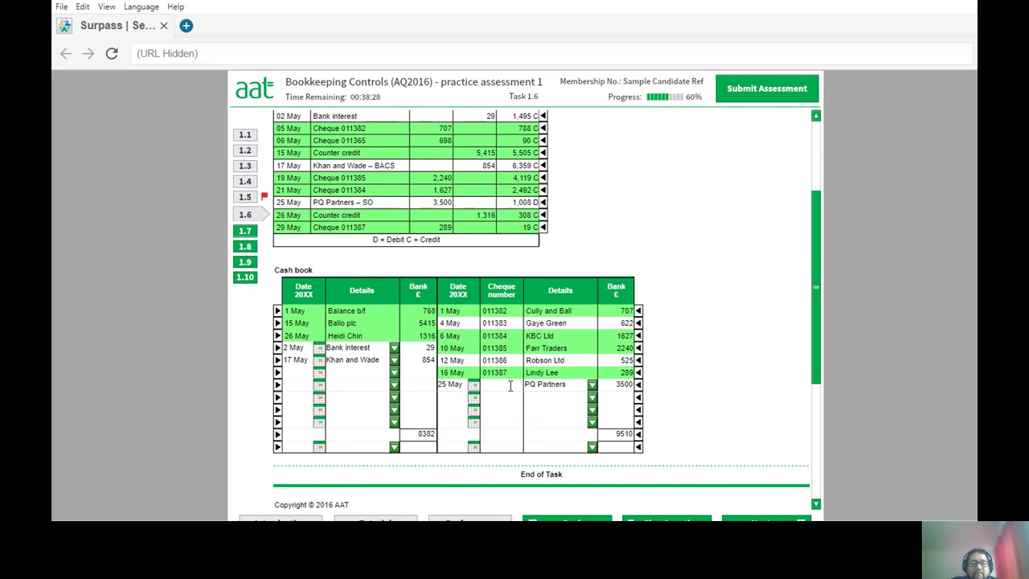
scroll(510, 386, up, 2)
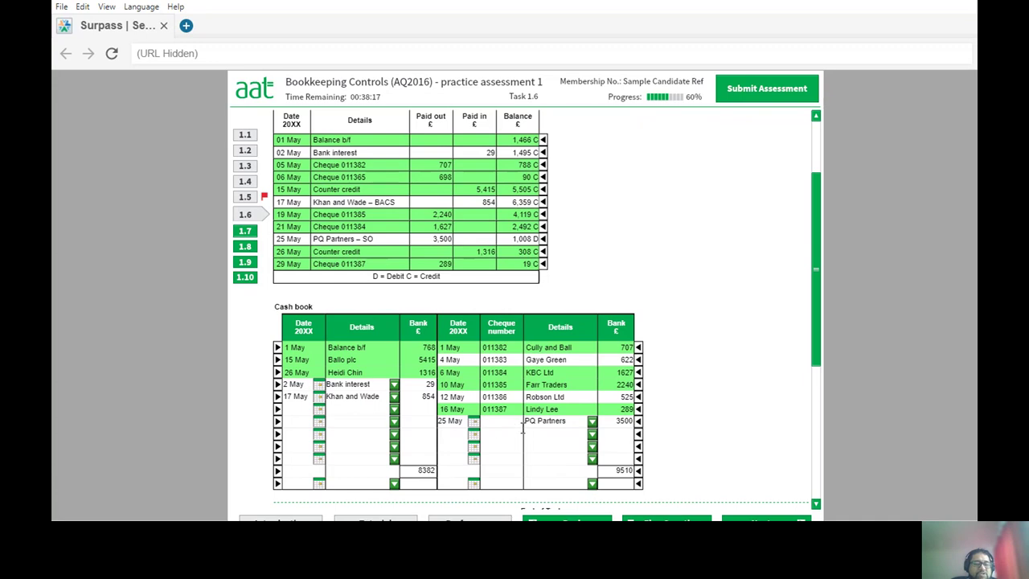
scroll(511, 420, up, 1)
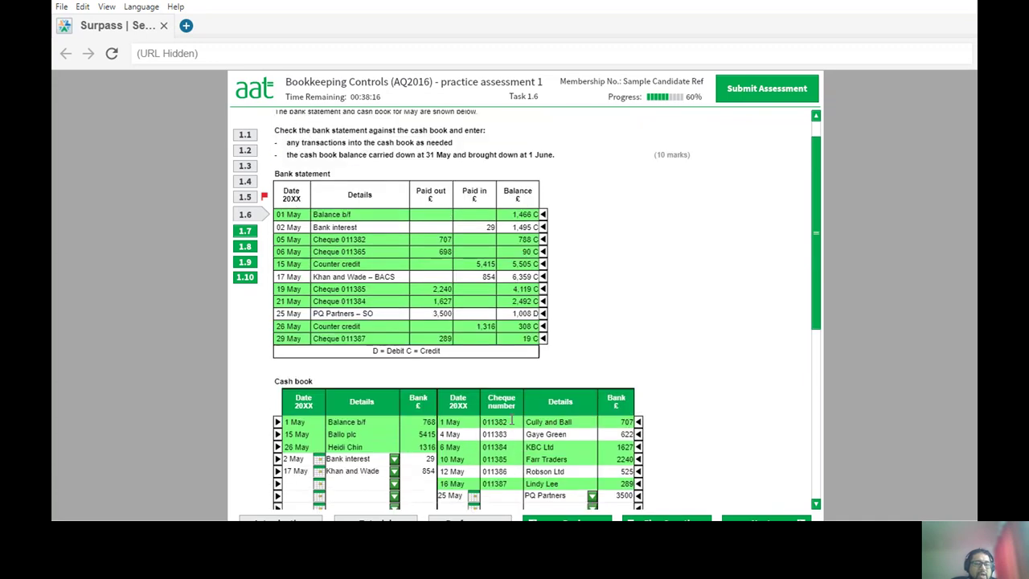
scroll(512, 418, up, 1)
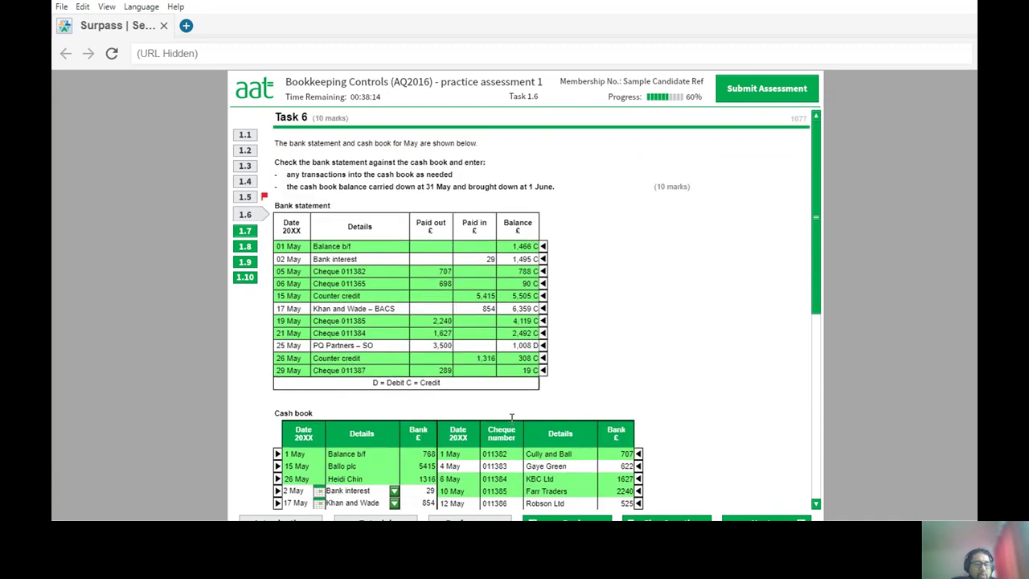
scroll(511, 417, down, 3)
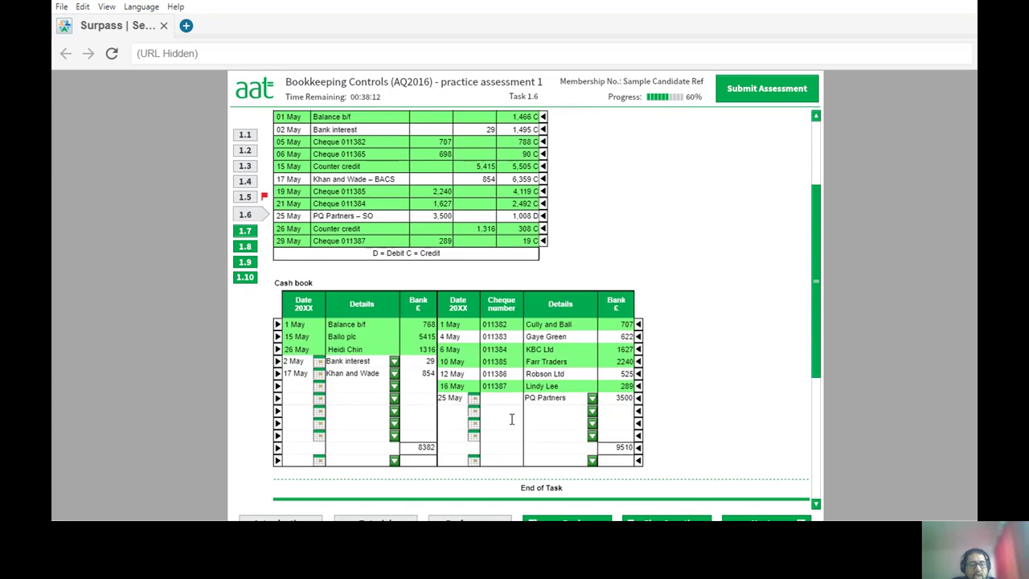
text(as)
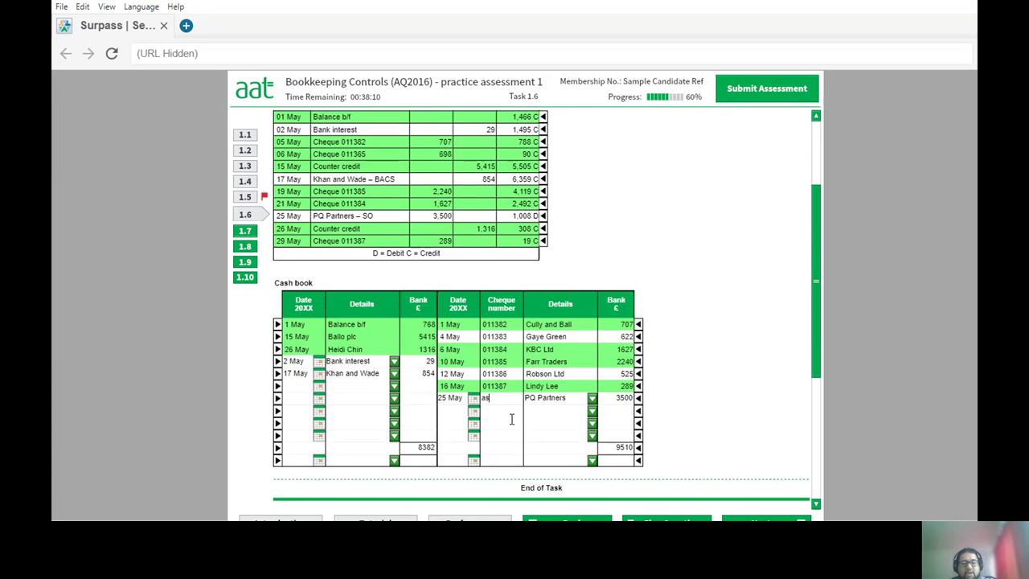
key(BackSpace)
key(BackSpace)
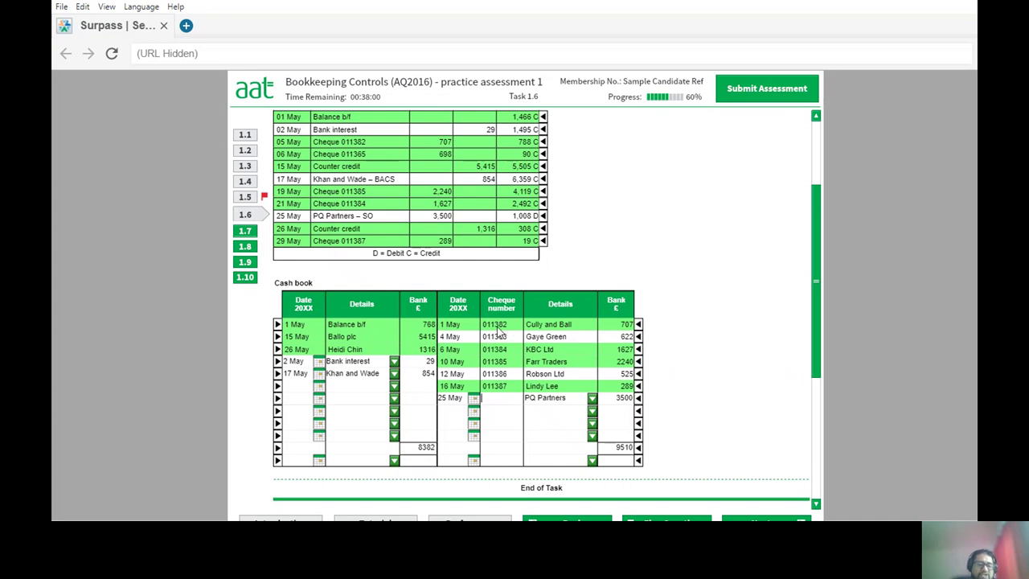
click(394, 440)
click(315, 436)
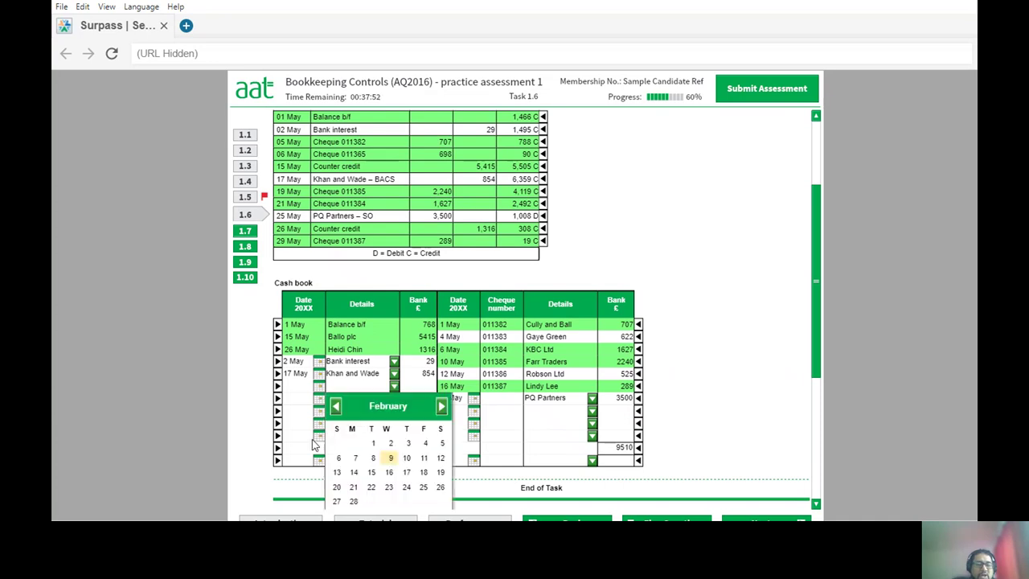
click(287, 419)
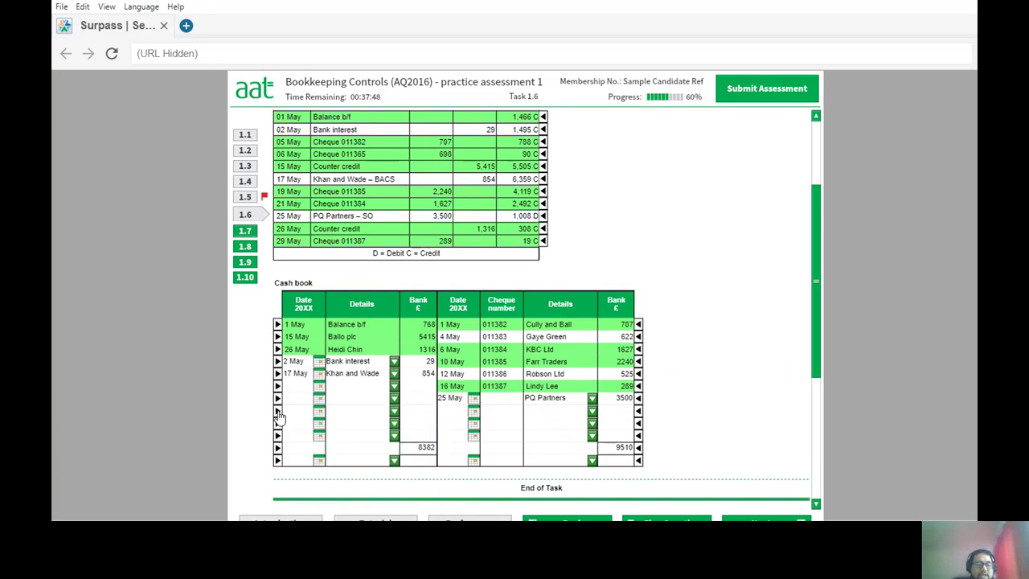
Set the date of the third empty receipts row below Khan and Wade in the cash book to 31 May.
click(319, 411)
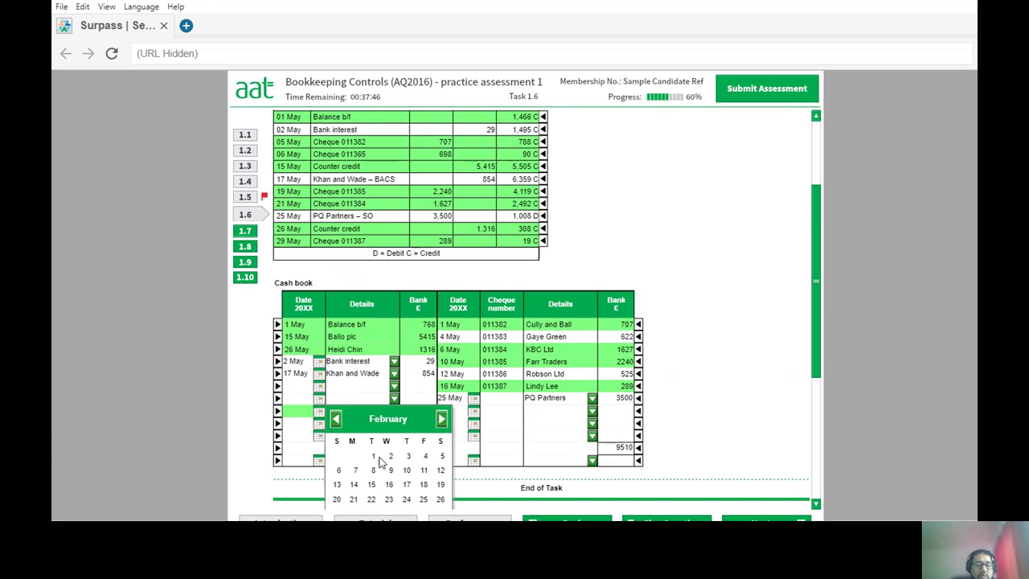
click(442, 421)
click(441, 421)
click(442, 421)
scroll(507, 480, down, 1)
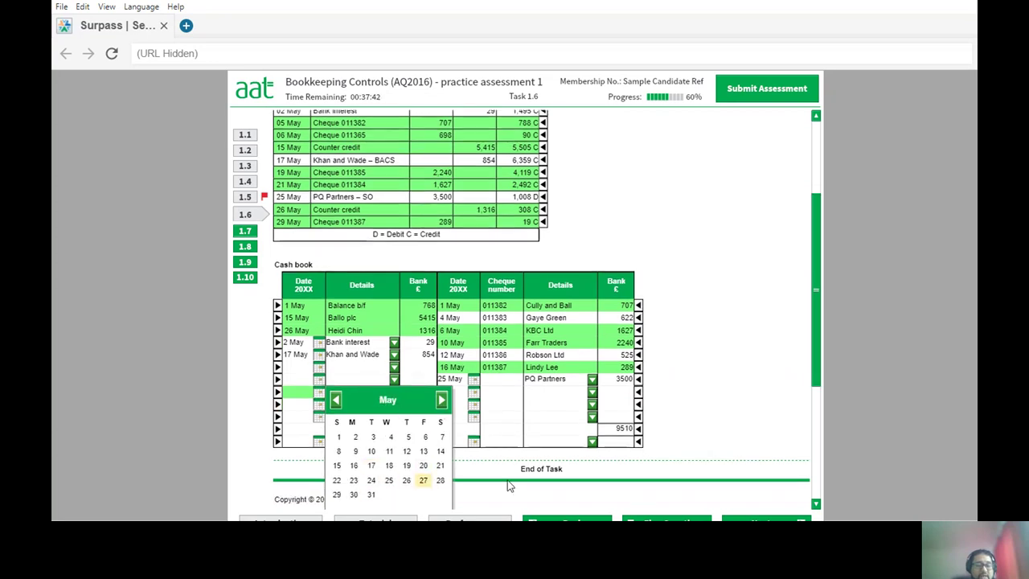
click(371, 494)
Enter an amount of 1128 and choose Balance c/d as the detail on the 31 May receipts row of the cash book.
click(420, 392)
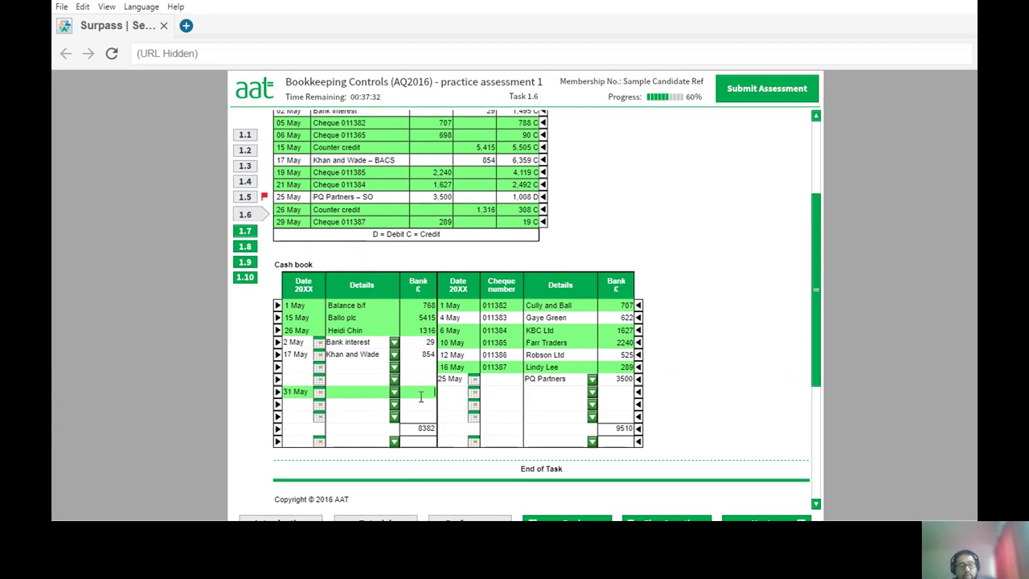
text(1128)
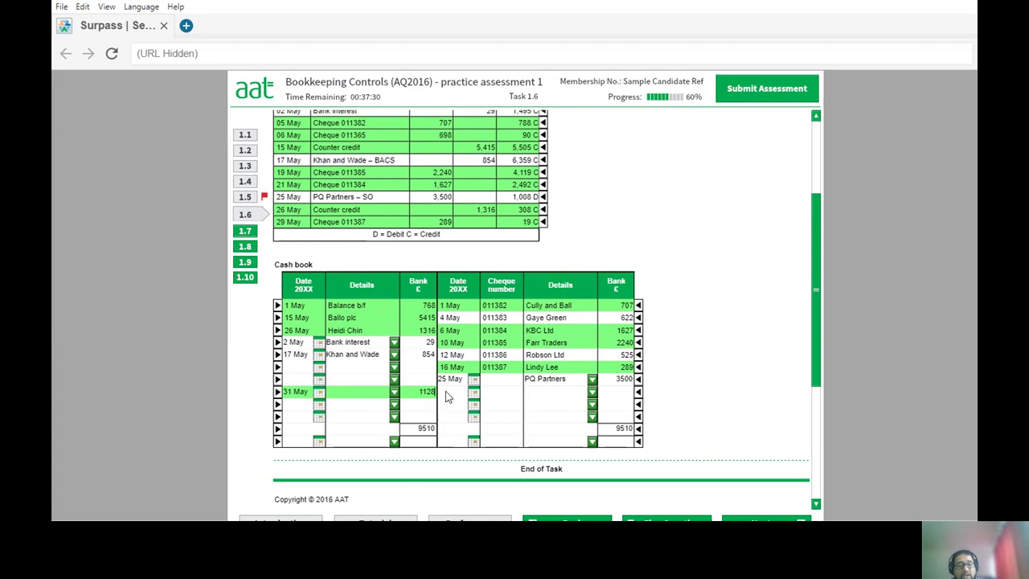
click(393, 394)
click(347, 409)
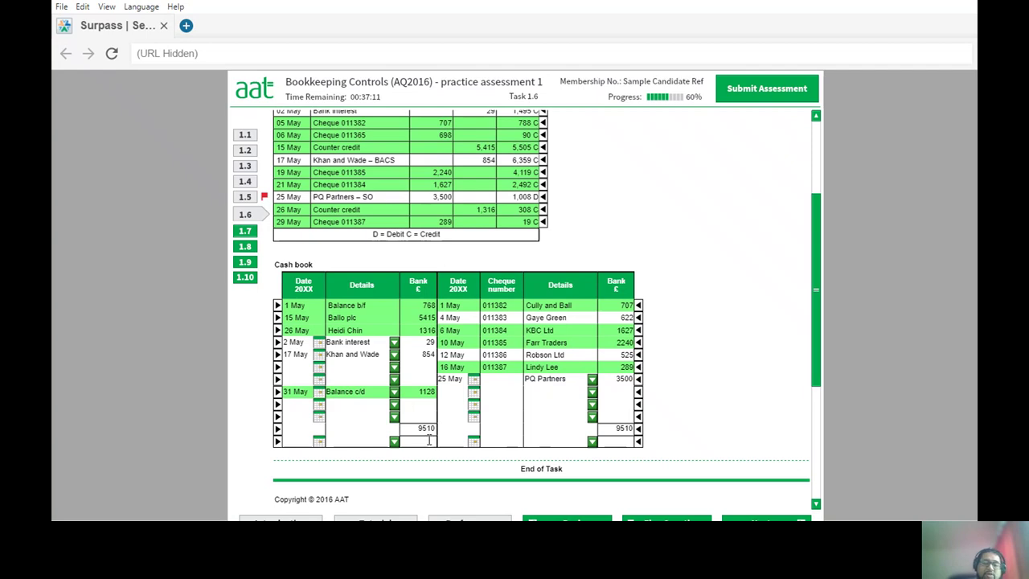
Open Task 1.7 and enter 5342 as the balance as per bank statement in the bank reconciliation statement.
scroll(513, 380, down, 5)
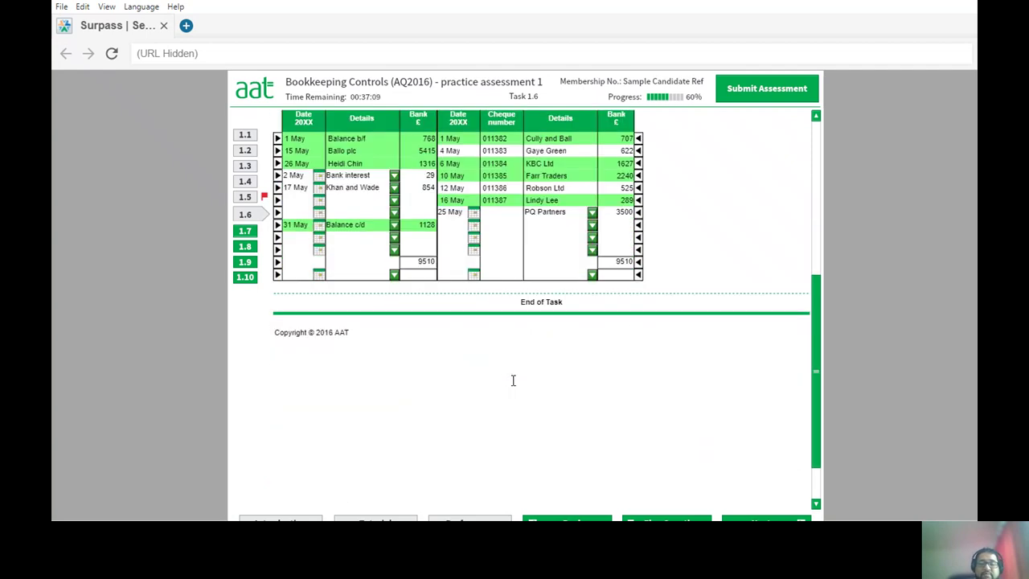
click(244, 231)
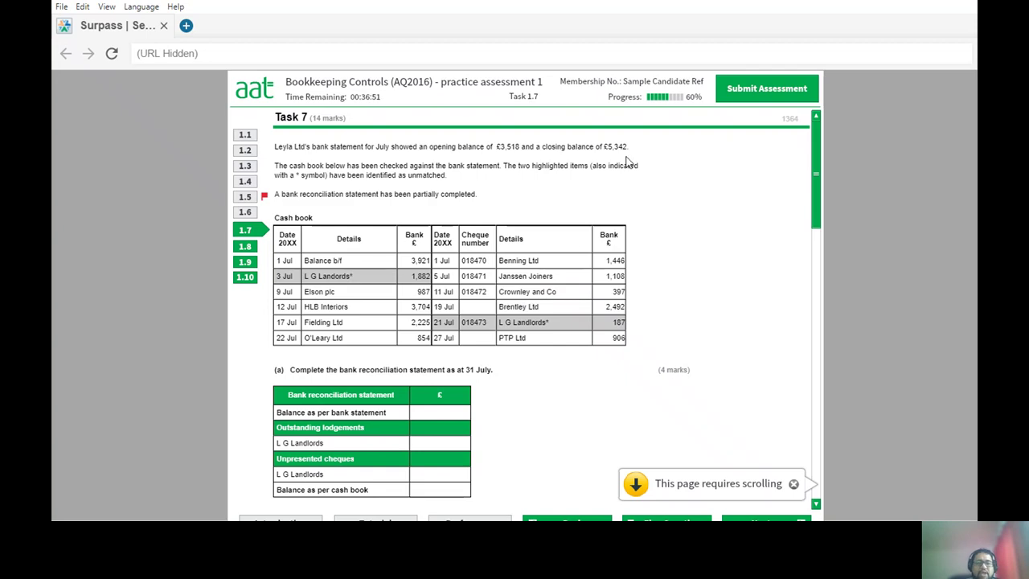
click(461, 412)
text(5342)
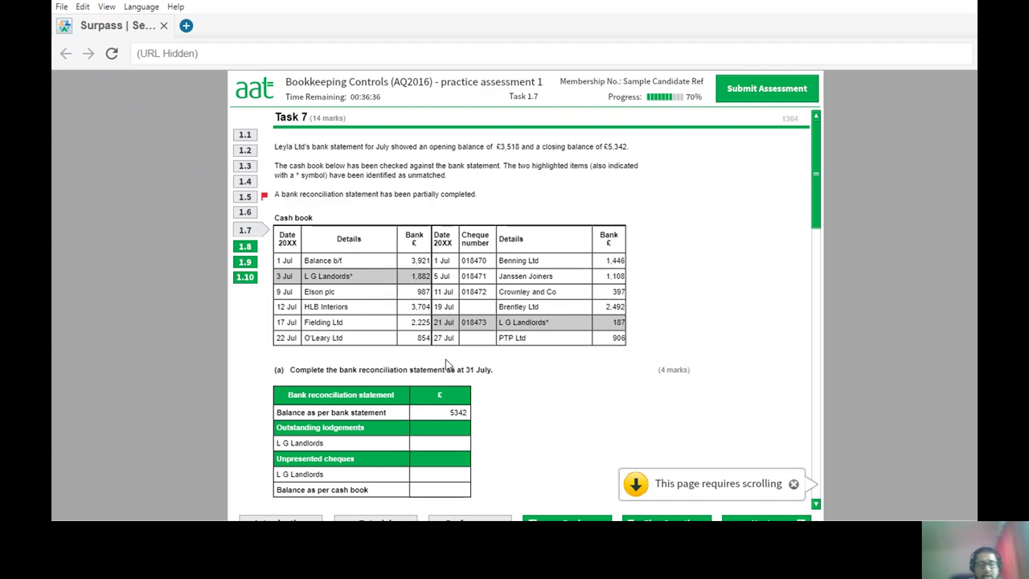
Complete the reconciliation with 1882 for the L G Landlords lodgement, 187 for the L G Landlords unpresented cheque and 7037 as balance per cash book.
text(1882)
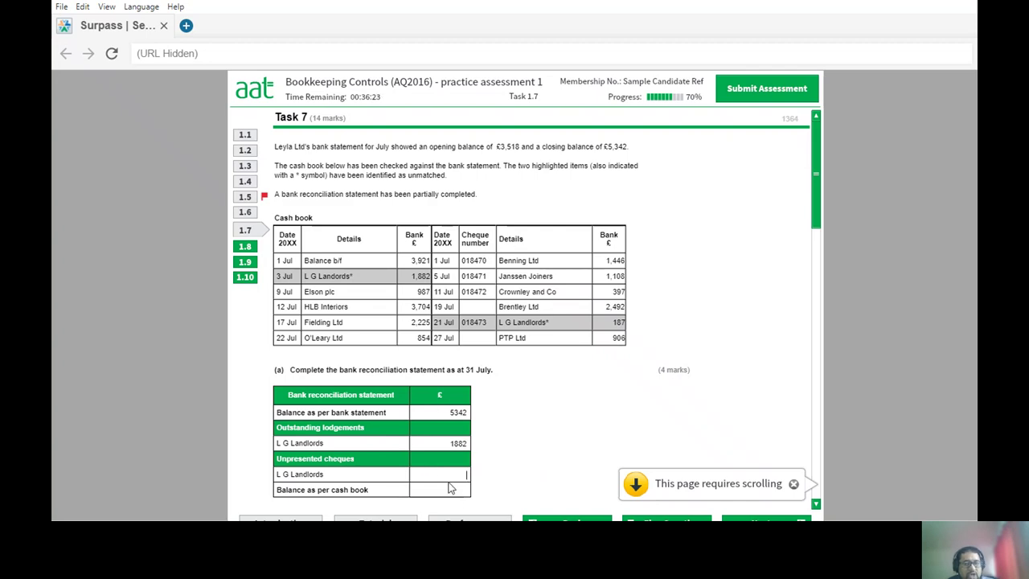
text(18)
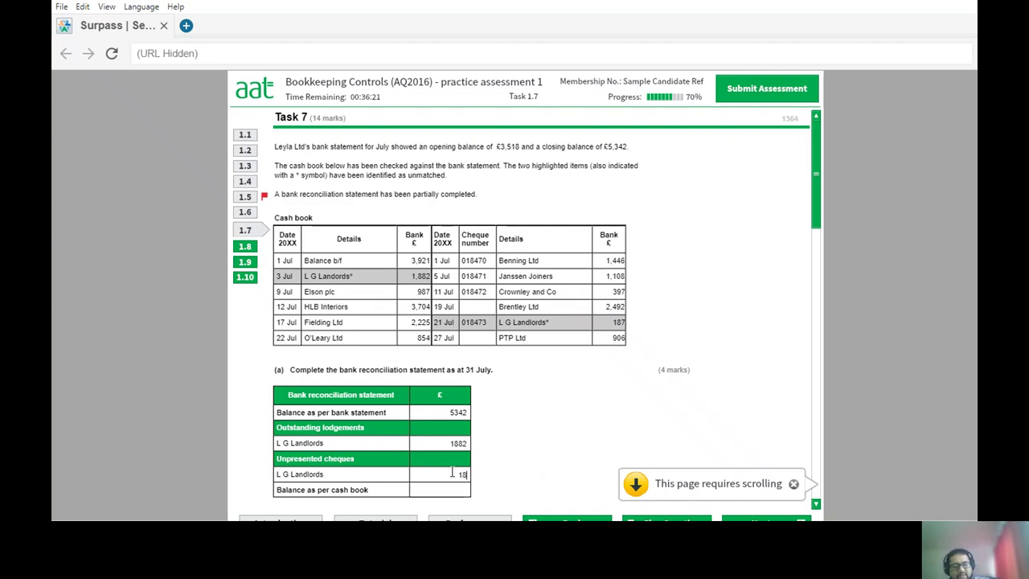
text(7)
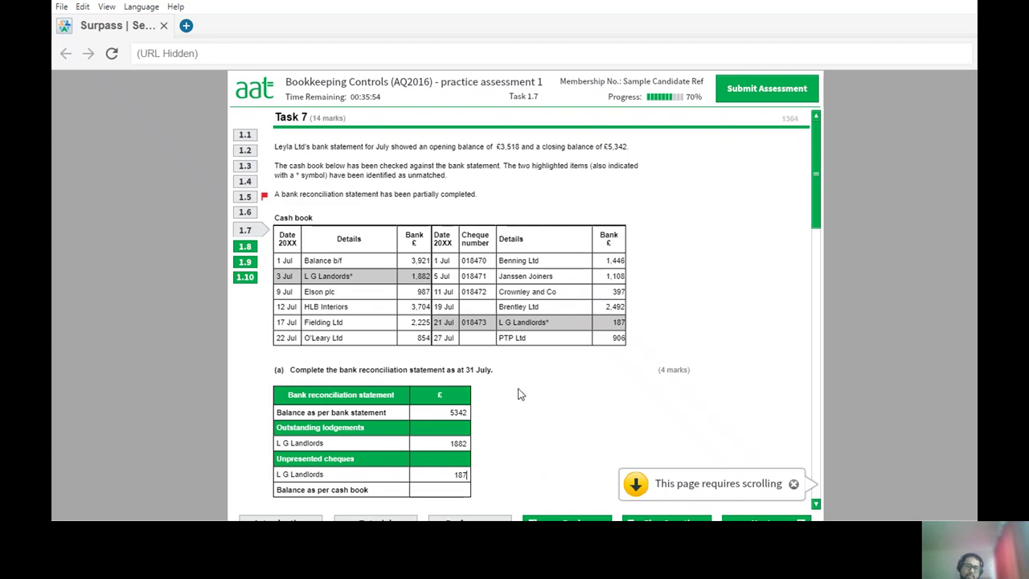
scroll(519, 394, down, 1)
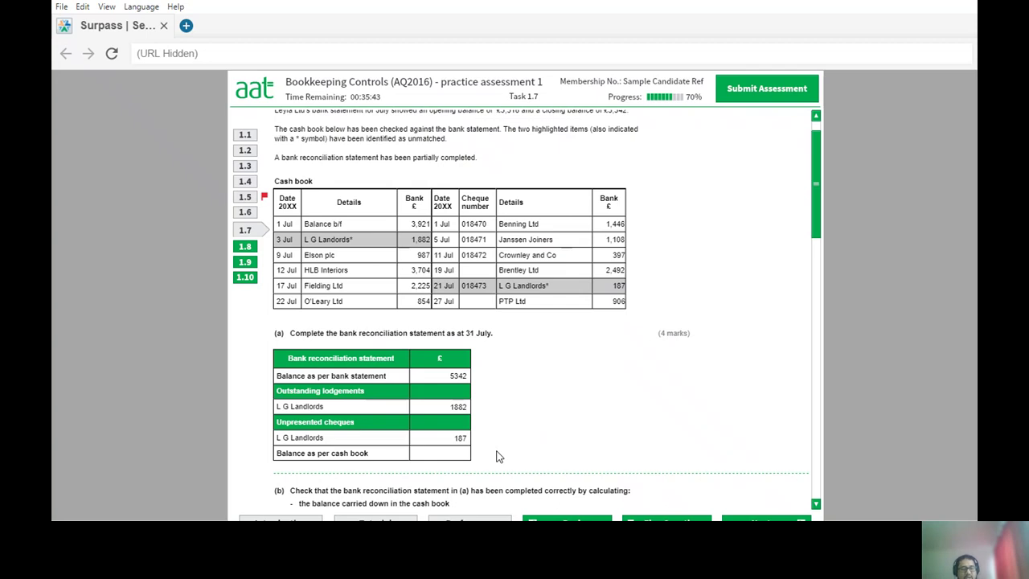
text(7037)
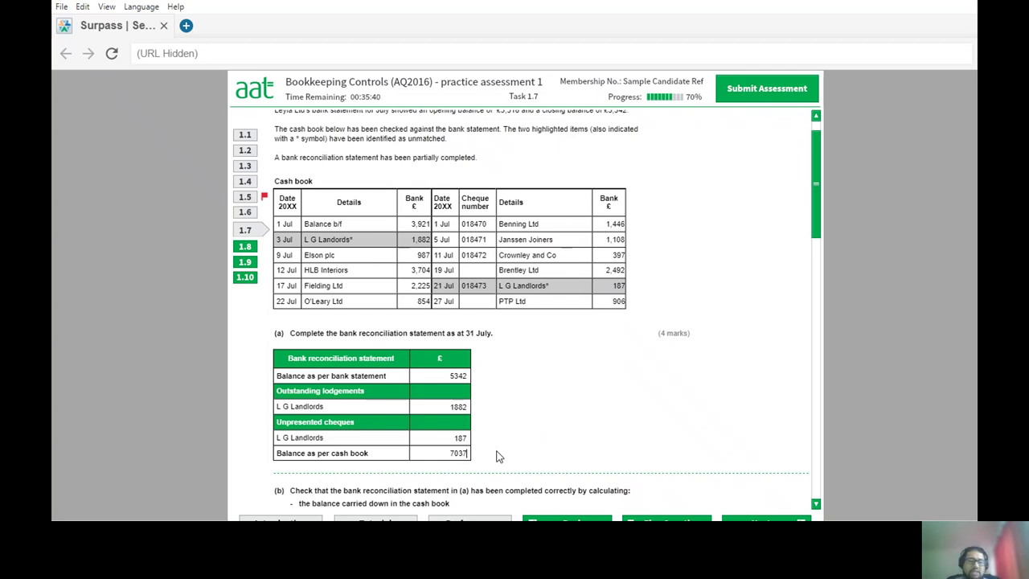
Read the requirements of part (b) and examine the July cash book entries and the completed bank reconciliation statement.
scroll(497, 457, down, 4)
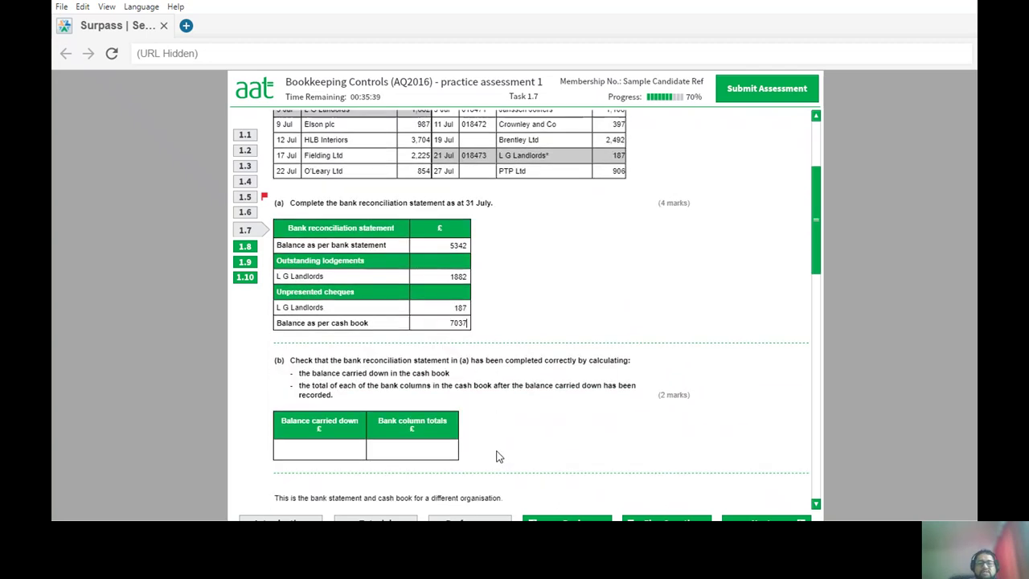
scroll(497, 457, down, 5)
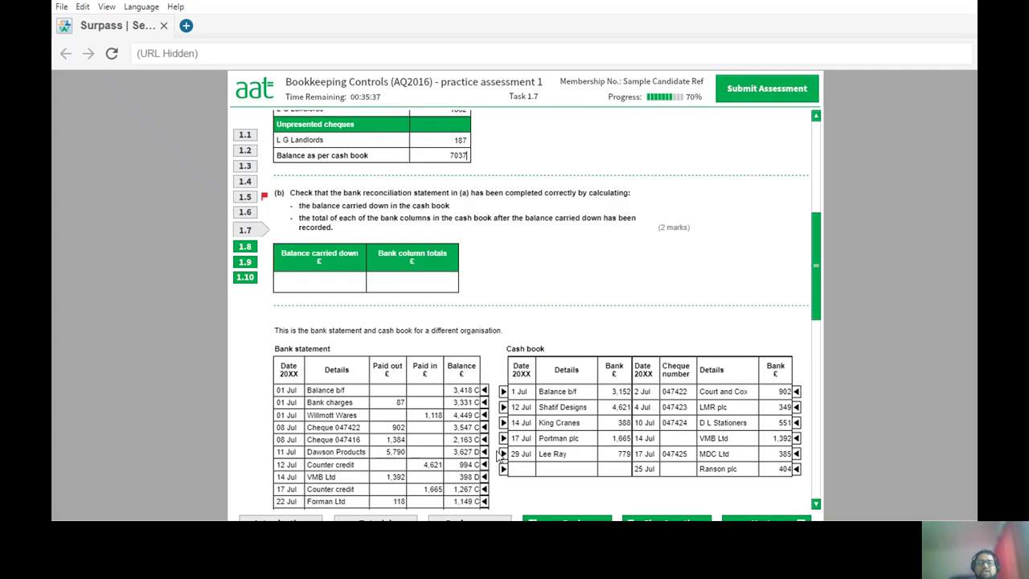
scroll(496, 457, down, 1)
scroll(497, 457, up, 2)
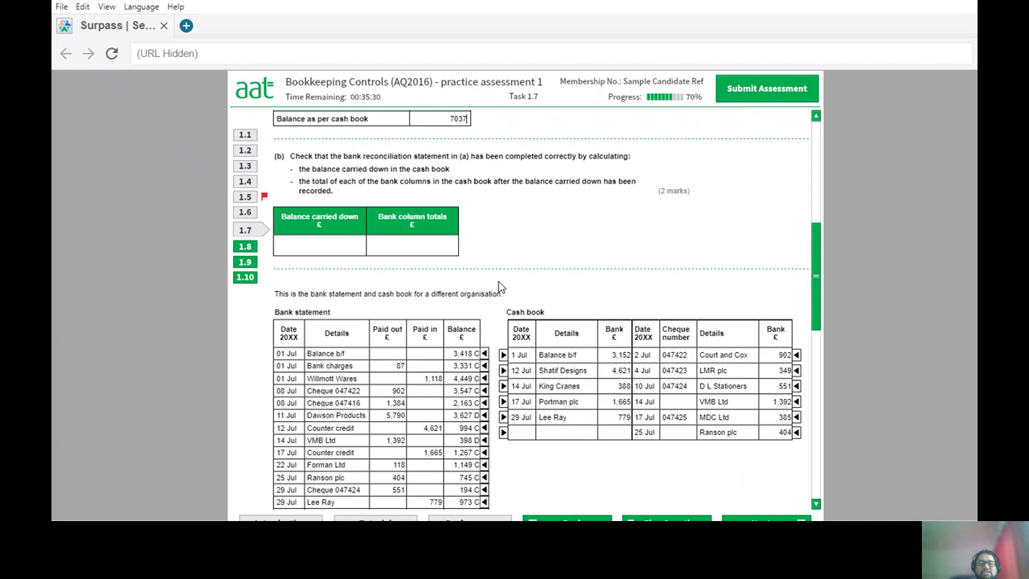
scroll(498, 283, up, 1)
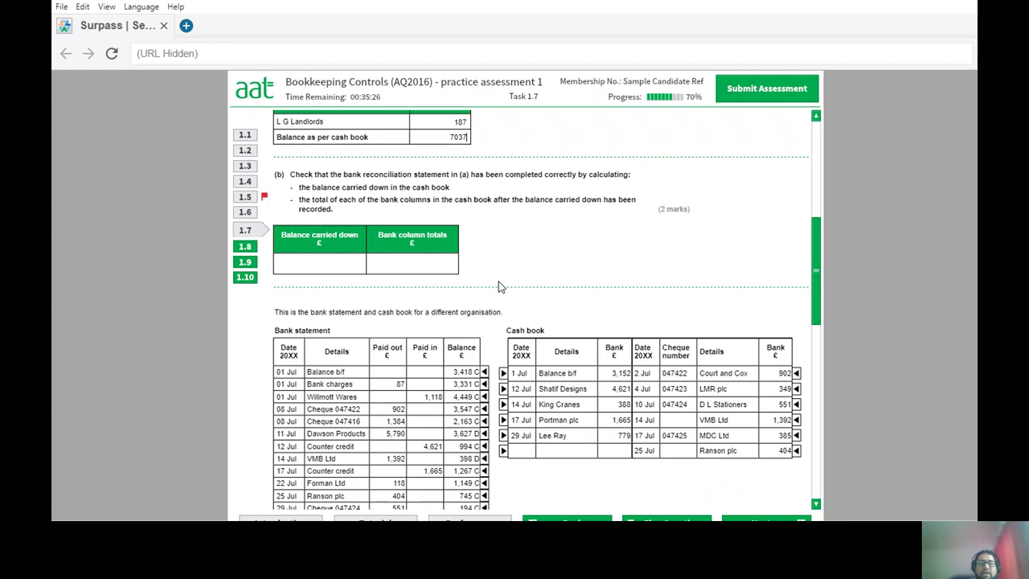
scroll(499, 283, up, 3)
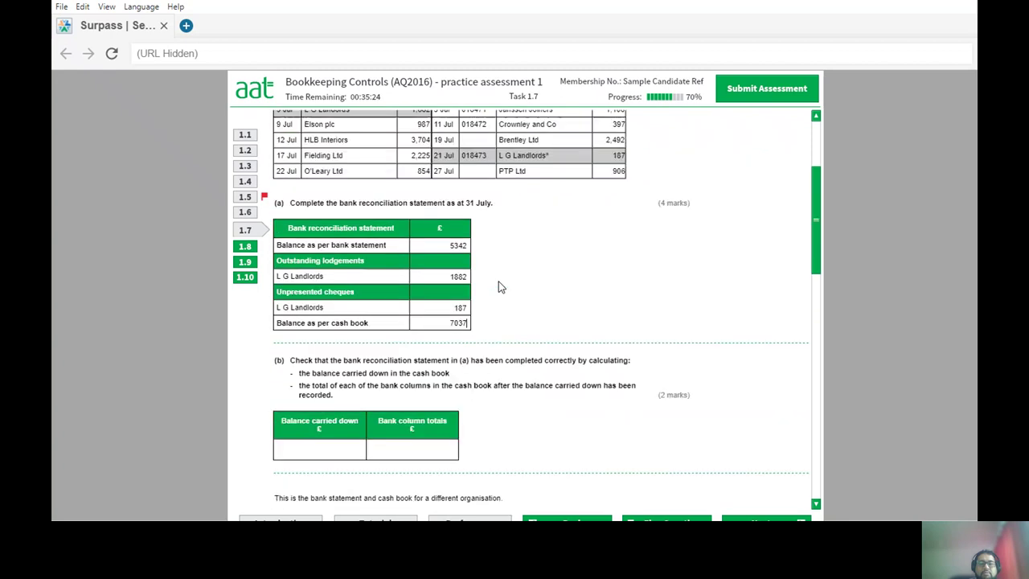
scroll(498, 287, up, 2)
scroll(499, 286, down, 3)
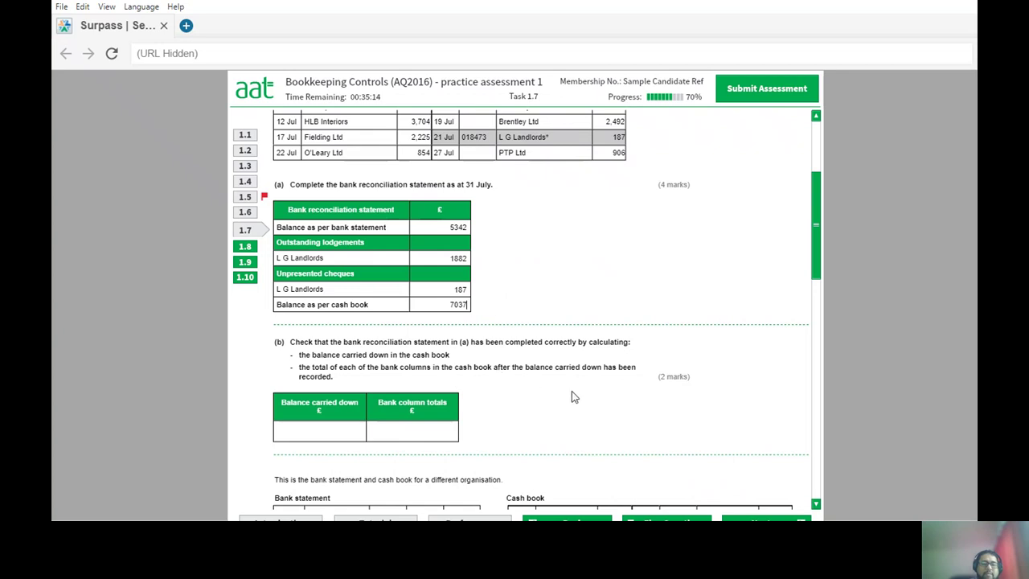
scroll(572, 393, up, 2)
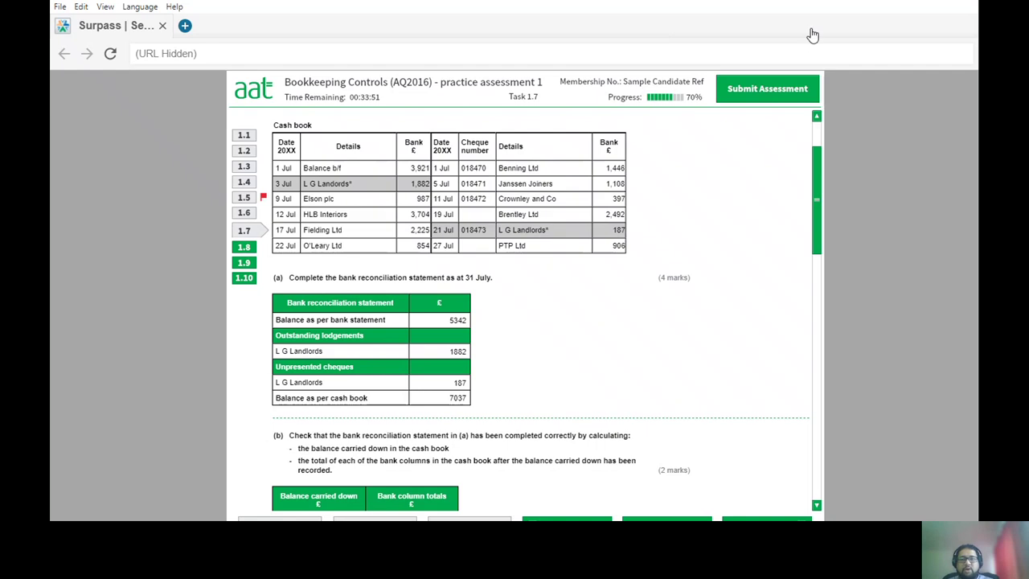
click(456, 351)
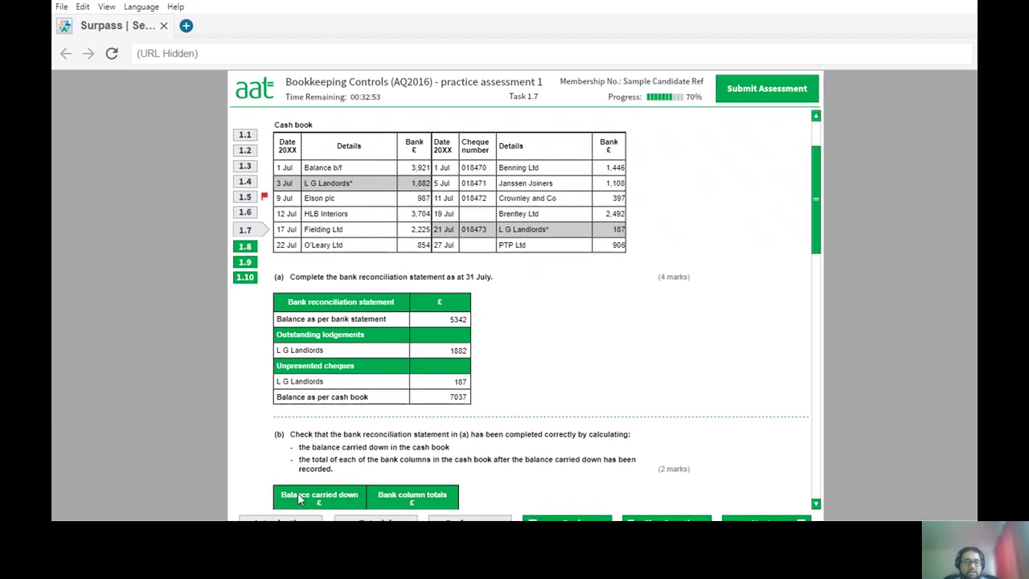
Answer part (b) with 13573 as the bank column totals and 7037 as the balance carried down.
scroll(299, 498, down, 1)
click(427, 488)
text(1)
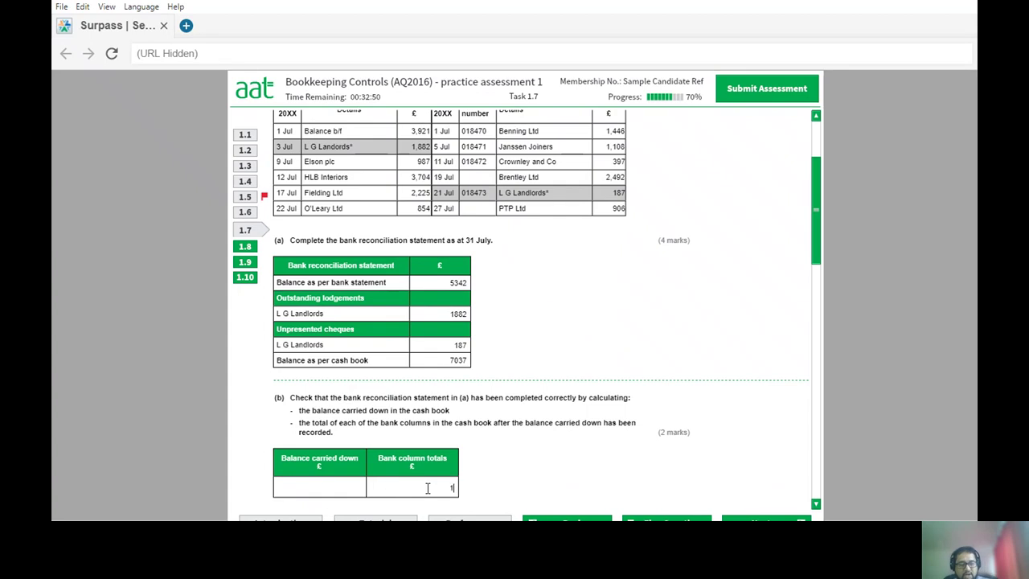
text(3)
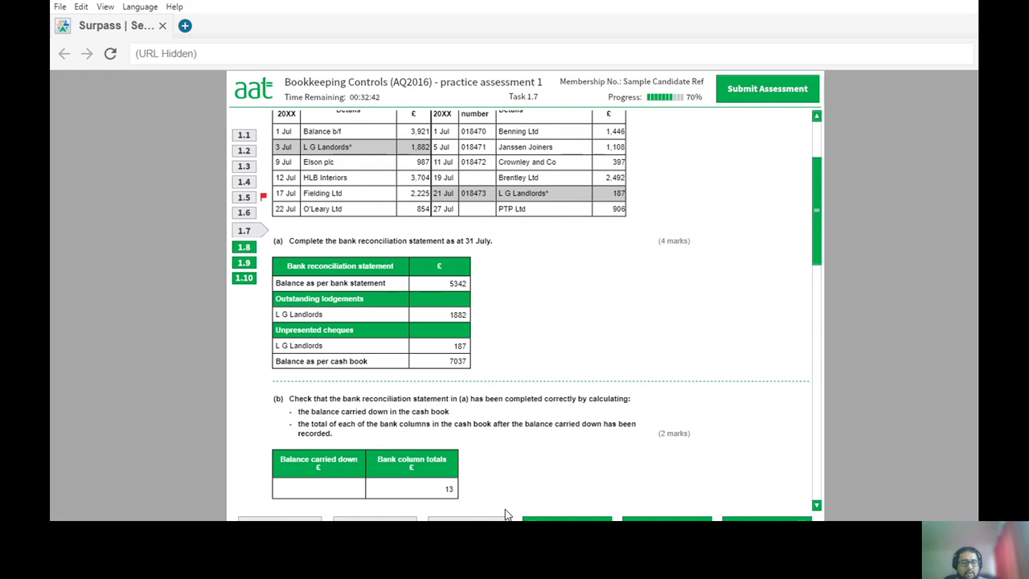
text(573)
click(336, 489)
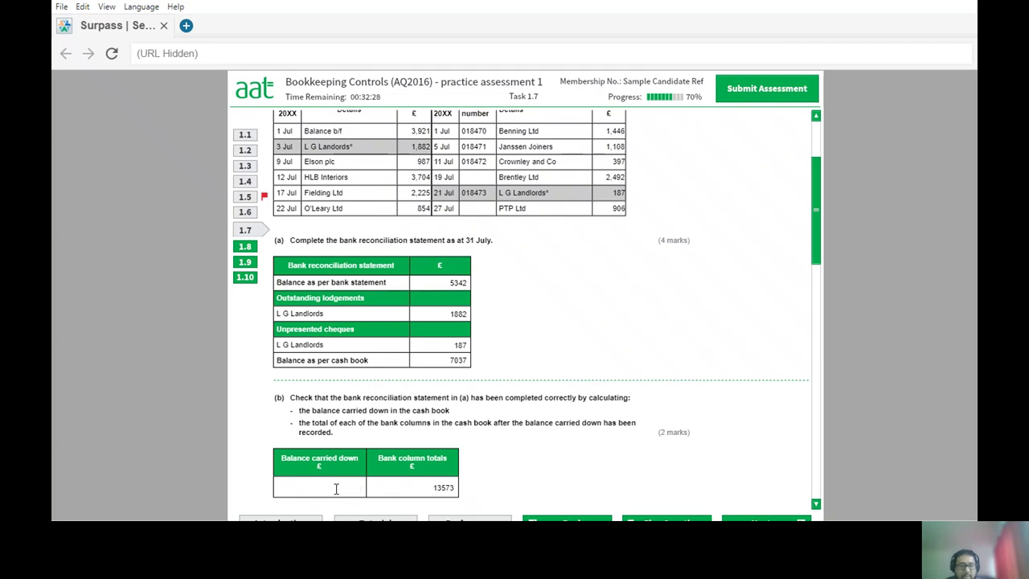
text(70)
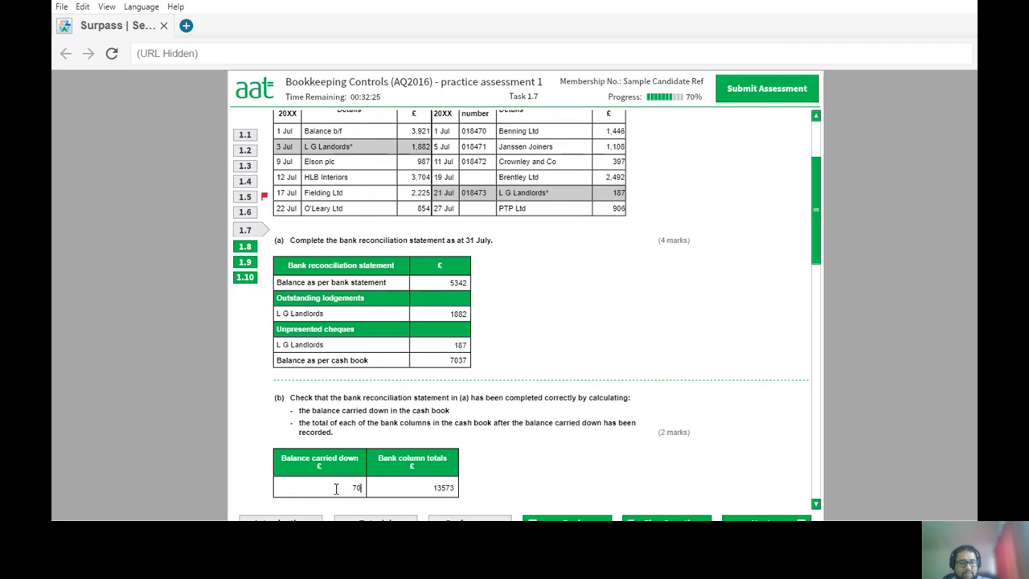
text(37)
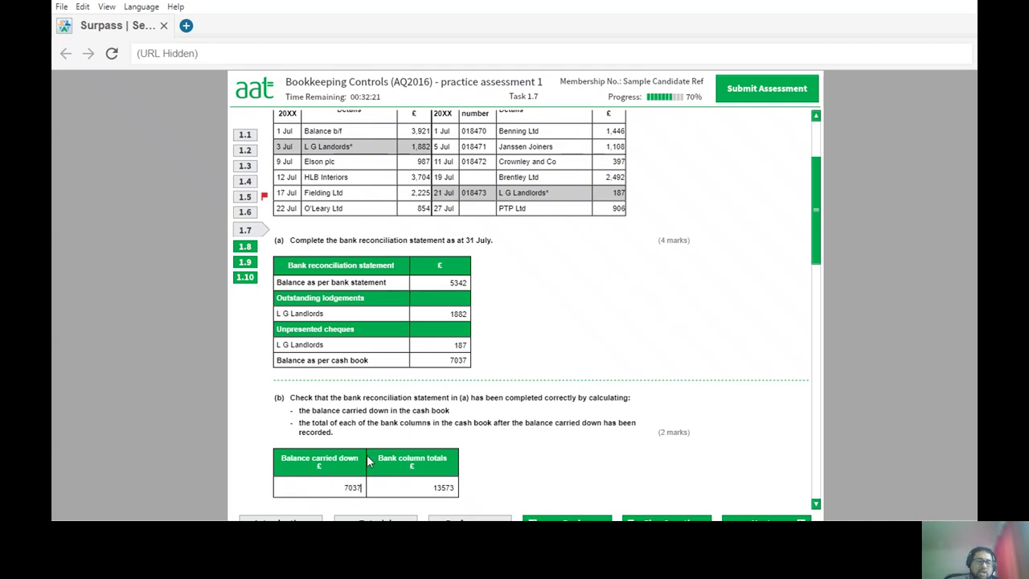
Read the requirements of parts (c) to (e) and examine the second organisation's bank statement and cash book.
double_click(458, 360)
click(436, 487)
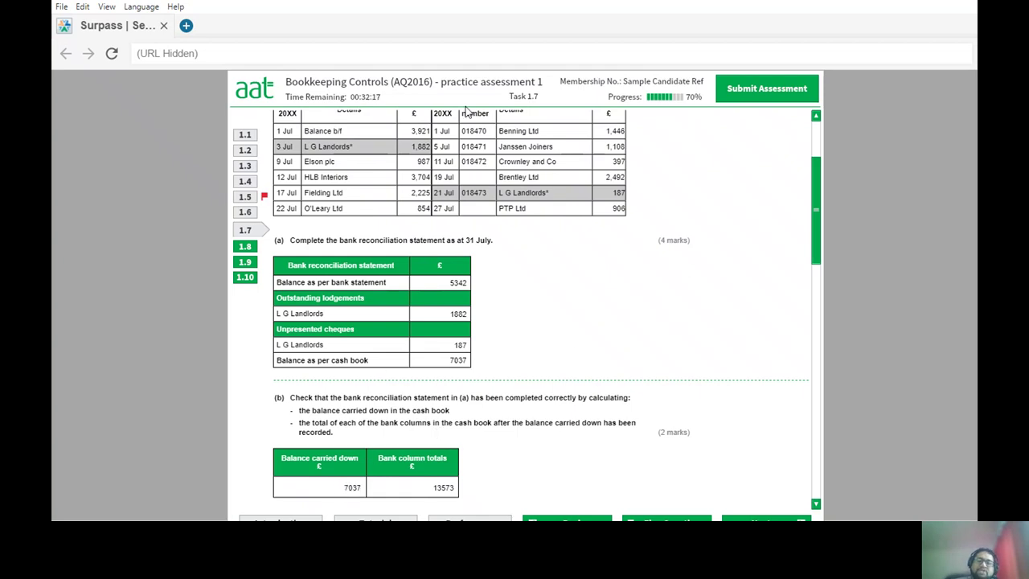
scroll(555, 354, down, 1)
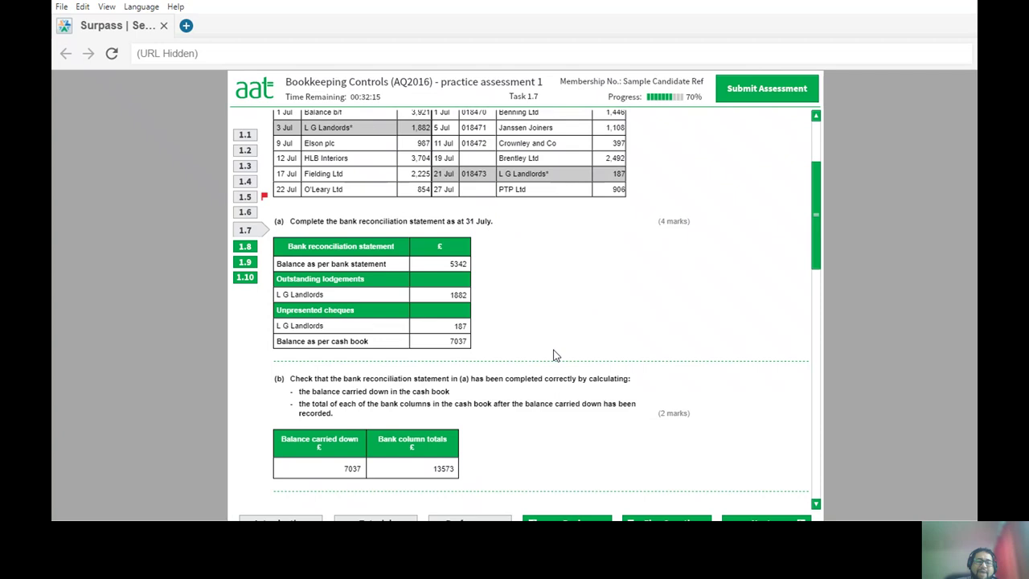
scroll(555, 354, down, 5)
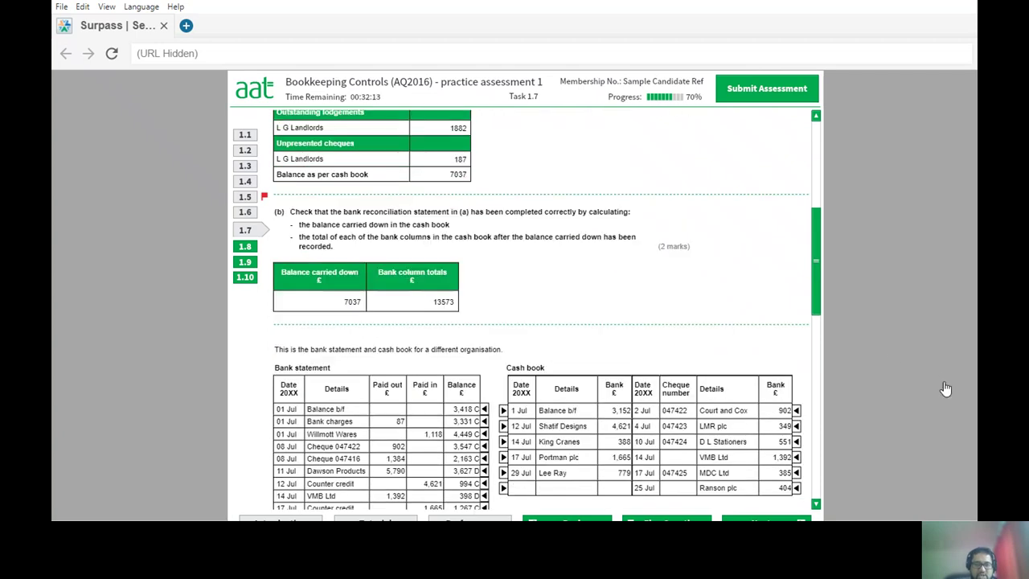
scroll(469, 320, down, 4)
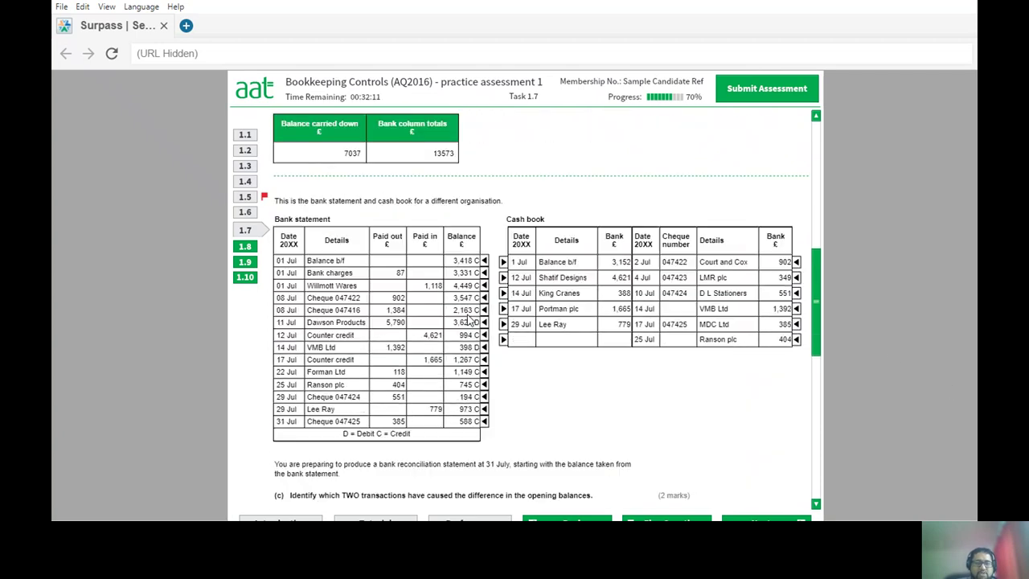
scroll(469, 320, down, 2)
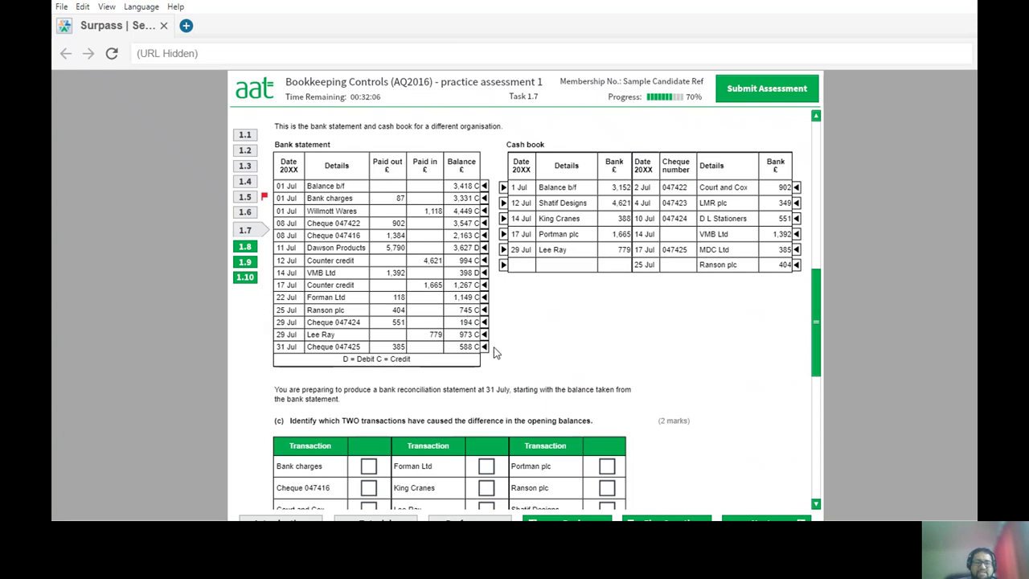
scroll(493, 346, down, 3)
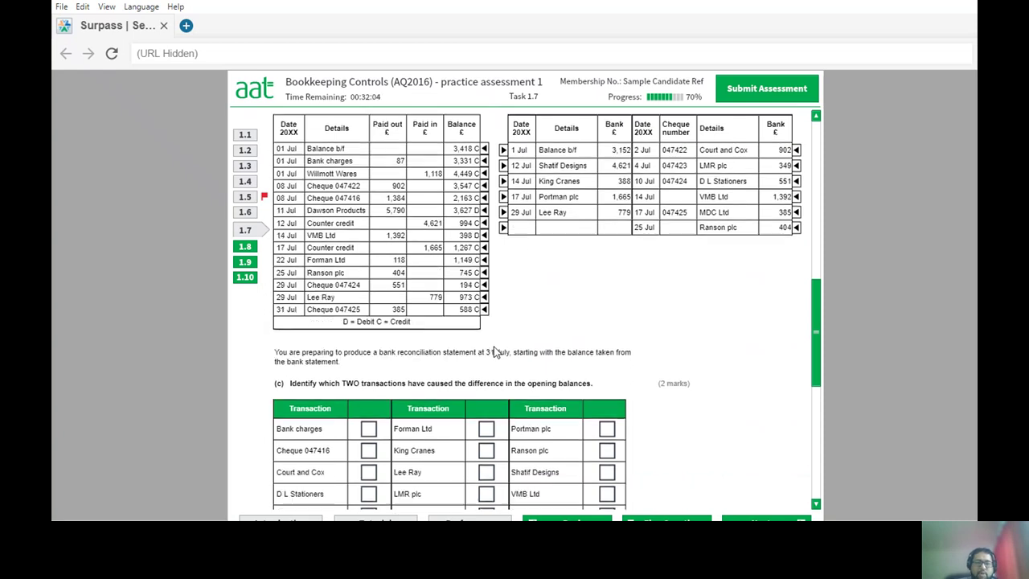
scroll(553, 464, down, 5)
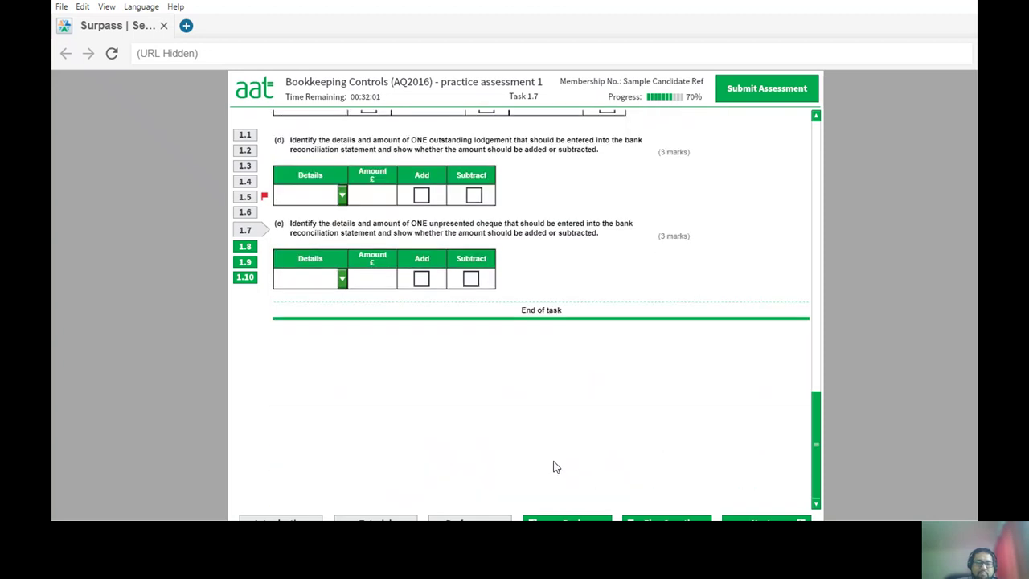
scroll(555, 466, up, 4)
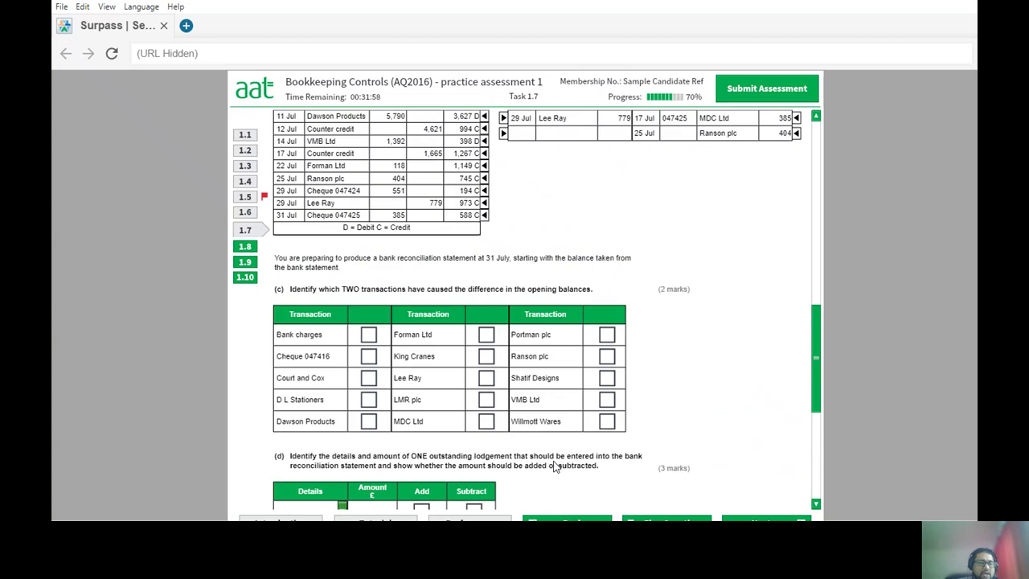
scroll(553, 467, up, 3)
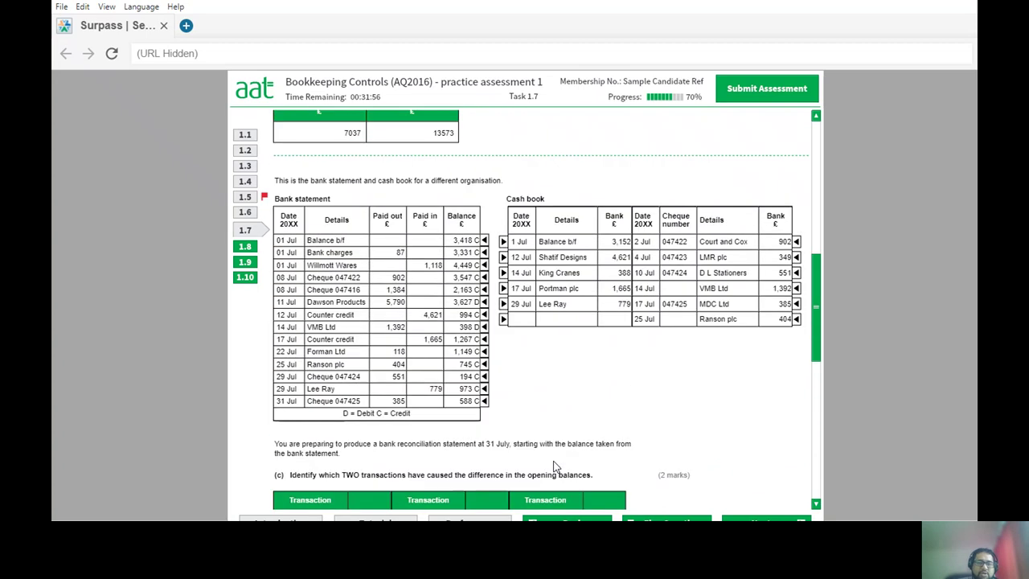
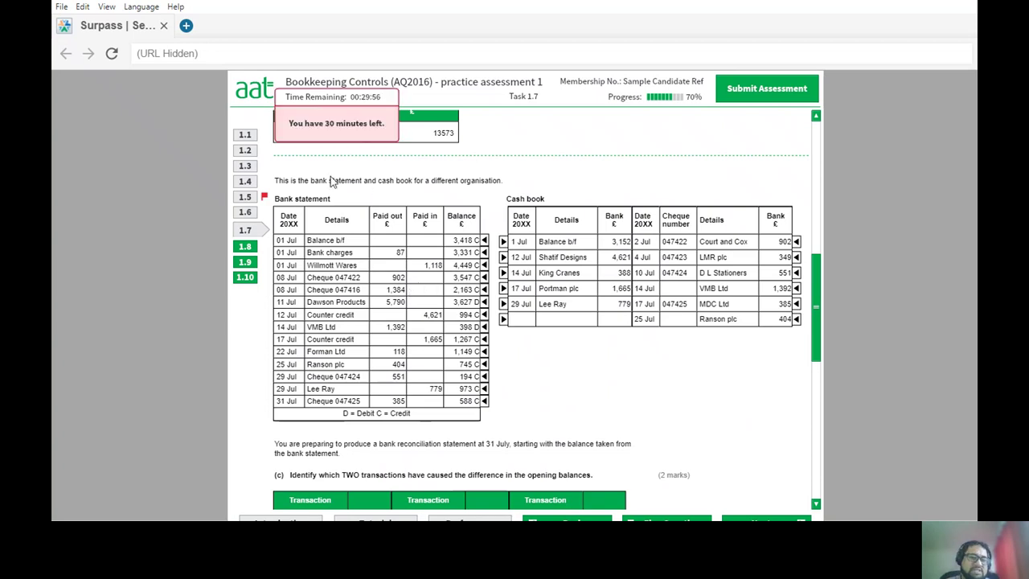
Highlight the Willmott Wares, Cheque 047416 and opening balance rows in the bank statement, plus the cash book's opening balance.
click(484, 266)
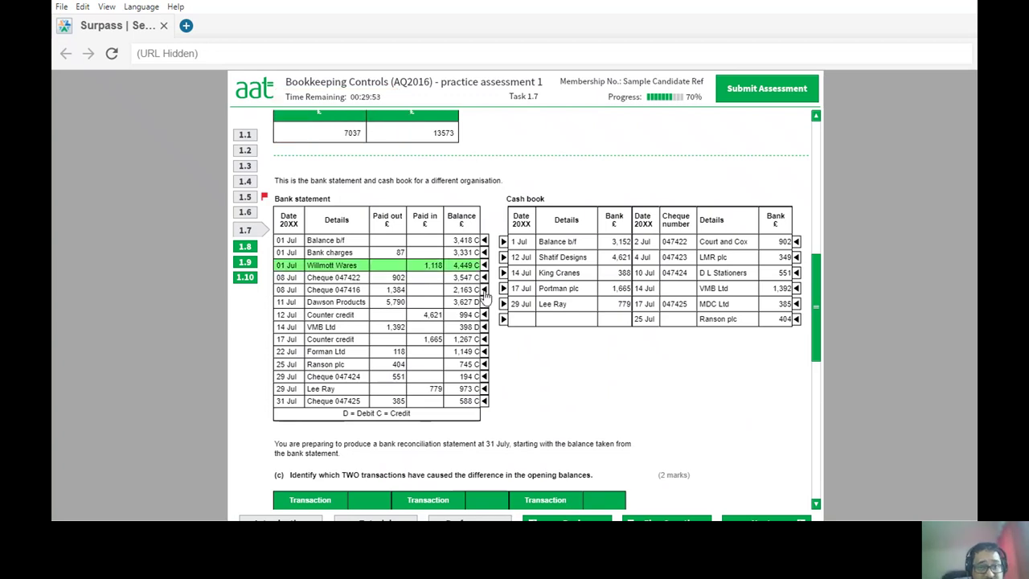
click(484, 291)
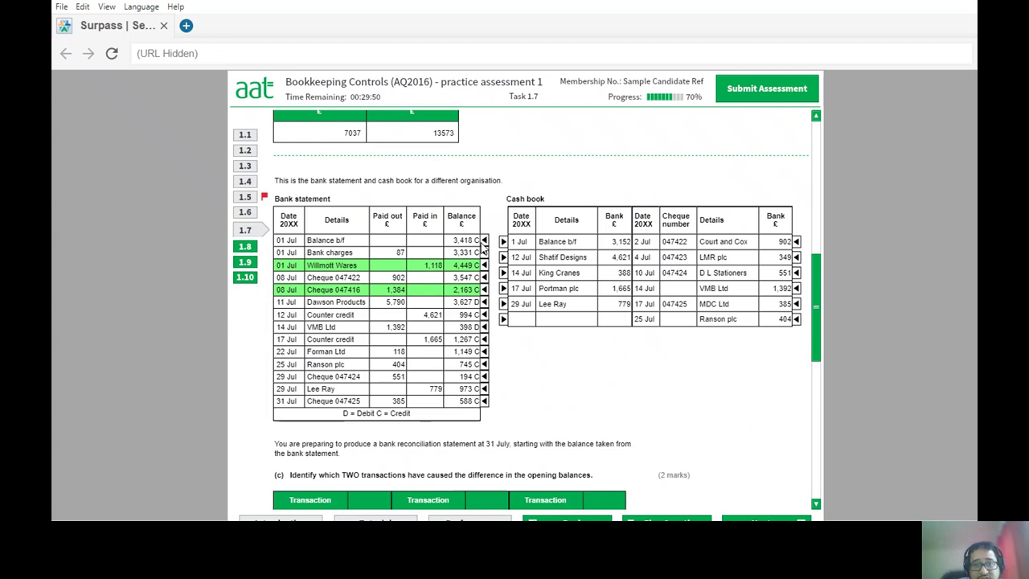
click(503, 241)
click(484, 240)
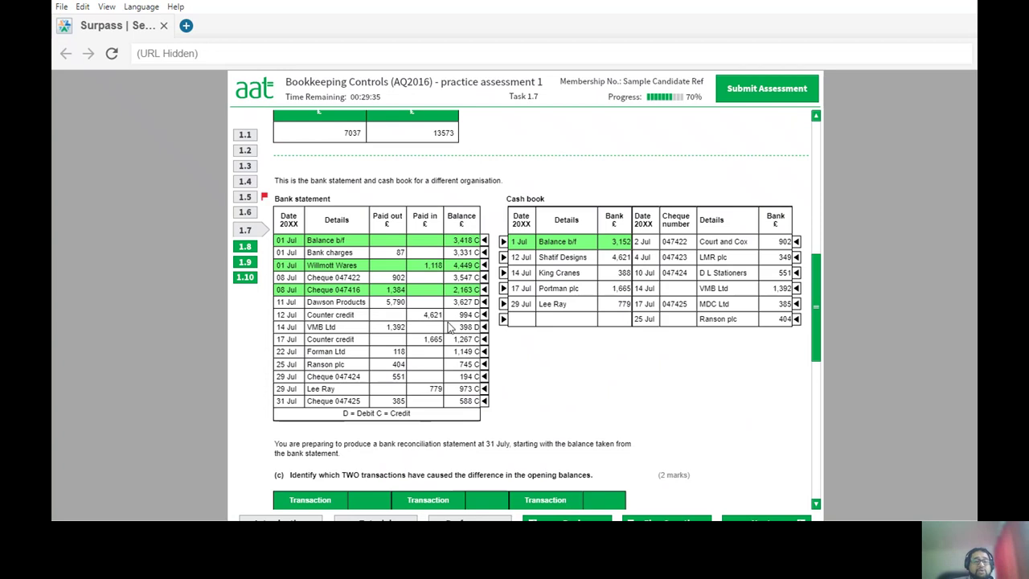
Answer part (c) with Cheque 047416 and Willmott Wares as the transactions causing the opening balance difference.
scroll(450, 327, down, 1)
scroll(450, 327, down, 1)
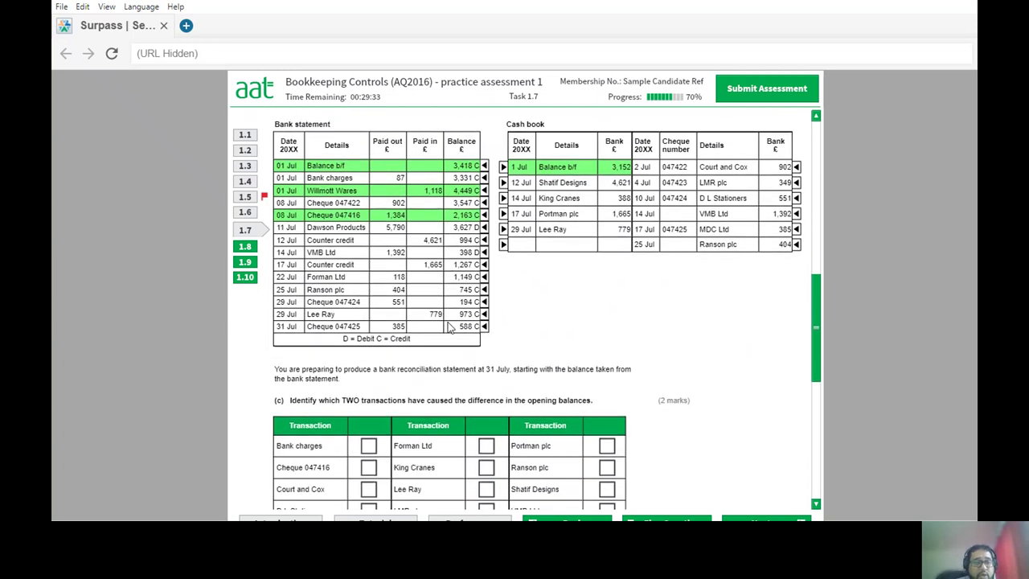
scroll(450, 327, down, 2)
scroll(449, 327, down, 1)
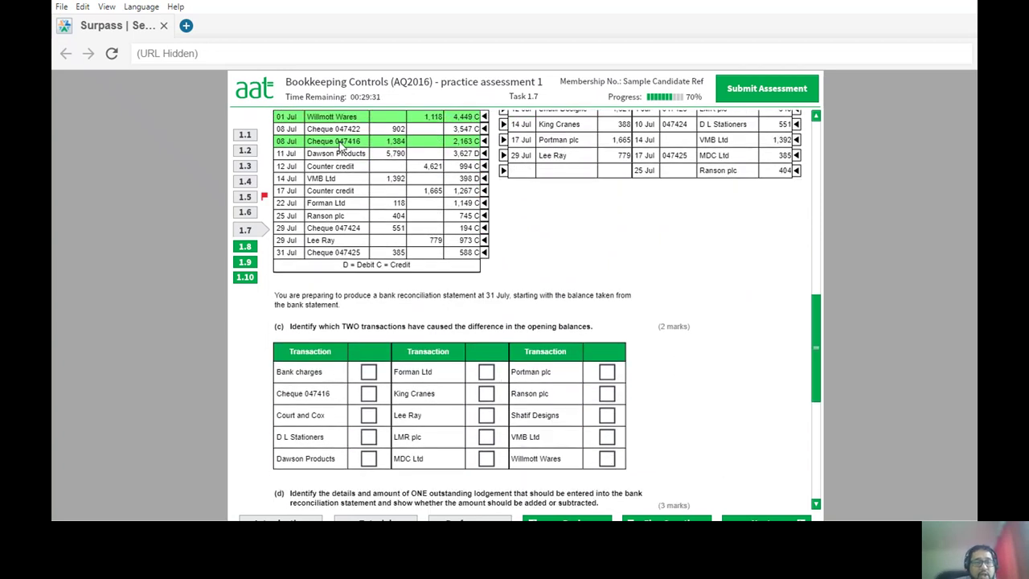
click(368, 393)
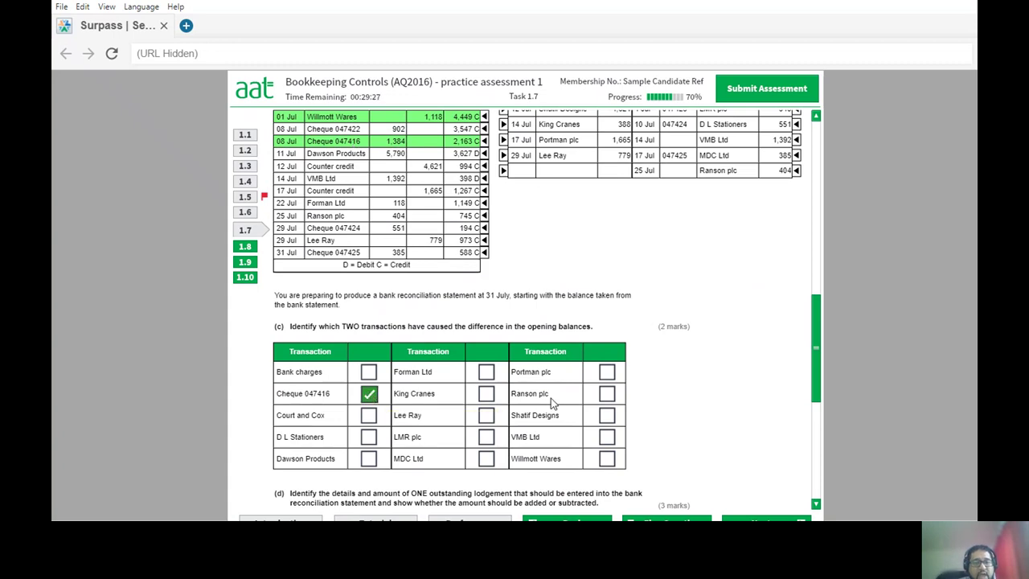
click(607, 458)
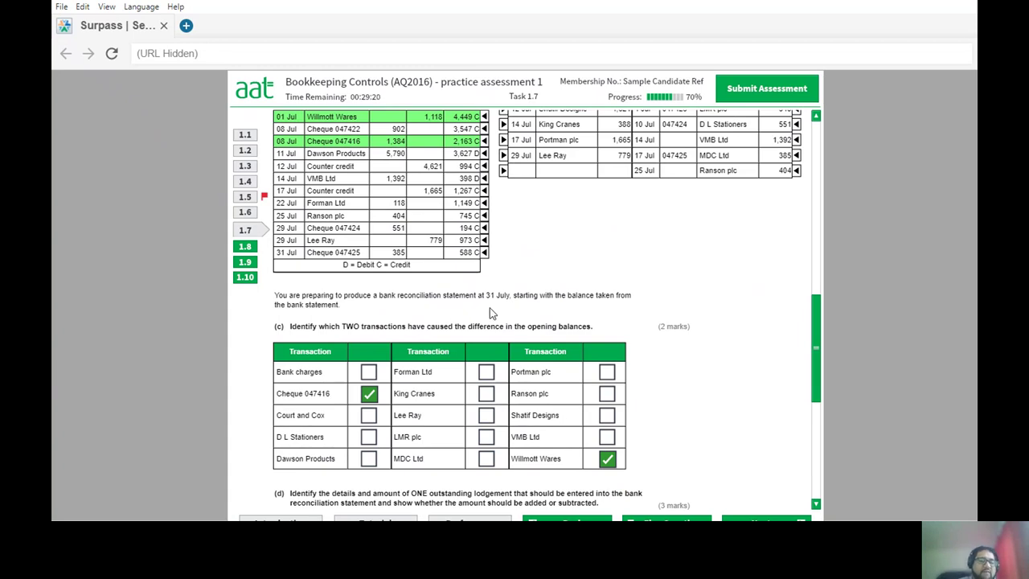
Mark the outstanding lodgement in part (d) as Add and the unpresented cheque in part (e) as Subtract.
scroll(493, 314, down, 3)
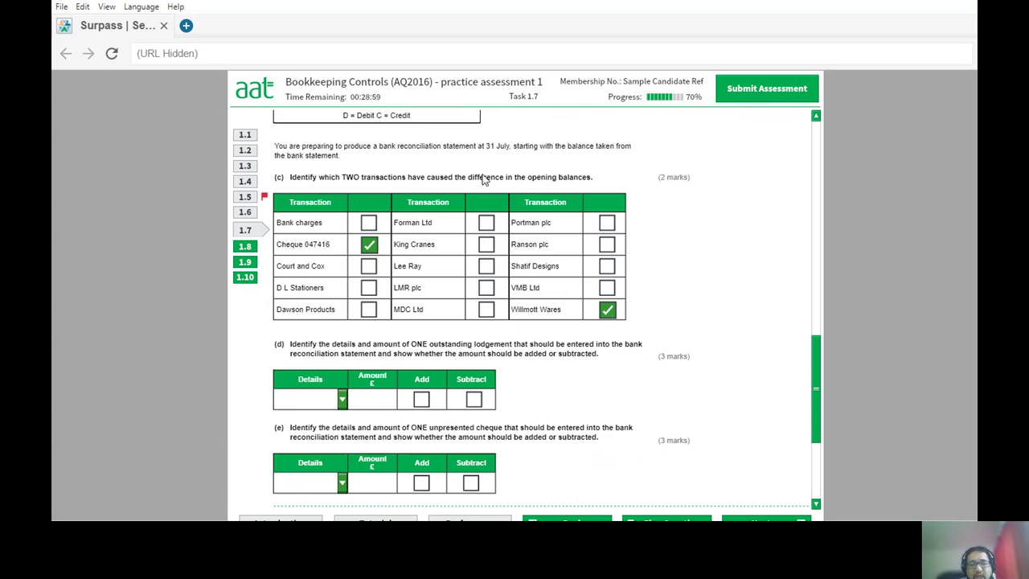
click(422, 399)
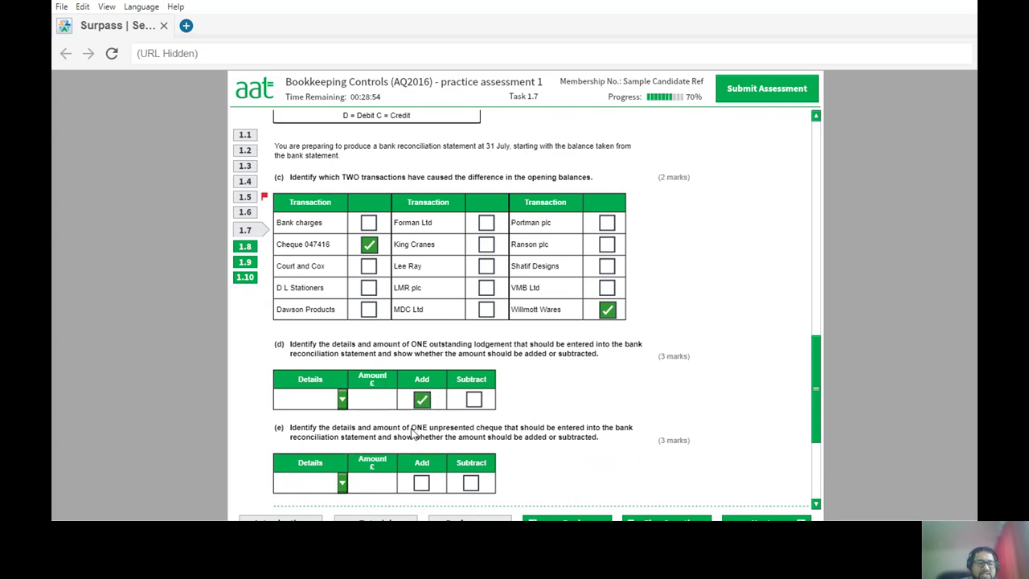
click(471, 484)
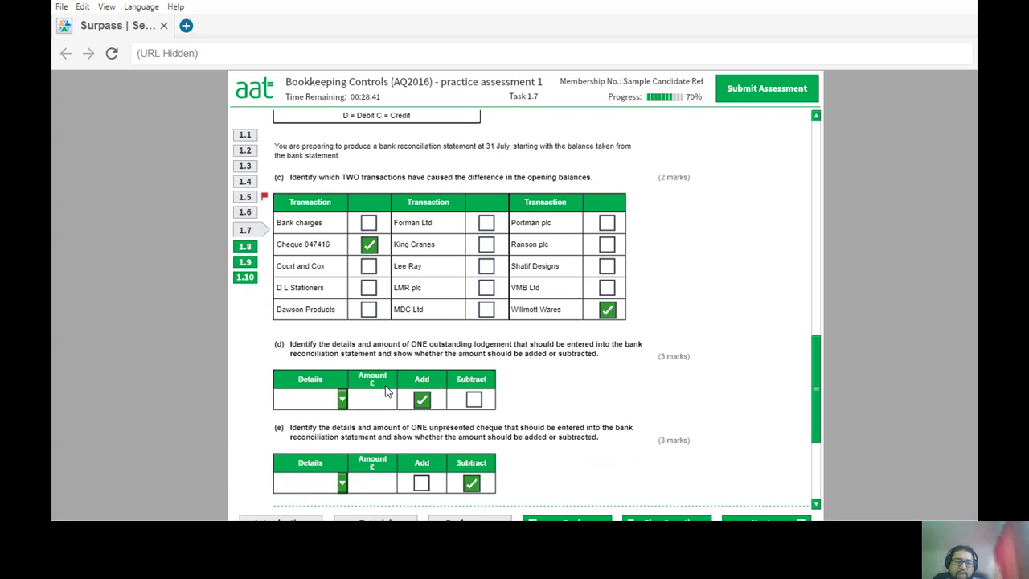
Highlight the matching receipts of 4,621, 1,665 and 779 in both the cash book and the bank statement.
scroll(607, 406, up, 1)
scroll(607, 406, up, 2)
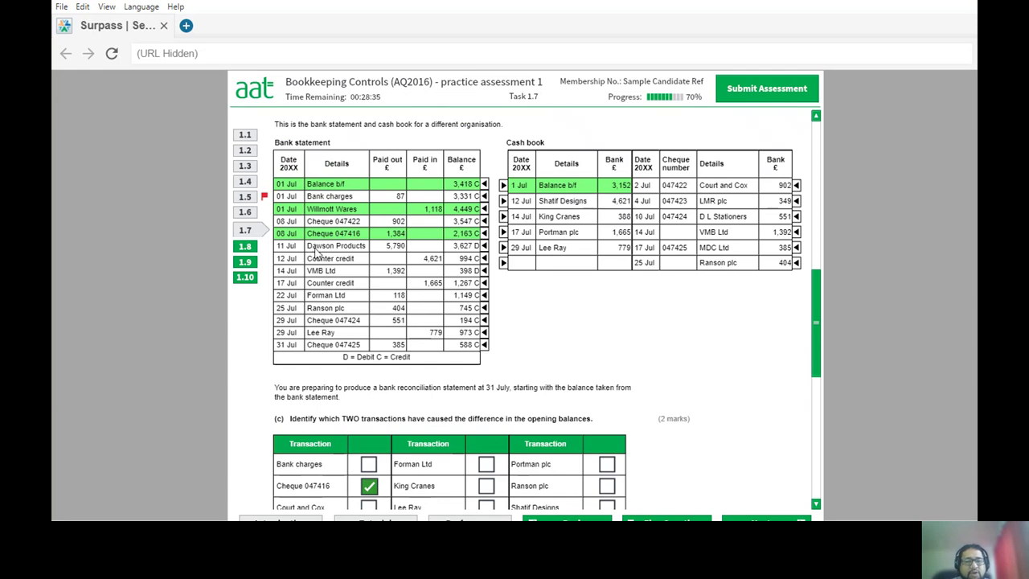
click(504, 201)
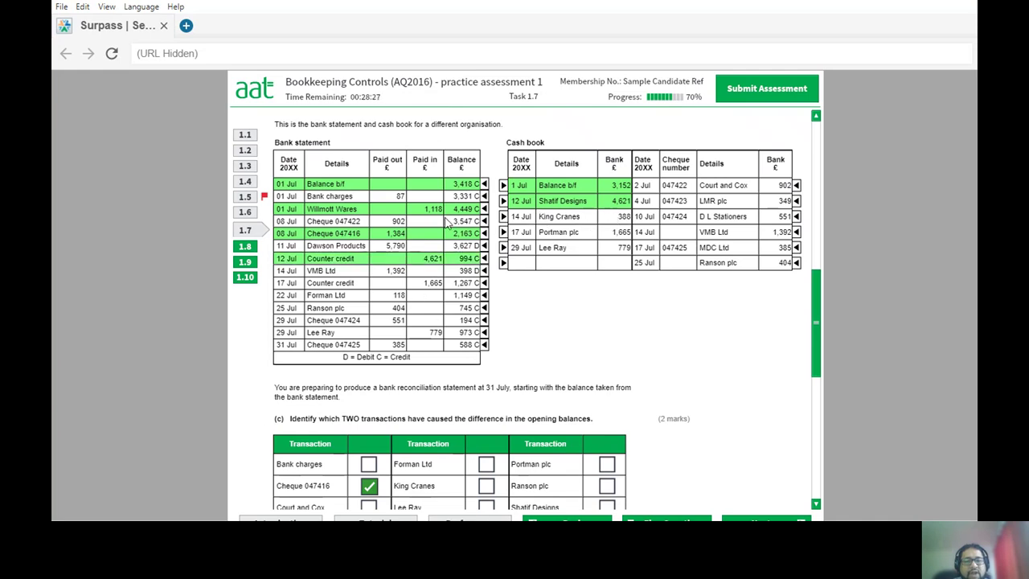
click(483, 283)
click(504, 246)
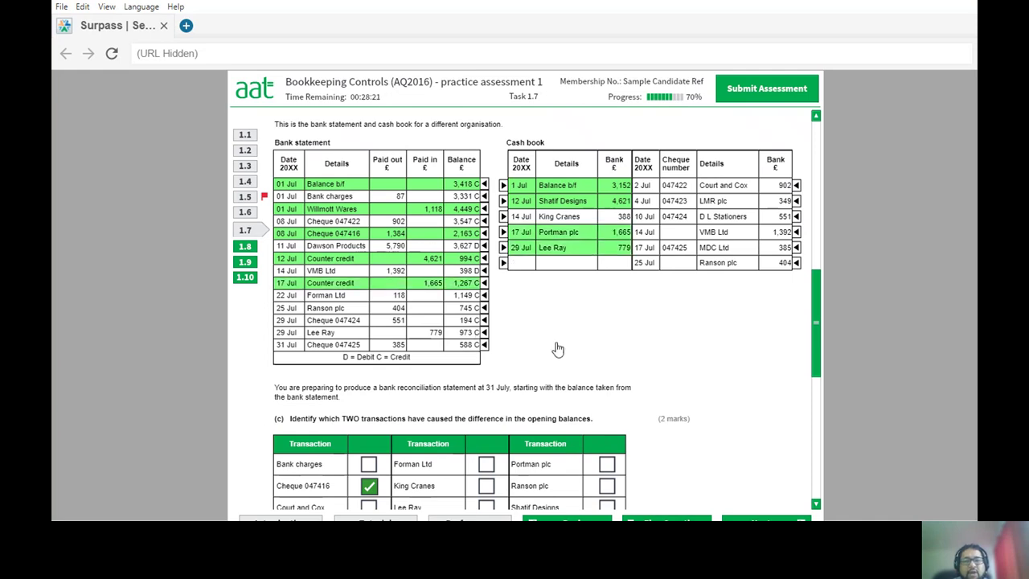
click(484, 332)
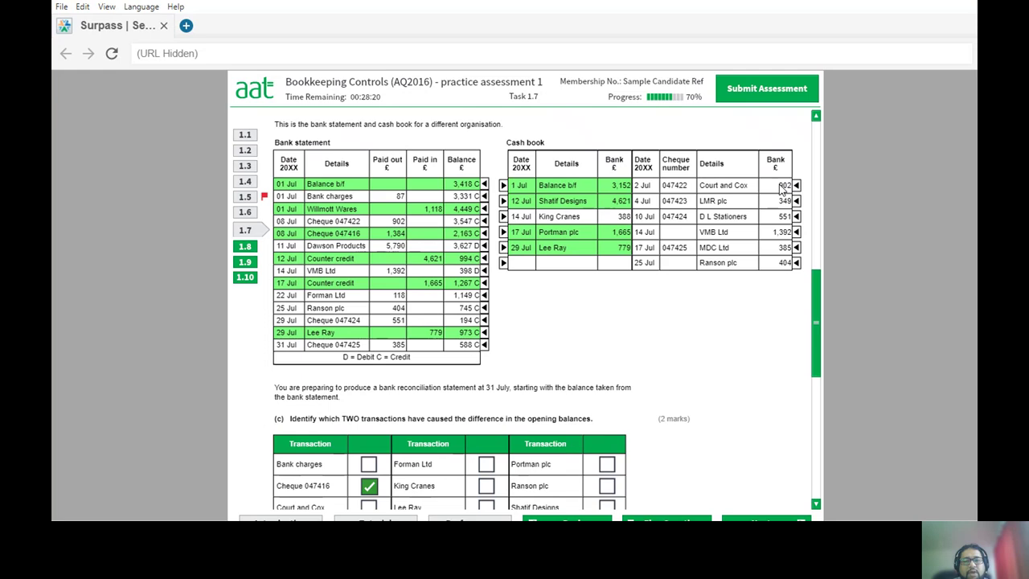
Highlight the matching payments in both records: cheques 047422, 047424 and 047425, VMB Ltd and Ranson plc.
click(484, 221)
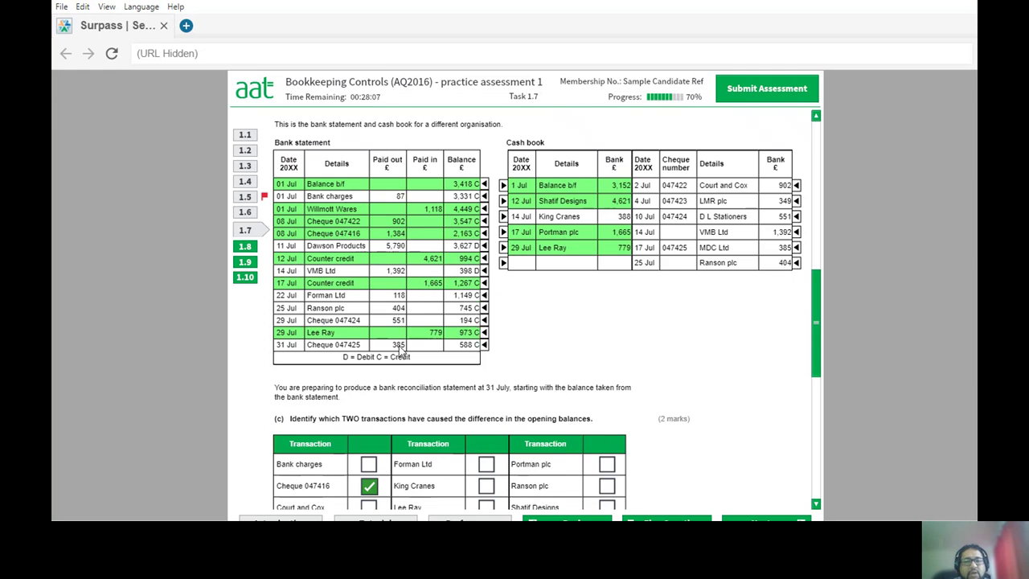
click(796, 216)
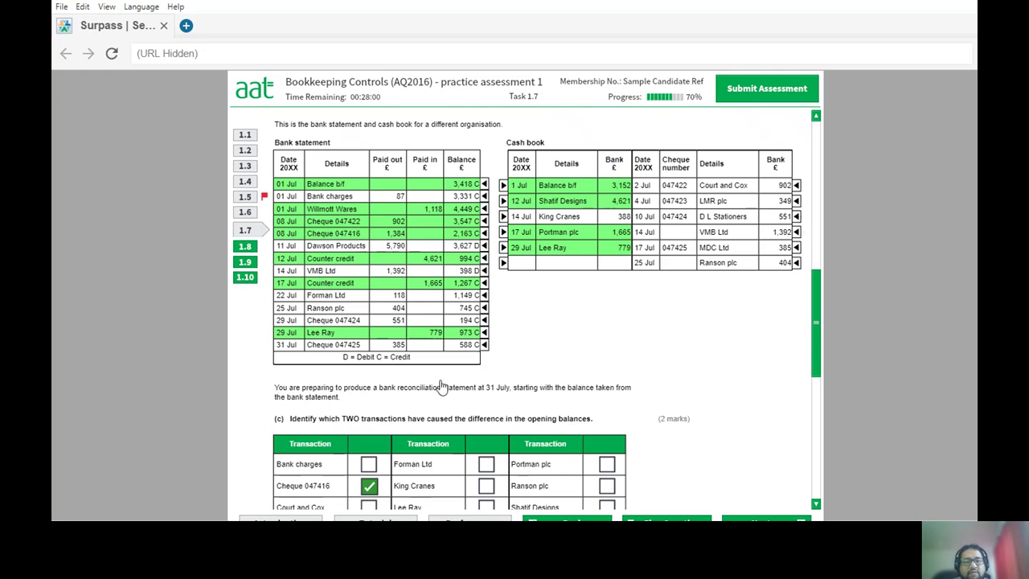
click(484, 320)
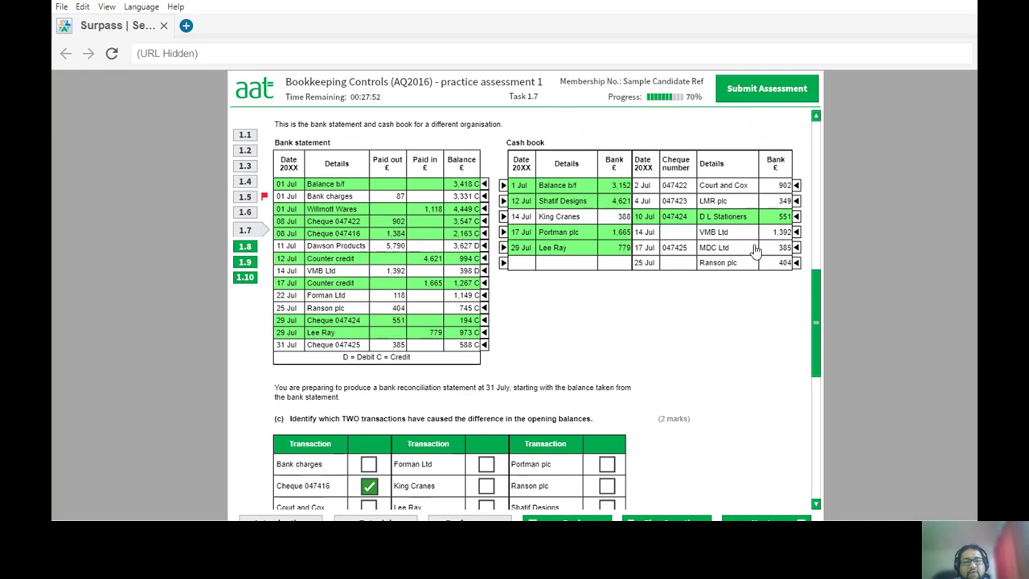
click(795, 232)
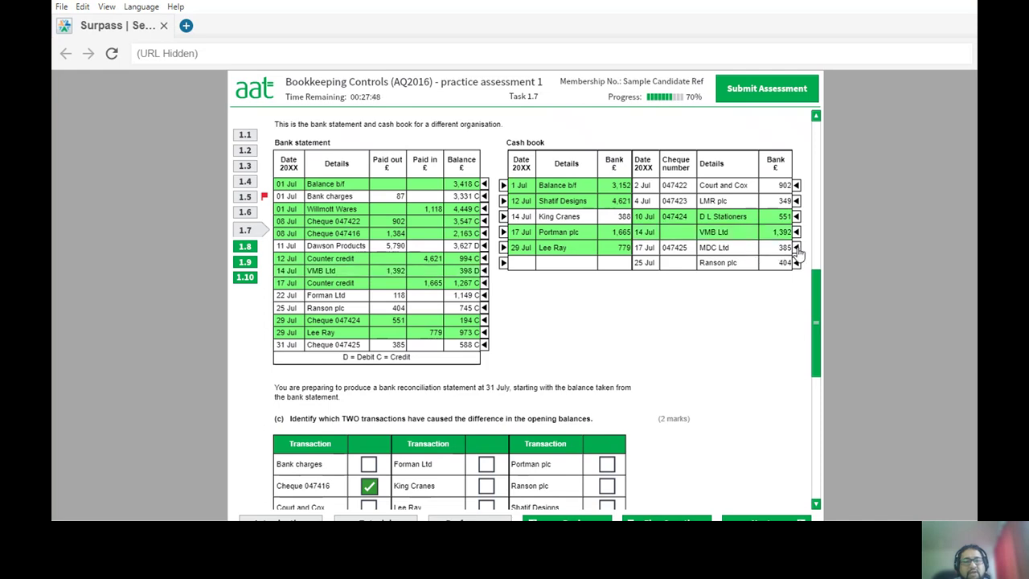
click(485, 345)
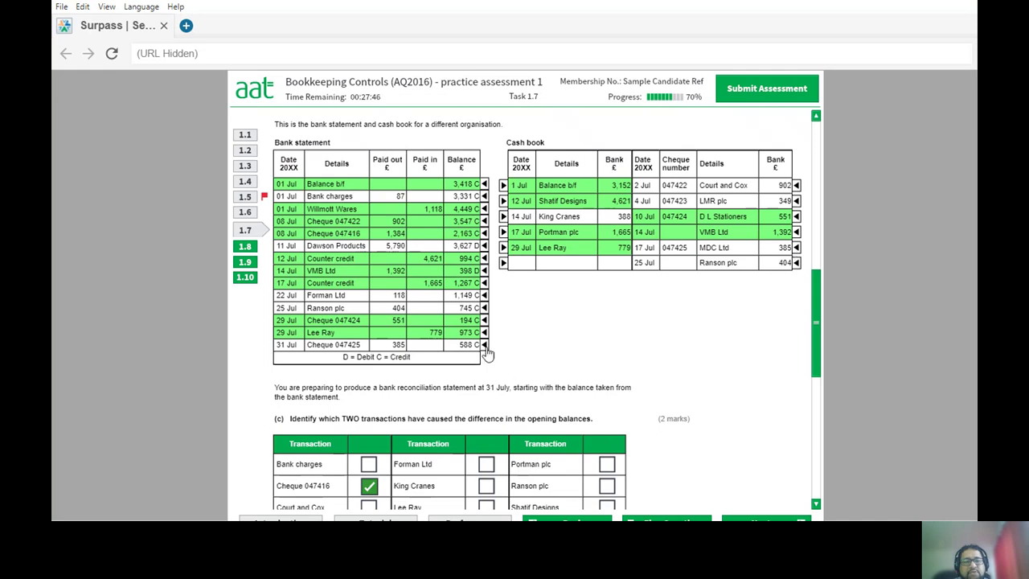
click(796, 249)
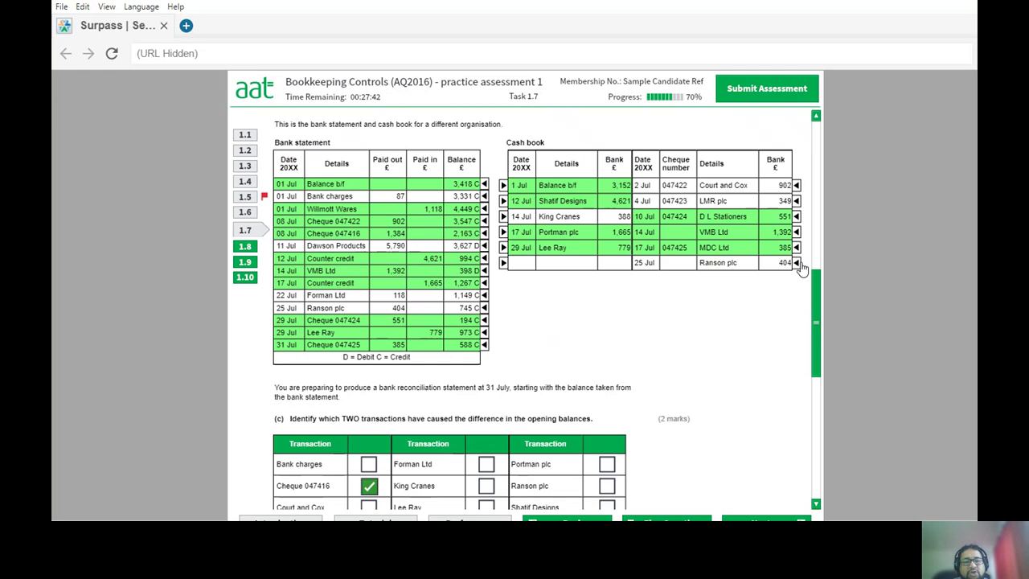
click(799, 265)
click(483, 309)
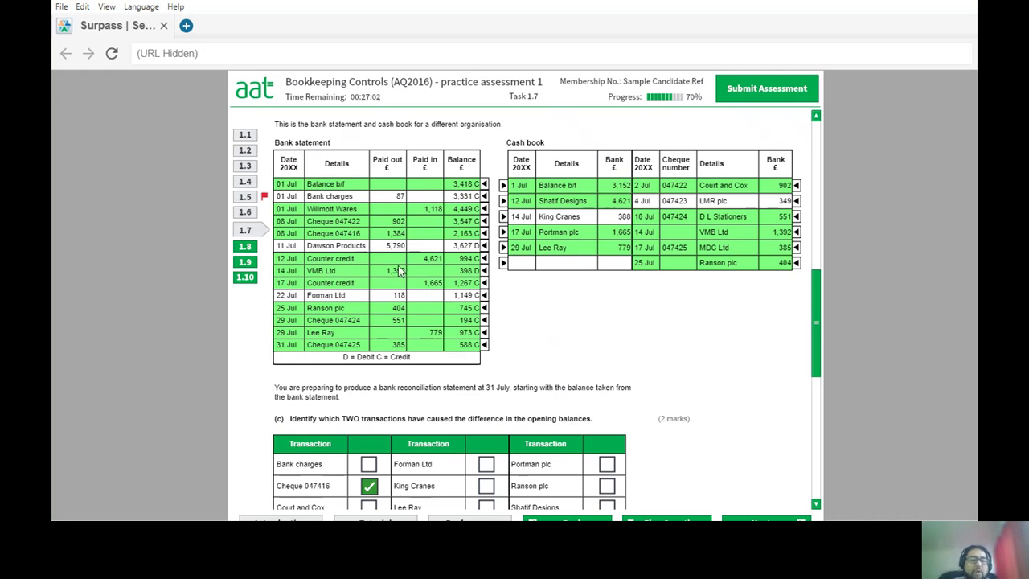
Choose King Cranes as the details of the outstanding lodgement in part (d).
scroll(426, 344, down, 1)
scroll(426, 344, down, 5)
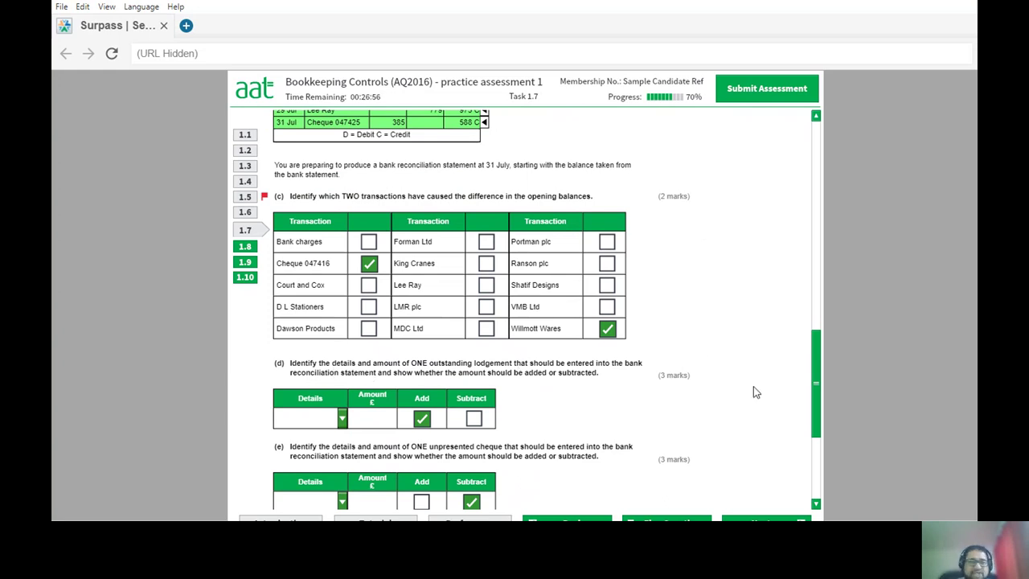
scroll(697, 351, up, 12)
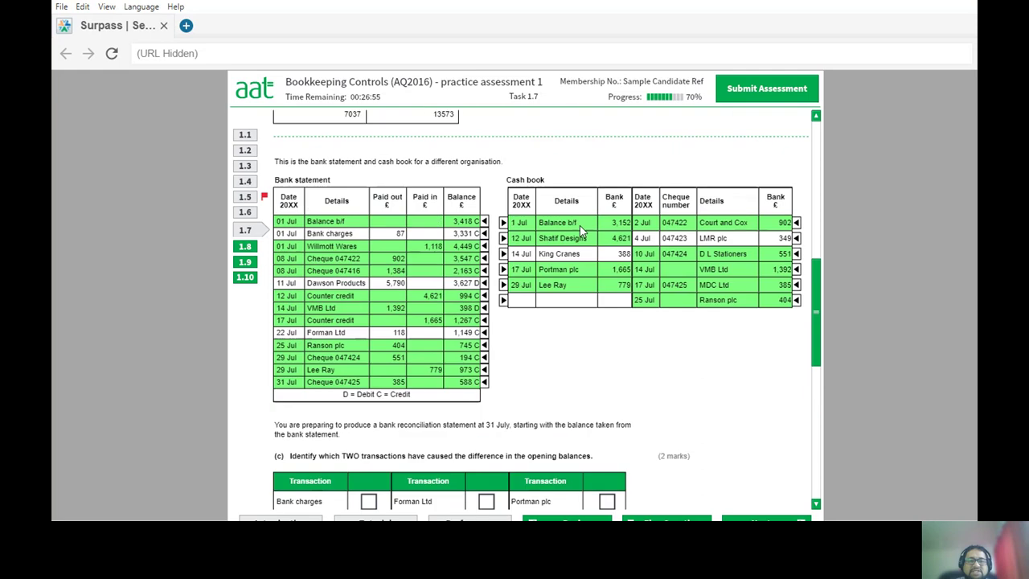
scroll(629, 450, down, 1)
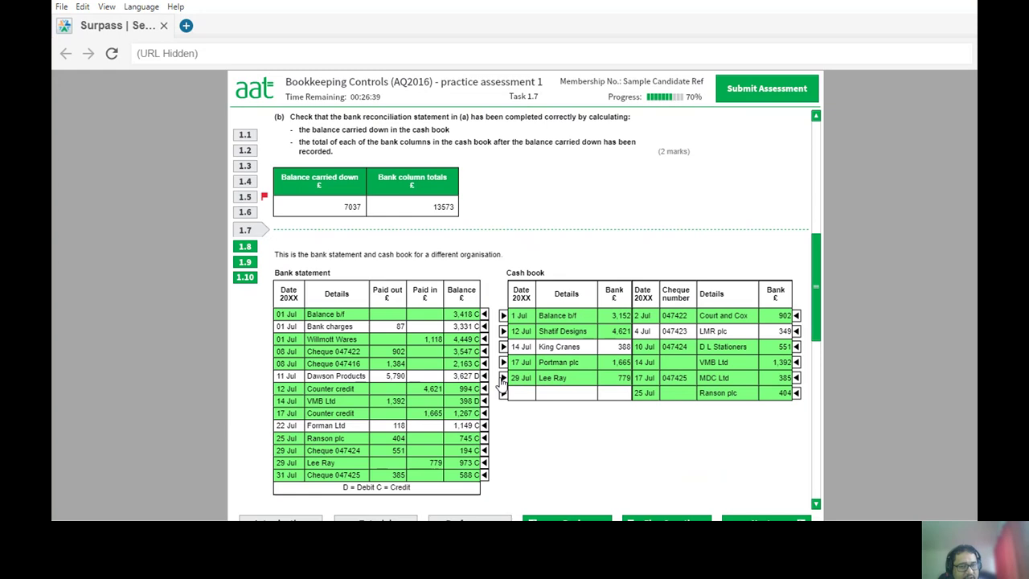
scroll(507, 390, down, 5)
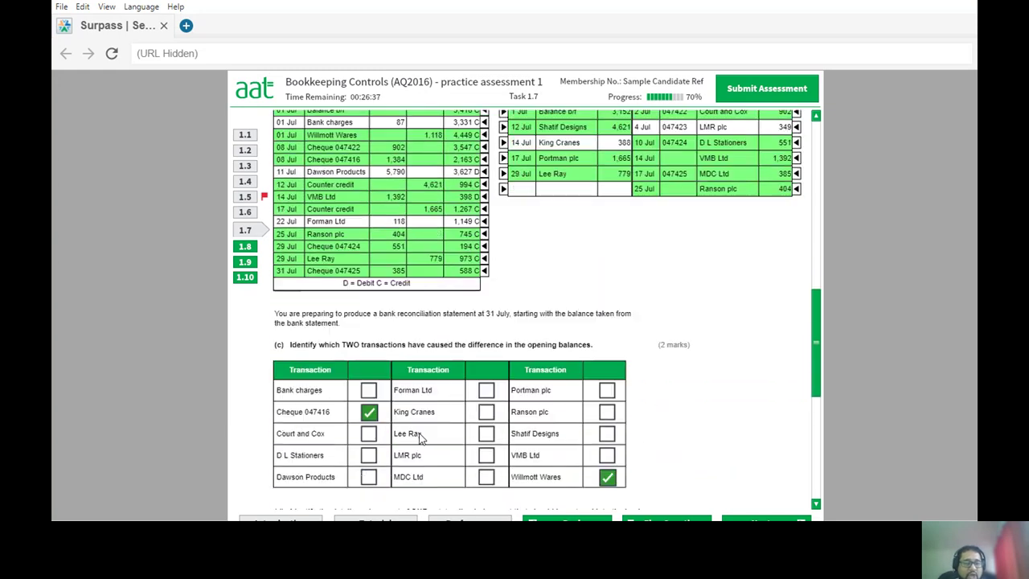
scroll(418, 436, down, 1)
scroll(378, 447, down, 2)
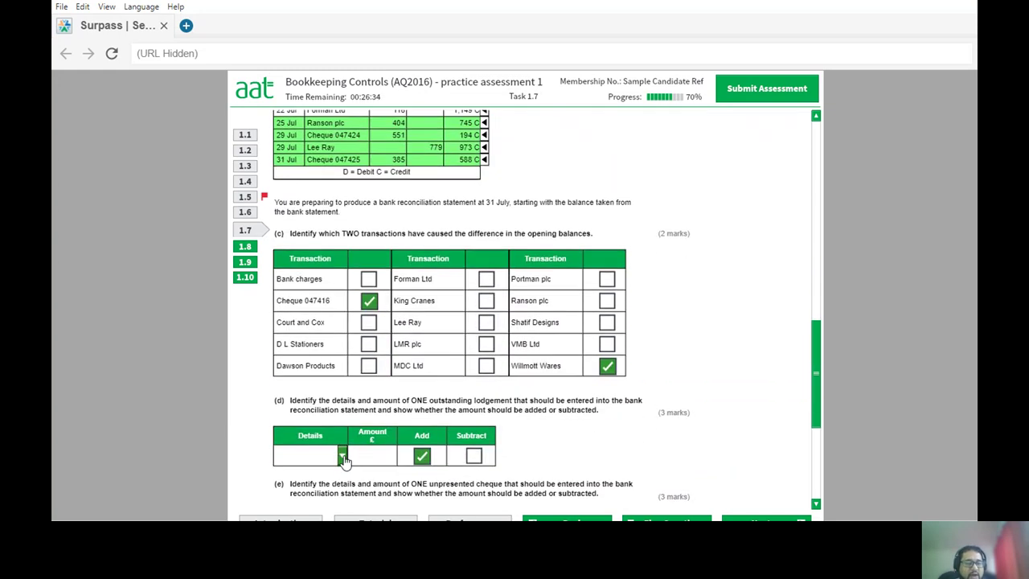
scroll(343, 459, down, 2)
click(345, 460)
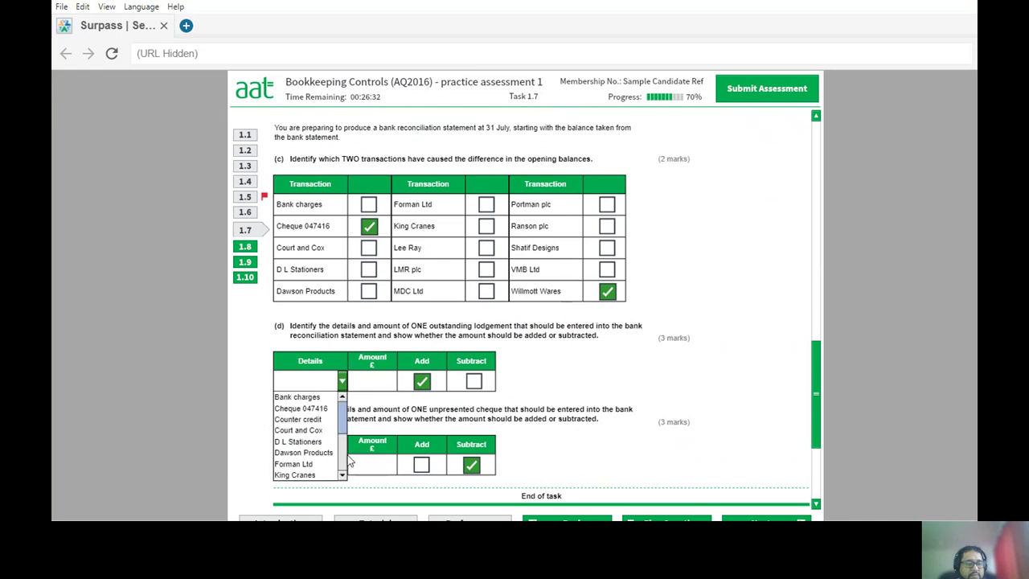
scroll(344, 460, down, 3)
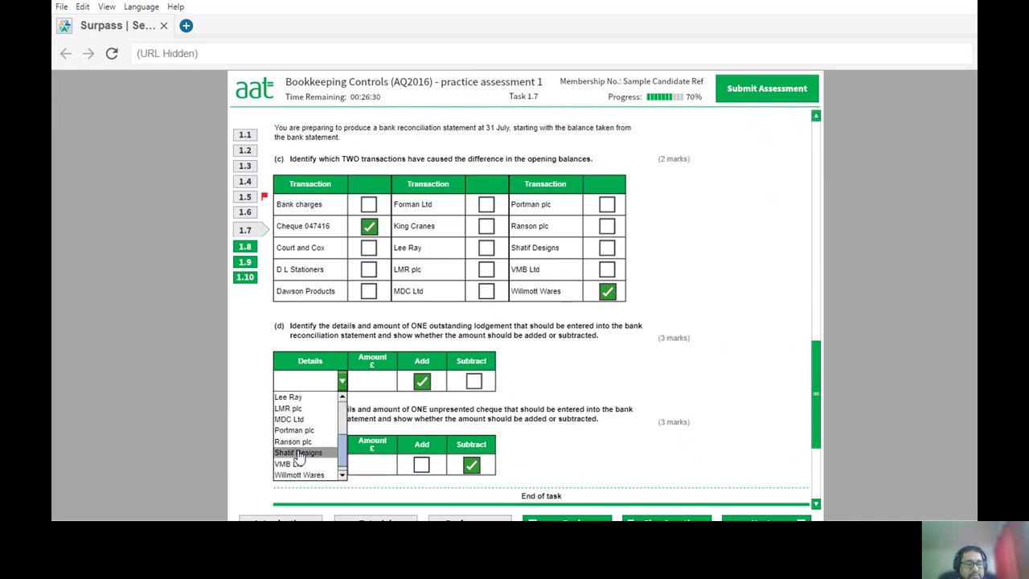
scroll(344, 443, up, 1)
scroll(344, 434, up, 1)
click(296, 413)
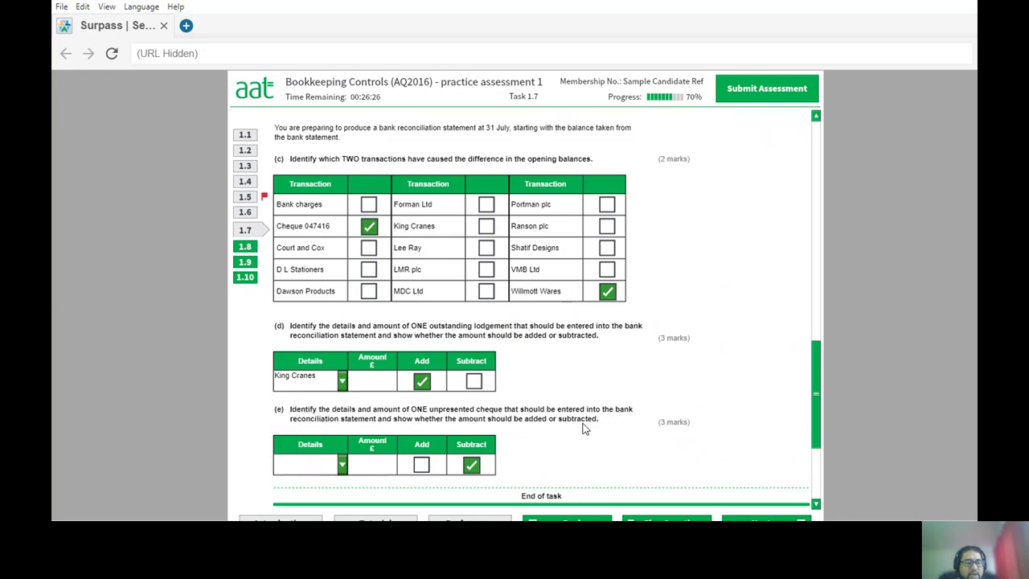
Enter 388 as the amount of the outstanding lodgement in part (d).
scroll(585, 428, up, 4)
scroll(585, 429, down, 2)
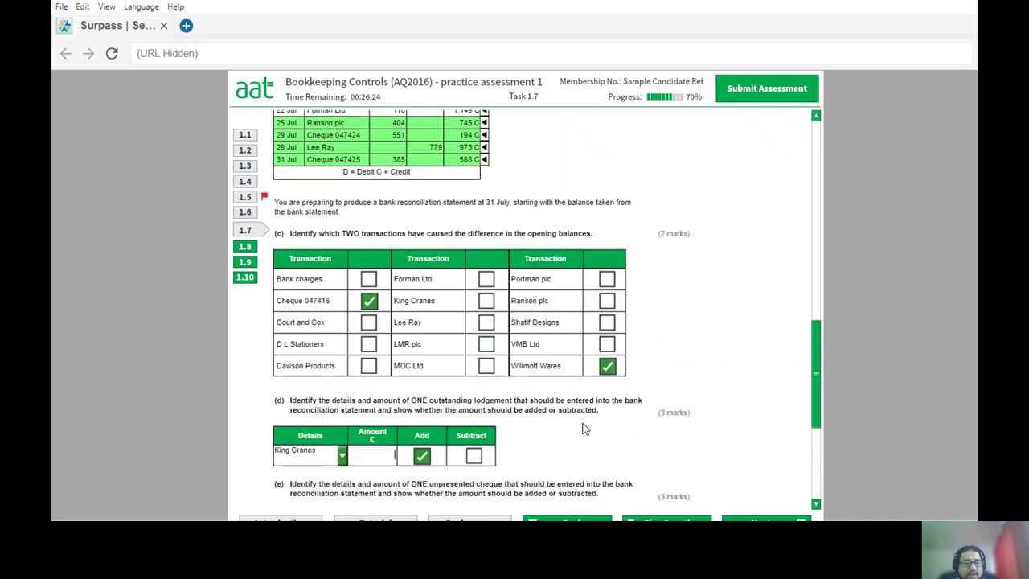
scroll(584, 428, down, 1)
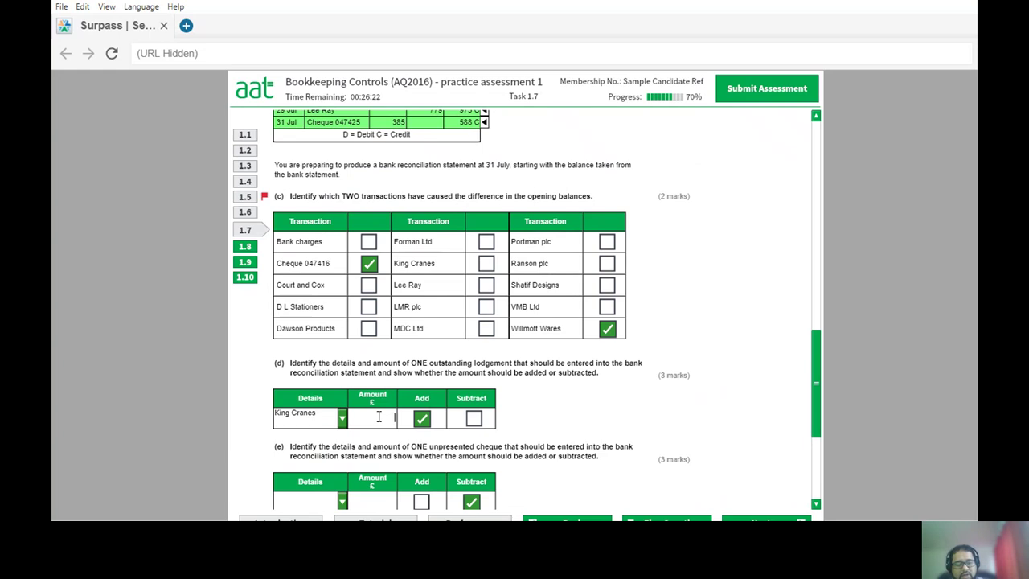
text(388)
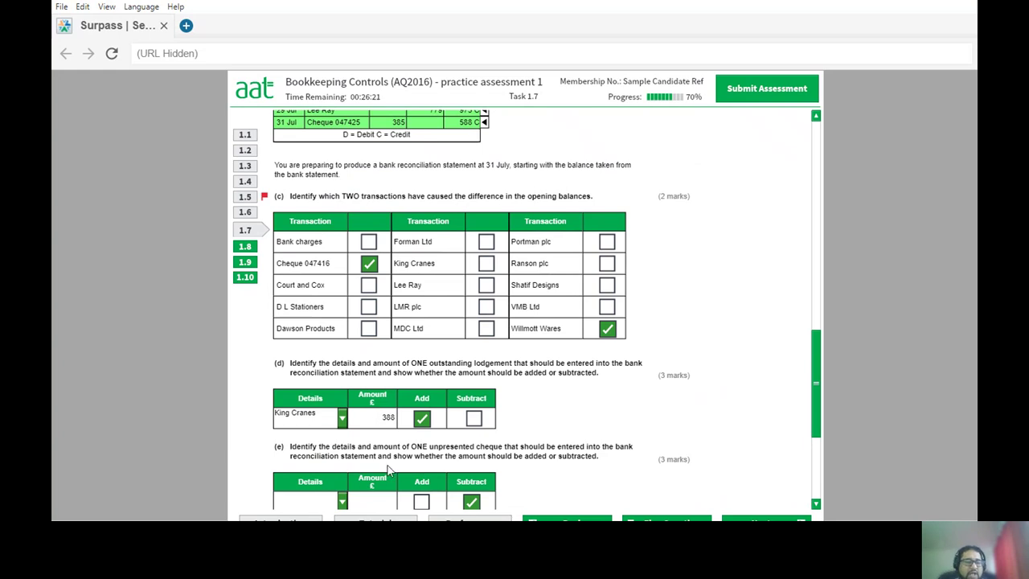
Complete the unpresented cheque in part (e) with LMR plc as the details and 349 as the amount.
scroll(356, 466, down, 2)
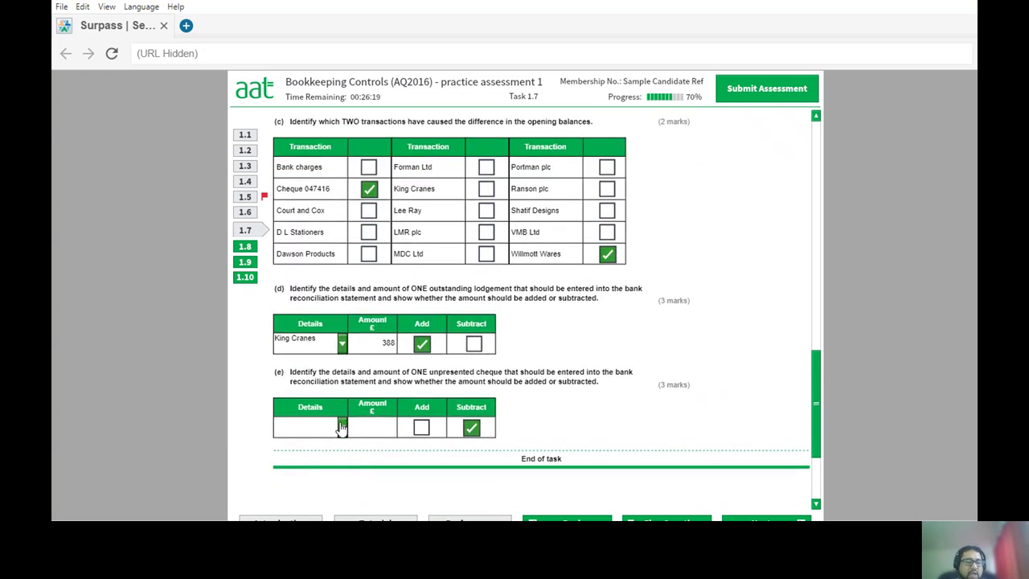
click(342, 428)
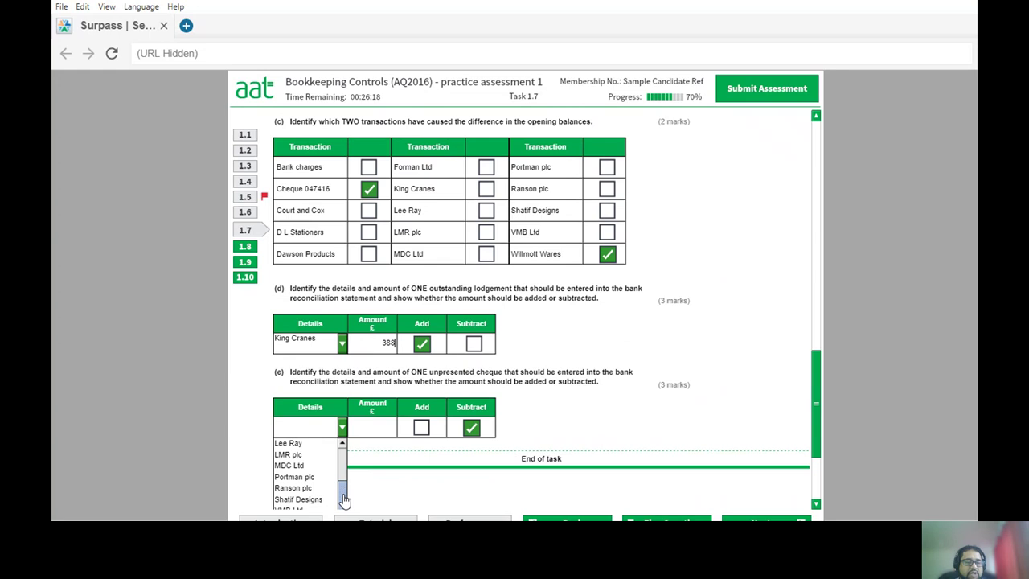
click(297, 454)
drag(816, 354, 827, 393)
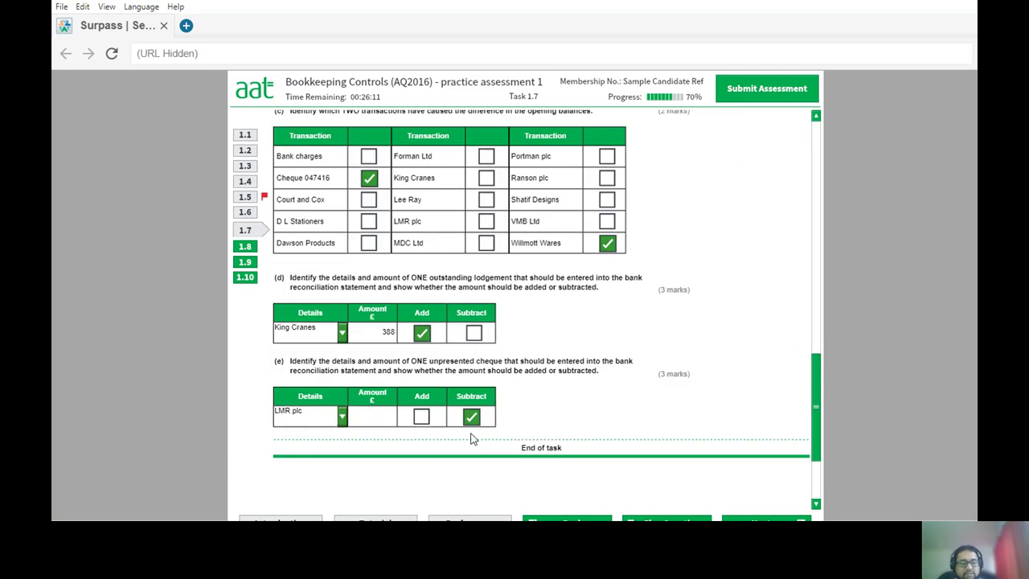
text(349)
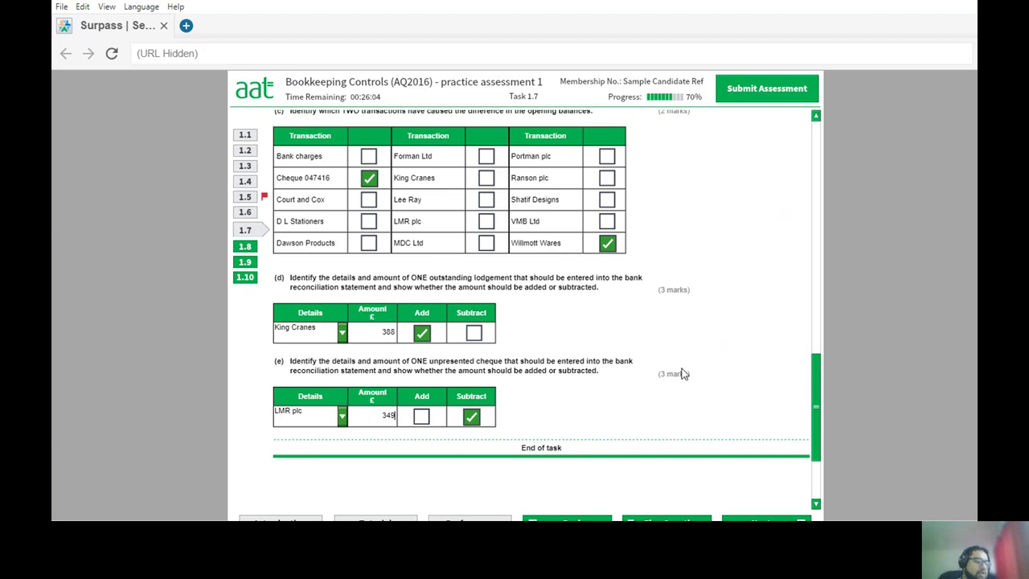
drag(812, 382, 812, 270)
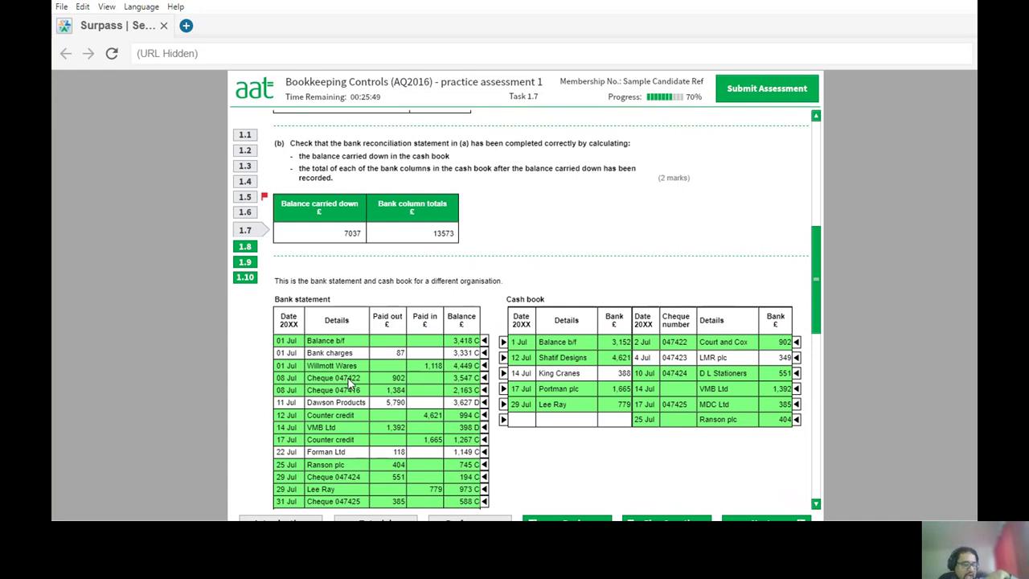
Go to Task 1.8 and record the journal removing the incorrect entry as a debit of 2425 to Sales.
click(244, 247)
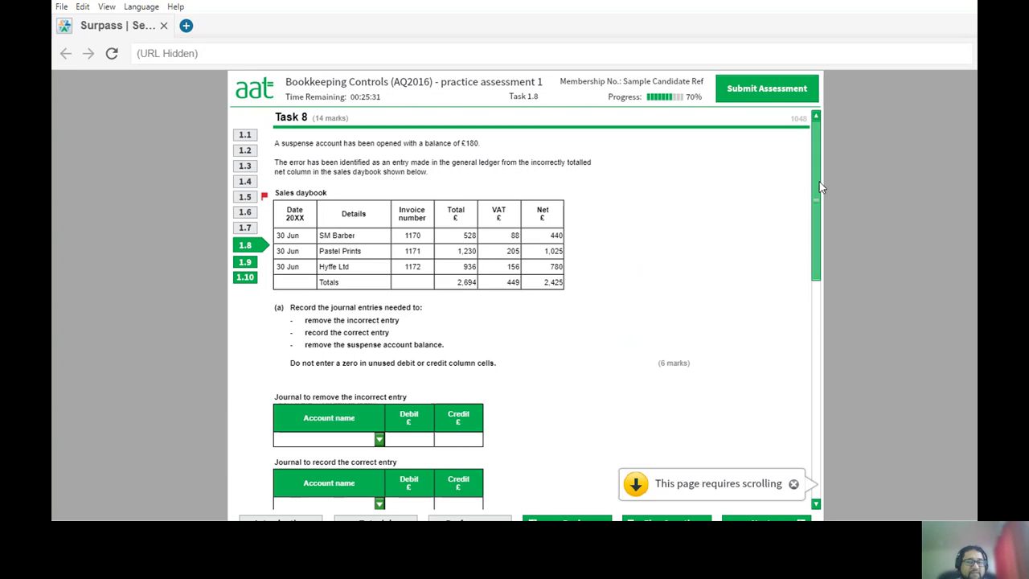
scroll(818, 198, down, 1)
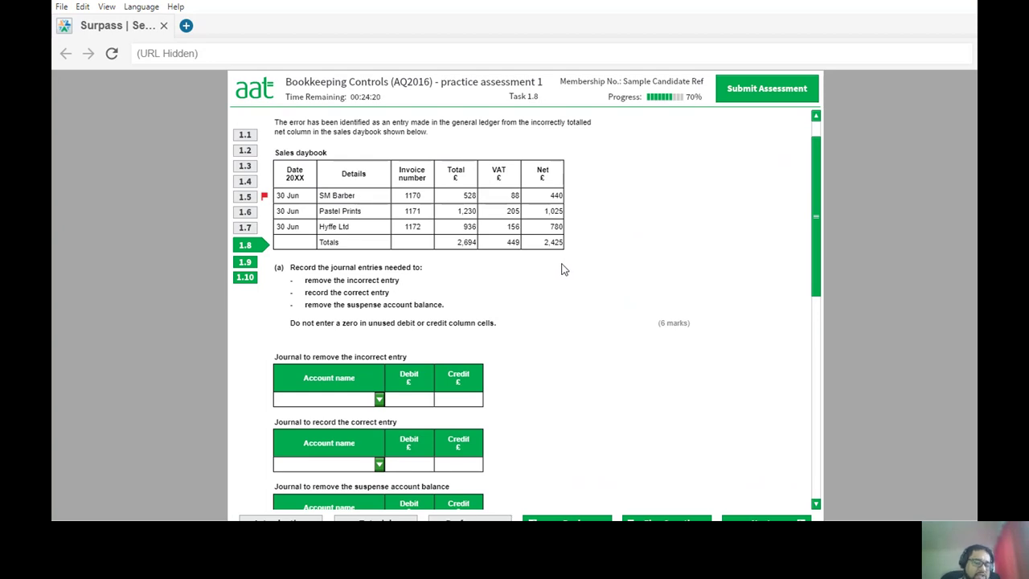
scroll(563, 269, down, 1)
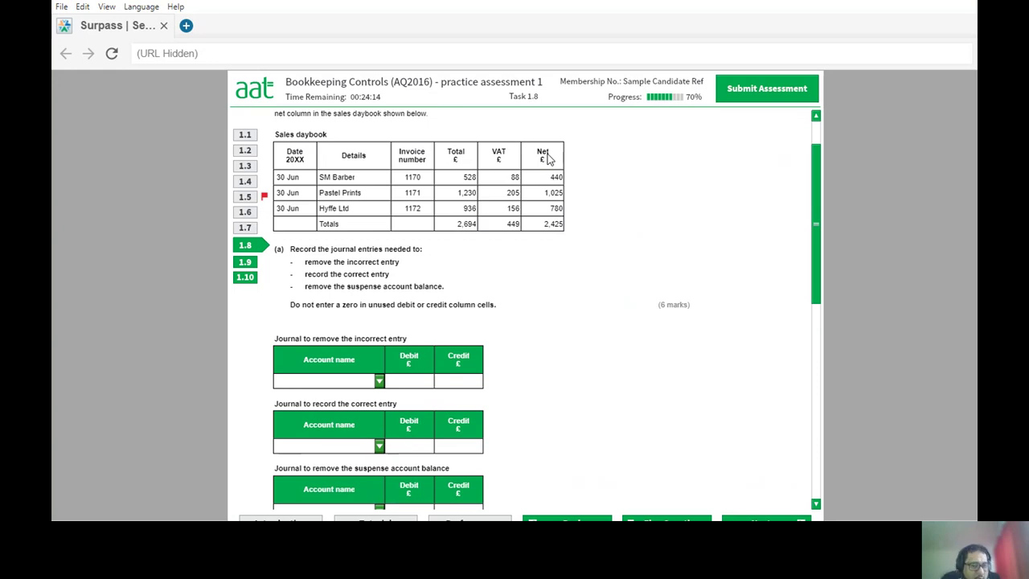
click(378, 380)
click(311, 394)
click(402, 380)
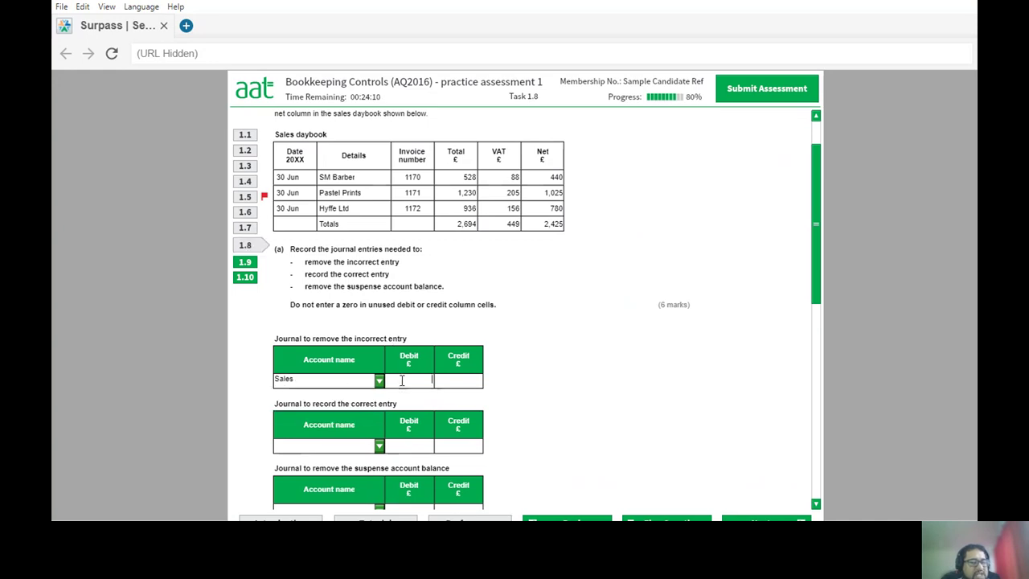
text(2425)
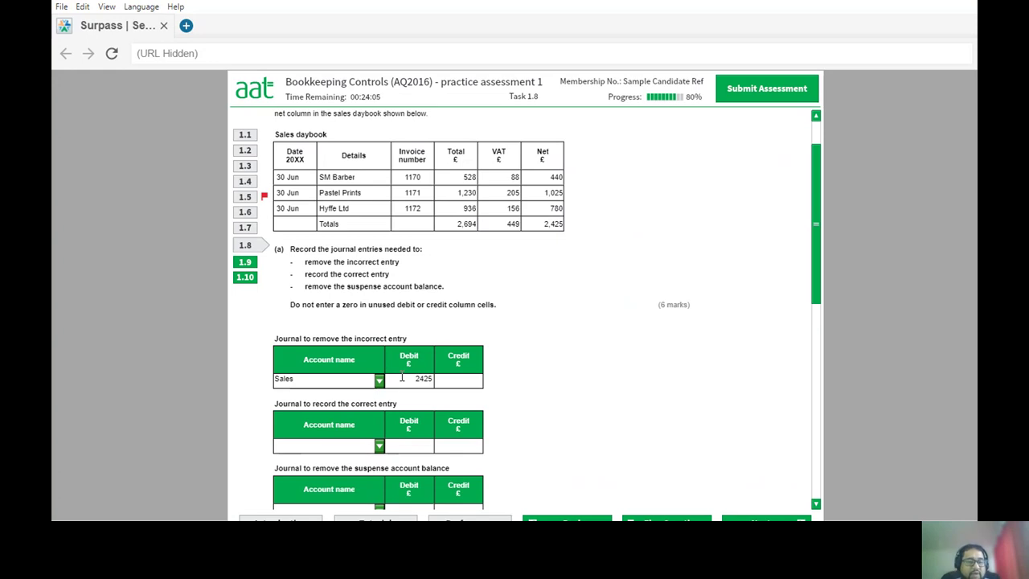
Record the journal for the correct entry in part (a) as a credit of 2245 to Sales.
scroll(401, 378, down, 1)
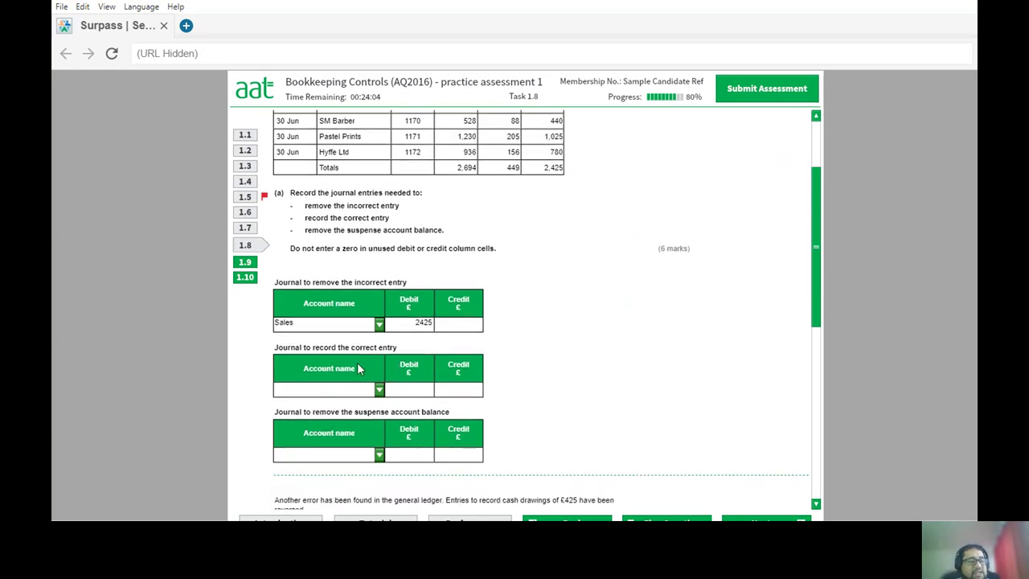
click(377, 390)
click(329, 403)
click(450, 388)
text(2245)
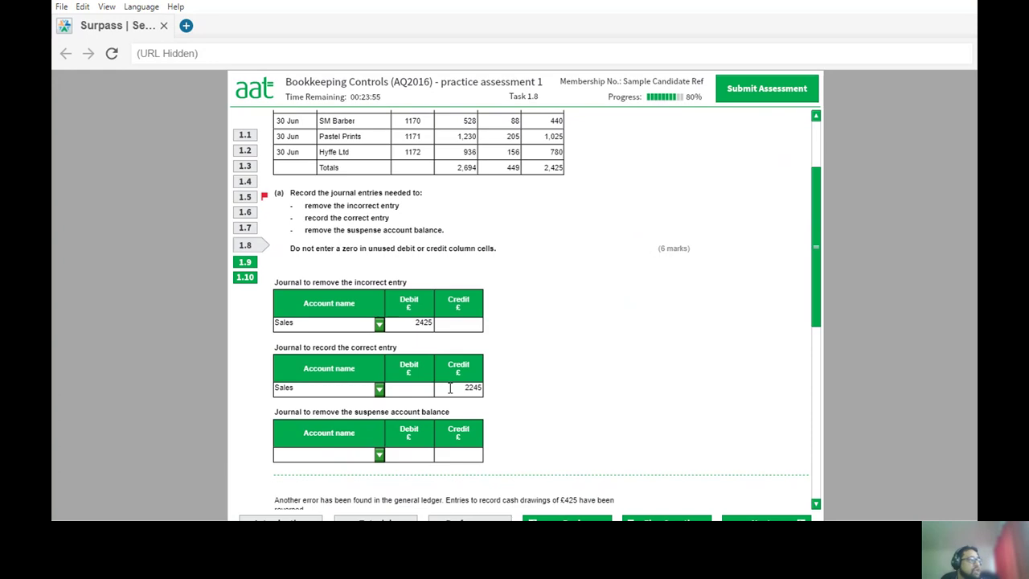
double_click(411, 324)
double_click(468, 388)
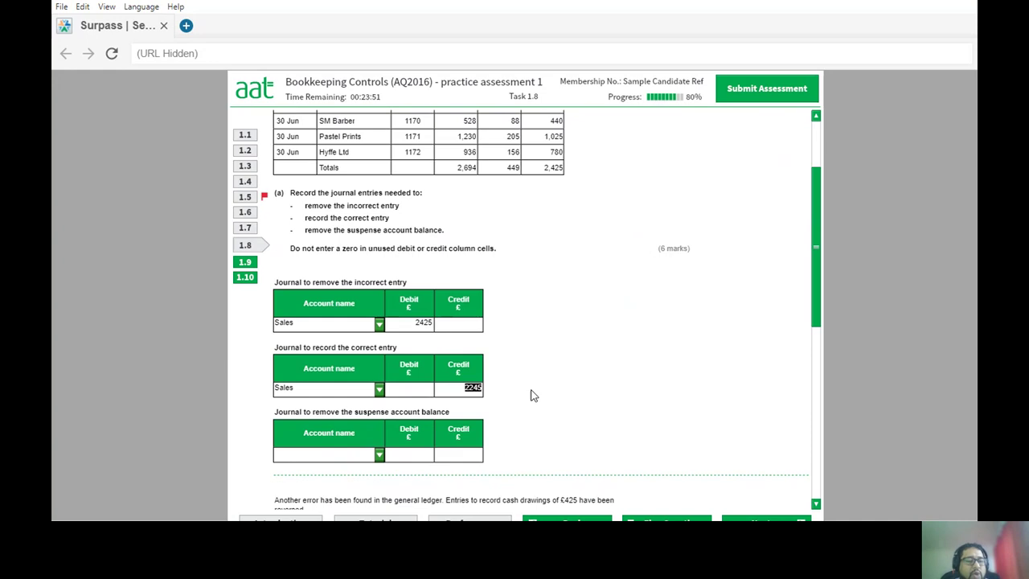
click(452, 387)
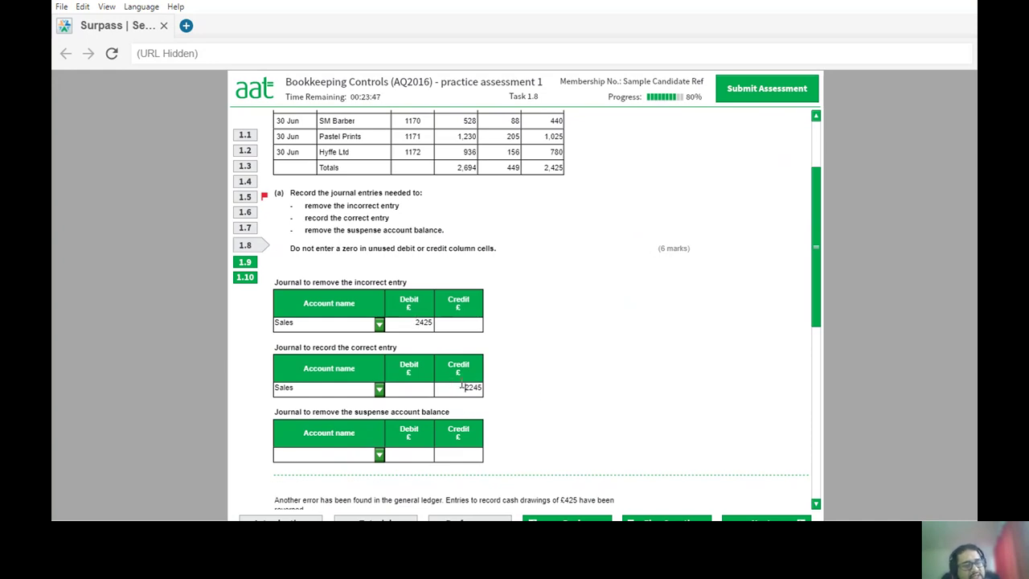
Record the journal removing the suspense account balance as a credit of 180 to Suspense.
click(379, 455)
click(379, 490)
click(378, 489)
click(378, 489)
click(296, 470)
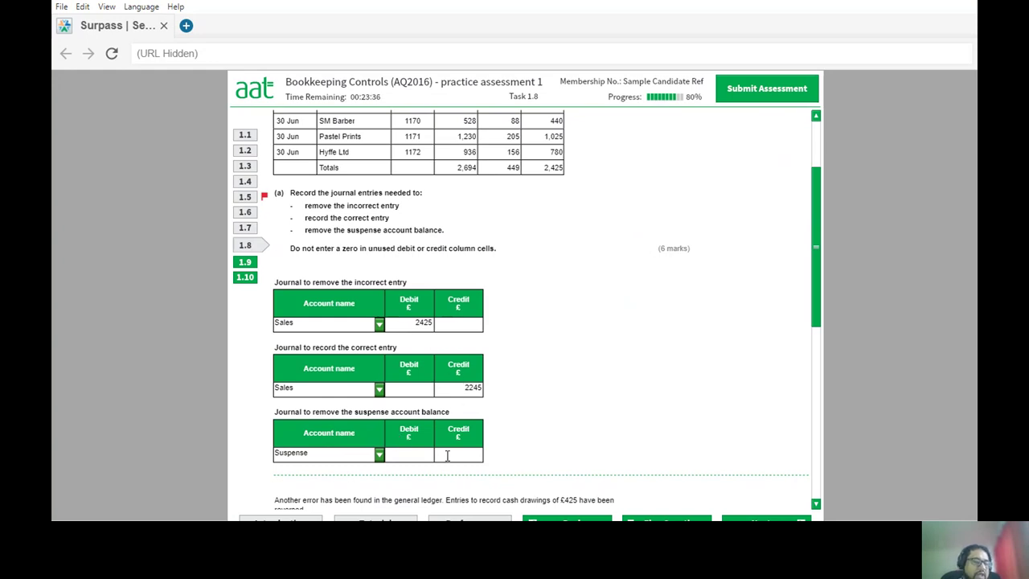
double_click(472, 387)
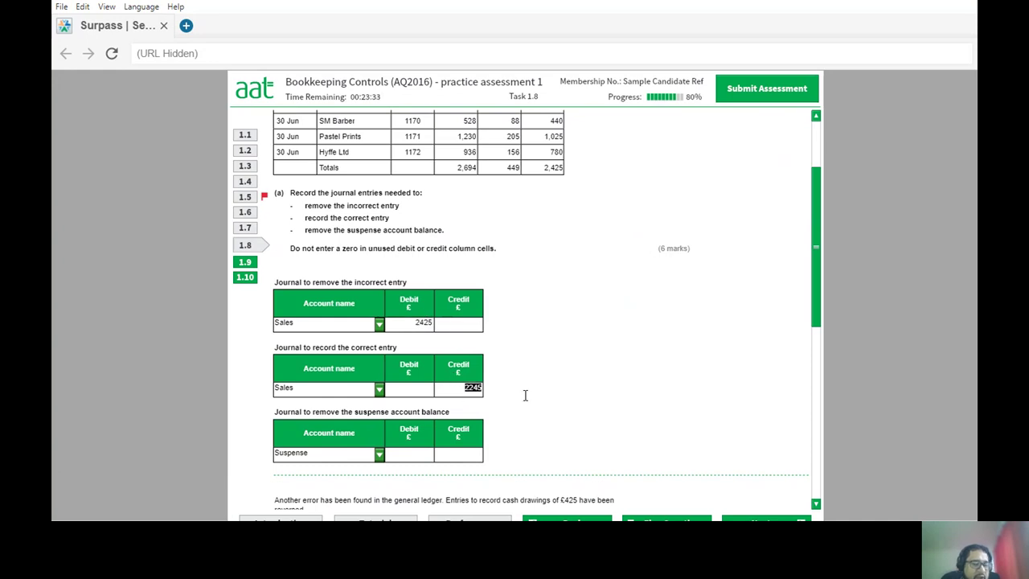
click(464, 459)
text(180)
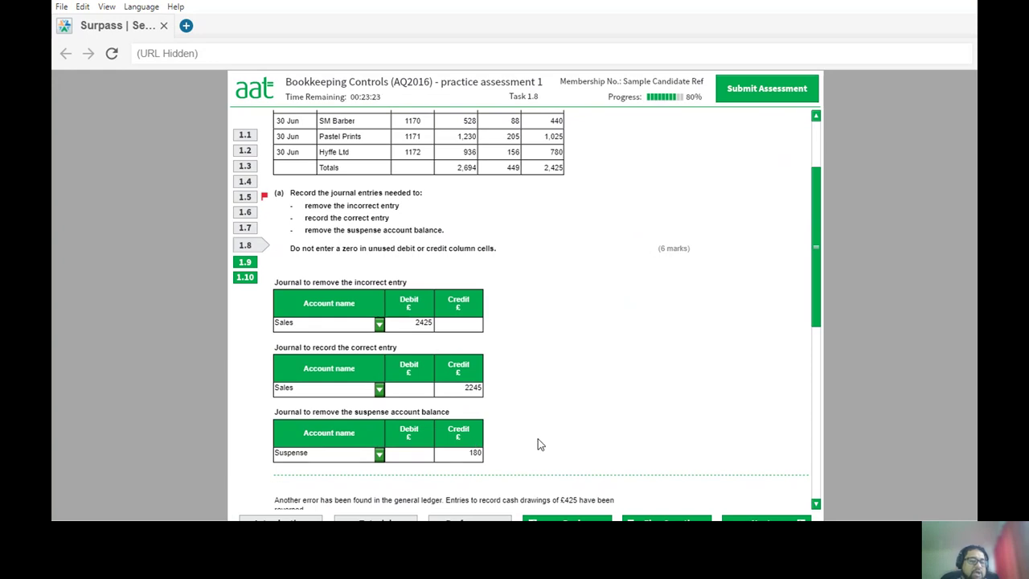
Switch to Excel, add a blank worksheet to the workbook and place it side by side with part (b) of Task 1.8.
scroll(485, 402, down, 3)
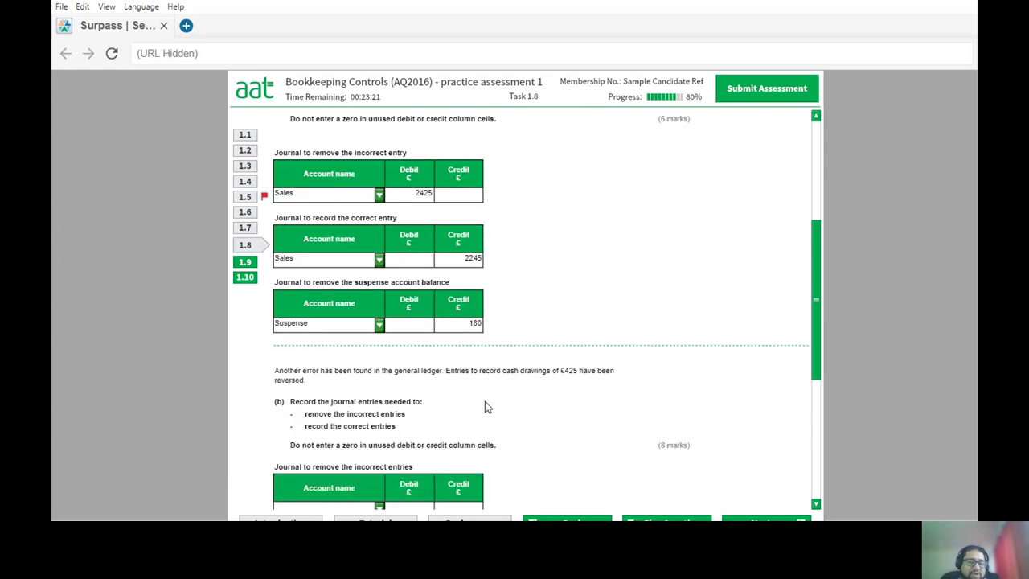
scroll(484, 407, down, 1)
scroll(485, 393, down, 3)
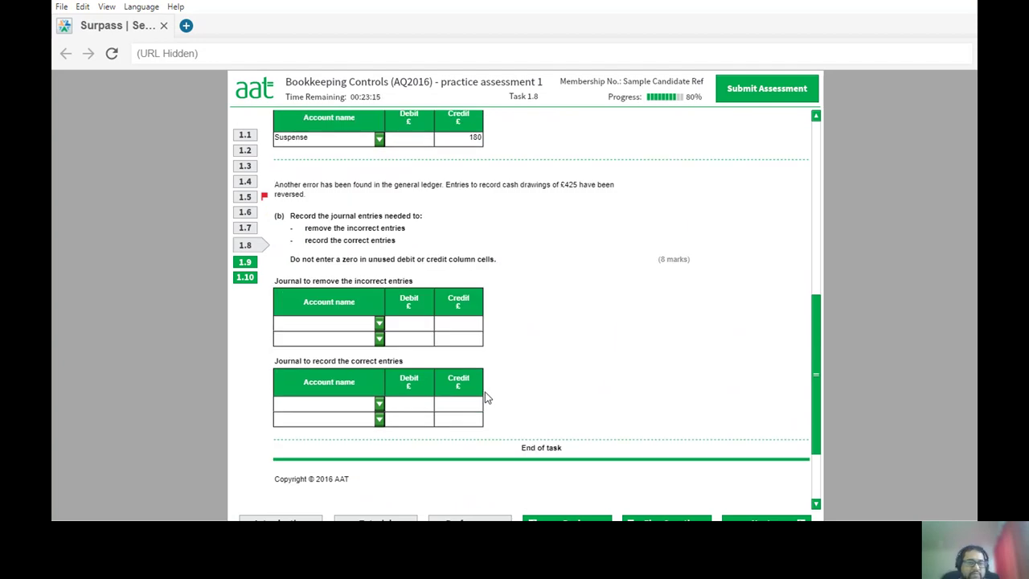
scroll(484, 394, down, 1)
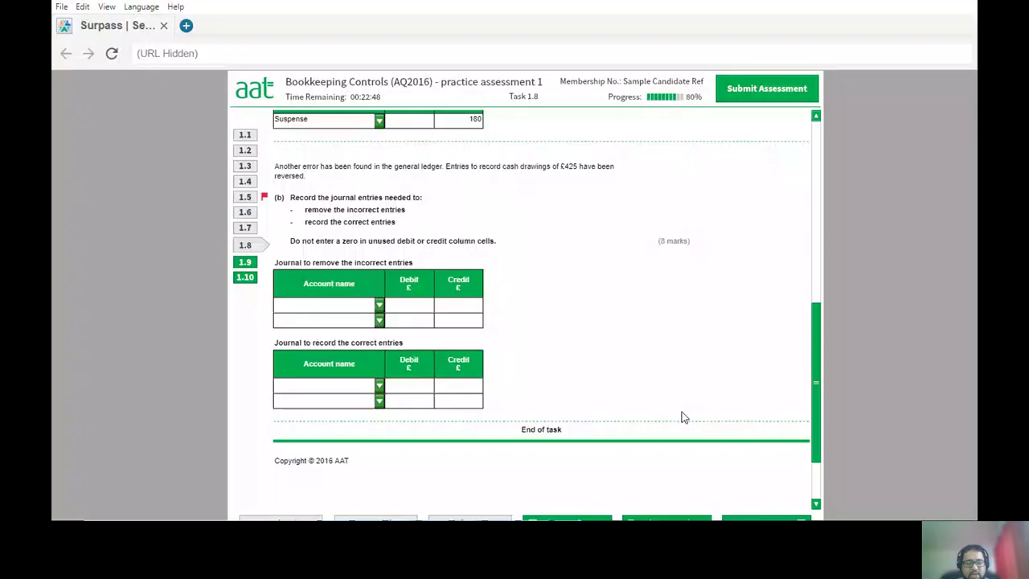
key(alt+Tab)
key(Tab)
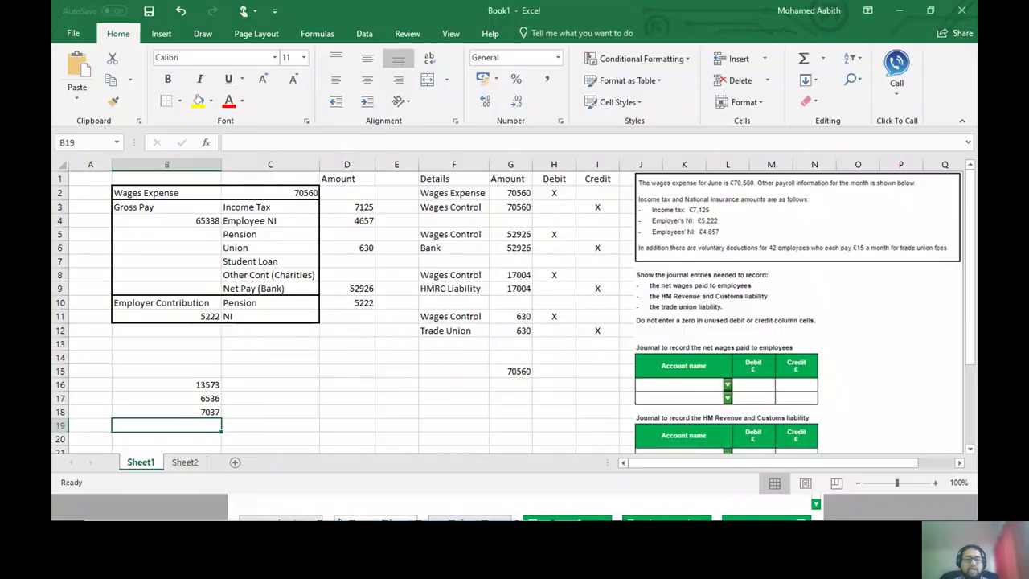
click(234, 462)
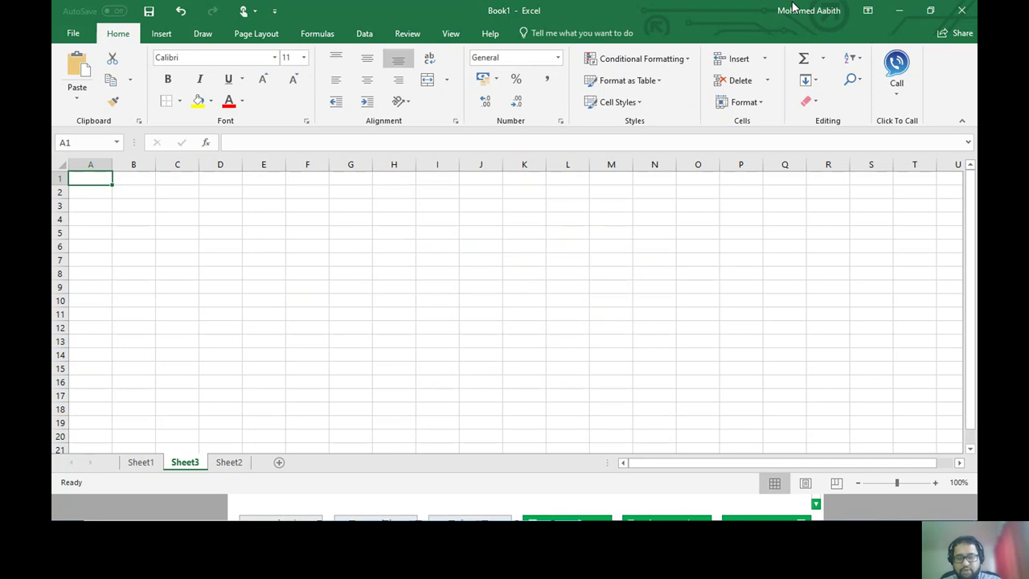
key(super+Right)
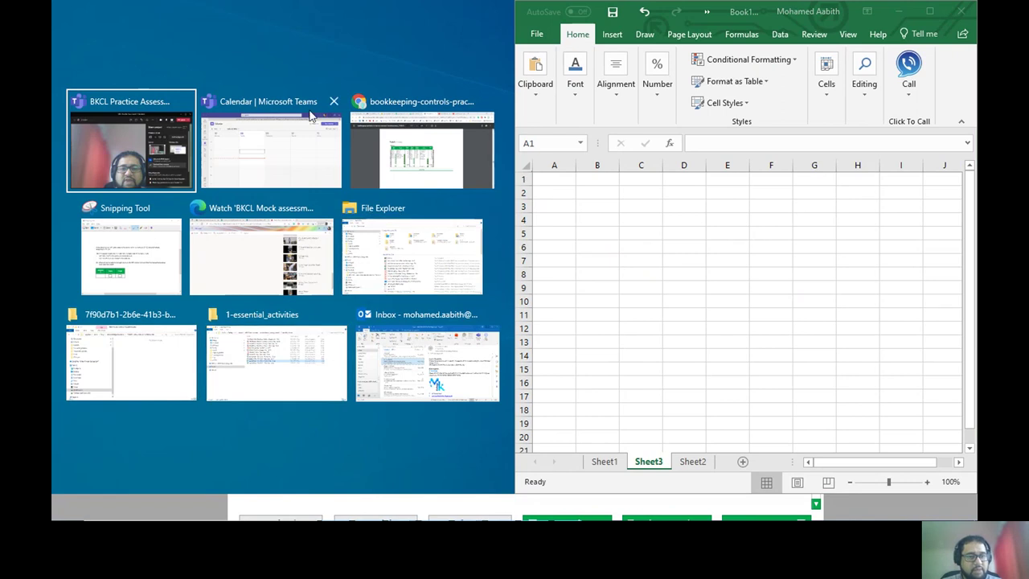
click(614, 345)
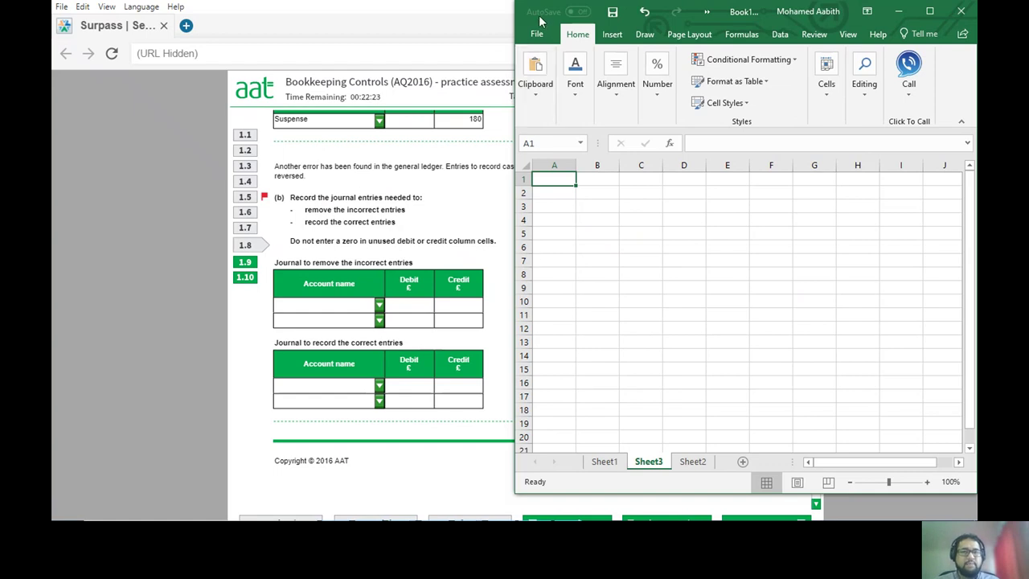
Review part (b) of Task 1.8 and the accounts available for the journal removing the incorrect entries.
click(444, 244)
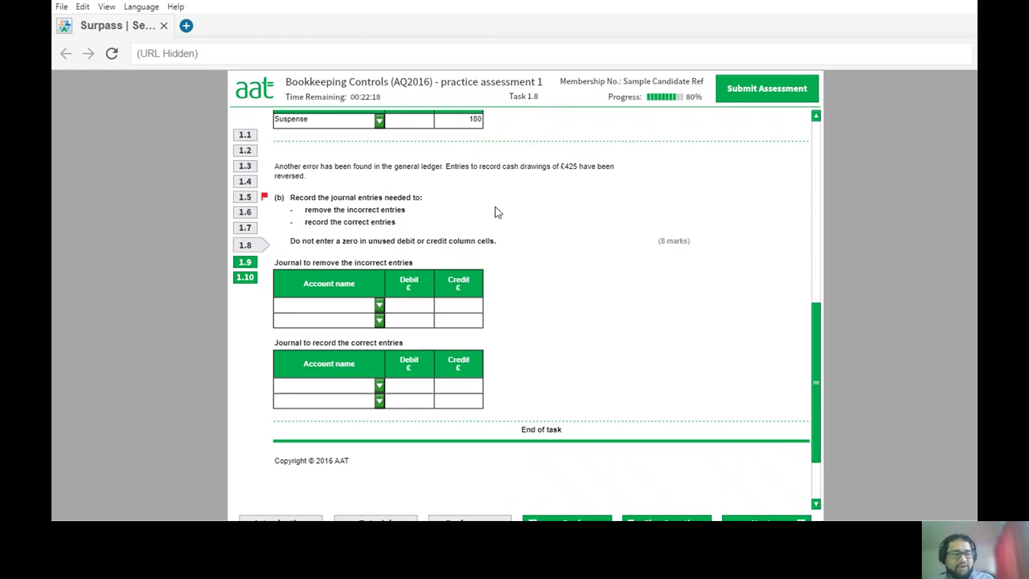
key(alt+Tab)
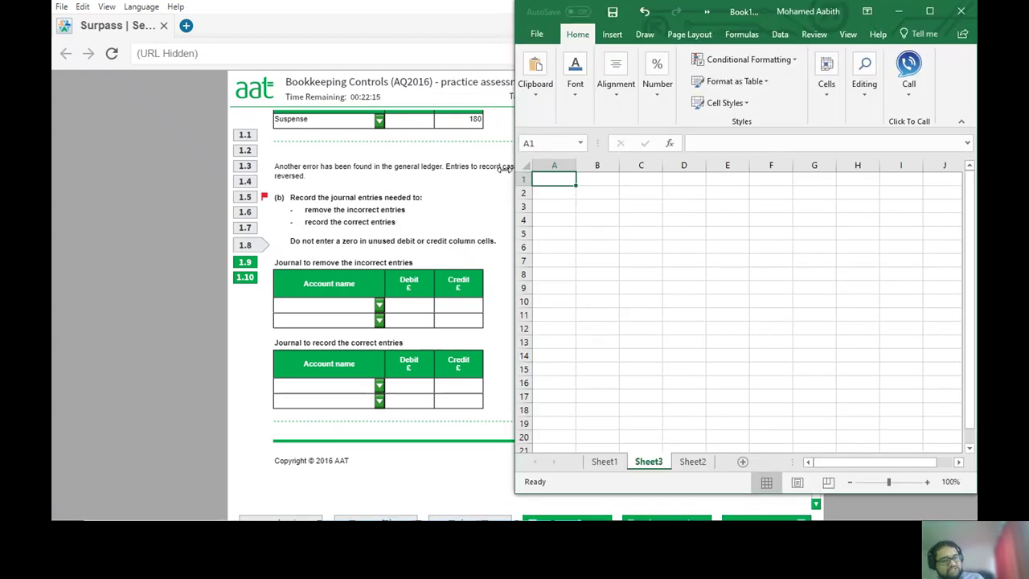
click(376, 307)
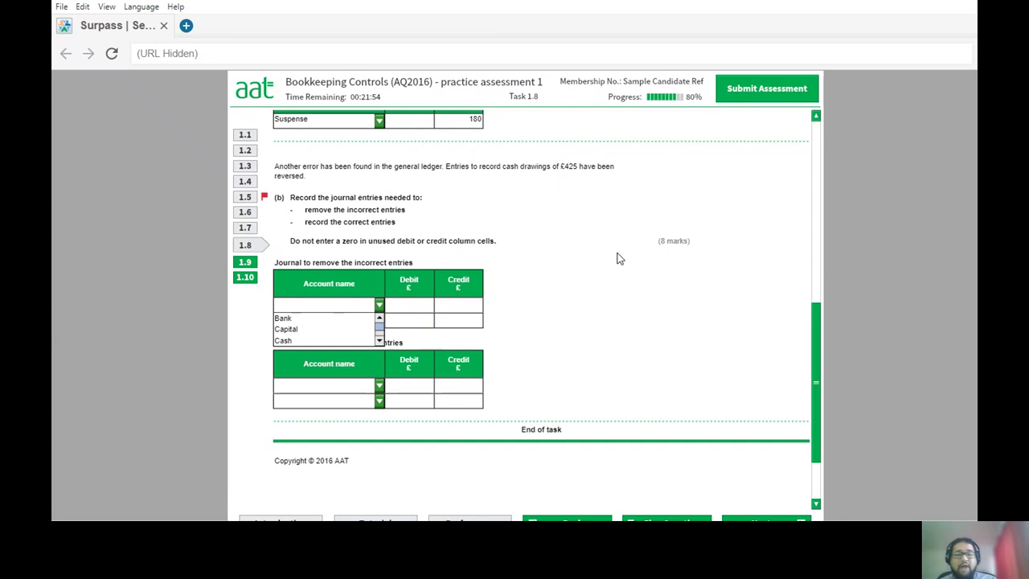
key(alt+Tab)
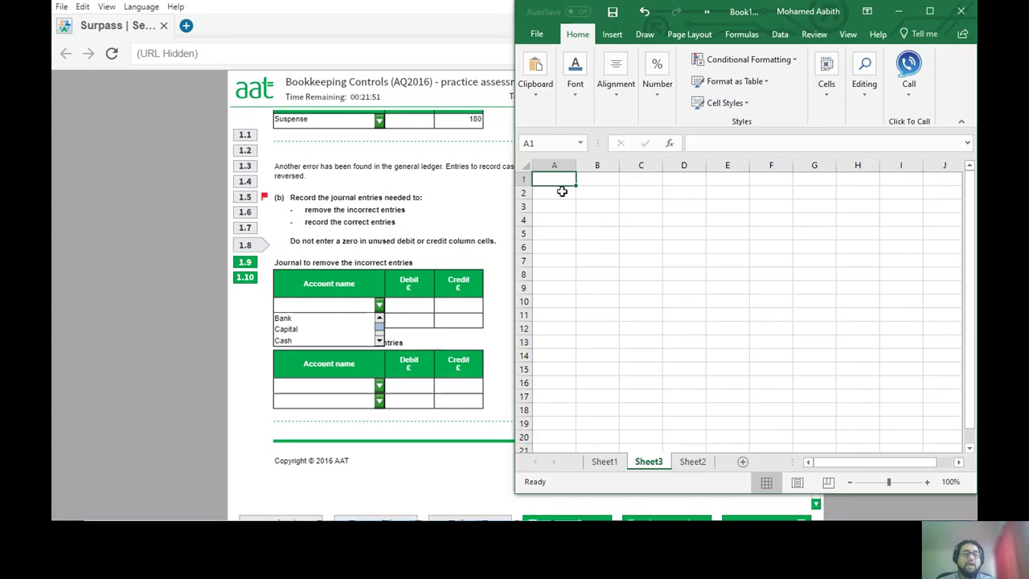
In Excel, enter Cash, Cr and 425 across cells A2 to C2, checking the amount against the task.
click(562, 191)
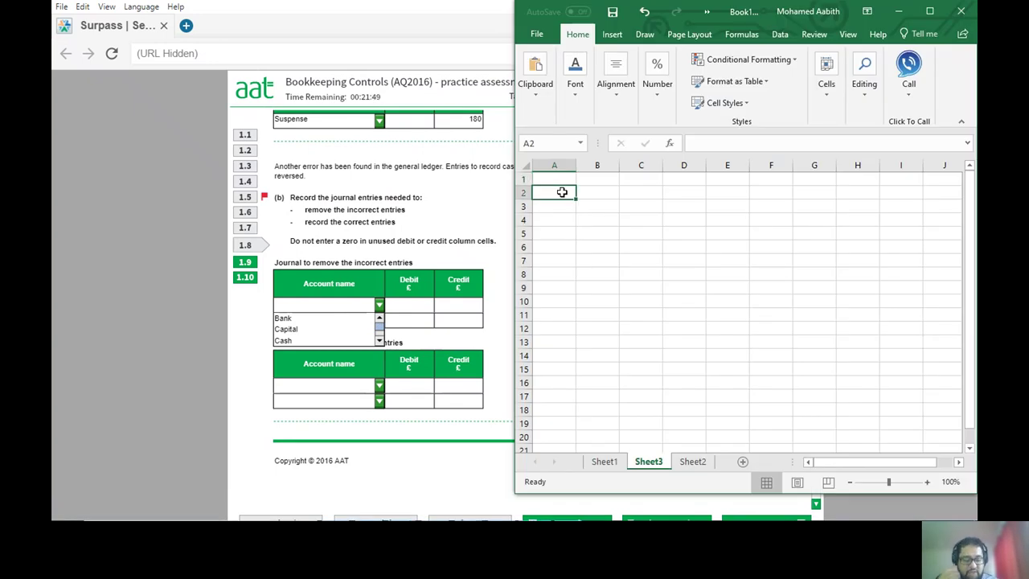
text(Cash)
key(Tab)
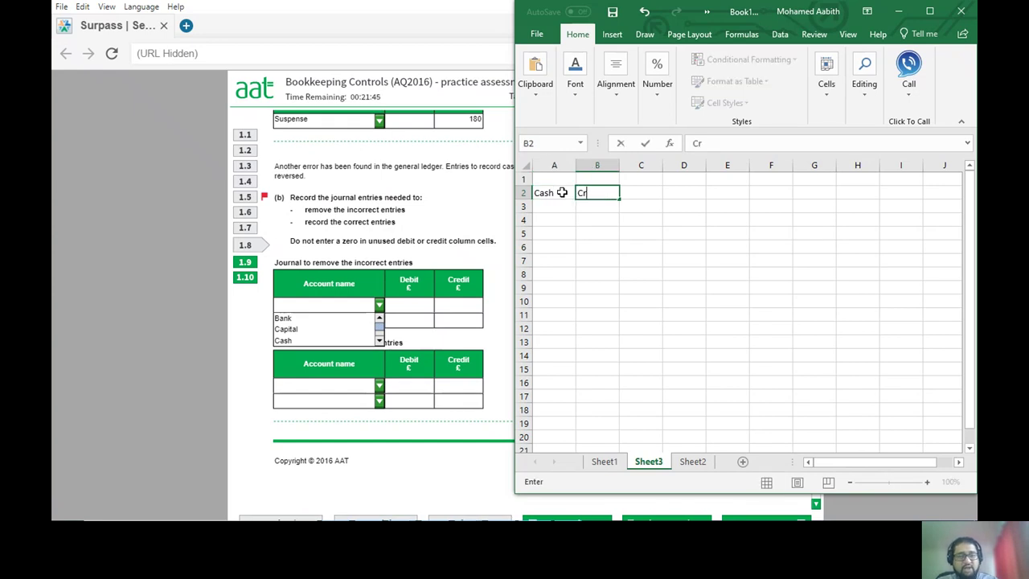
key(Tab)
key(alt+Tab)
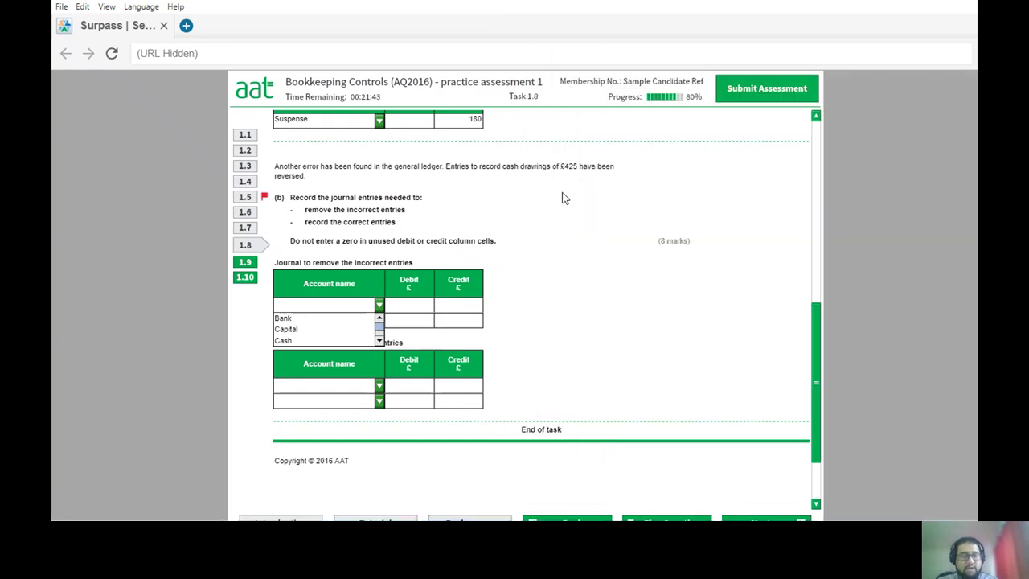
key(alt+Tab)
text(425)
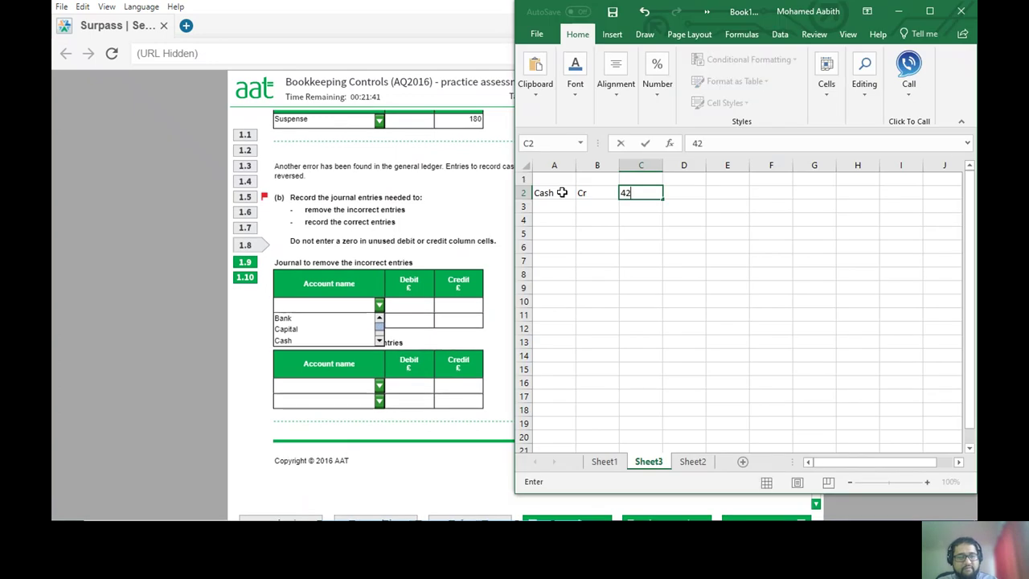
key(Return)
Enter Drawings, Dr and 425 across cells A3 to C3.
text(Drawings)
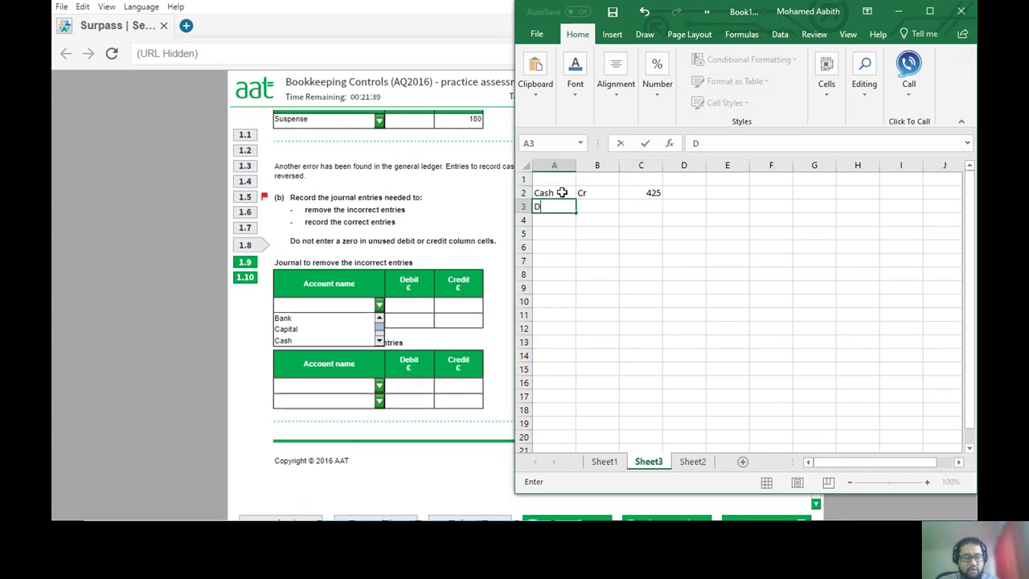
key(Tab)
text(Dr)
key(Tab)
text(425)
key(Return)
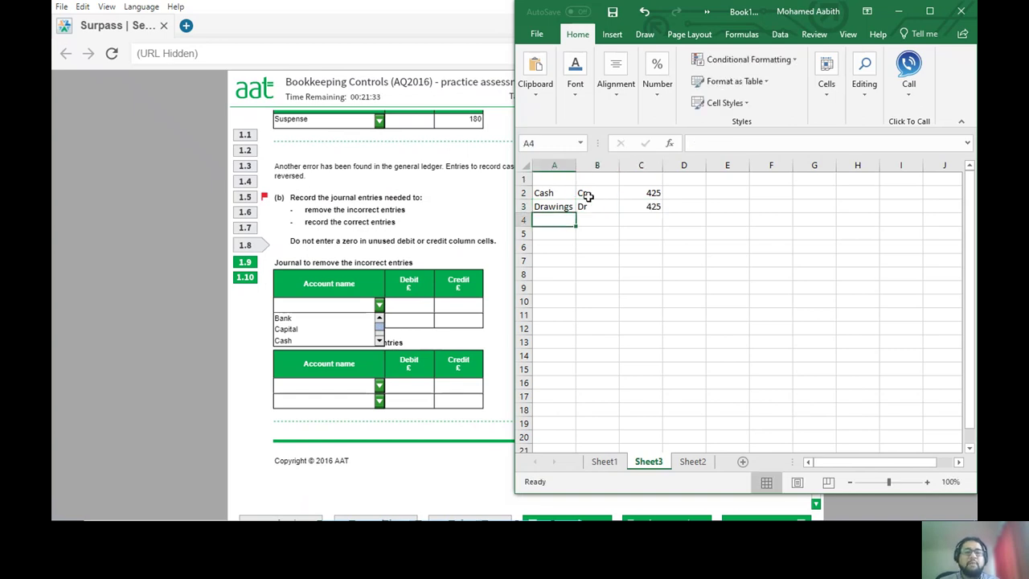
Change the Cash row to Dr and the Drawings row to Cr to reflect the reversed entries.
click(586, 194)
text(Dr)
key(Return)
text(Cr)
key(Return)
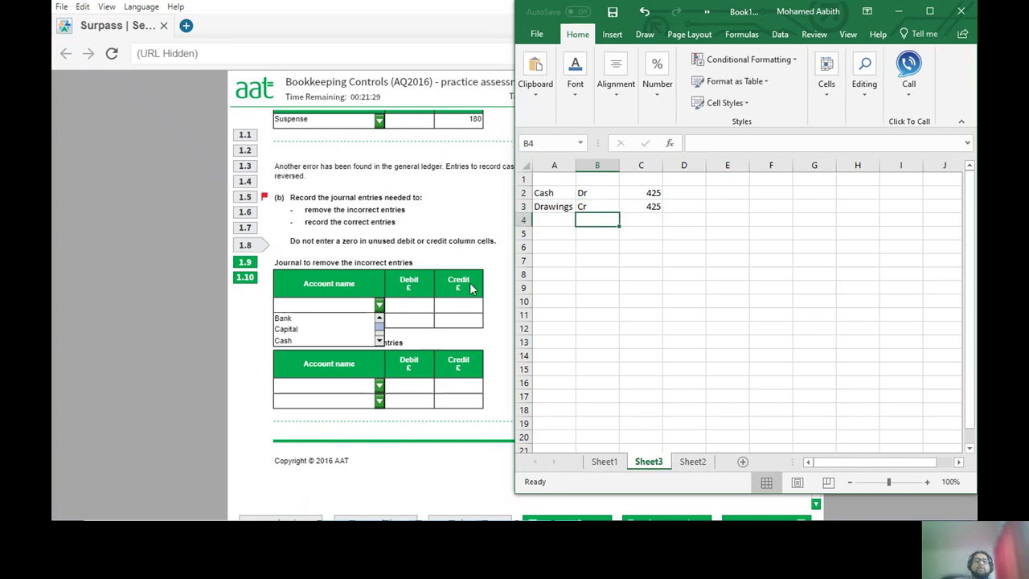
Check the reversed Cash and Drawings rows in the worksheet against the error described in part (b).
click(453, 242)
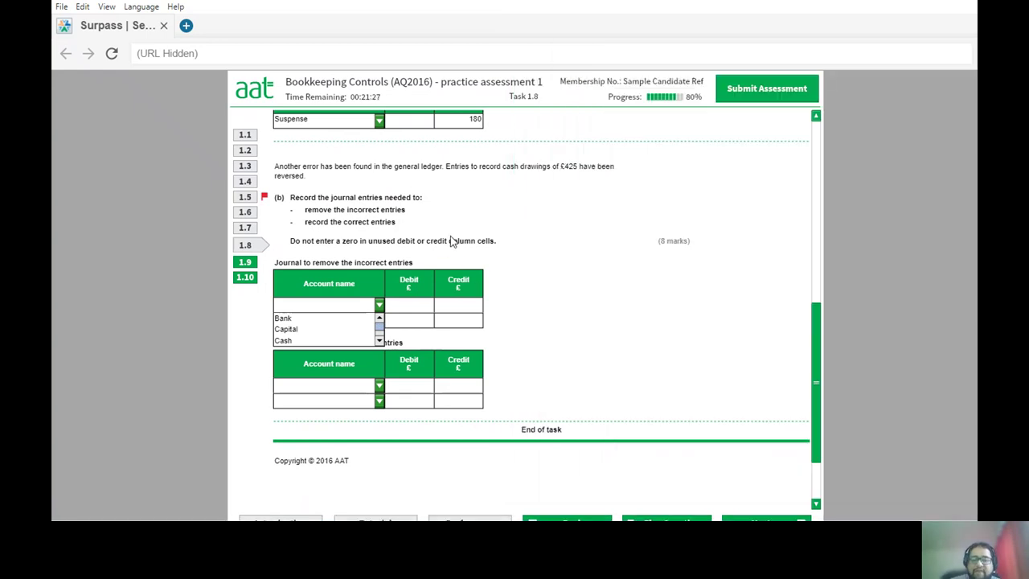
key(alt+Tab)
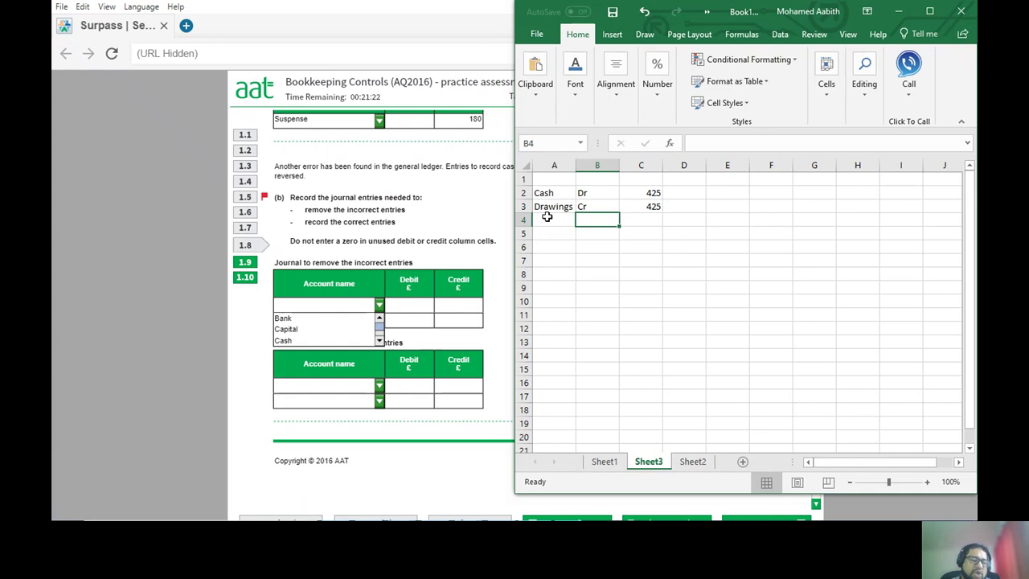
drag(550, 206, 650, 206)
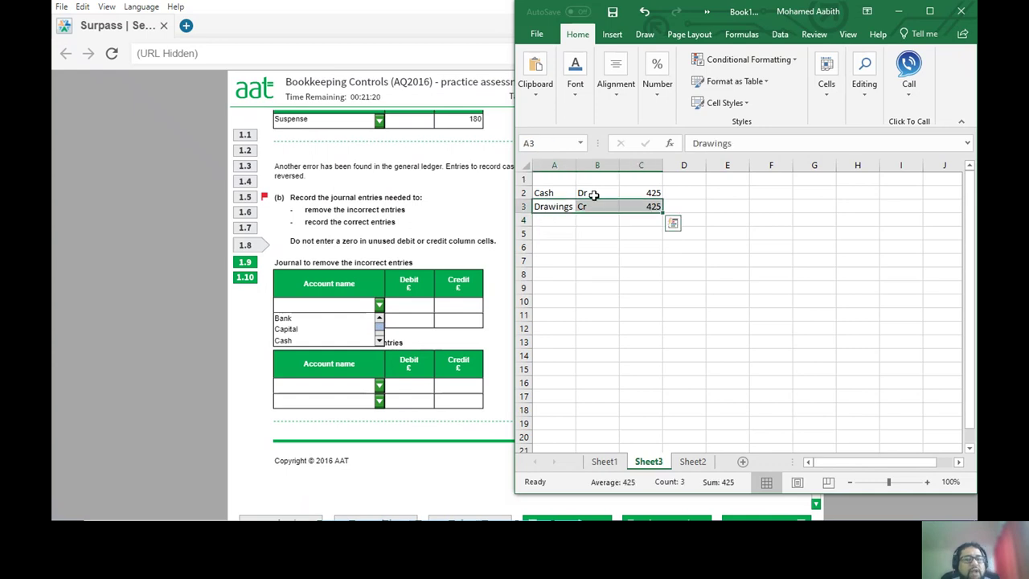
drag(570, 193, 647, 192)
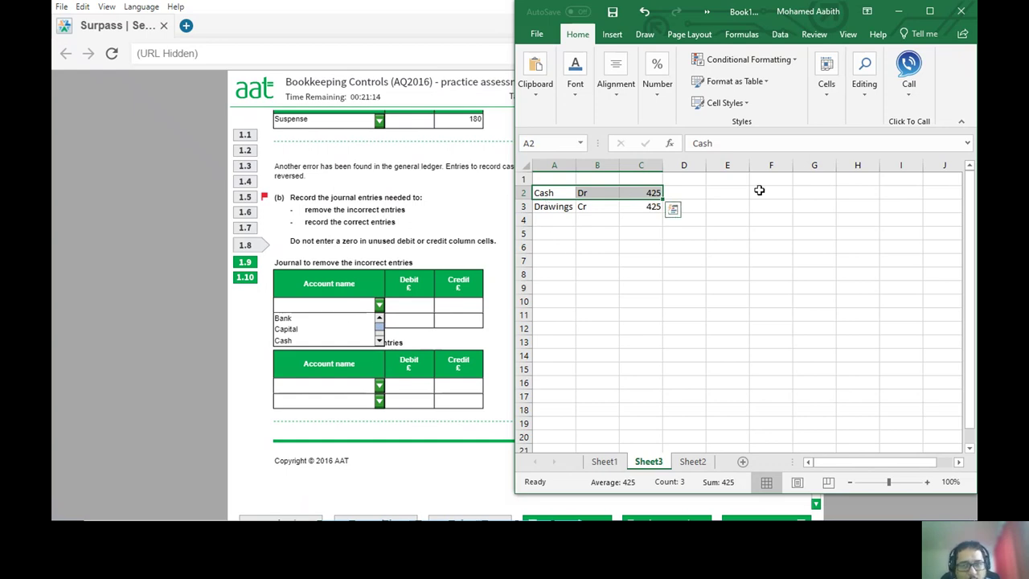
Work out the reversing entries in columns E and F as Cr 425 for Cash and Dr 425 for Drawings.
click(728, 193)
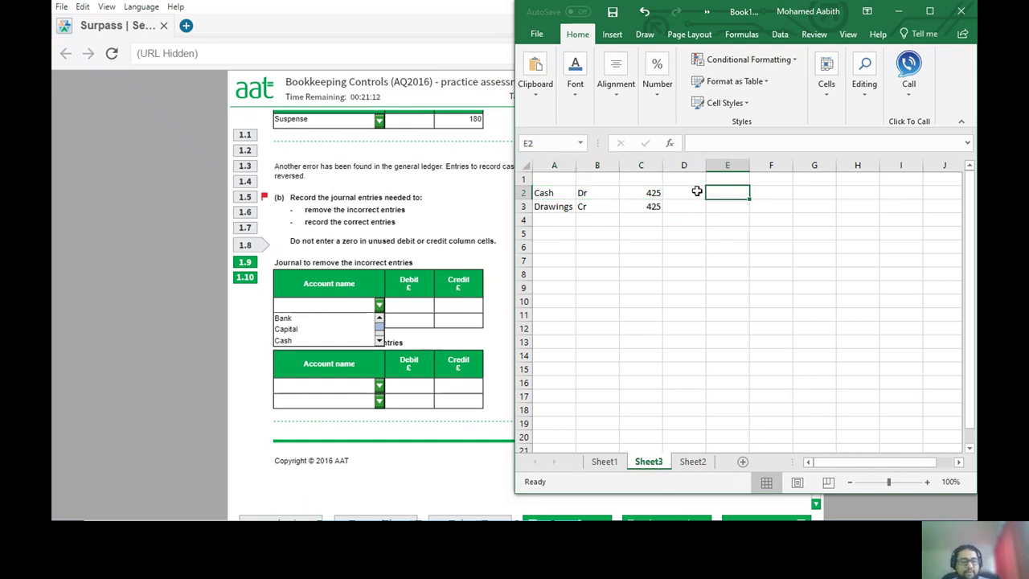
text(Cr)
key(Tab)
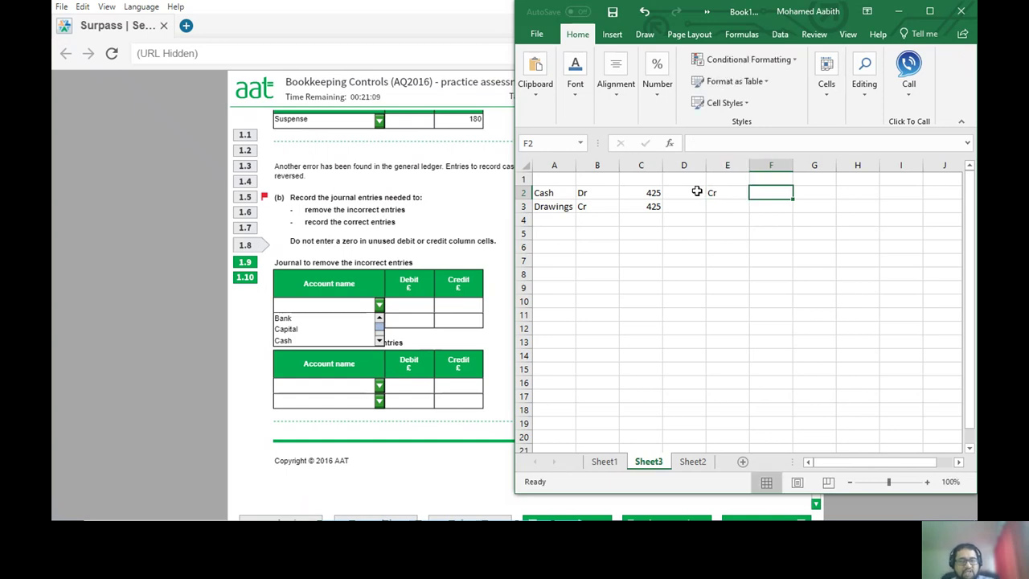
text(425)
key(Return)
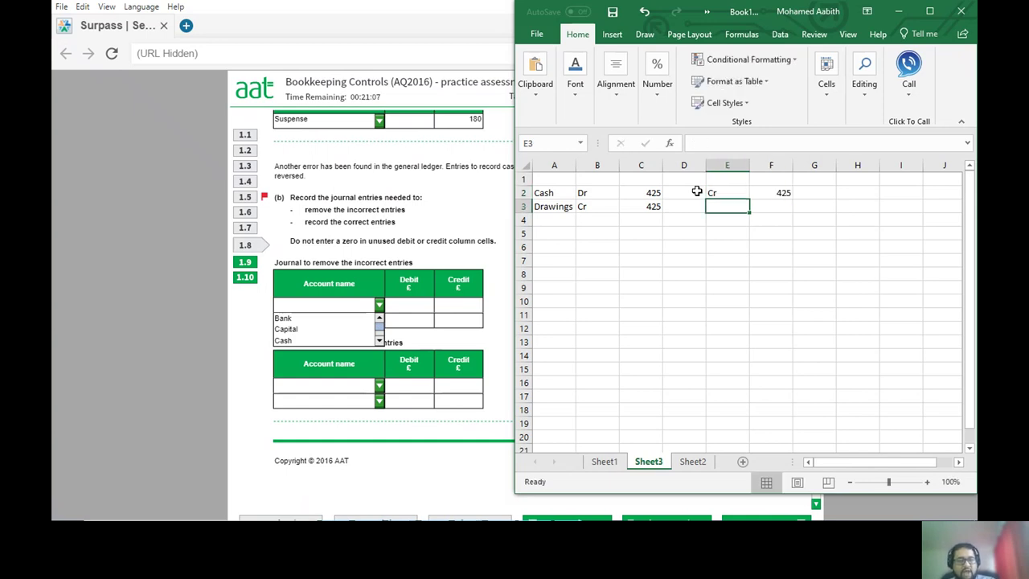
text(Dr)
key(Tab)
text(425)
key(Return)
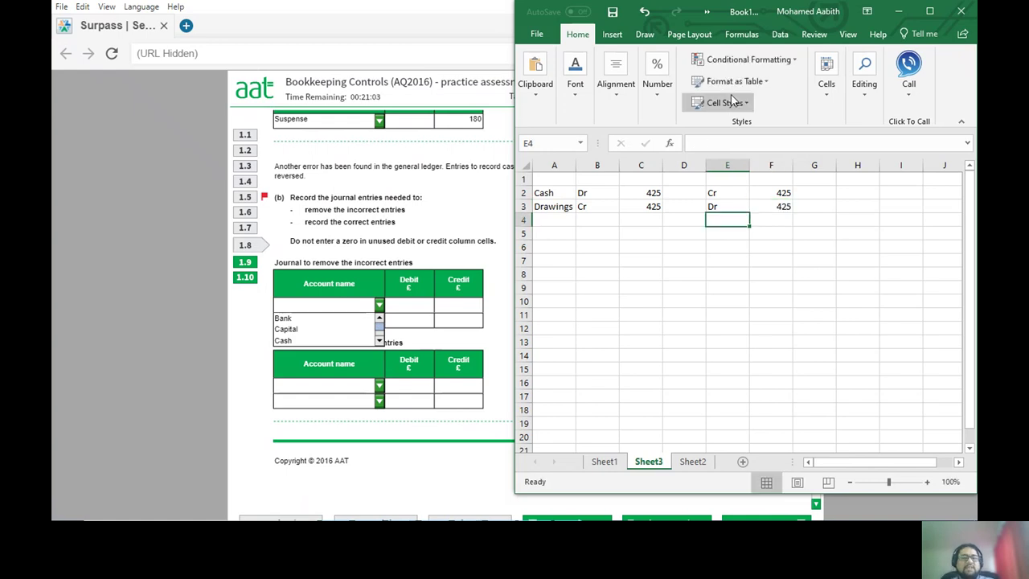
Add the heading "Remove Incorrect Entry" in cell E1 above the reversing entries.
click(725, 180)
text(Remove)
key(BackSpace)
key(BackSpace)
key(BackSpace)
text(move)
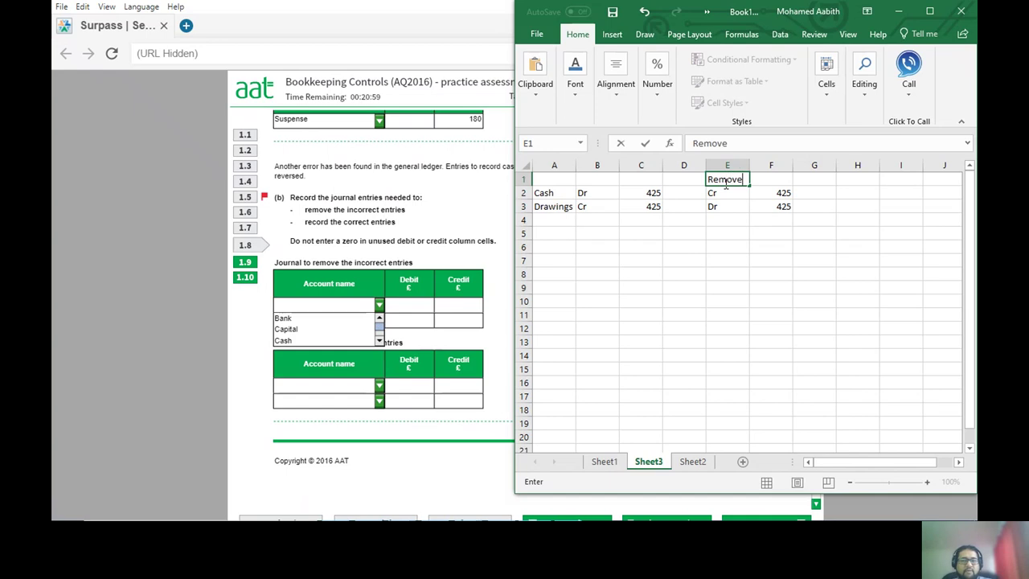
text( Incorr)
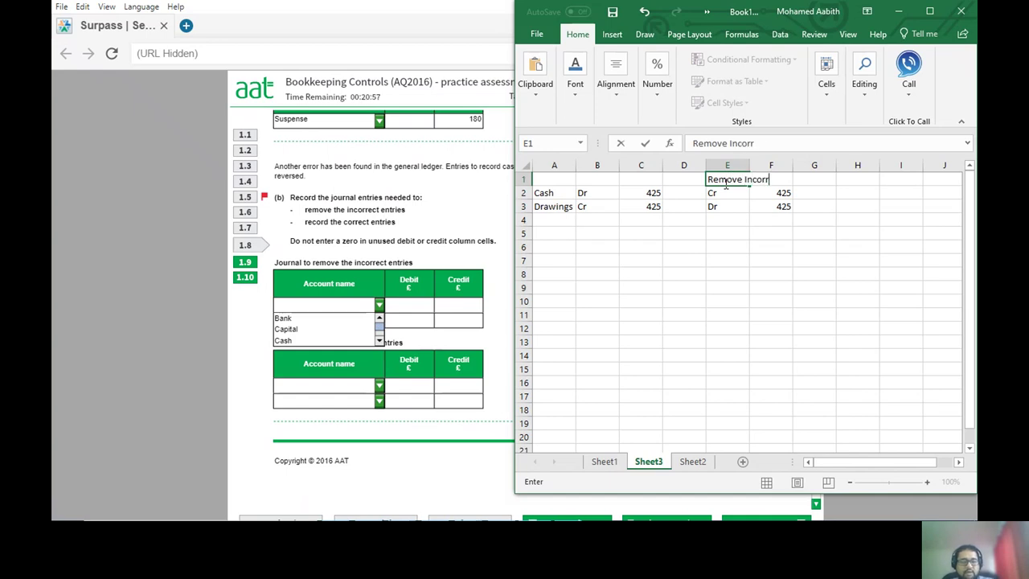
text(ect Entry)
key(Return)
Add the heading "Correct" in cell H1, with Cr for Cash and Dr for Drawings beneath it.
click(865, 179)
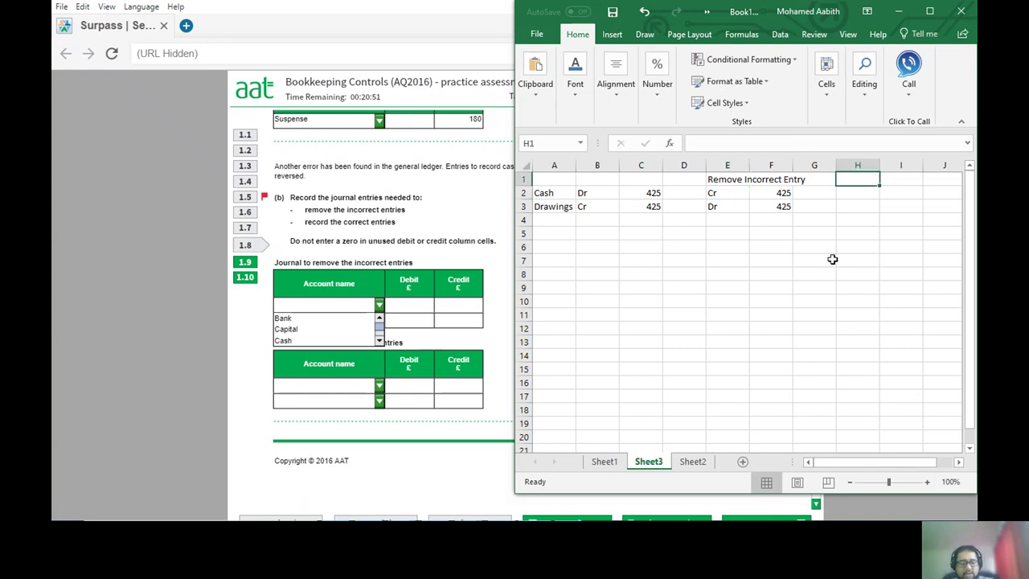
text(Correct)
key(Return)
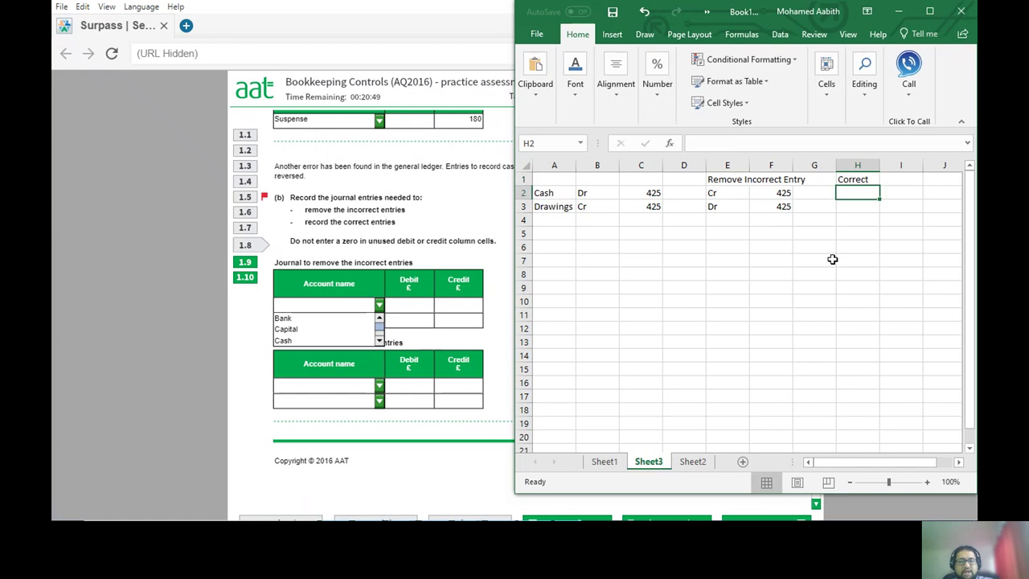
text(Cr)
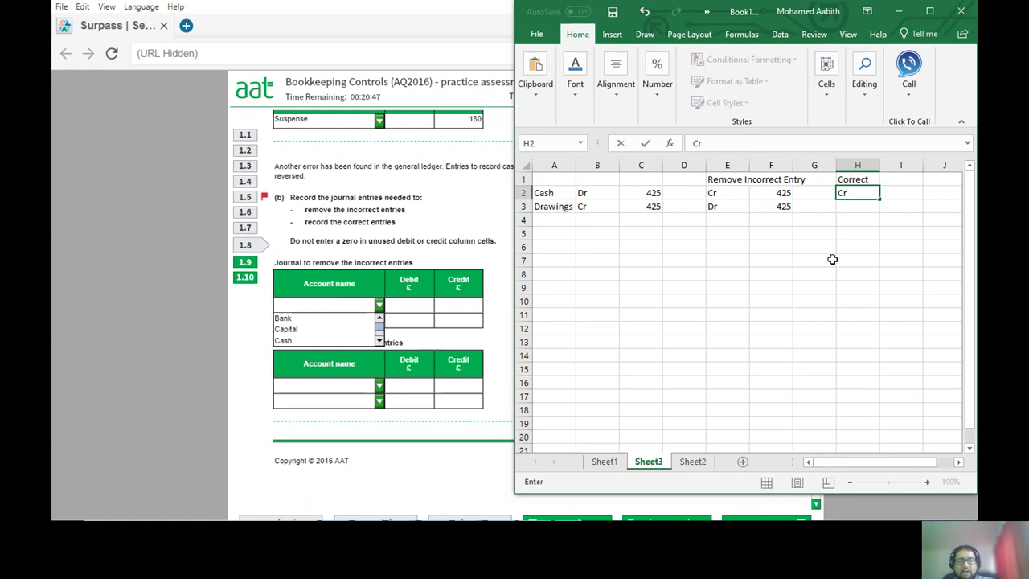
key(Return)
text(Dr)
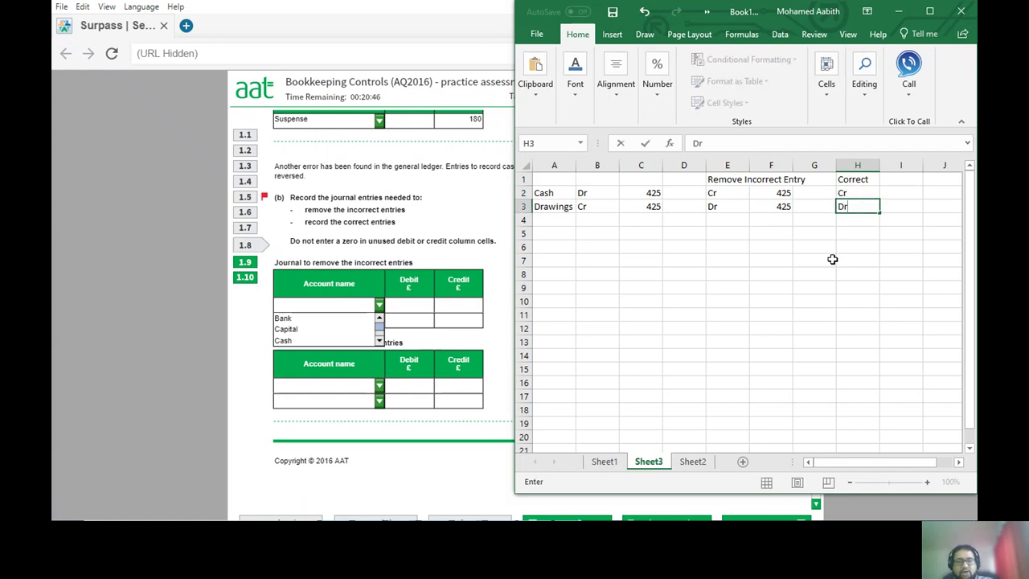
key(Tab)
Enter 425 in cells I2 and I3 as the amounts of the correct entries.
click(883, 194)
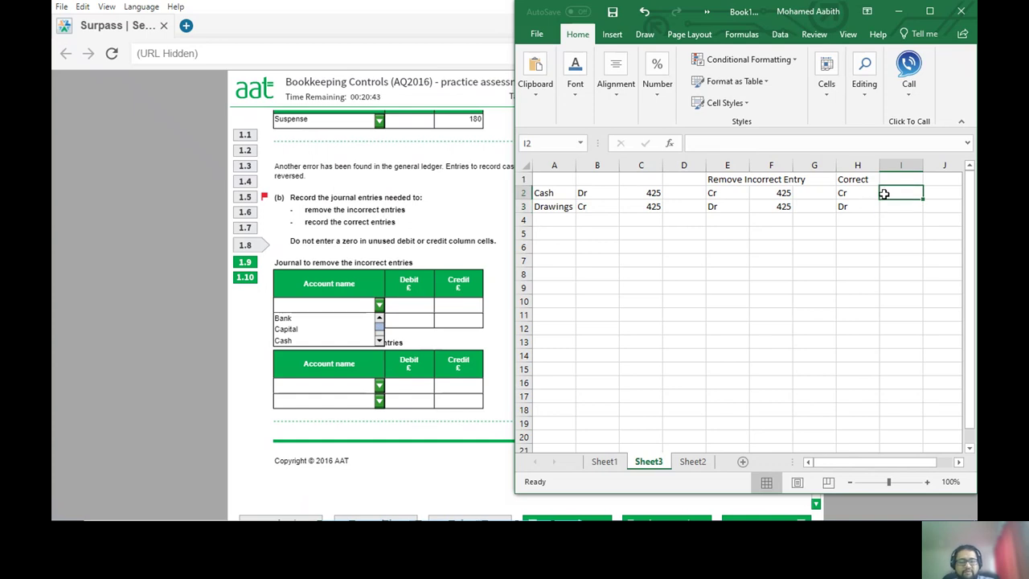
text(425)
key(Return)
text(425)
key(Return)
Compare the original, removal and correct entry blocks in the worksheet.
drag(717, 194, 765, 211)
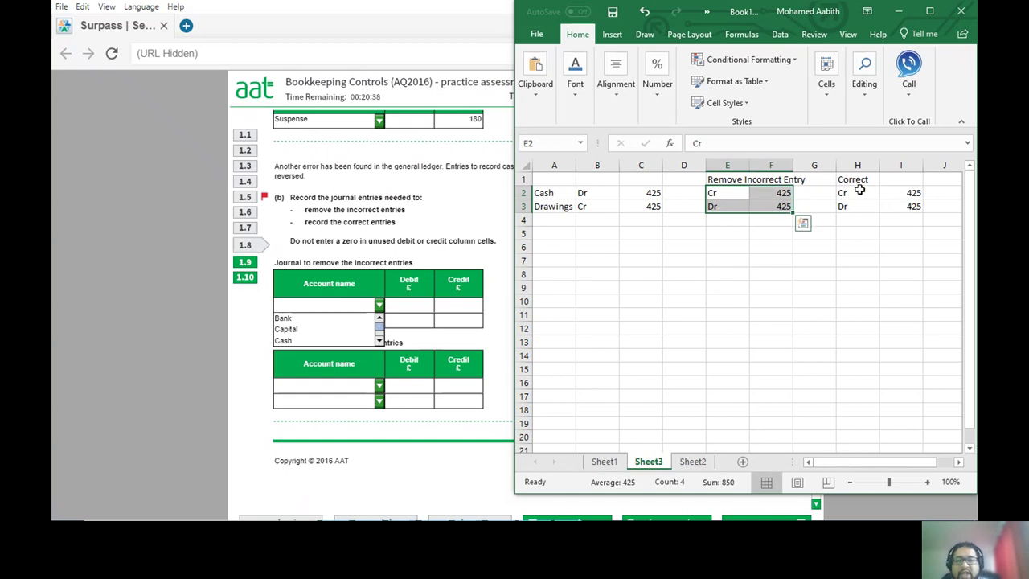
drag(860, 189, 896, 206)
click(619, 196)
drag(618, 196, 634, 206)
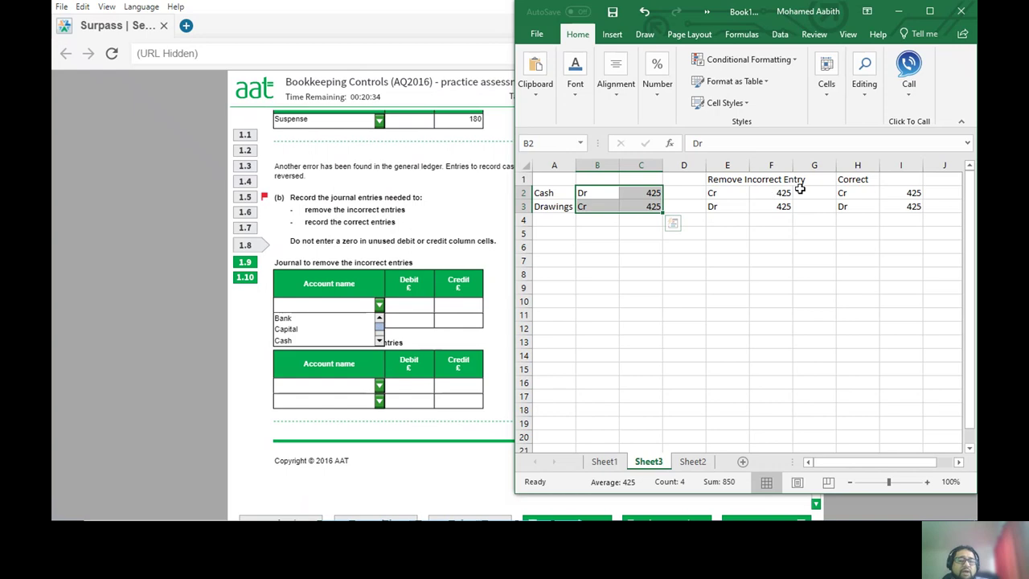
drag(872, 190, 912, 205)
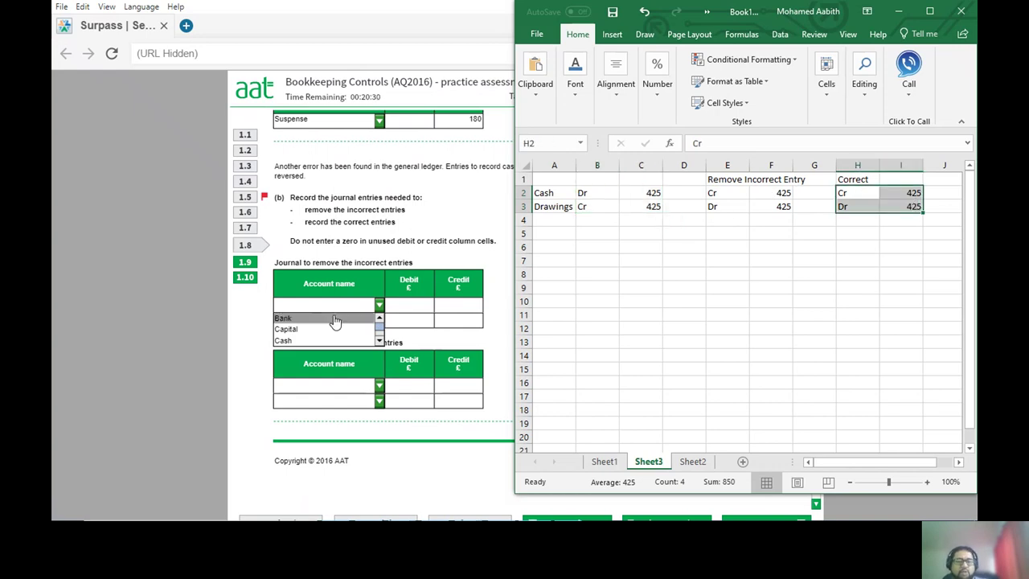
Return to the assessment and choose Drawings and Cash as the accounts in the journal removing the incorrect entries.
key(alt+Tab)
scroll(299, 341, down, 2)
click(298, 332)
click(379, 320)
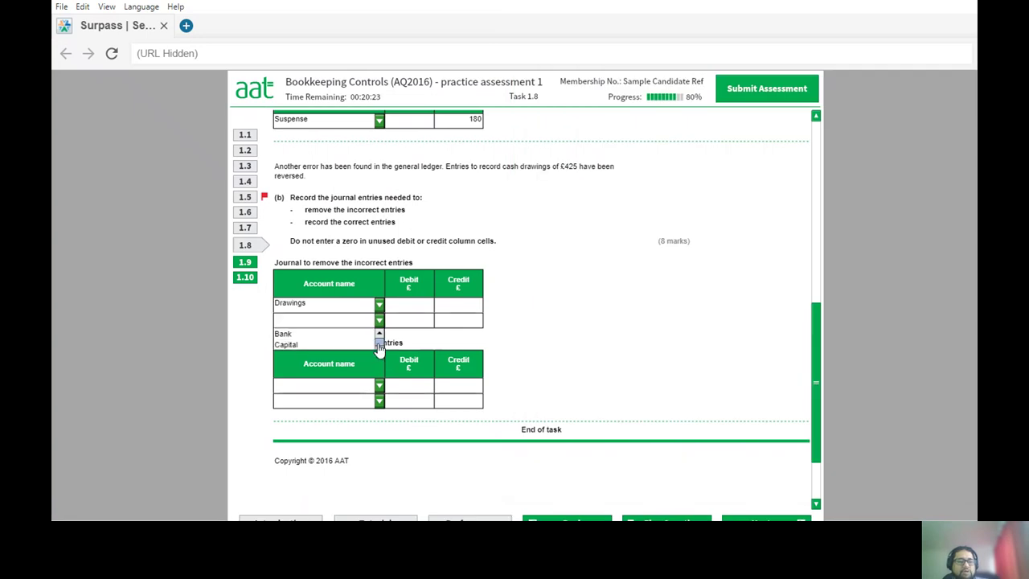
scroll(288, 355, down, 1)
click(288, 352)
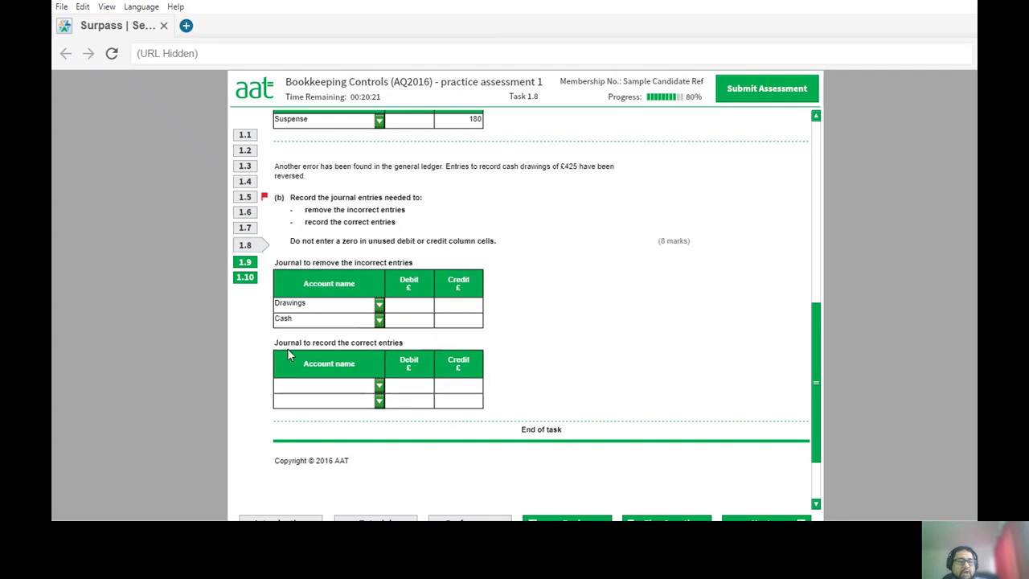
Choose Drawings and Cash as the accounts in the journal recording the correct entries.
click(379, 385)
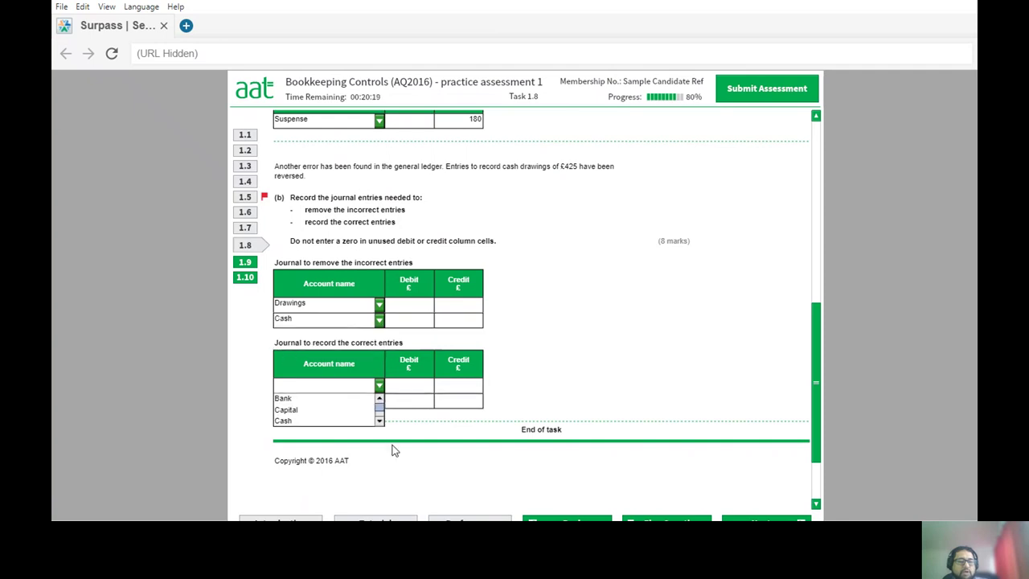
scroll(380, 424, down, 2)
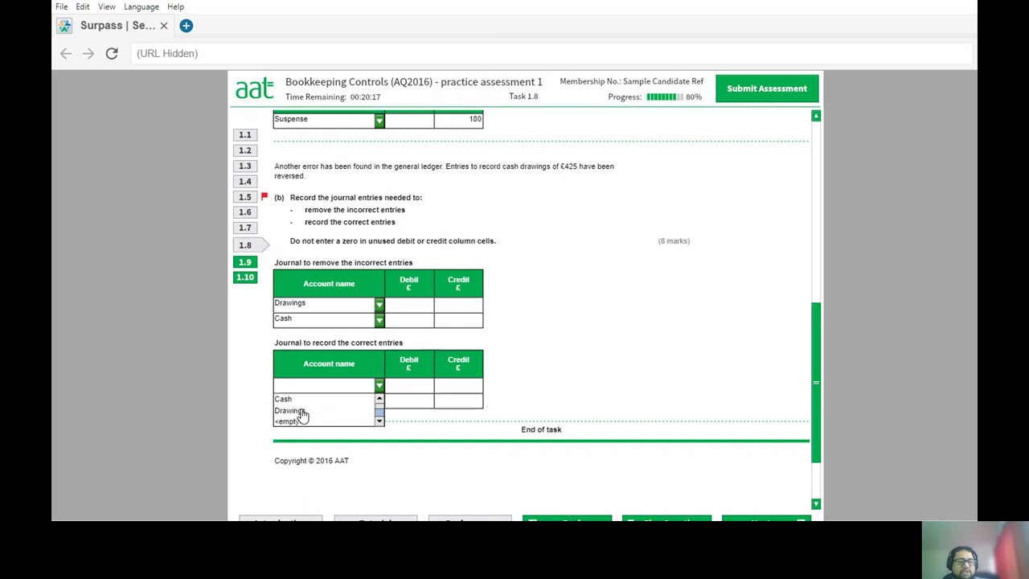
click(302, 410)
click(379, 401)
click(328, 436)
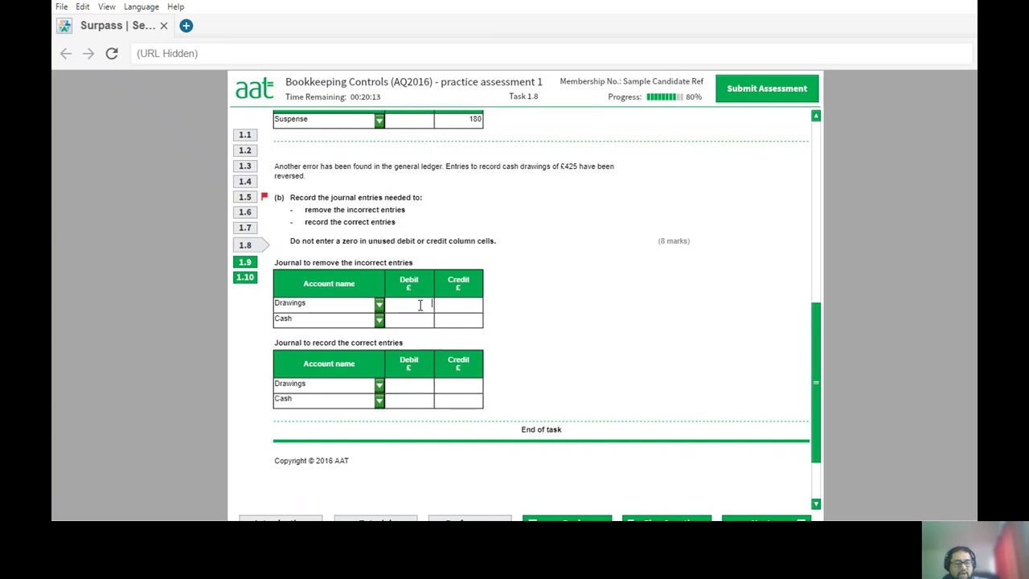
In the removal journal, record a debit of 425 to Drawings and a credit of 425 to Cash.
click(420, 305)
text(425)
click(462, 322)
text(425)
In the journal recording the correct entries, enter a debit of 425 for Drawings and a credit of 425 for Cash.
click(414, 383)
text(425)
click(443, 393)
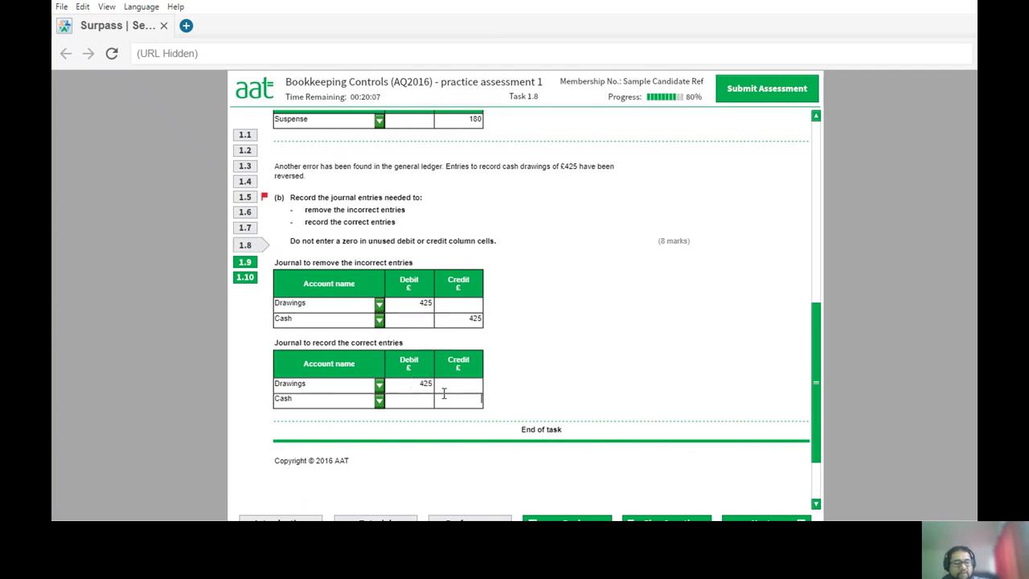
text(425)
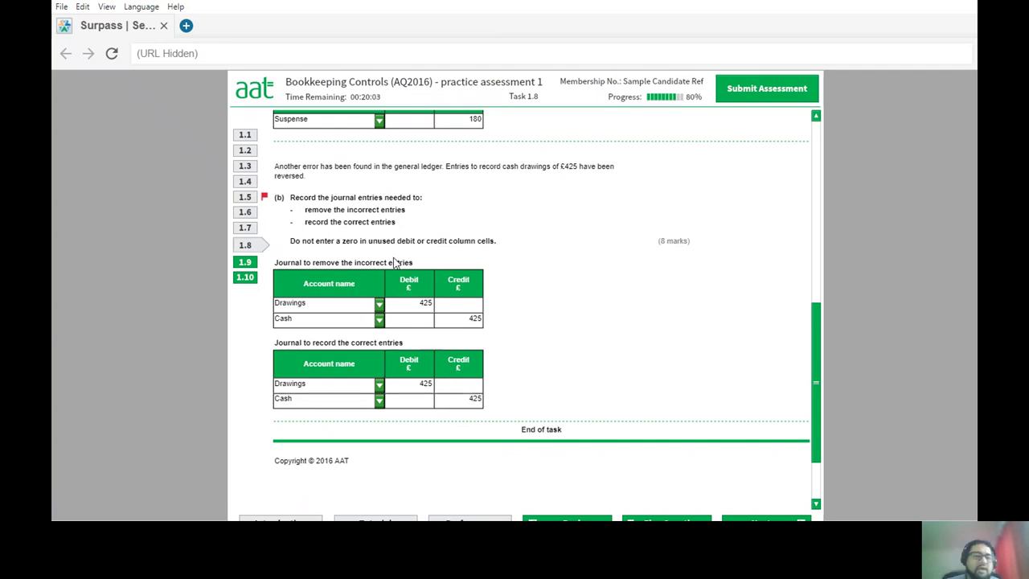
Open Task 1.9 and enter 1476 as the third debit amount in the Office furniture account.
click(243, 262)
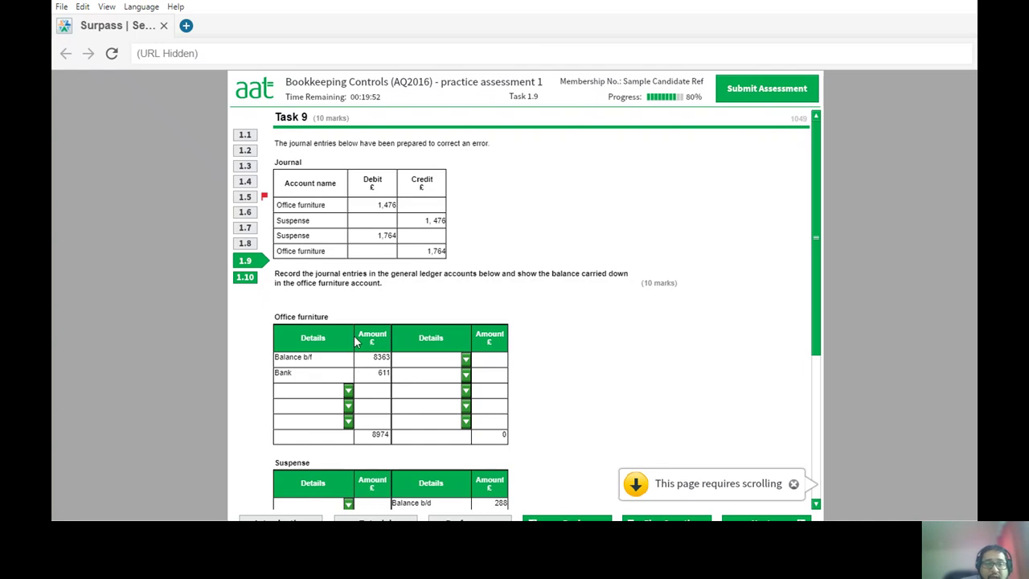
scroll(586, 411, down, 2)
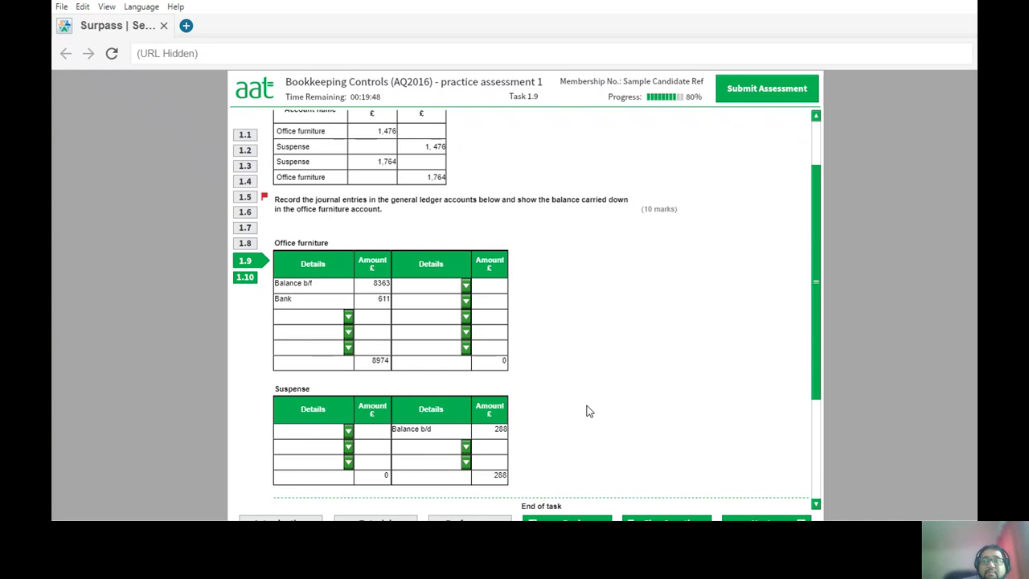
scroll(587, 411, up, 2)
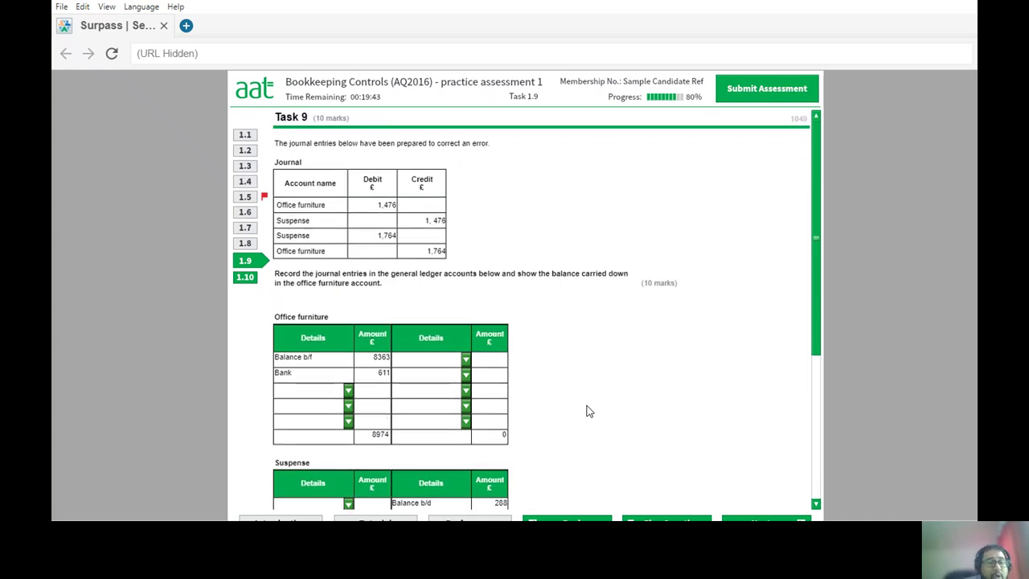
scroll(586, 412, down, 4)
scroll(587, 411, up, 2)
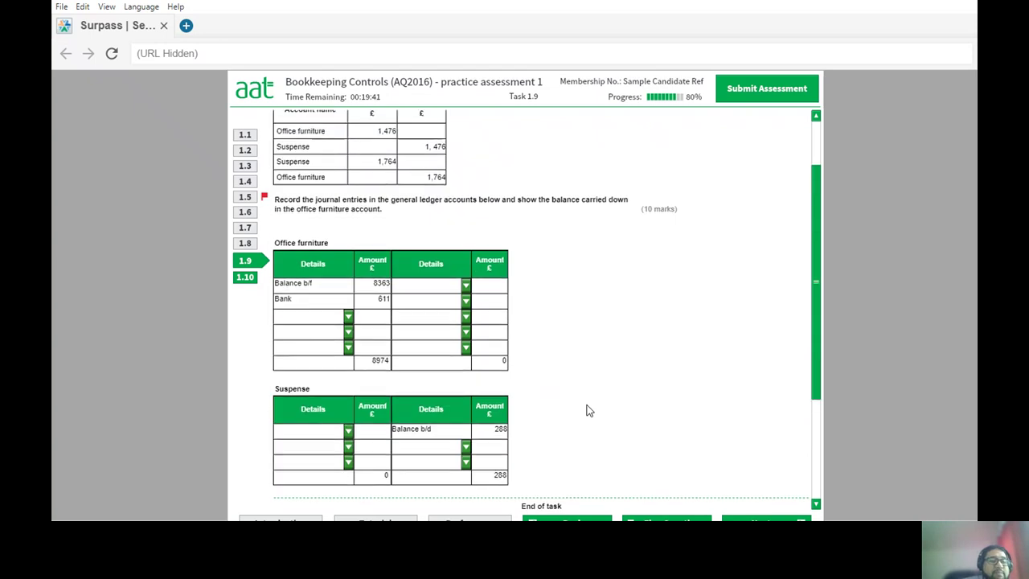
scroll(587, 411, up, 2)
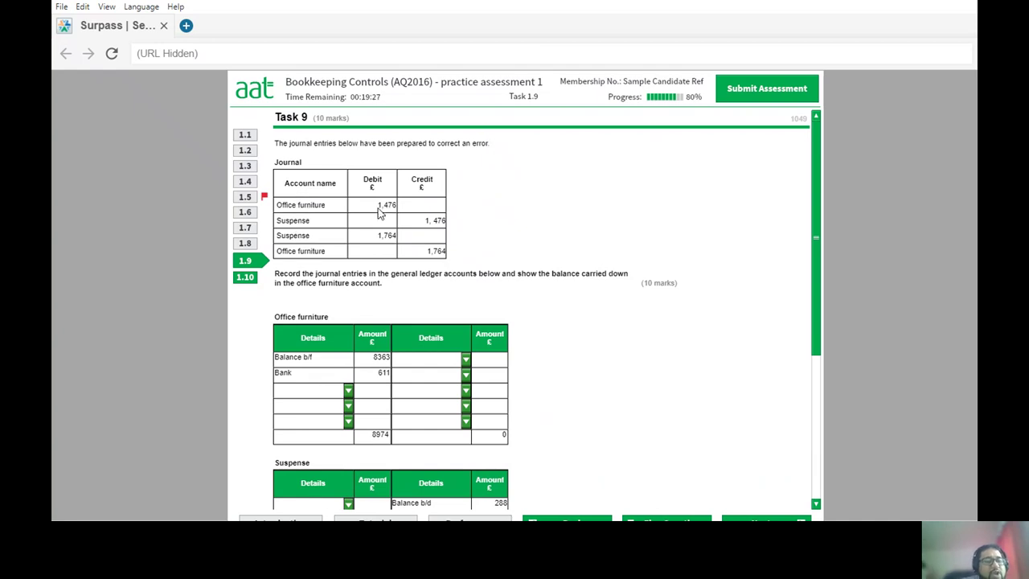
click(351, 390)
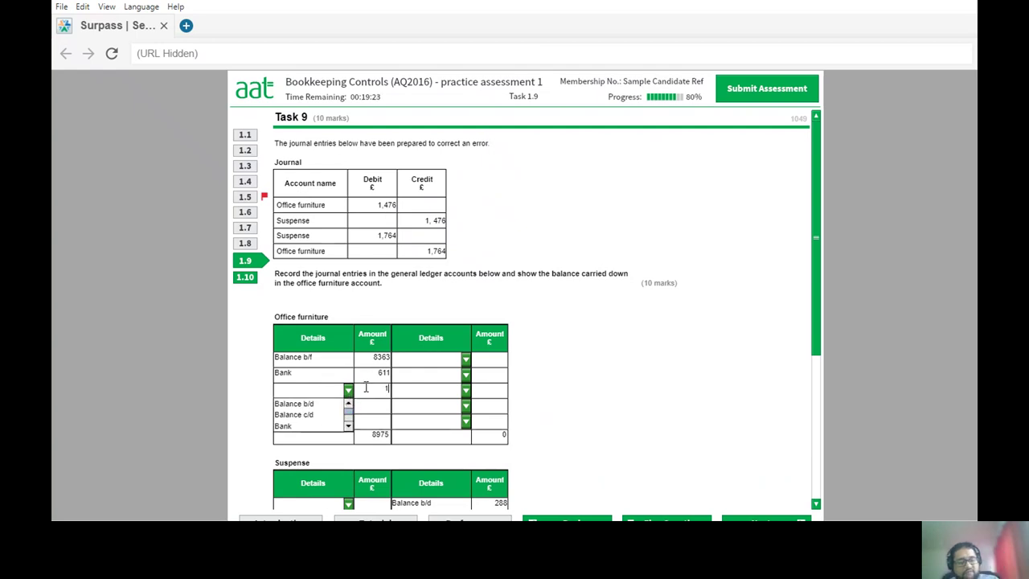
text(1476)
In the Suspense account, record a credit entry of 1476 with Office furniture as its details.
scroll(467, 413, down, 1)
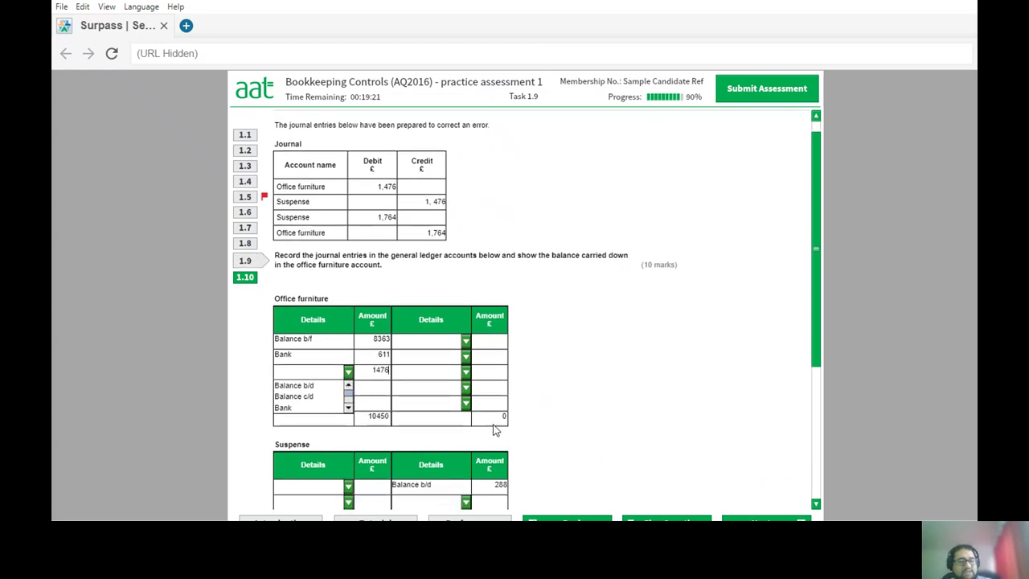
click(464, 486)
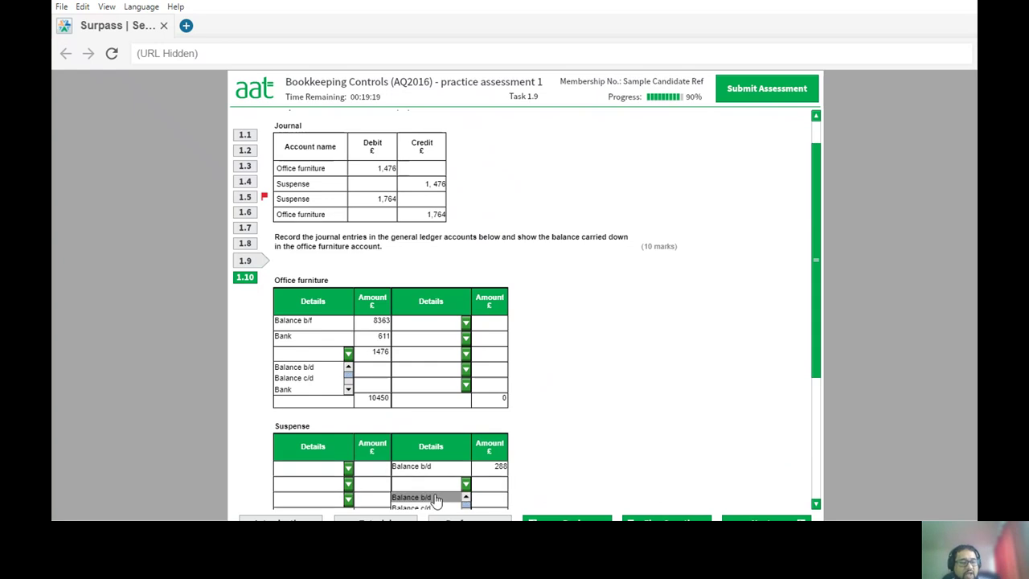
scroll(463, 492, down, 1)
click(495, 462)
text(1476)
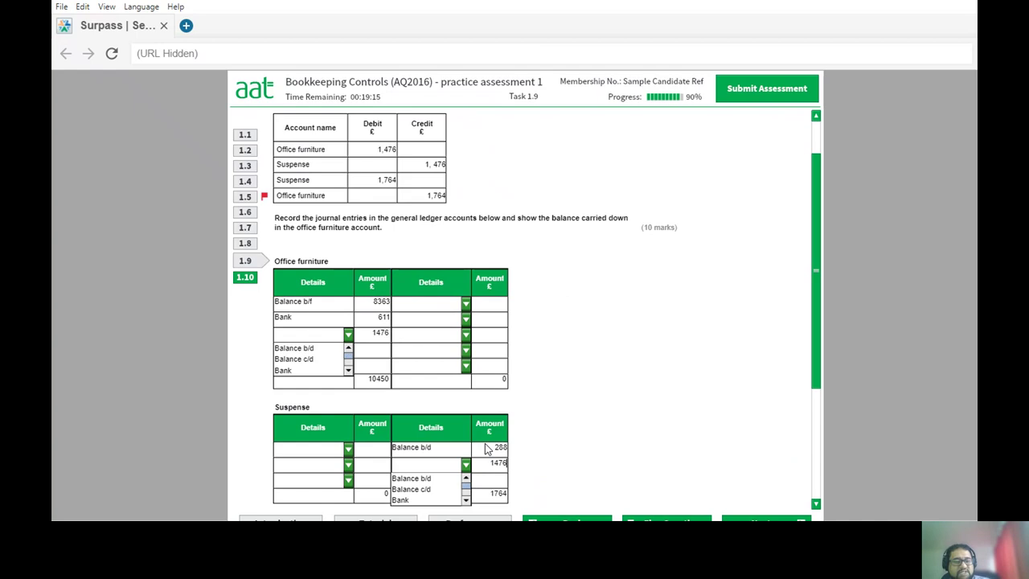
click(466, 500)
click(465, 500)
click(418, 477)
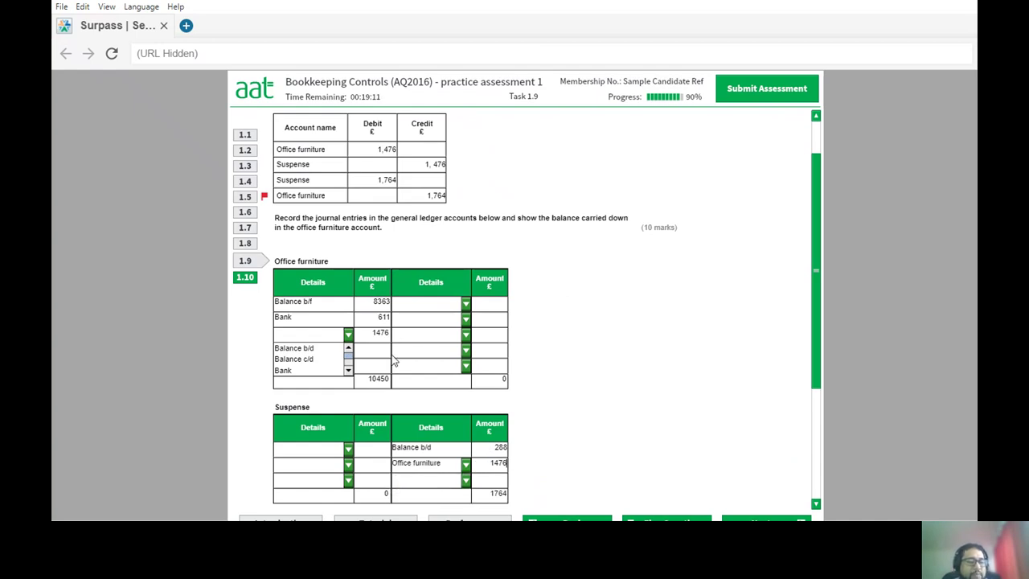
Choose Suspense as the details for the 1476 debit entry in the Office furniture account.
click(347, 371)
click(347, 370)
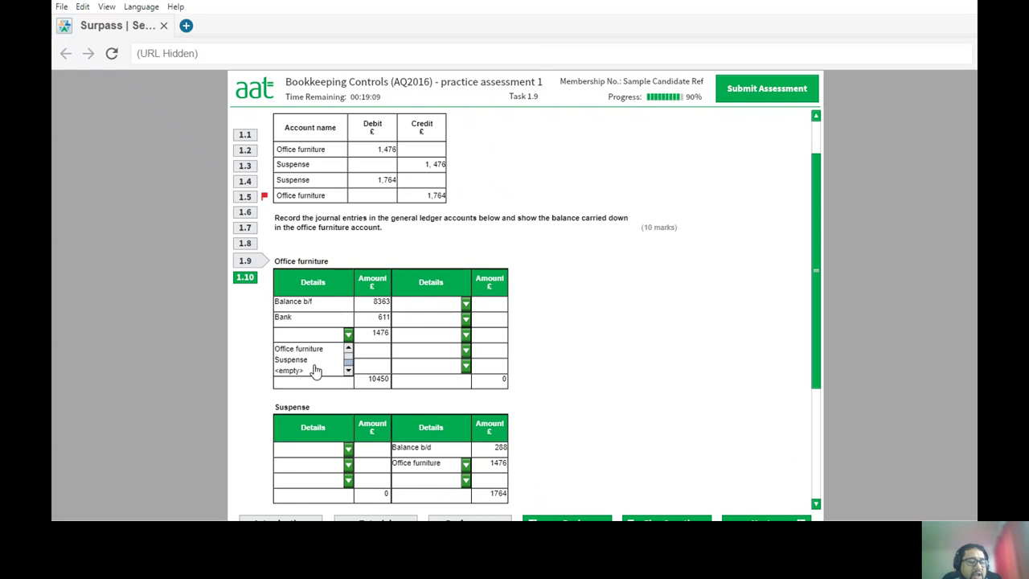
click(294, 370)
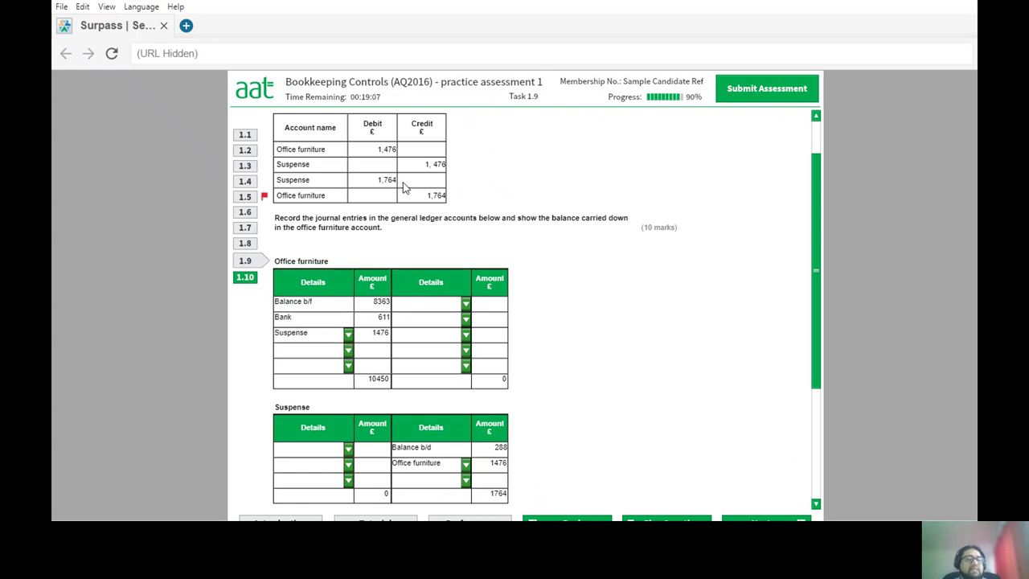
In the Office furniture account, record a credit entry of 1764 with Suspense as its details.
click(465, 305)
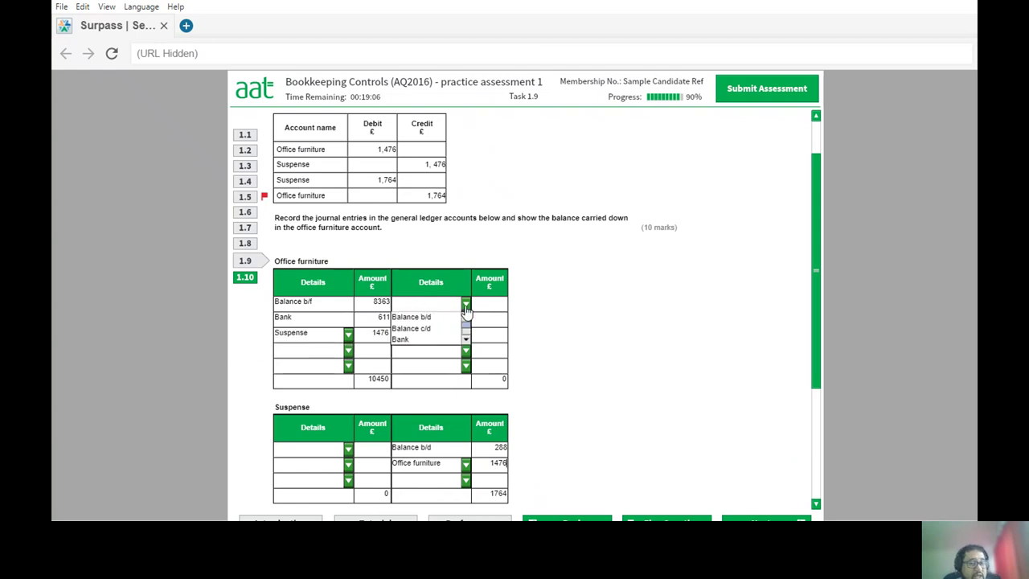
click(465, 338)
click(466, 338)
click(411, 327)
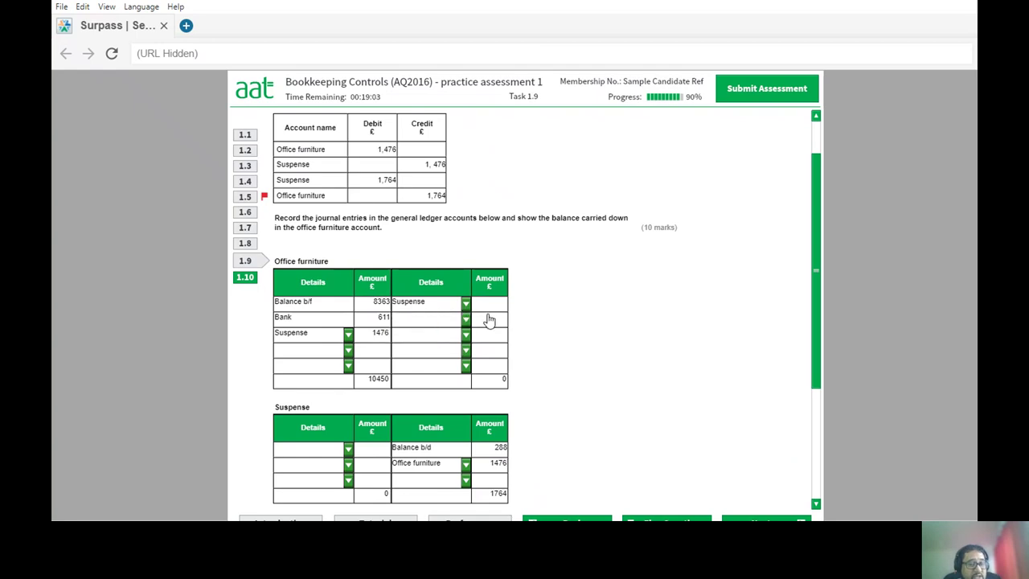
click(491, 302)
text(1)
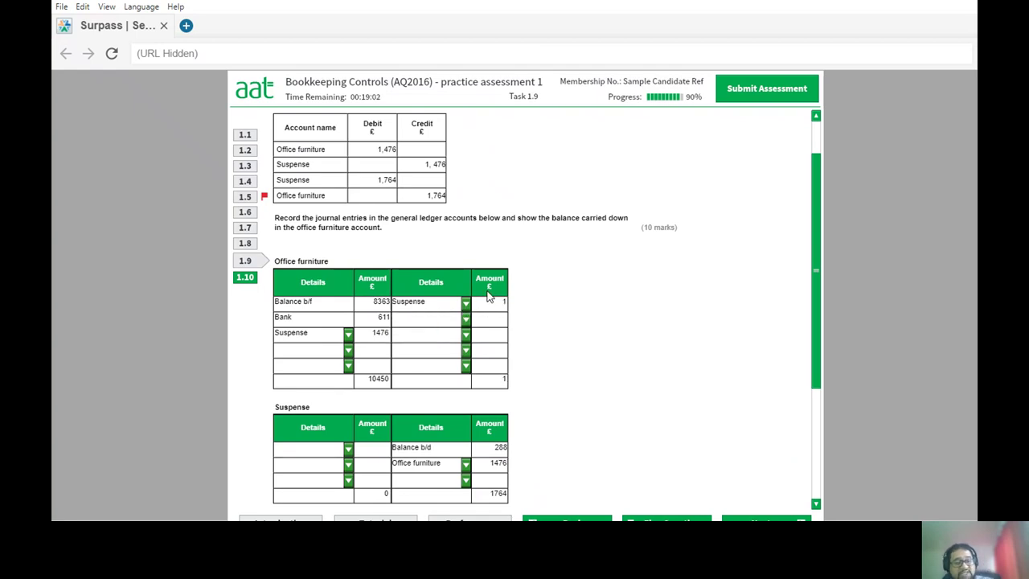
text(764)
In the Suspense account, record a debit entry of 1764 with Office furniture as its details.
click(347, 464)
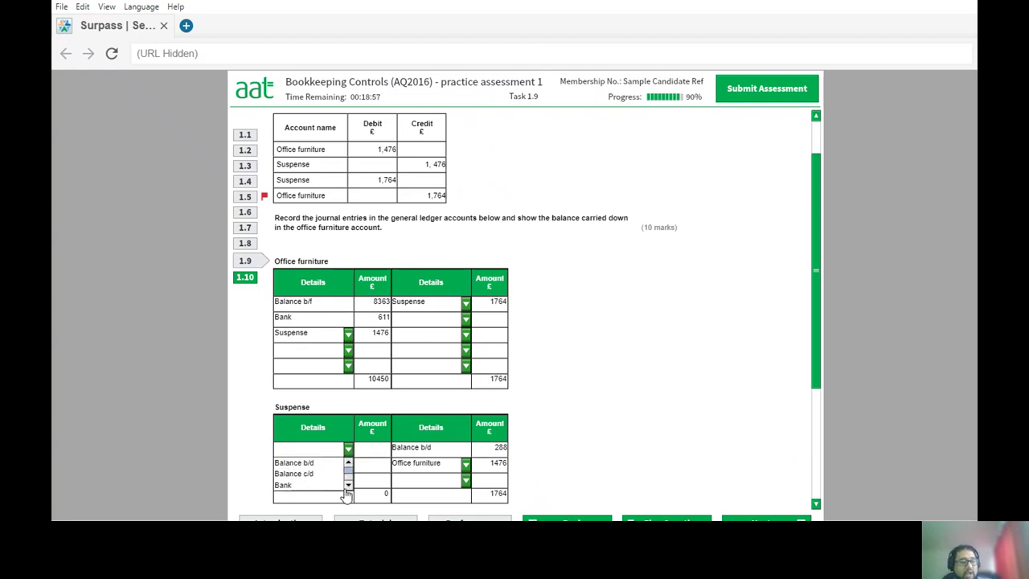
scroll(338, 482, down, 1)
click(317, 462)
click(372, 447)
text(1764)
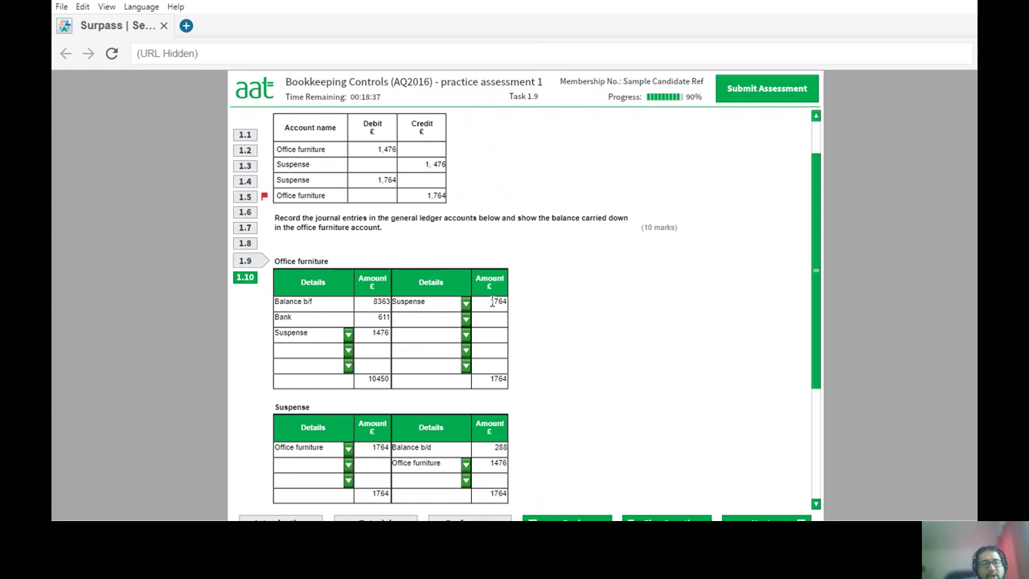
Enter a Balance c/d of 8686 in the last credit row of the Office furniture account.
drag(487, 302, 512, 301)
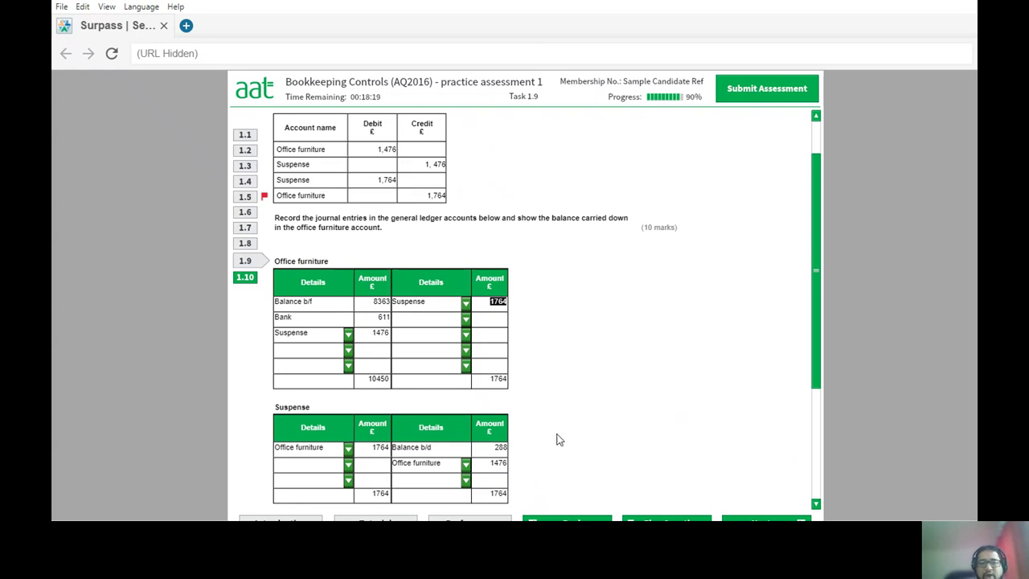
scroll(490, 494, down, 1)
key(Home)
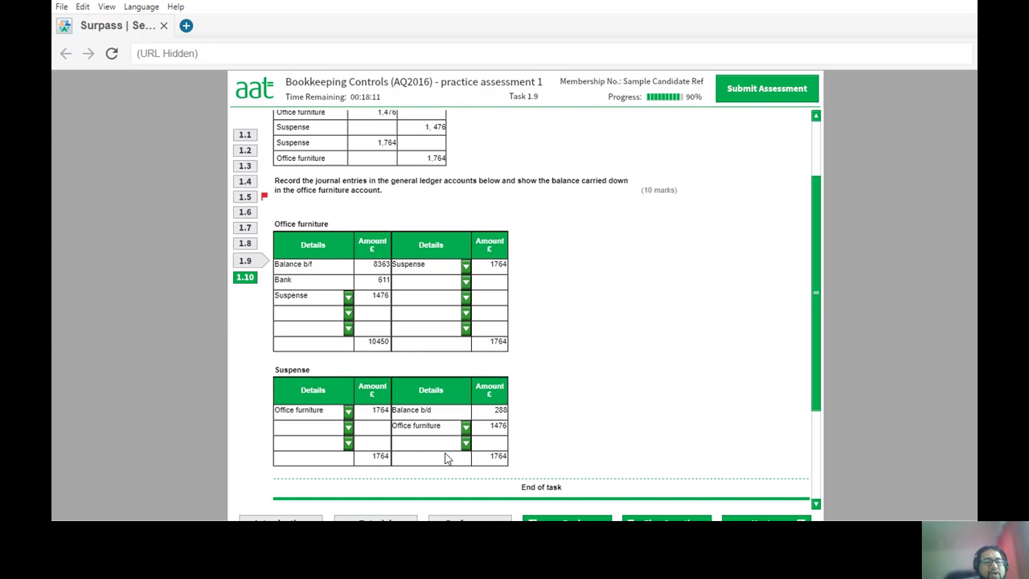
scroll(409, 376, up, 1)
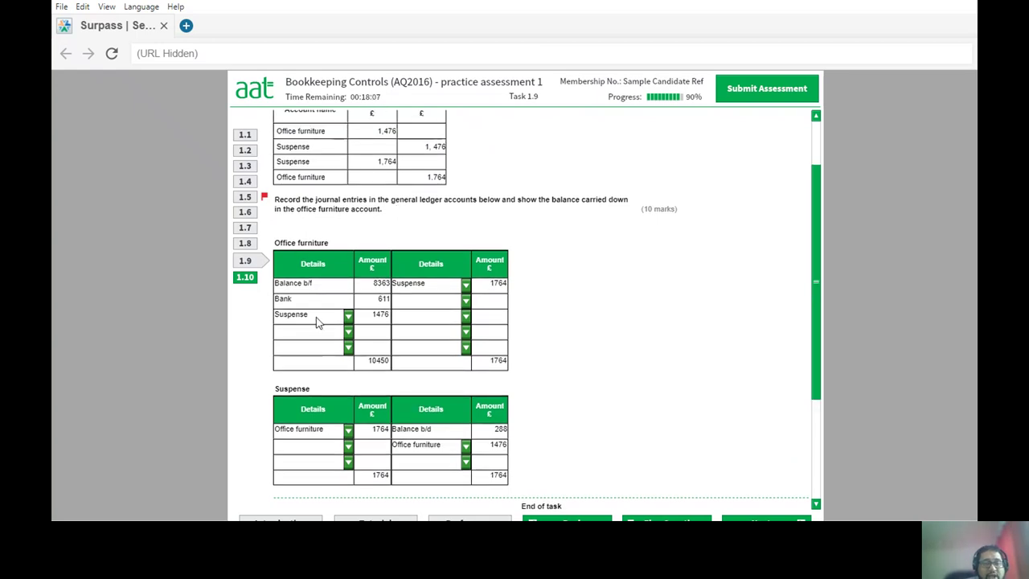
click(466, 347)
click(417, 372)
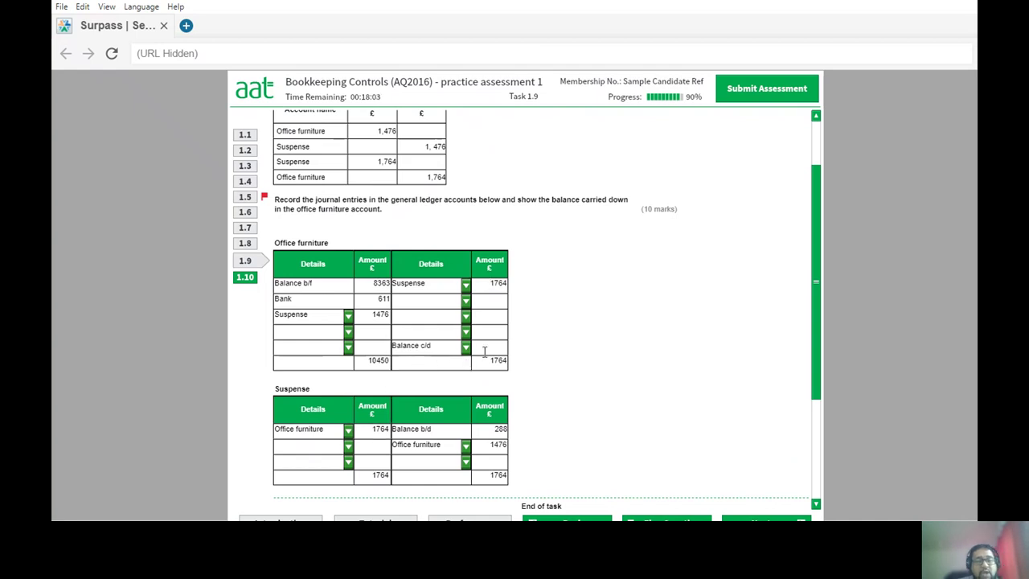
click(485, 352)
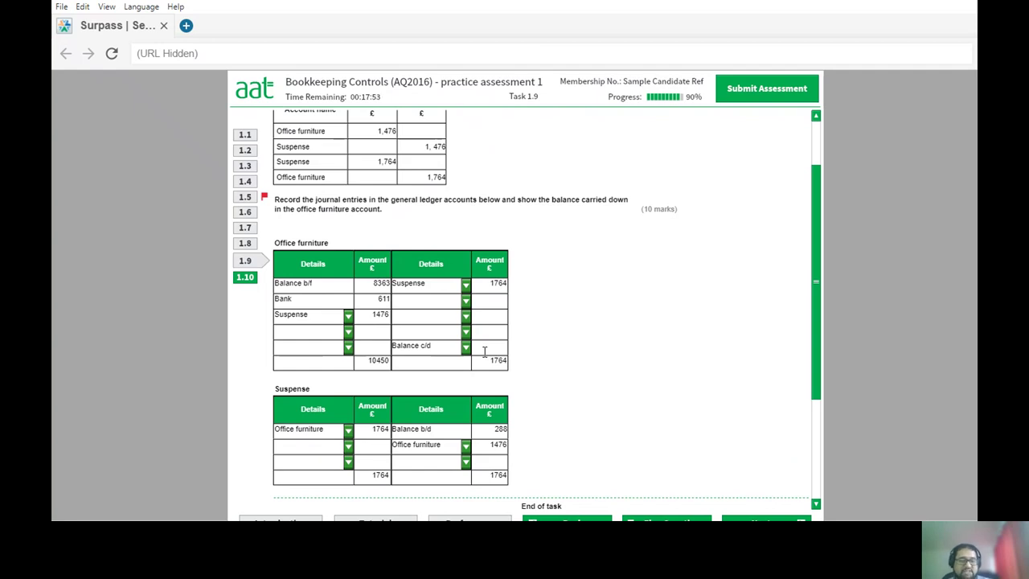
text(8686)
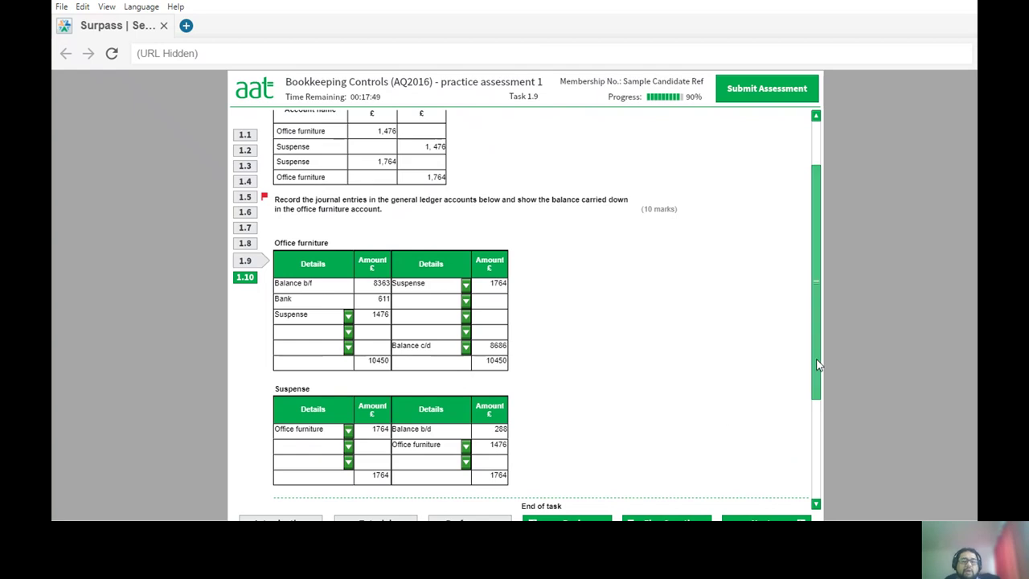
Open Task 1.10, dismiss the scrolling notice and enter 1226 as the Suspense debit in part (a).
scroll(818, 369, down, 2)
scroll(818, 368, up, 3)
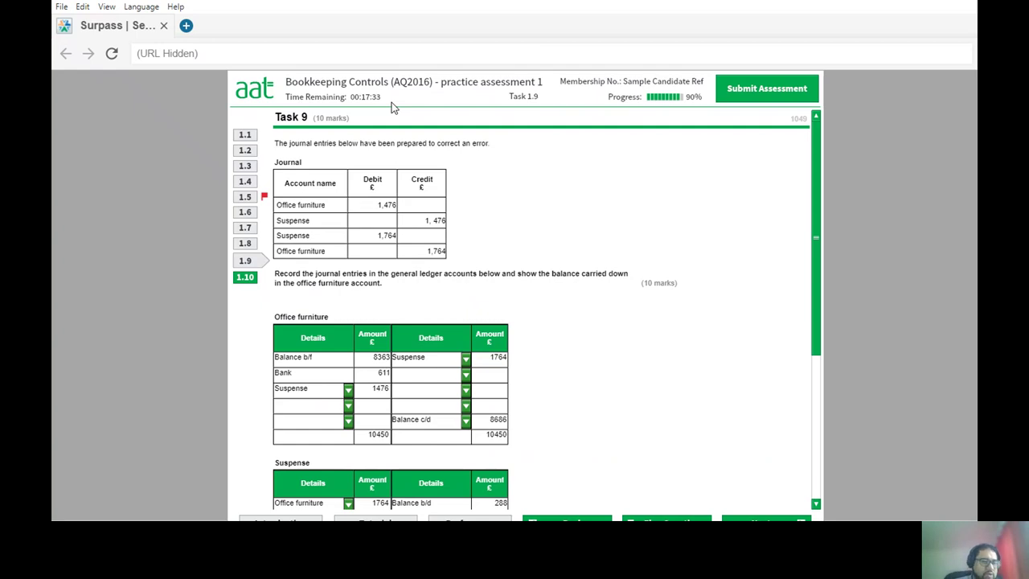
click(243, 278)
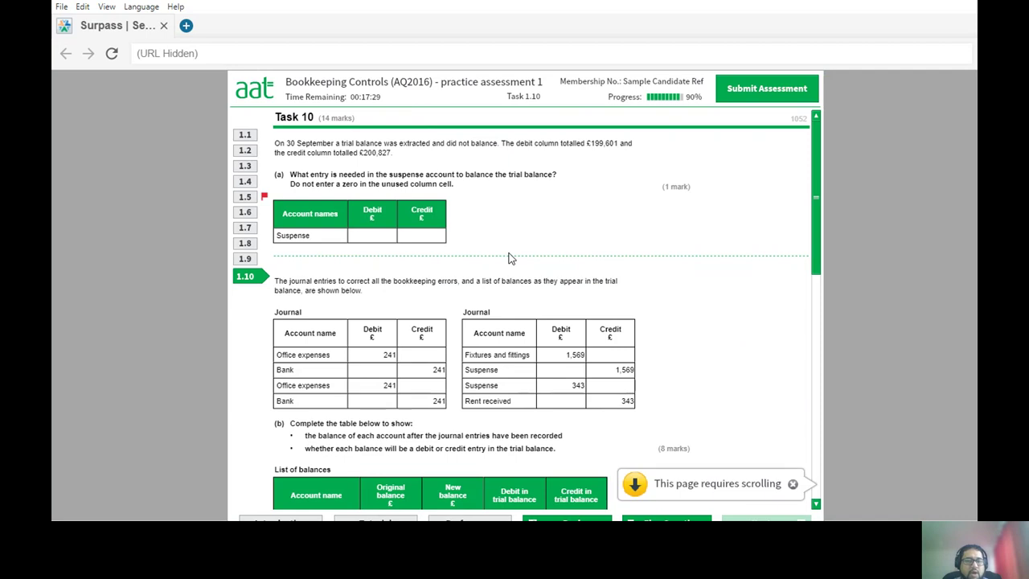
click(794, 484)
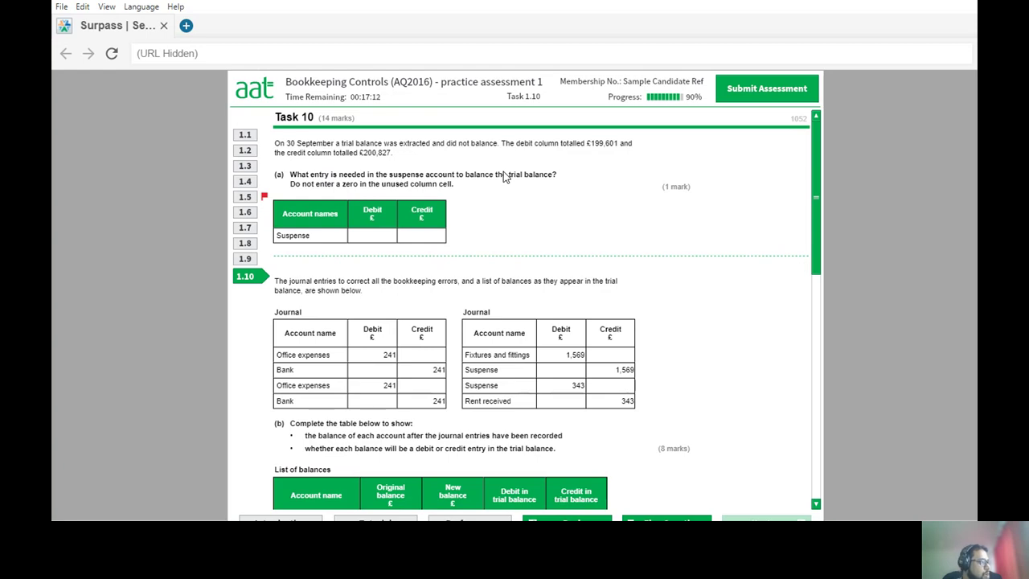
click(370, 235)
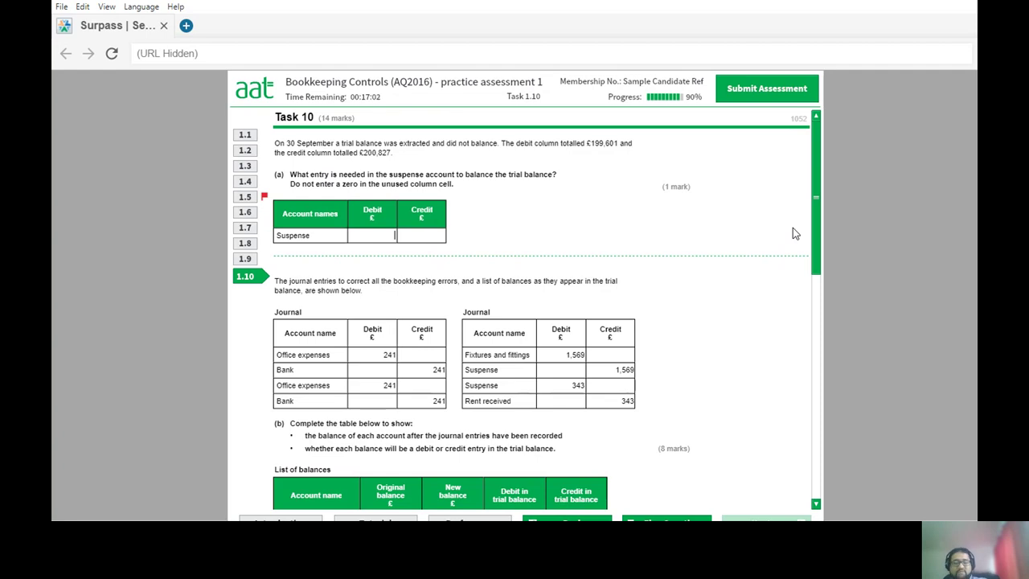
text(1226)
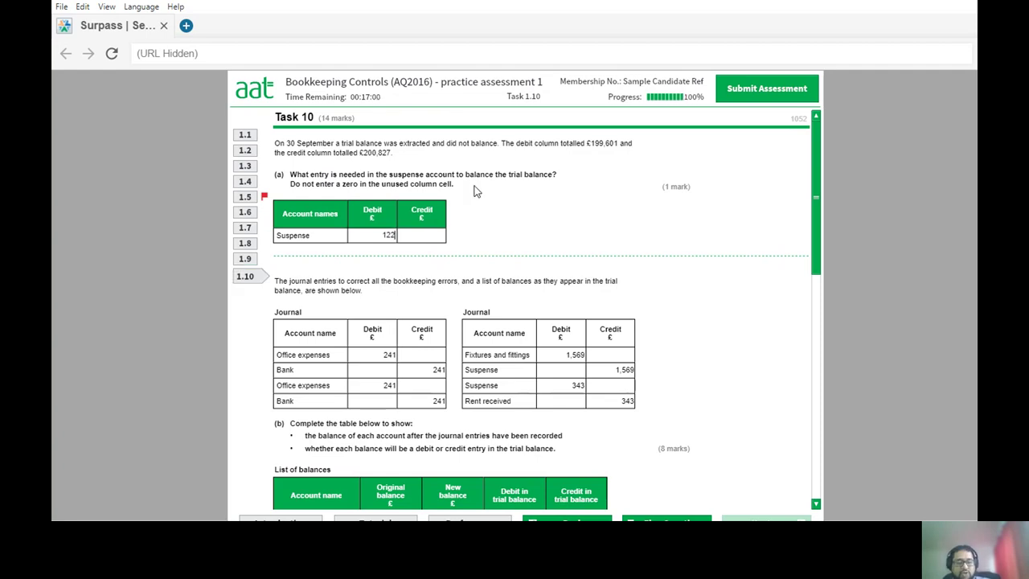
In the part (b) list of balances, set the new balance for Office expenses to 2449.
scroll(424, 222, down, 3)
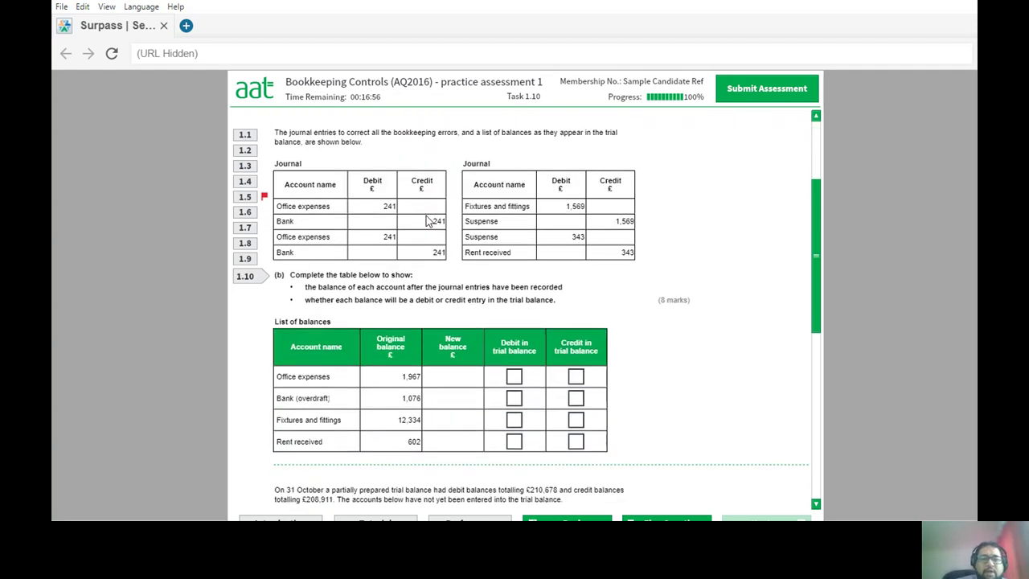
scroll(427, 222, up, 1)
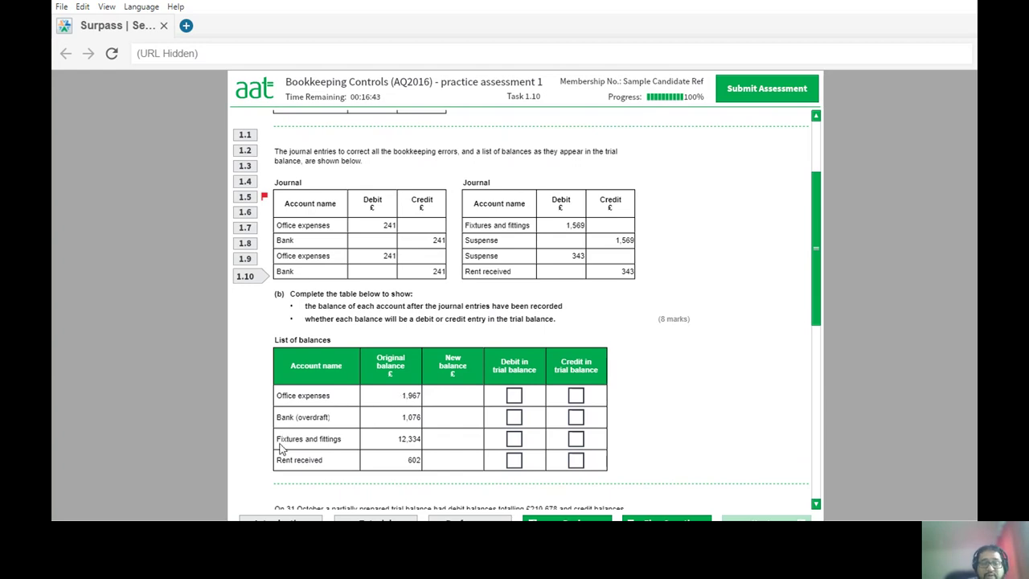
scroll(352, 446, down, 1)
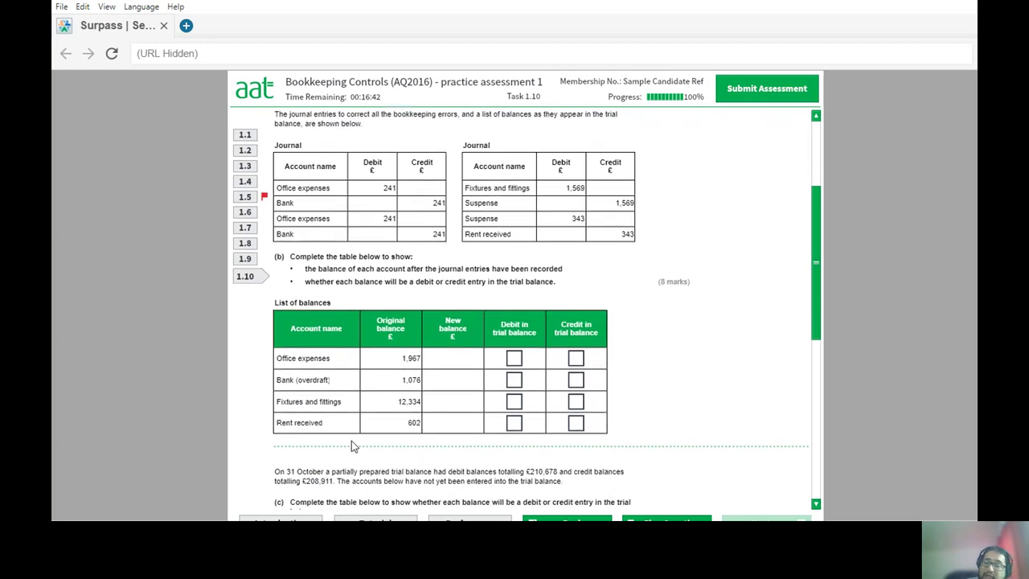
scroll(351, 442, up, 1)
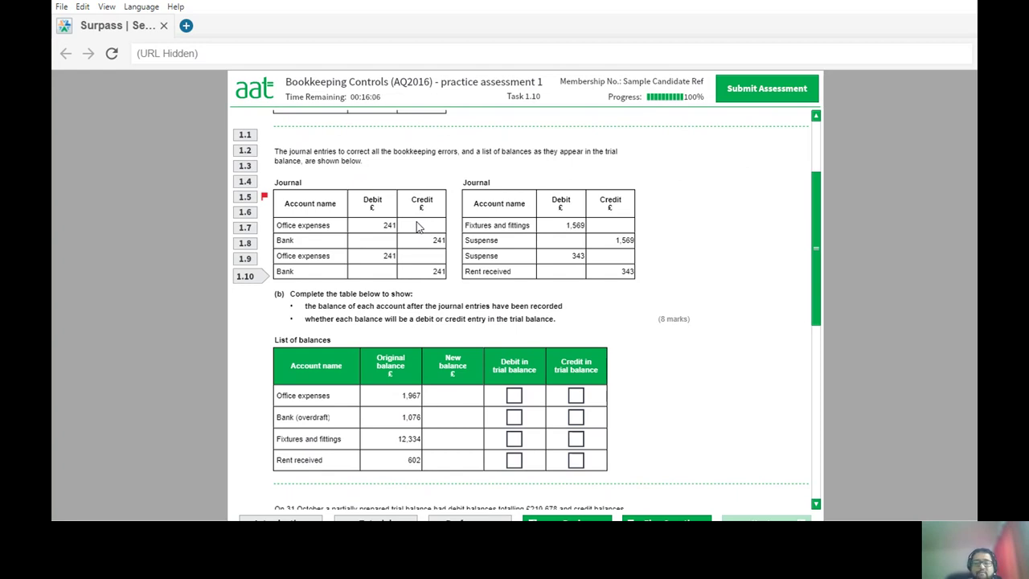
click(455, 394)
text(2449)
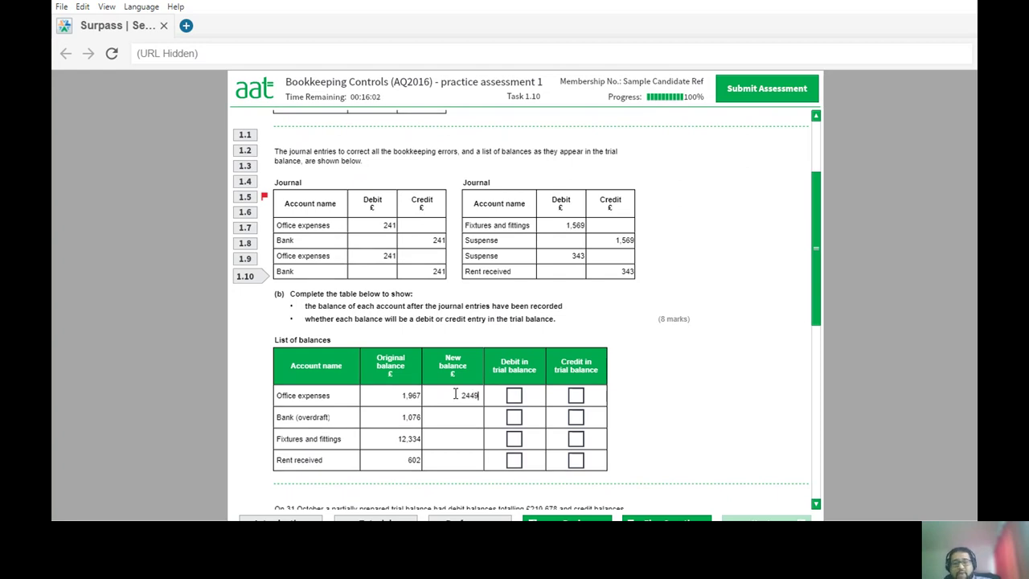
Mark Office expenses as a debit, then give Bank (overdraft) a new balance of 1558 marked as a credit.
click(514, 397)
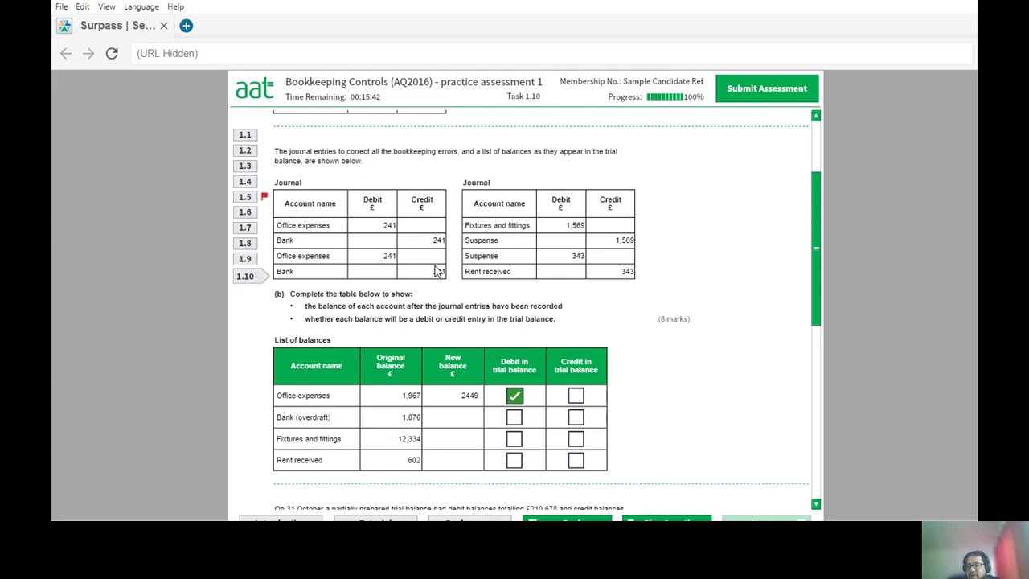
click(462, 417)
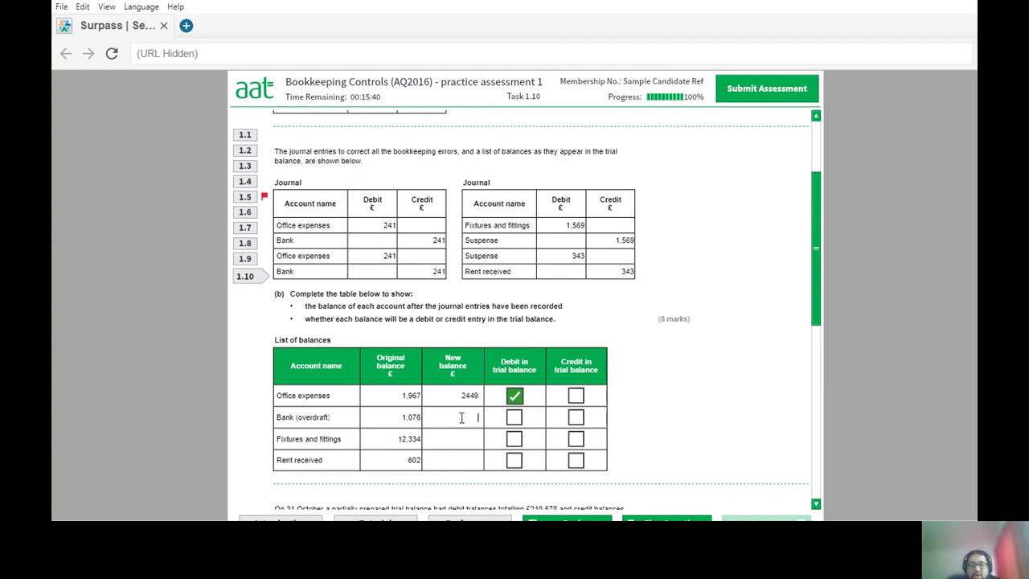
text(1558)
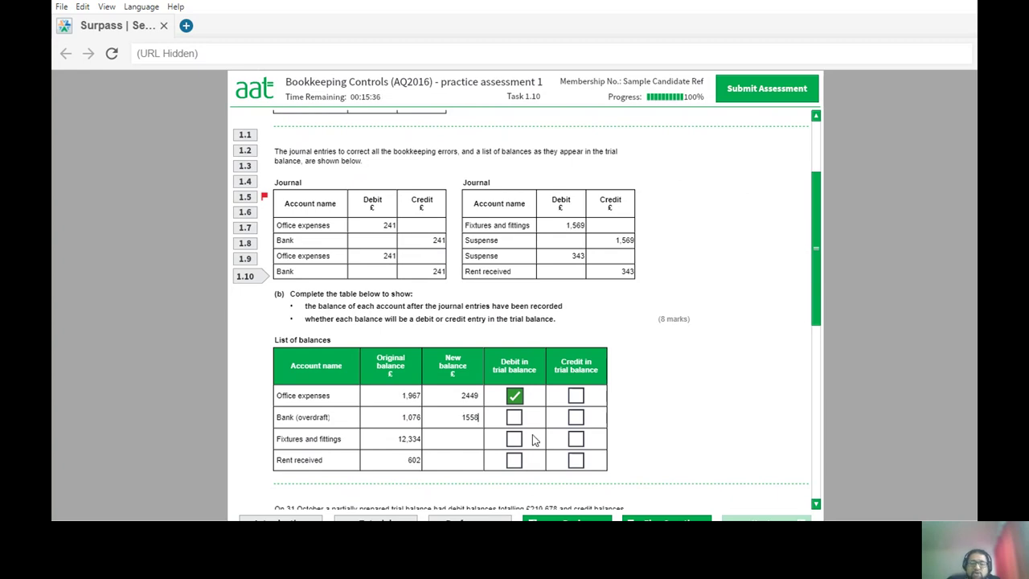
click(575, 417)
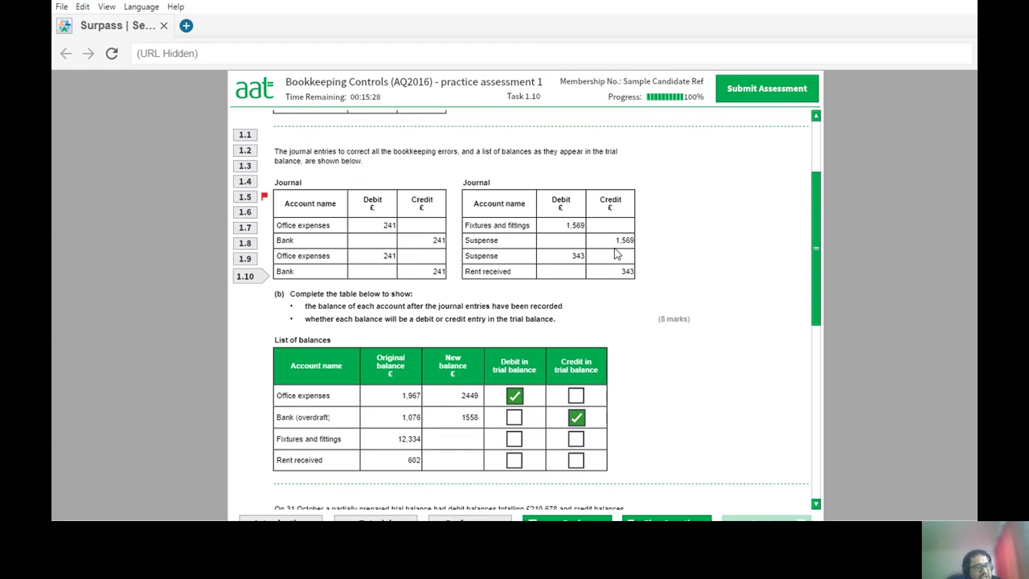
In the part (b) list of balances, set the Fixtures and fittings new balance to 13903 and mark it as a debit.
scroll(614, 254, up, 1)
scroll(614, 254, up, 3)
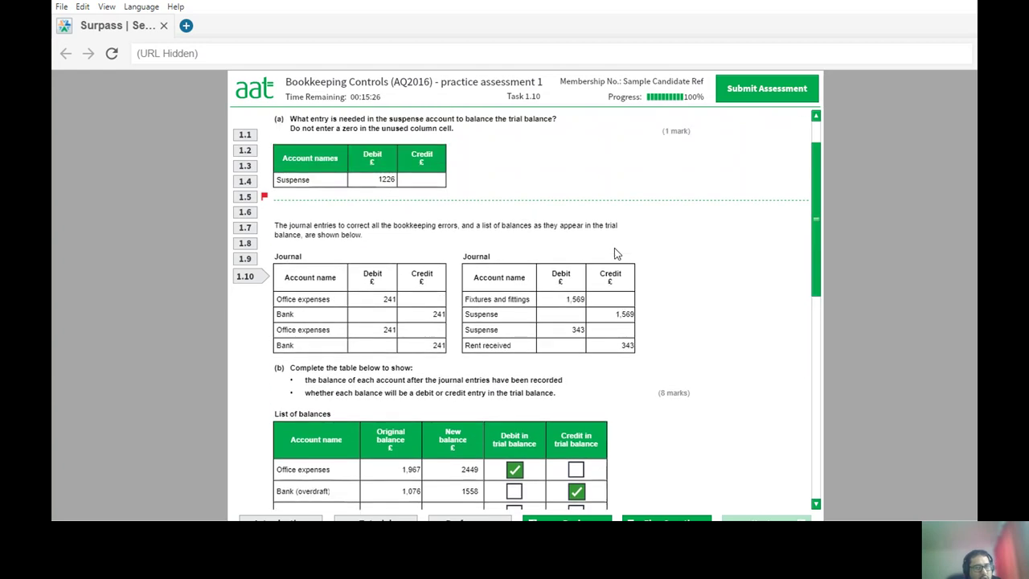
double_click(384, 198)
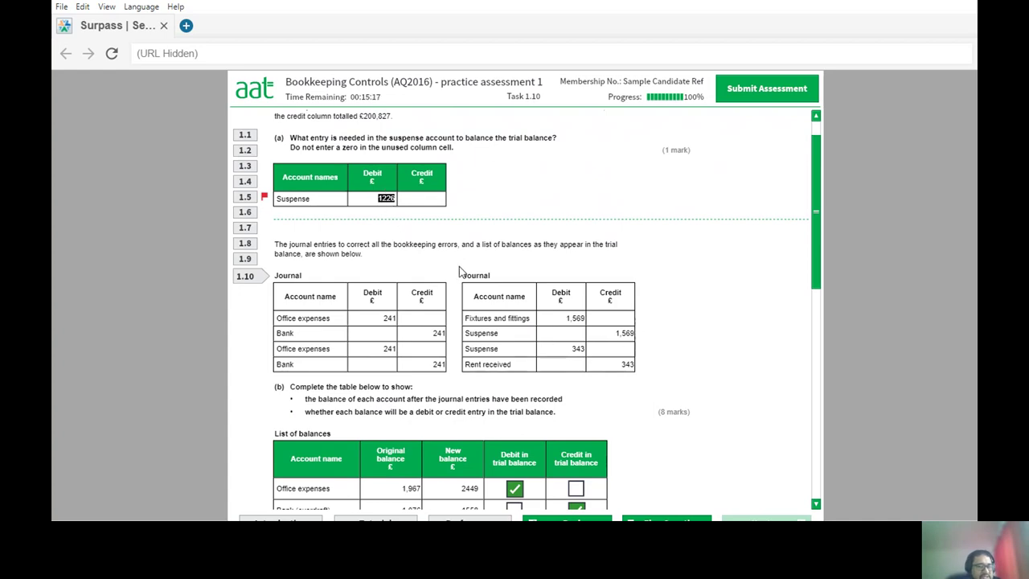
scroll(599, 424, down, 2)
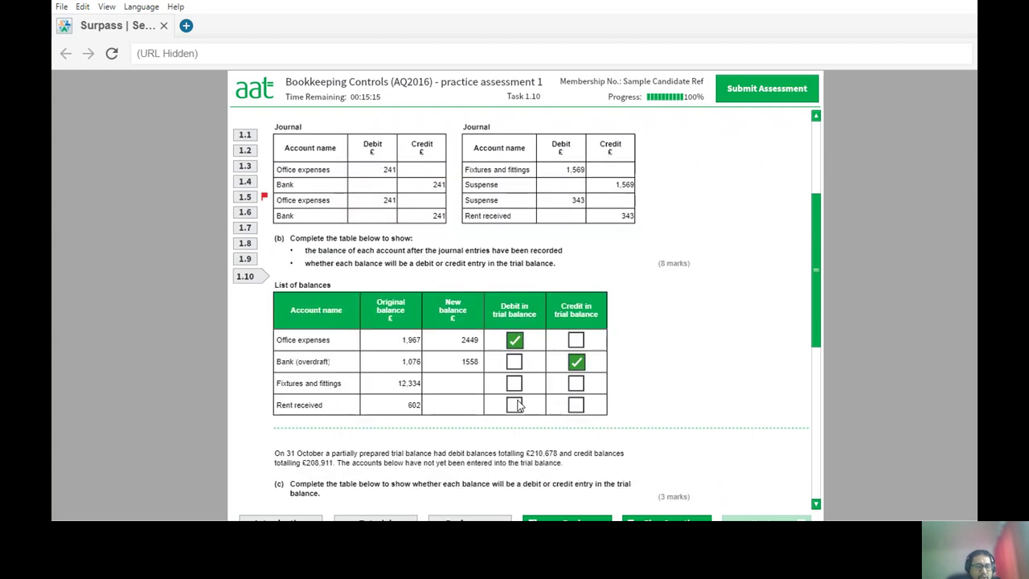
click(437, 385)
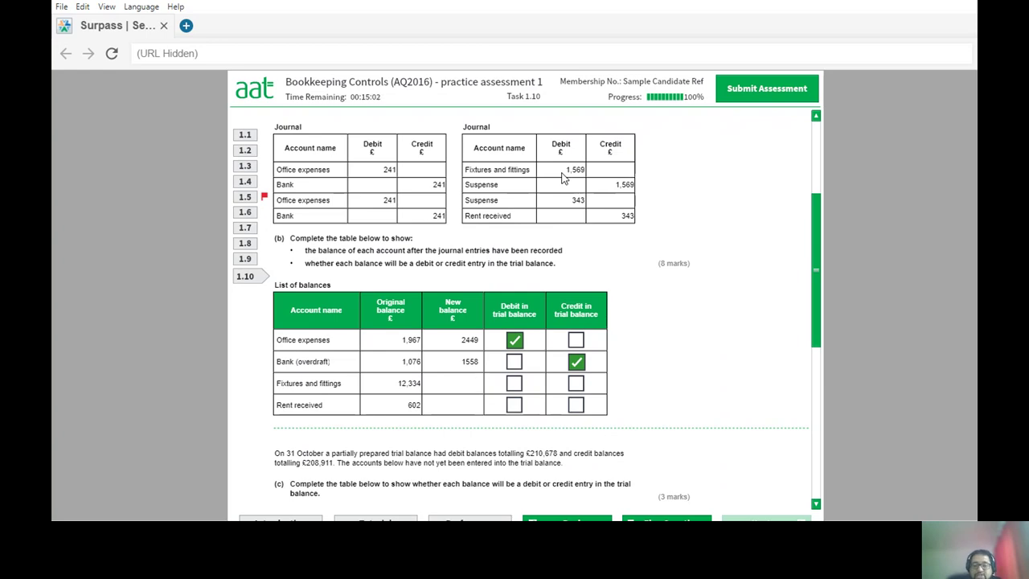
text(3903)
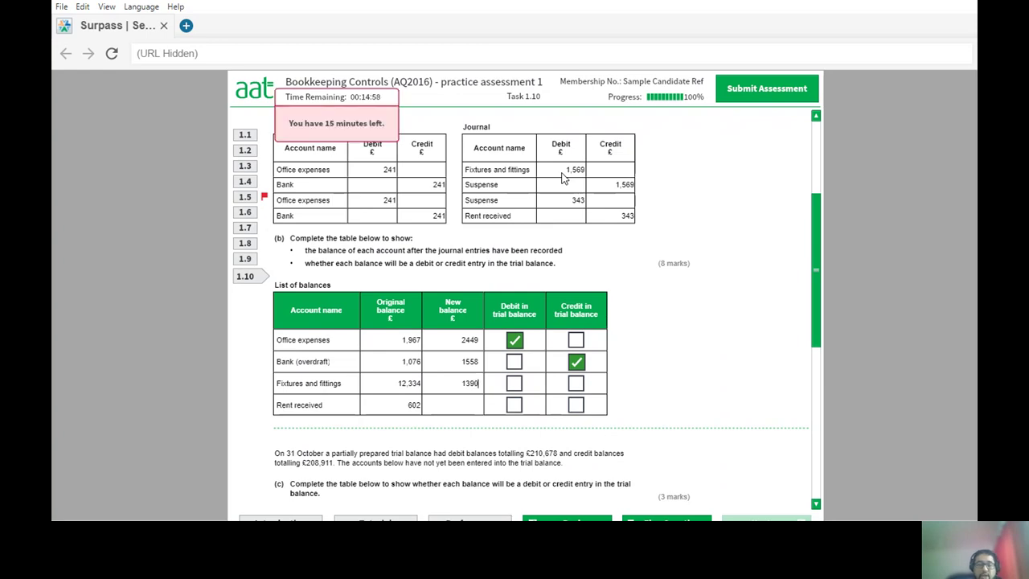
click(514, 383)
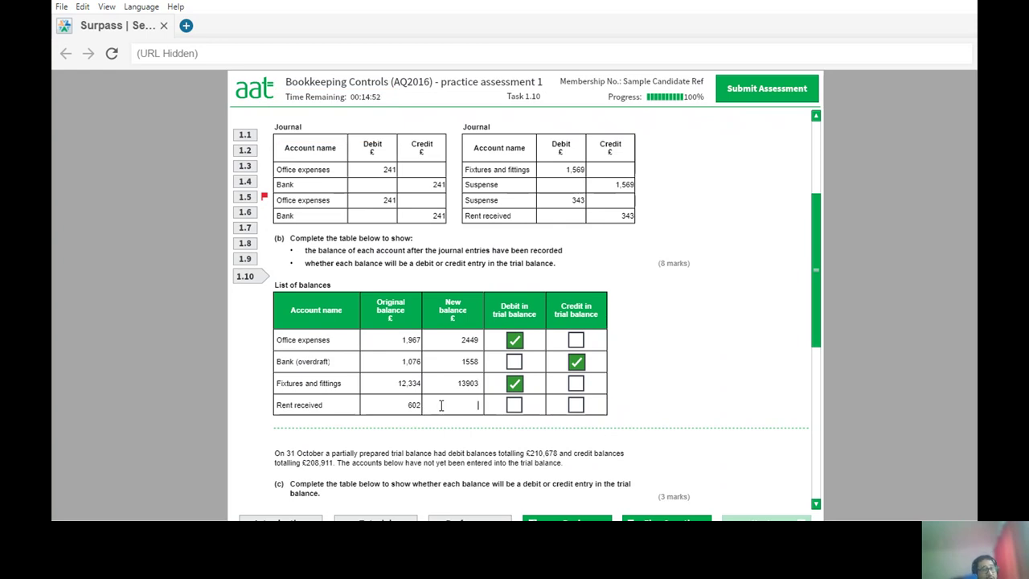
Set the Rent received new balance to 945 and mark it as a credit in the trial balance.
click(441, 405)
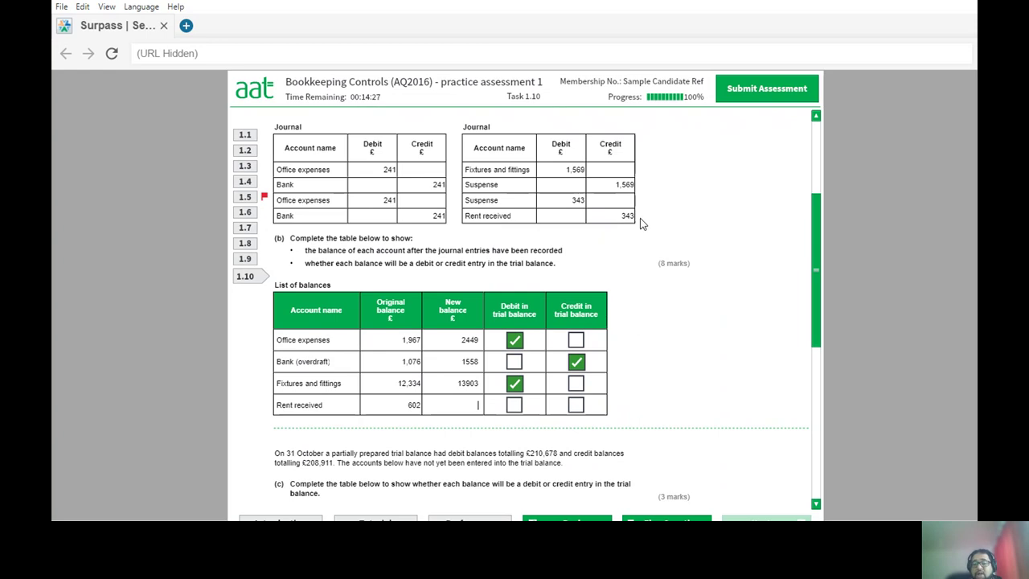
text(45)
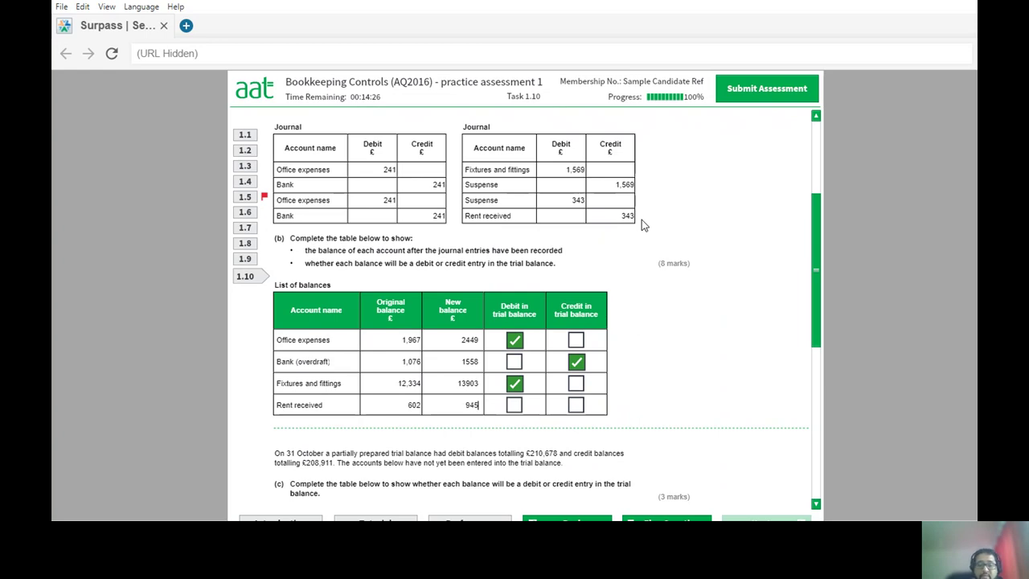
click(575, 405)
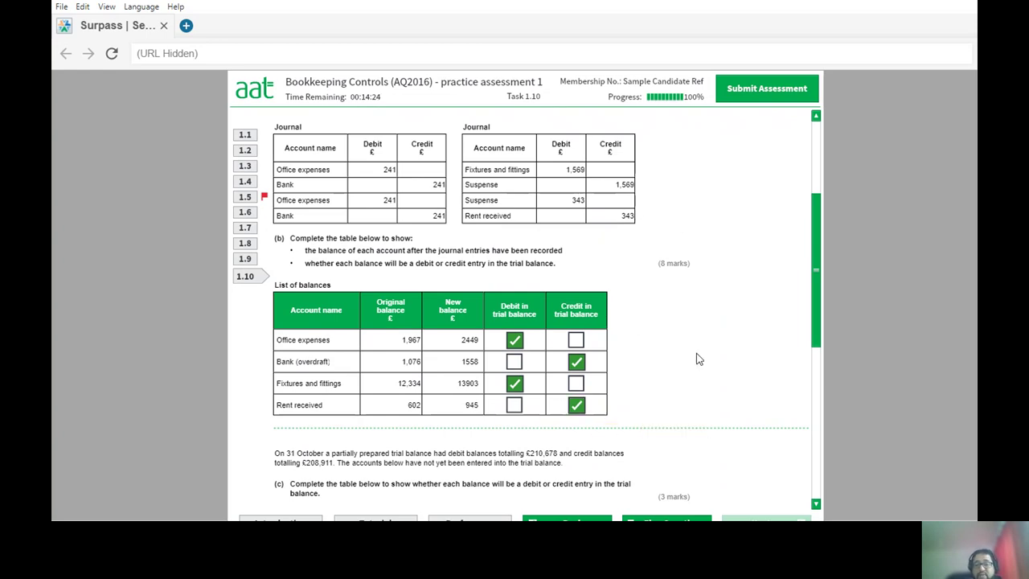
In part (c), mark VAT control as a credit and both Sales returns and Drawings as debits in the trial balance.
scroll(698, 360, down, 3)
scroll(698, 360, down, 1)
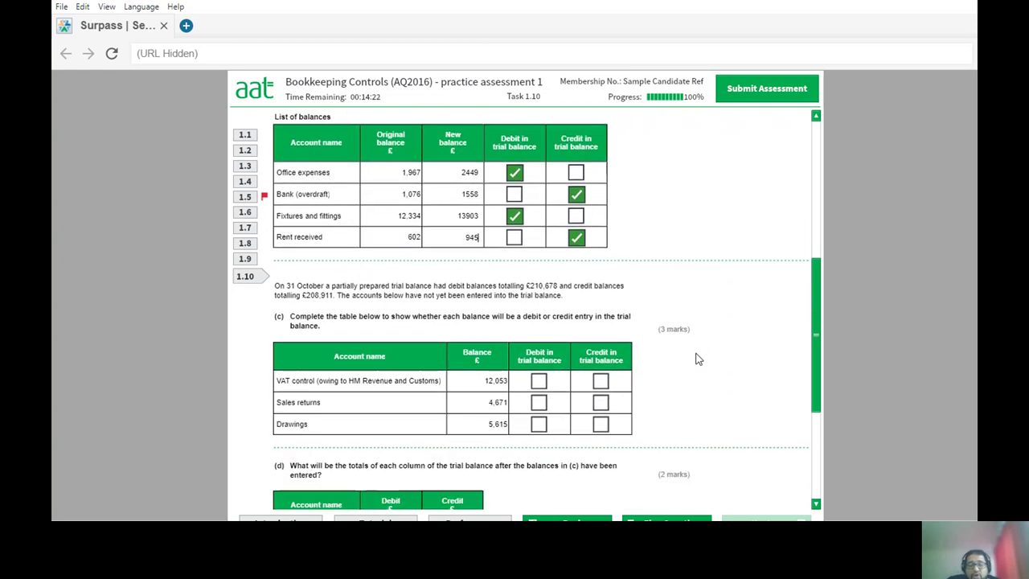
scroll(697, 359, down, 3)
scroll(698, 360, up, 2)
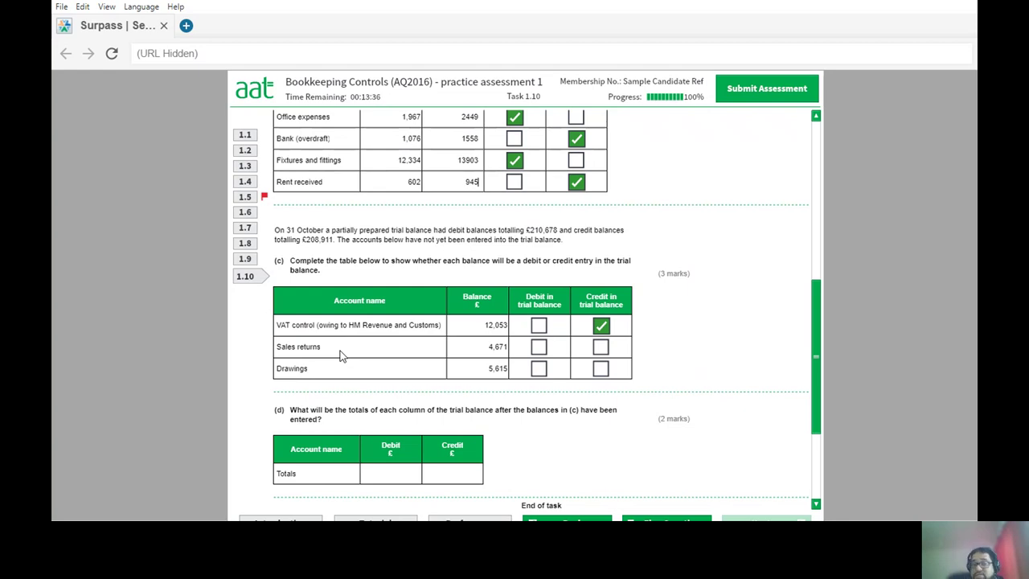
click(542, 352)
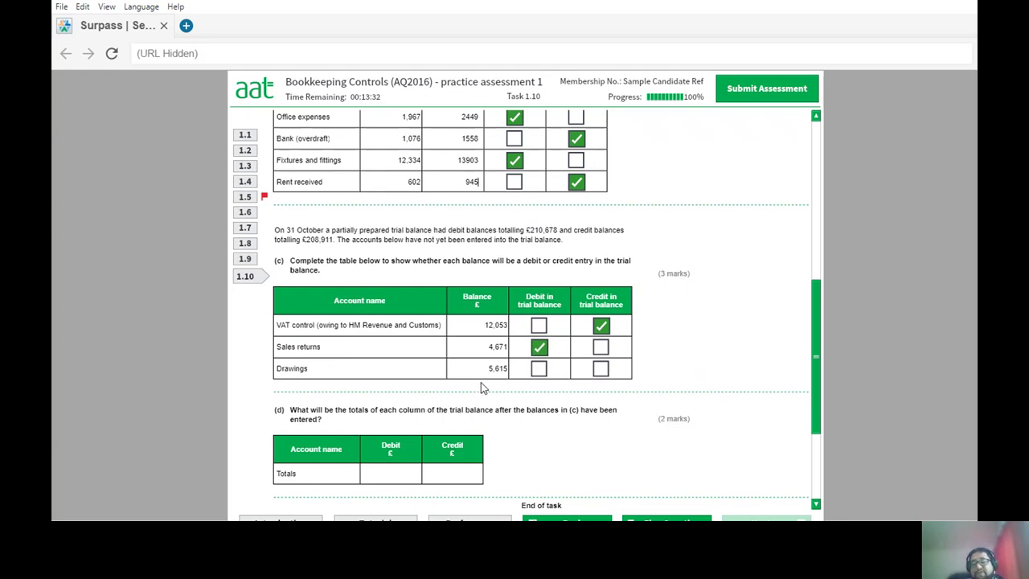
click(539, 369)
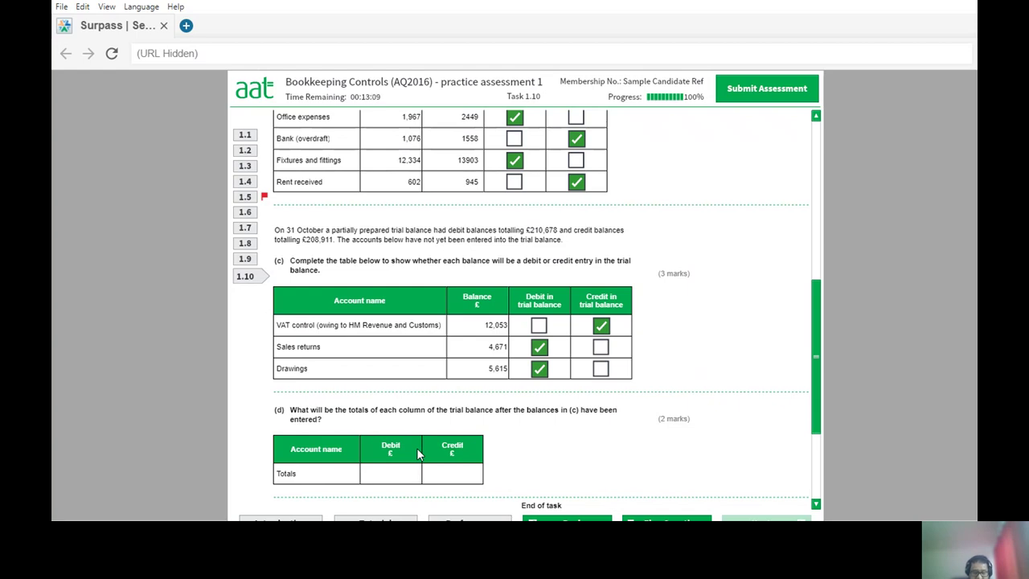
In the part (d) totals row, enter 220964 as both the debit total and the credit total.
text(22)
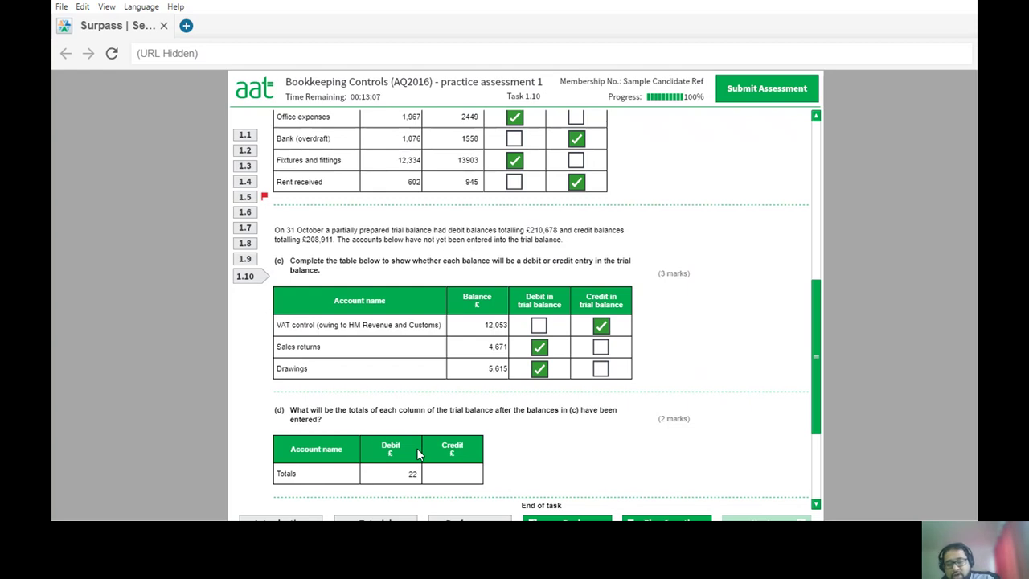
text(0964)
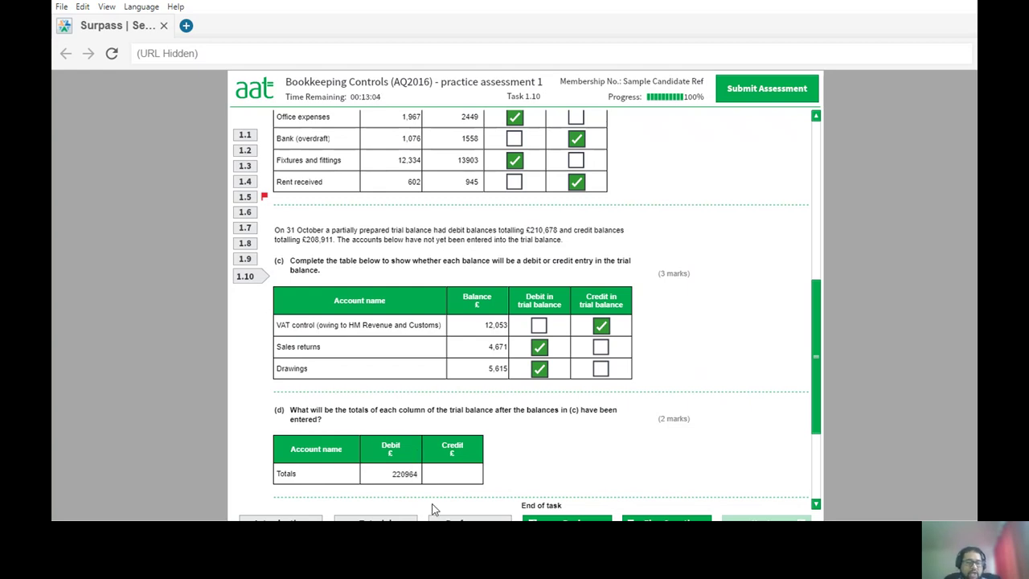
click(451, 474)
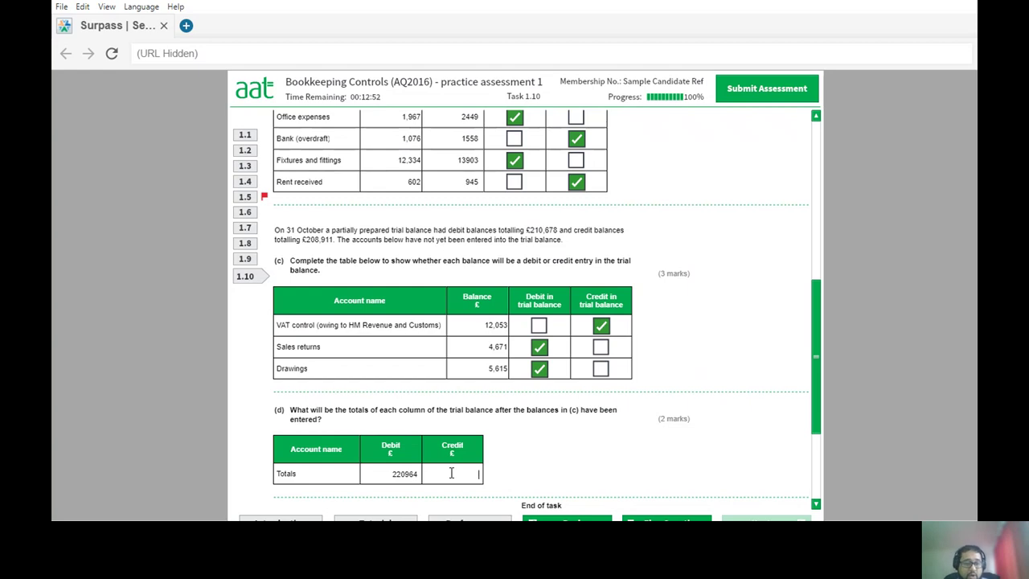
text(220)
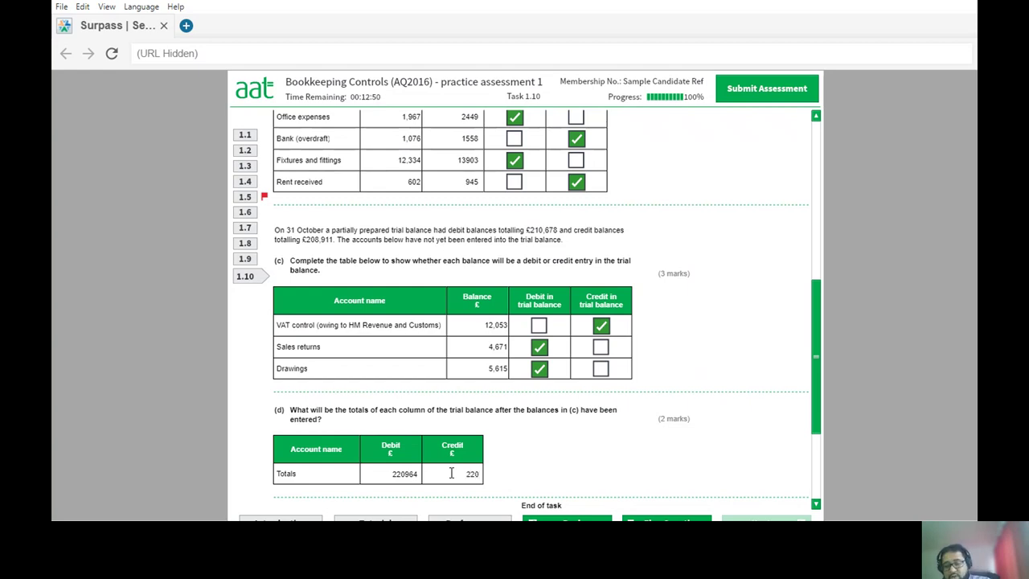
text(864)
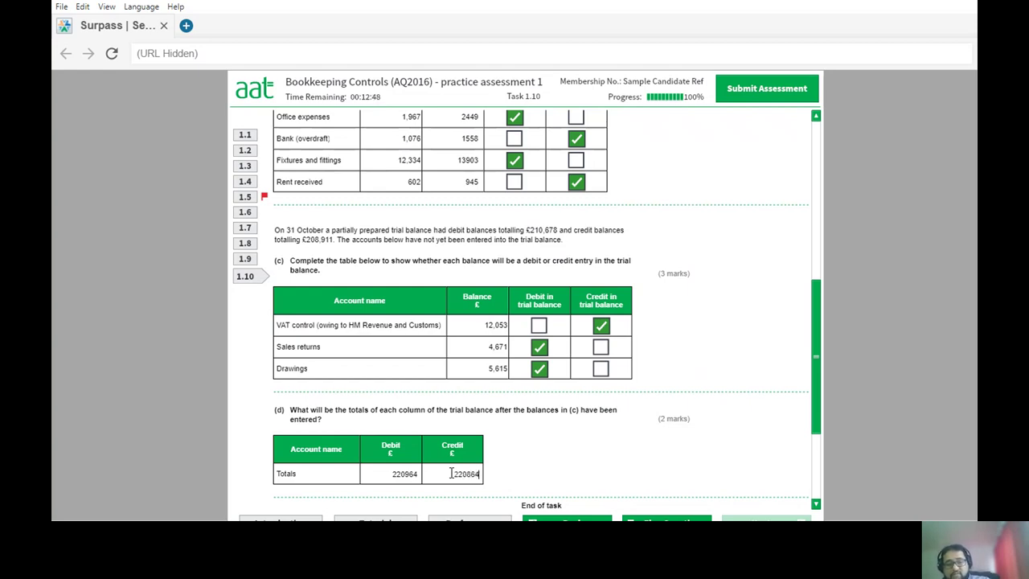
key(BackSpace)
key(BackSpace)
key(BackSpace)
text(9)
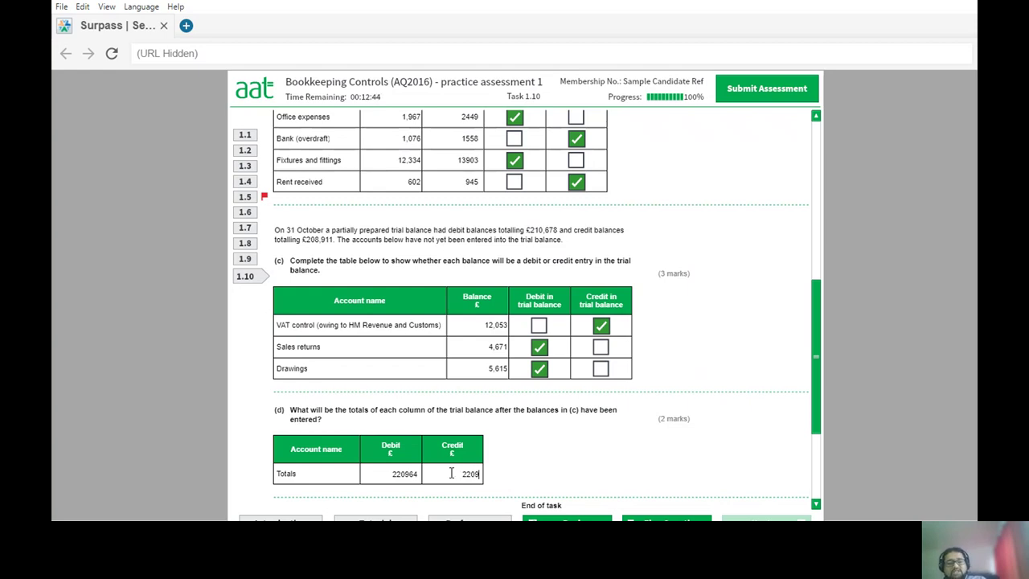
text(64)
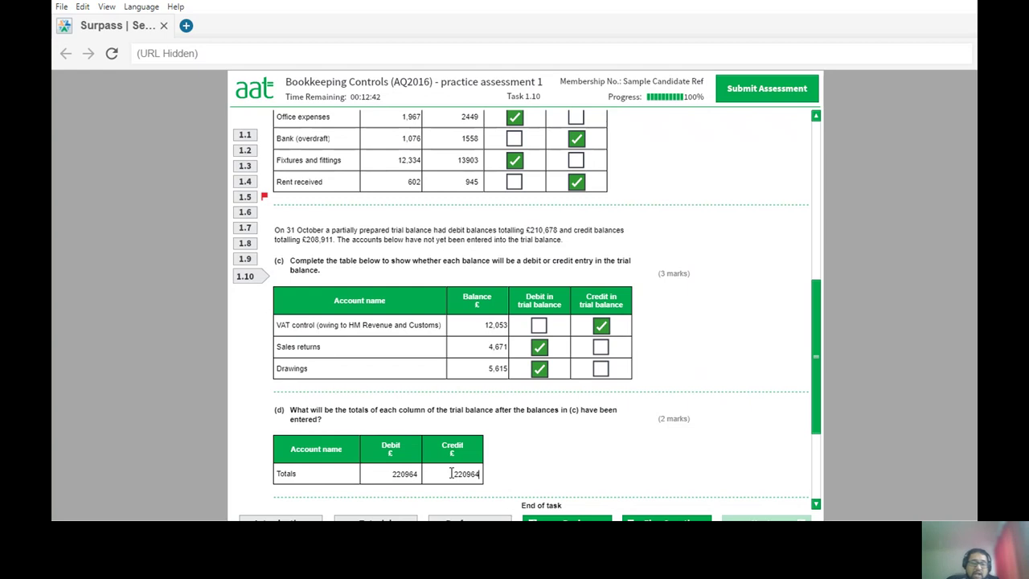
Return to the flagged Task 1.5 and bring up the part (c) table of reasons for the difference.
scroll(512, 444, down, 1)
scroll(512, 442, down, 1)
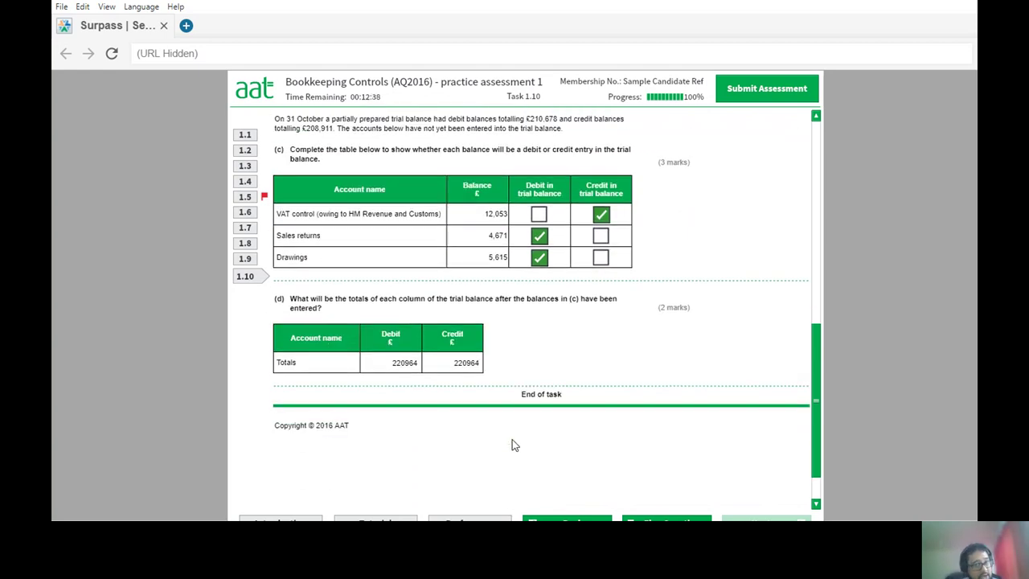
click(246, 197)
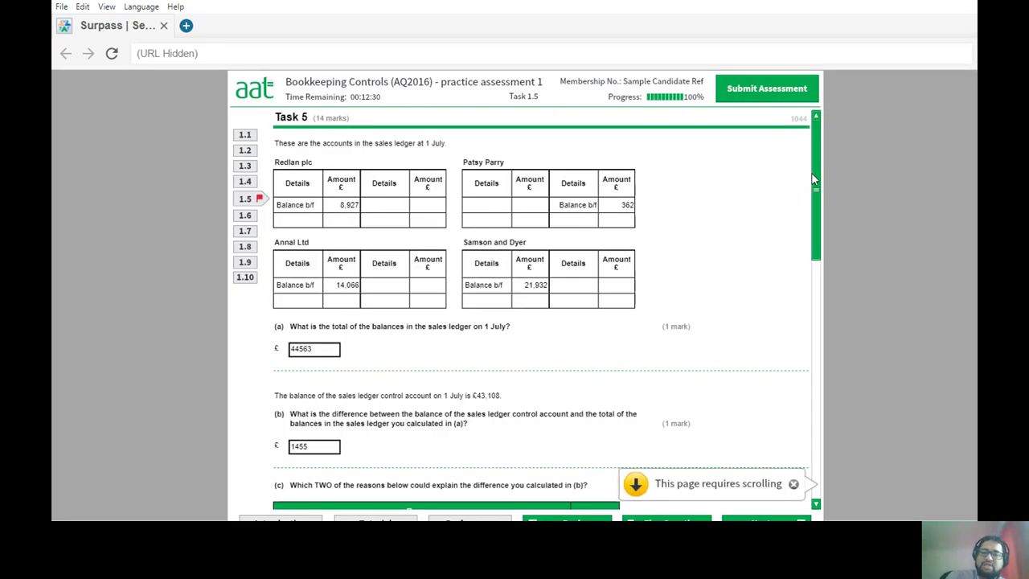
drag(814, 249, 815, 376)
scroll(815, 367, up, 1)
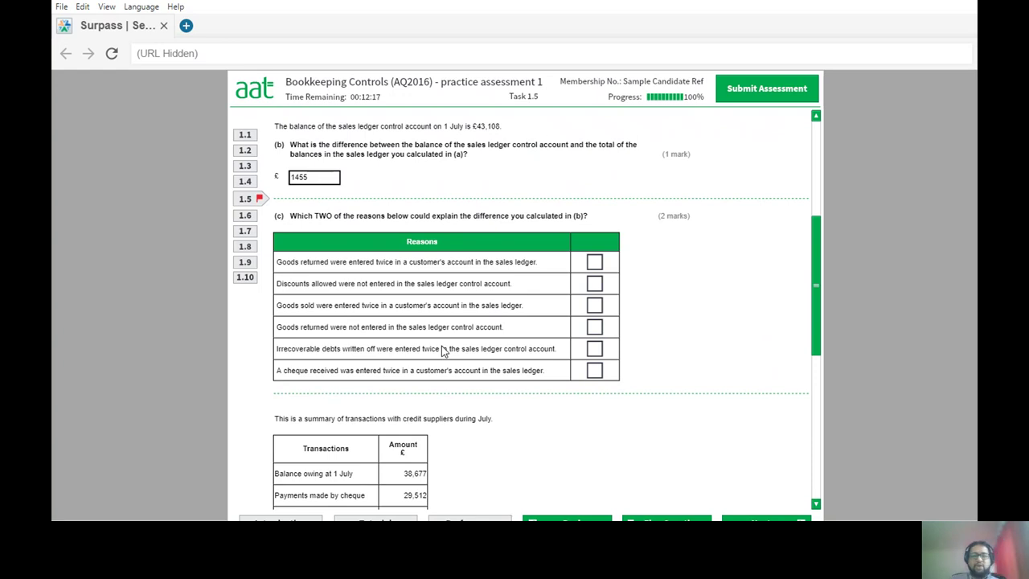
Switch to the Book1 workbook in Excel and enter Sl in cell B5 of Sheet3.
key(alt+Tab)
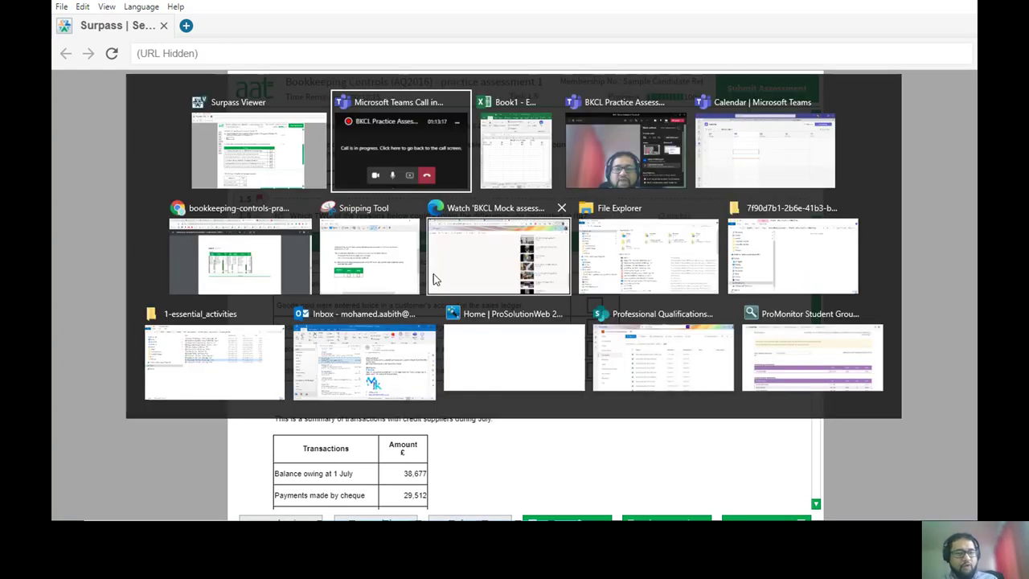
click(523, 144)
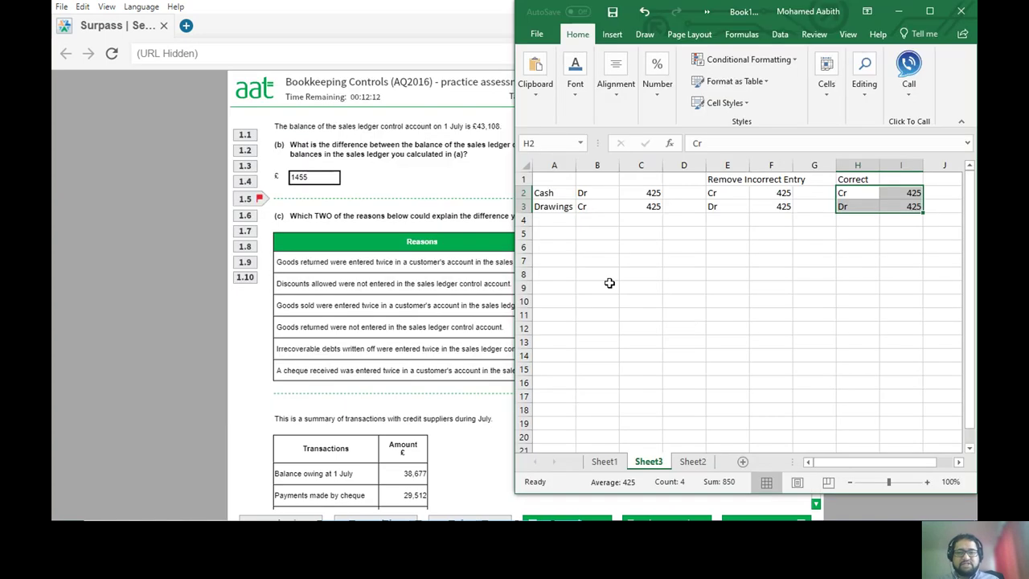
click(592, 247)
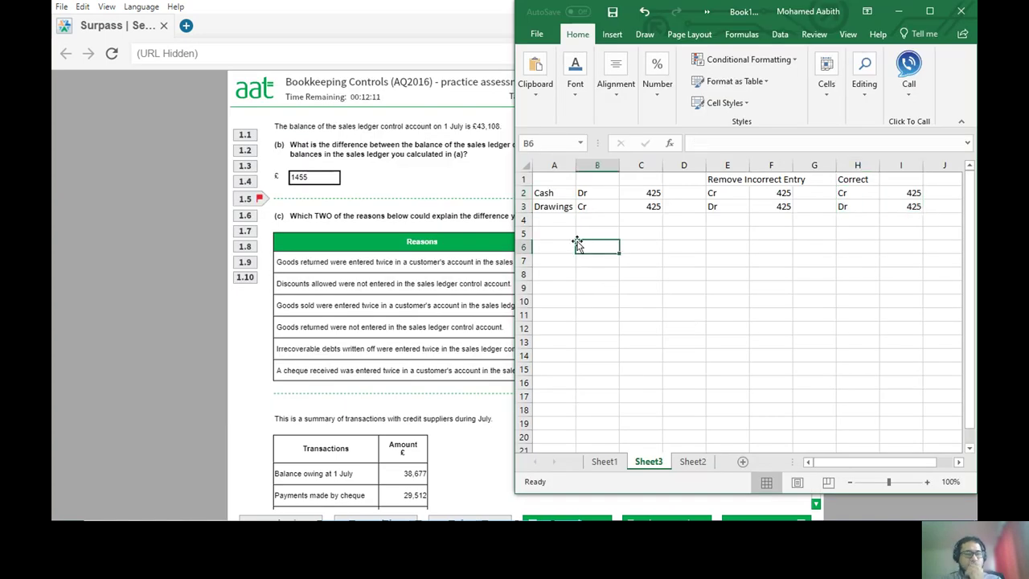
click(581, 234)
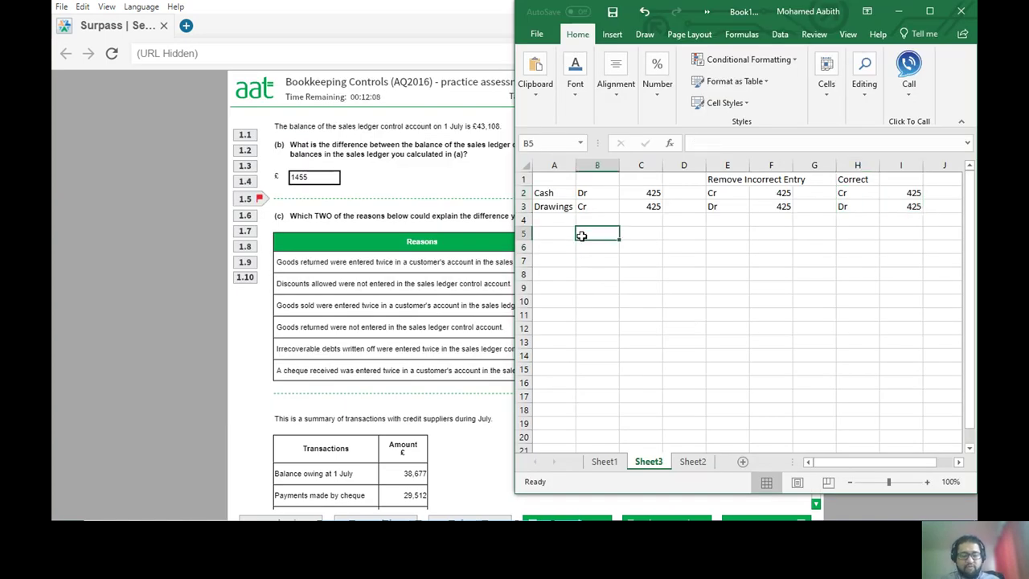
text(Sl)
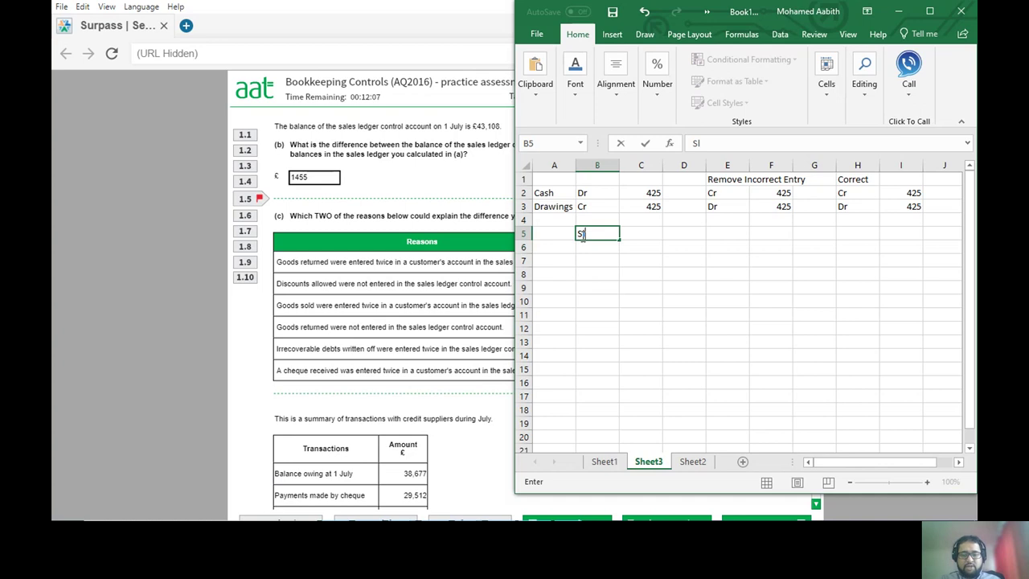
click(651, 232)
Switch back to the Surpass assessment and examine the Task 1.5 sales ledger total, control account balance and their difference.
click(424, 170)
scroll(450, 180, up, 1)
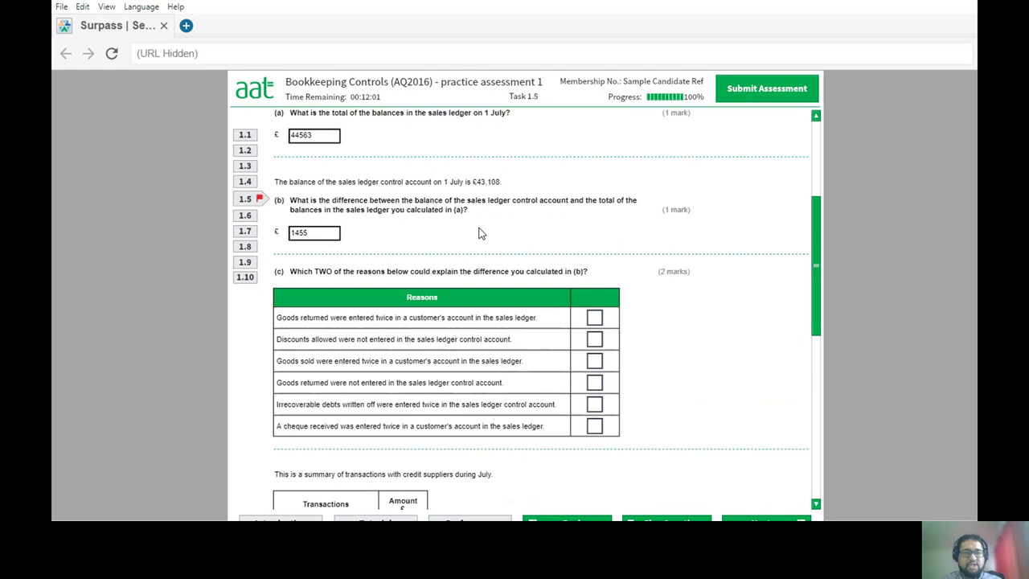
scroll(479, 233, up, 2)
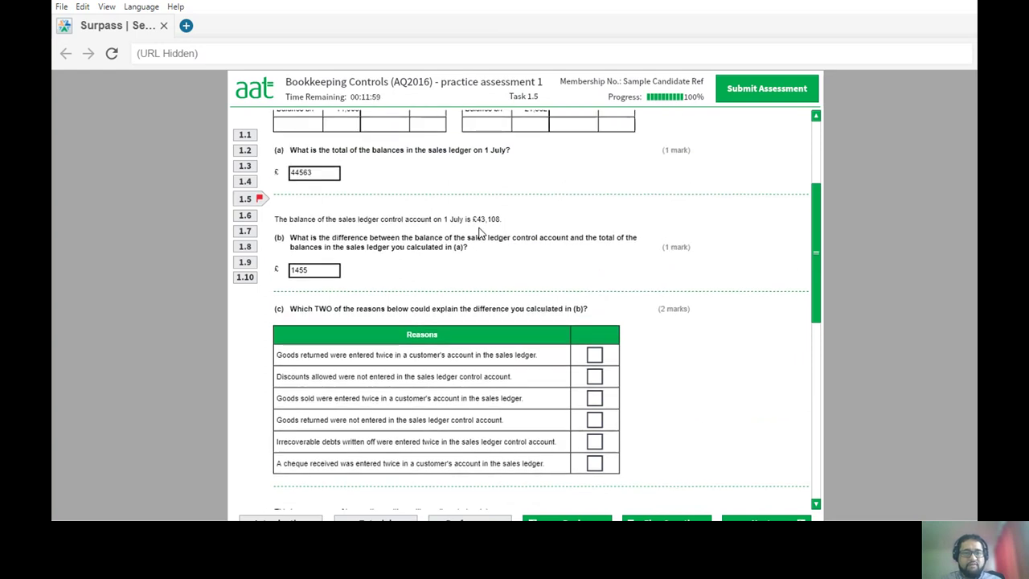
scroll(479, 231, down, 2)
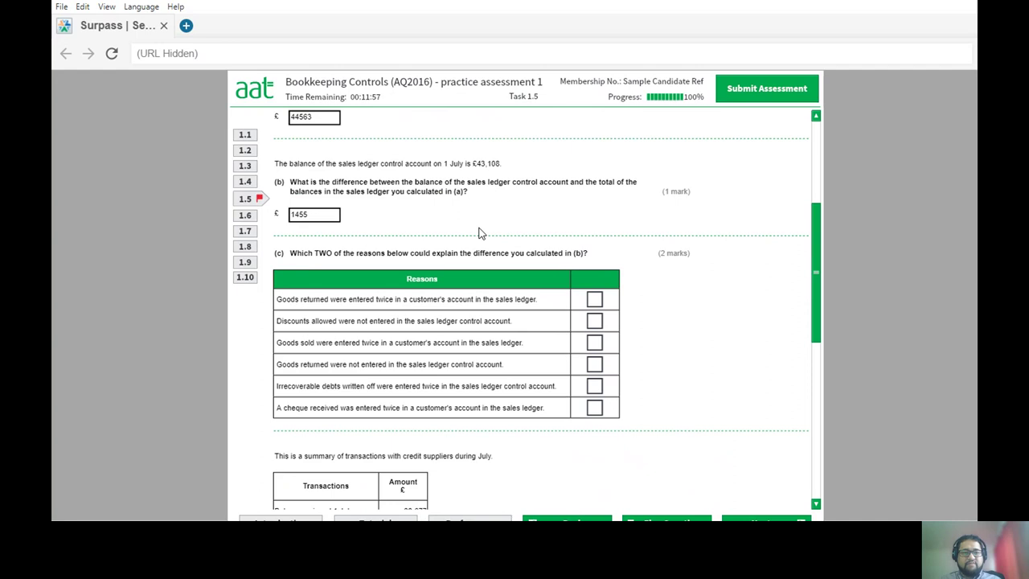
Switch to the Book1 workbook in Excel and enter 44563 in C5, SLCA in E5 and 43108 in F5 of Sheet3.
key(alt+Tab)
text(44567)
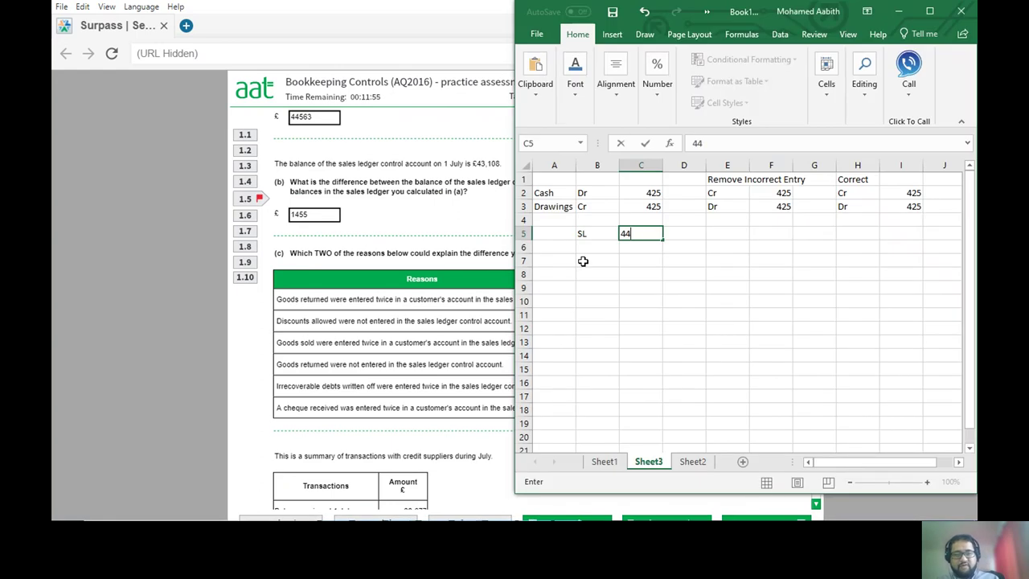
key(Tab)
key(Tab)
text(SL)
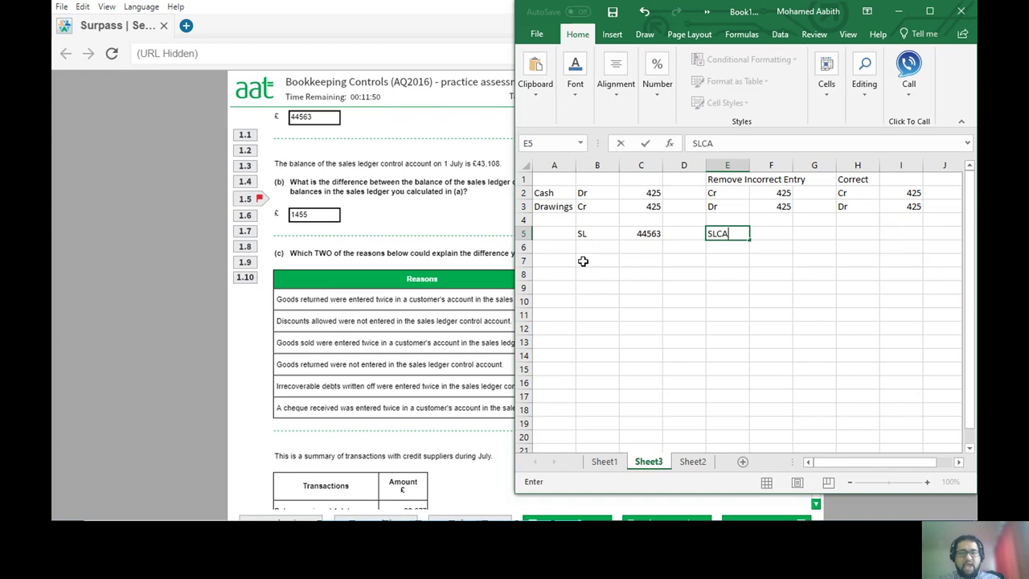
key(Tab)
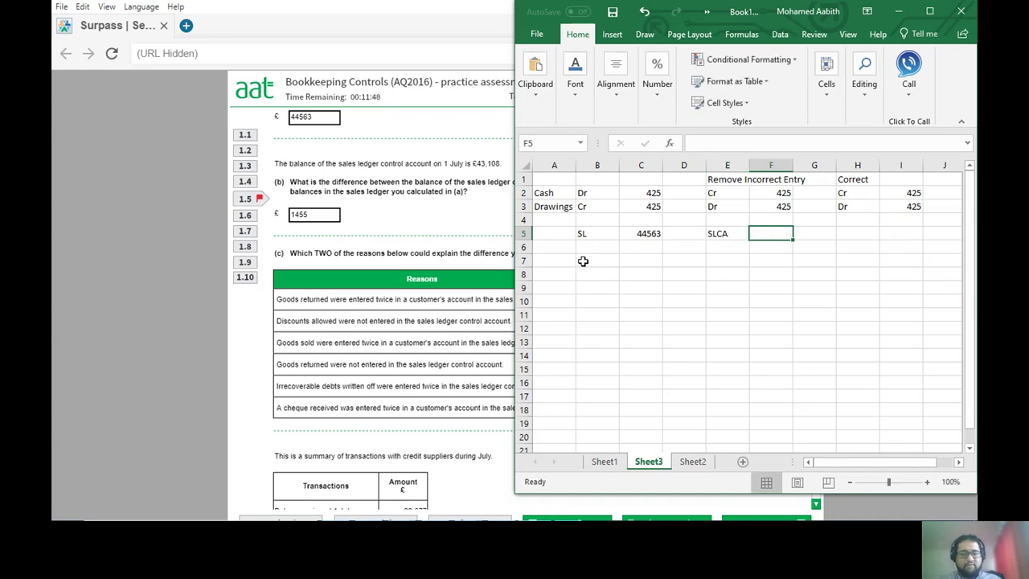
text(43108)
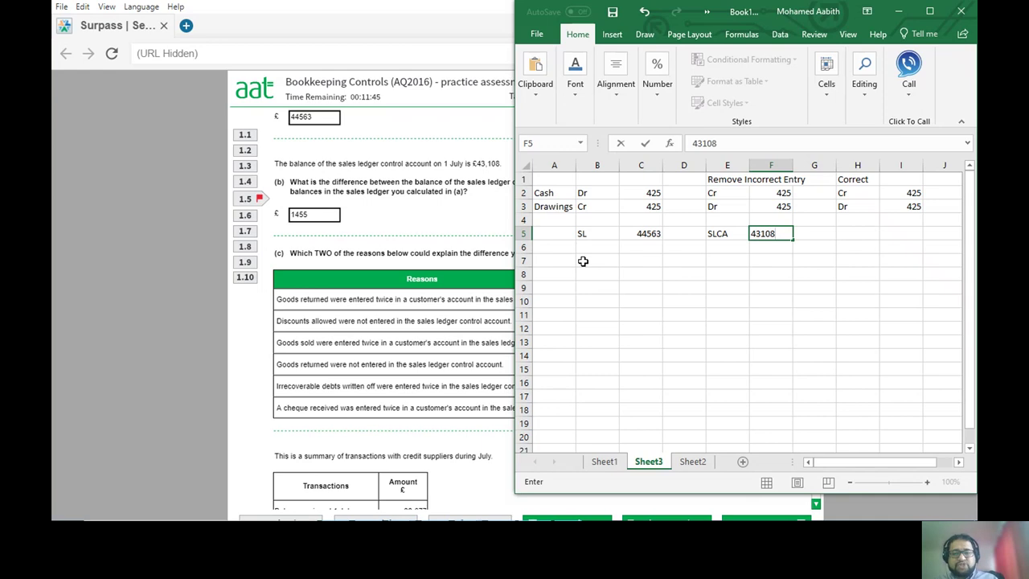
key(Return)
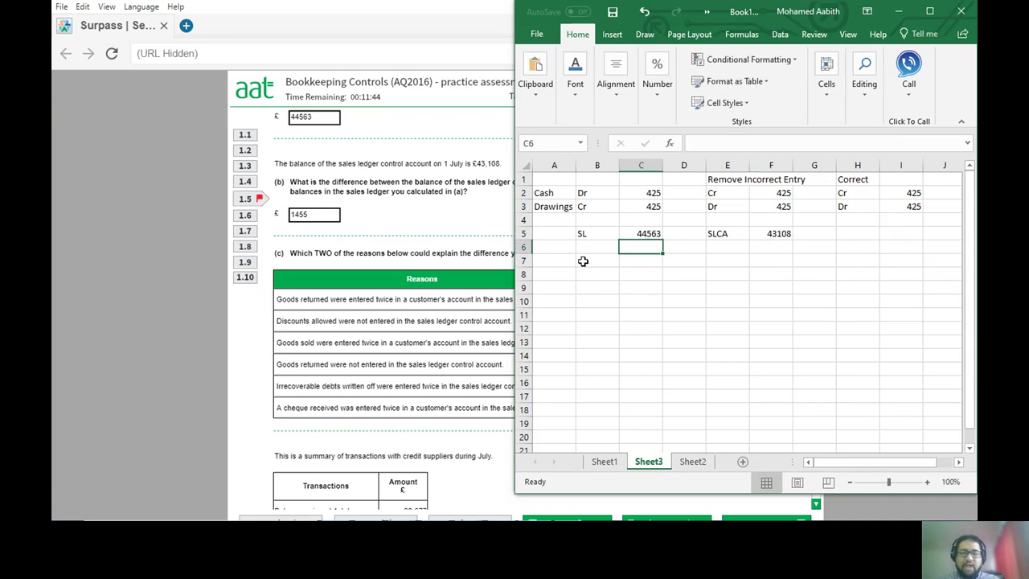
Label the SL balance as High in cell A5 and the SLCA balance as Low in cell G5.
click(557, 238)
text(High)
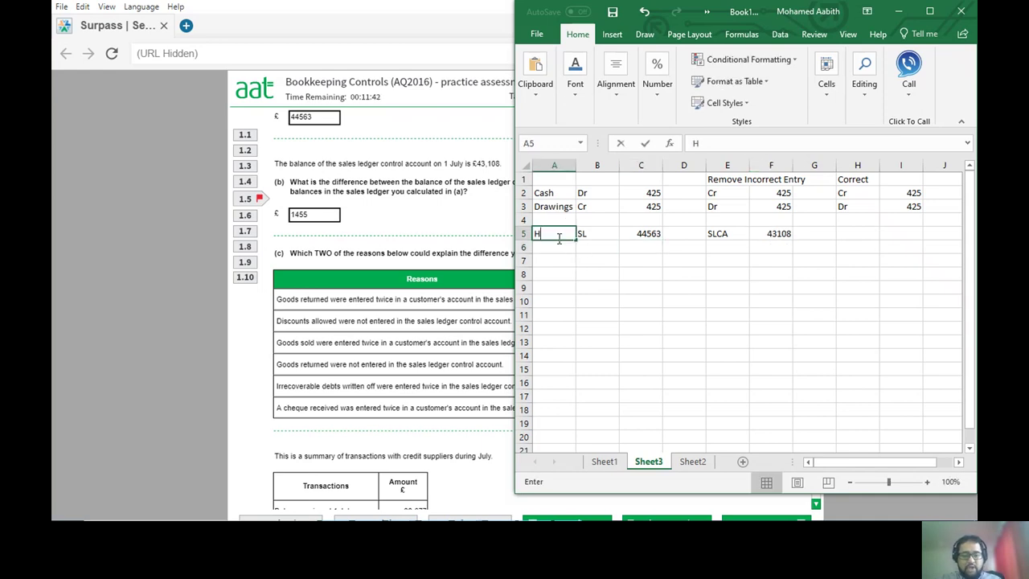
click(815, 237)
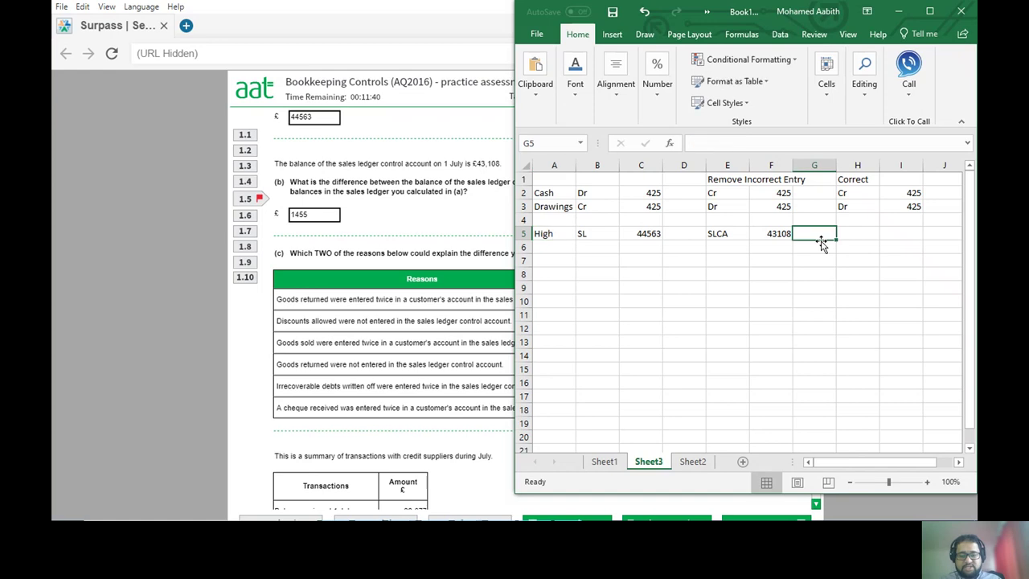
text(Low)
key(Return)
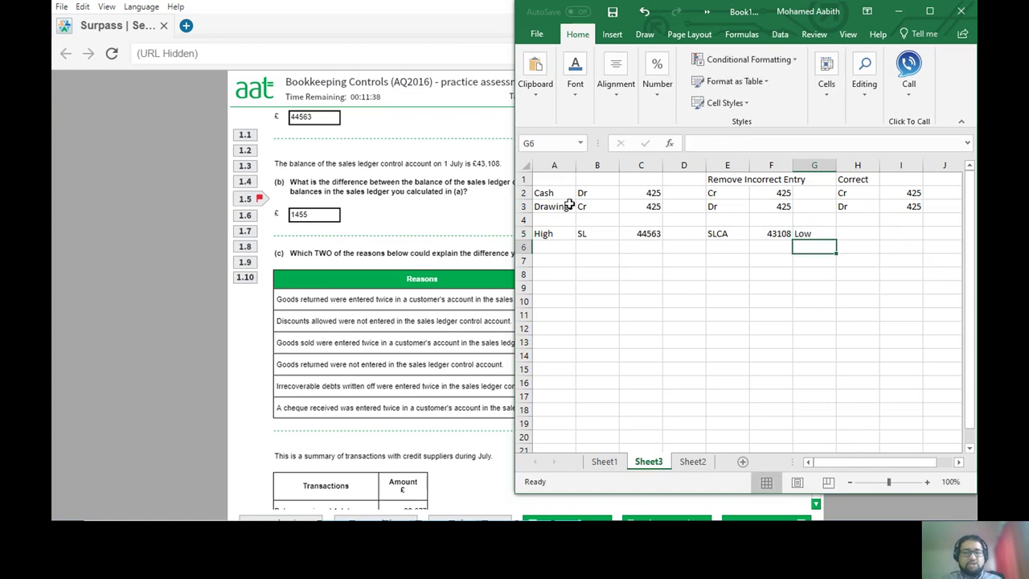
Set the font colour of High in A5 to red and of Low in G5 to blue.
click(561, 237)
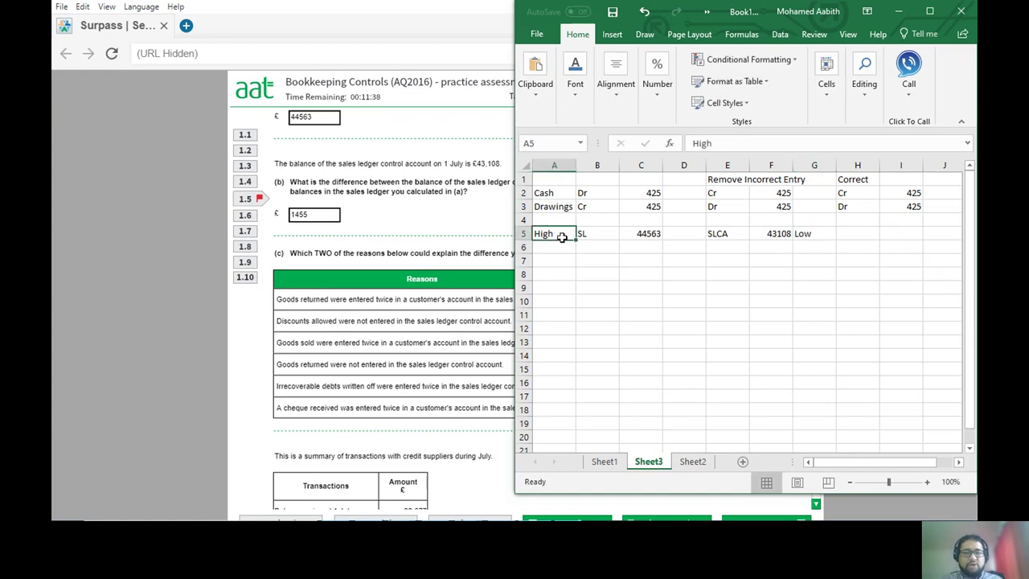
click(576, 74)
click(677, 161)
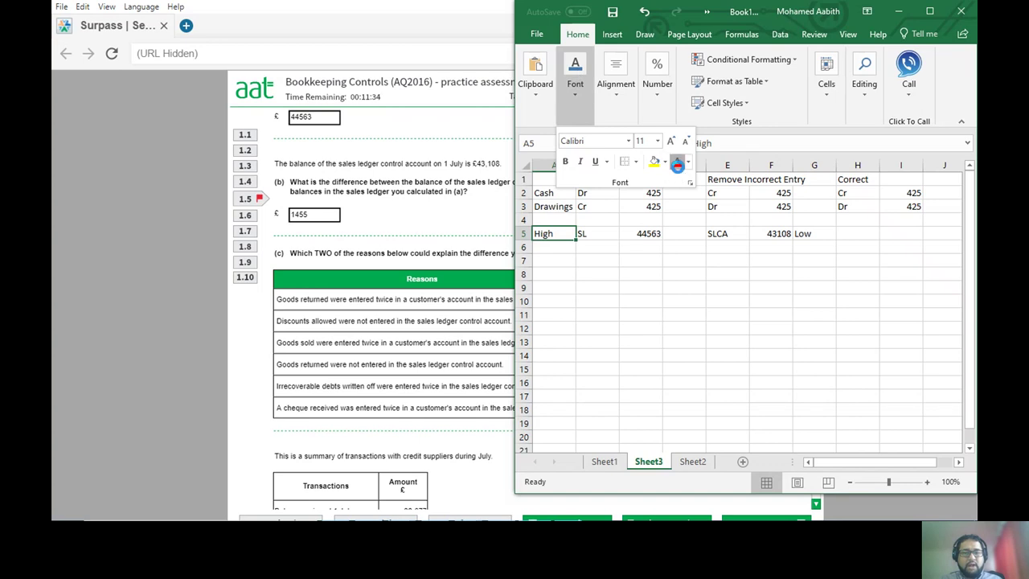
click(795, 234)
click(800, 234)
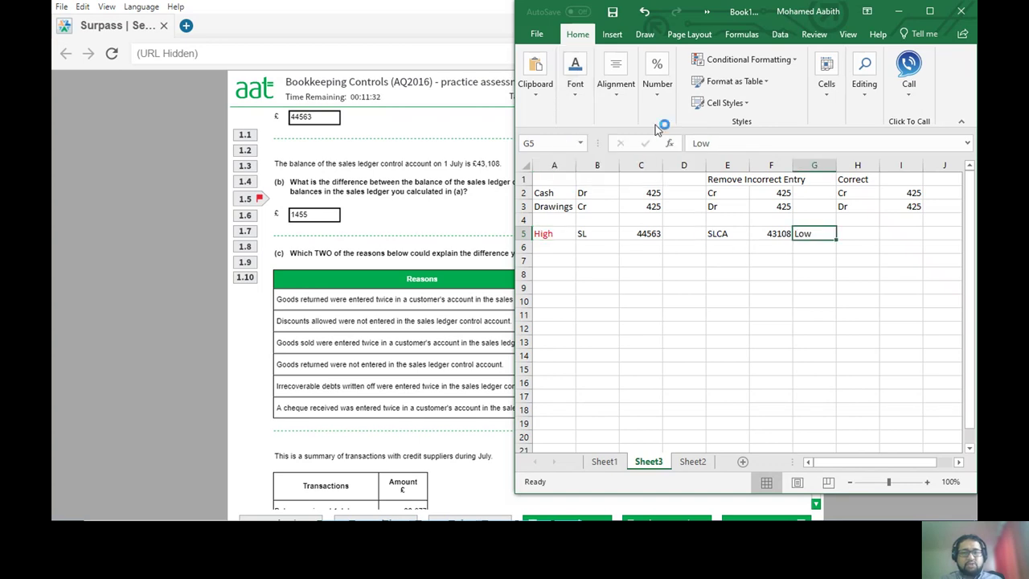
click(631, 91)
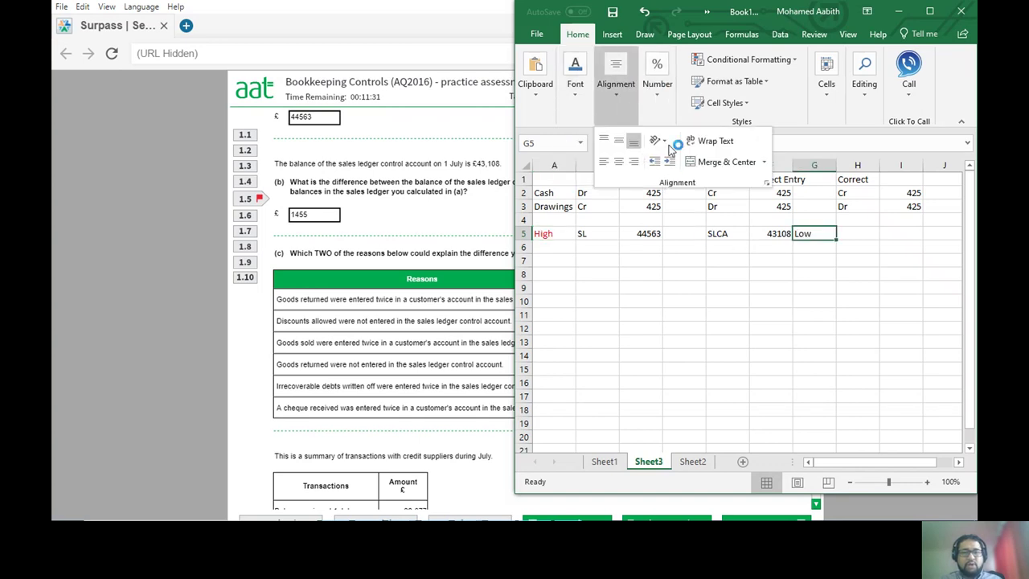
click(583, 84)
click(688, 161)
click(760, 286)
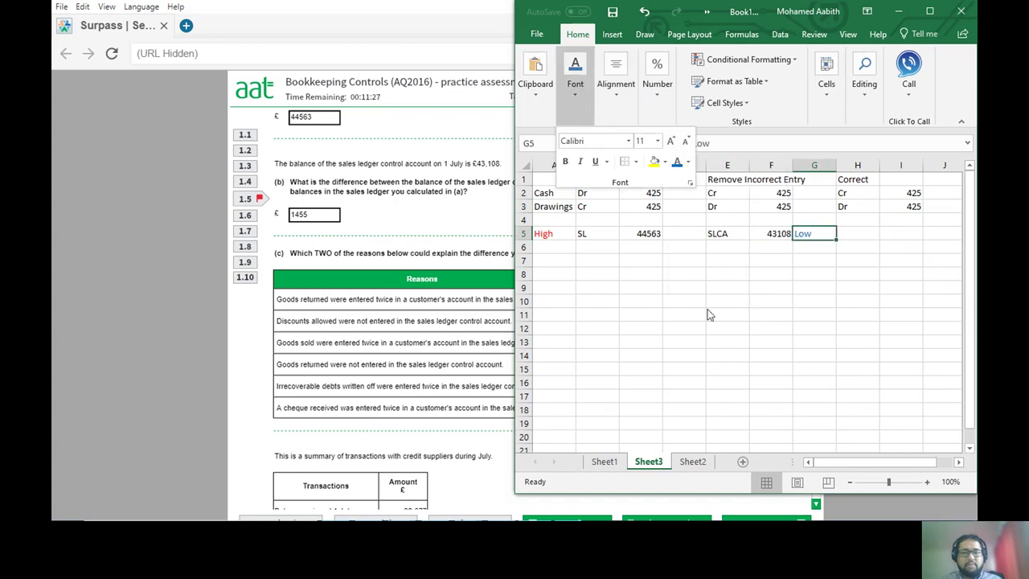
click(622, 377)
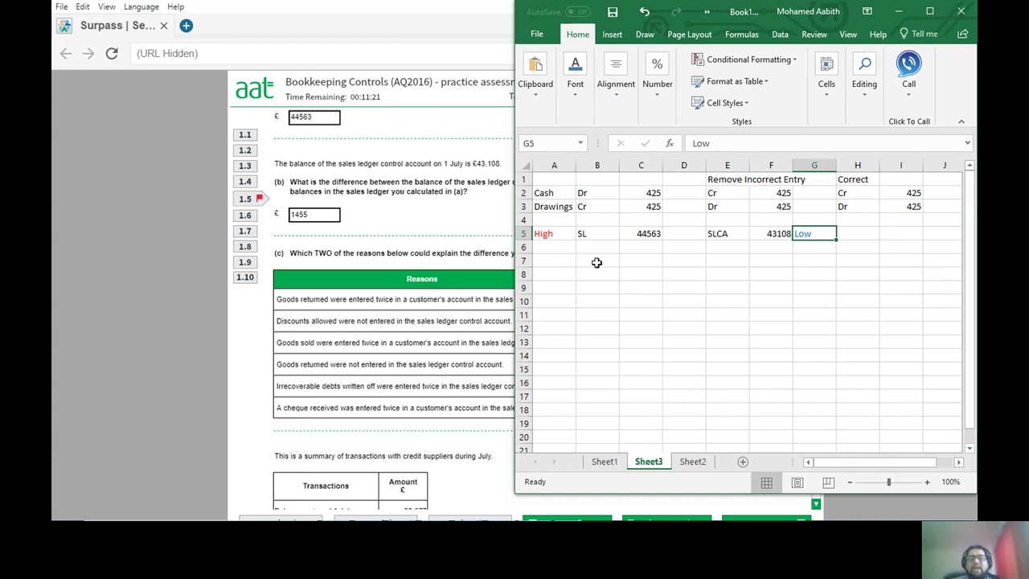
Add a top border to B7:C7 under SL and to E7:F7 under SLCA as the T-account header lines.
drag(596, 262, 628, 263)
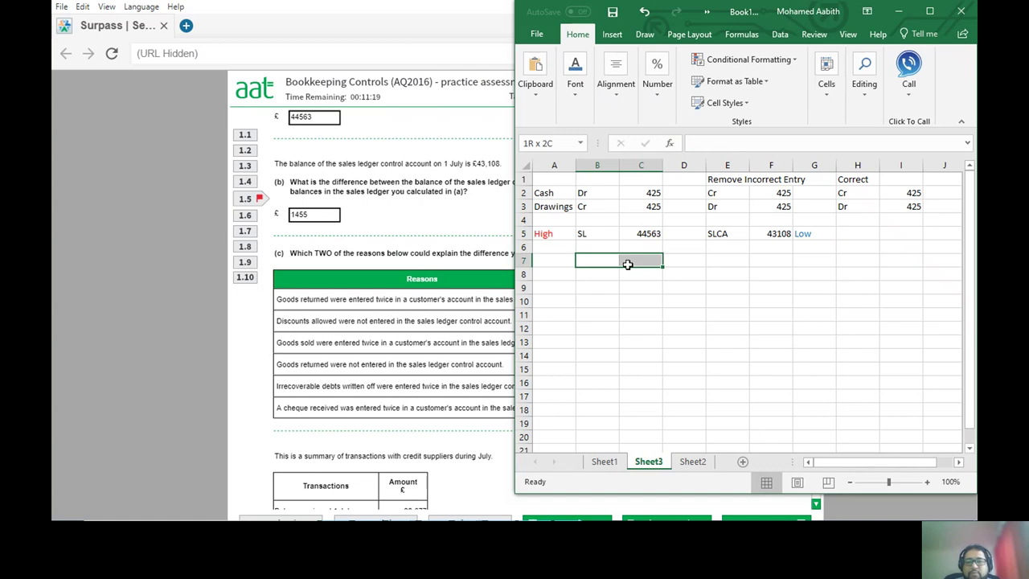
click(575, 93)
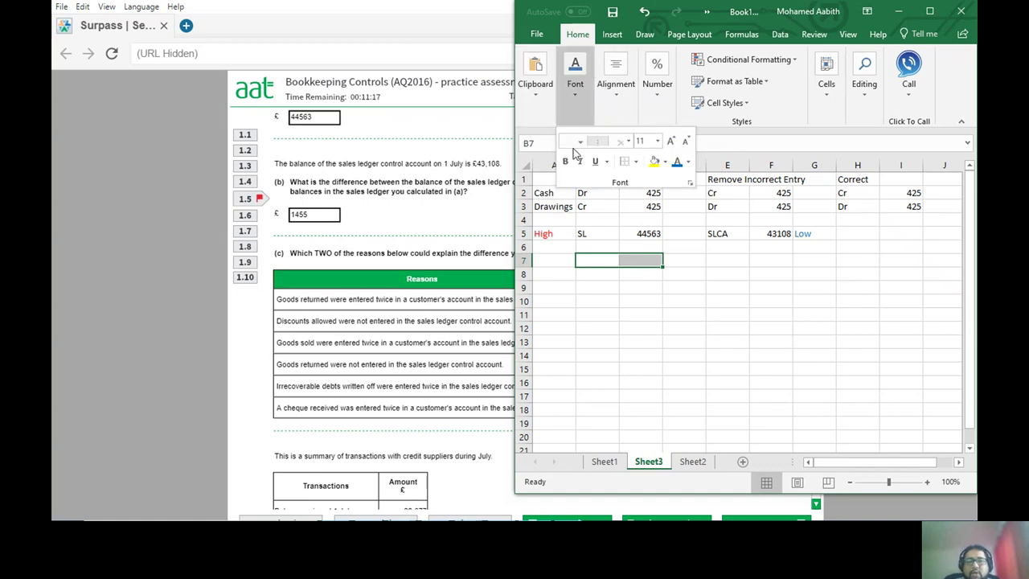
click(635, 161)
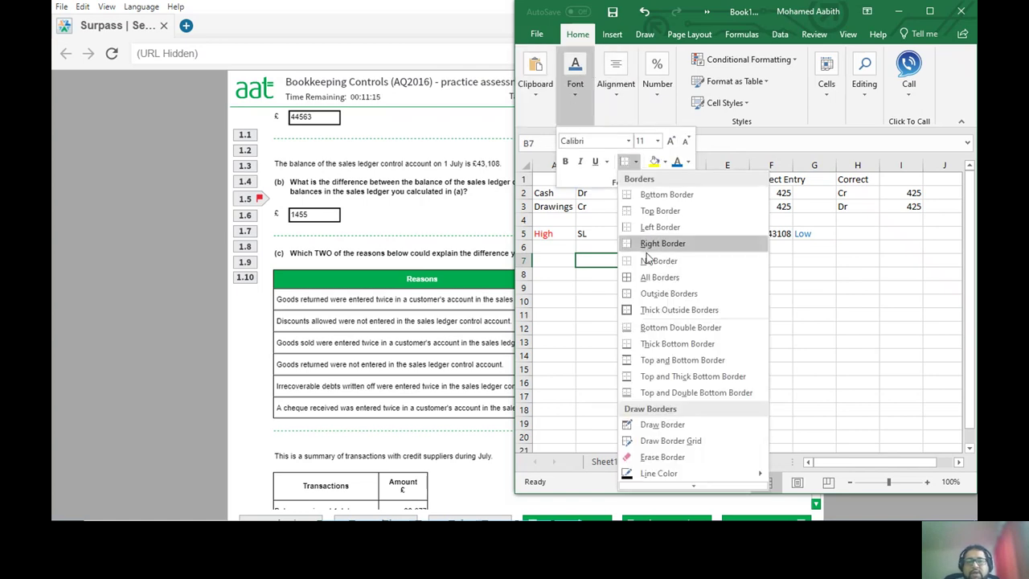
click(652, 211)
drag(732, 259, 764, 261)
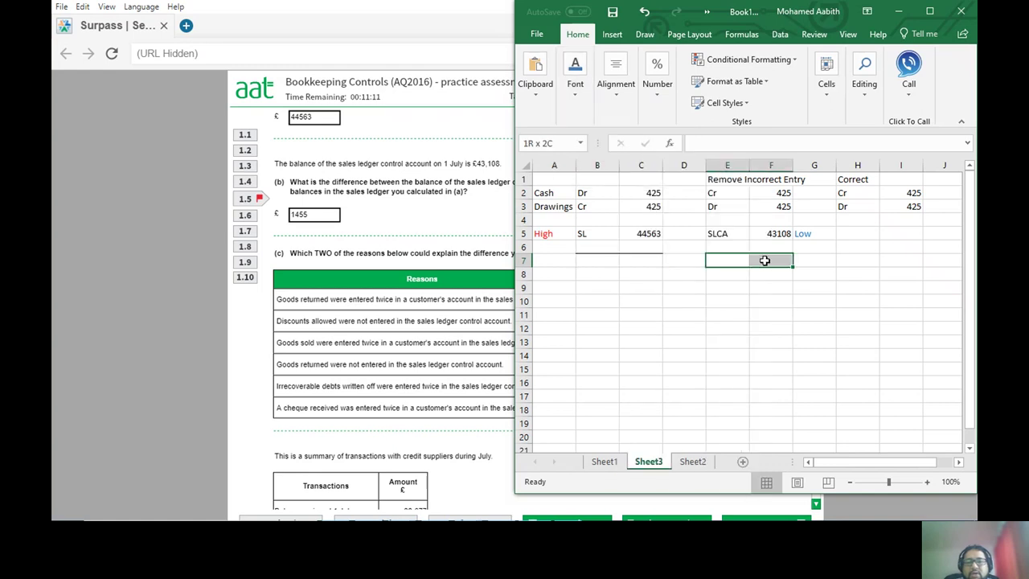
click(615, 83)
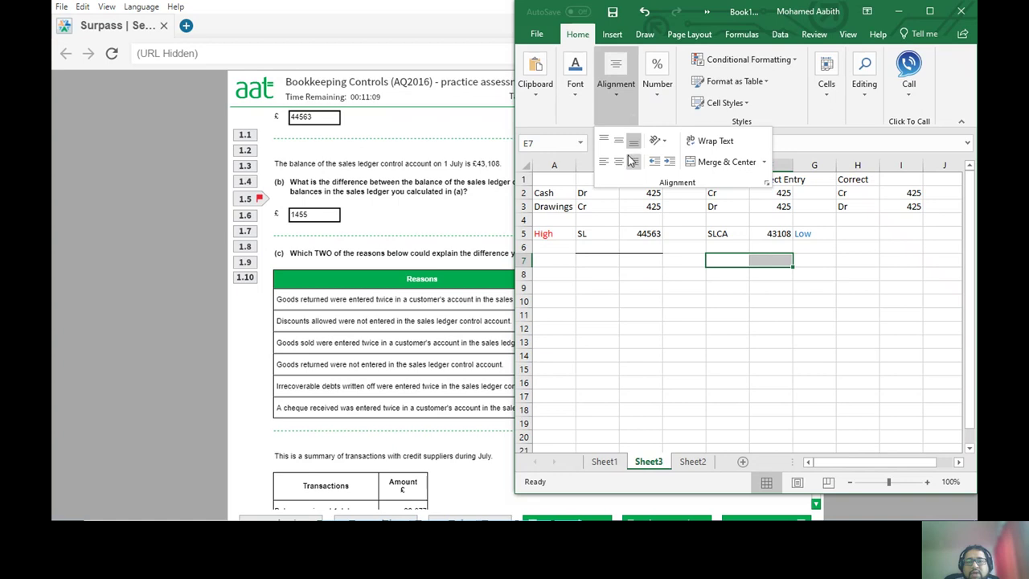
click(575, 81)
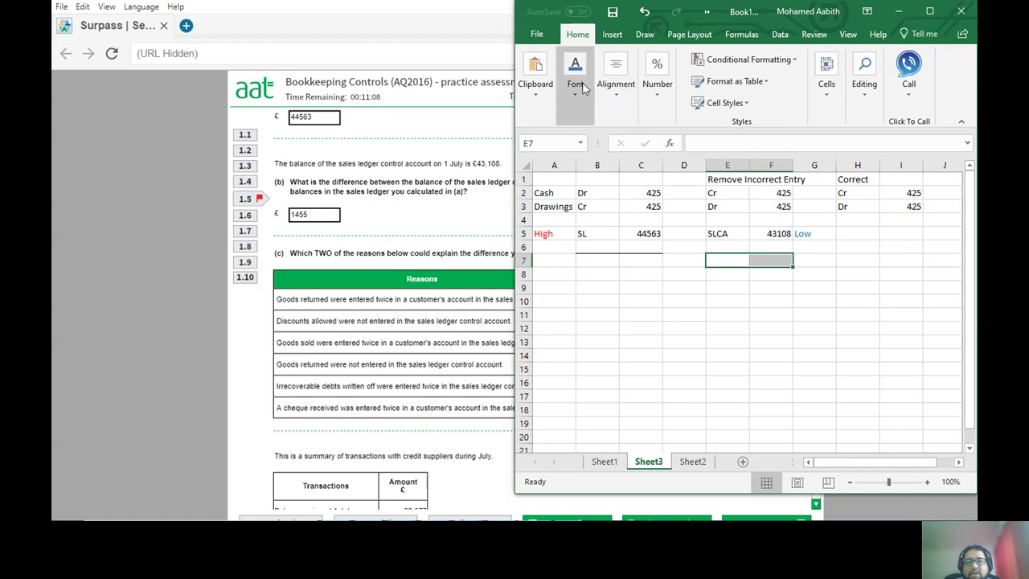
click(703, 306)
Add a left border to C7:C11 and F7:F11 as the vertical dividers of the SL and SLCA T-accounts.
drag(634, 264, 634, 310)
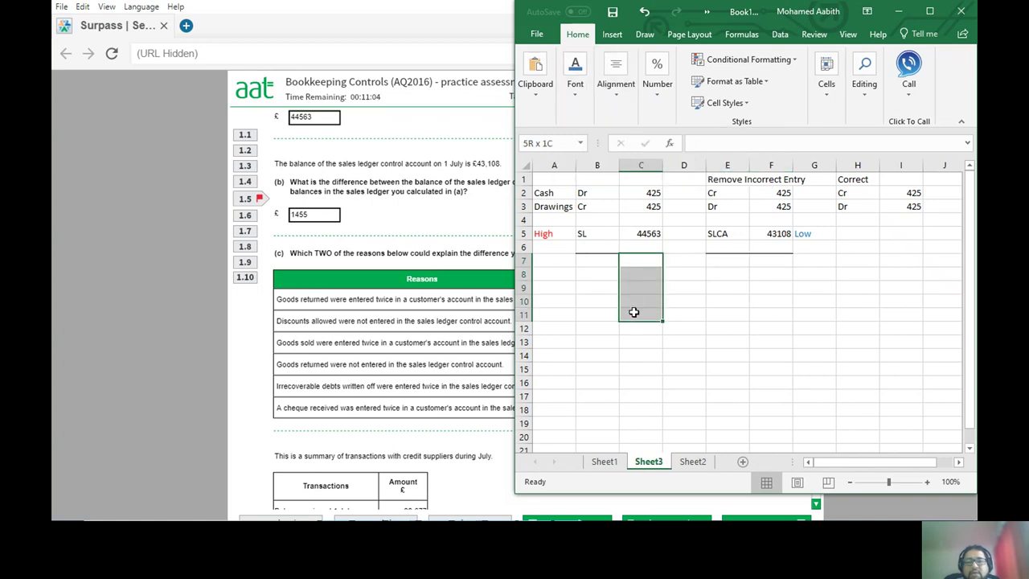
click(575, 80)
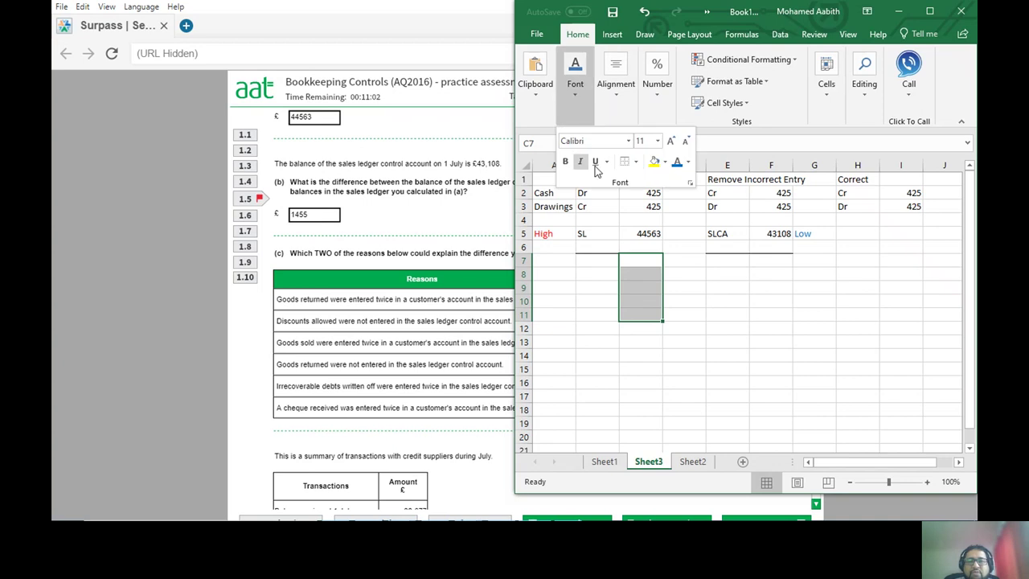
click(635, 161)
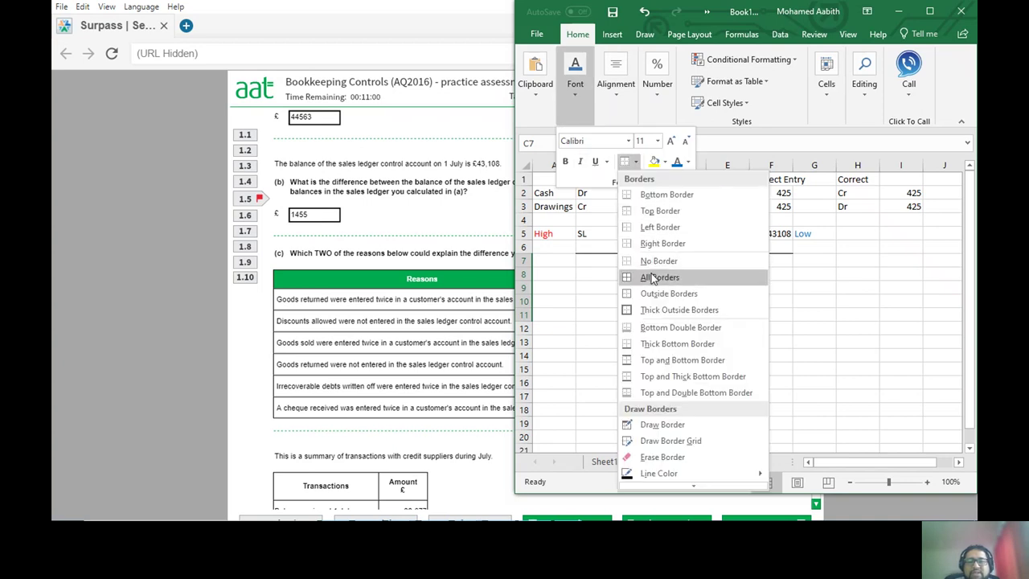
click(655, 212)
click(760, 260)
drag(767, 261, 767, 315)
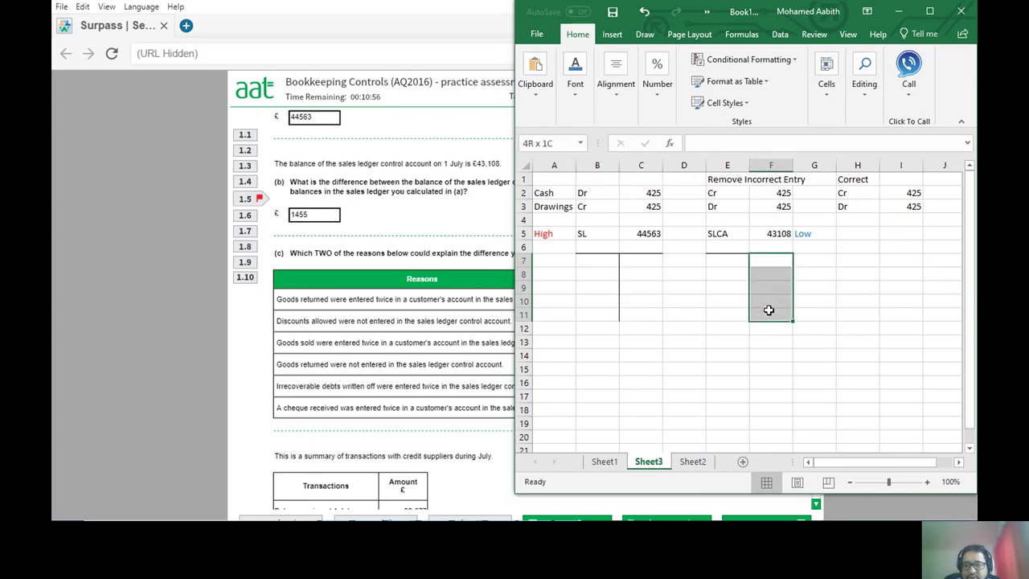
click(575, 80)
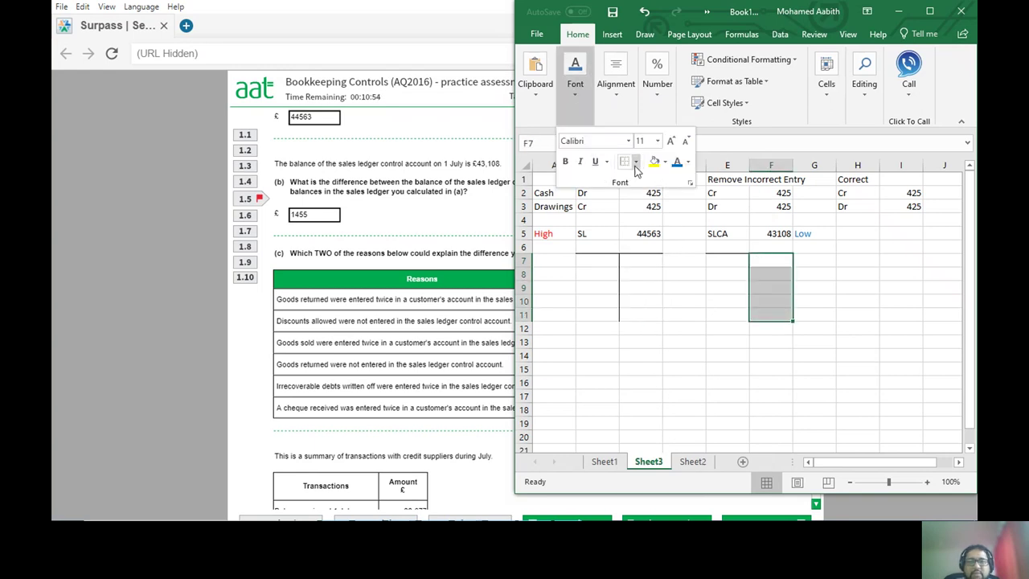
click(635, 162)
click(655, 228)
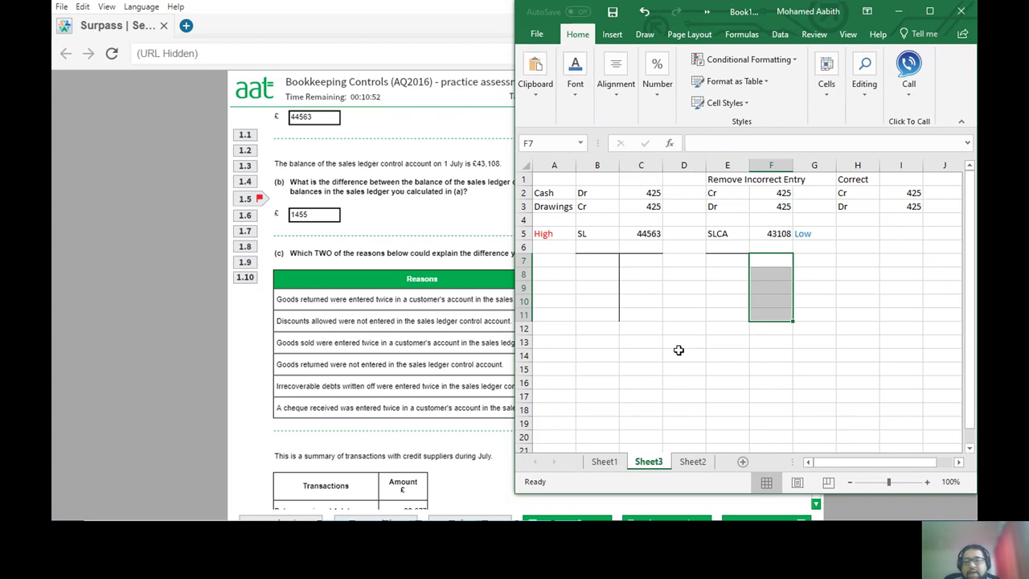
click(686, 340)
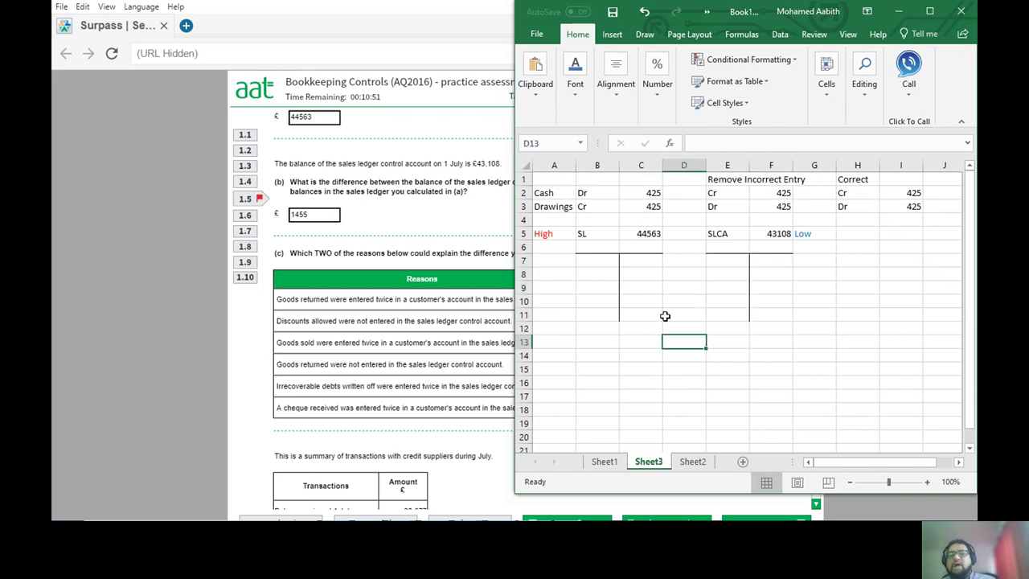
Enter 100 on the debit side of both T-accounts, in B7 for SL and E7 for SLCA.
click(591, 272)
click(587, 261)
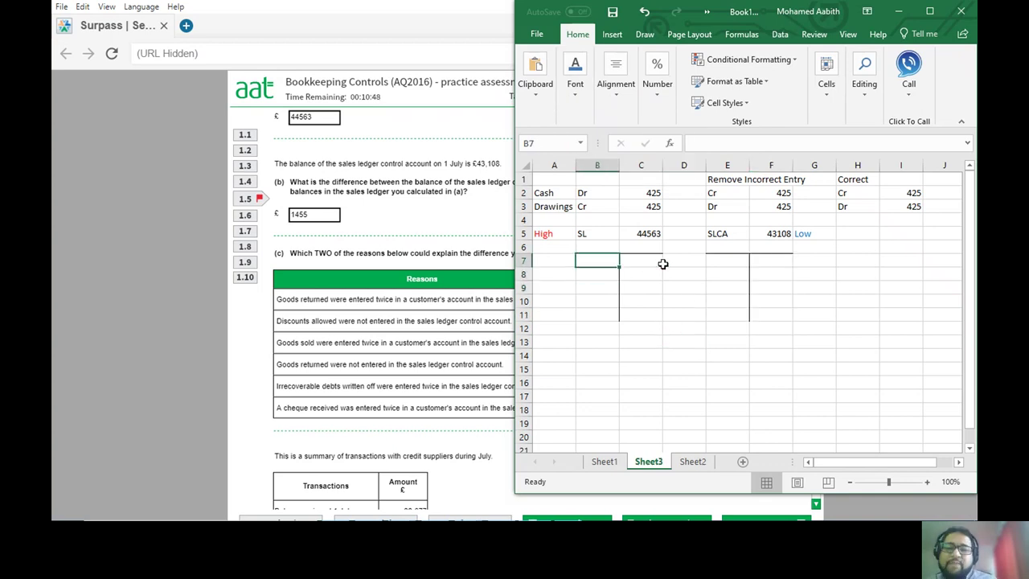
click(716, 264)
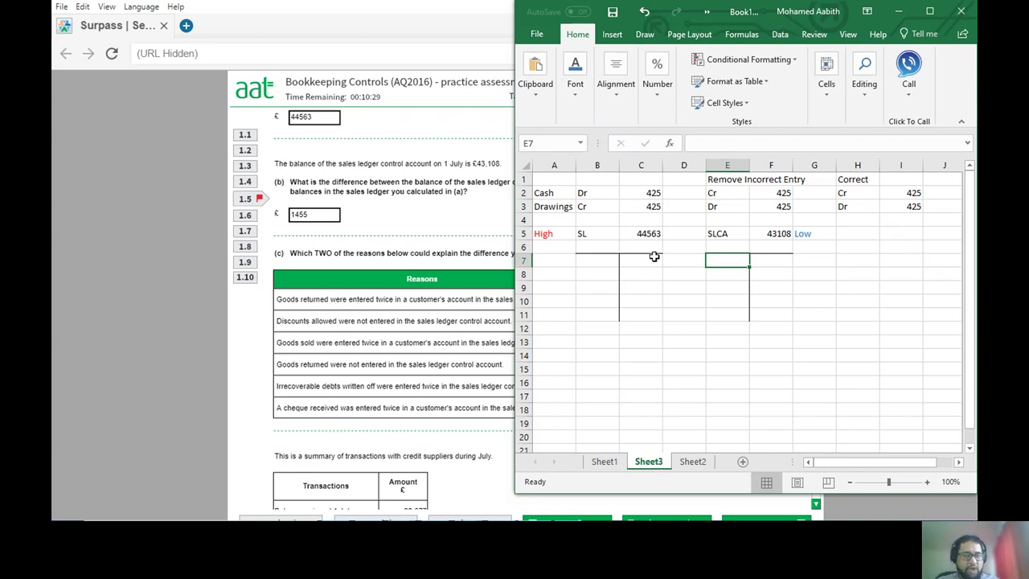
click(612, 262)
text(100)
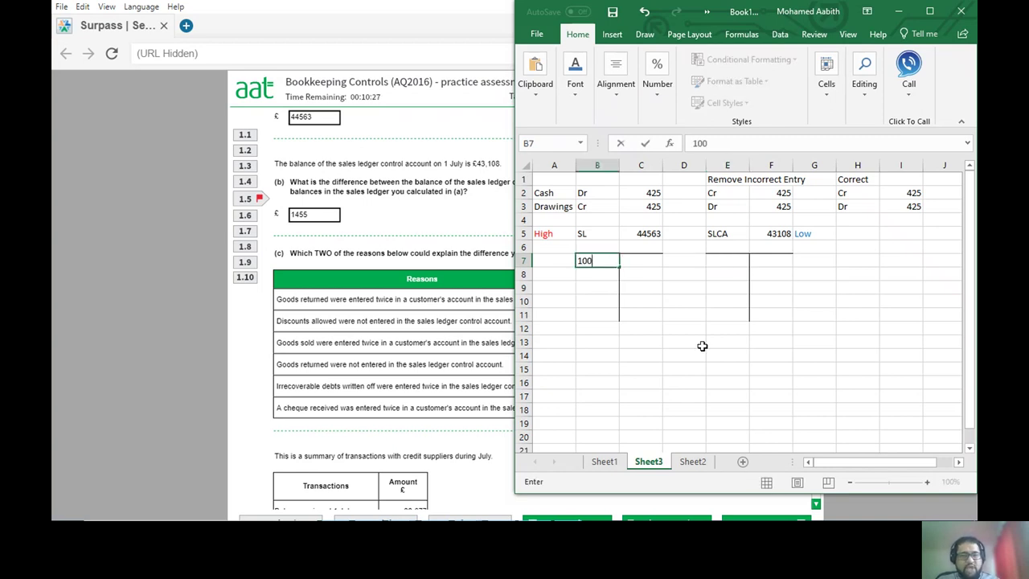
key(Tab)
key(Tab)
key(Tab)
text(100)
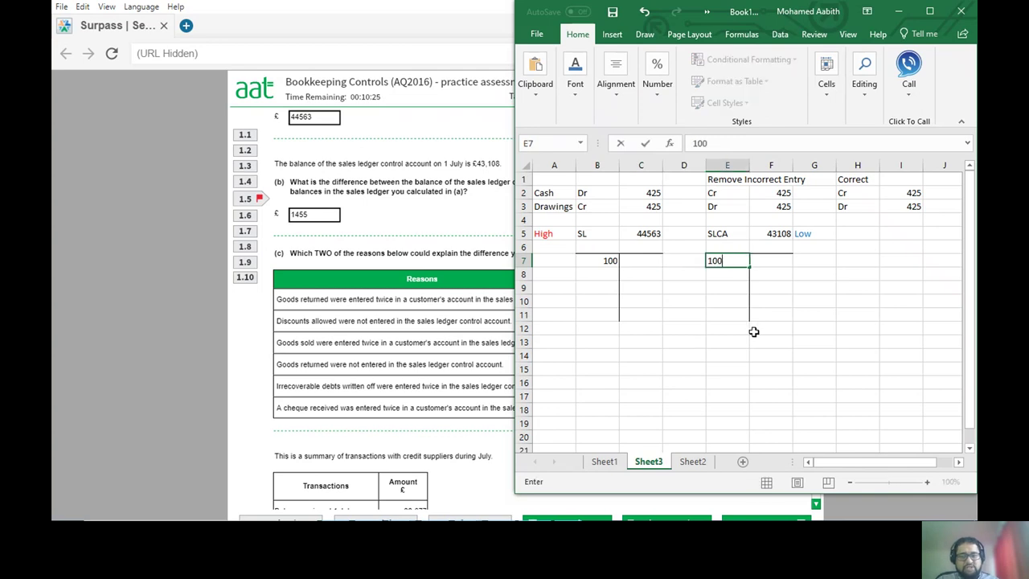
key(Return)
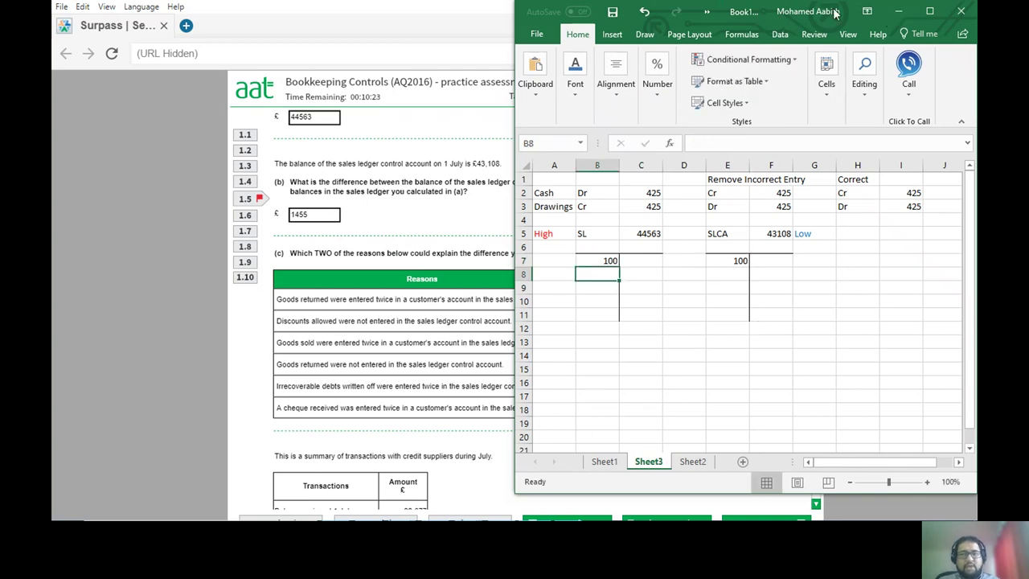
Move the Excel window clear of the part (c) answer boxes, and credit 10 twice to SL in C7:C8 and once to SLCA in F7.
drag(736, 15, 847, 26)
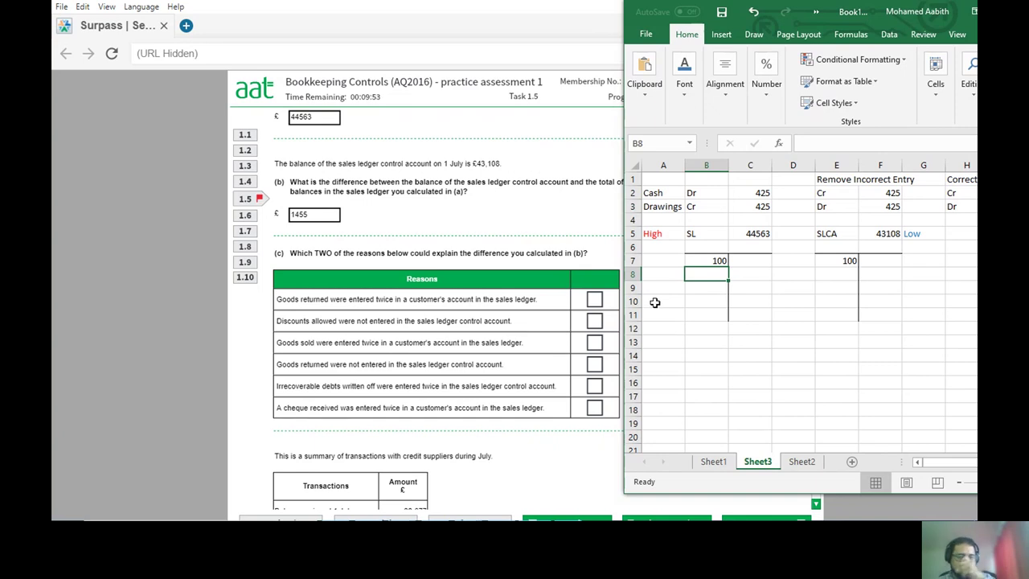
click(745, 263)
text(10)
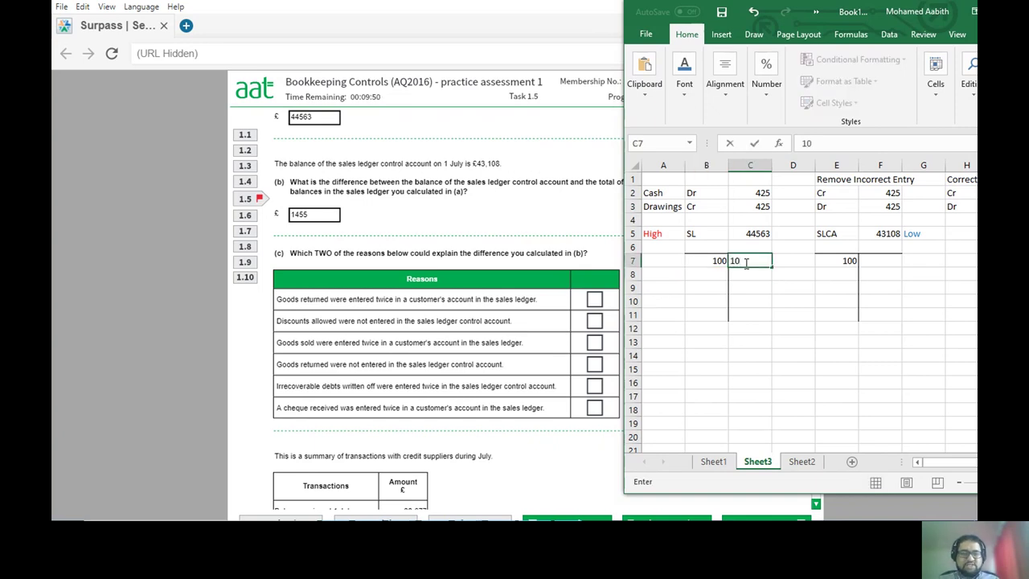
key(Tab)
click(880, 263)
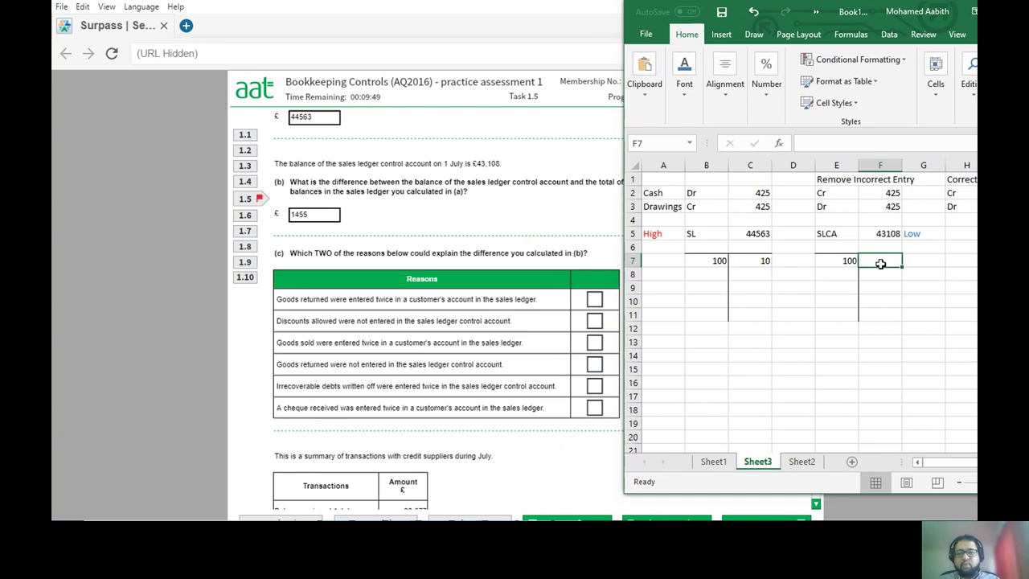
text(10)
key(Return)
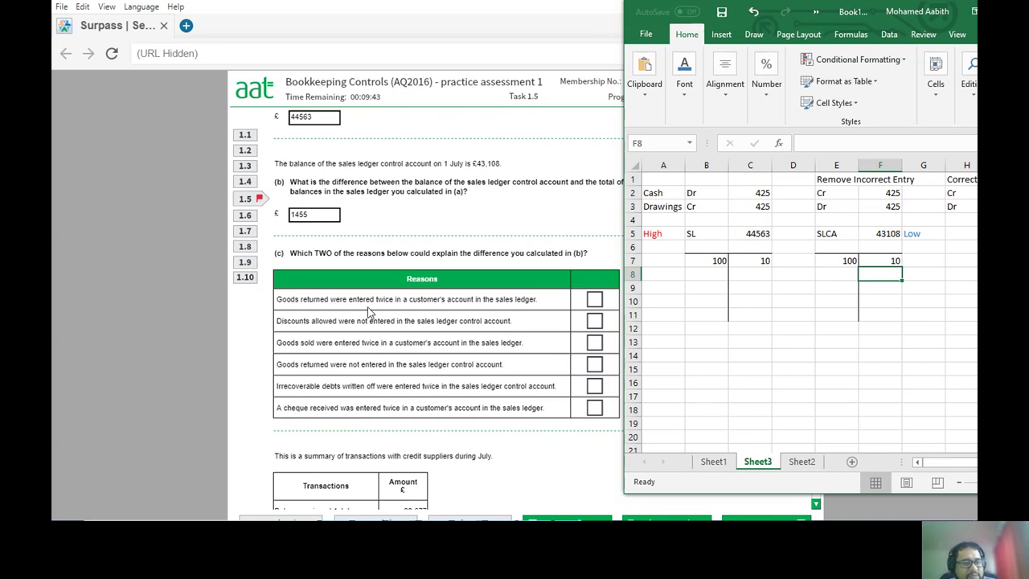
click(739, 275)
text(10)
key(Return)
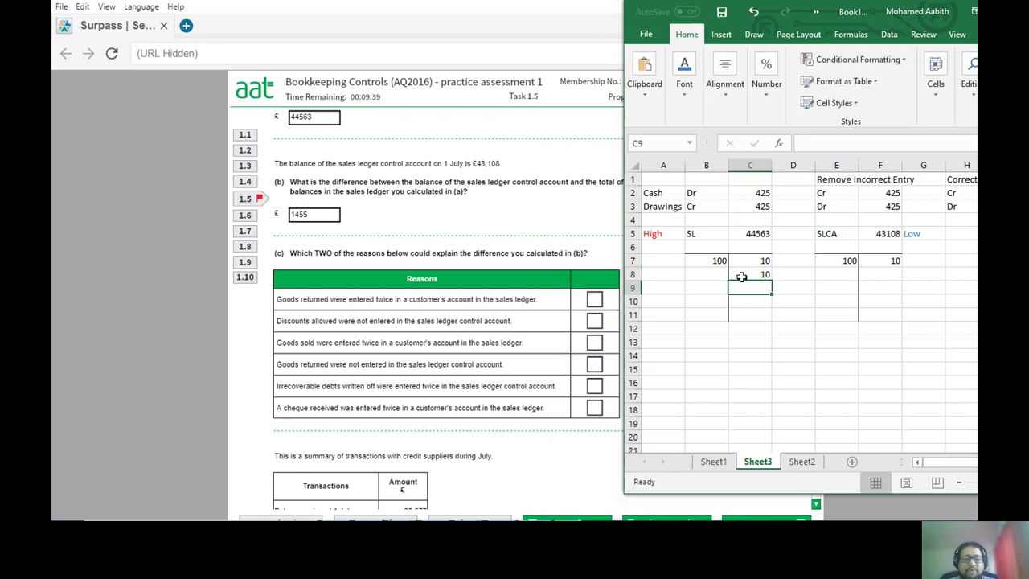
Enter balances of 80 for SL in B11 and 90 for SLCA in E11, and compare them with the High and Low labels.
drag(764, 261, 762, 273)
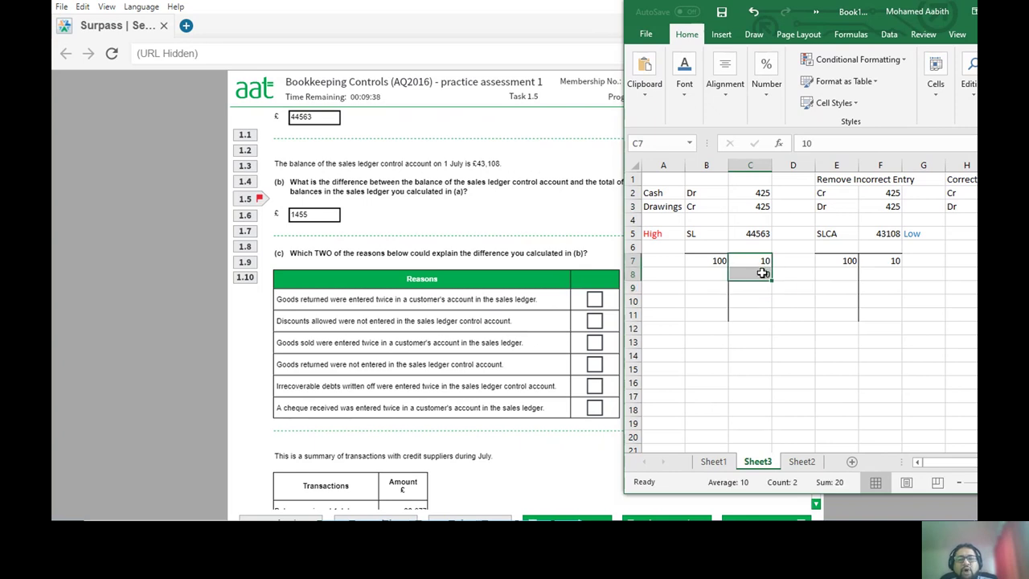
click(875, 262)
click(712, 320)
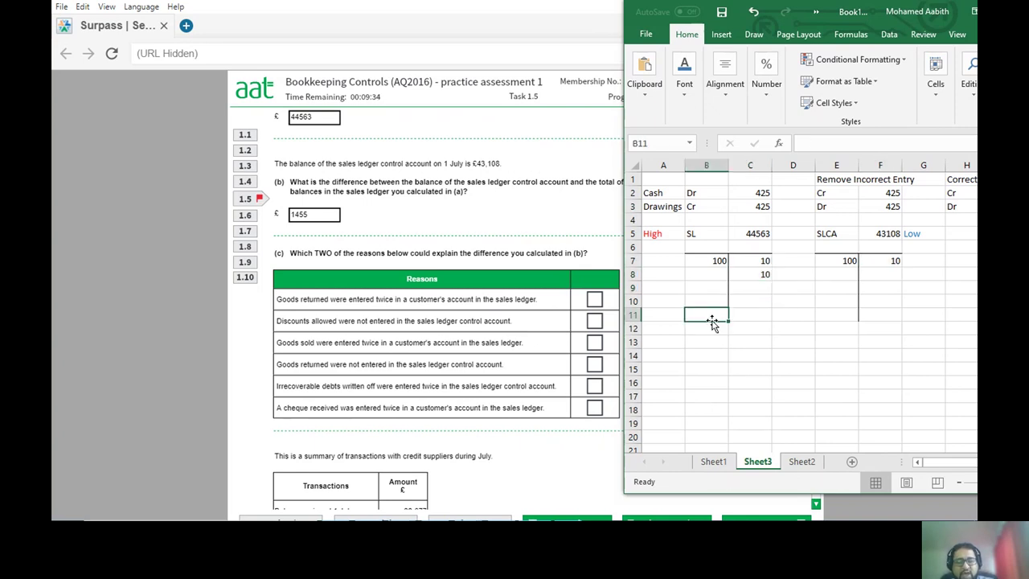
text(90)
key(Return)
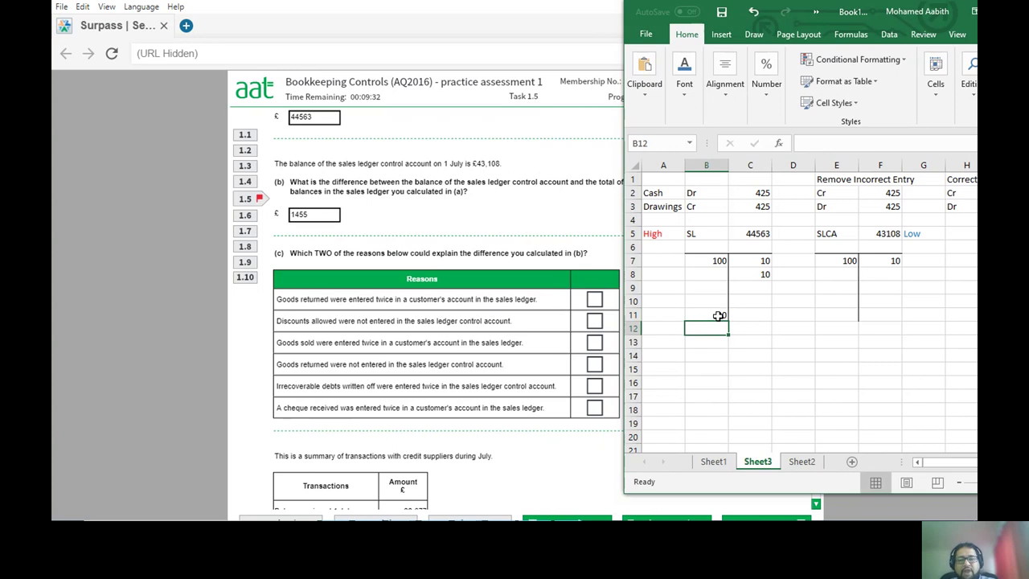
click(841, 318)
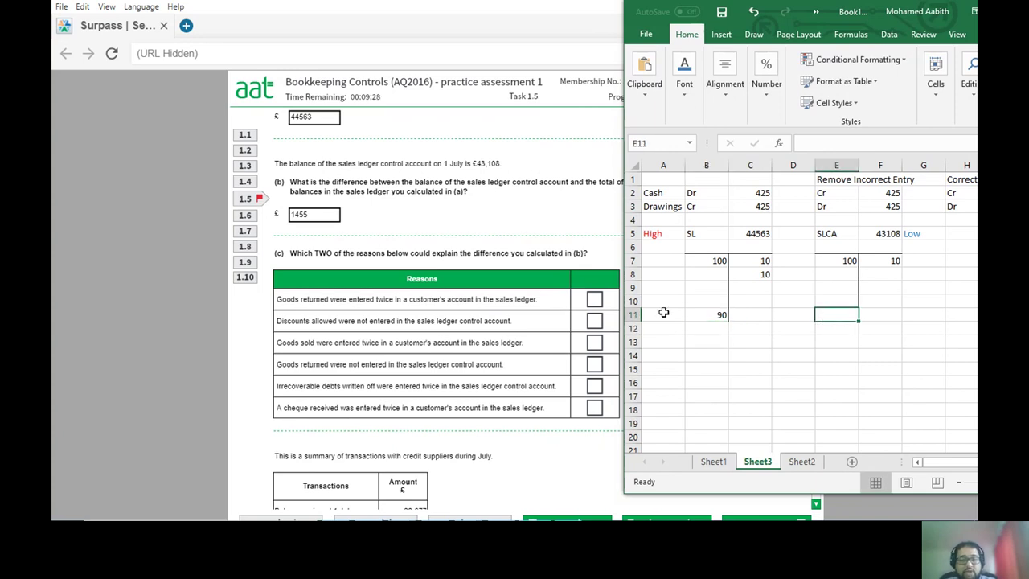
click(715, 316)
text(80)
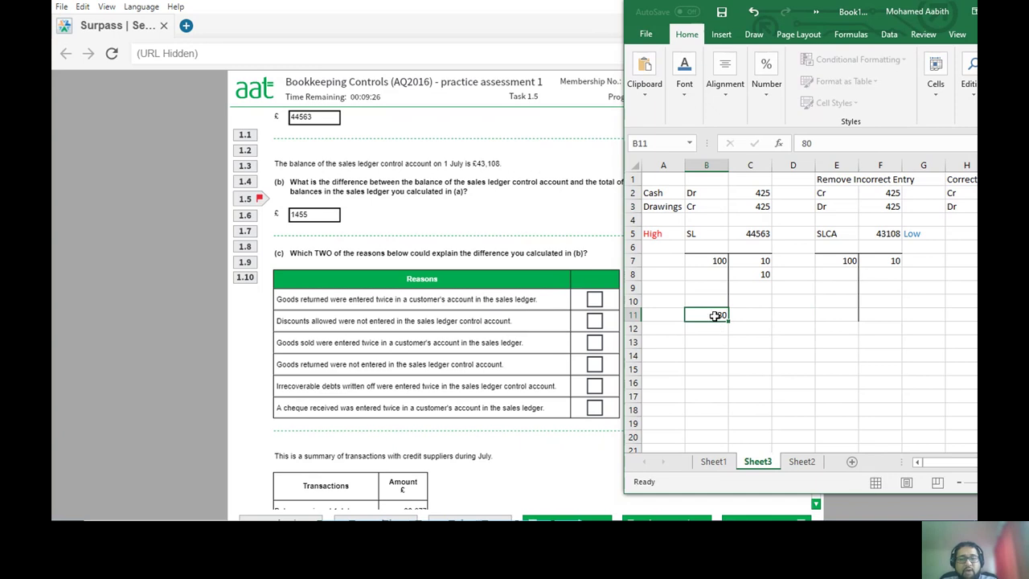
key(Tab)
key(Tab)
key(Tab)
text(90)
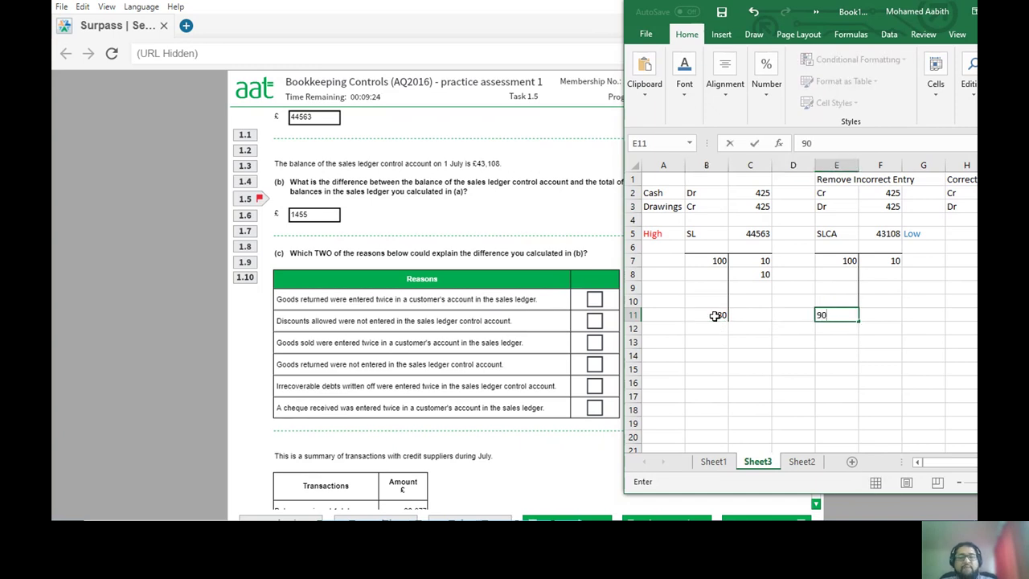
key(Return)
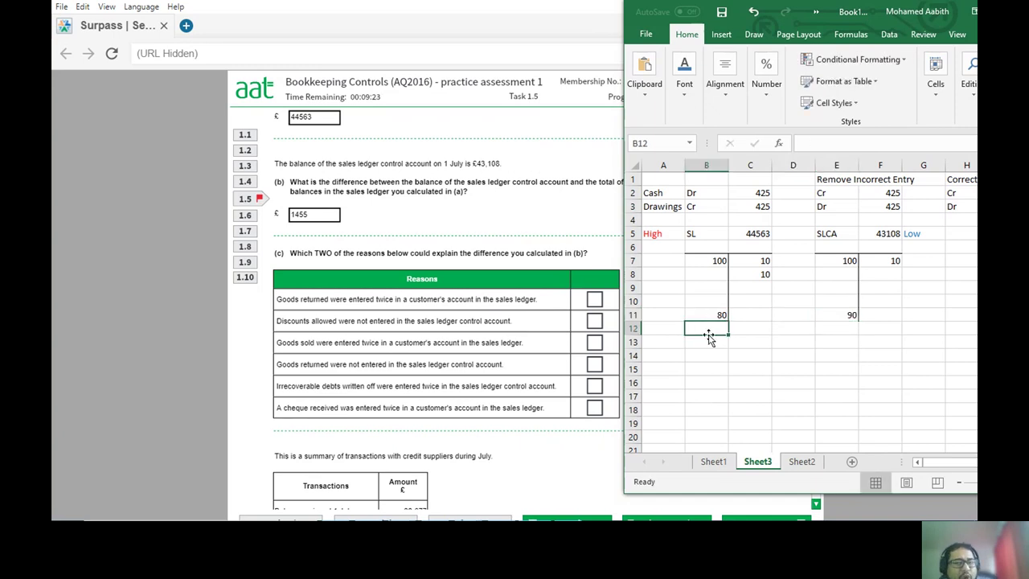
click(659, 235)
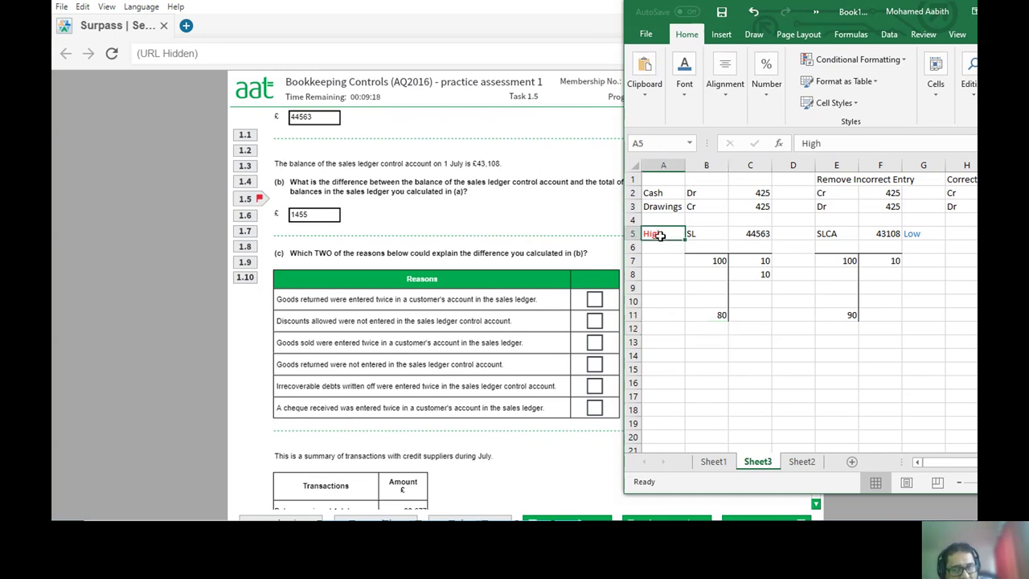
click(923, 234)
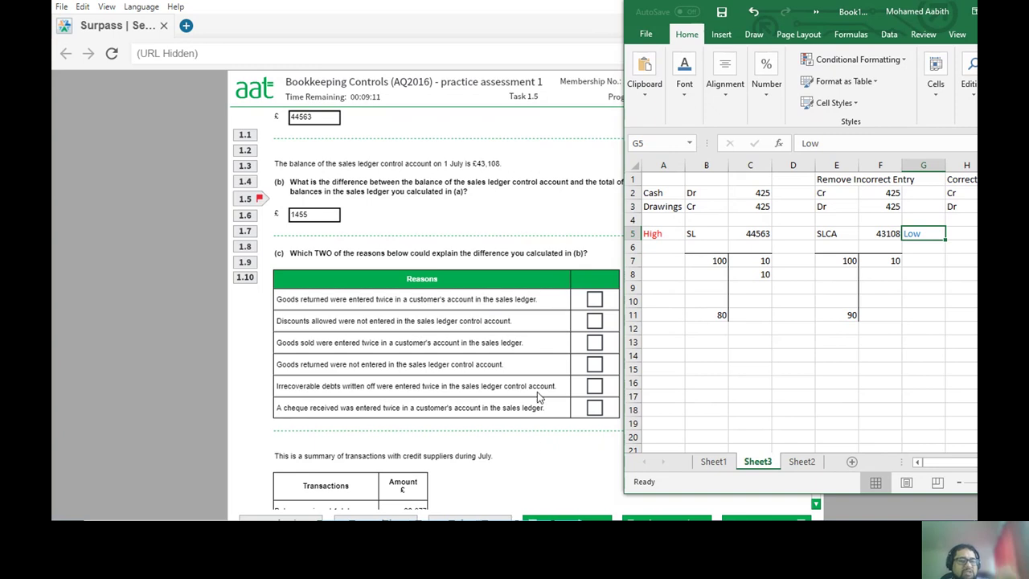
Clear the credit entries in C7:C8 and F7 and the balances in B11 and E11.
drag(748, 263, 751, 274)
key(Delete)
click(872, 260)
key(Delete)
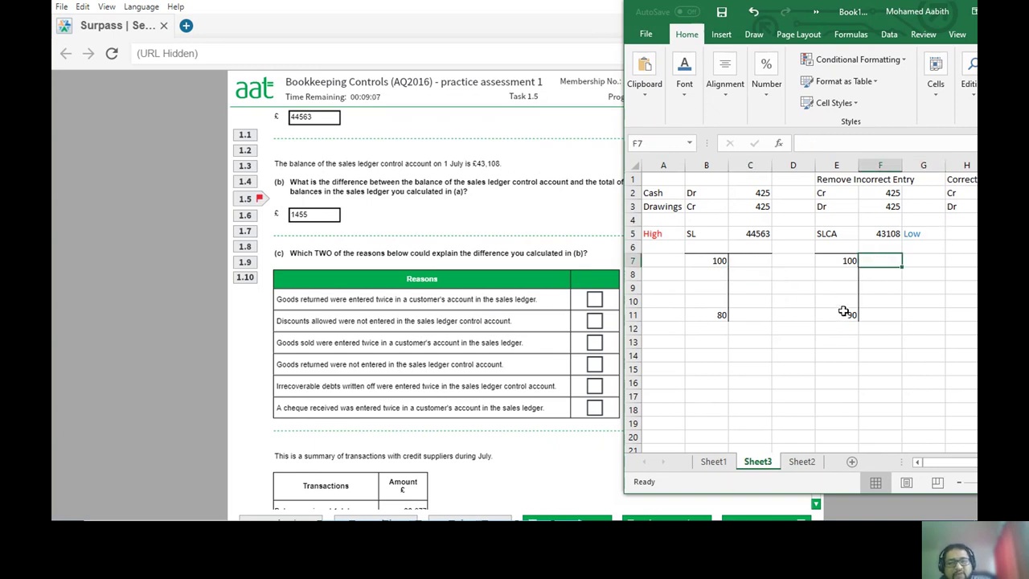
click(846, 314)
key(Delete)
click(719, 315)
key(Delete)
click(789, 340)
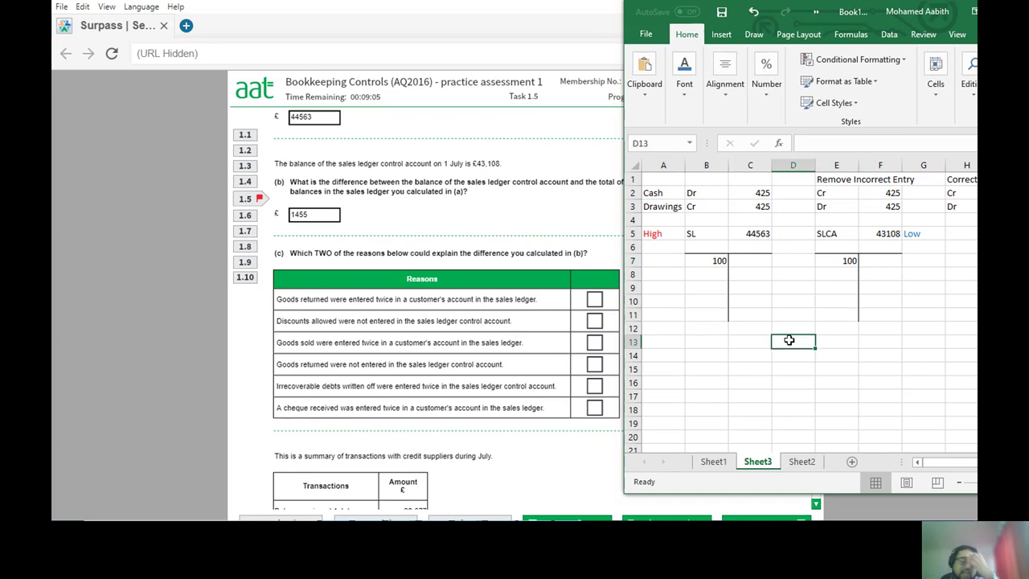
Record reason 1 as ruled out by entering 1 in A15 and X in B15.
click(660, 370)
text(1)
key(Tab)
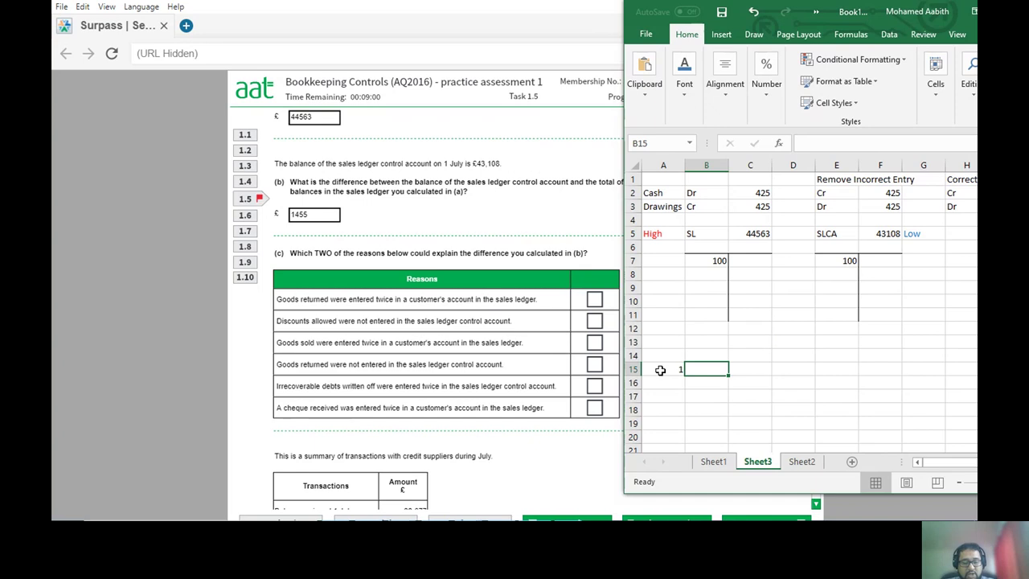
text(X)
key(Return)
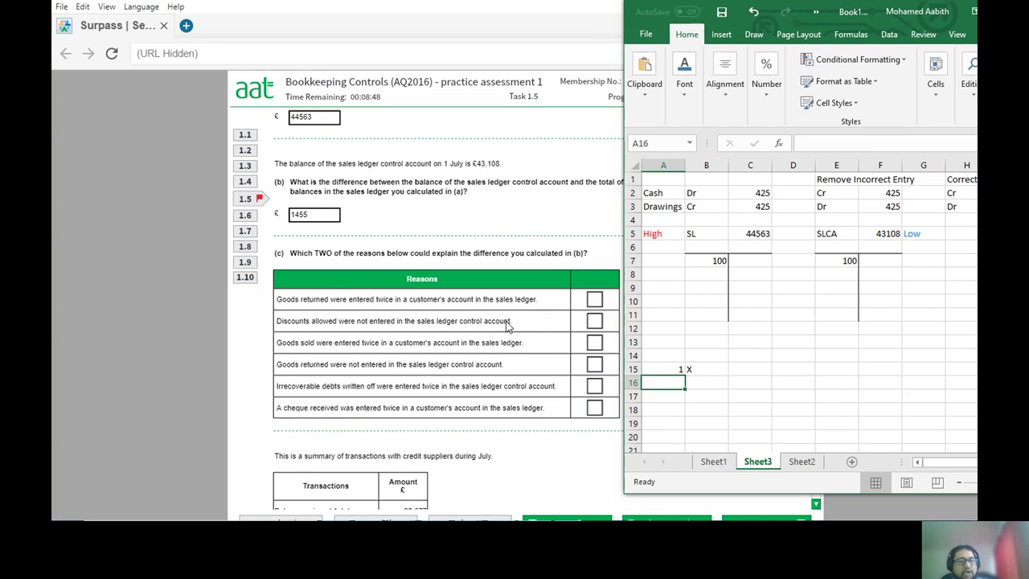
Test discounts omitted from the control account by crediting 10 in C7 and F7 and deleting the SLCA entry in F7.
click(747, 263)
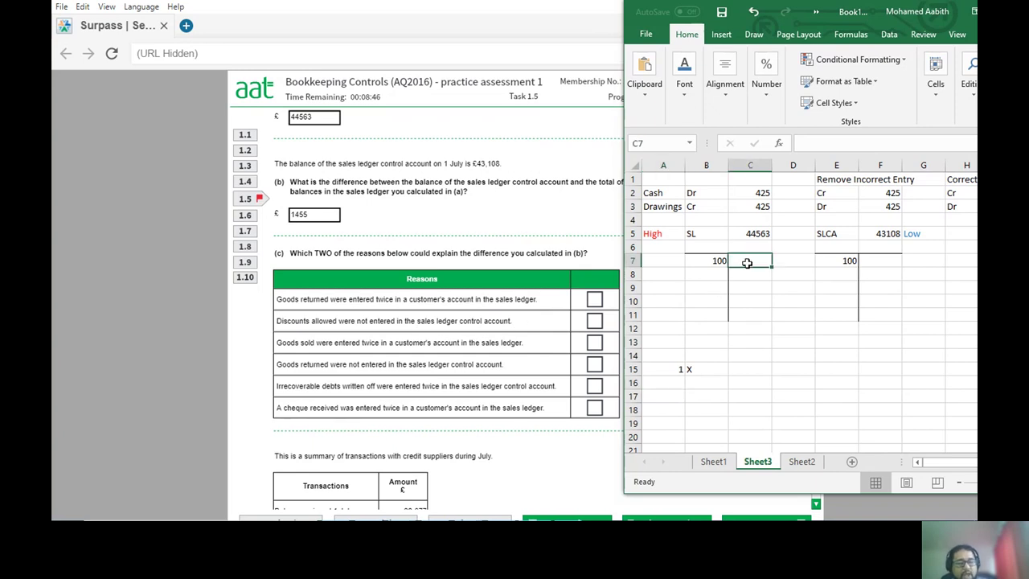
text(10)
key(Tab)
key(Tab)
key(Tab)
text(10)
key(Return)
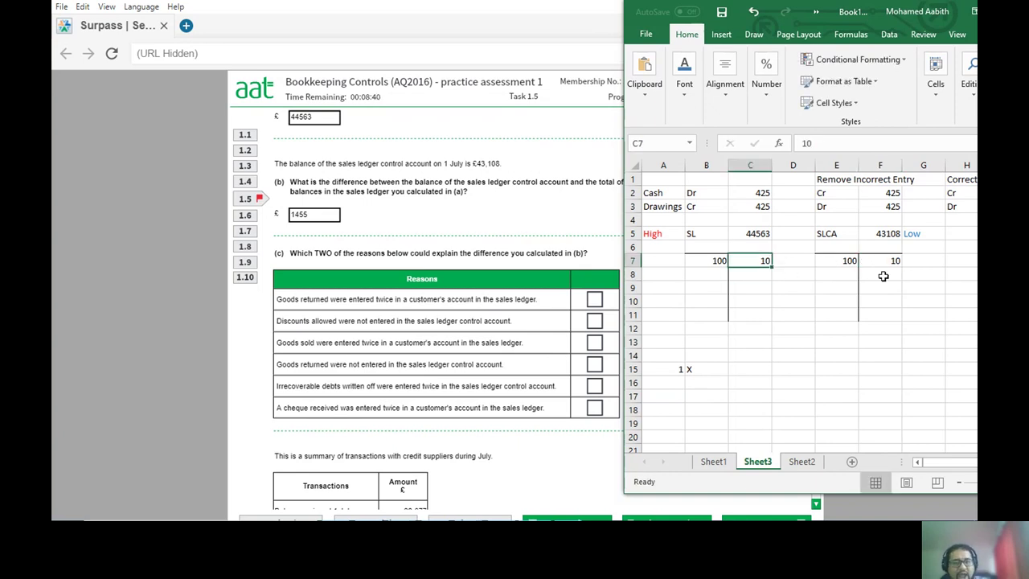
click(890, 250)
click(892, 256)
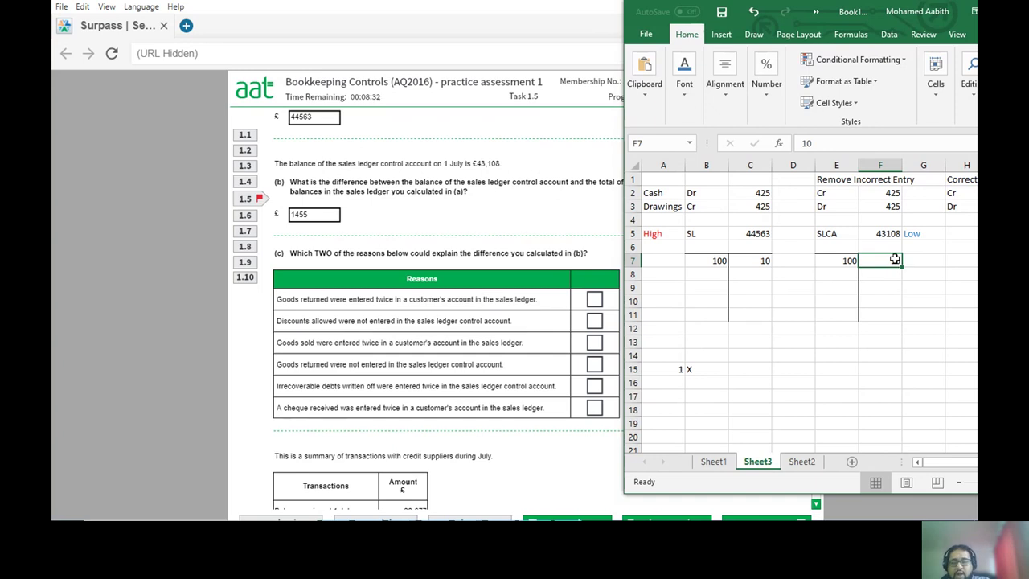
key(Delete)
Enter balances of 90 in B11 and 100 in E11, and check them against the High and Low labels.
click(849, 327)
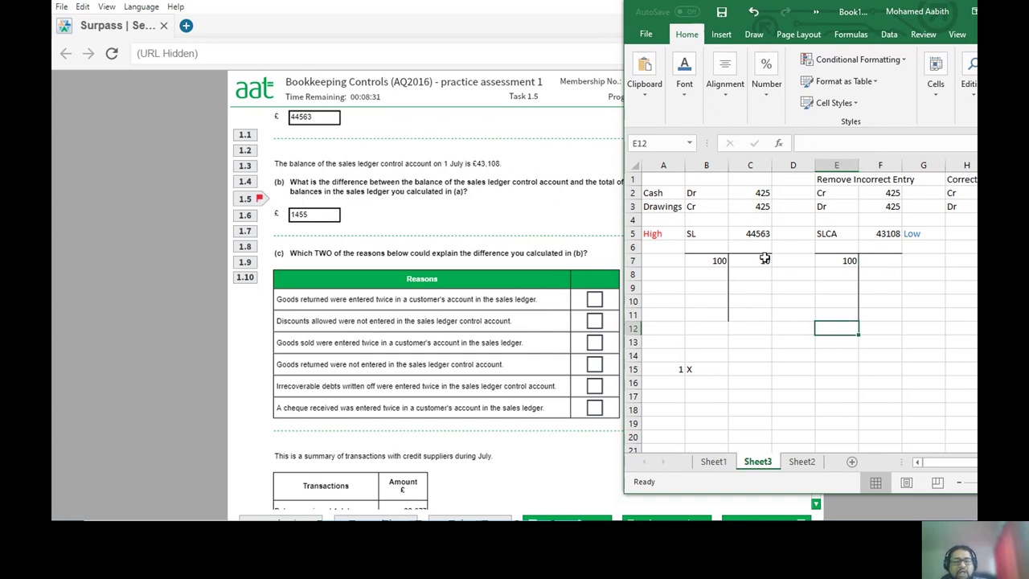
click(764, 258)
click(702, 314)
text(90)
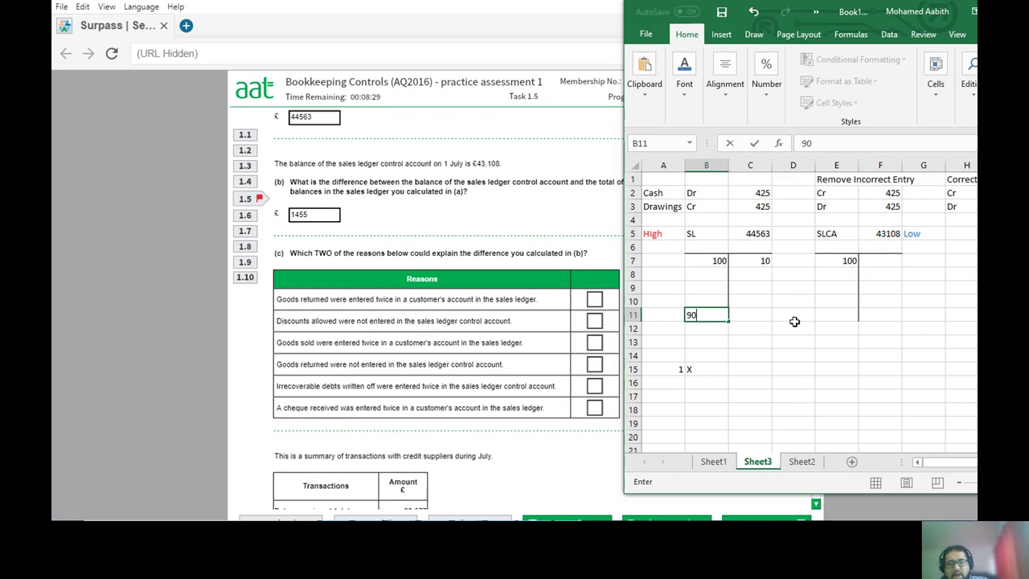
click(820, 315)
text(100)
key(Return)
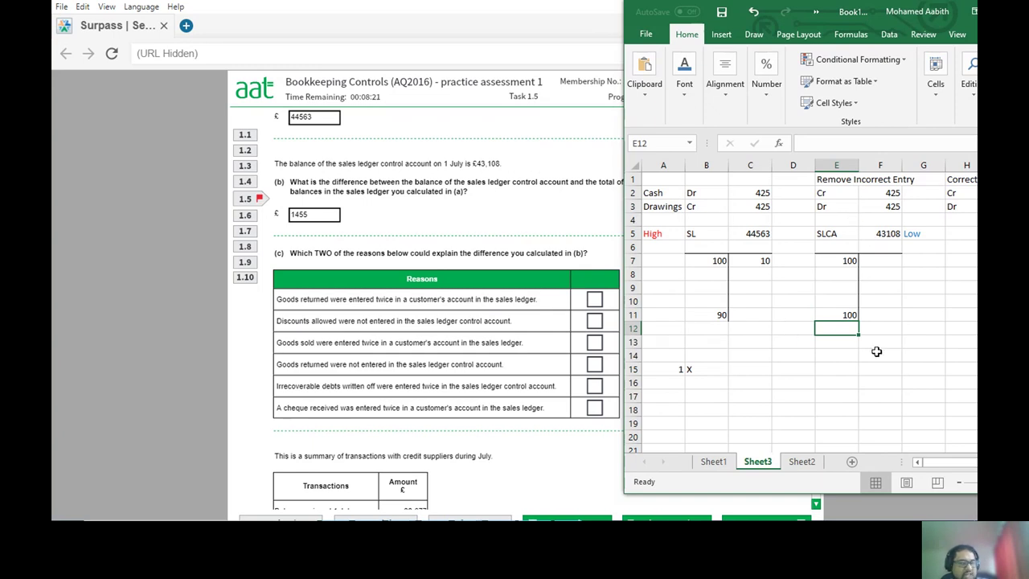
click(654, 233)
click(913, 233)
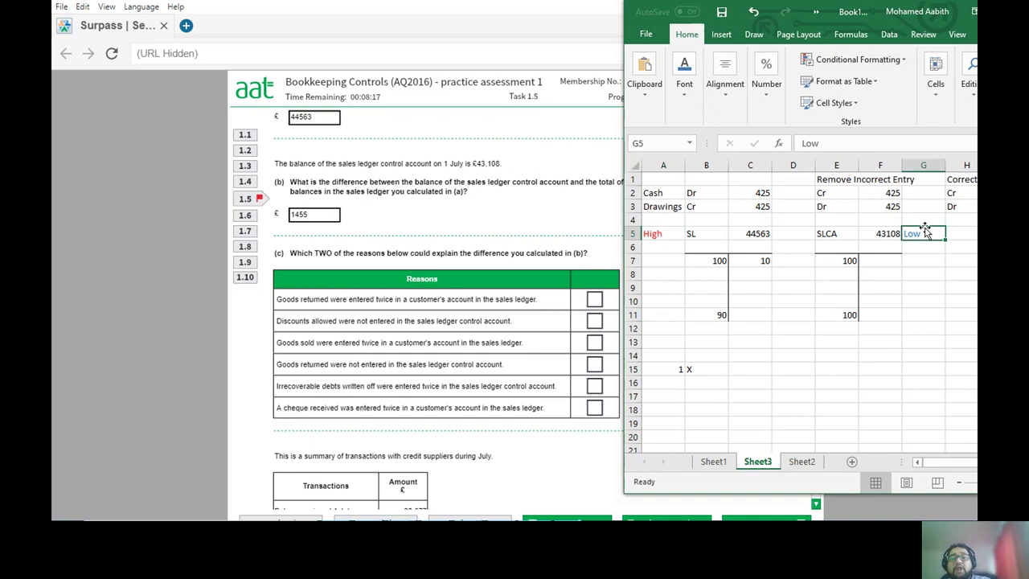
Clear the balances in B11:E11 and the SL credit entry in C7.
click(706, 316)
drag(706, 316, 851, 315)
key(Delete)
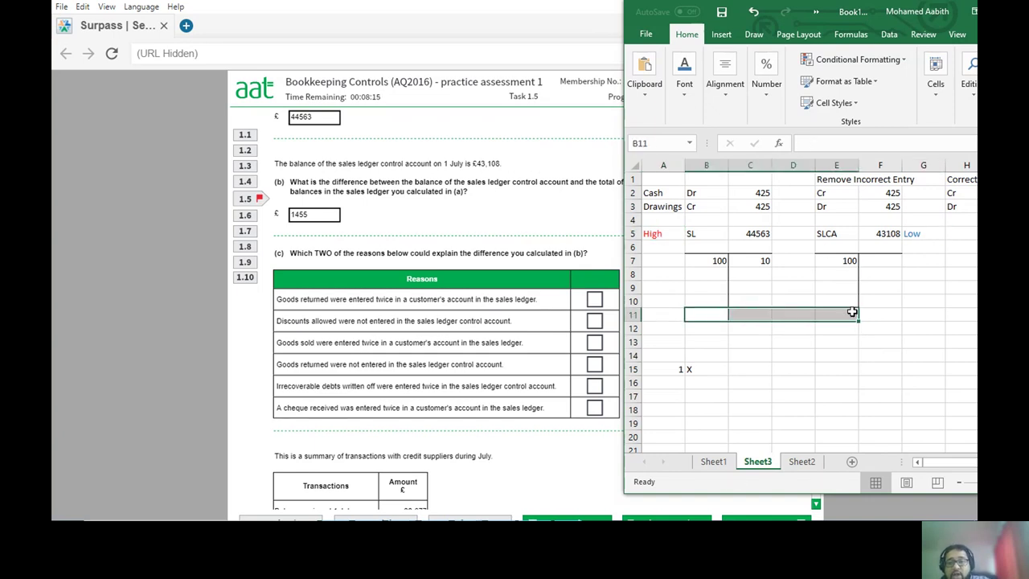
click(822, 265)
click(764, 261)
key(Delete)
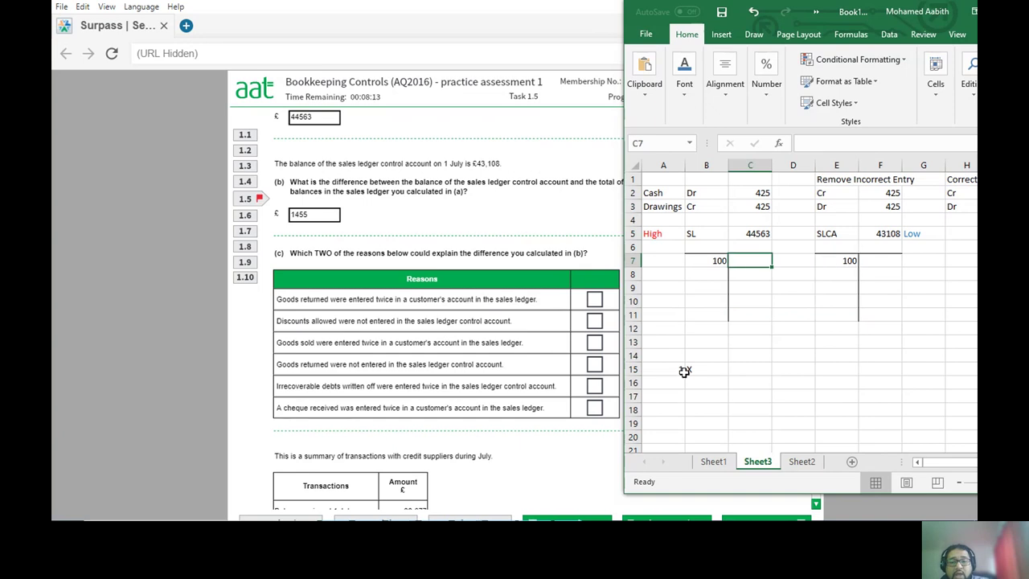
Number the remaining reasons 2 to 6 in A16:A20 and mark reason 2 with X in B16.
click(673, 386)
text(2)
key(Return)
text(3)
key(Return)
text(4)
key(Return)
text(5)
key(Return)
text(6)
key(Return)
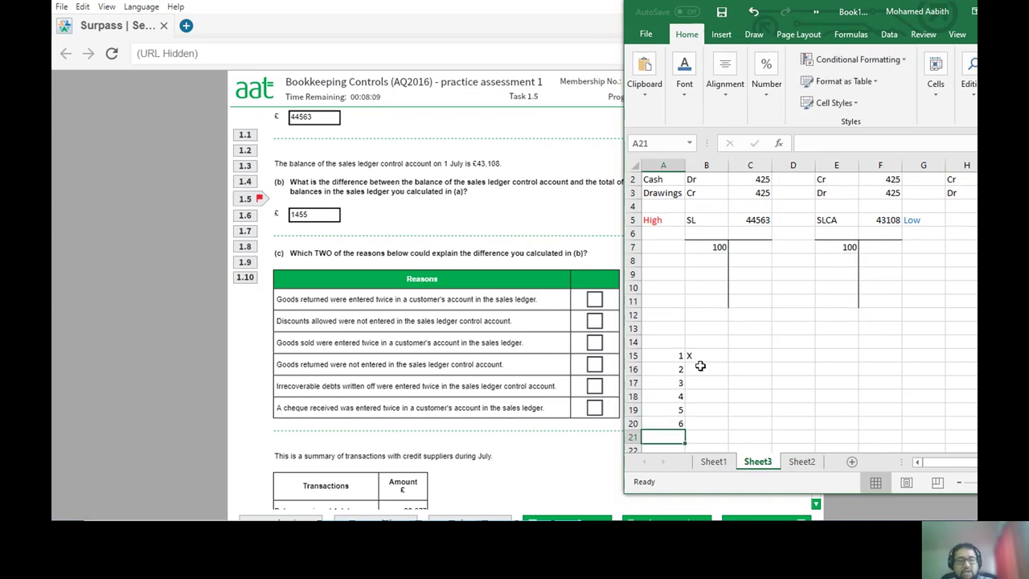
click(697, 369)
text(x)
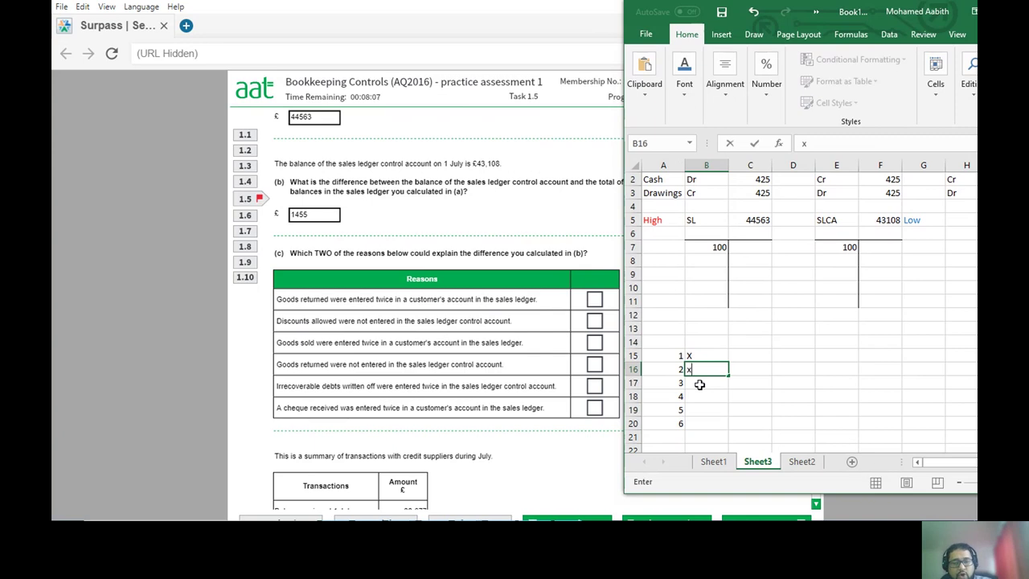
click(716, 383)
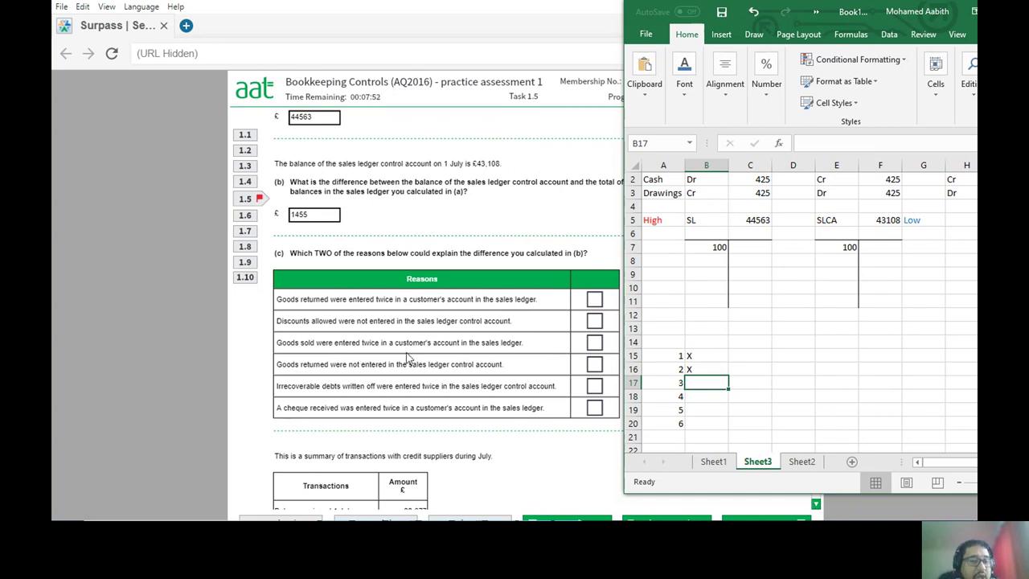
Debit goods sold of 10 to both T-accounts, in B8 for SL and E8 for SLCA.
click(705, 258)
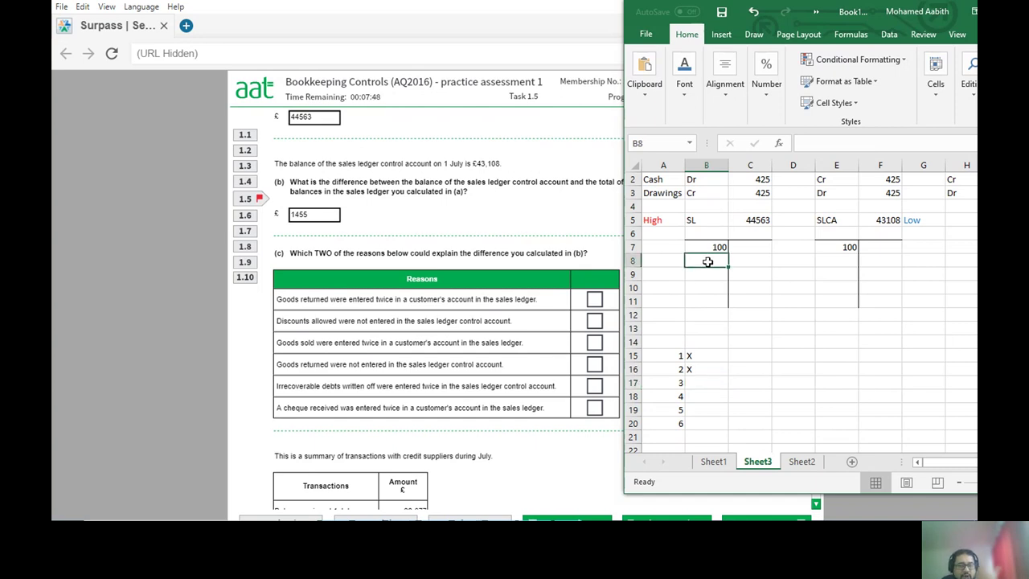
text(10)
key(Tab)
key(Tab)
key(Tab)
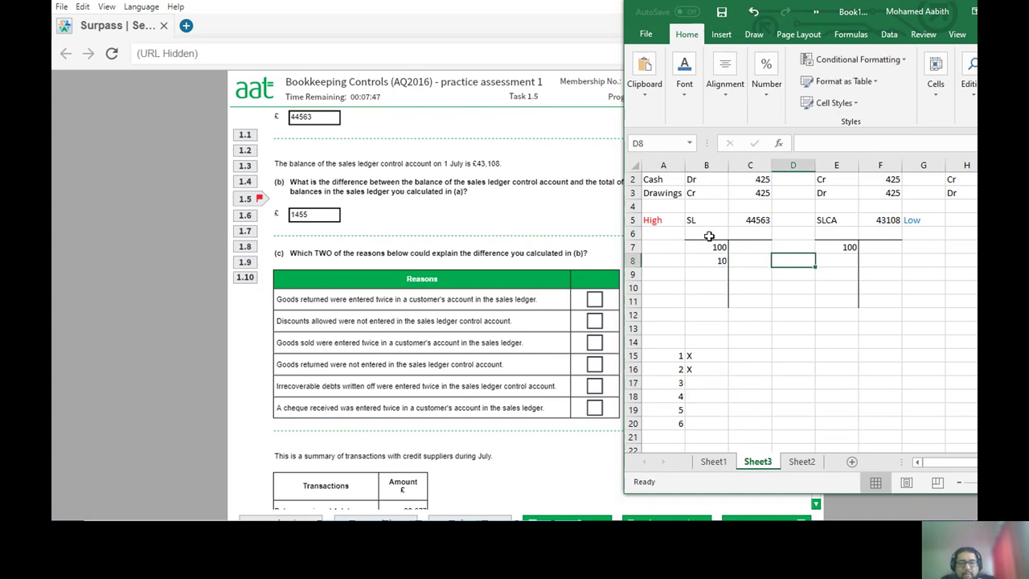
text(10)
key(Return)
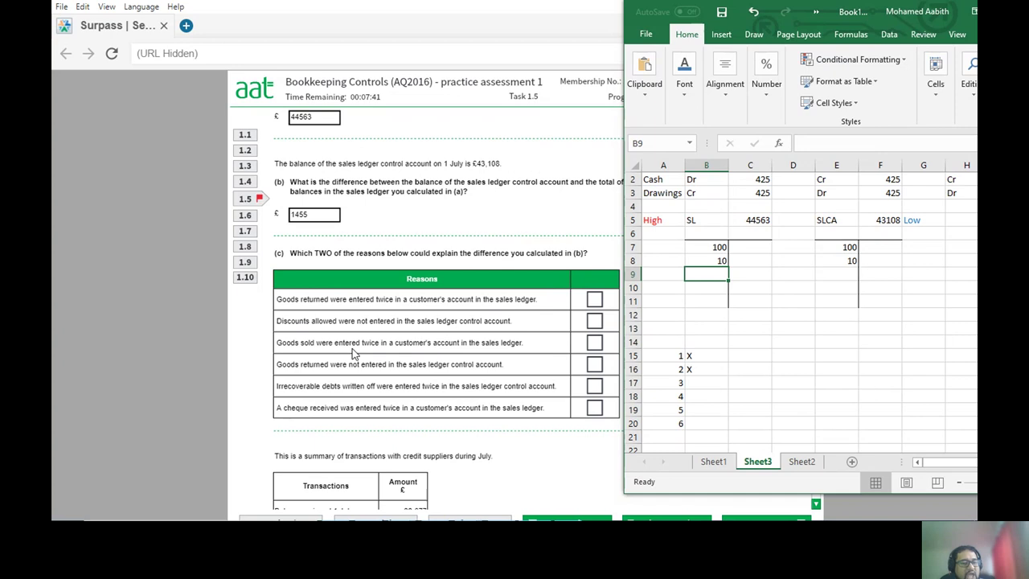
Debit the duplicated goods sold of 10 to SL in B9 and enter balances of 120 in B11 and 110 in E11.
text(10)
key(Return)
key(Return)
text(1200)
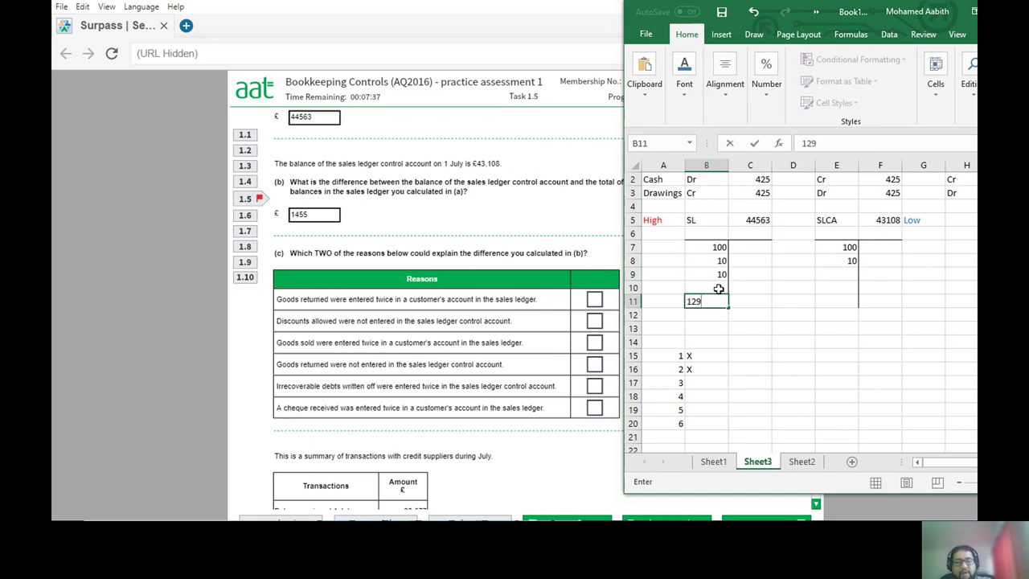
key(BackSpace)
key(BackSpace)
text(0)
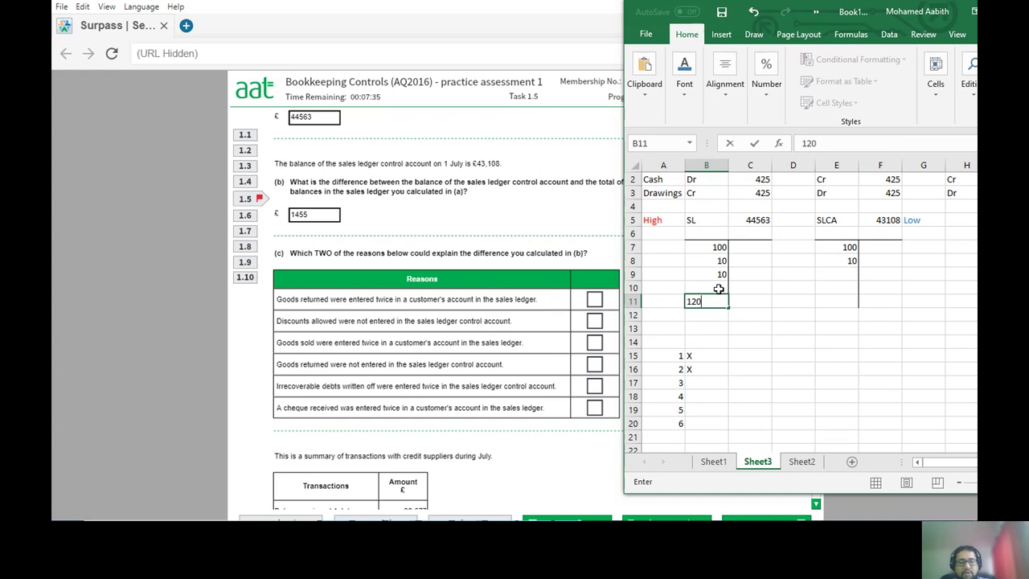
key(Right)
key(Right)
key(Right)
text(110)
key(Return)
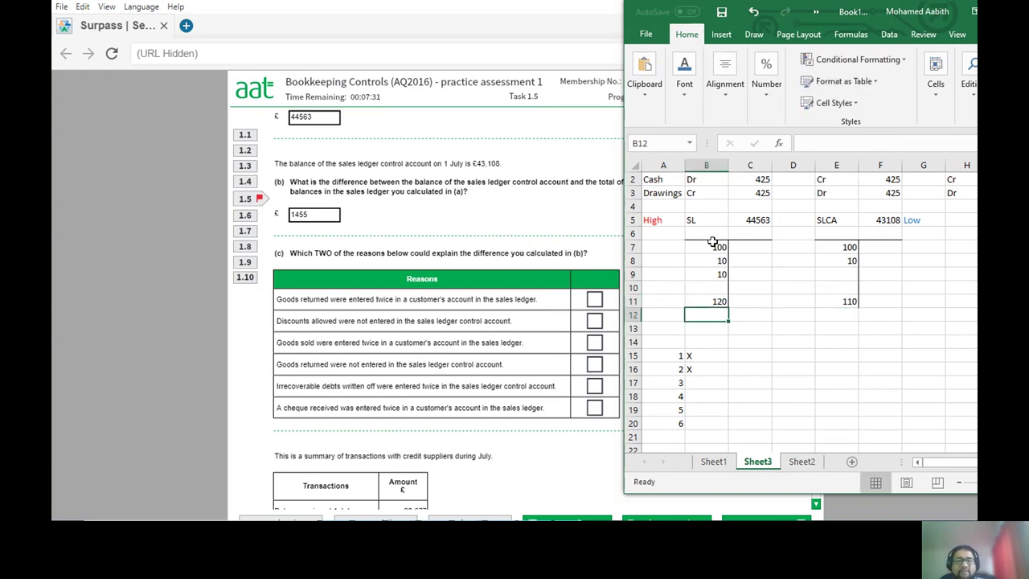
Check the balances against the High and Low labels and mark reason 3 with Y in B17.
click(660, 220)
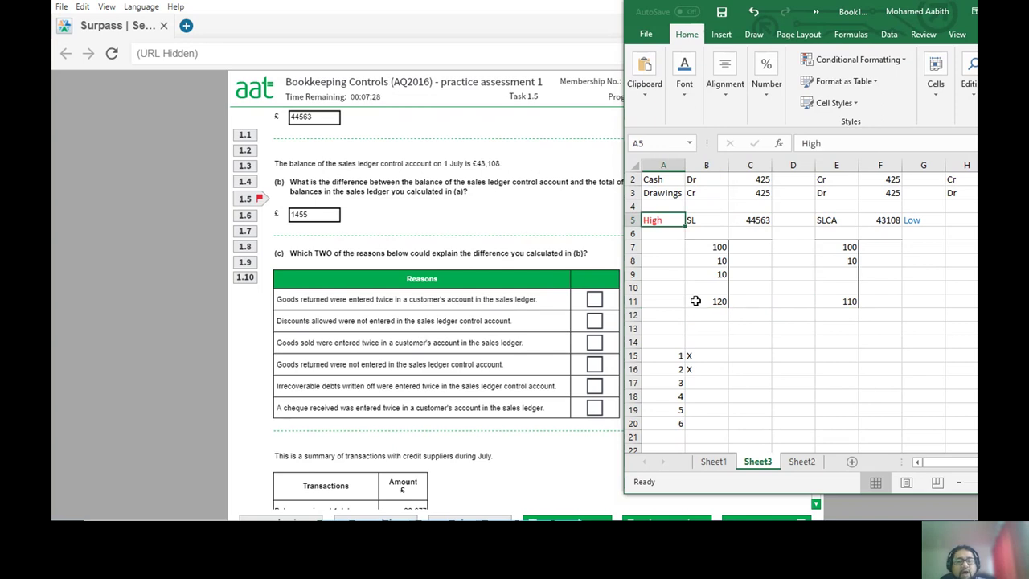
click(848, 304)
click(906, 219)
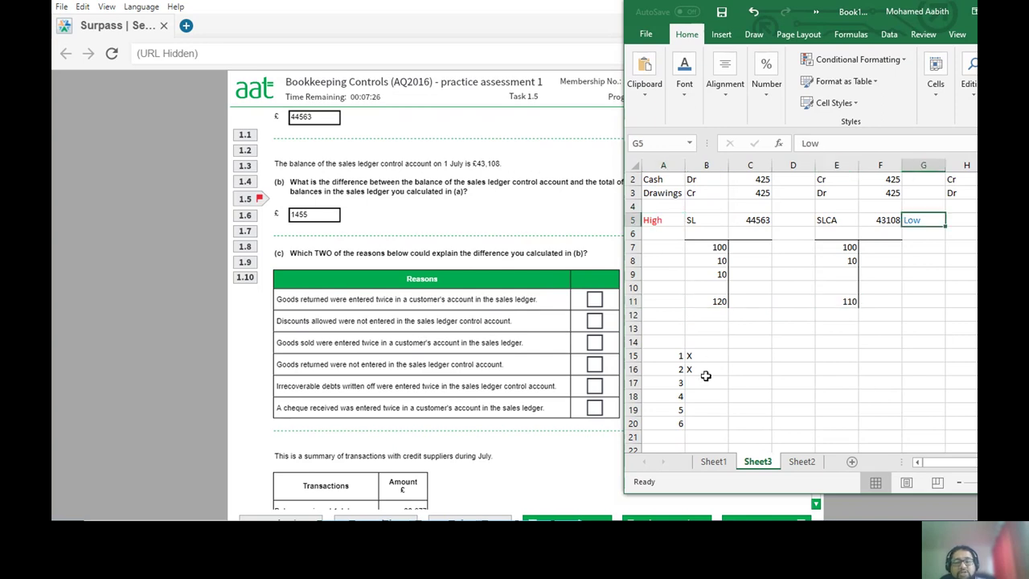
click(701, 383)
text(y)
key(Return)
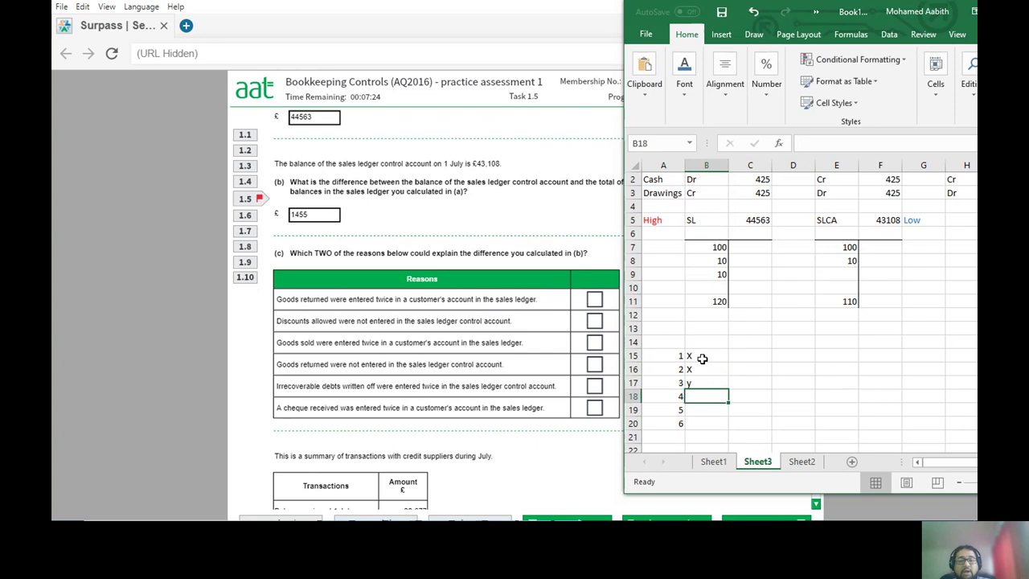
key(Up)
text(Y)
key(Return)
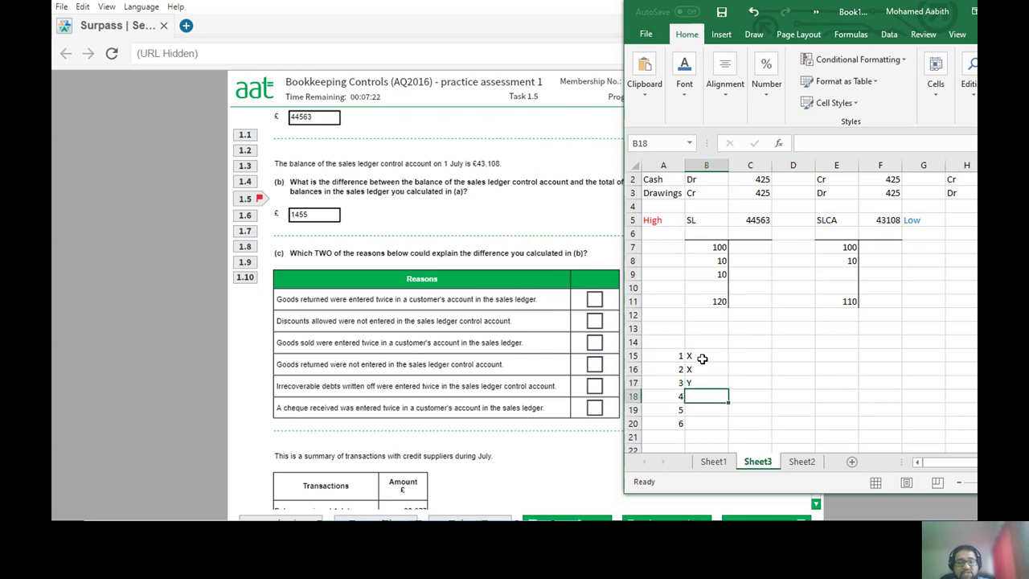
Clear the balances in B11:E11 and the goods sold debits in B8:B9 and E8.
drag(723, 297, 844, 303)
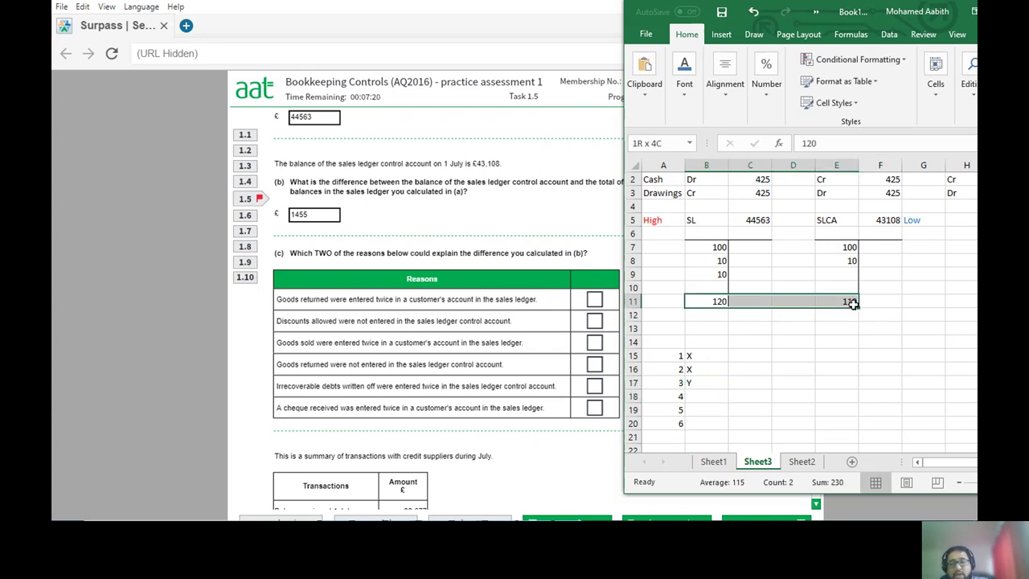
key(Delete)
drag(714, 261, 717, 274)
key(Delete)
click(821, 257)
key(Delete)
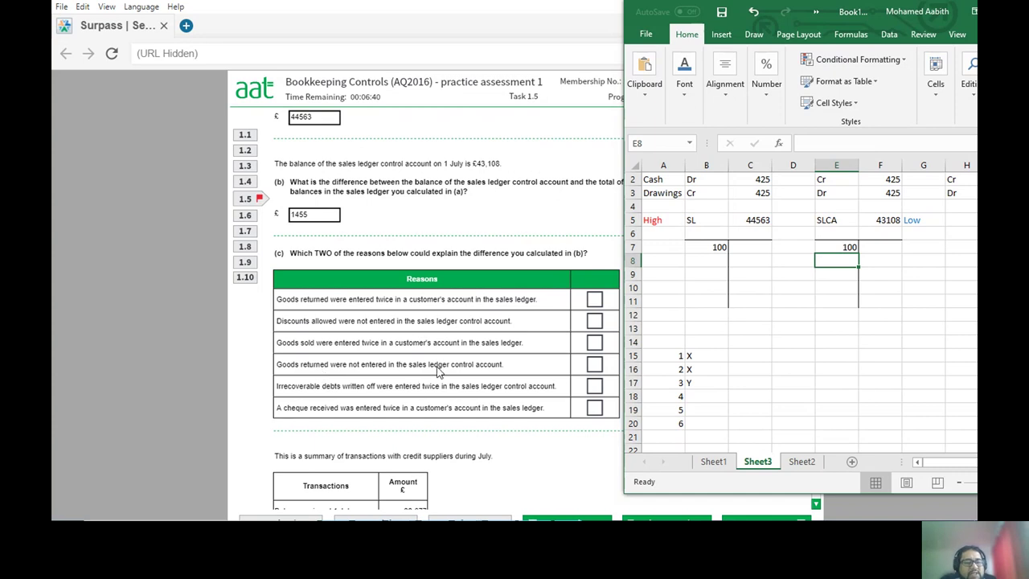
Credit goods returned of 10 to SL in C7 and SLCA in F7, and remove the SLCA entry to reflect the omission.
click(748, 251)
text(10)
key(Right)
key(Right)
key(Right)
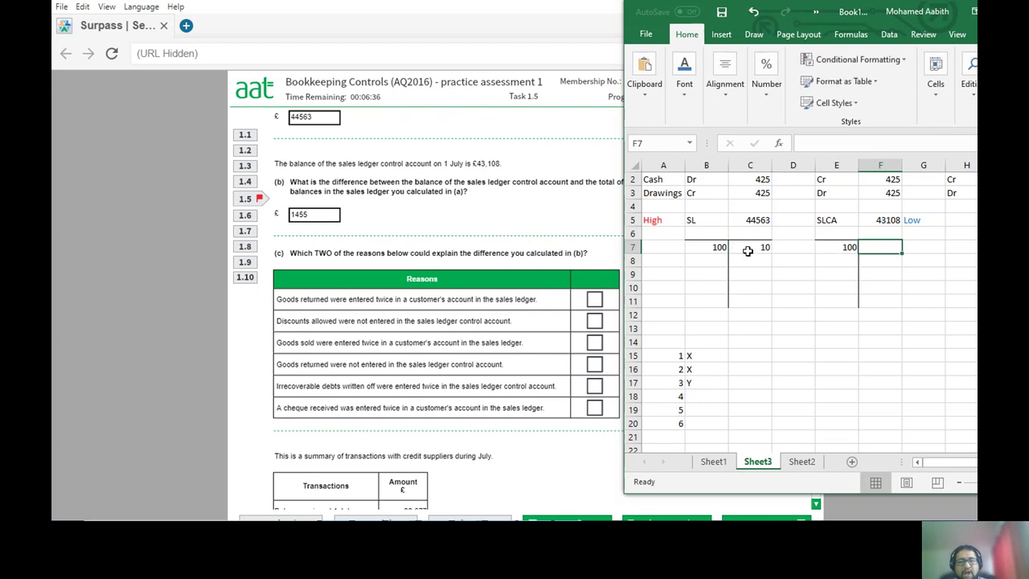
text(10)
key(Return)
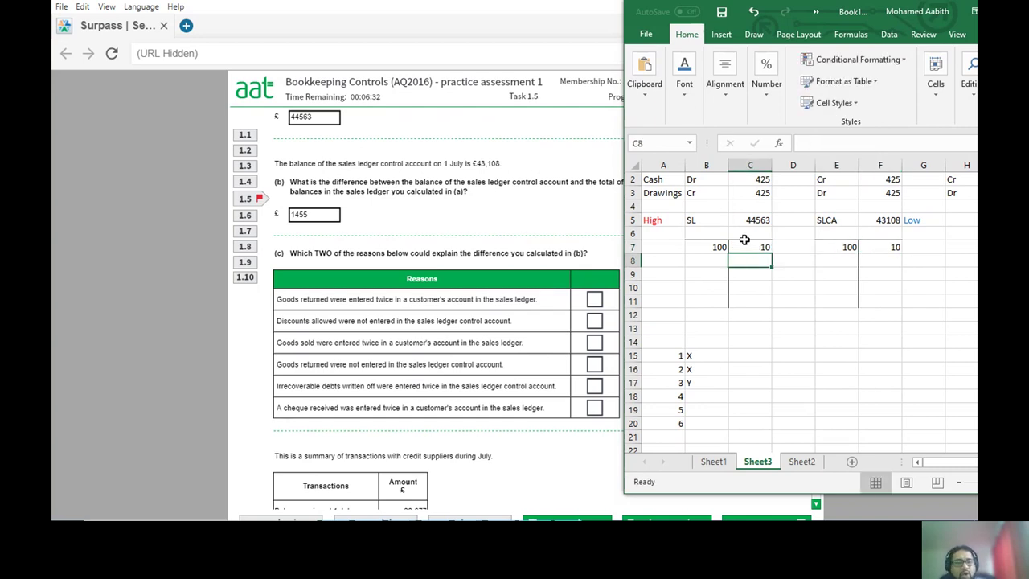
click(880, 246)
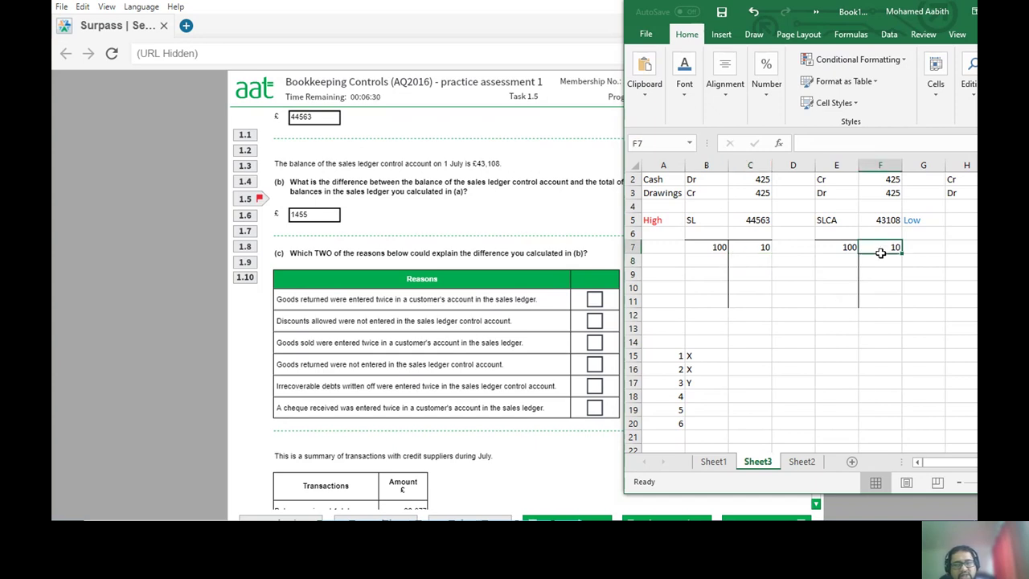
key(Delete)
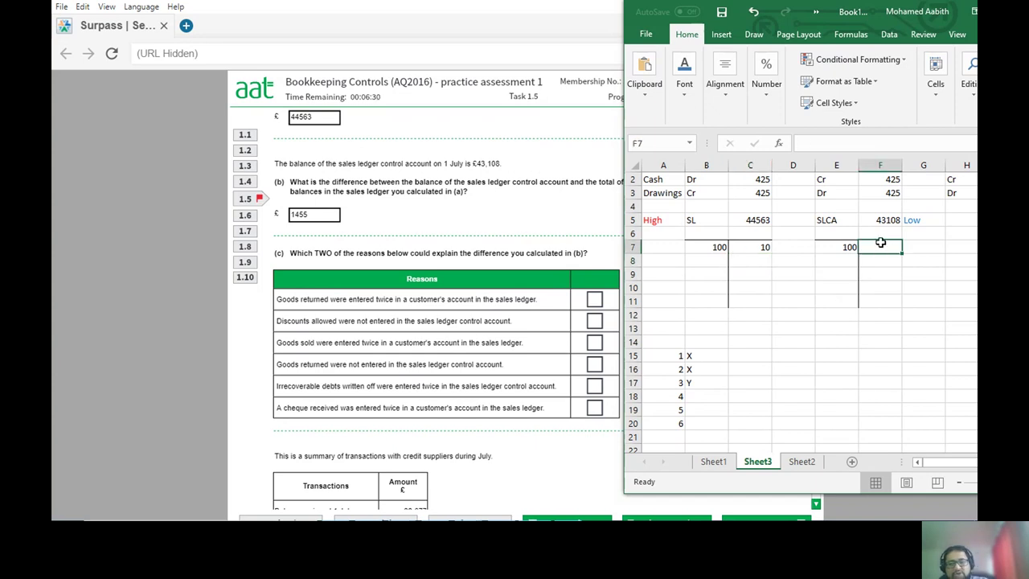
Enter balances of 90 in B11 and 100 in E11, and compare them with the High label in A5.
click(715, 299)
text(90)
key(Tab)
key(Tab)
key(Tab)
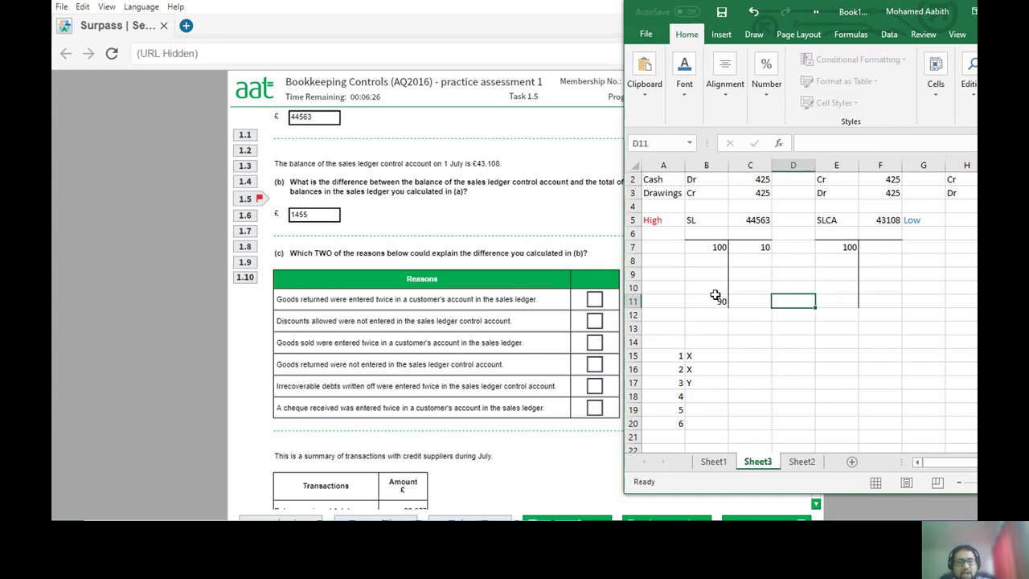
text(1000)
key(BackSpace)
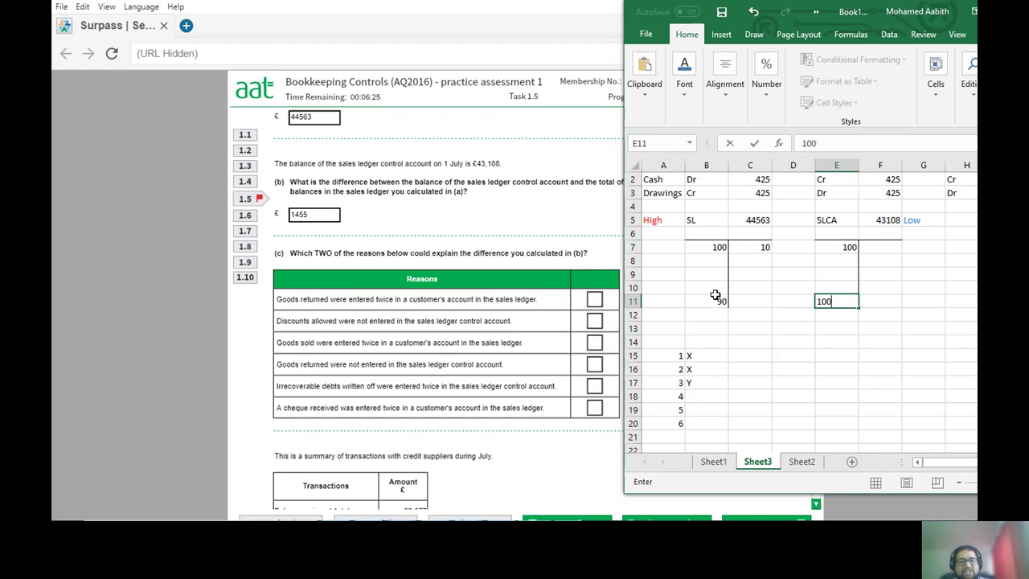
key(Return)
click(659, 223)
Clear the balances in B11 and E11 and the goods returned credit in C7.
drag(691, 306, 833, 299)
key(BackSpace)
click(762, 247)
key(Delete)
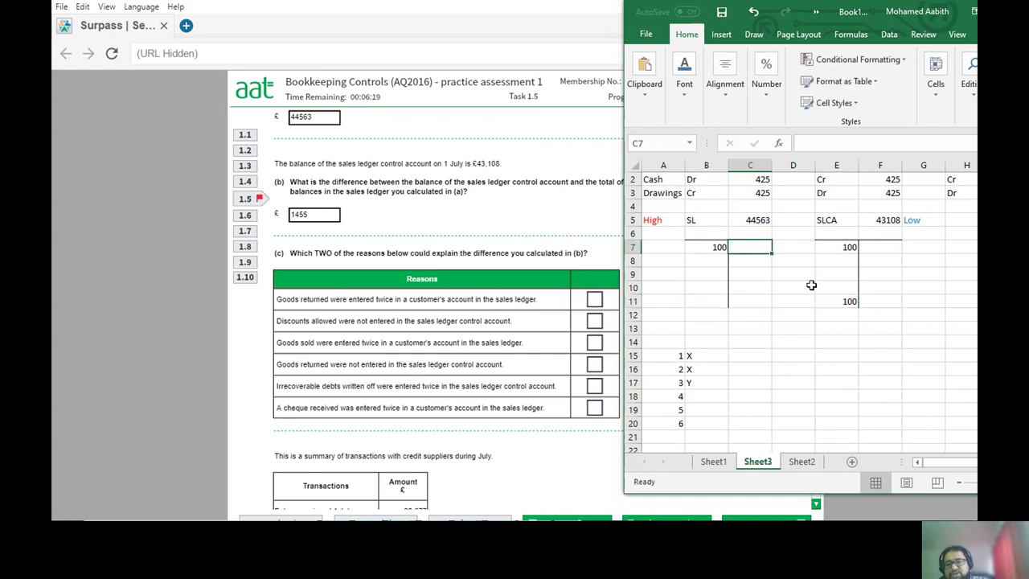
click(822, 298)
key(Delete)
Mark reason 4 with X in B18, leaving B19 empty.
click(687, 395)
text(xx)
key(Return)
text(#)
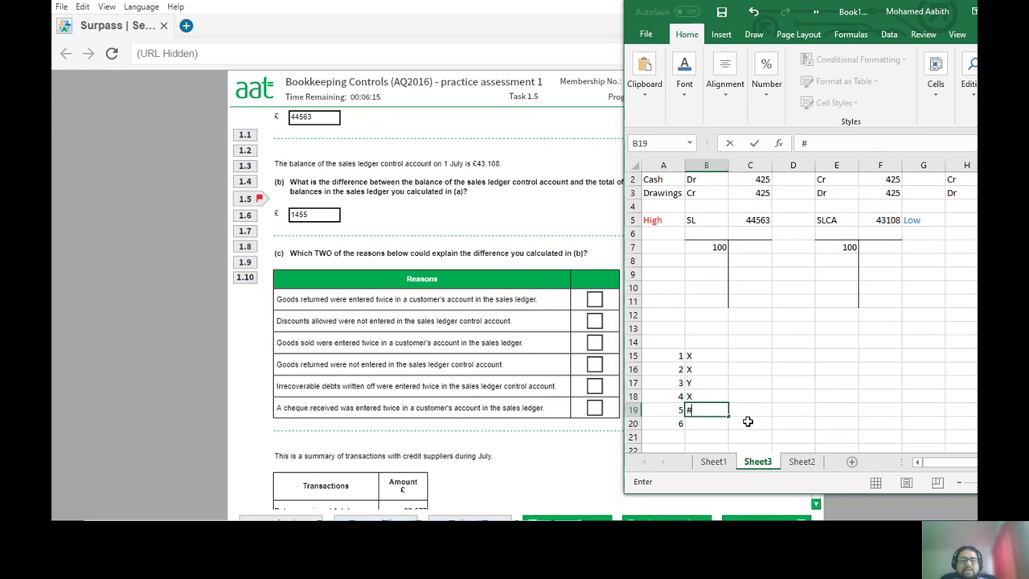
key(BackSpace)
key(Return)
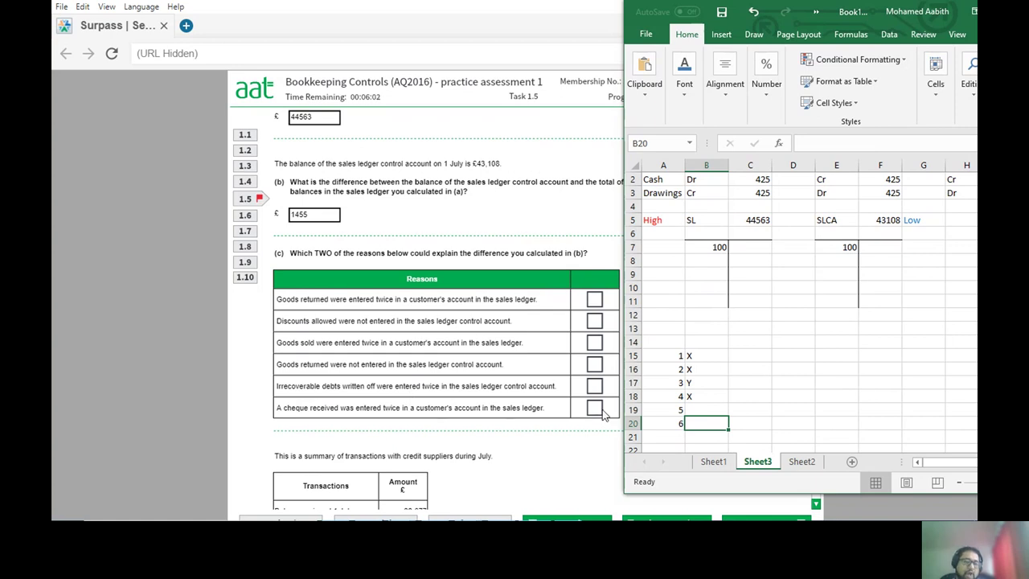
Credit irrecoverable debts of 10 once to SL in C7 and twice to SLCA in F7 and F8.
click(737, 246)
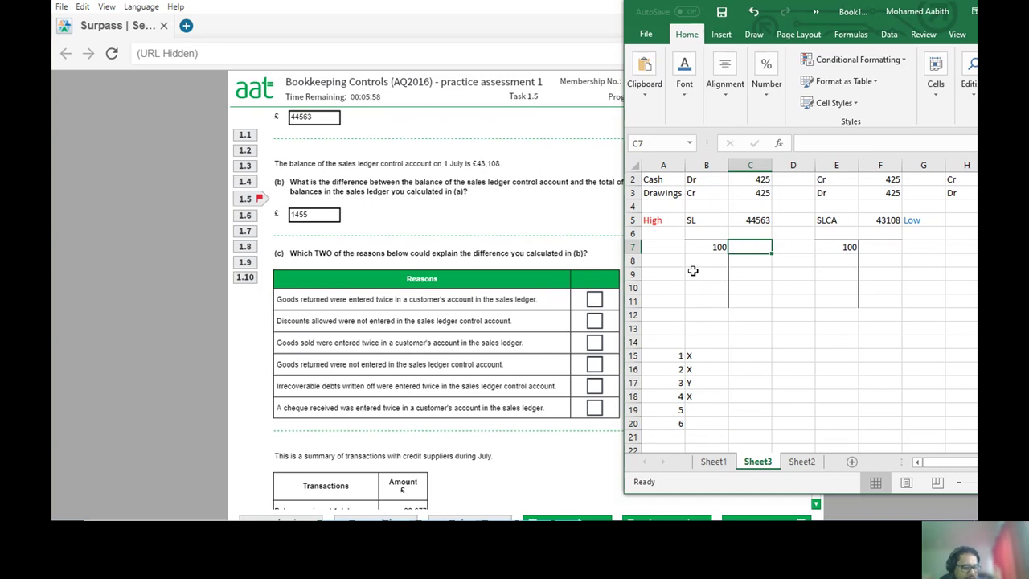
text(10)
key(Return)
click(882, 247)
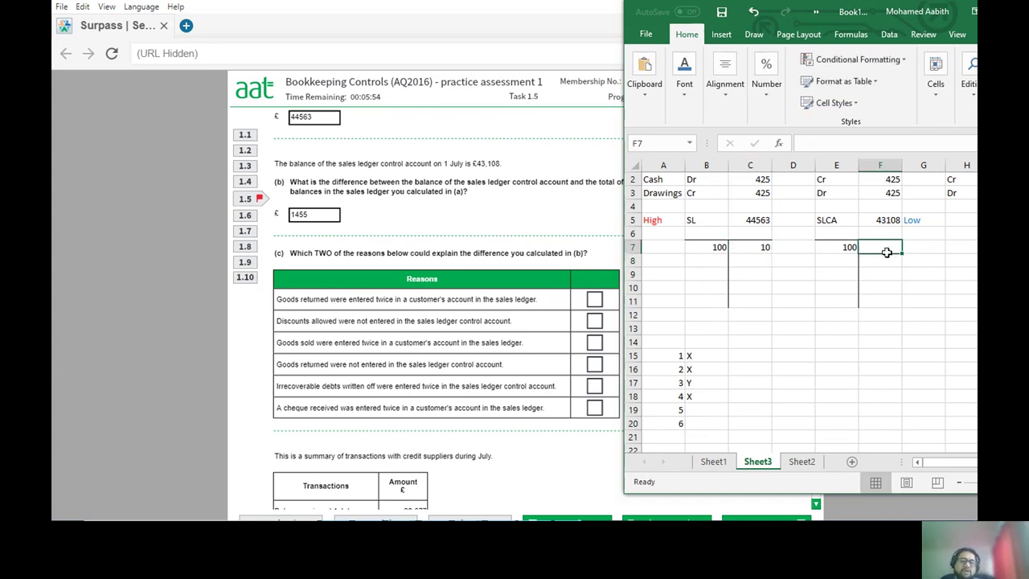
text(10)
key(Return)
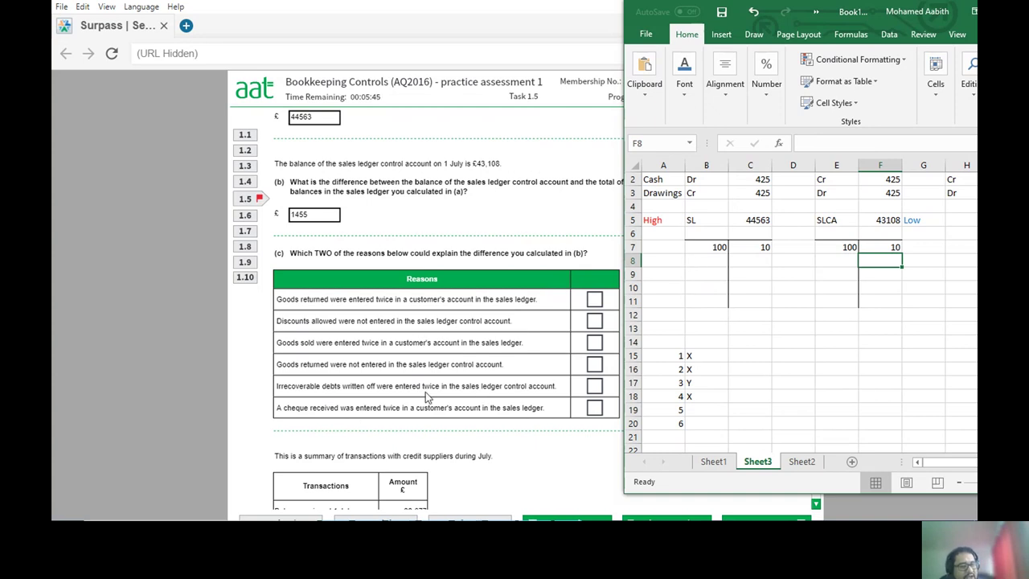
click(888, 263)
text(10)
key(Return)
Enter balances of 90 for SL in B11 and 80 for SLCA in E11.
click(689, 300)
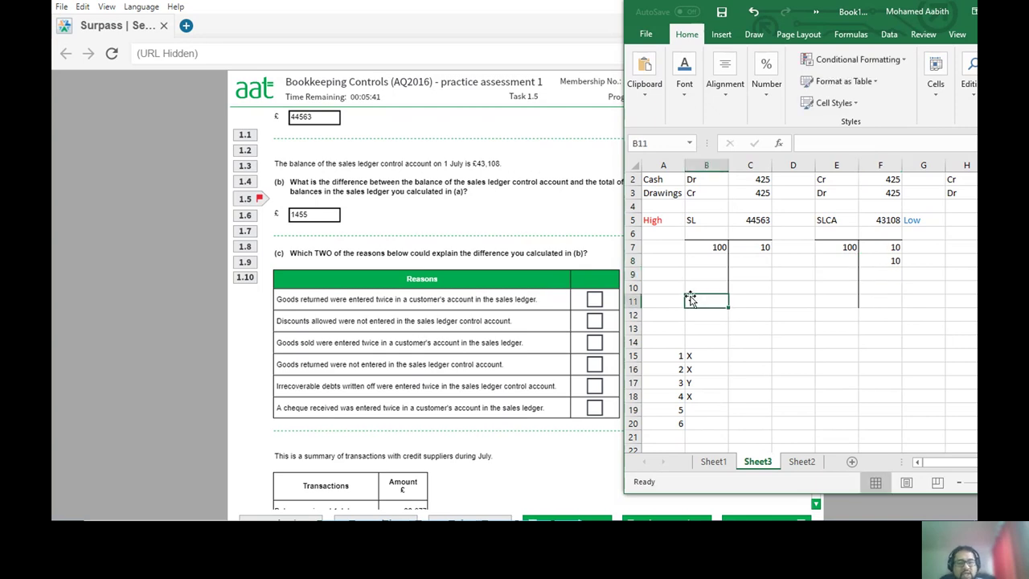
text(90)
key(Tab)
key(Tab)
key(Tab)
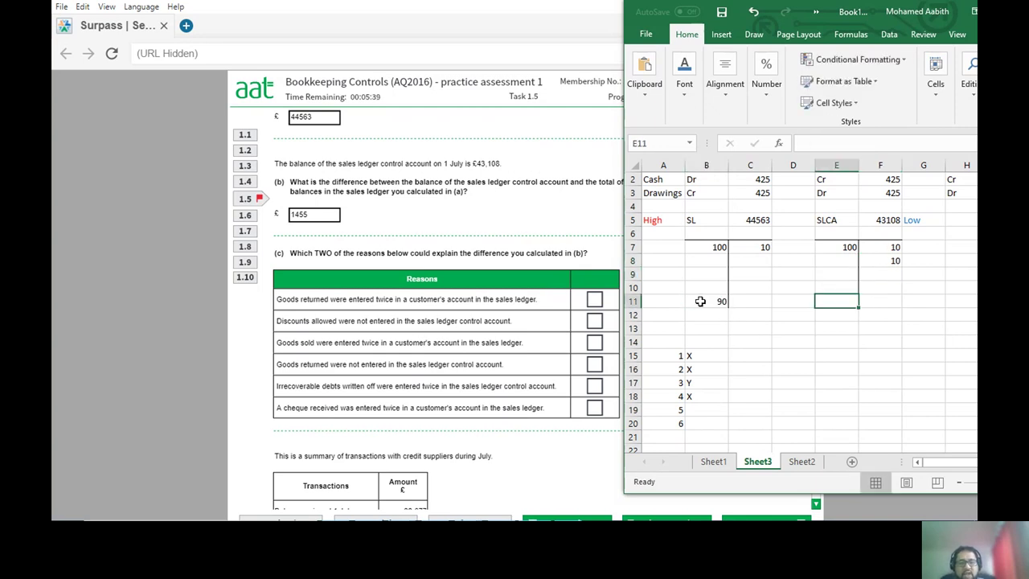
text(80)
key(Return)
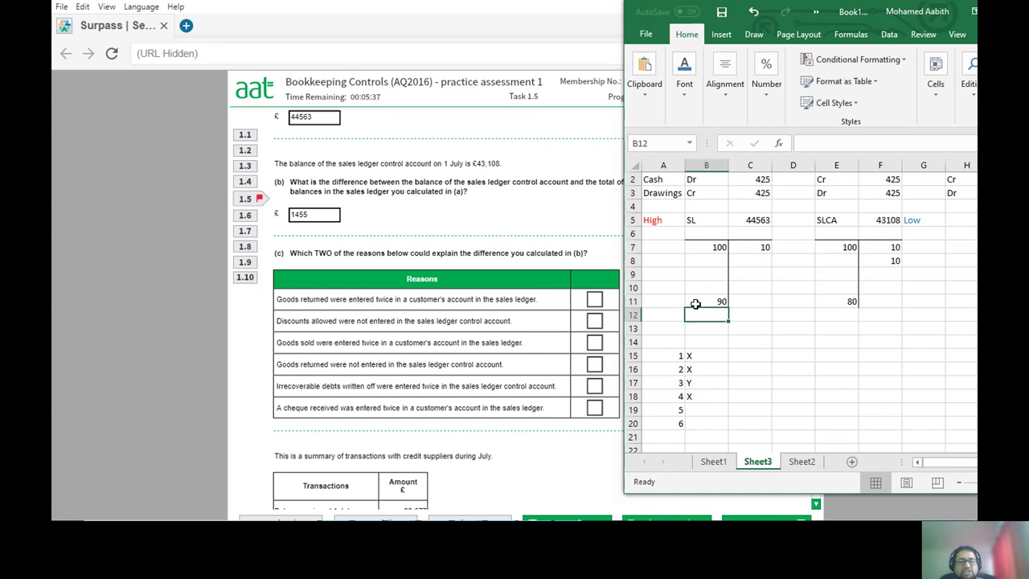
Compare the two balances with the High and Low labels and mark reason 5 with Y in B19.
click(649, 224)
click(907, 223)
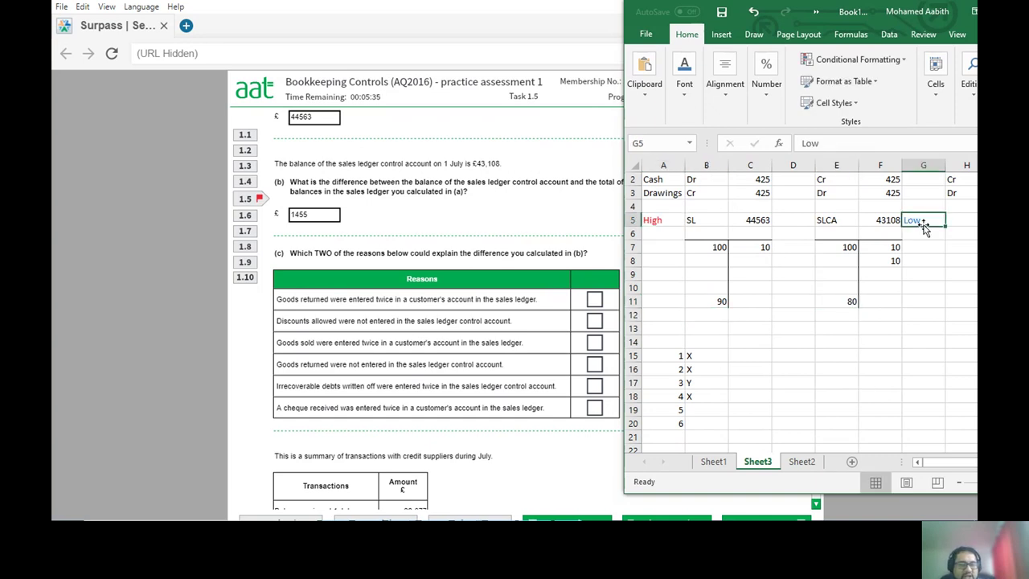
click(700, 409)
text(Y)
key(Return)
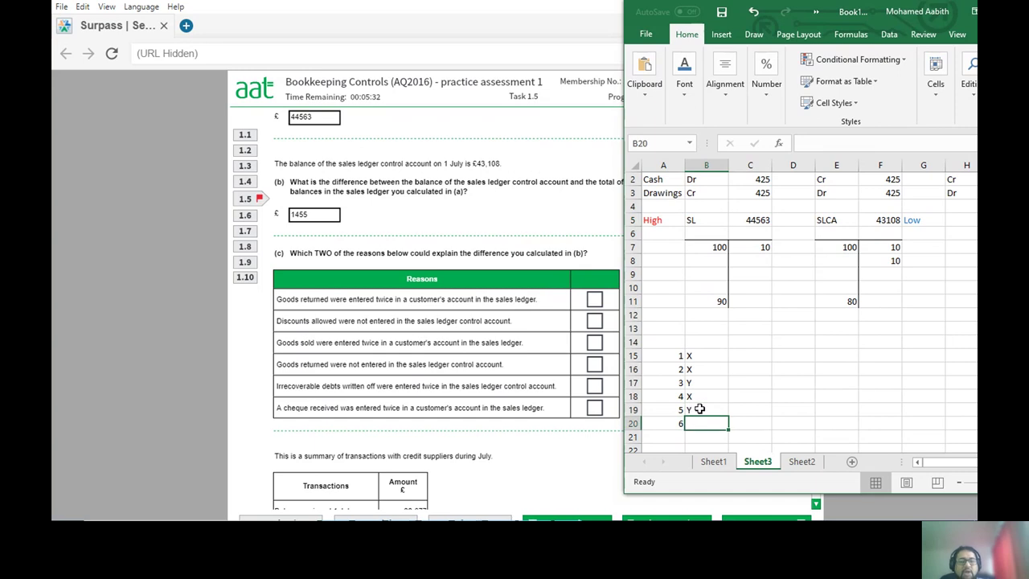
Clear the irrecoverable debt credits in C7 and F7:F8 and the balances in B11 and E11.
click(747, 253)
key(Delete)
click(706, 300)
key(Delete)
drag(835, 314, 842, 304)
key(Delete)
drag(888, 247, 888, 262)
key(Delete)
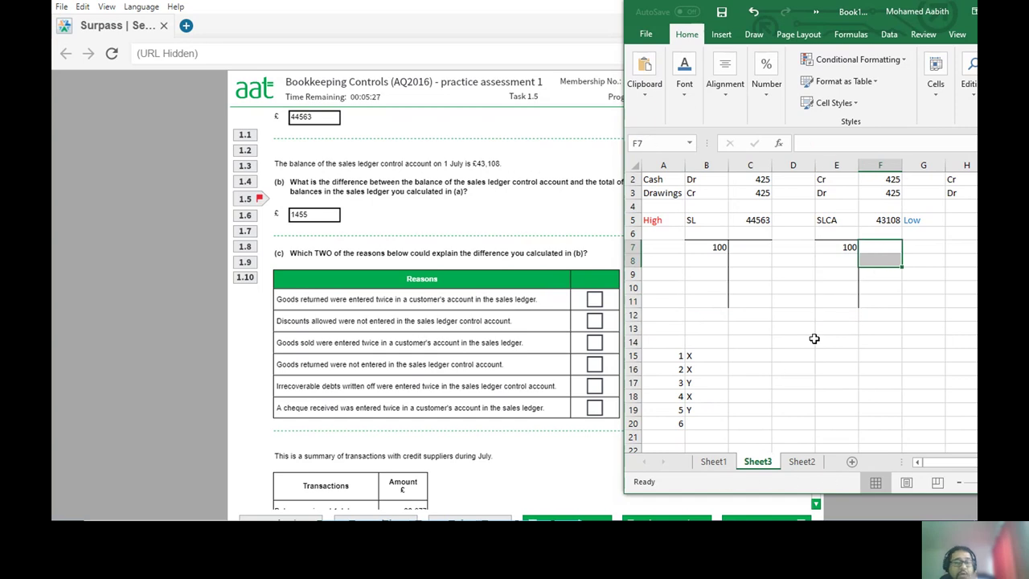
click(765, 381)
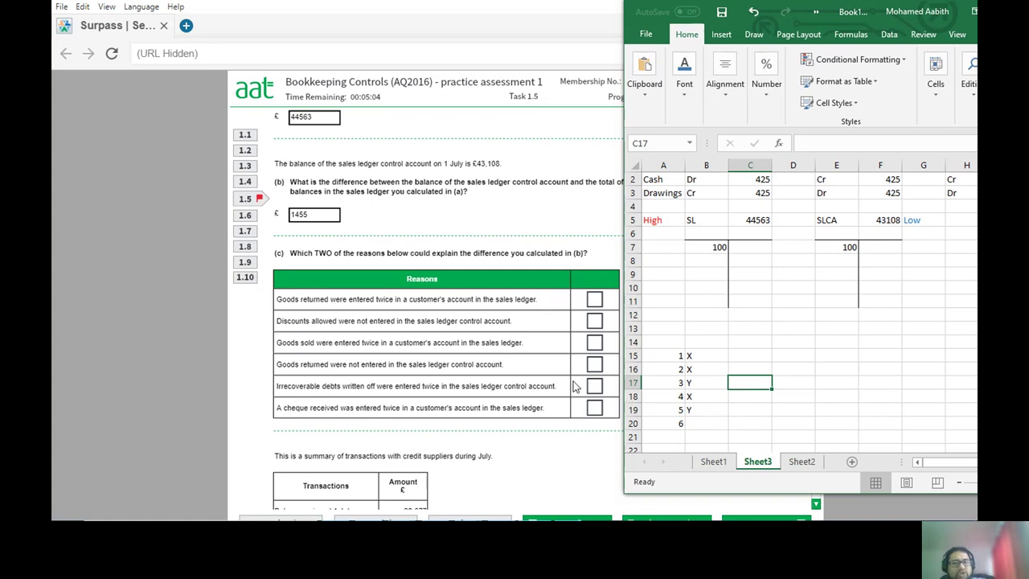
Credit the cheque received of 10 once to SLCA in F7 and twice to SL in C7 and C8.
click(870, 249)
text(10)
key(Return)
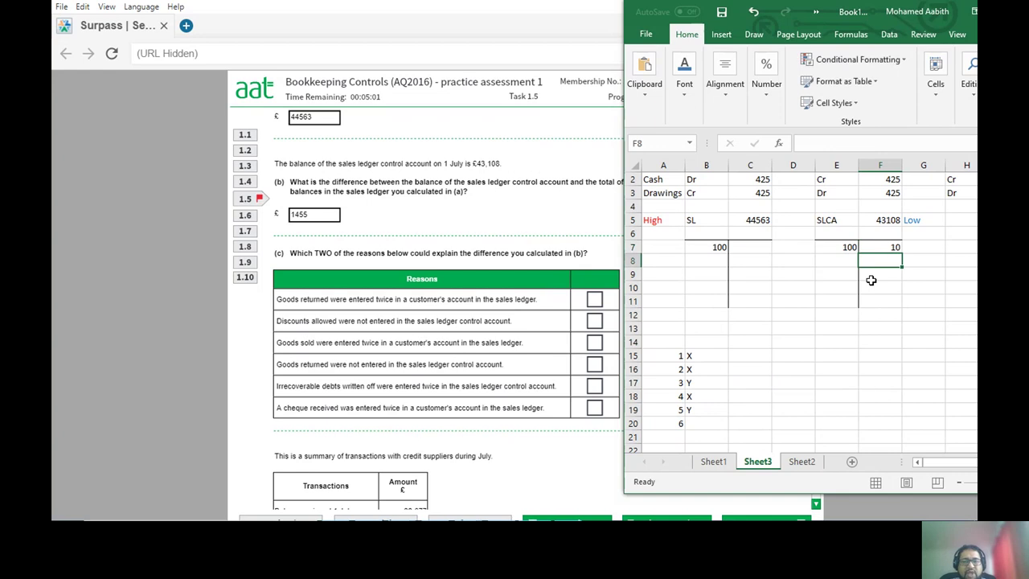
click(750, 251)
text(10)
key(Return)
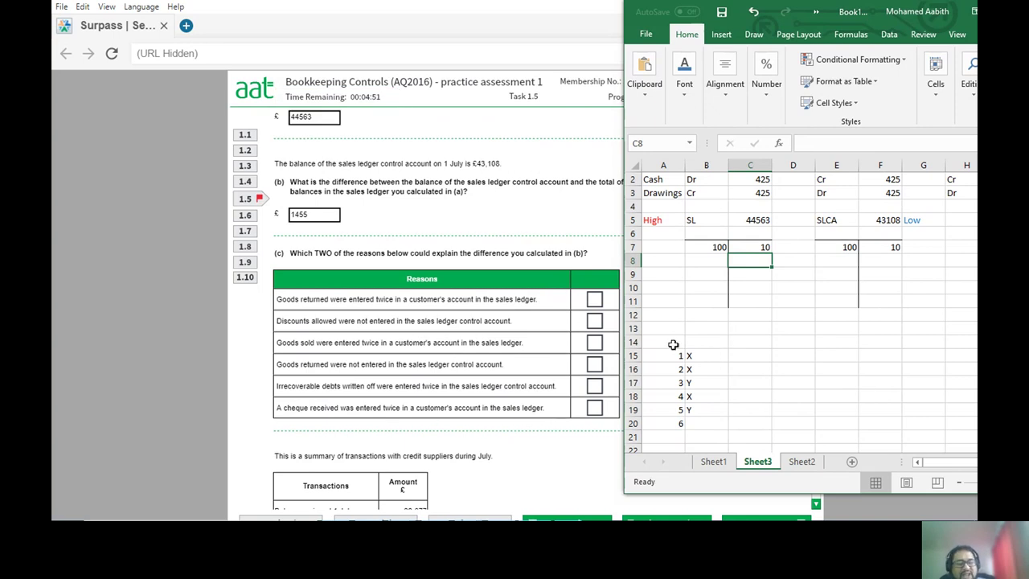
text(10)
key(Return)
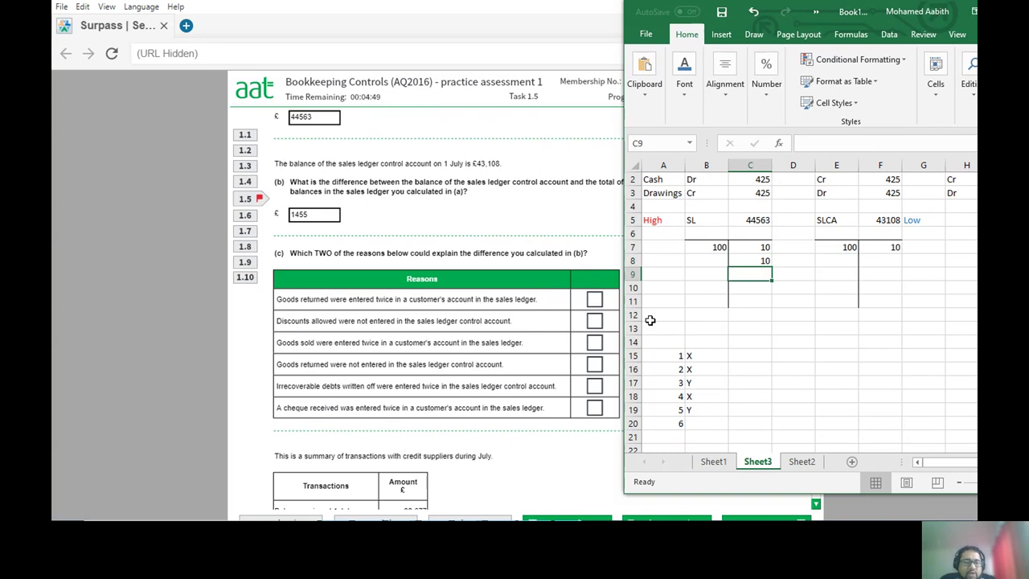
Enter balances of 80 in B11 and 90 in E11, and check them against the High and Low labels.
click(706, 299)
text(80)
key(Tab)
key(Tab)
key(Tab)
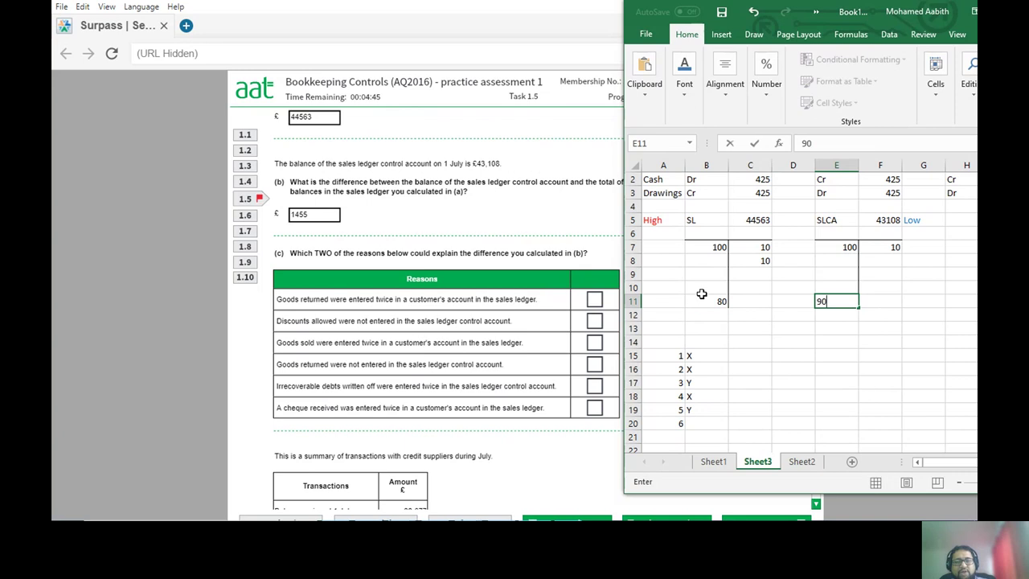
text(90)
key(Return)
click(663, 223)
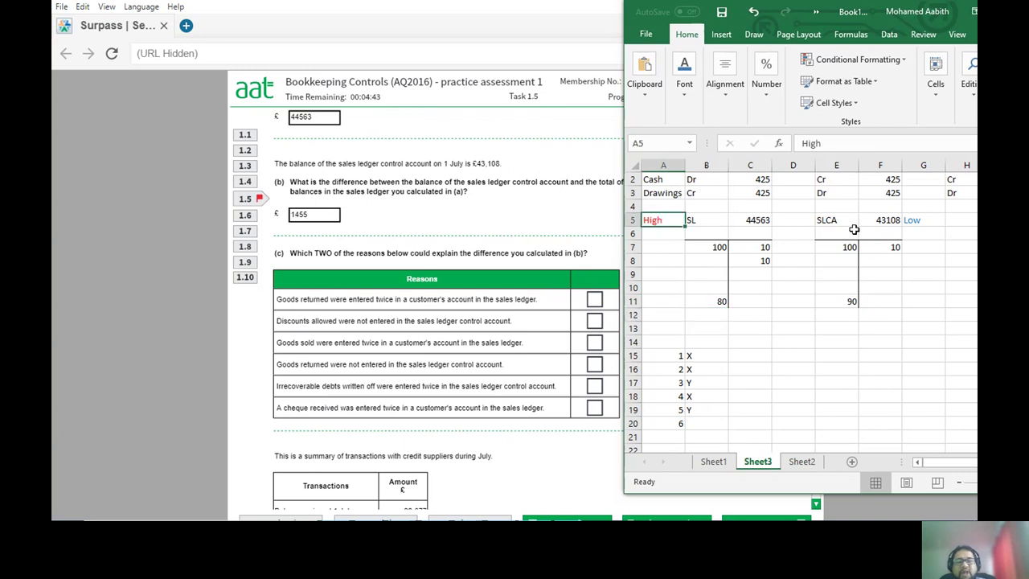
click(909, 230)
Clear the balances in B11 and E11 and mark reason 6 with x in B20.
drag(708, 315, 816, 302)
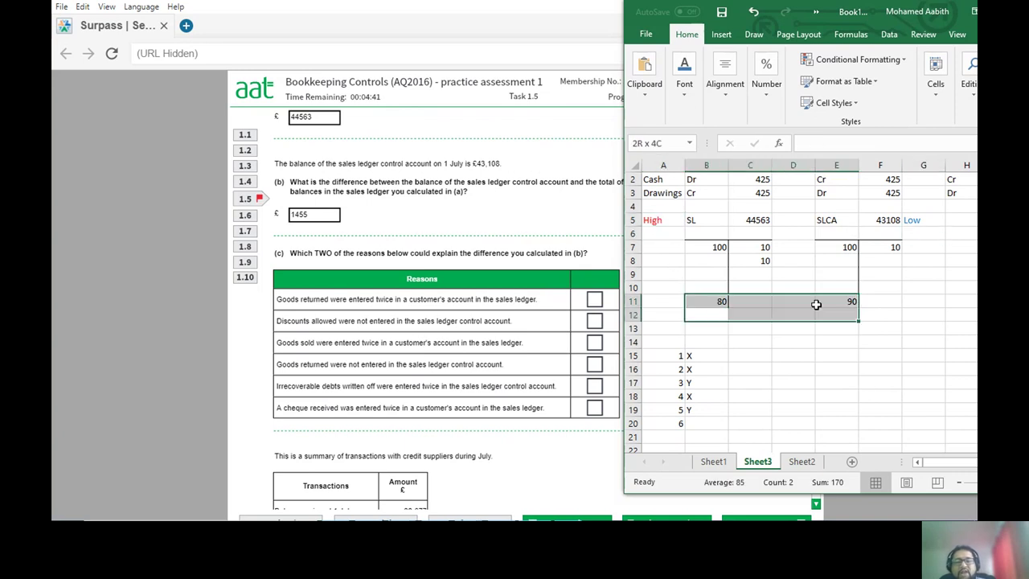
key(Delete)
click(696, 424)
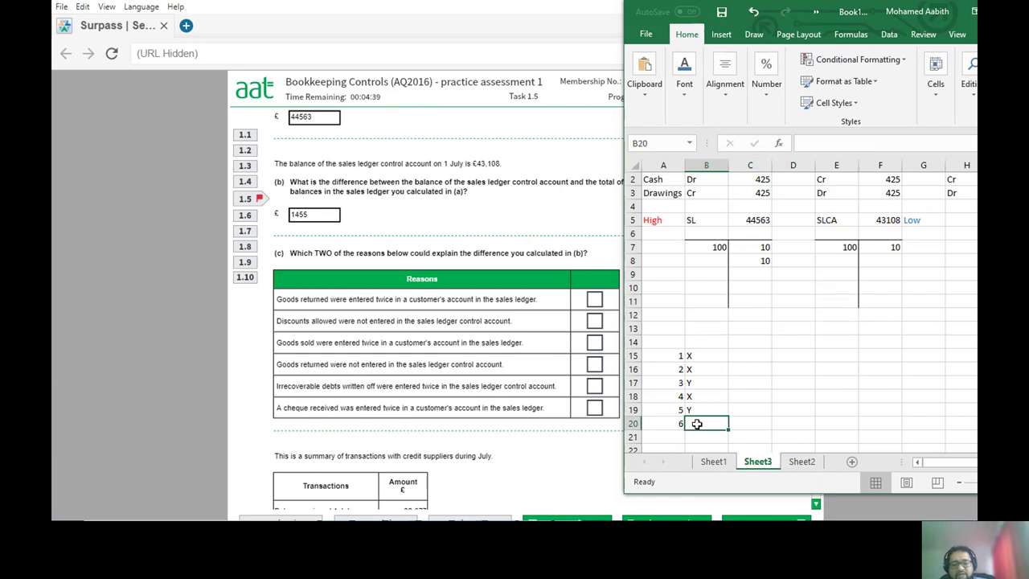
text(x)
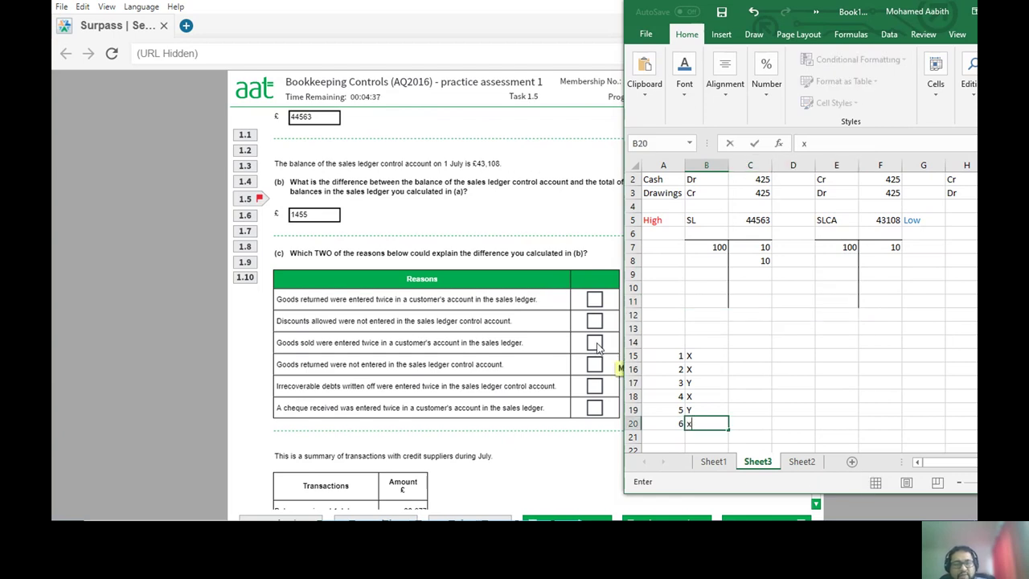
In Task 1.5 (c), tick goods sold entered twice in a customer's account and irrecoverable debts entered twice in the sales ledger control account.
click(596, 346)
click(594, 344)
click(595, 387)
scroll(652, 393, up, 2)
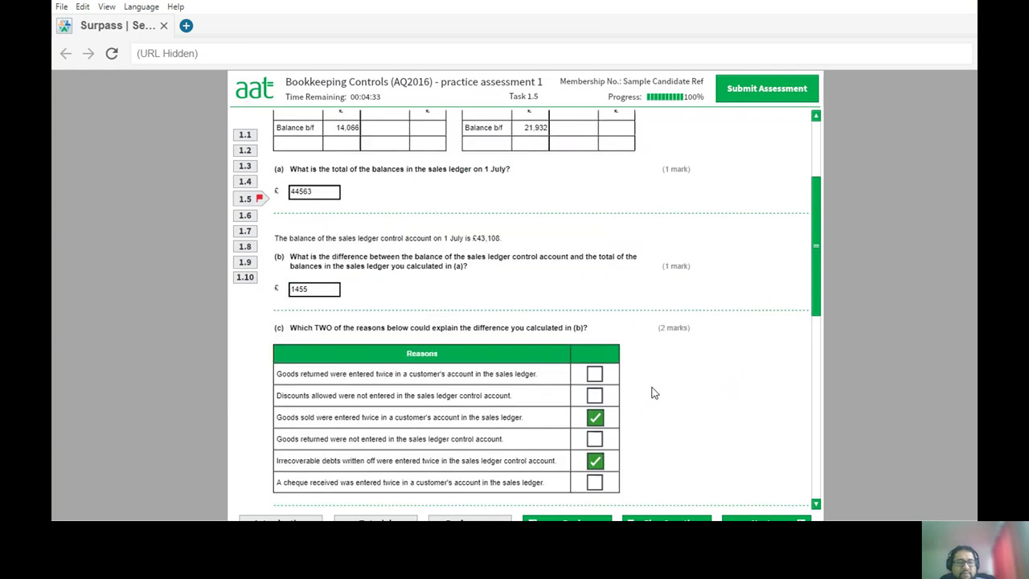
scroll(651, 391, down, 1)
Open Task 1.2 and review the payroll note and the wages, HM Revenue and Customs and trade union journals.
click(256, 153)
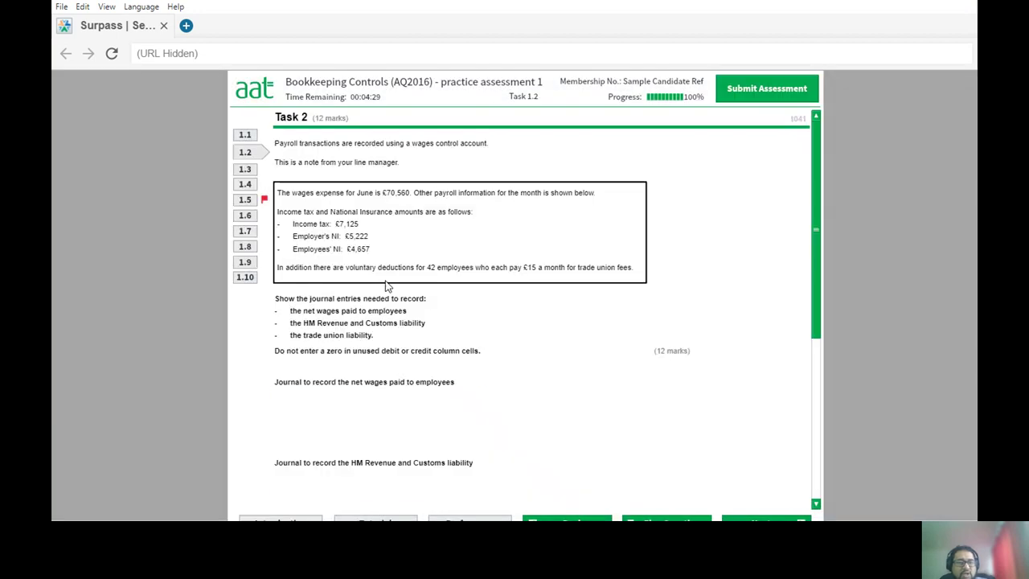
scroll(410, 288, down, 2)
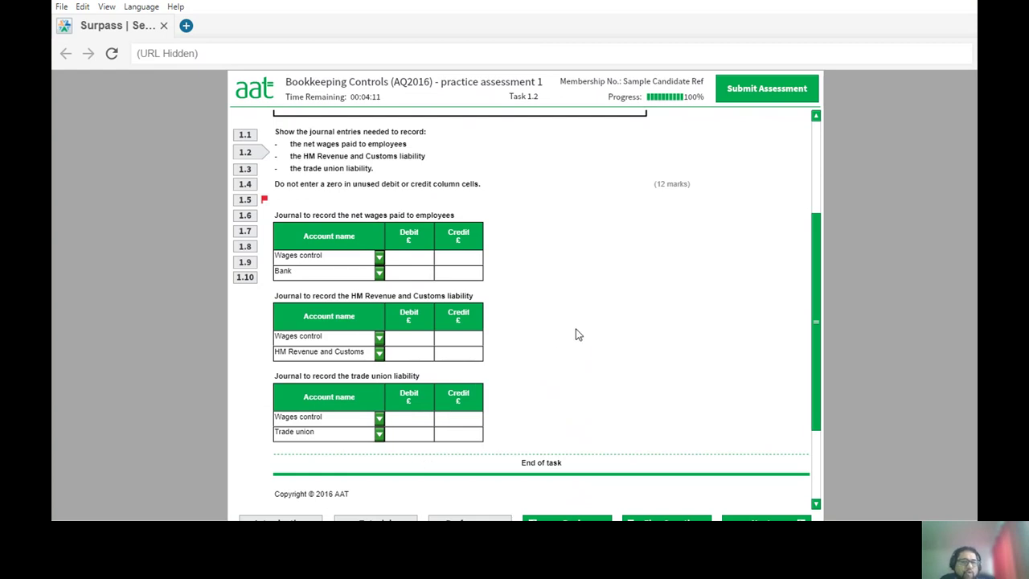
scroll(581, 332, up, 1)
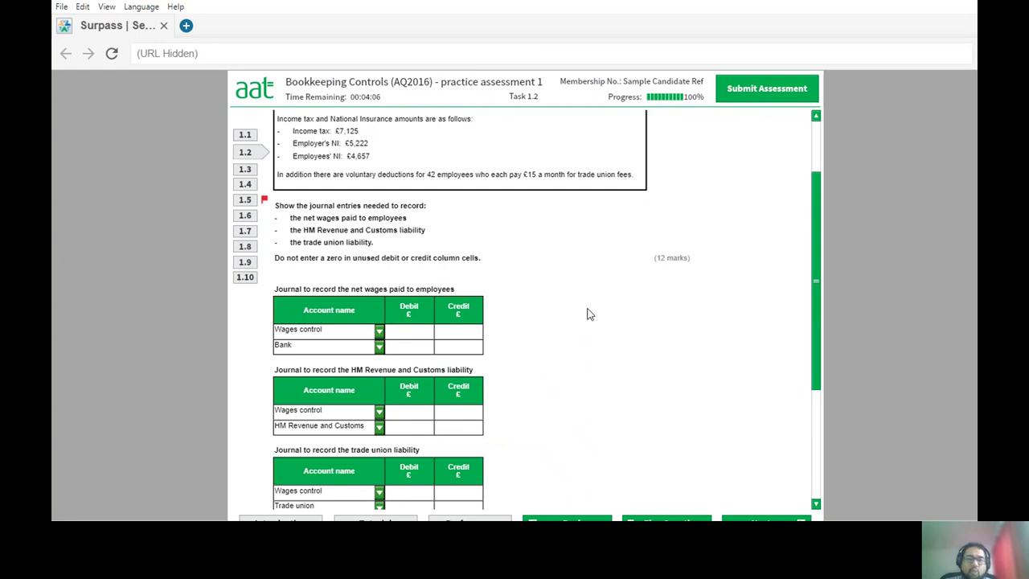
Submit the practice assessment, then exit the results and close the practice test browser.
click(748, 98)
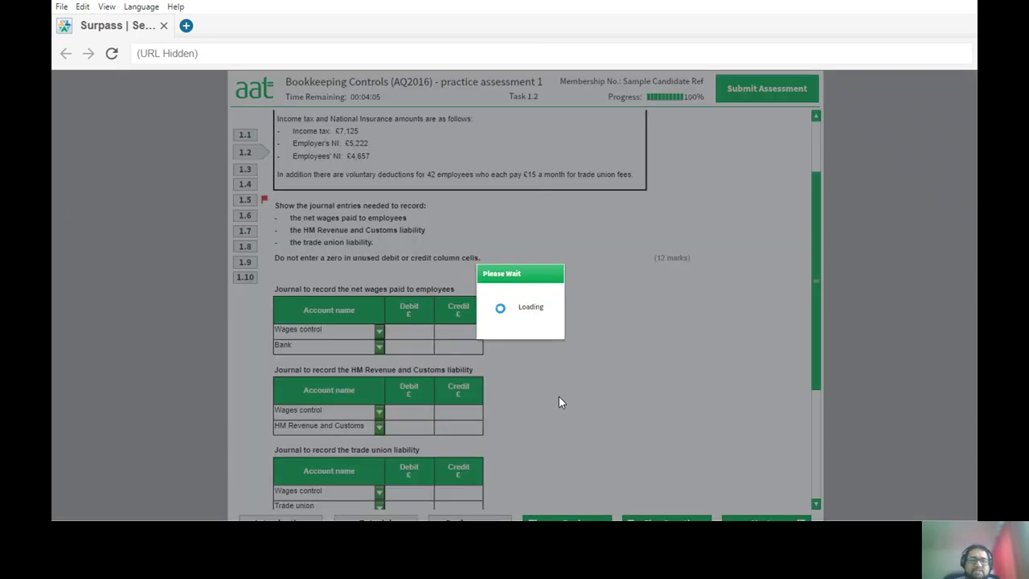
click(389, 288)
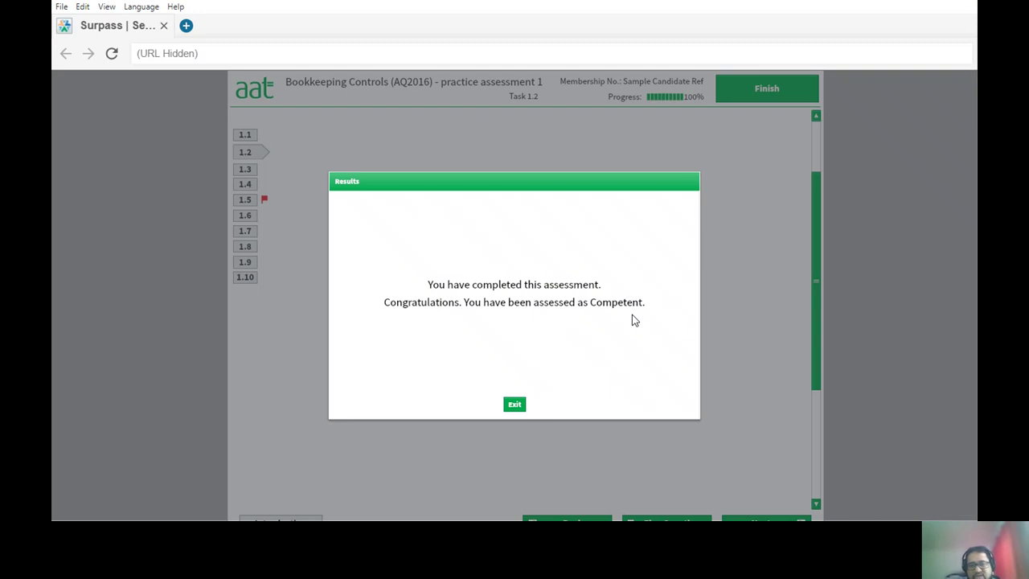
click(514, 405)
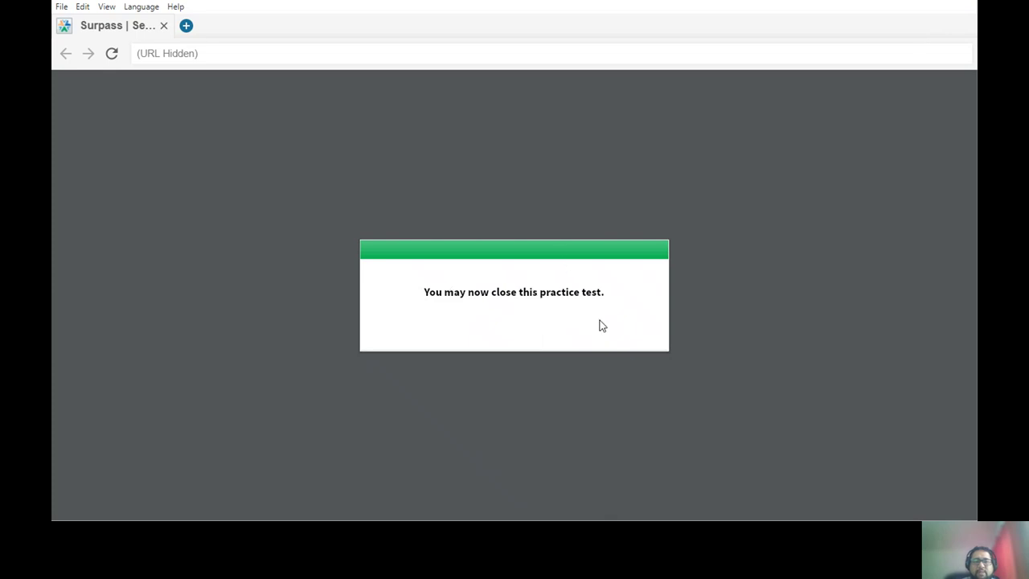
click(62, 6)
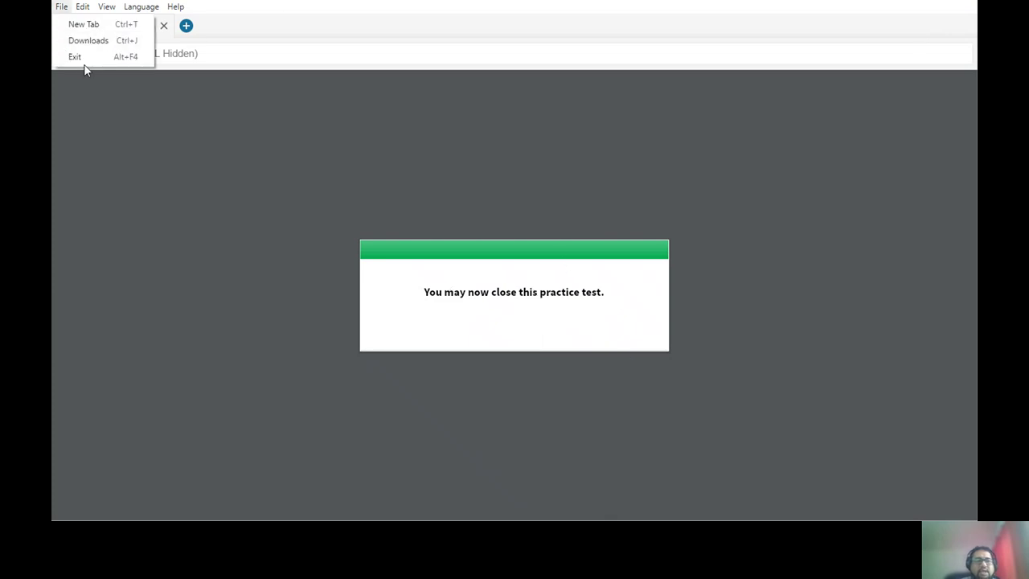
click(86, 58)
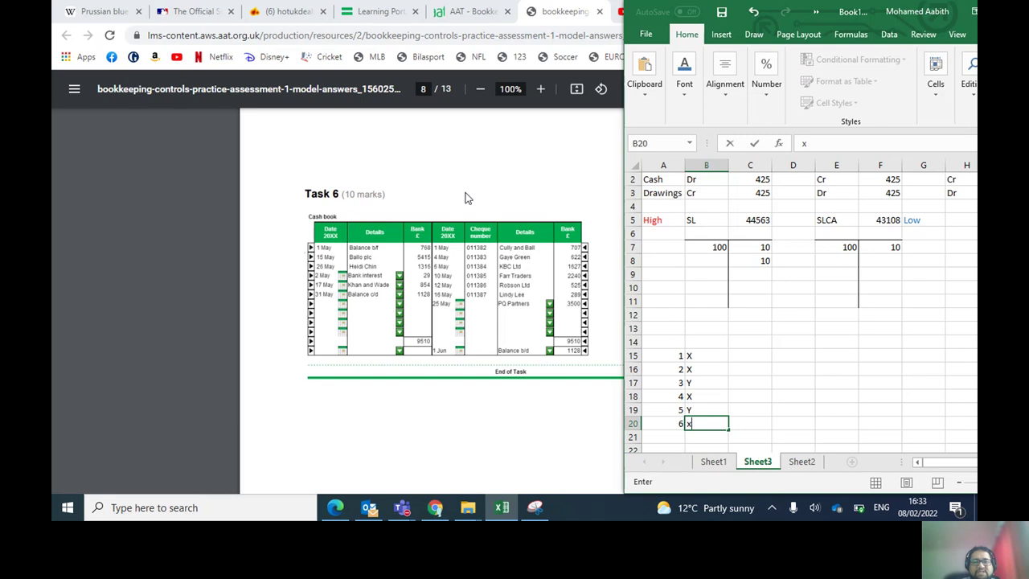
Minimize the Chrome window with the model answers and switch to the Teams window.
click(529, 245)
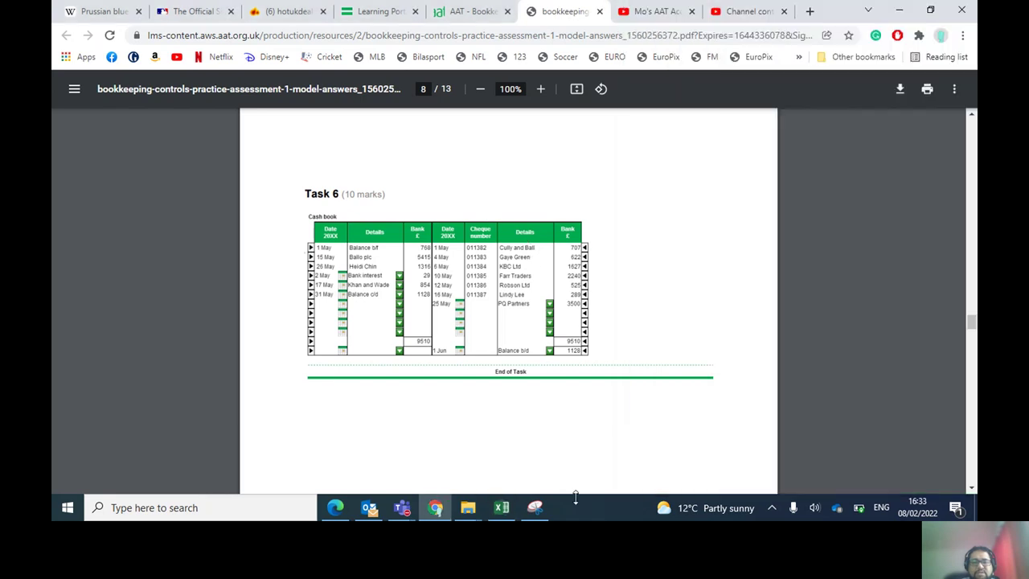
click(435, 508)
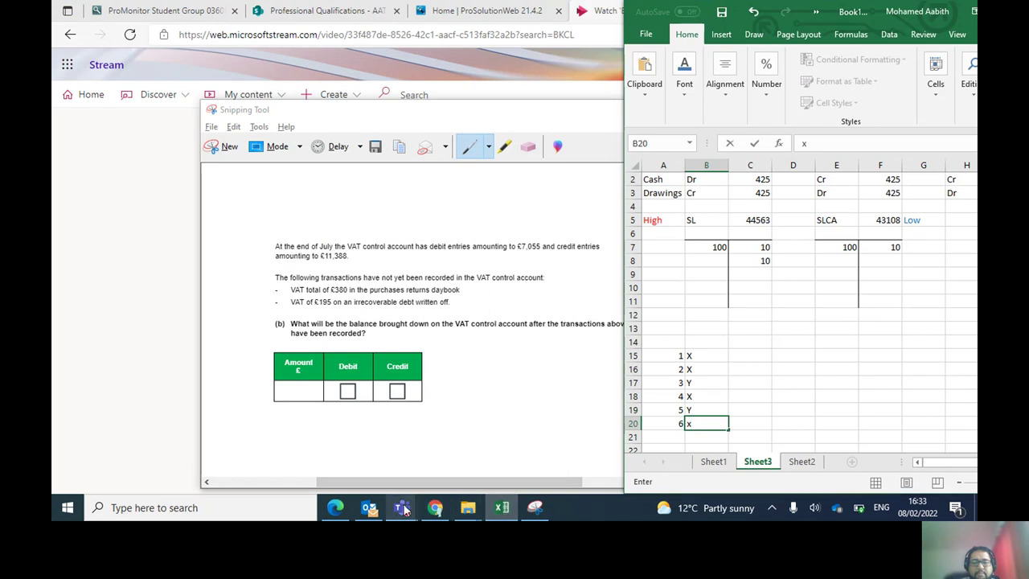
mouse_move(402, 508)
click(511, 429)
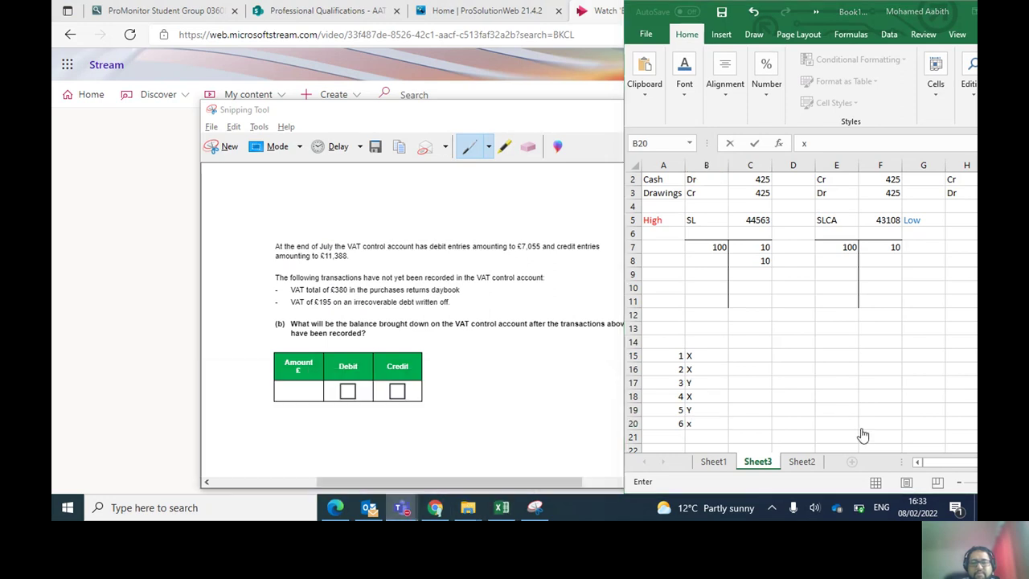